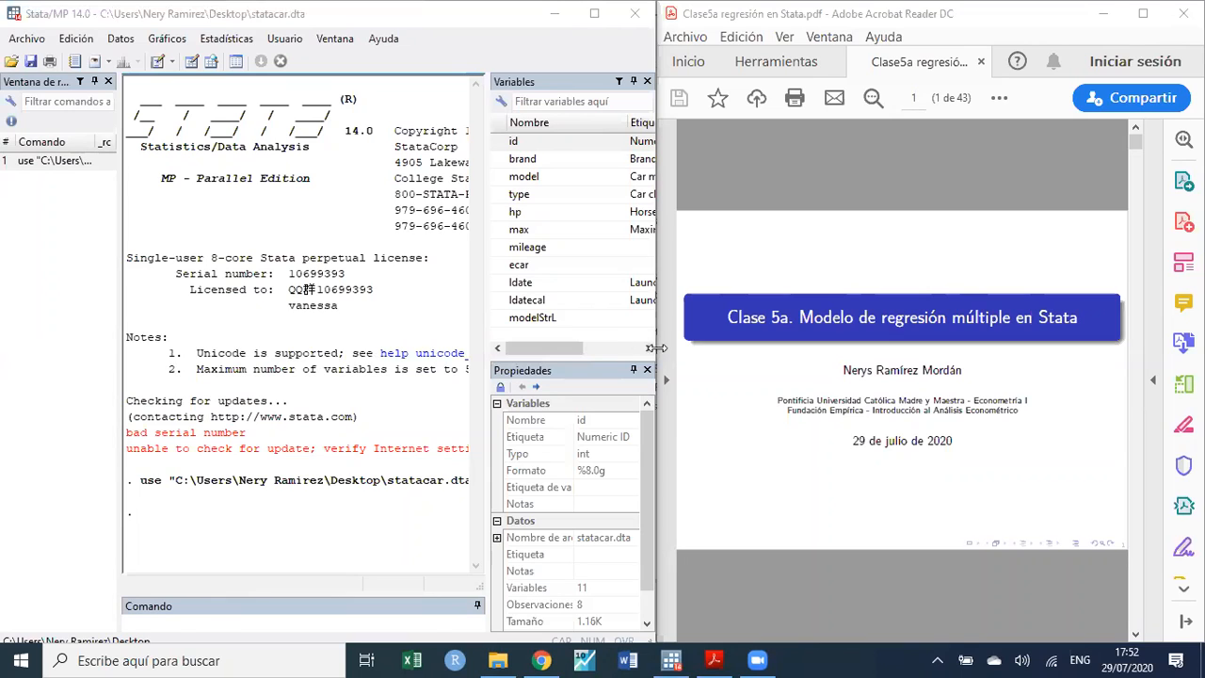
# - Page through the class PDF from the title slide to the slide showing the Stata interface figure
pyautogui.scroll(-2, 840, 298)
pyautogui.scroll(1, 840, 298)
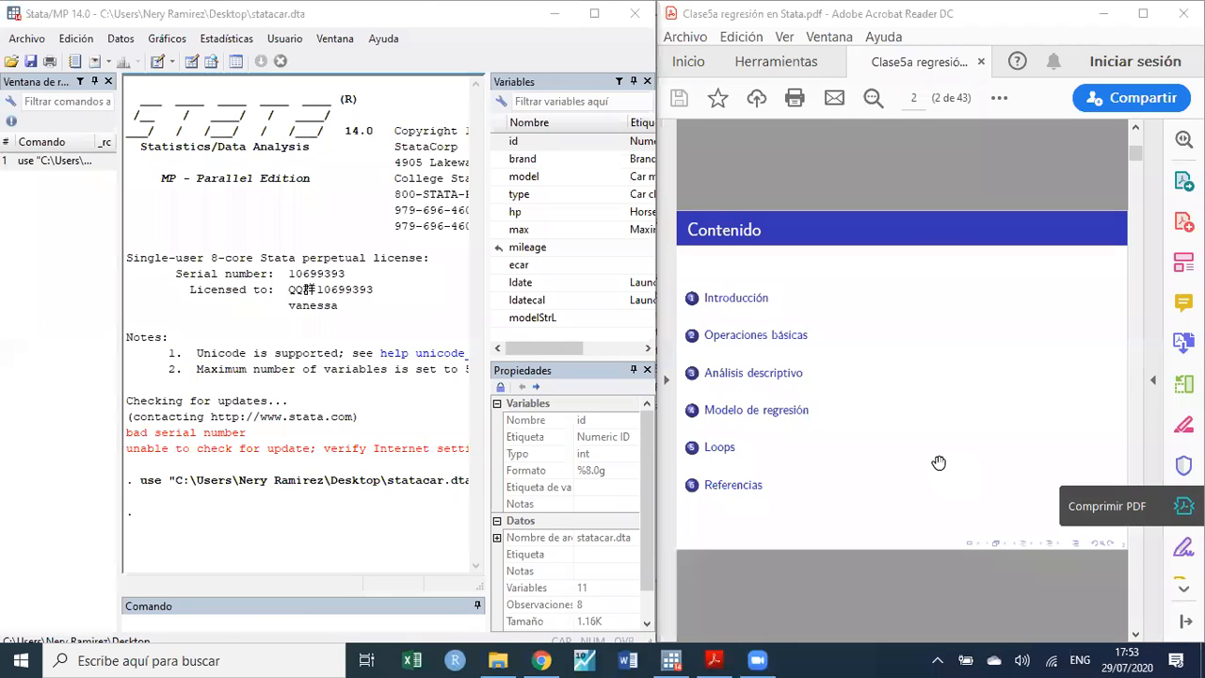
pyautogui.scroll(-1, 939, 462)
pyautogui.scroll(-1, 939, 462)
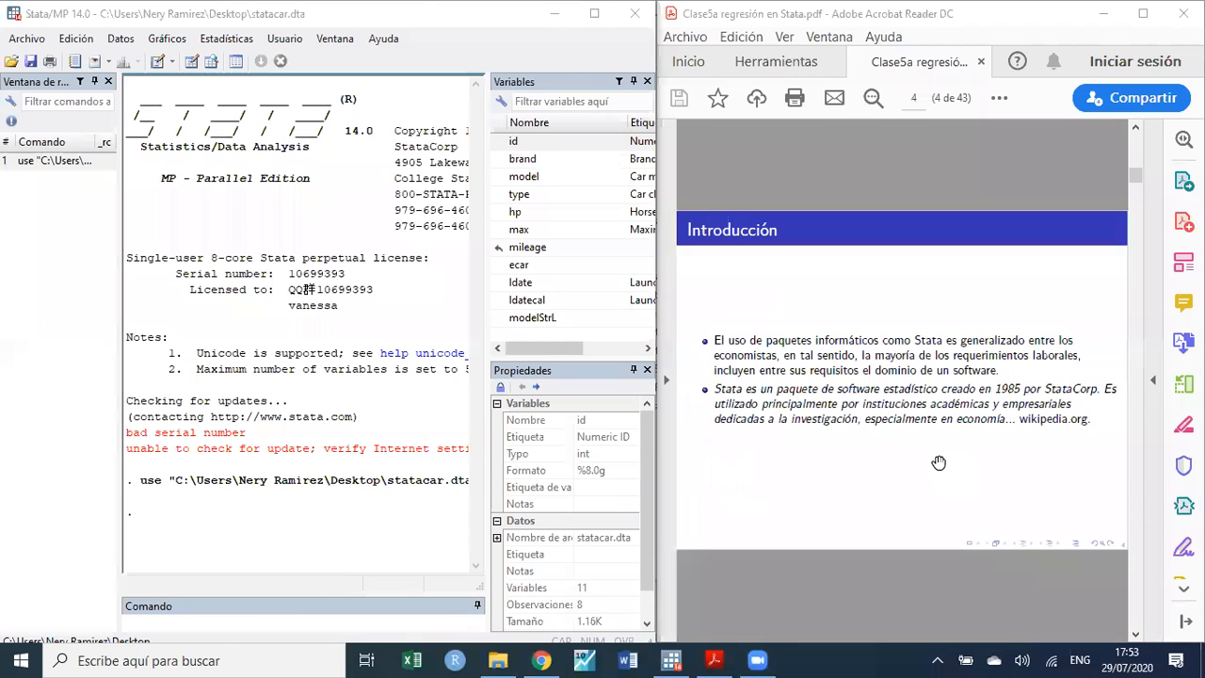
pyautogui.scroll(-1, 939, 463)
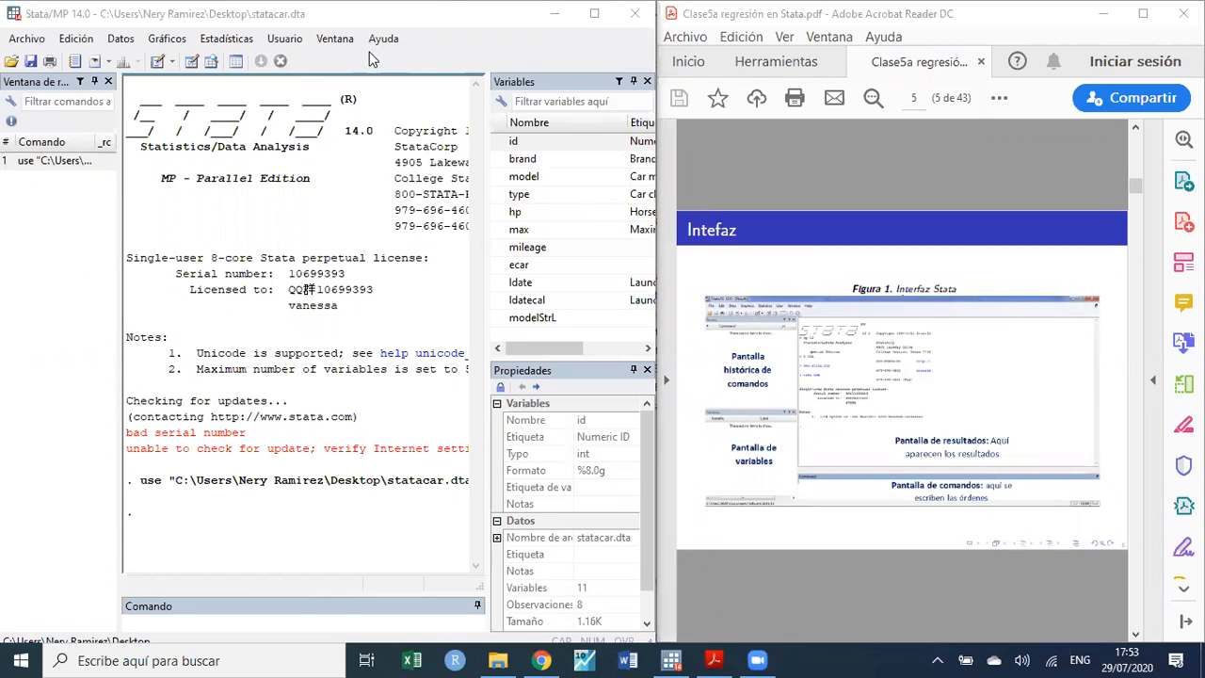
# - Switch to Stata, maximize its window, and widen the variables and command history panes
pyautogui.click(313, 40)
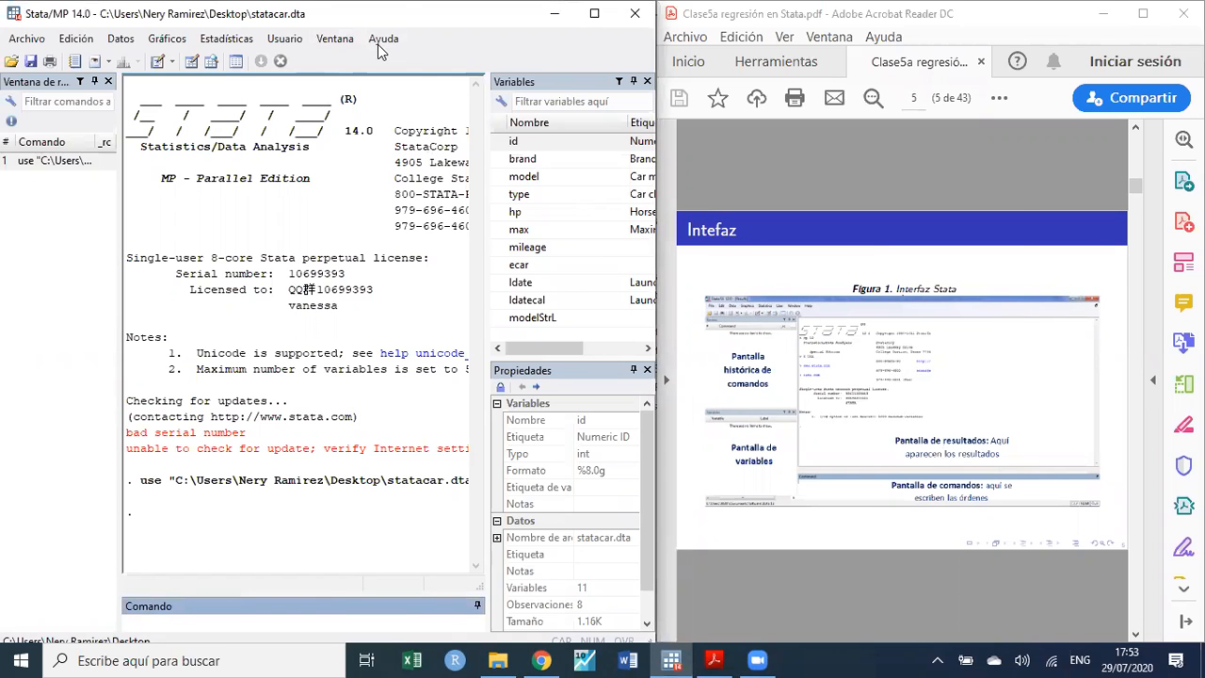
pyautogui.moveTo(377, 9); pyautogui.dragTo(378, 45)
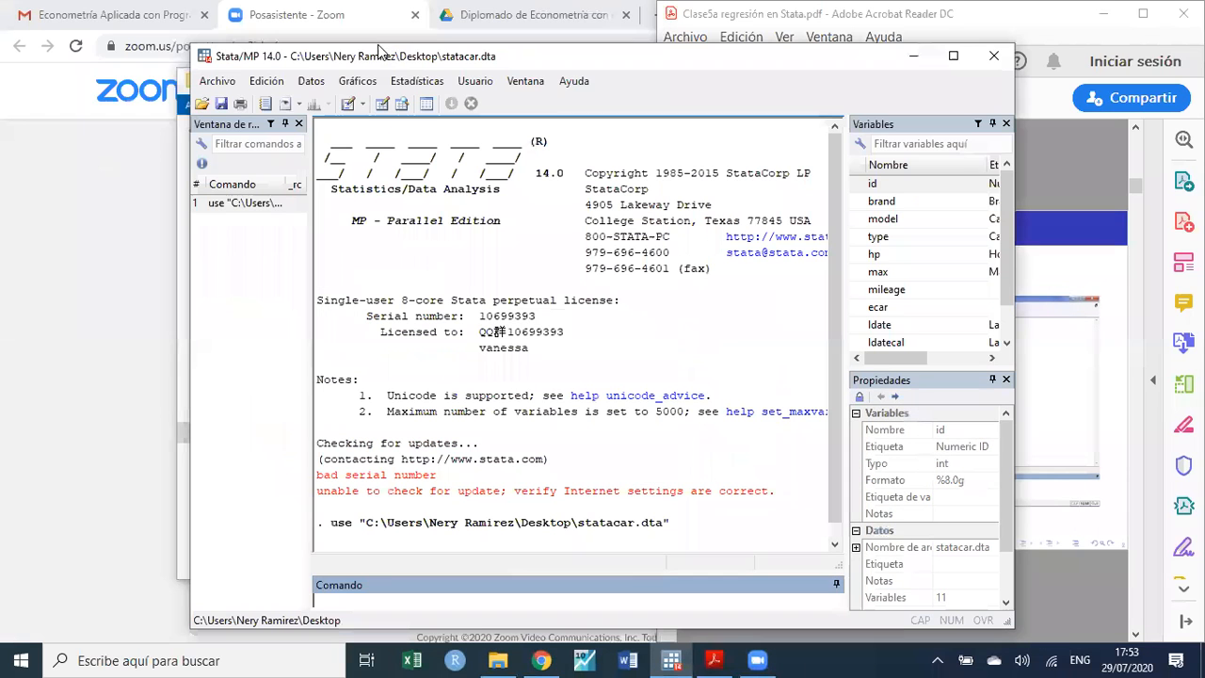
pyautogui.click(953, 58)
pyautogui.moveTo(1035, 273); pyautogui.dragTo(885, 271)
pyautogui.moveTo(119, 381); pyautogui.dragTo(171, 379)
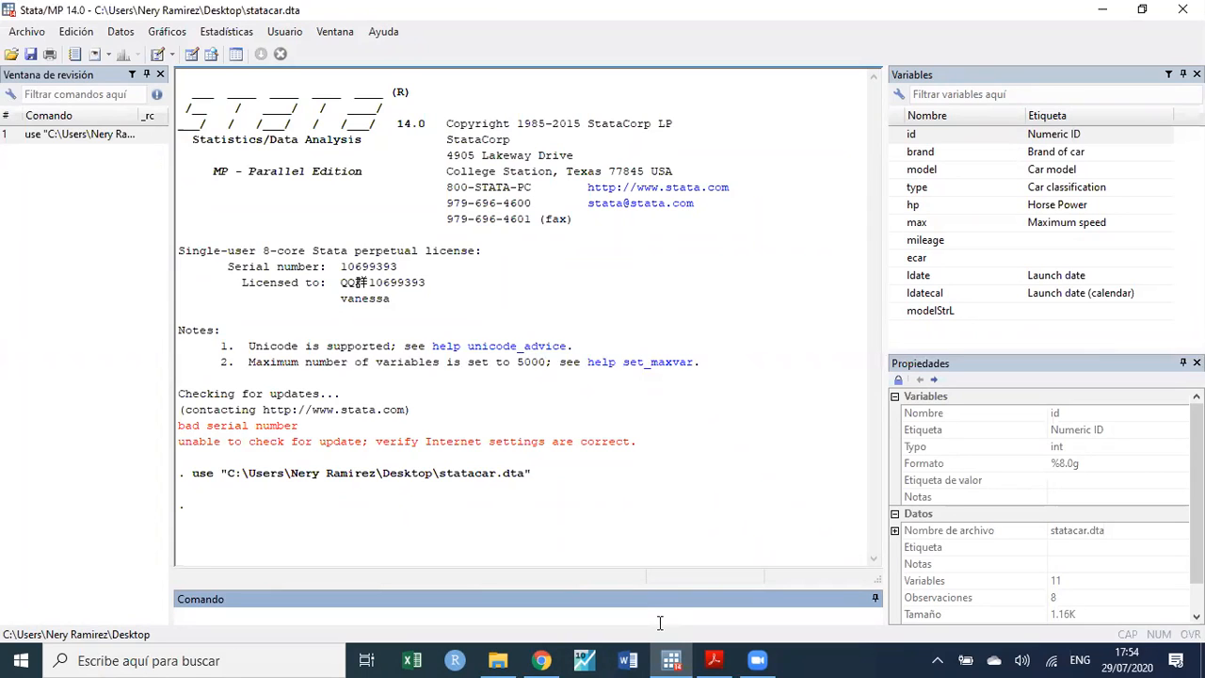
# - Remove the loaded dataset from memory with the clear command and highlight that command in the results
pyautogui.write('clear')
pyautogui.press('Return')
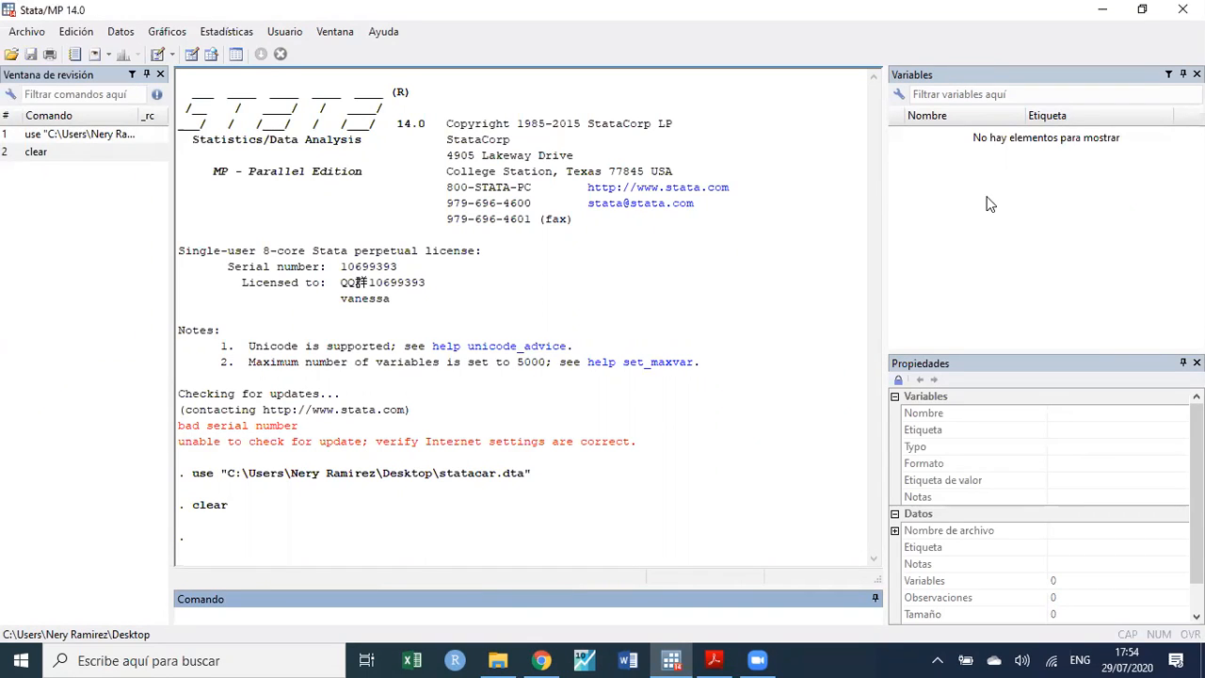
pyautogui.moveTo(186, 509); pyautogui.dragTo(232, 508)
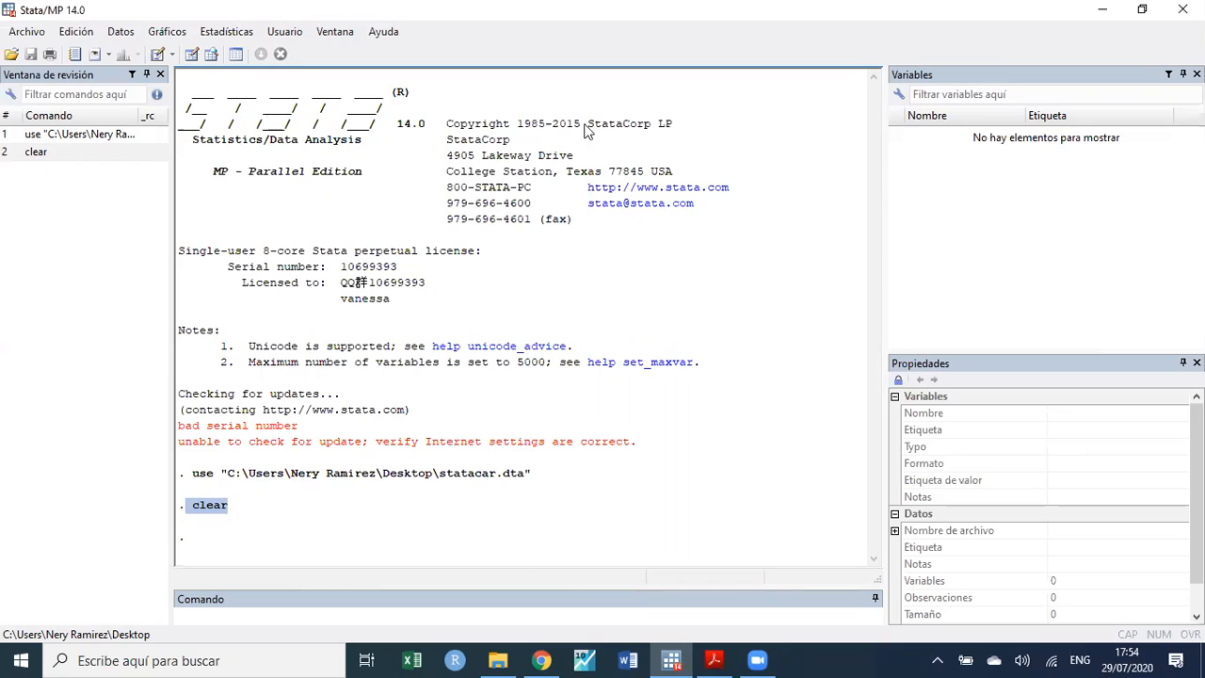
# - Calculate 2+2 with the dis command, and rerun the clear command from the command history
pyautogui.click(379, 614)
pyautogui.write('dis')
pyautogui.press('Insert')
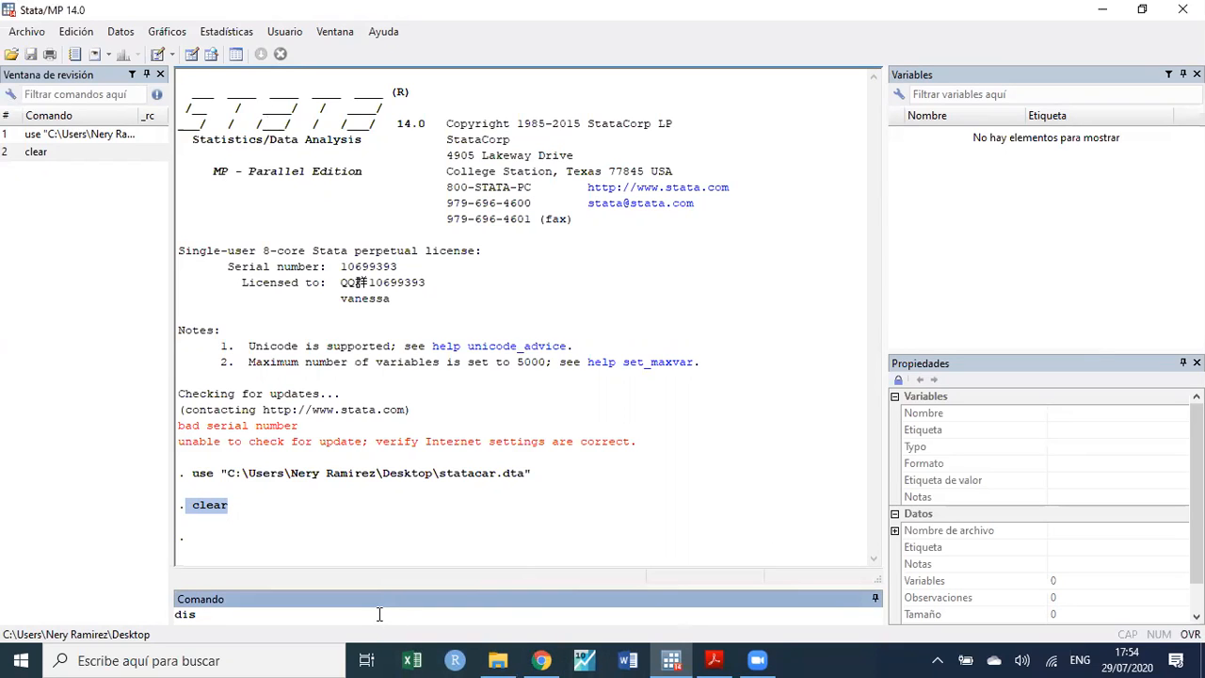
pyautogui.write('2+2')
pyautogui.press('Return')
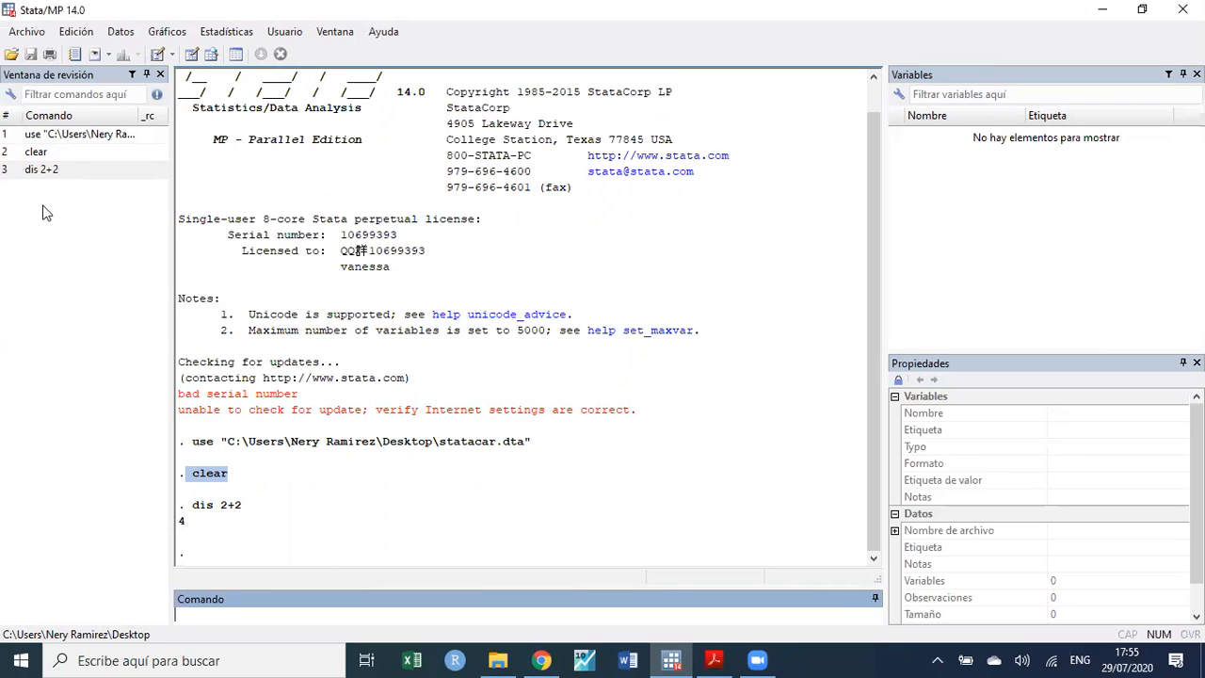
pyautogui.click(40, 154)
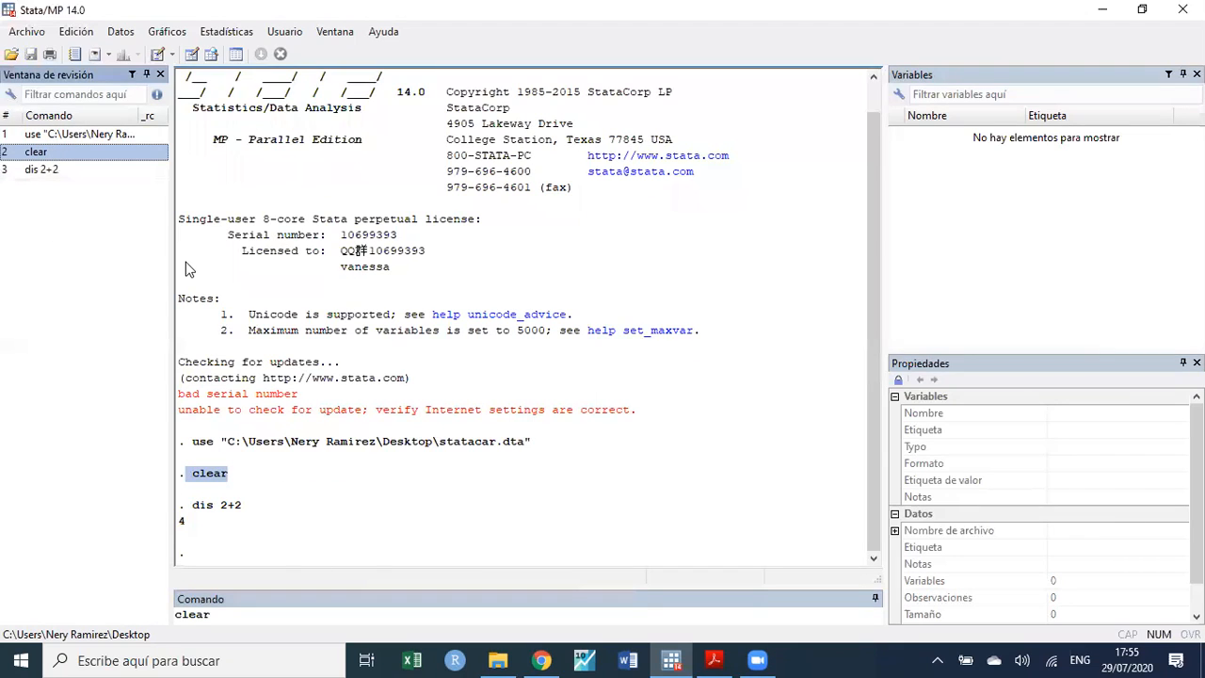
pyautogui.press('Return')
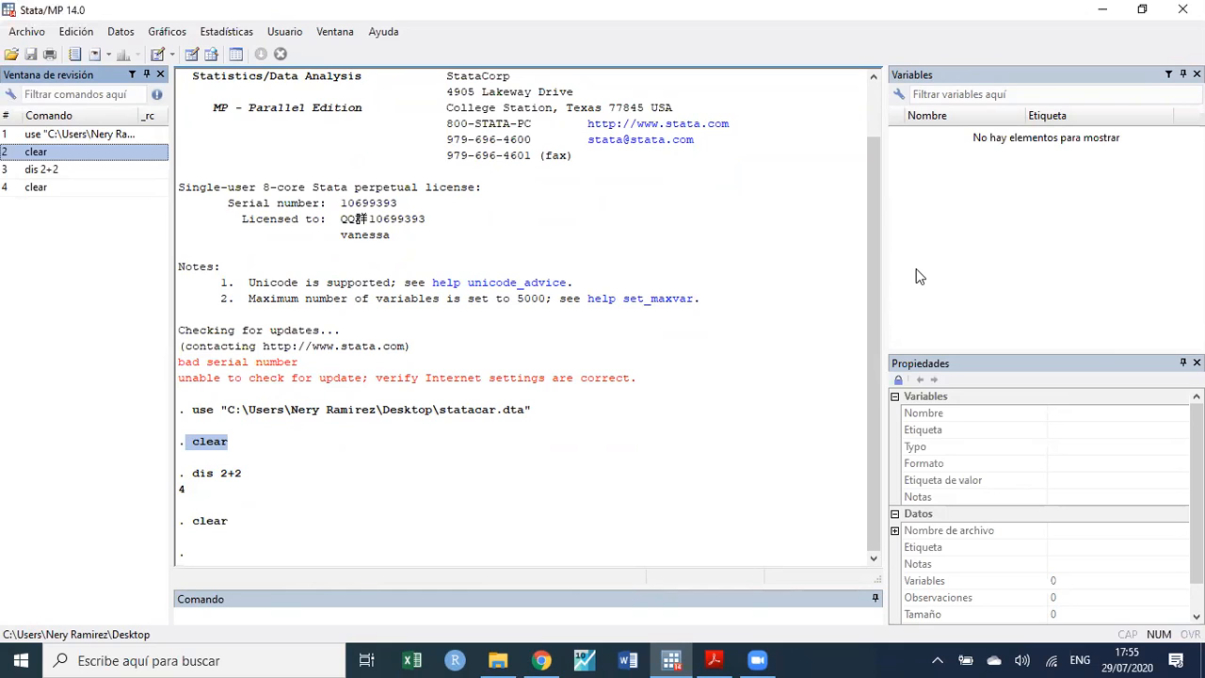
# - Load auto.dta from the example datasets installed with Stata and return to the main window
pyautogui.click(29, 32)
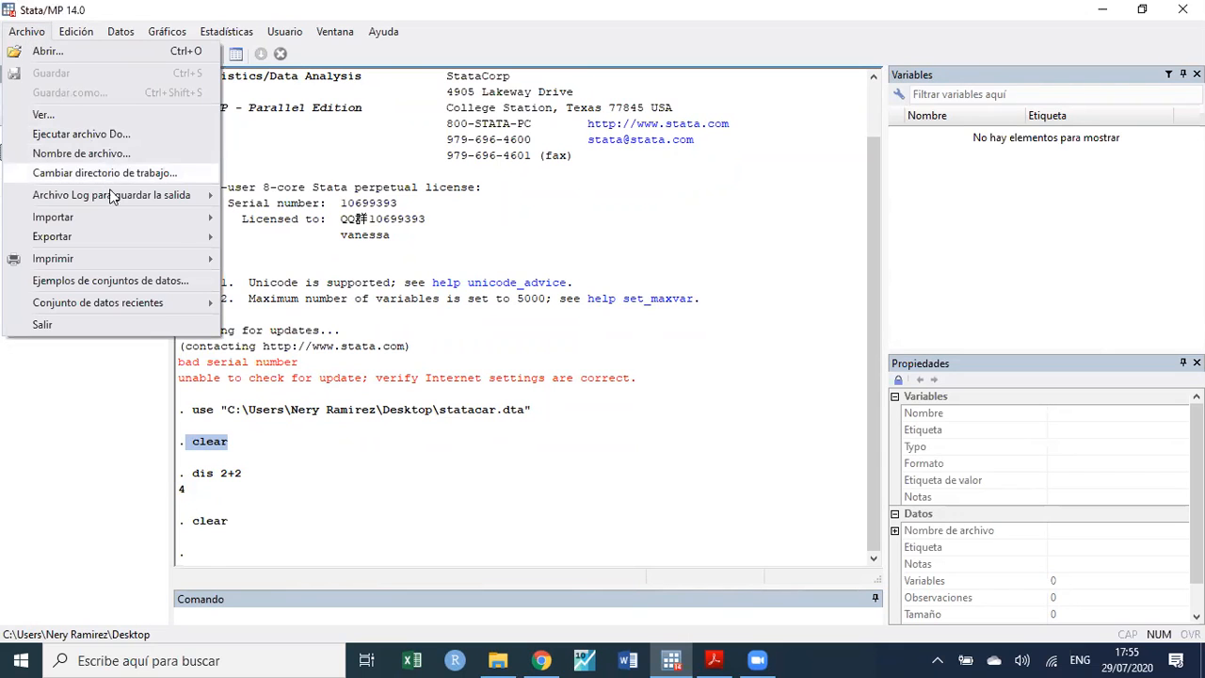
pyautogui.moveTo(134, 240)
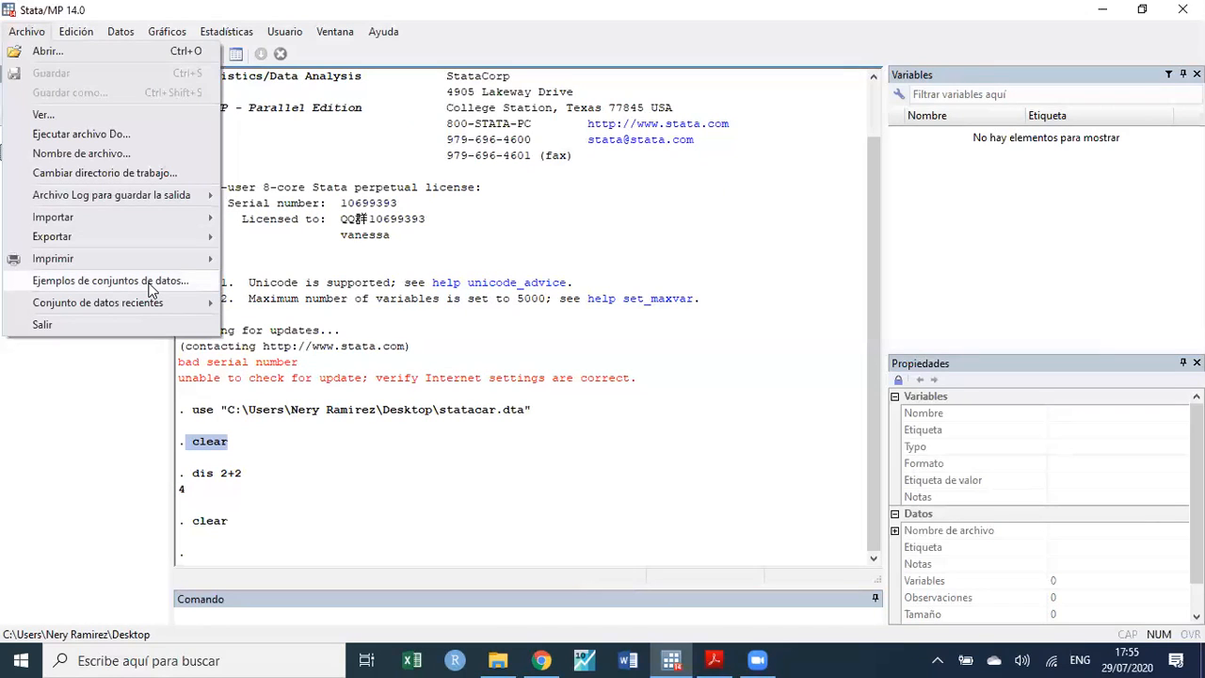
pyautogui.click(148, 283)
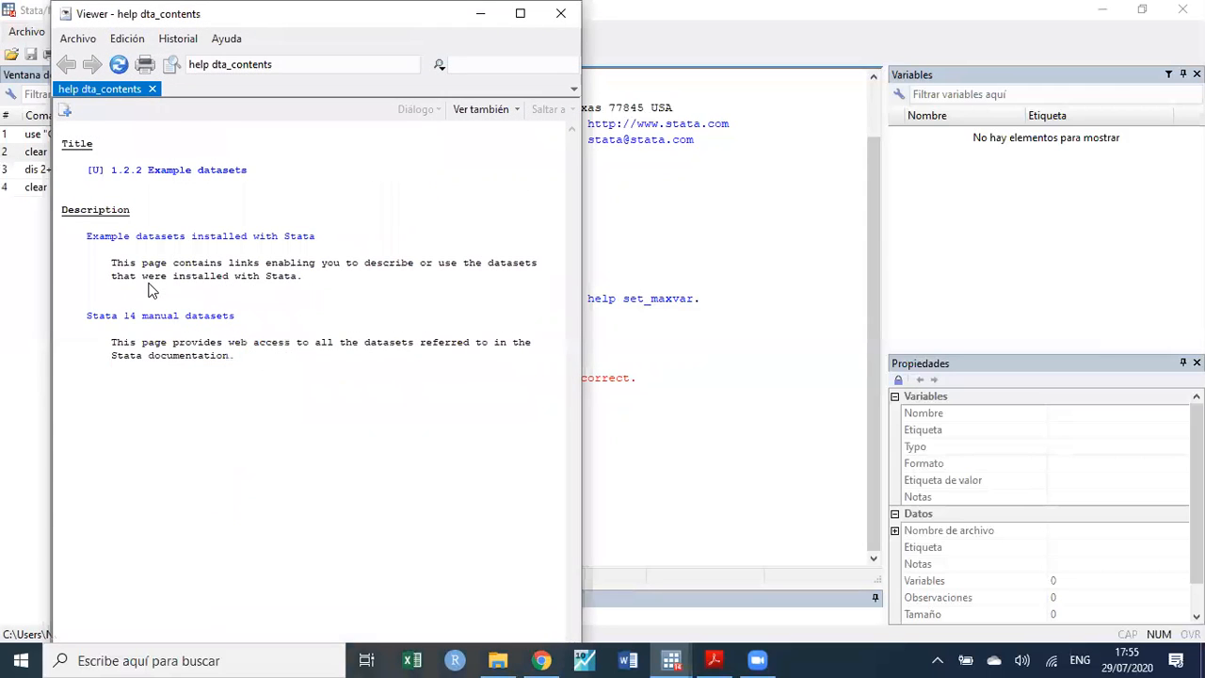
pyautogui.click(170, 238)
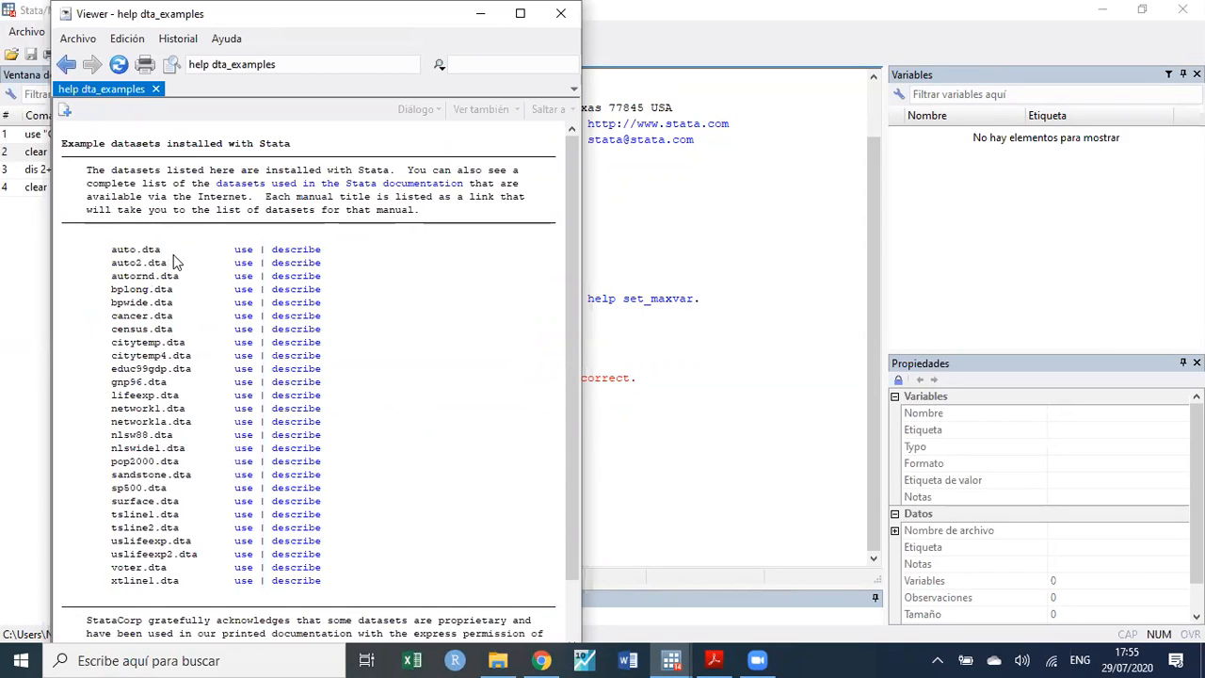
pyautogui.moveTo(165, 250); pyautogui.dragTo(117, 256)
pyautogui.click(242, 250)
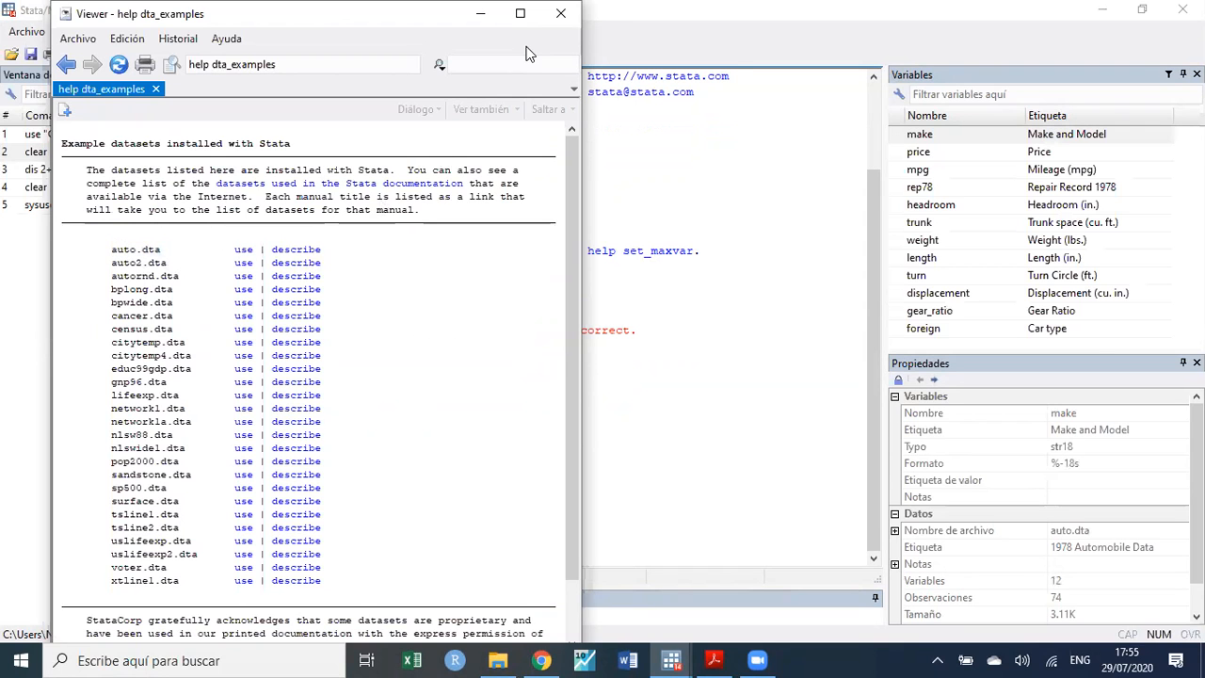
pyautogui.click(603, 111)
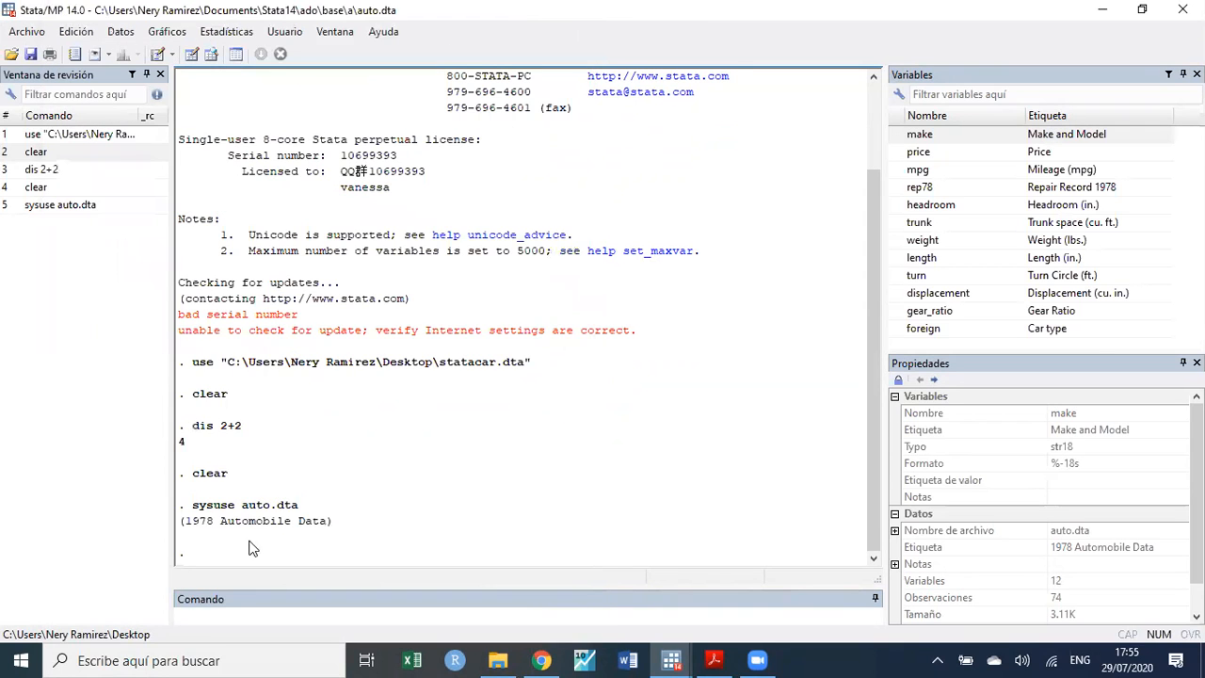
# - Highlight sysuse in the results output and select the make variable to view its properties
pyautogui.moveTo(192, 509); pyautogui.dragTo(236, 509)
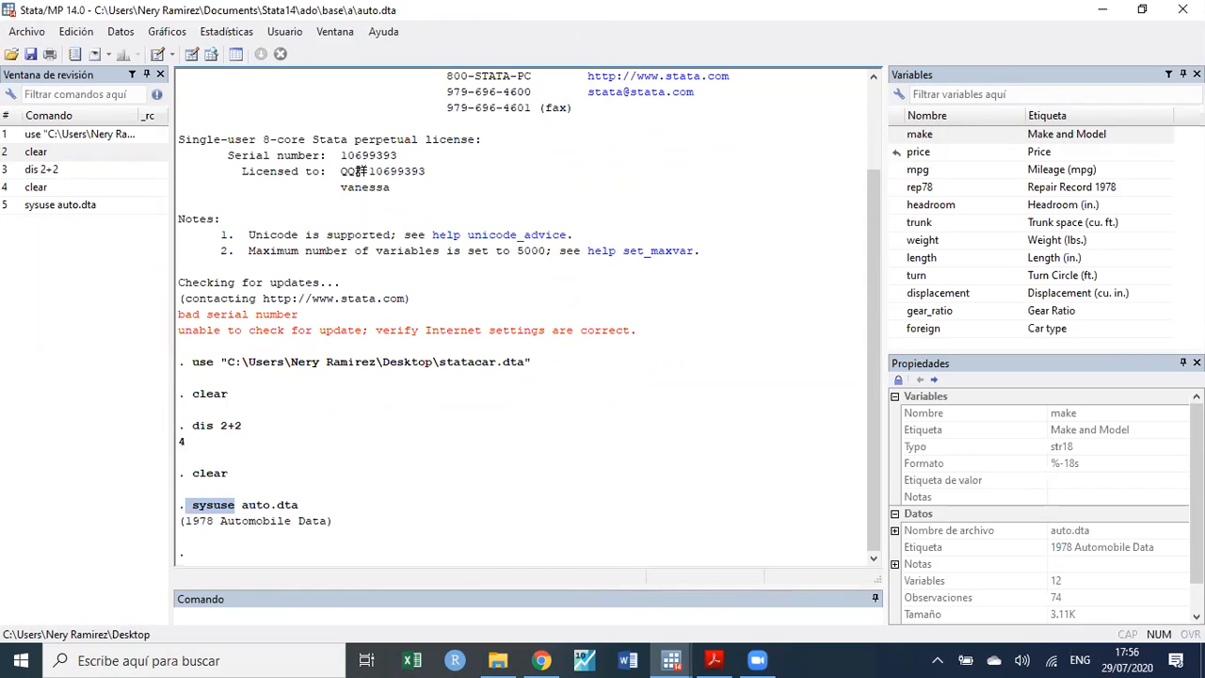
pyautogui.click(921, 139)
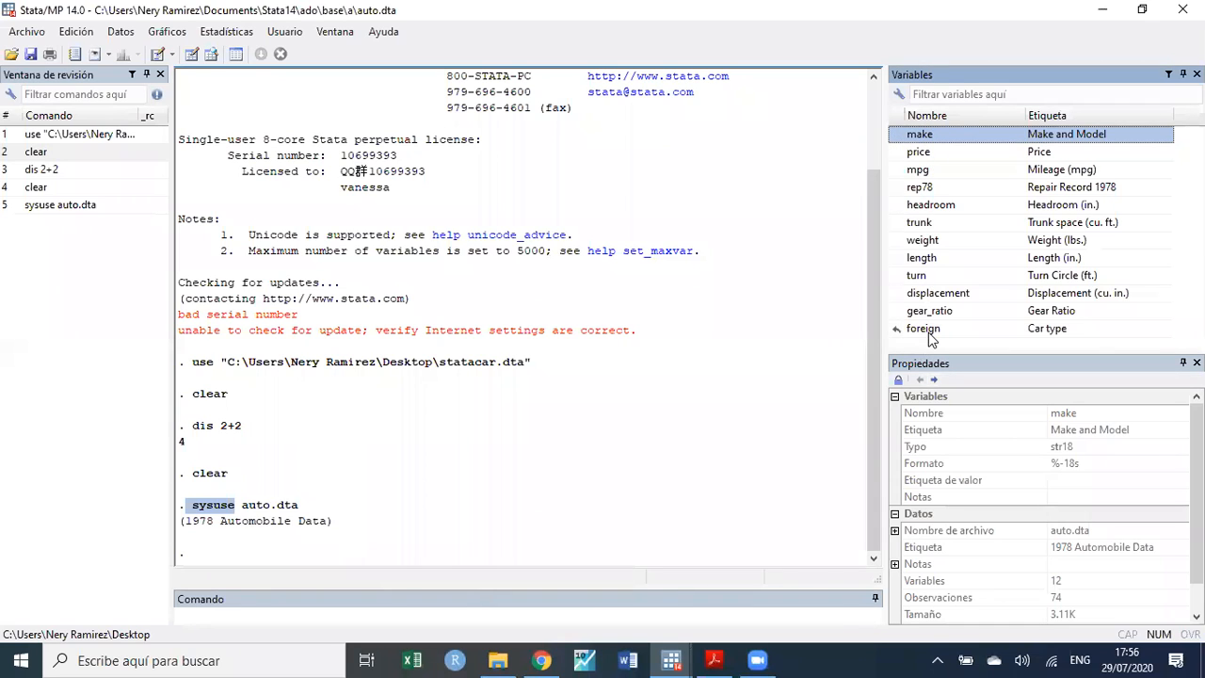
pyautogui.click(373, 619)
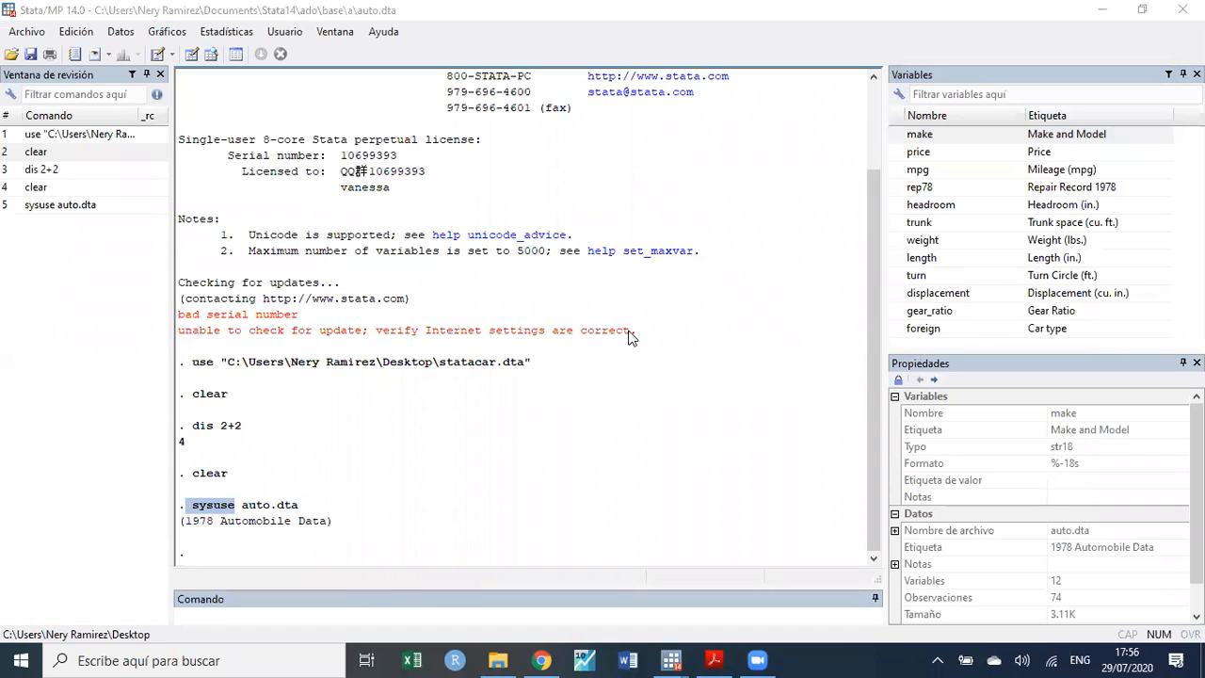
pyautogui.click(349, 602)
pyautogui.write('tab')
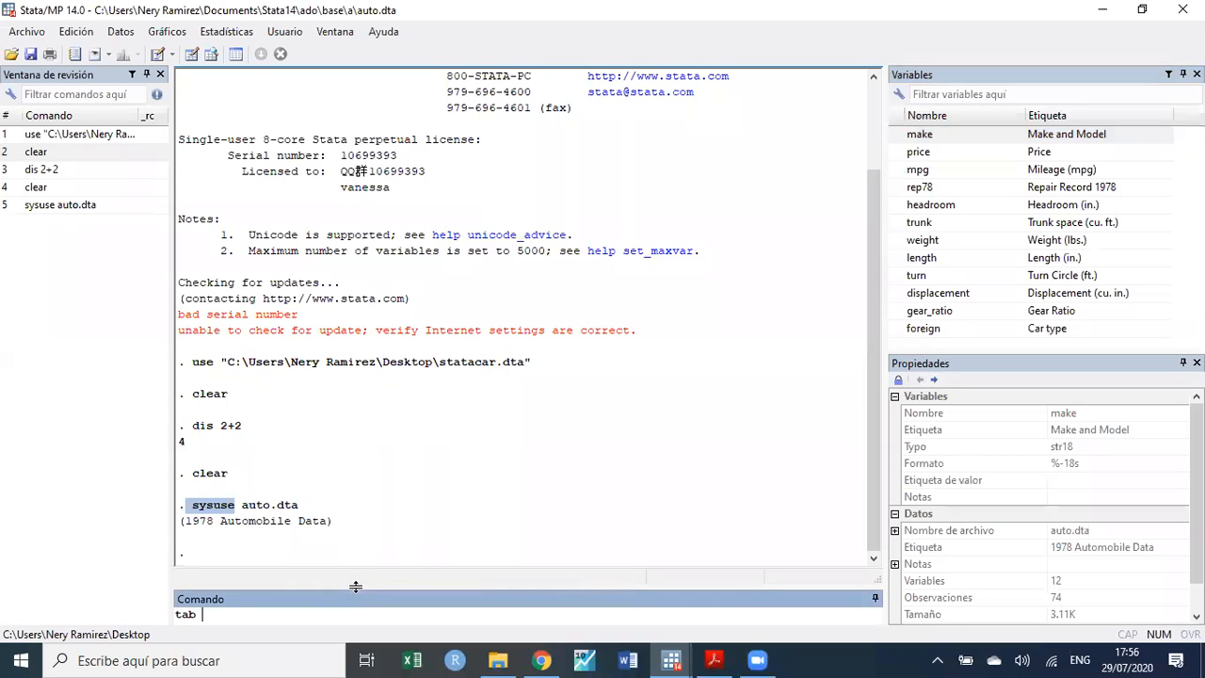
pyautogui.press('BackSpace')
pyautogui.press('BackSpace')
pyautogui.press('BackSpace')
# - Compute the confidence interval of the price variable with the ci command and highlight the variable name in the output
pyautogui.write('ci')
pyautogui.doubleClick(918, 152)
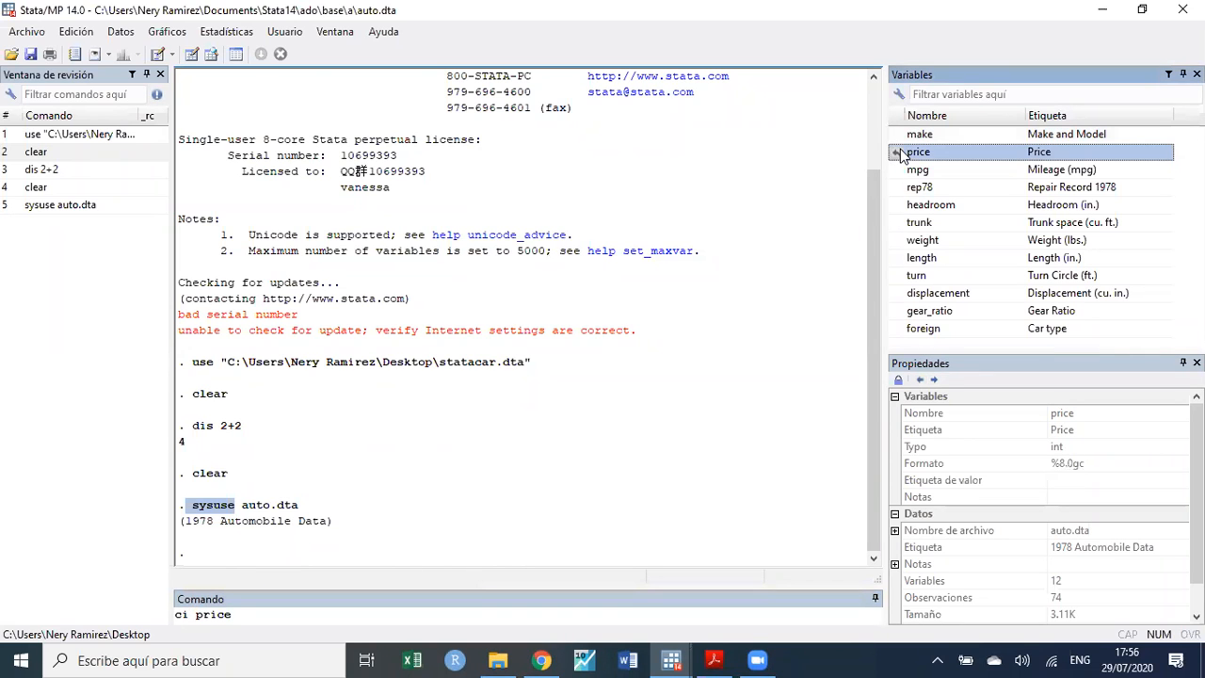
pyautogui.press('Return')
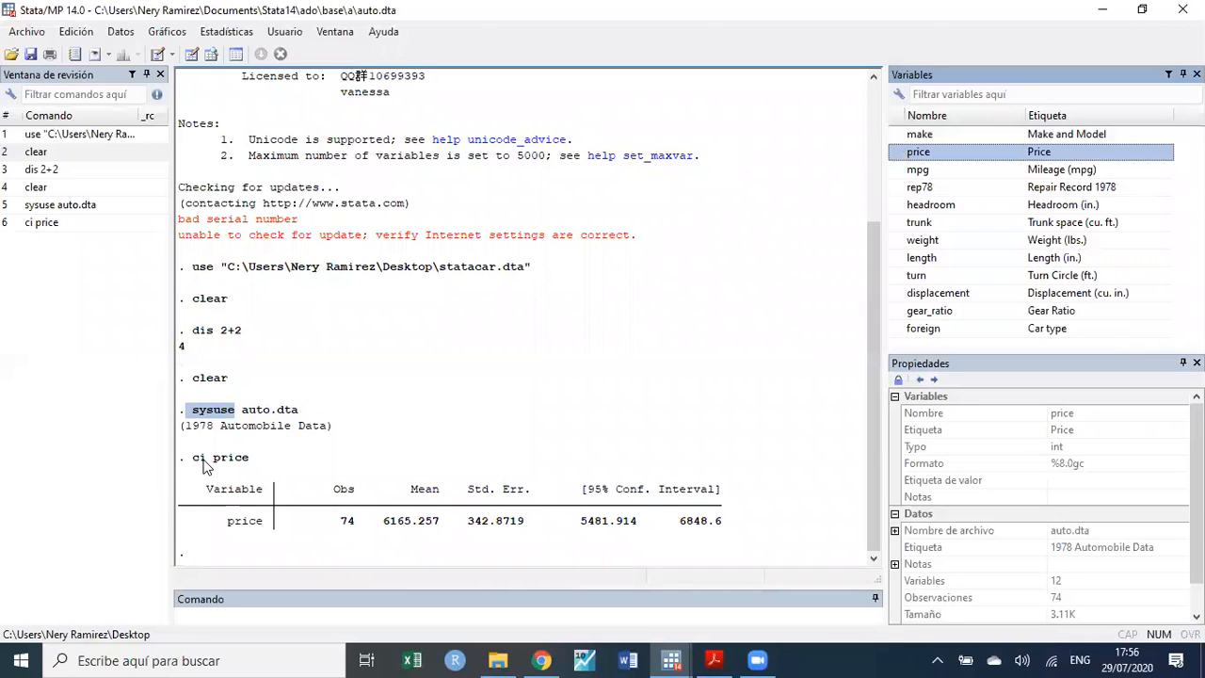
pyautogui.moveTo(213, 461); pyautogui.dragTo(250, 463)
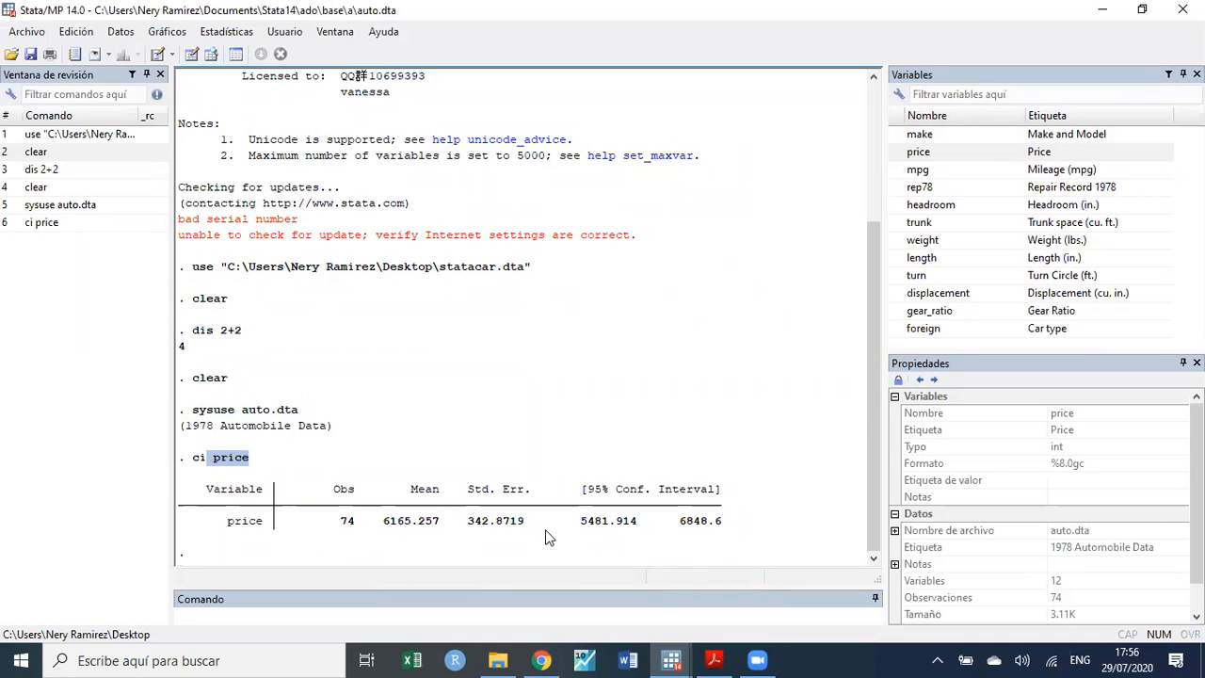
pyautogui.click(27, 33)
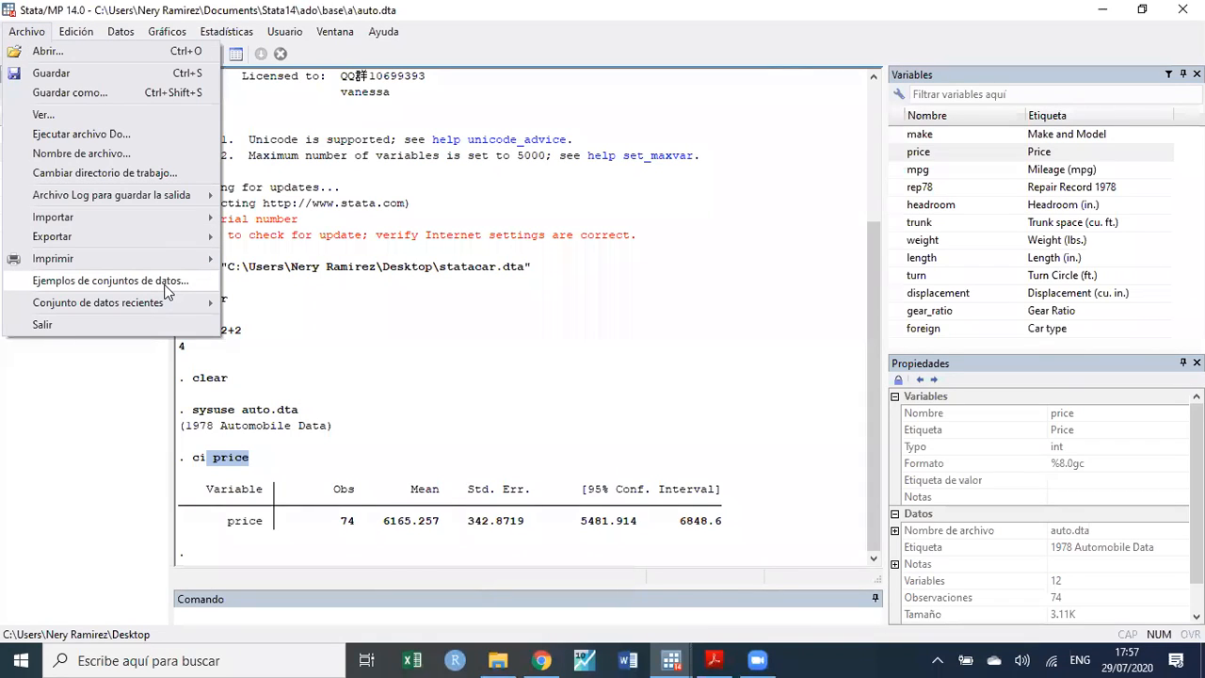
pyautogui.click(766, 252)
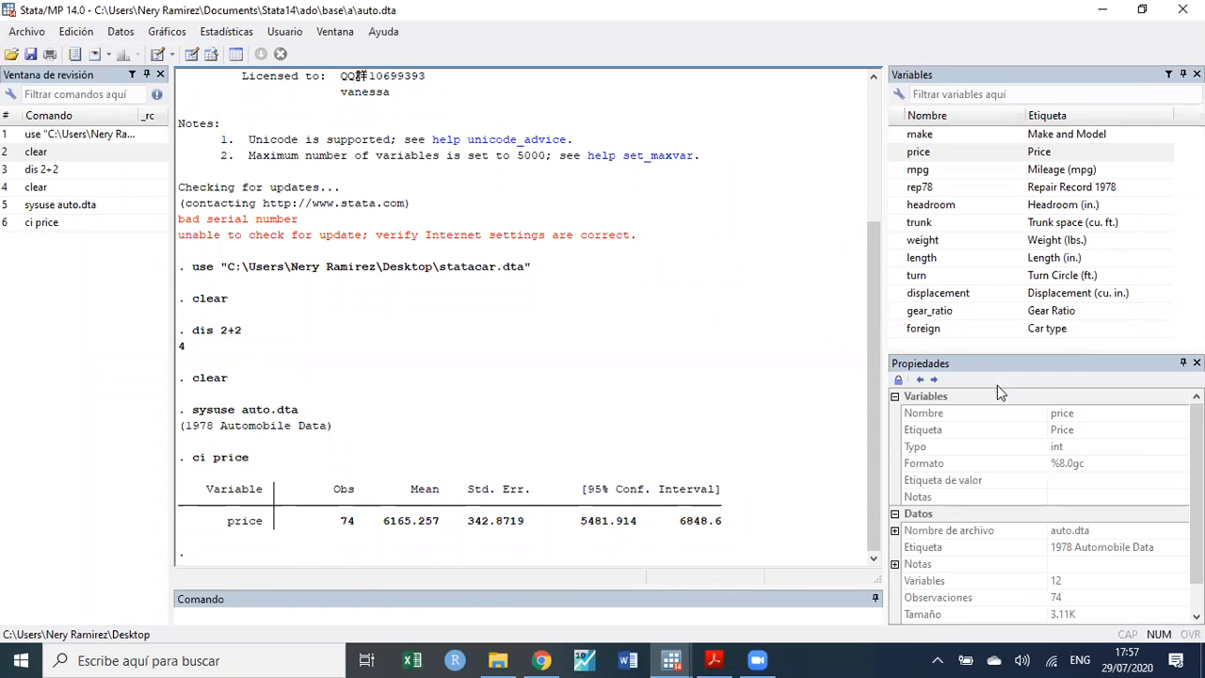
# - Inspect the properties of the length, turn, trunk, rep78 and make variables one after another
pyautogui.click(930, 261)
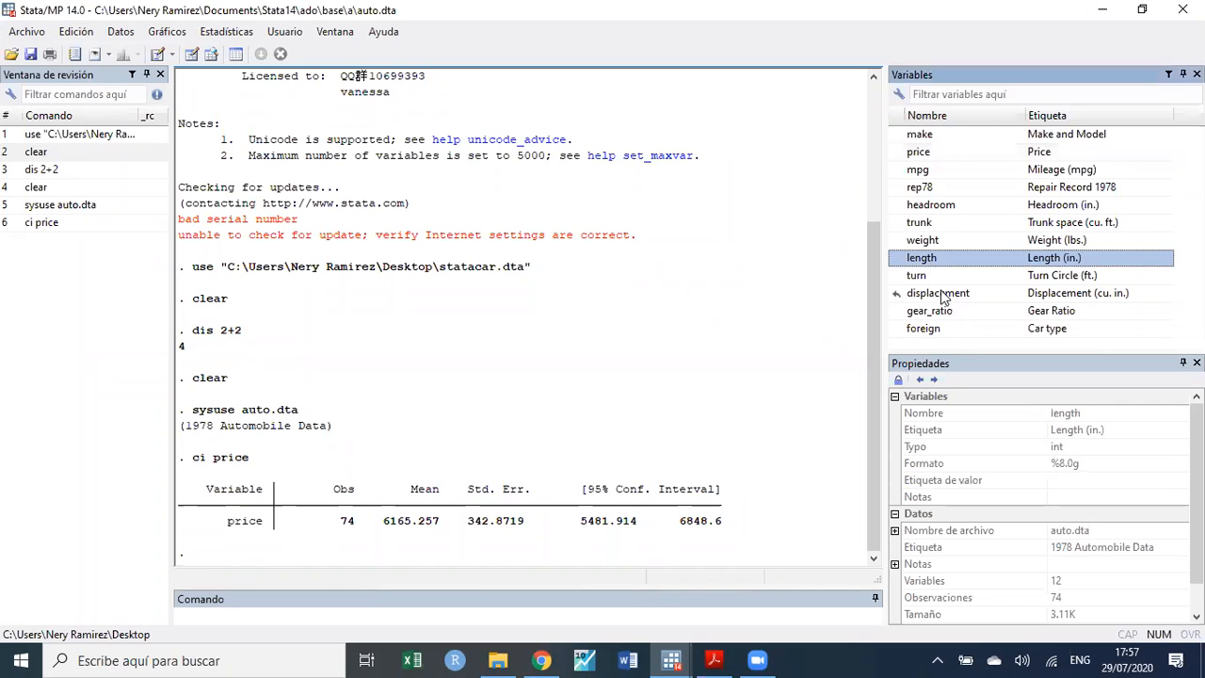
pyautogui.click(926, 280)
pyautogui.click(924, 228)
pyautogui.click(922, 187)
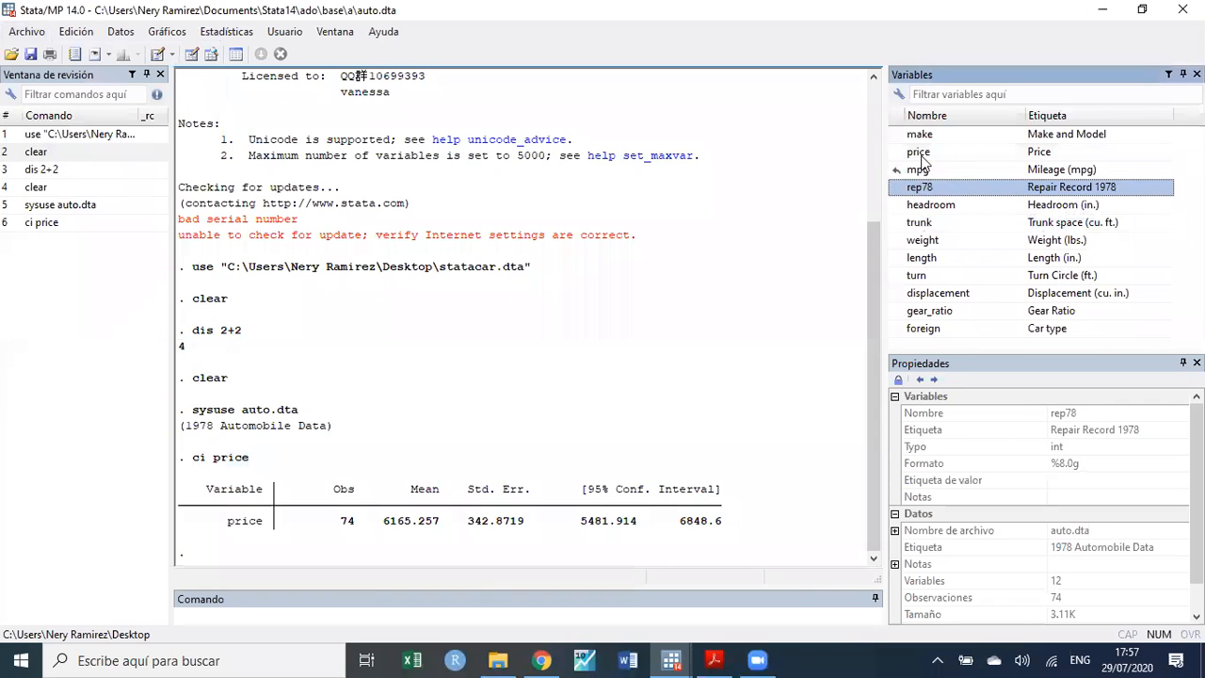
pyautogui.click(923, 137)
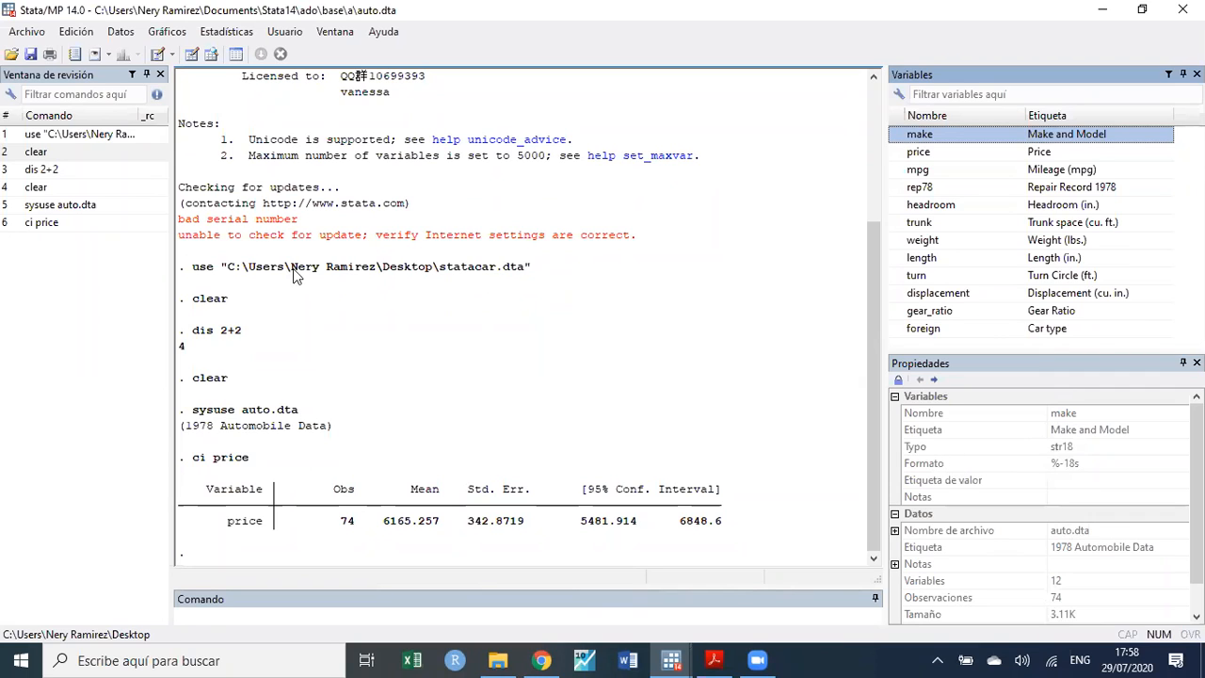
# - Open the auto dataset in the Data Editor and examine make, price through length, foreign, and the rep78 cells in rows 3 and 7
pyautogui.click(191, 56)
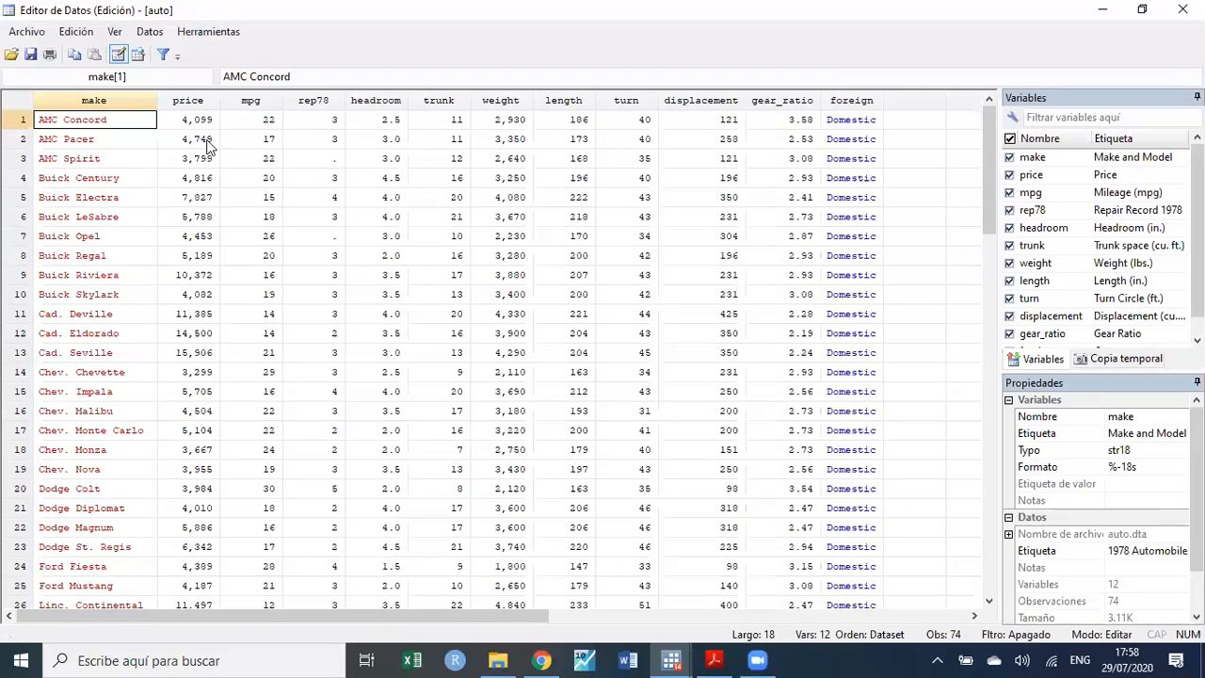
pyautogui.moveTo(109, 129); pyautogui.dragTo(75, 529)
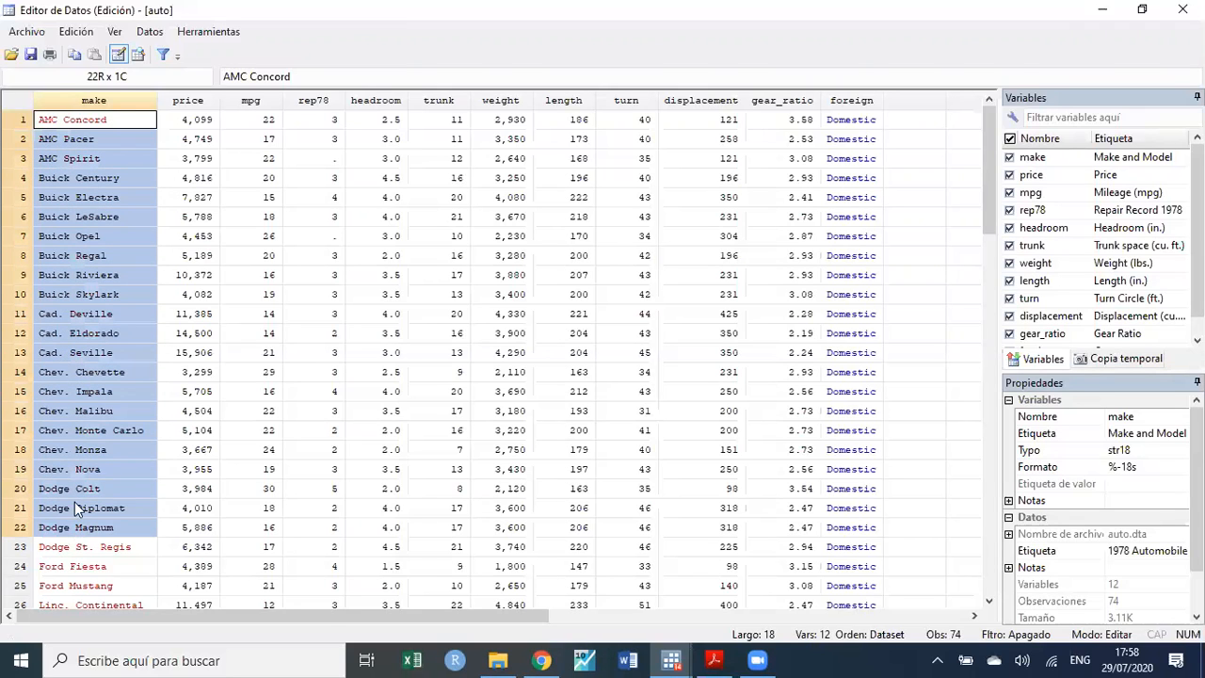
pyautogui.moveTo(189, 119)
pyautogui.mouseDown()
pyautogui.moveTo(438, 159)
pyautogui.moveTo(544, 415)
pyautogui.moveTo(546, 527)
pyautogui.mouseUp()
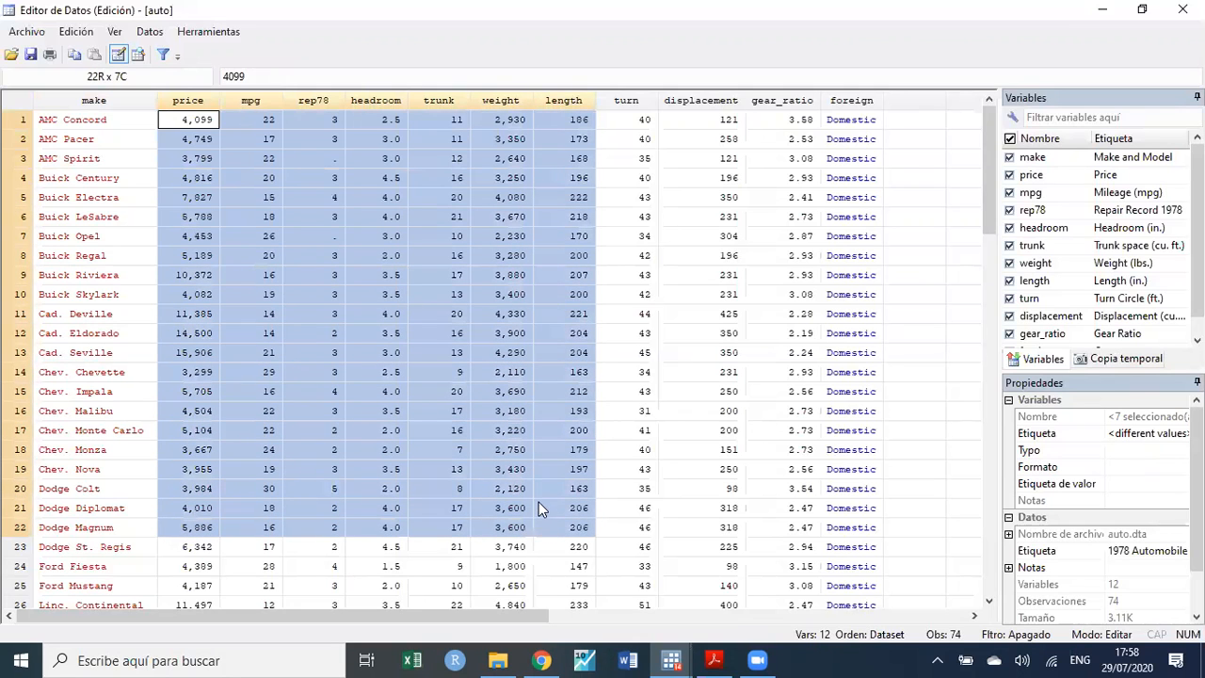
pyautogui.moveTo(859, 121); pyautogui.dragTo(843, 415)
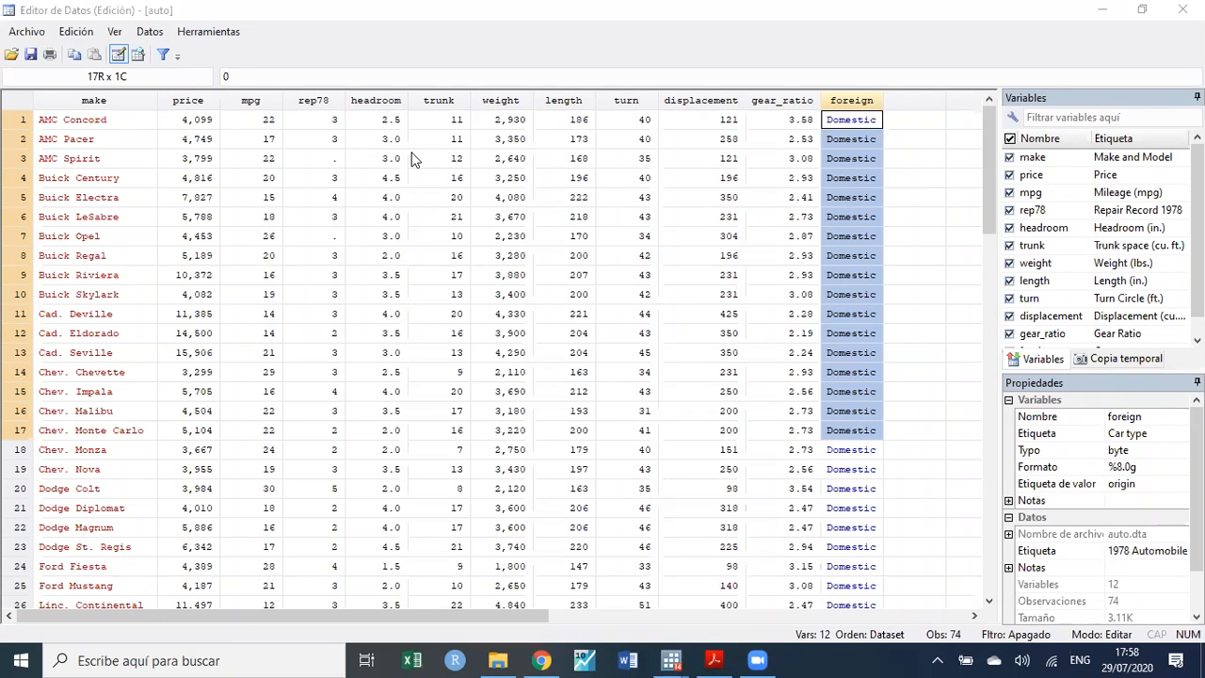
pyautogui.click(333, 162)
pyautogui.click(328, 236)
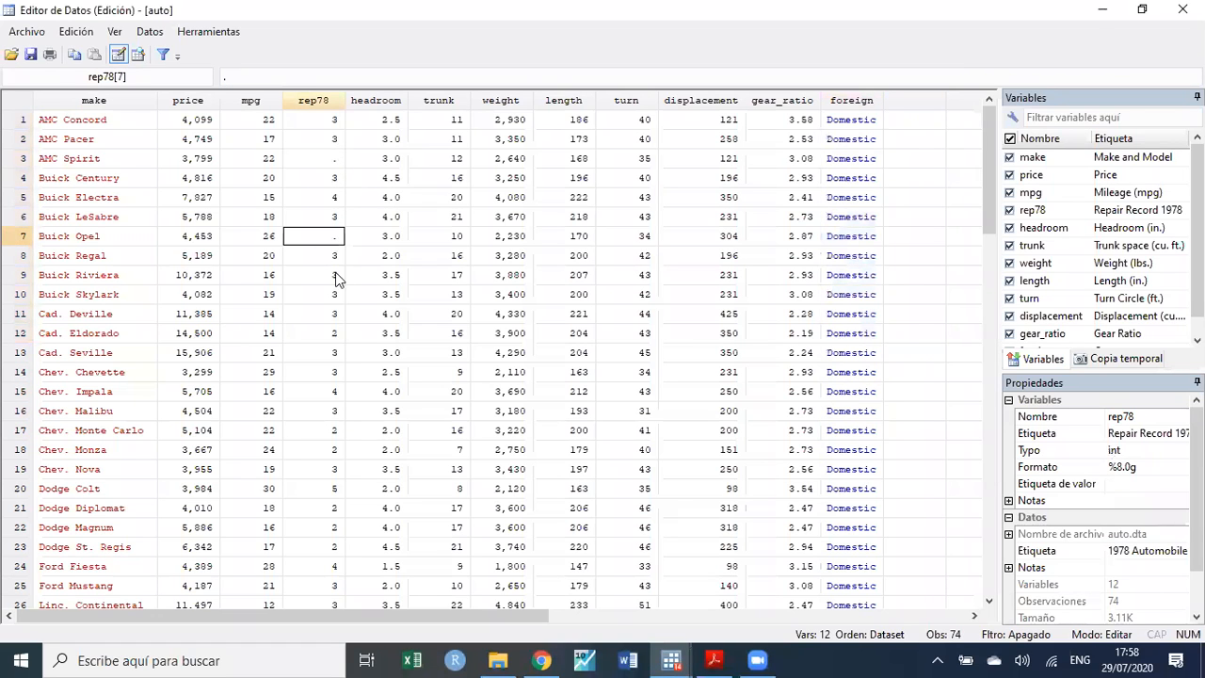
# - Look through the auto dataset rows, switch the Data Editor to browse mode to check the headroom cell in row 5, and close the editor
pyautogui.scroll(-3, 659, 372)
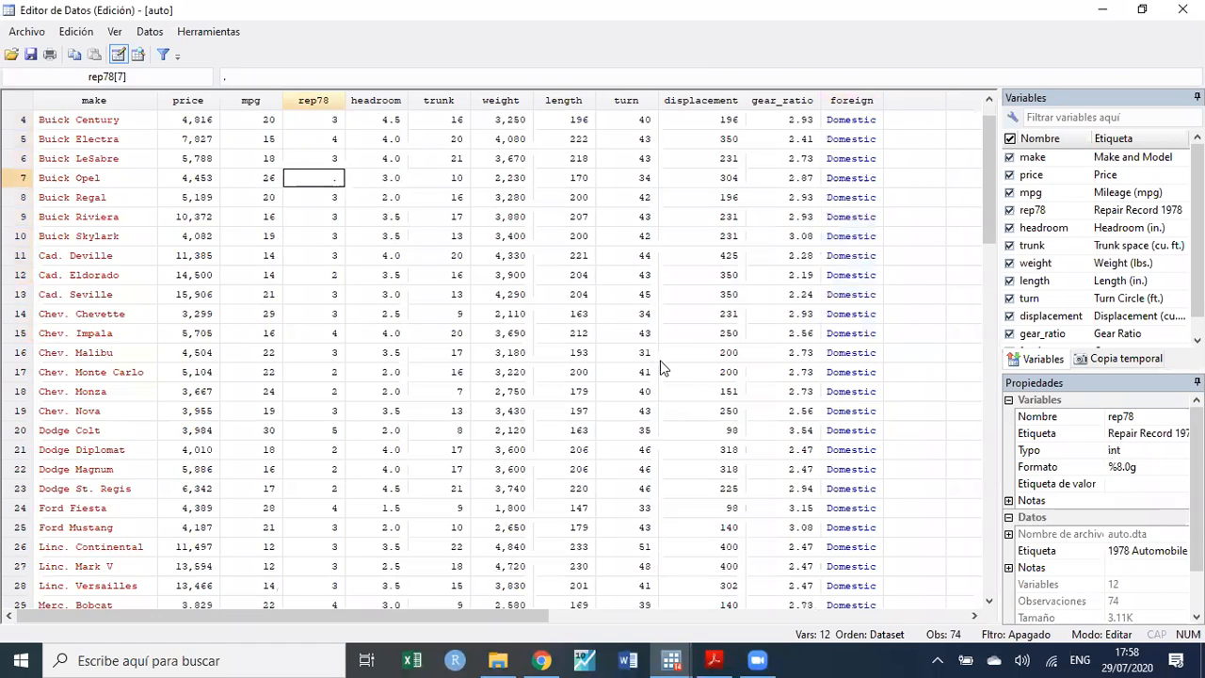
pyautogui.scroll(-4, 662, 367)
pyautogui.scroll(7, 659, 366)
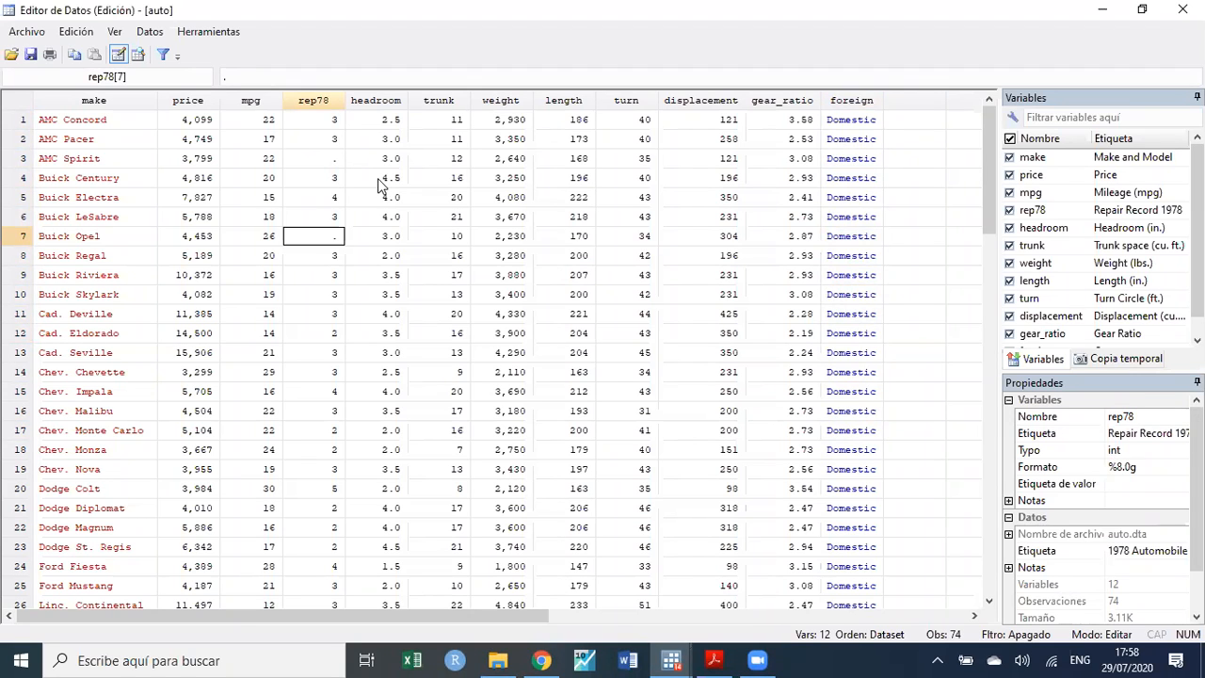
pyautogui.click(137, 58)
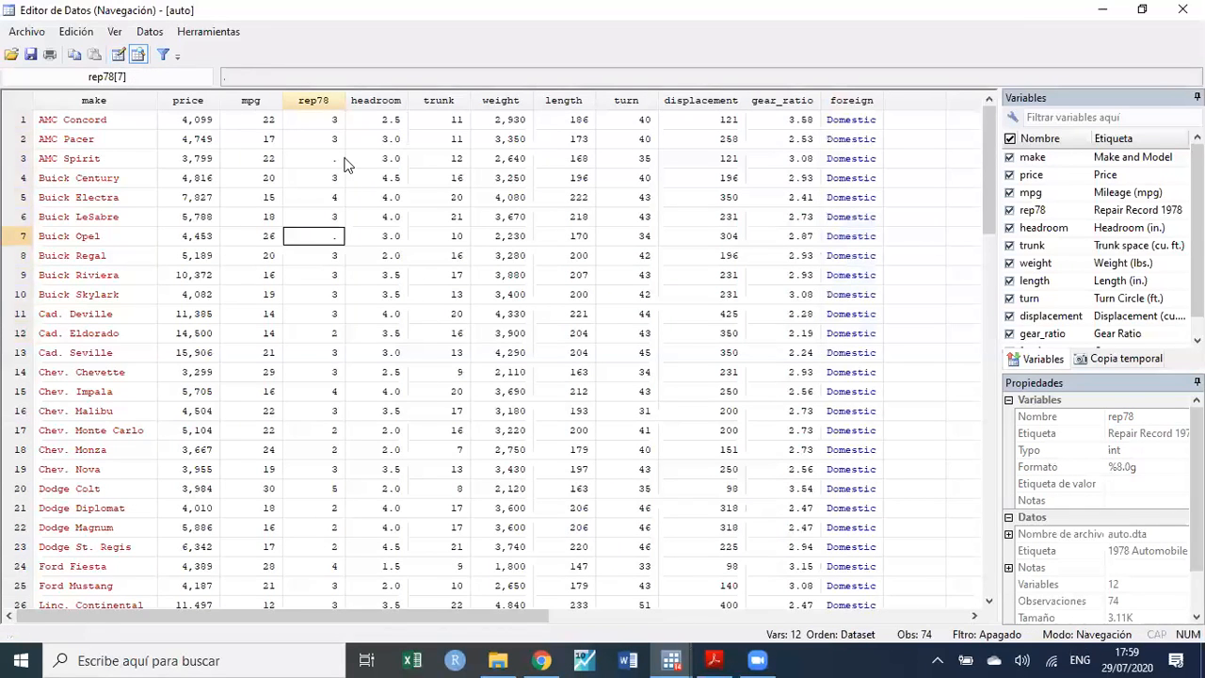
pyautogui.click(403, 197)
pyautogui.scroll(-6, 403, 197)
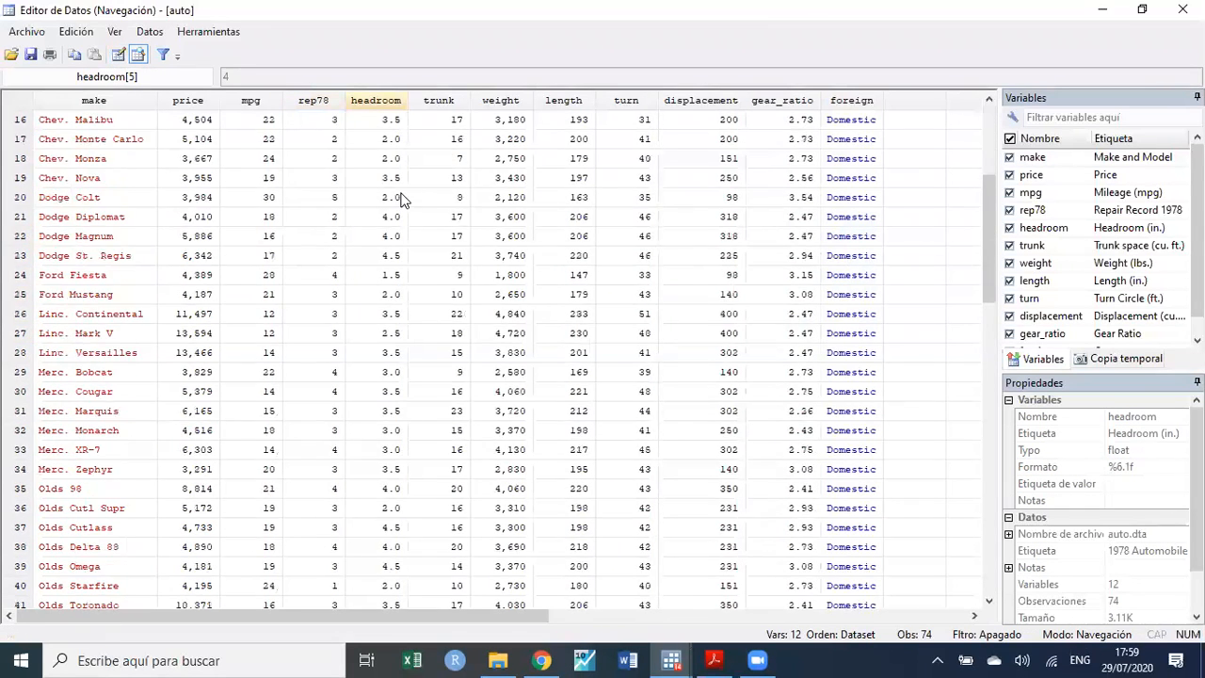
pyautogui.scroll(6, 403, 197)
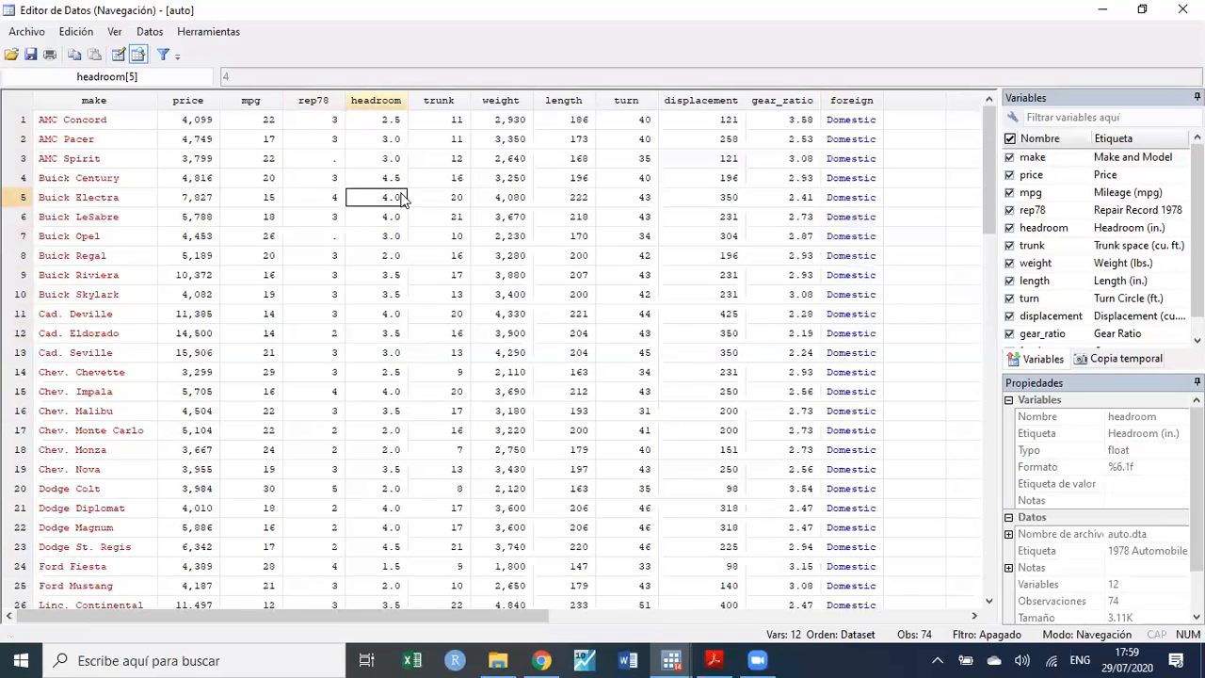
pyautogui.click(1179, 11)
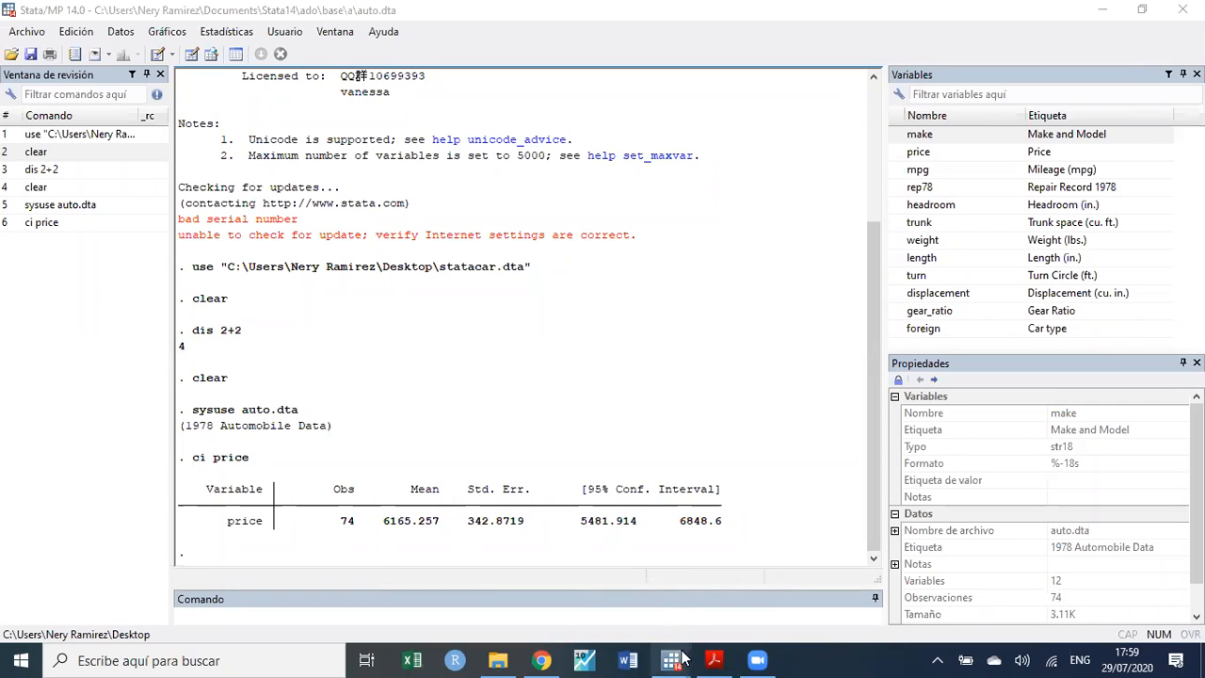
# - Place the Stata window side by side with the class PDF and advance the PDF to the "Intefaz: ventanas" slide
pyautogui.click(781, 40)
pyautogui.moveTo(782, 39); pyautogui.dragTo(2, 135)
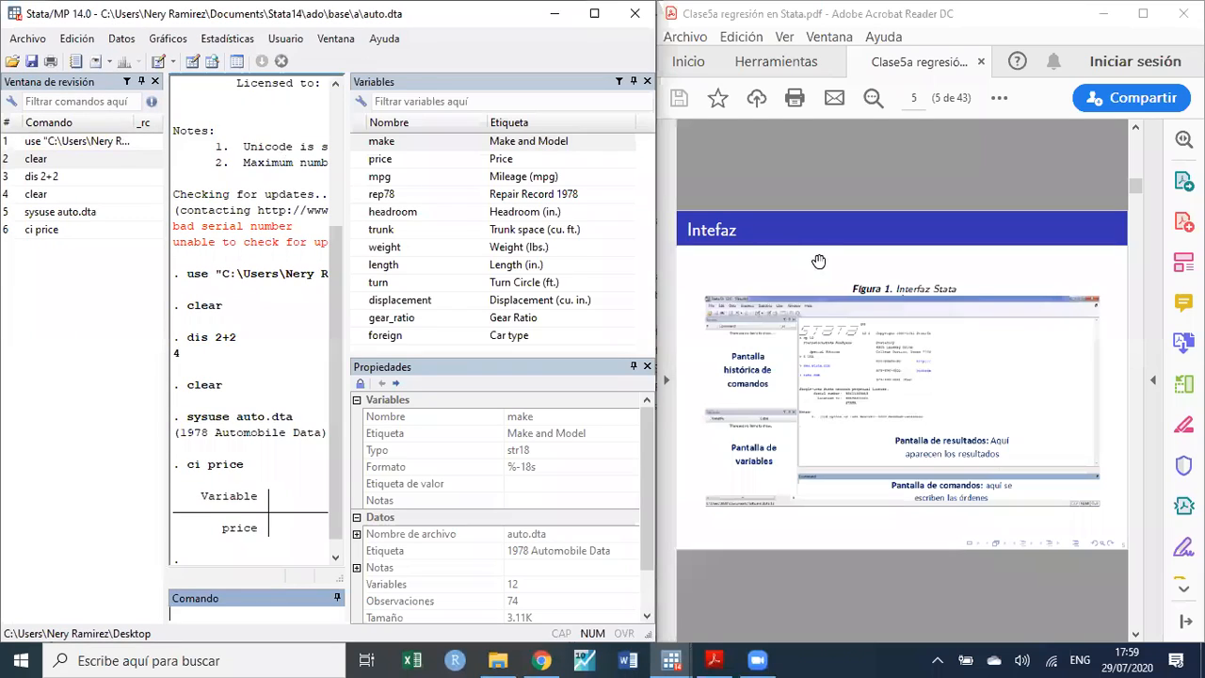
pyautogui.scroll(-2, 824, 271)
pyautogui.scroll(1, 827, 277)
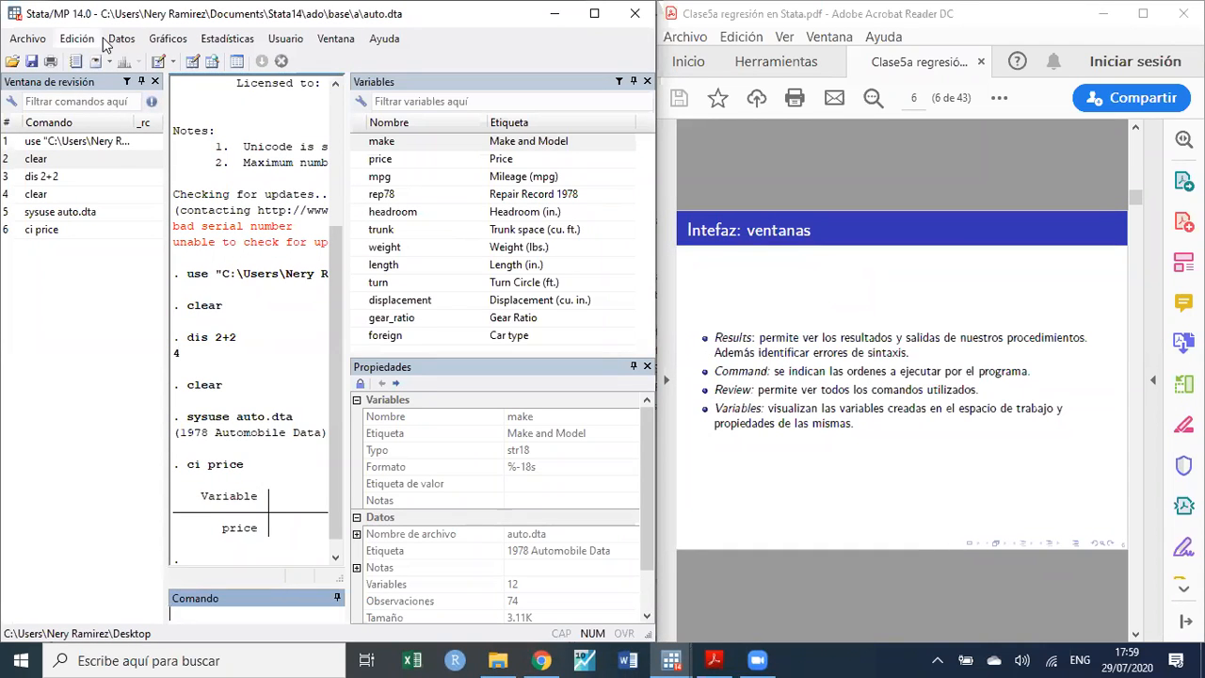
# - Widen the results area by narrowing the variables and command history panes, and highlight the ci price command in the output
pyautogui.moveTo(347, 188); pyautogui.dragTo(551, 173)
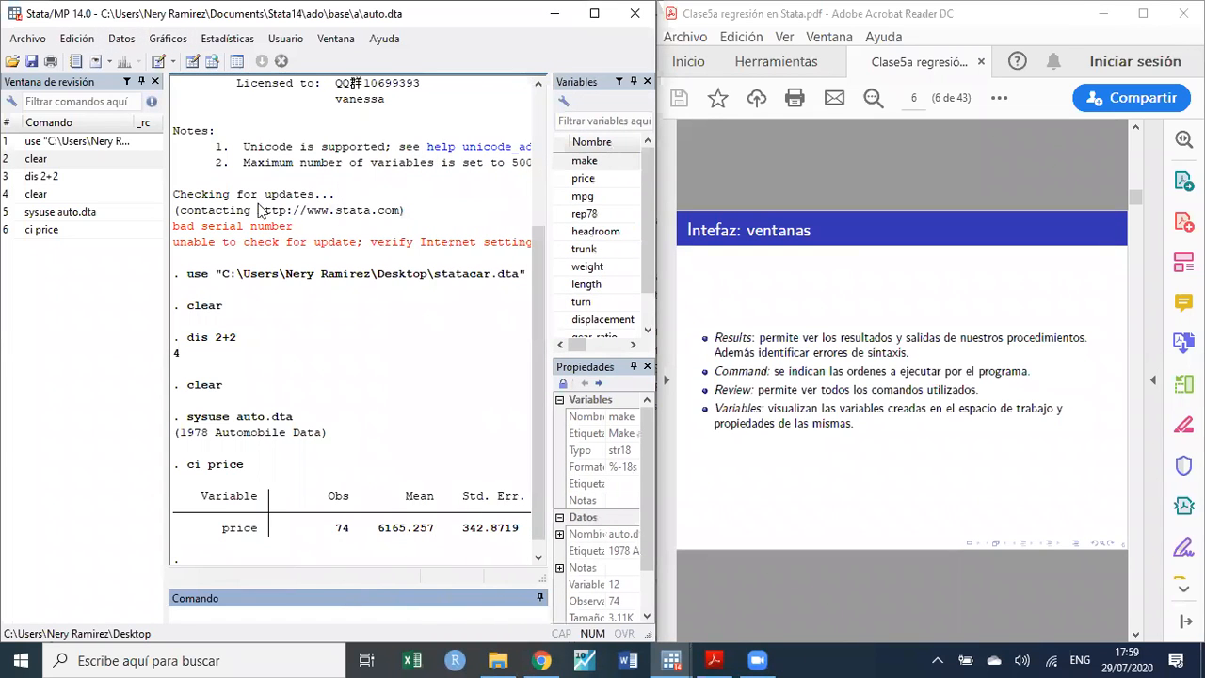
pyautogui.moveTo(151, 189); pyautogui.dragTo(101, 190)
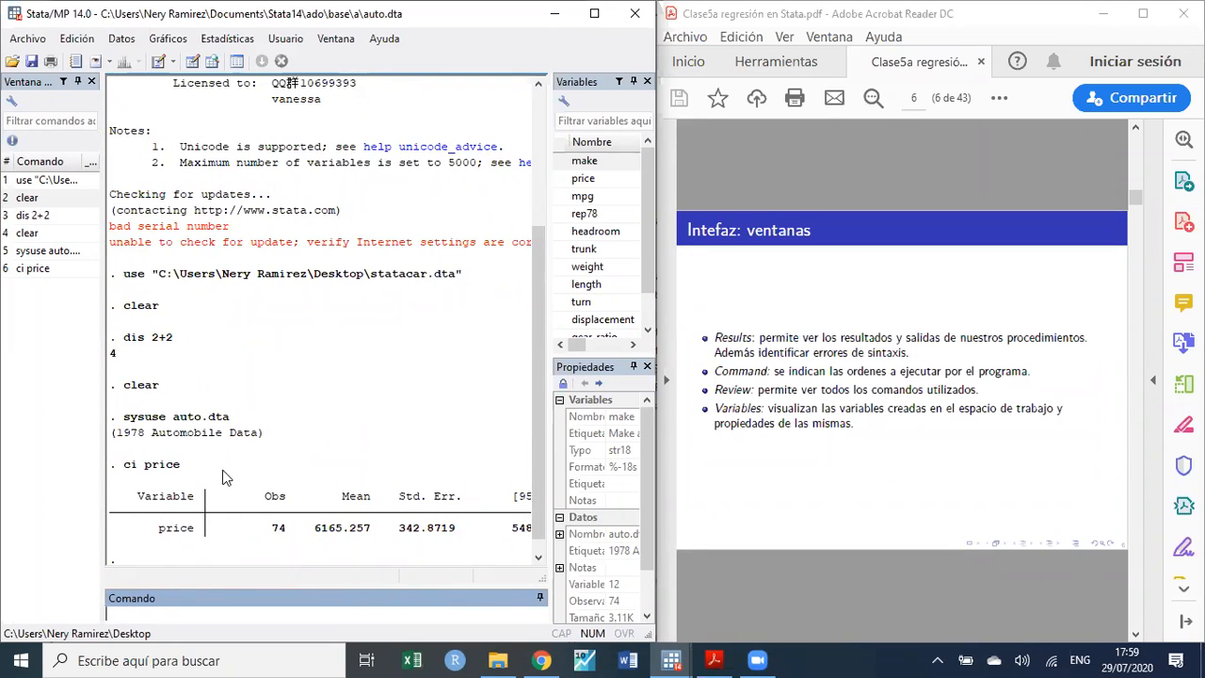
pyautogui.moveTo(118, 467); pyautogui.dragTo(182, 463)
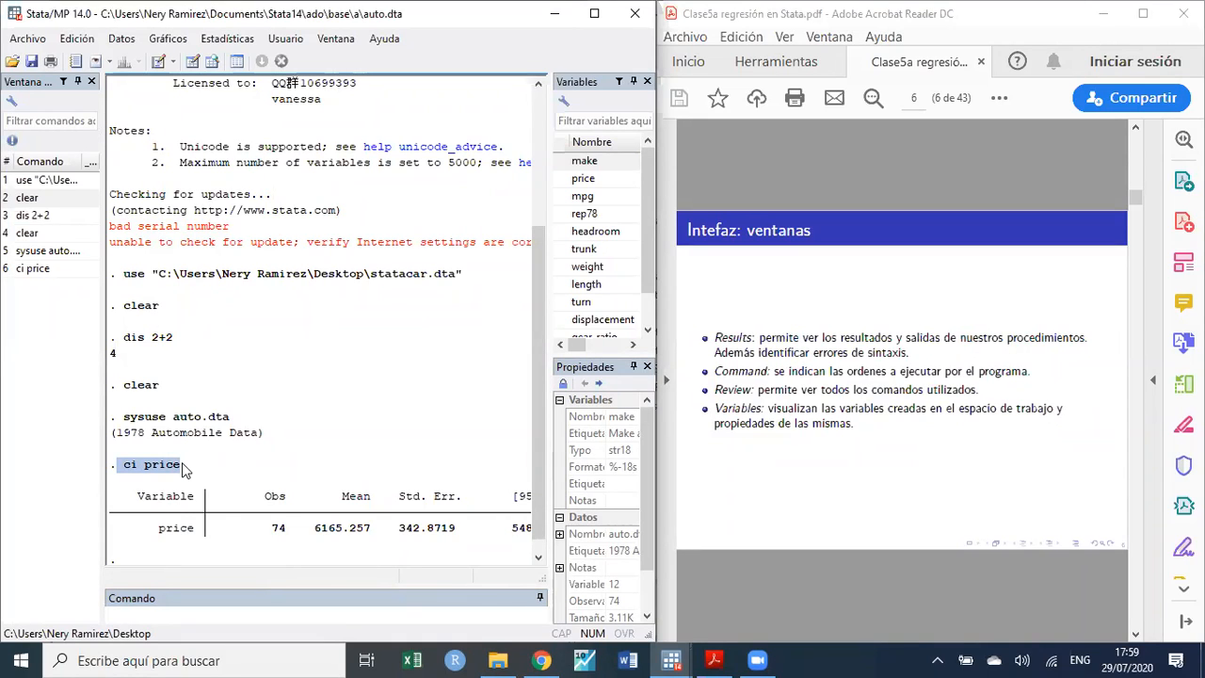
# - Create a one-way frequency table with make as the categorical variable and close the tabulation dialog
pyautogui.click(226, 39)
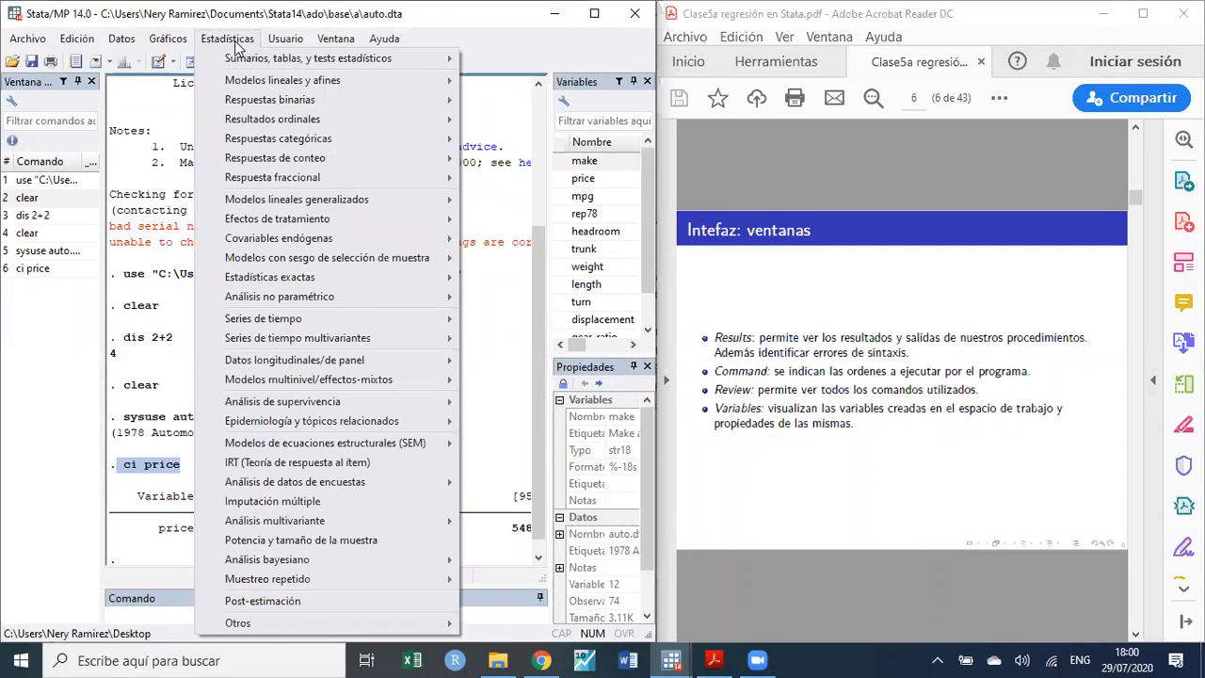
pyautogui.moveTo(247, 60)
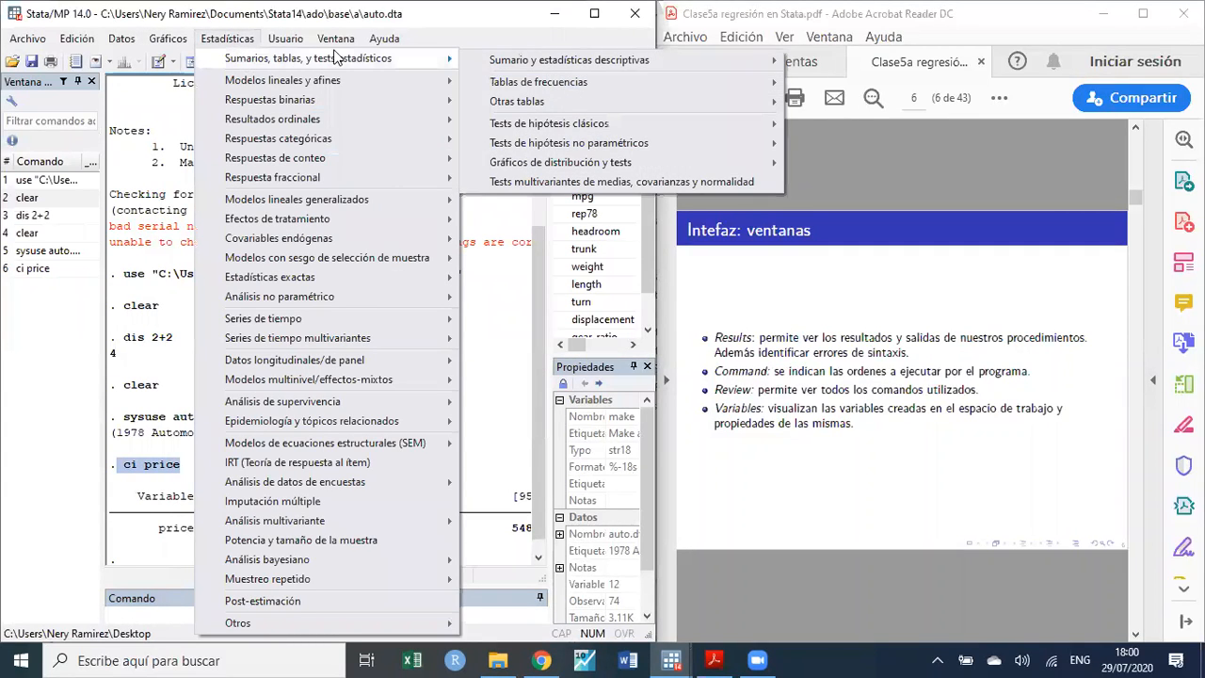
pyautogui.moveTo(543, 102)
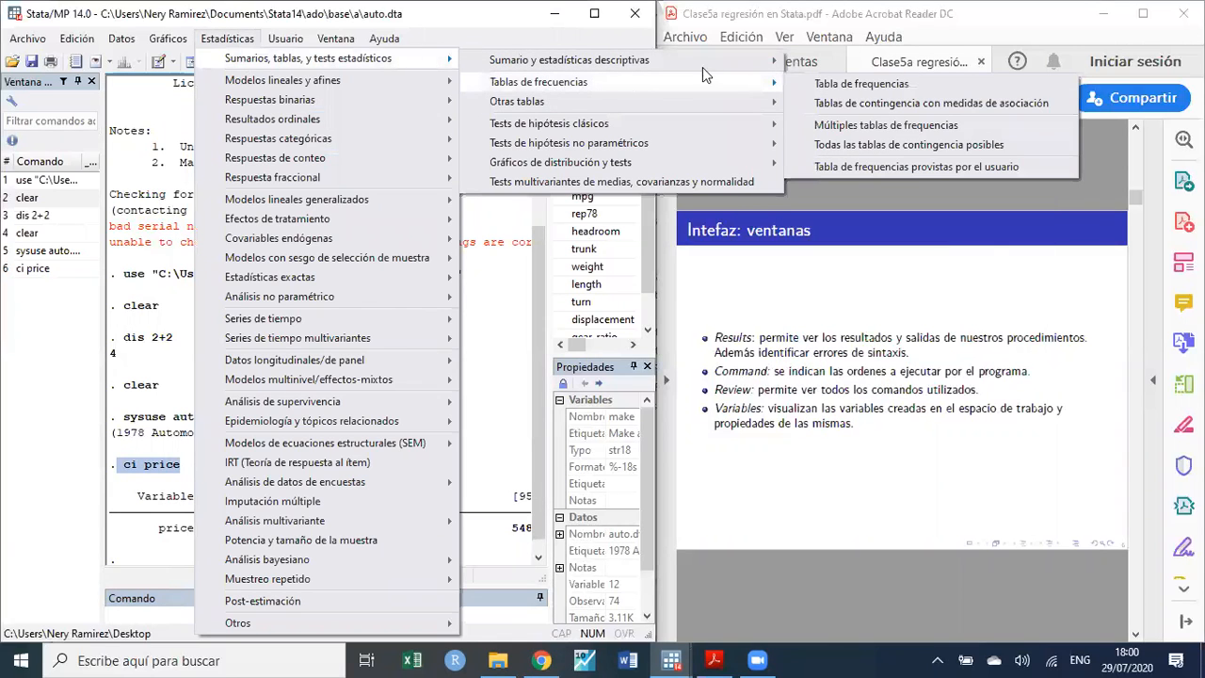
pyautogui.click(866, 86)
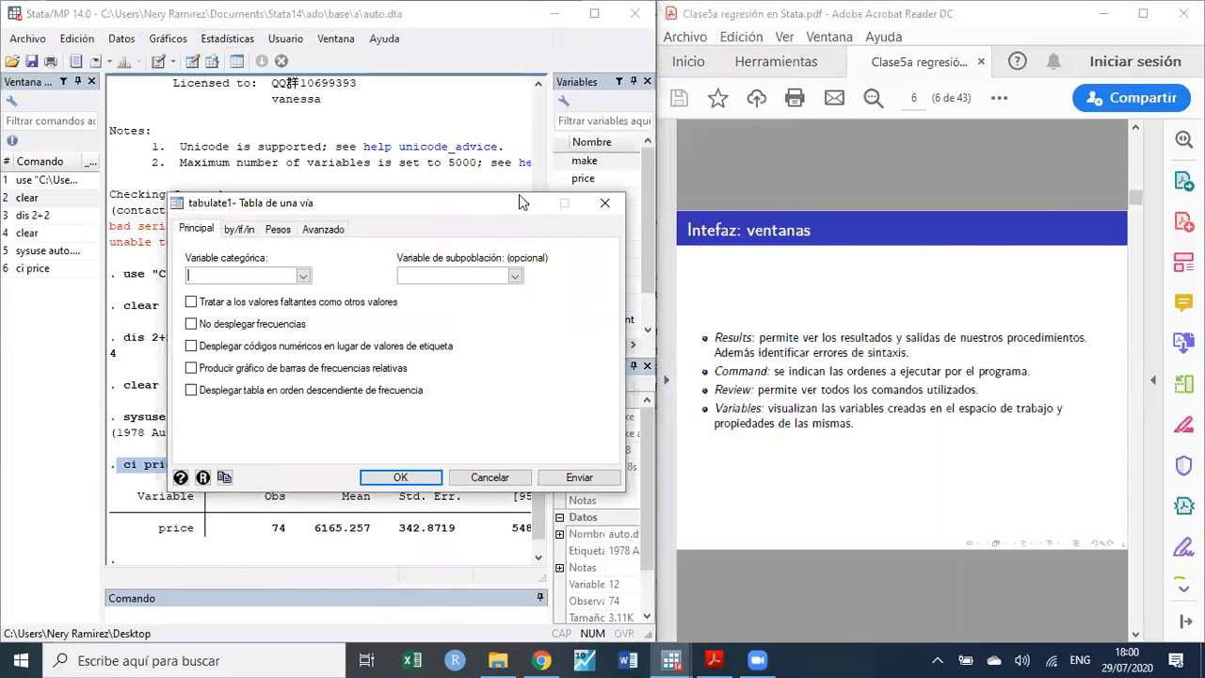
pyautogui.click(303, 276)
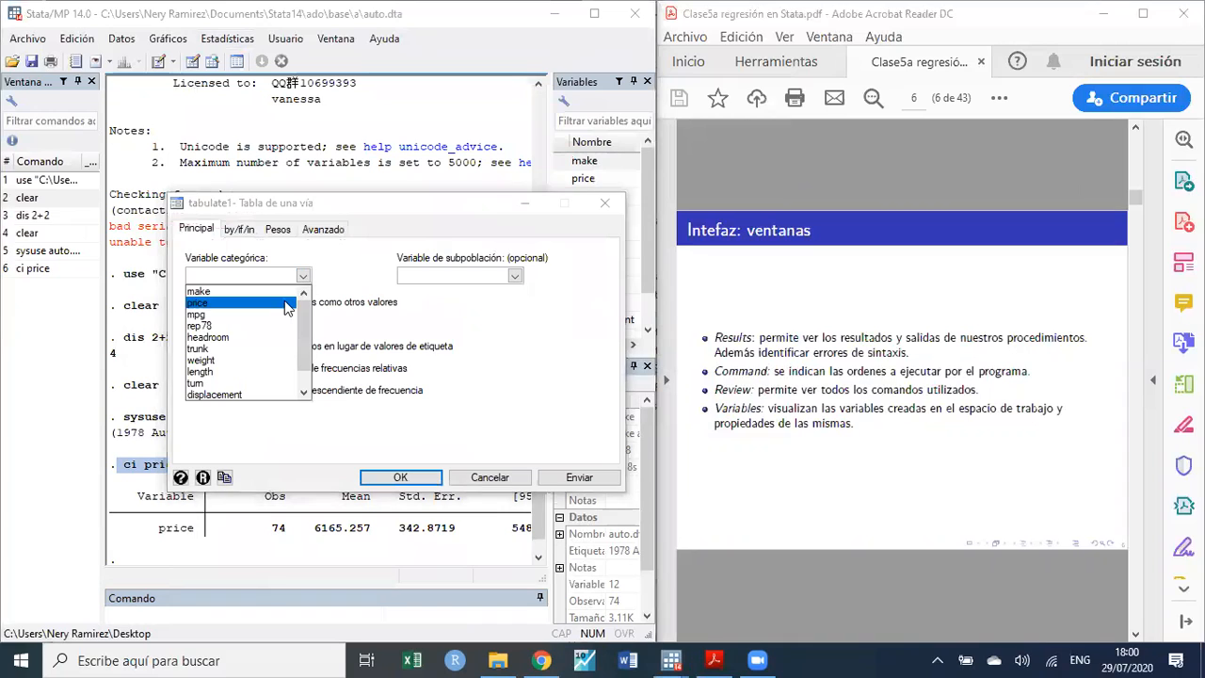
pyautogui.click(271, 293)
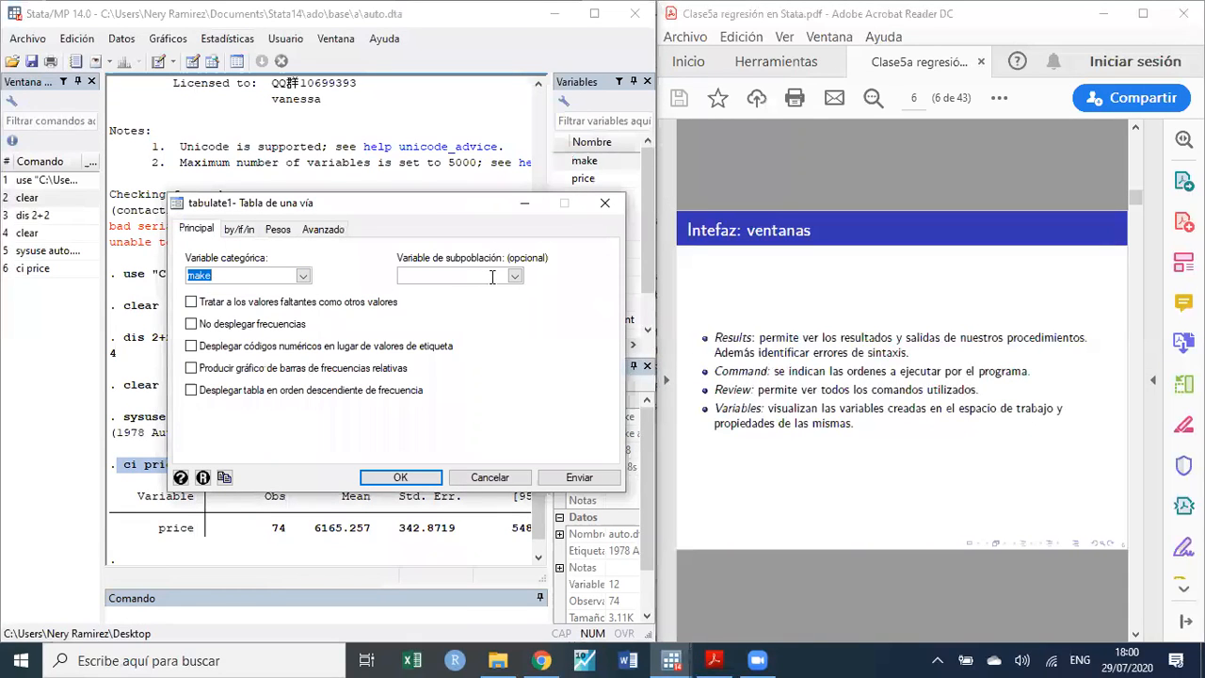
pyautogui.click(572, 481)
pyautogui.click(606, 202)
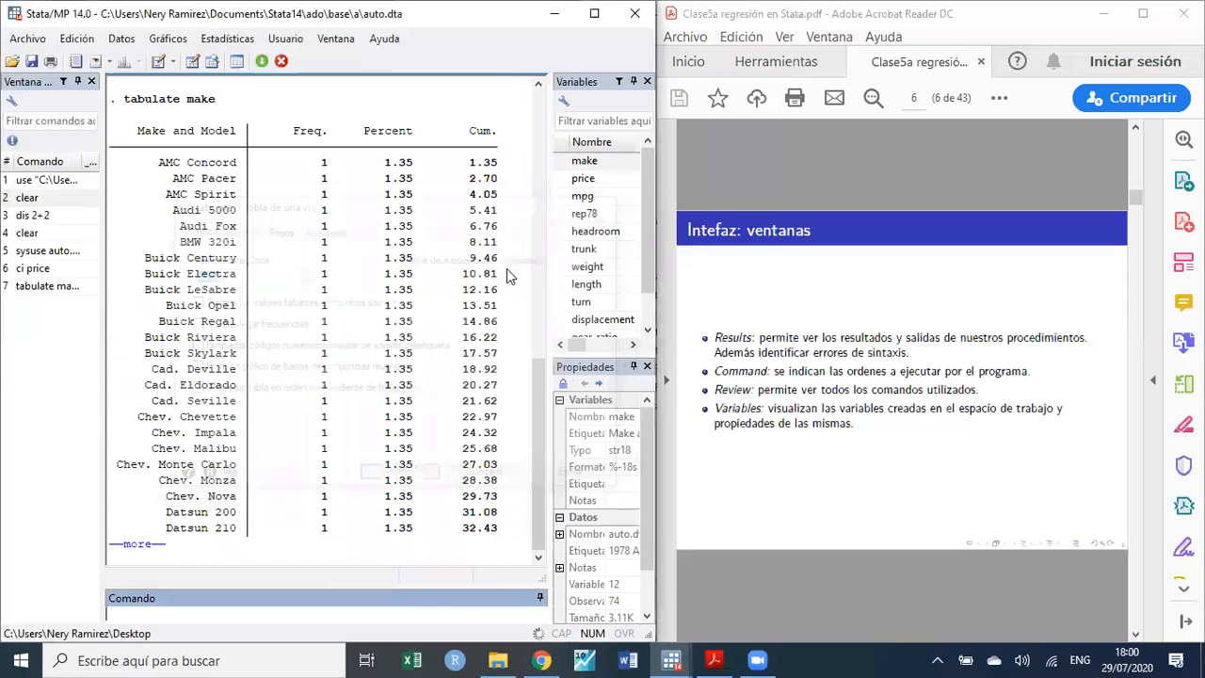
# - Highlight the tabulate make command, continue the paused frequency table output and return to its beginning
pyautogui.moveTo(120, 98); pyautogui.dragTo(217, 100)
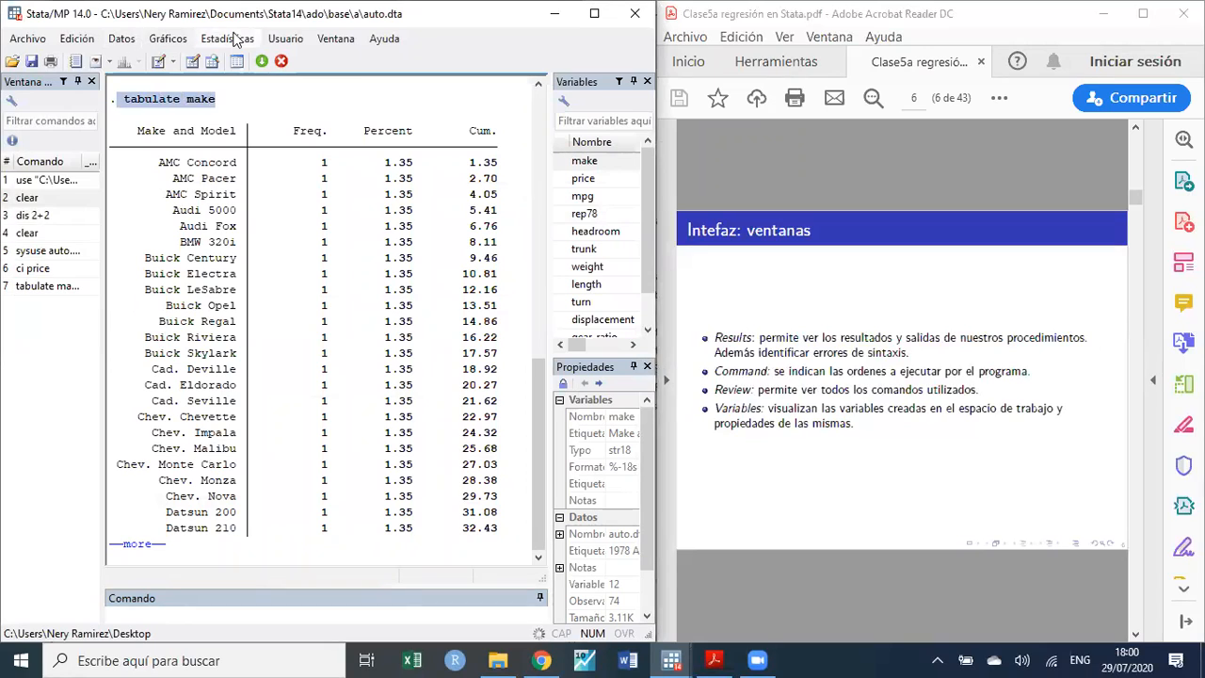
pyautogui.moveTo(216, 105); pyautogui.dragTo(125, 106)
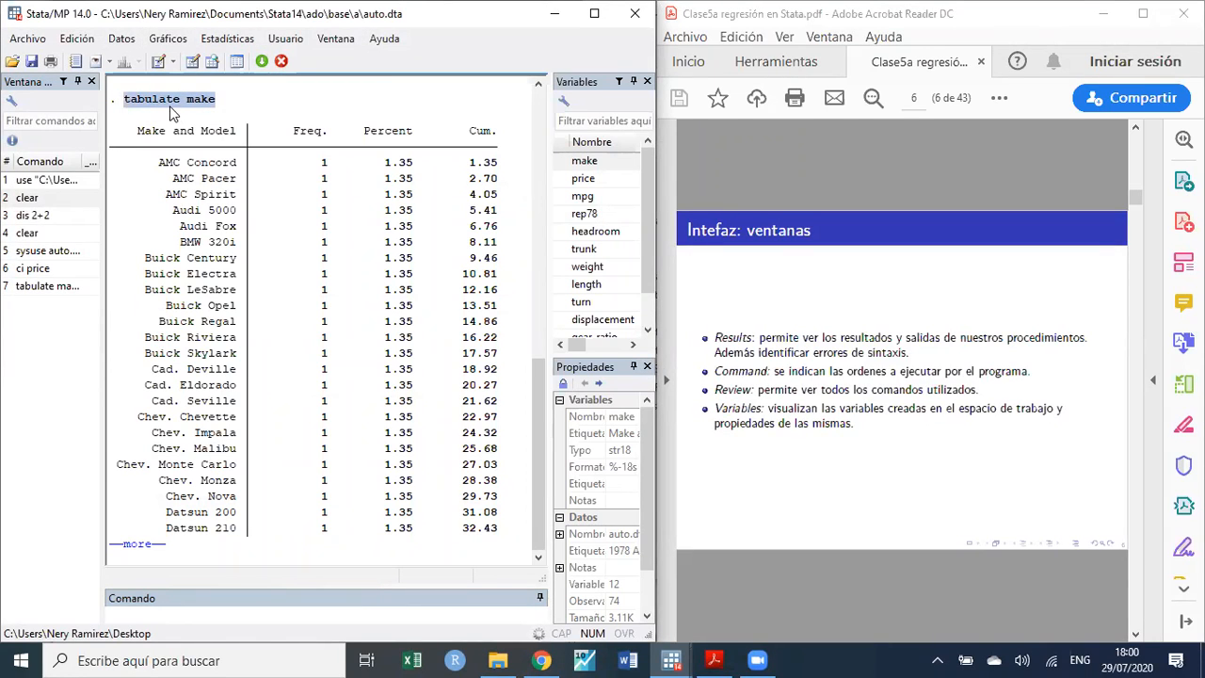
pyautogui.click(140, 545)
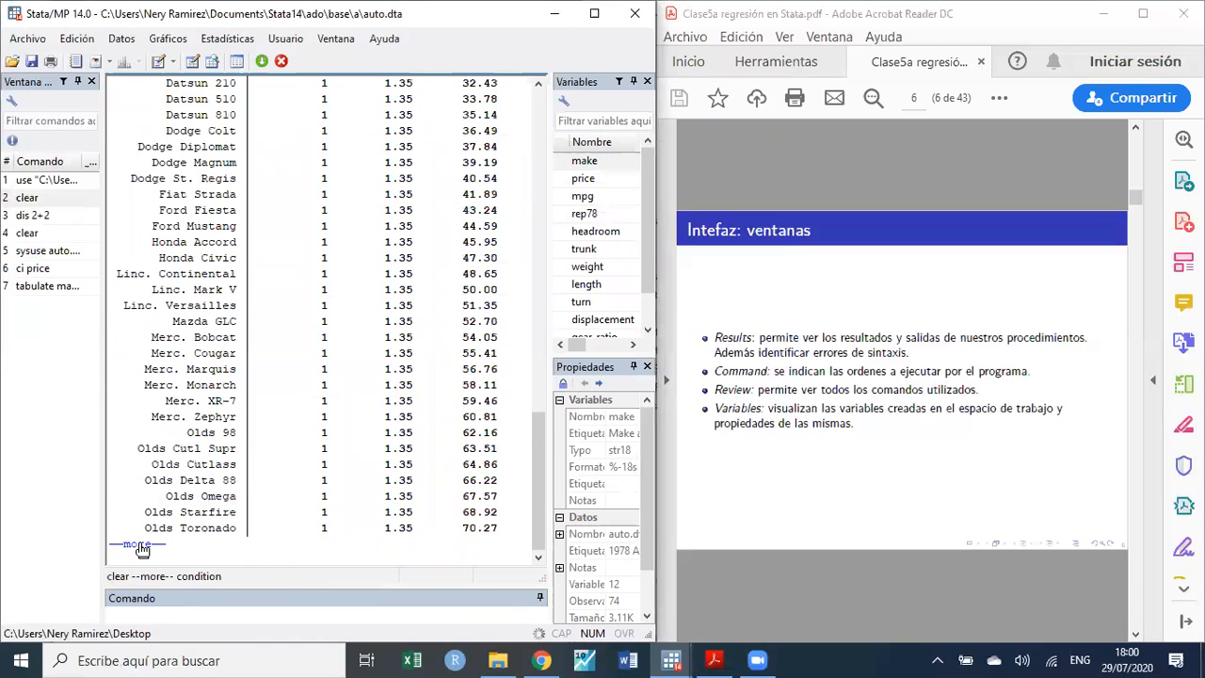
pyautogui.scroll(20, 184, 442)
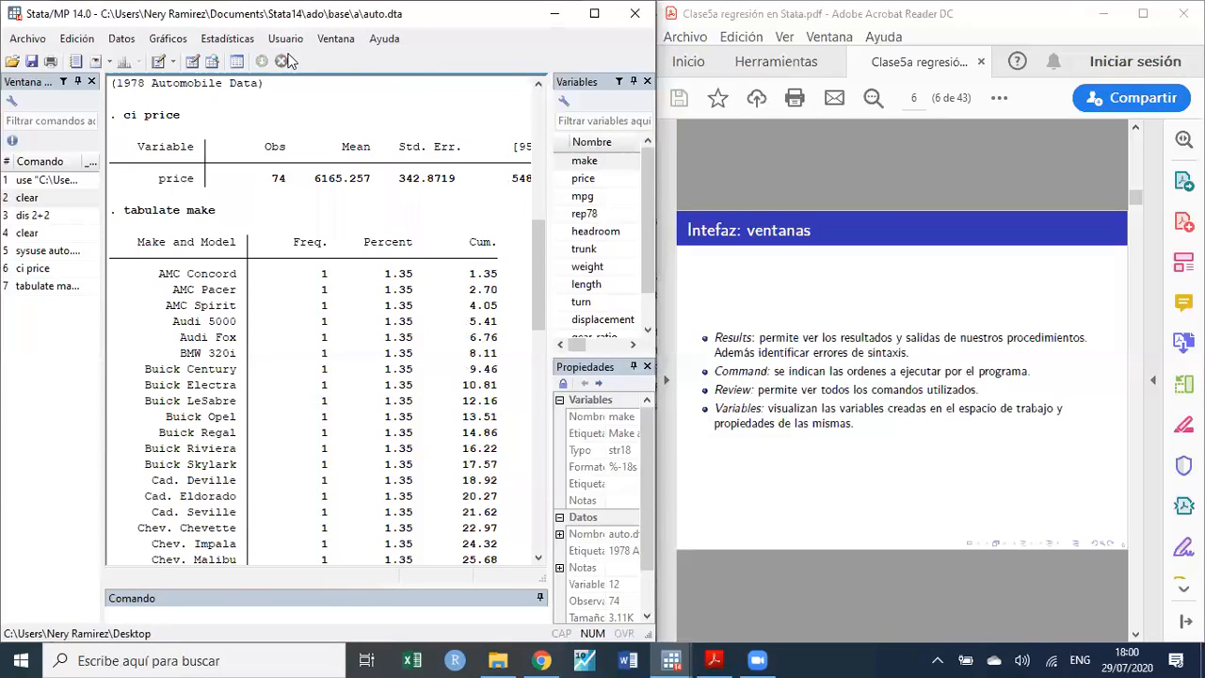
# - Advance the PDF to the "Bases de datos: lectura de datos" slide and highlight the use and sysuse commands
pyautogui.click(385, 40)
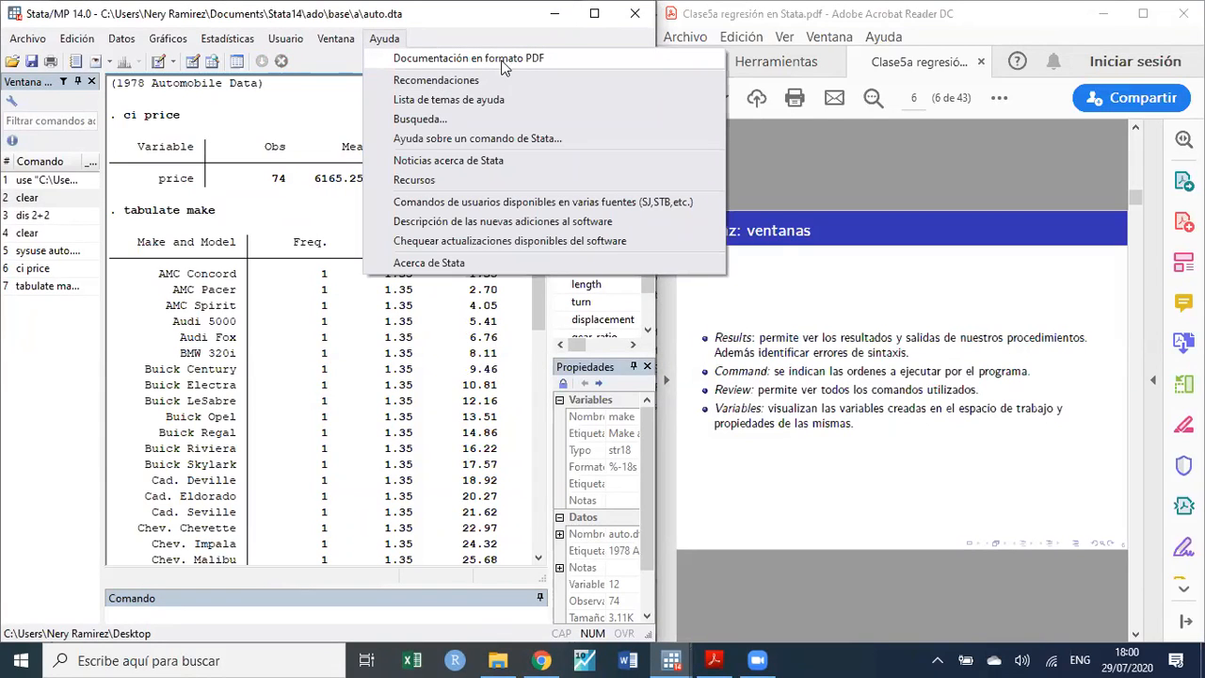
pyautogui.click(826, 508)
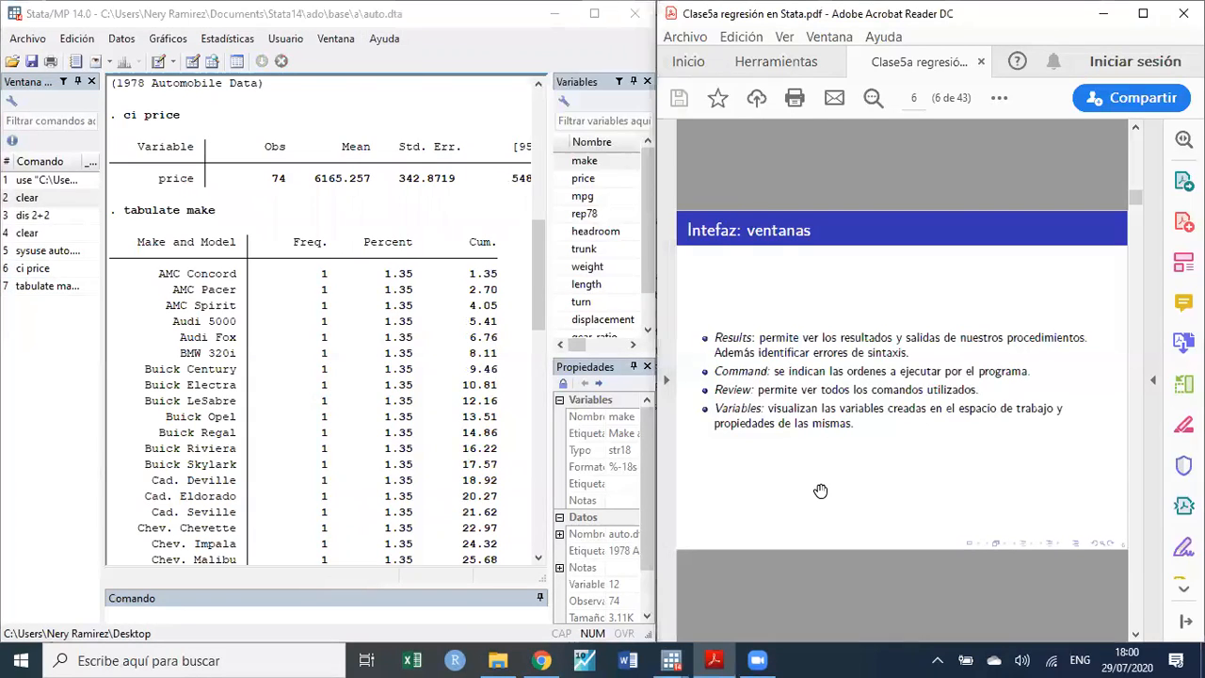
pyautogui.scroll(-2, 821, 491)
pyautogui.scroll(-1, 820, 491)
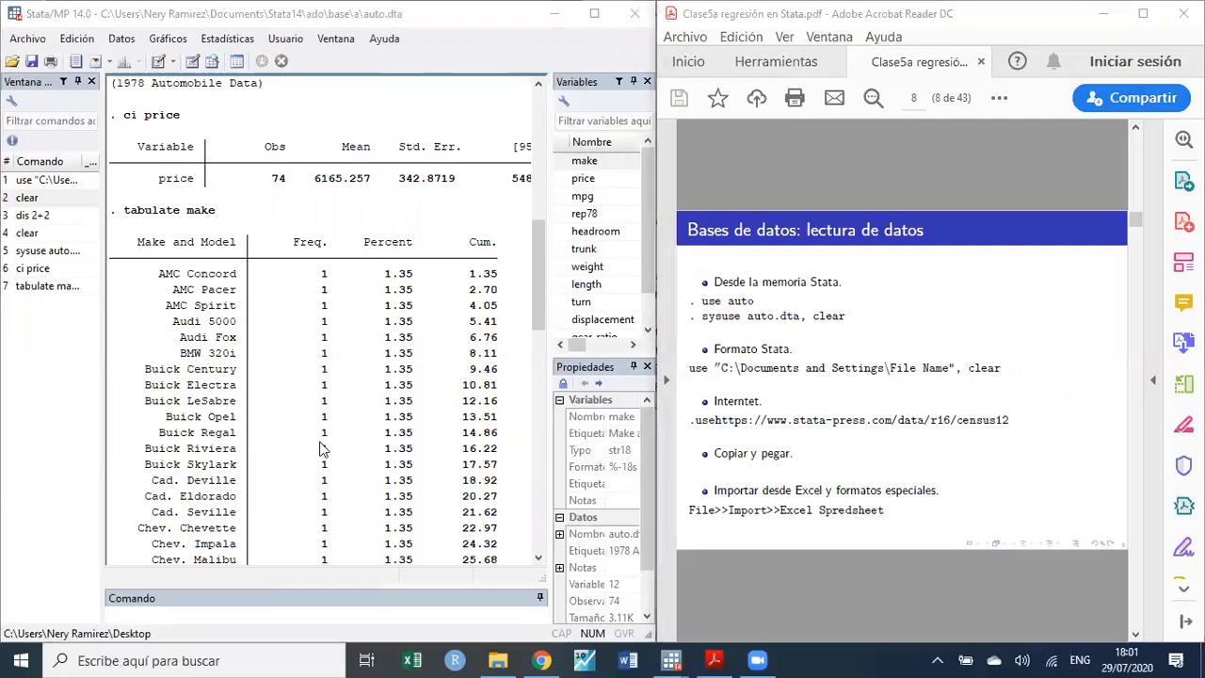
pyautogui.click(716, 303)
pyautogui.moveTo(725, 302); pyautogui.dragTo(703, 301)
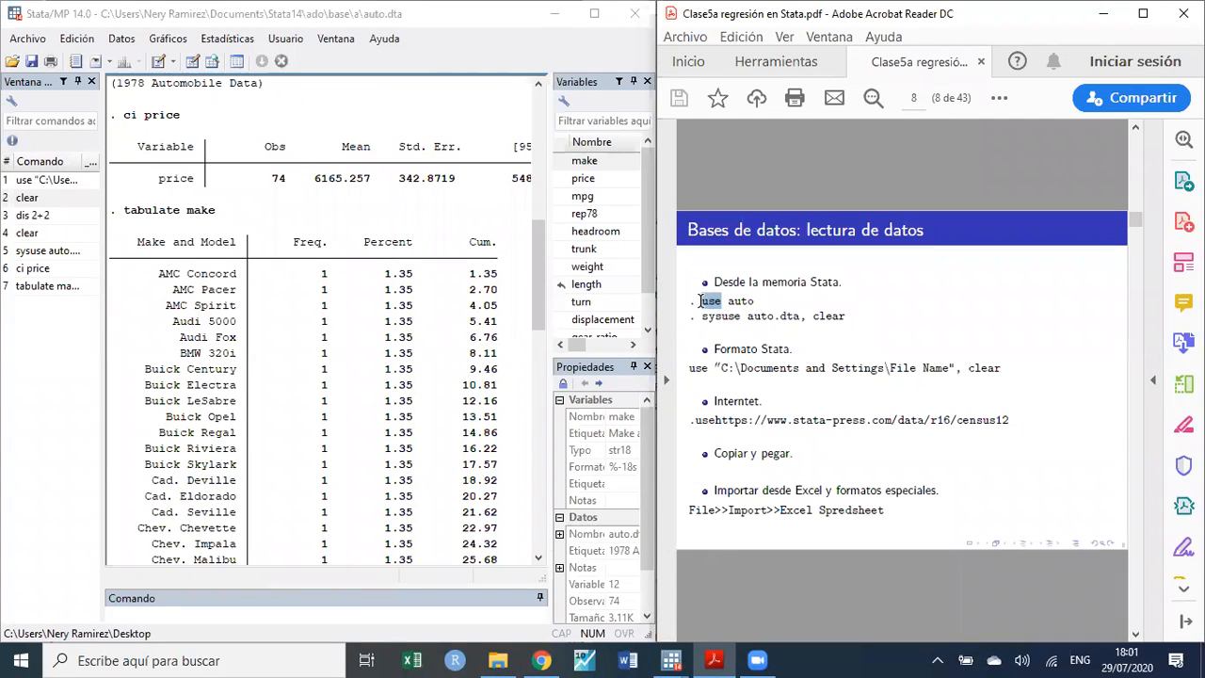
pyautogui.click(703, 317)
pyautogui.moveTo(702, 317); pyautogui.dragTo(741, 320)
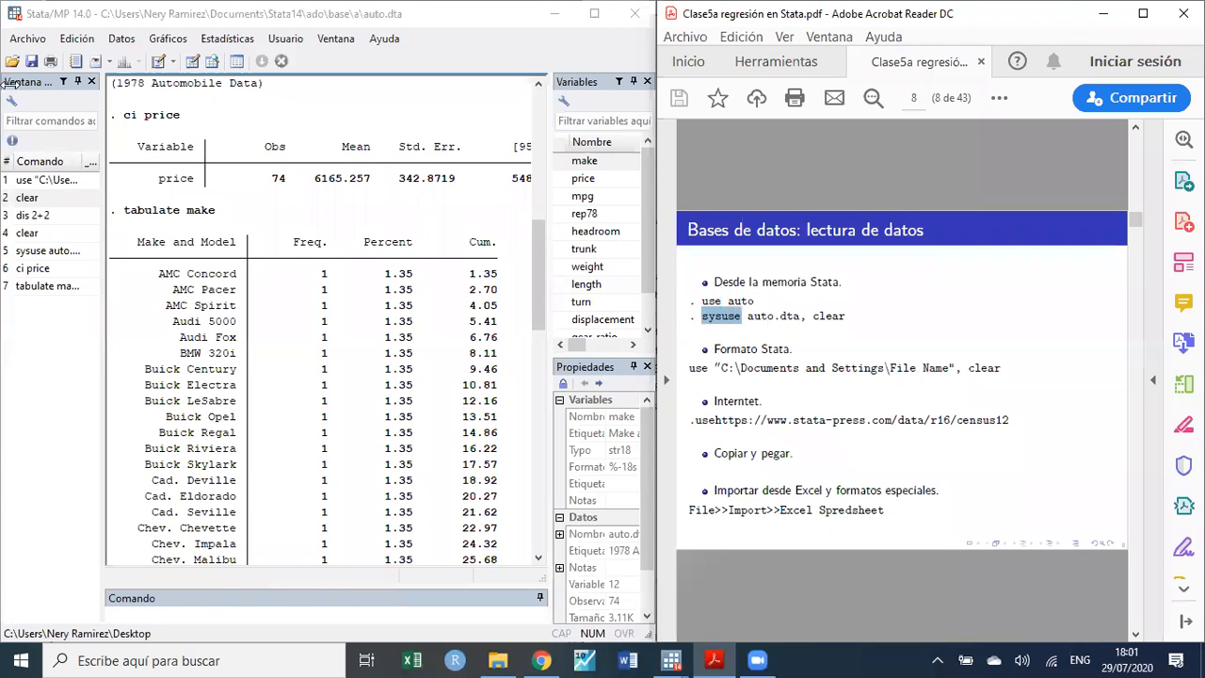
# - Open the list of example datasets installed with Stata, look through it and close the help viewer
pyautogui.click(30, 41)
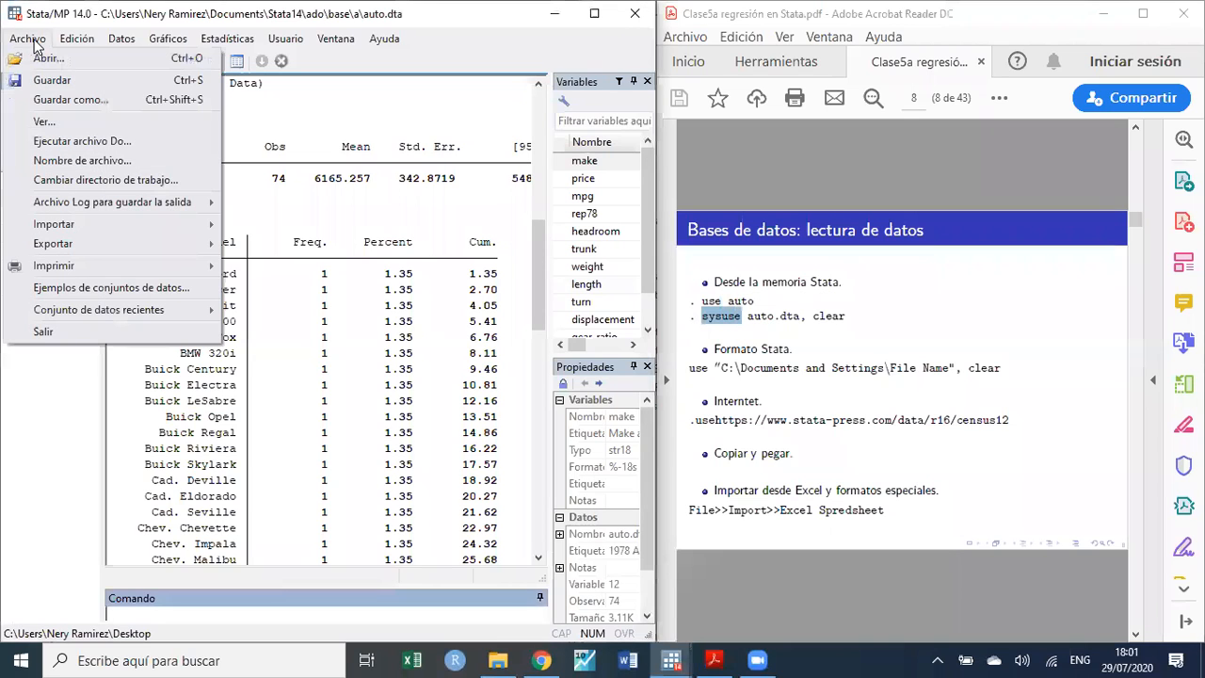
pyautogui.click(152, 287)
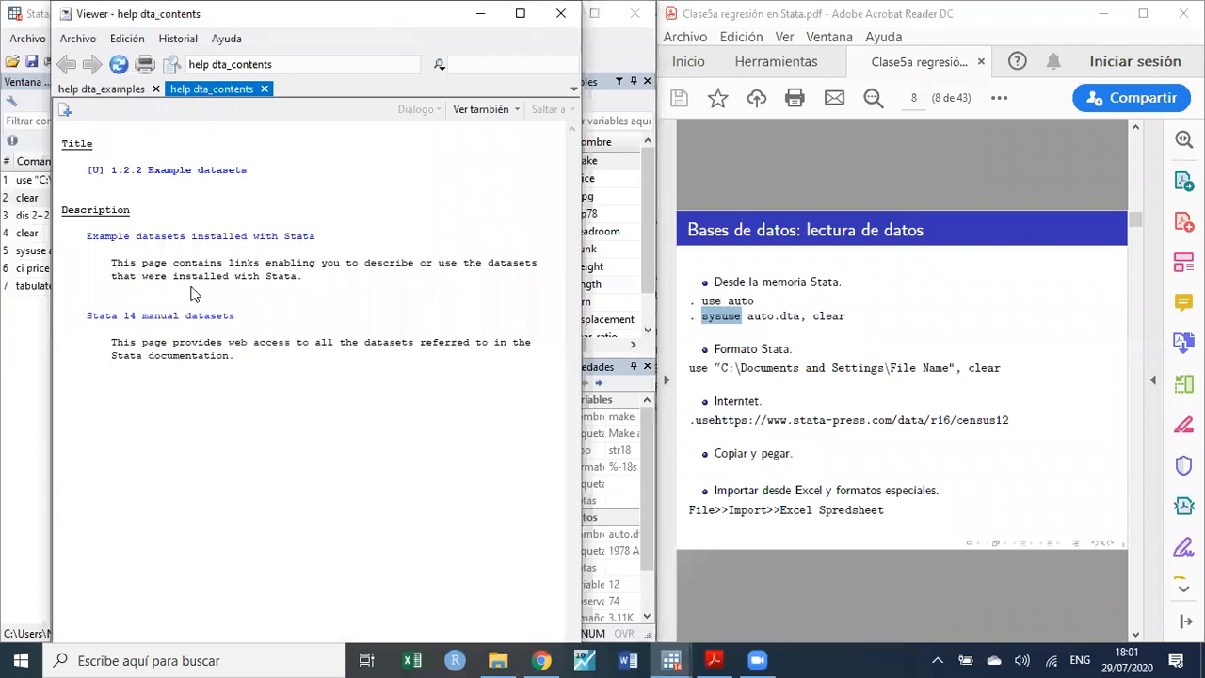
pyautogui.click(235, 242)
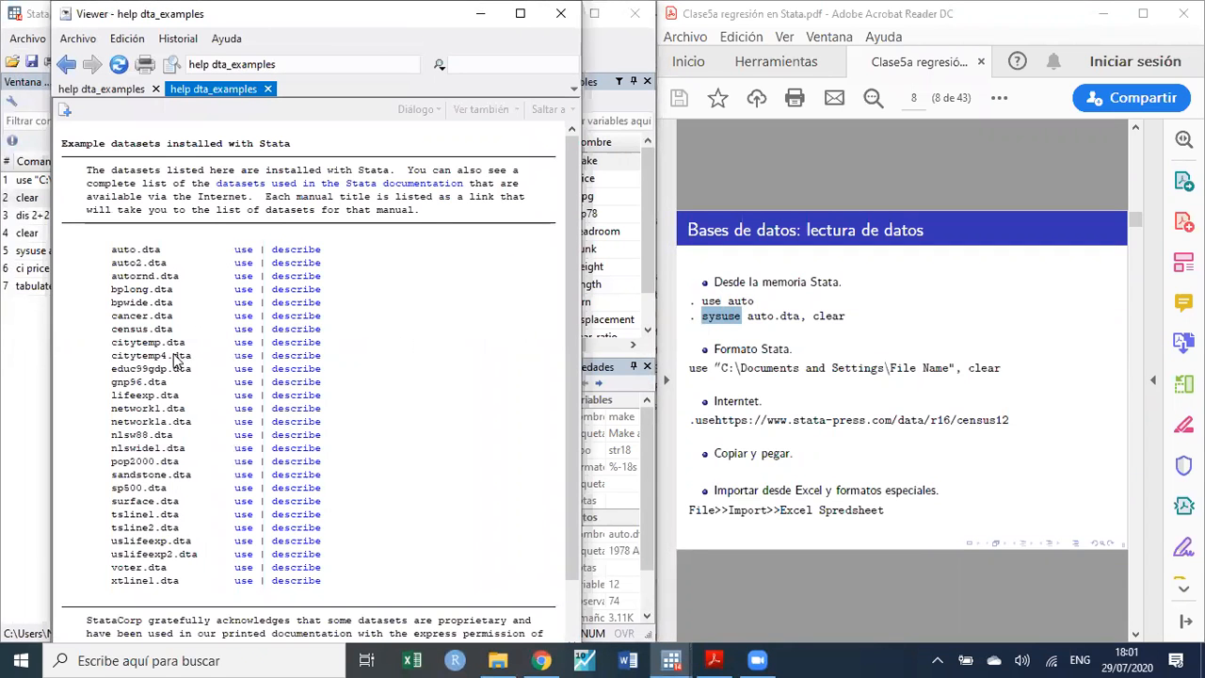
pyautogui.scroll(-2, 174, 376)
pyautogui.scroll(2, 174, 381)
pyautogui.moveTo(286, 15); pyautogui.dragTo(301, 140)
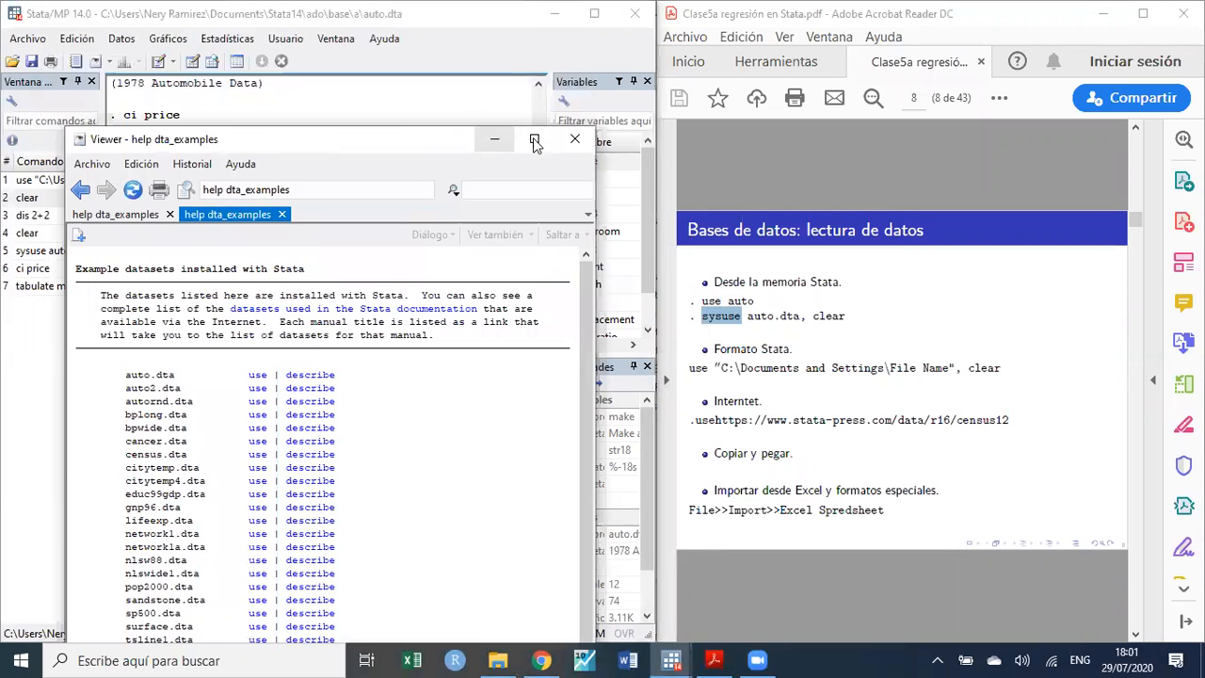
pyautogui.click(574, 141)
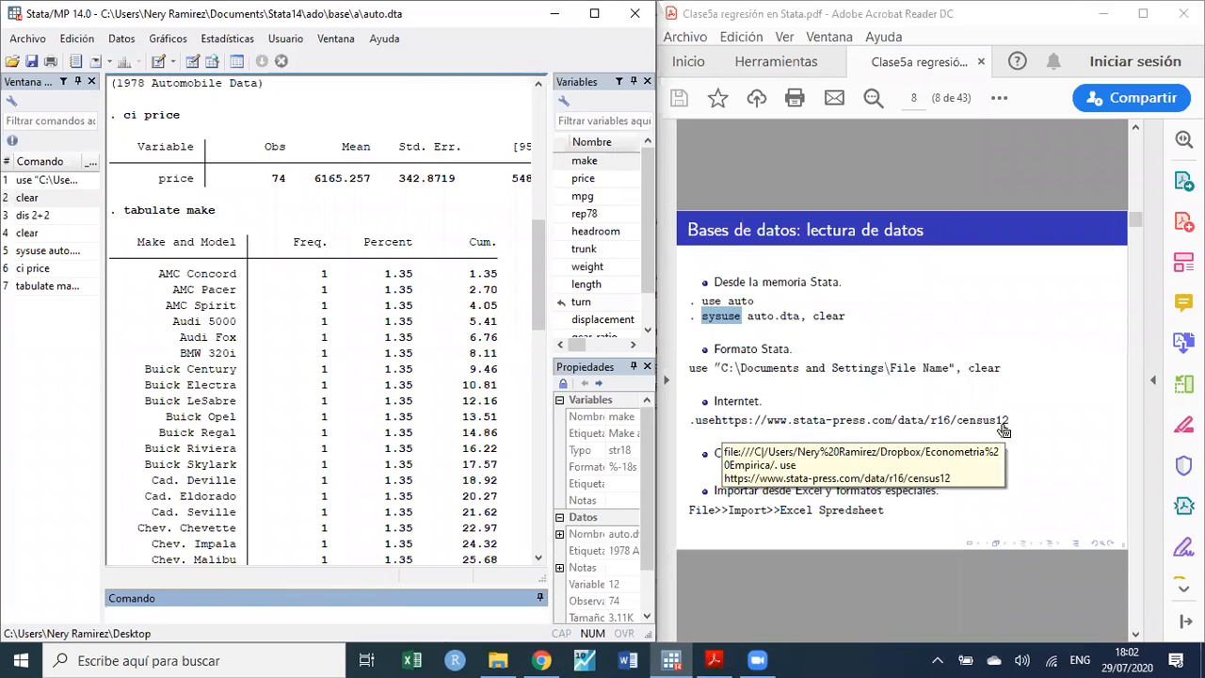
# - Reopen the help page listing the example datasets installed with Stata
pyautogui.click(234, 627)
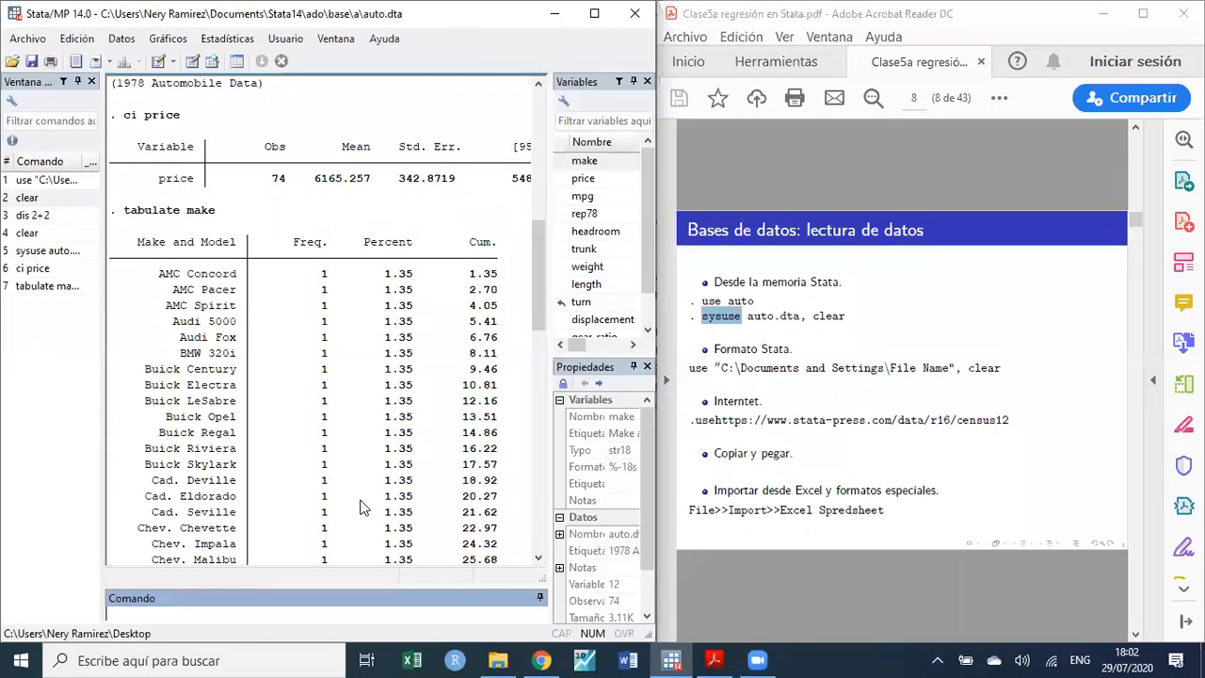
pyautogui.click(29, 41)
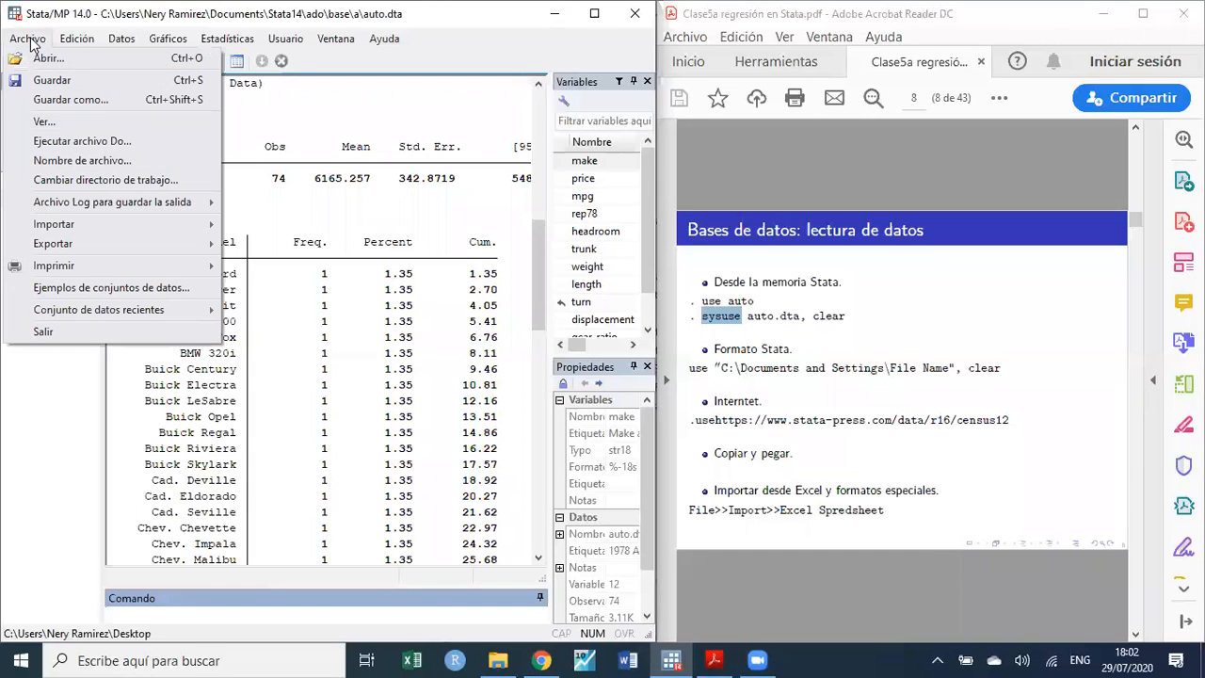
pyautogui.click(128, 298)
pyautogui.click(181, 238)
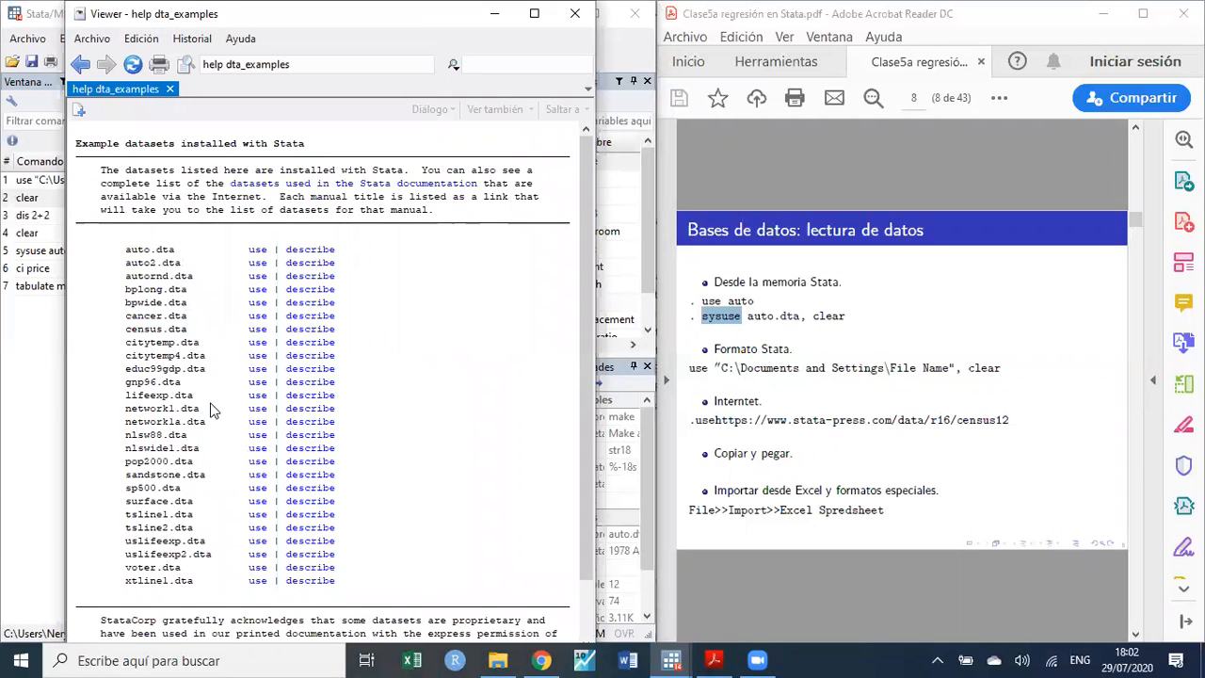
# - Load the gnp96.dta example dataset from the help page and close the help viewer
pyautogui.click(256, 383)
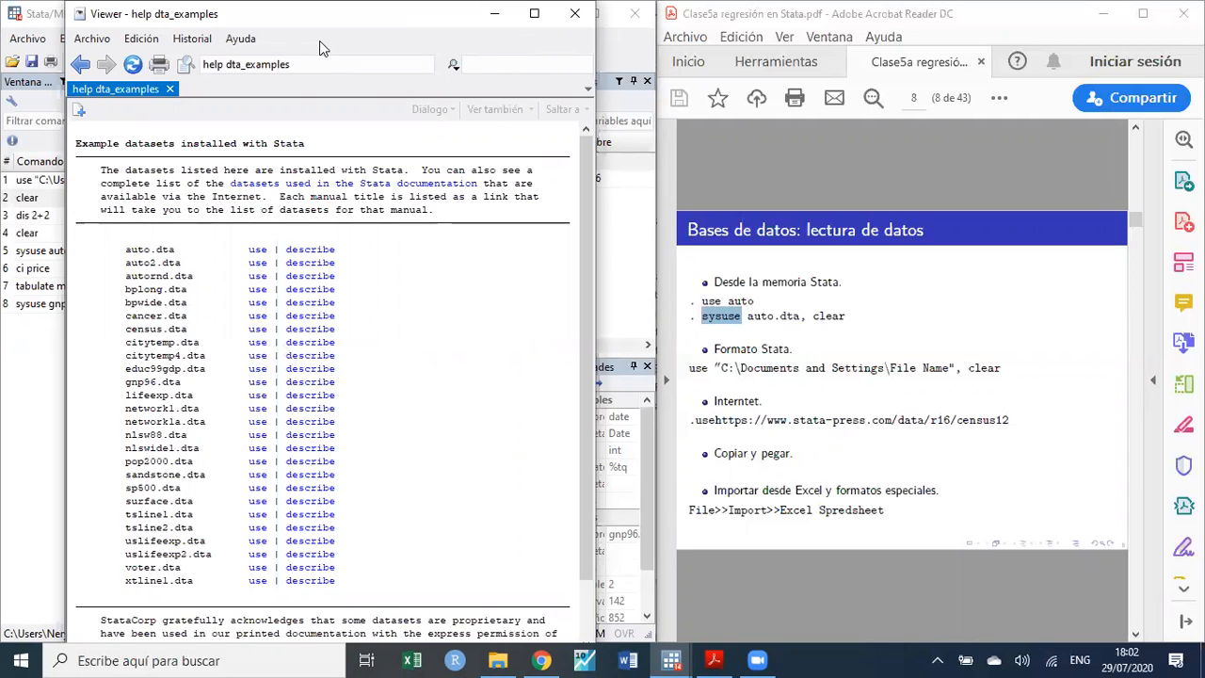
pyautogui.moveTo(247, 15); pyautogui.dragTo(254, 121)
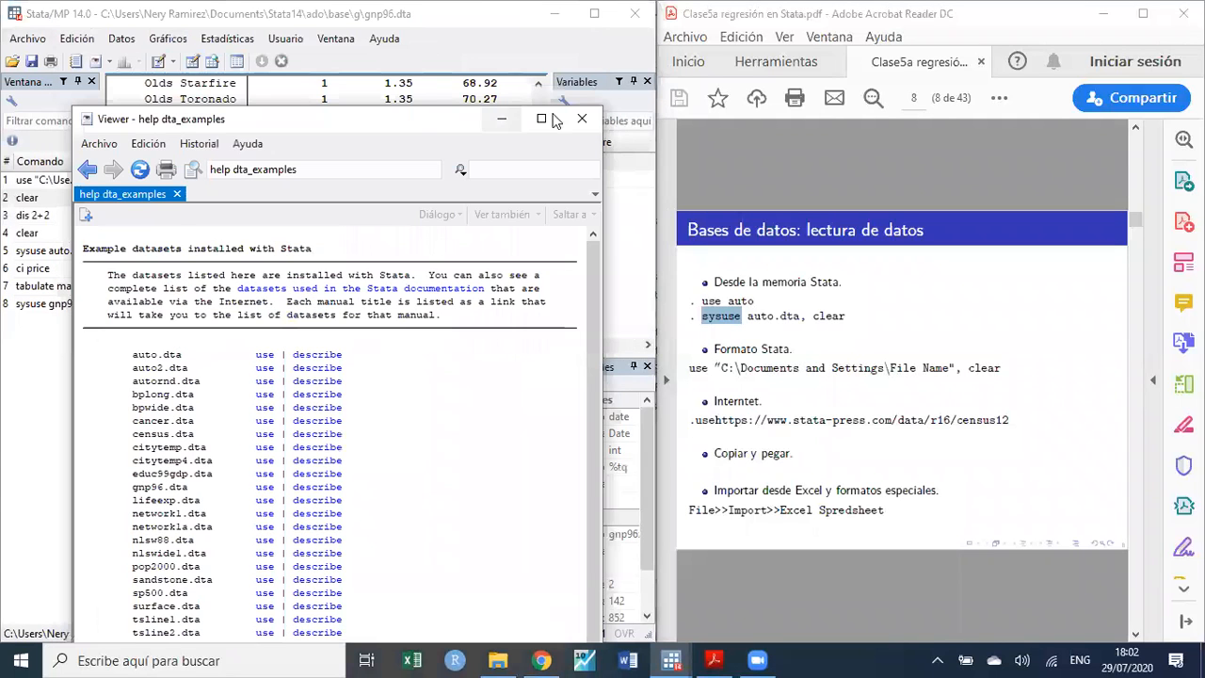
pyautogui.click(581, 120)
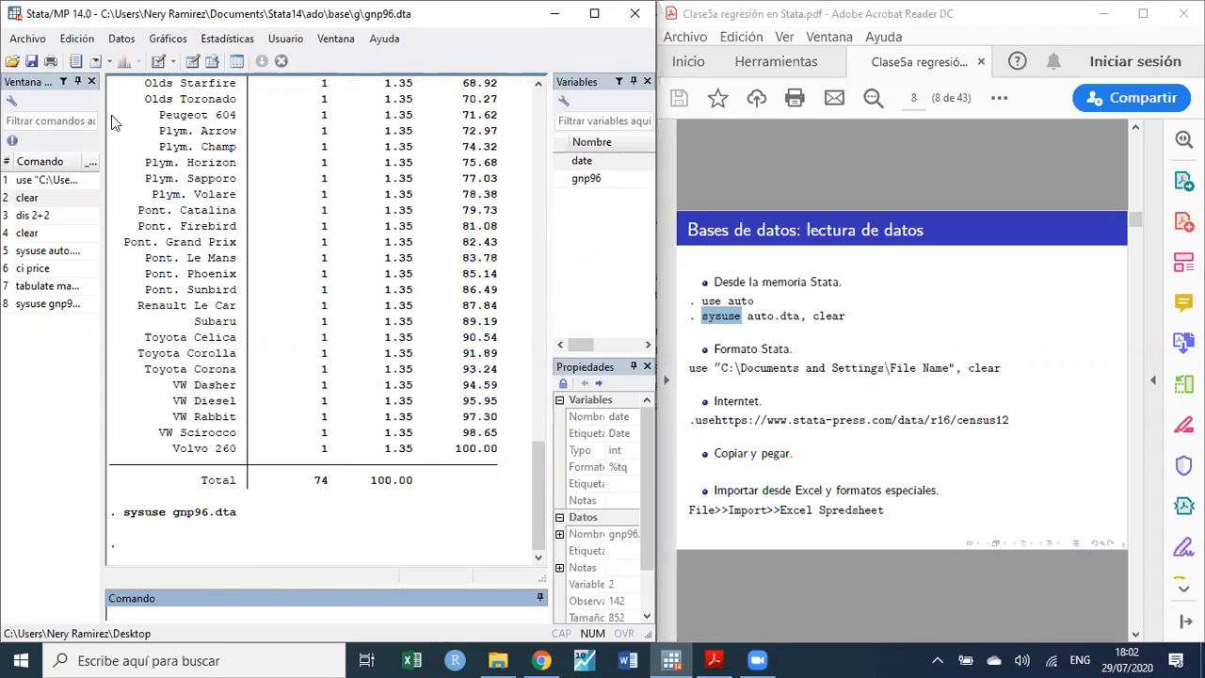
# - Start an Excel spreadsheet import and choose SEMANAL_COMBUSTIBLE.xlsx from the Escritorio folder as the source file
pyautogui.click(28, 38)
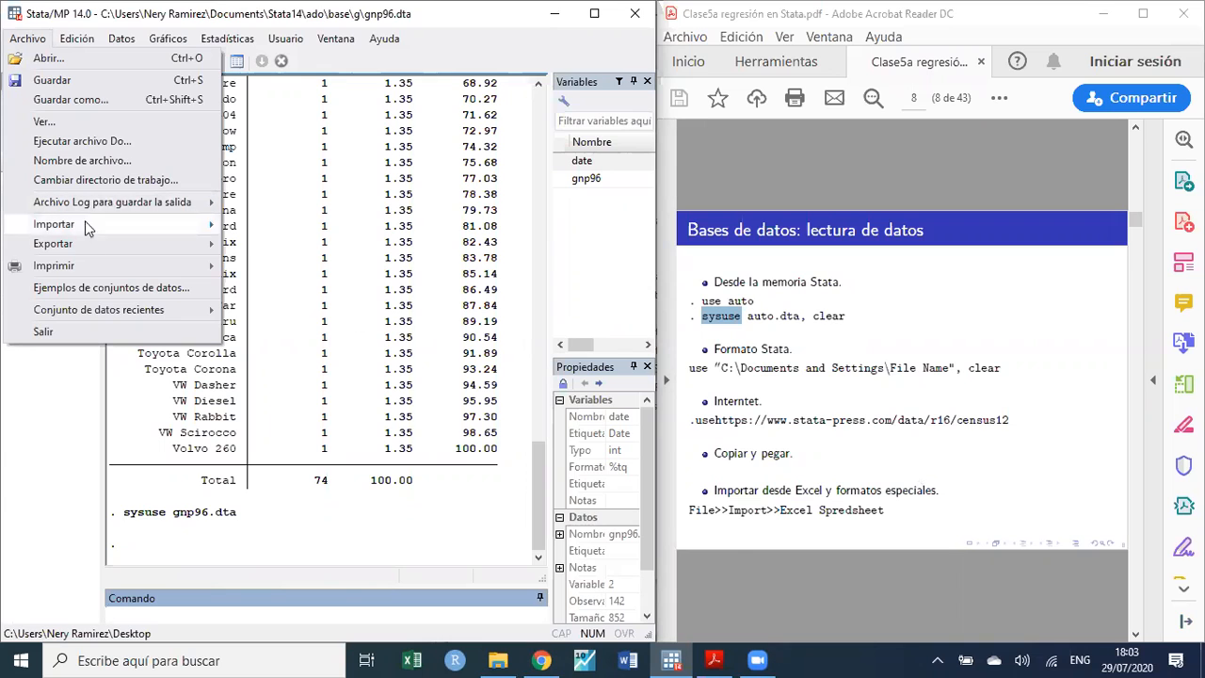
pyautogui.moveTo(79, 228)
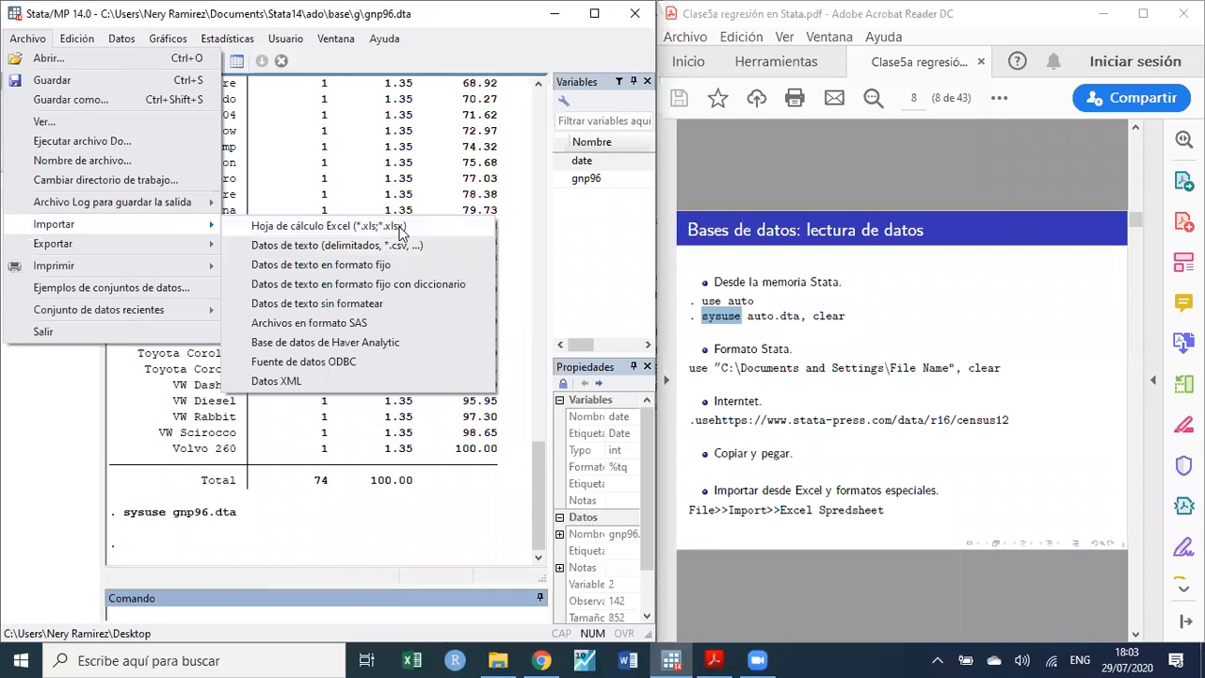
pyautogui.click(399, 227)
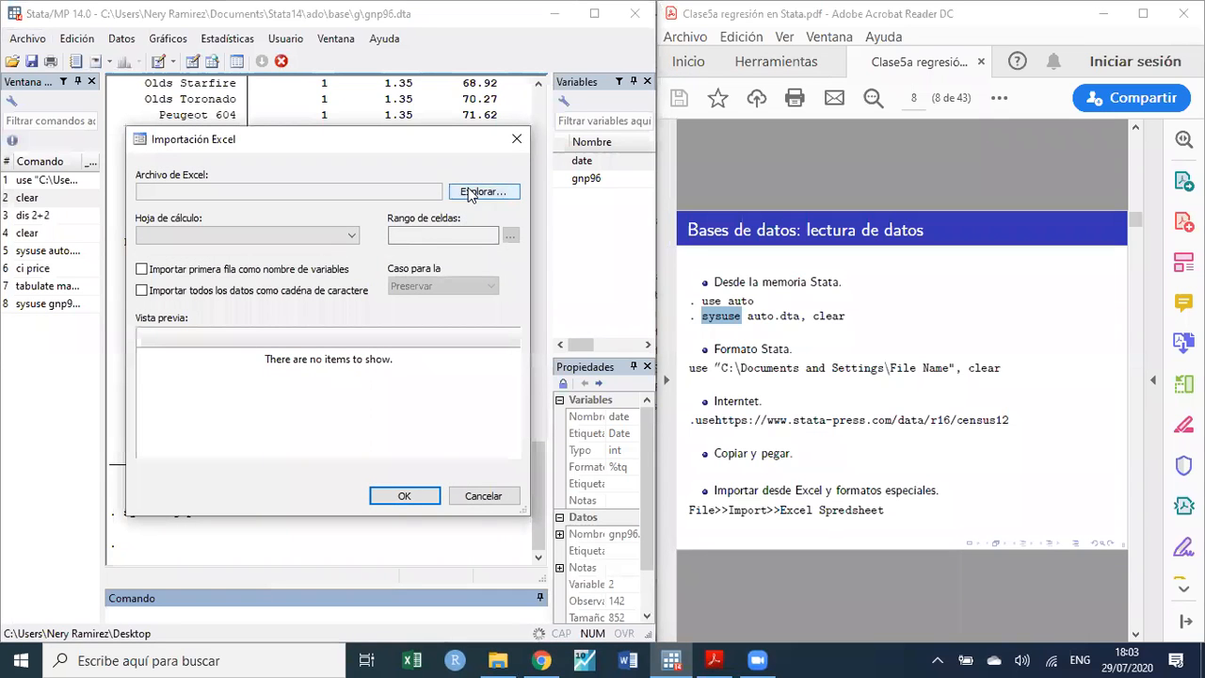
pyautogui.click(499, 191)
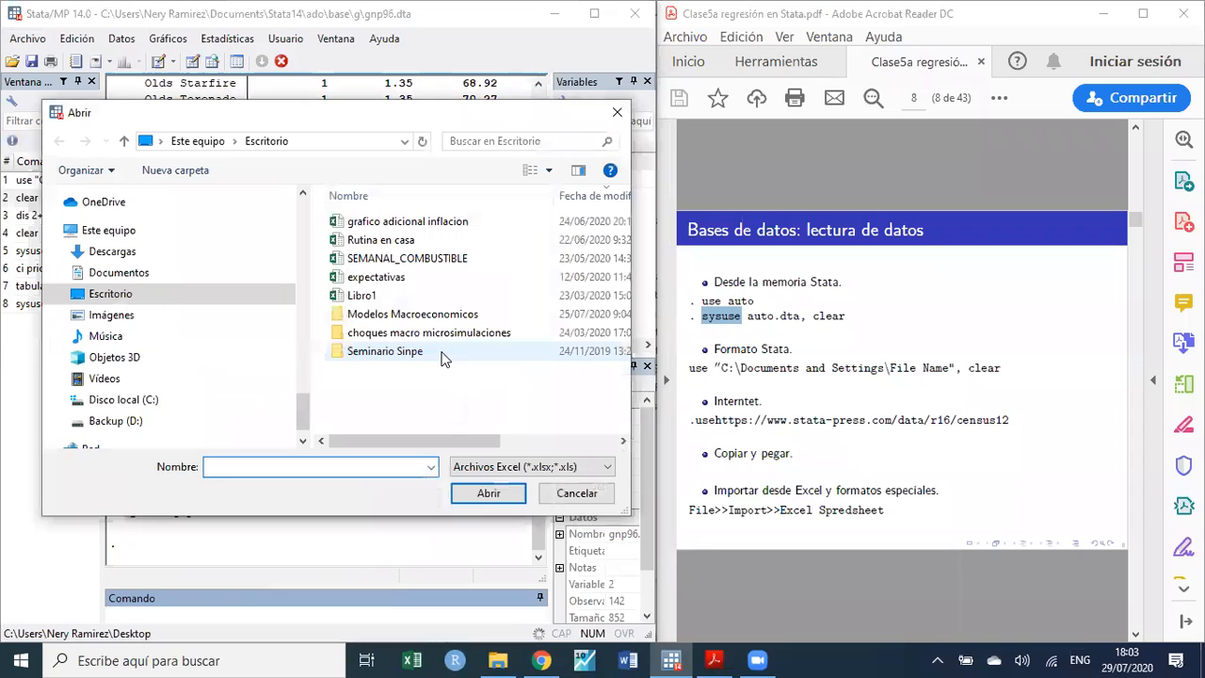
pyautogui.doubleClick(405, 260)
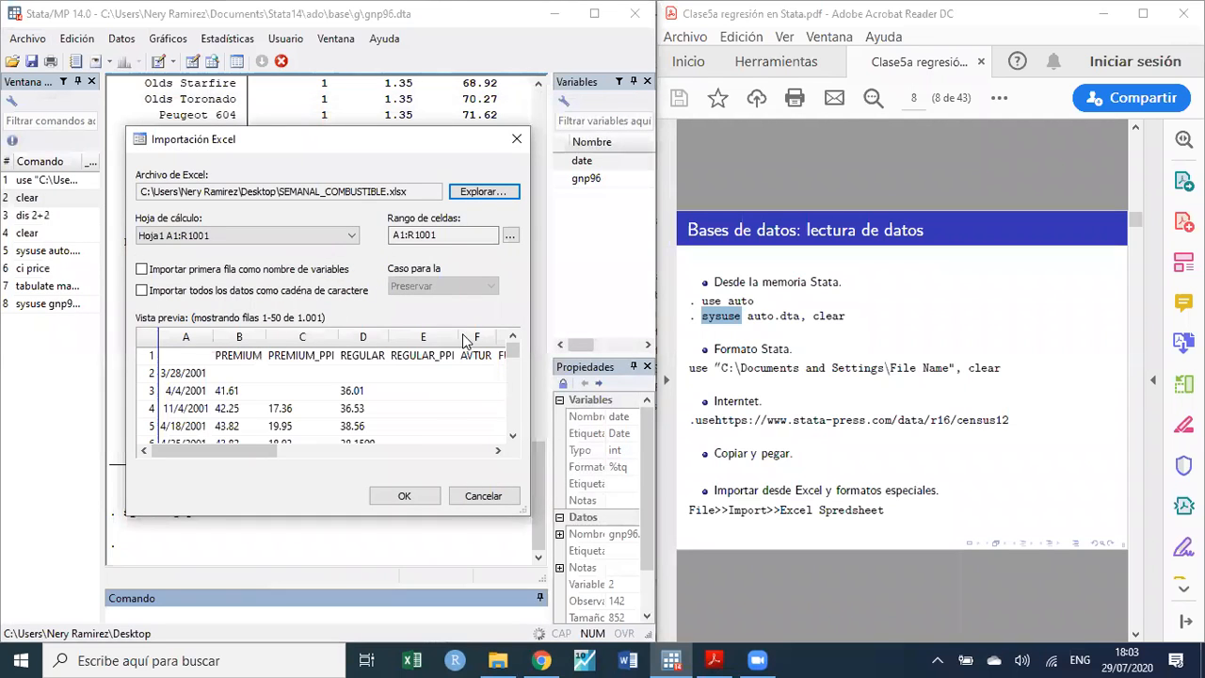
# - Treat the first row as variable names, look through the preview and import sheet Hoja1, replacing the data in memory
pyautogui.click(162, 270)
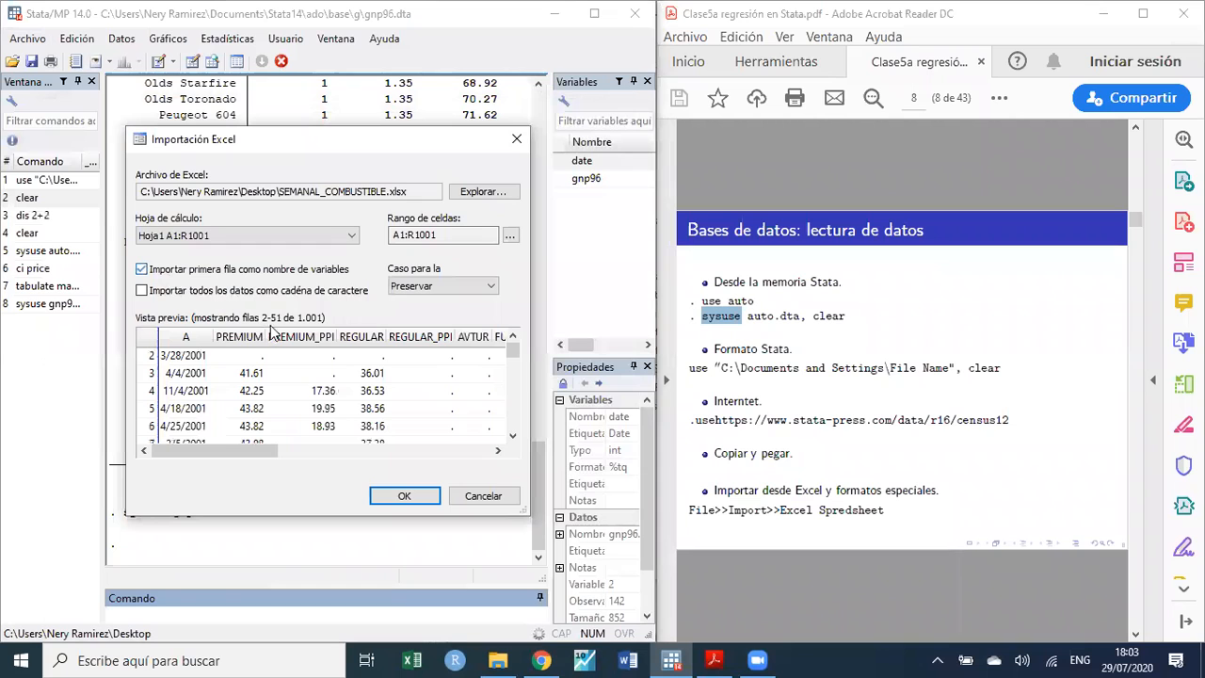
pyautogui.scroll(-12, 320, 372)
pyautogui.scroll(-3, 406, 379)
pyautogui.scroll(14, 448, 412)
pyautogui.scroll(1, 446, 405)
pyautogui.click(409, 495)
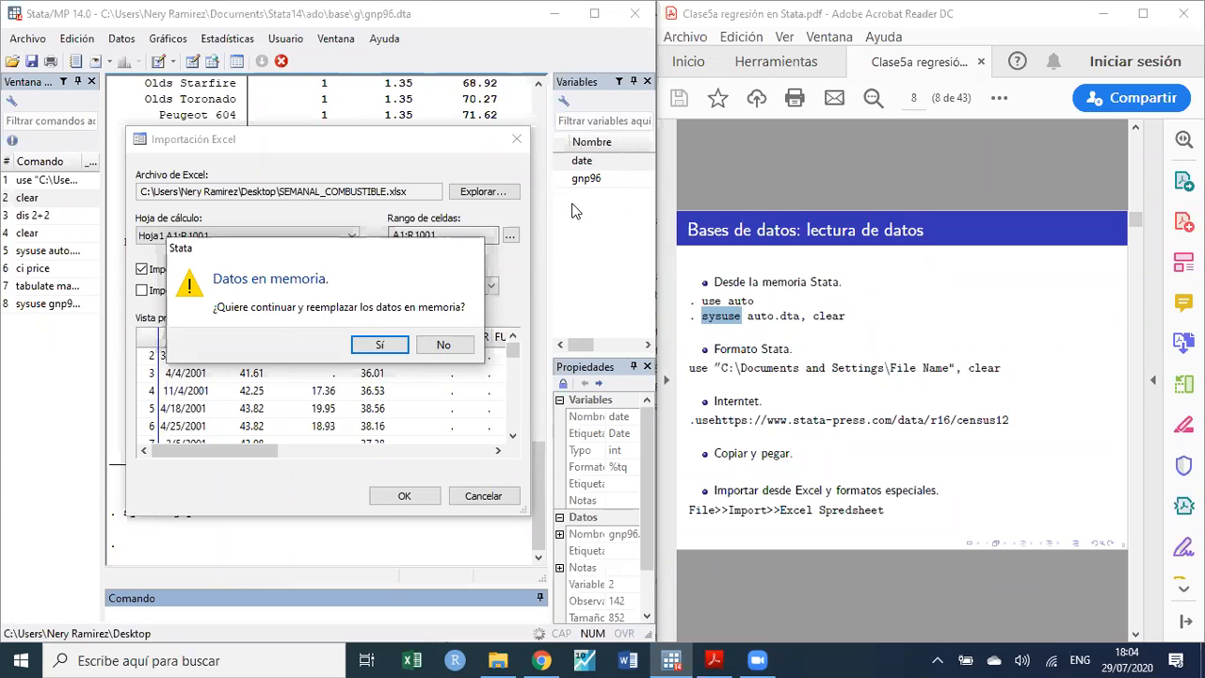
pyautogui.click(381, 347)
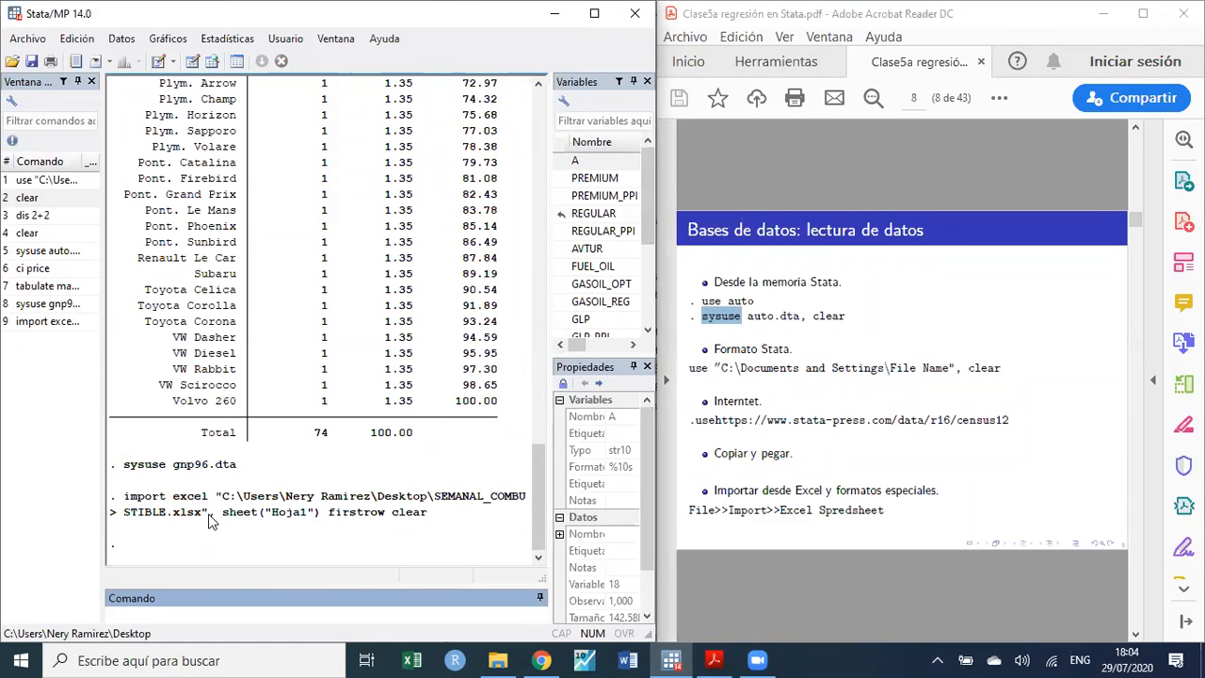
# - Highlight the comma, firstrow and clear in the import excel command, and the clear option on the PDF slide
pyautogui.moveTo(207, 521); pyautogui.dragTo(213, 520)
pyautogui.click(303, 528)
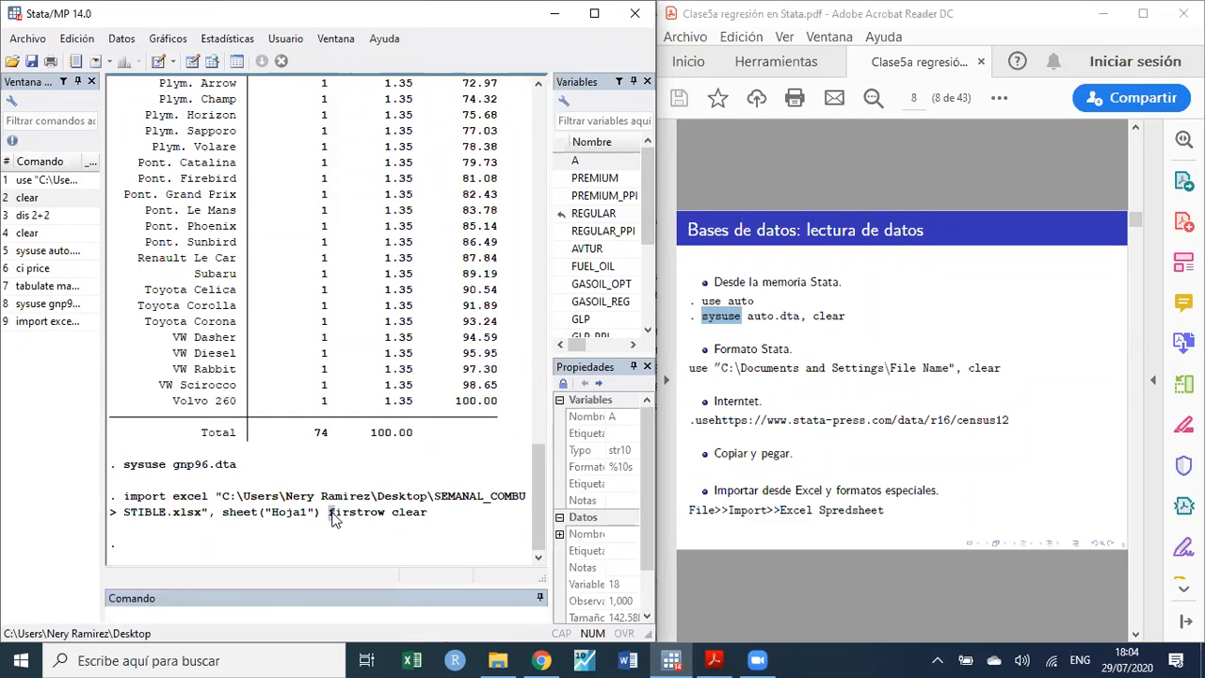
pyautogui.moveTo(388, 519); pyautogui.dragTo(332, 520)
pyautogui.moveTo(427, 517); pyautogui.dragTo(396, 517)
pyautogui.doubleClick(836, 318)
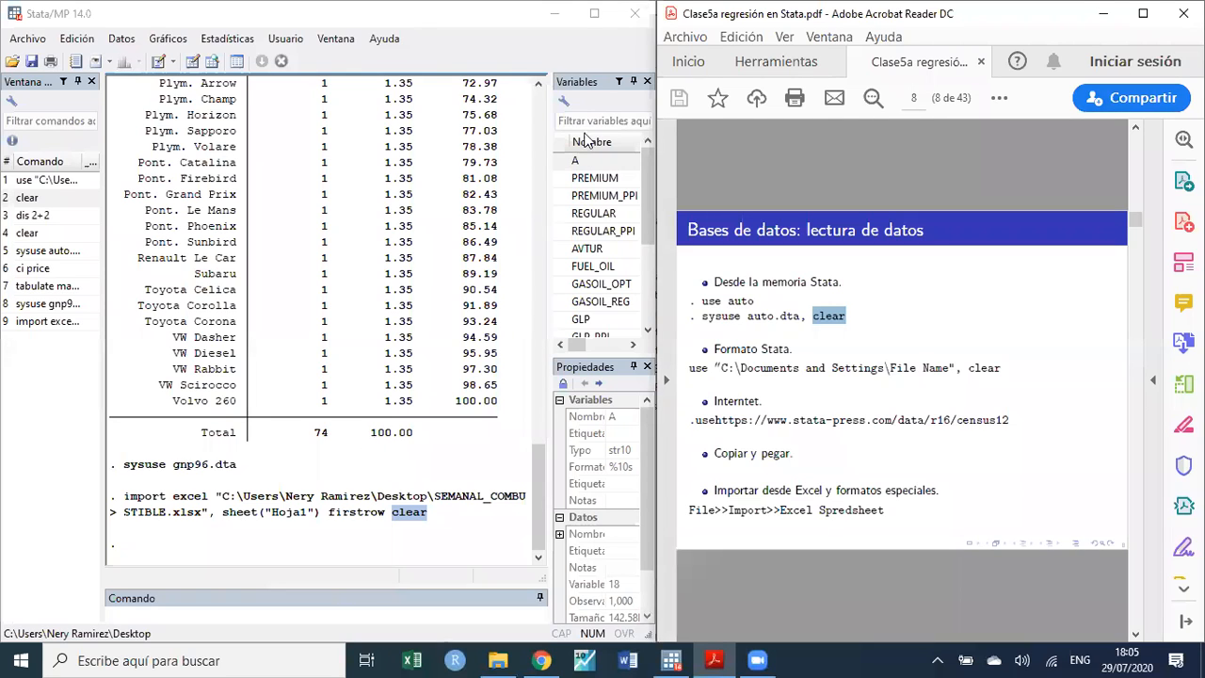
# - Maximise Stata, rerun the import excel command with the folder path removed before SEMANAL_COMBUSTIBLE.xlsx, and widen the variables list
pyautogui.click(212, 613)
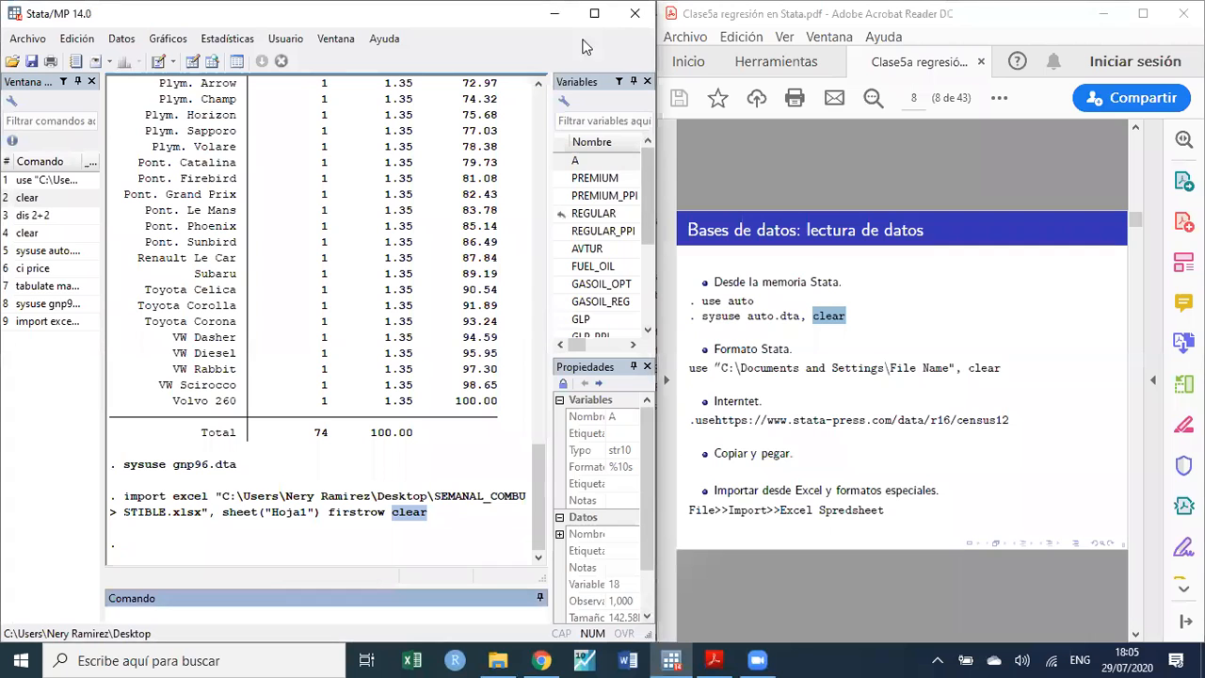
pyautogui.moveTo(273, 16); pyautogui.dragTo(626, 154)
pyautogui.click(868, 156)
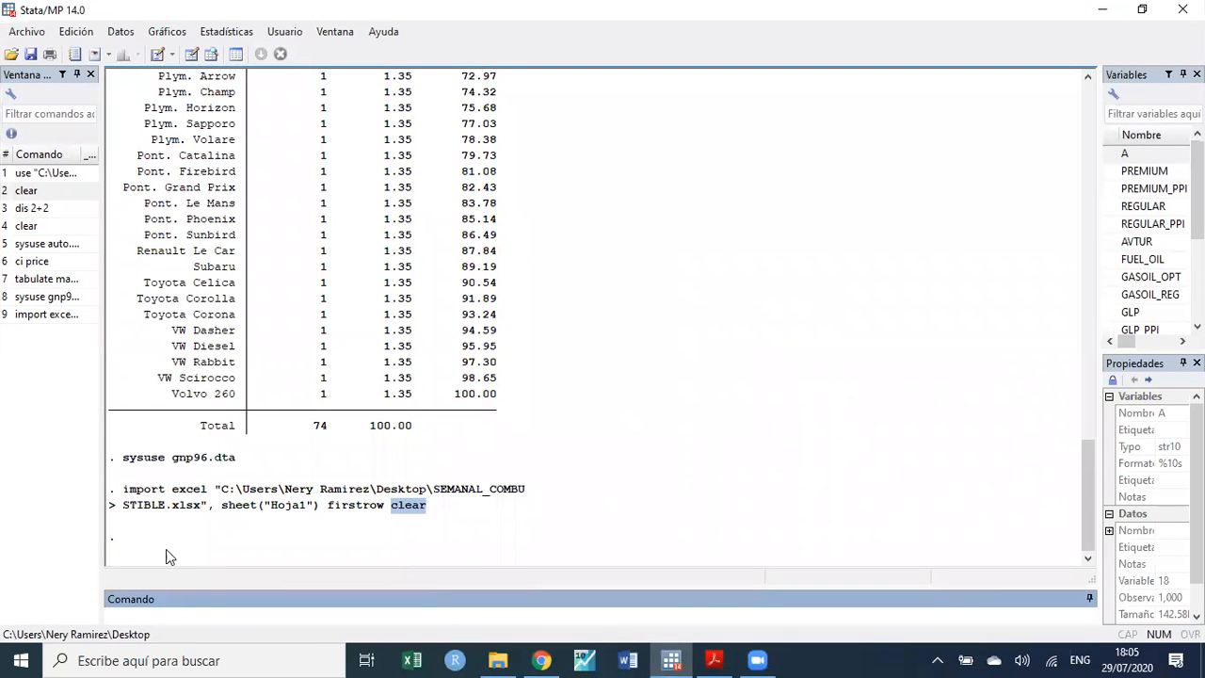
pyautogui.click(28, 318)
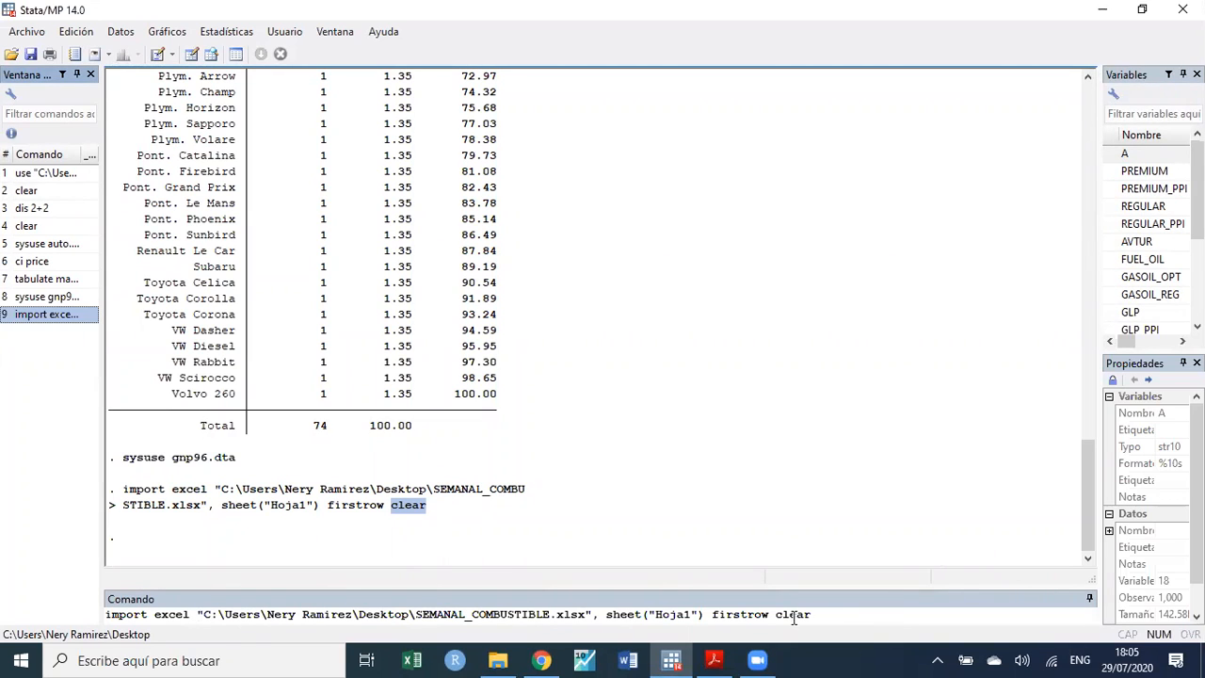
pyautogui.click(414, 614)
pyautogui.keyDown('shift'); pyautogui.click(203, 614); pyautogui.keyUp('shift')
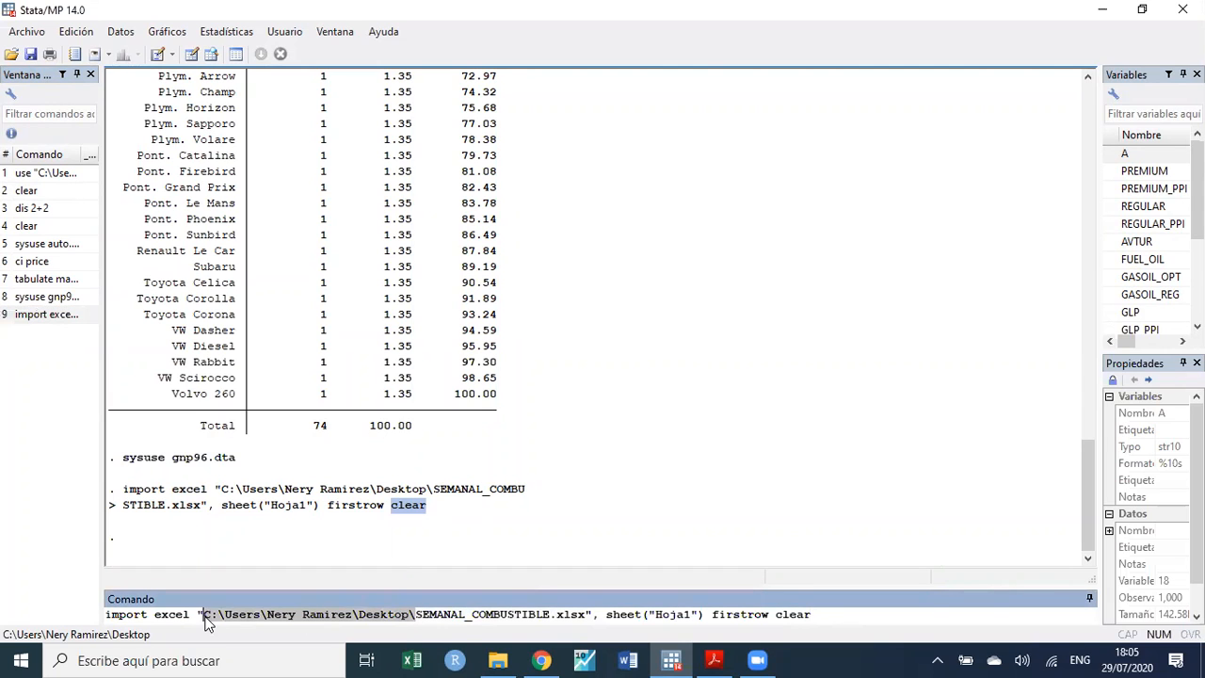
pyautogui.press('BackSpace')
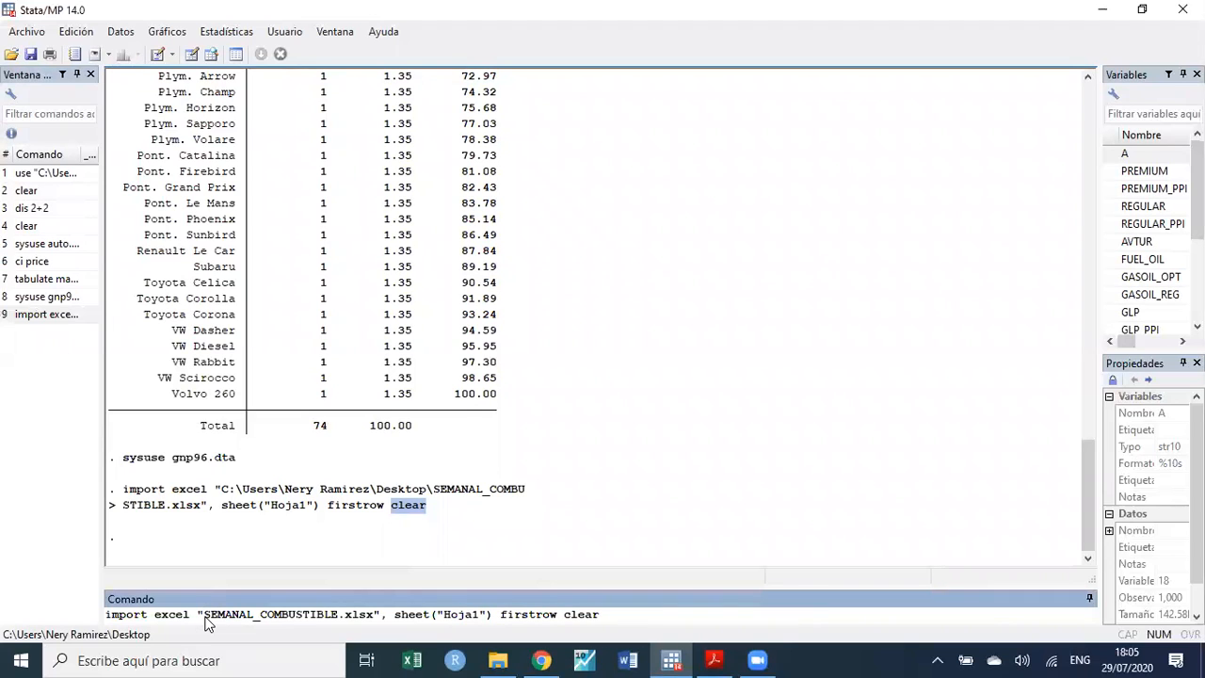
pyautogui.press('Return')
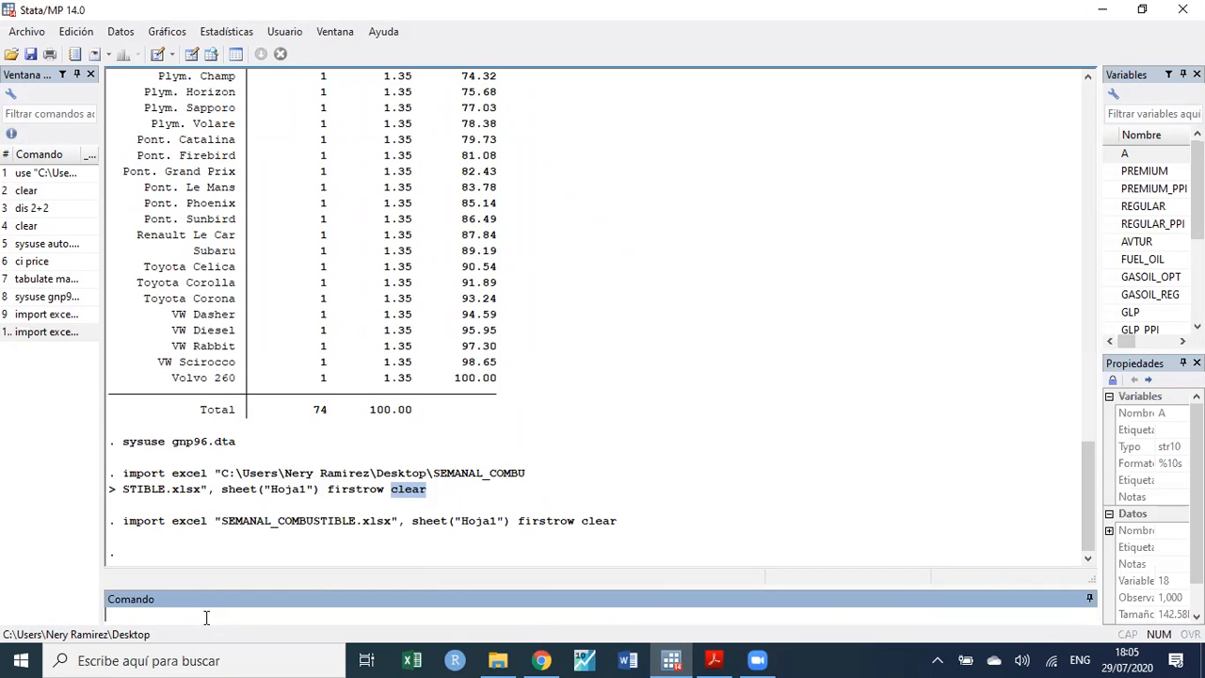
pyautogui.moveTo(1101, 107); pyautogui.dragTo(937, 147)
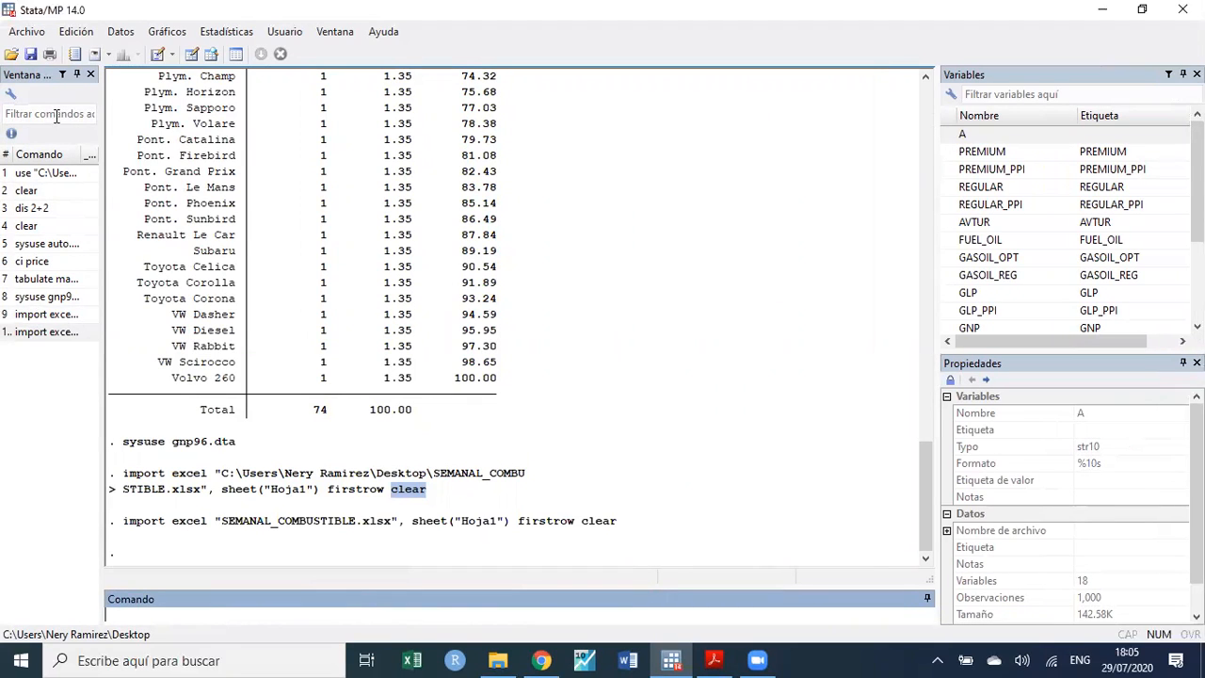
# - Change the working directory to the OneDrive Documentos folder and highlight its path in the resulting cd command
pyautogui.click(25, 34)
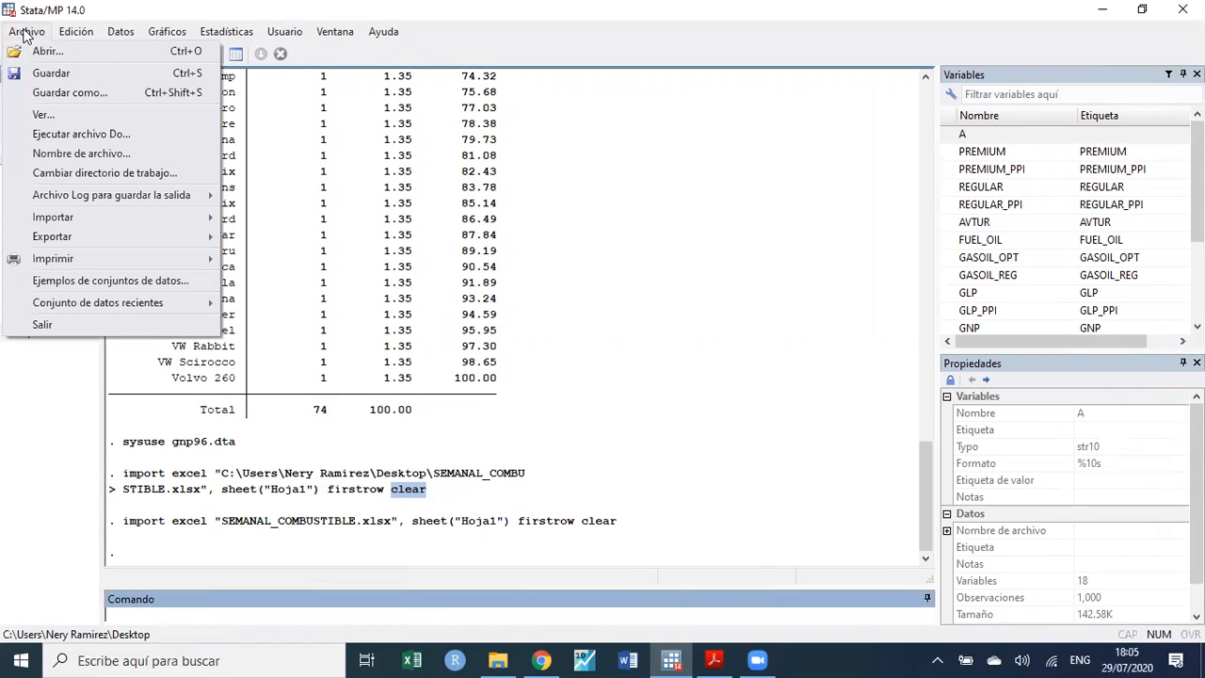
pyautogui.click(81, 179)
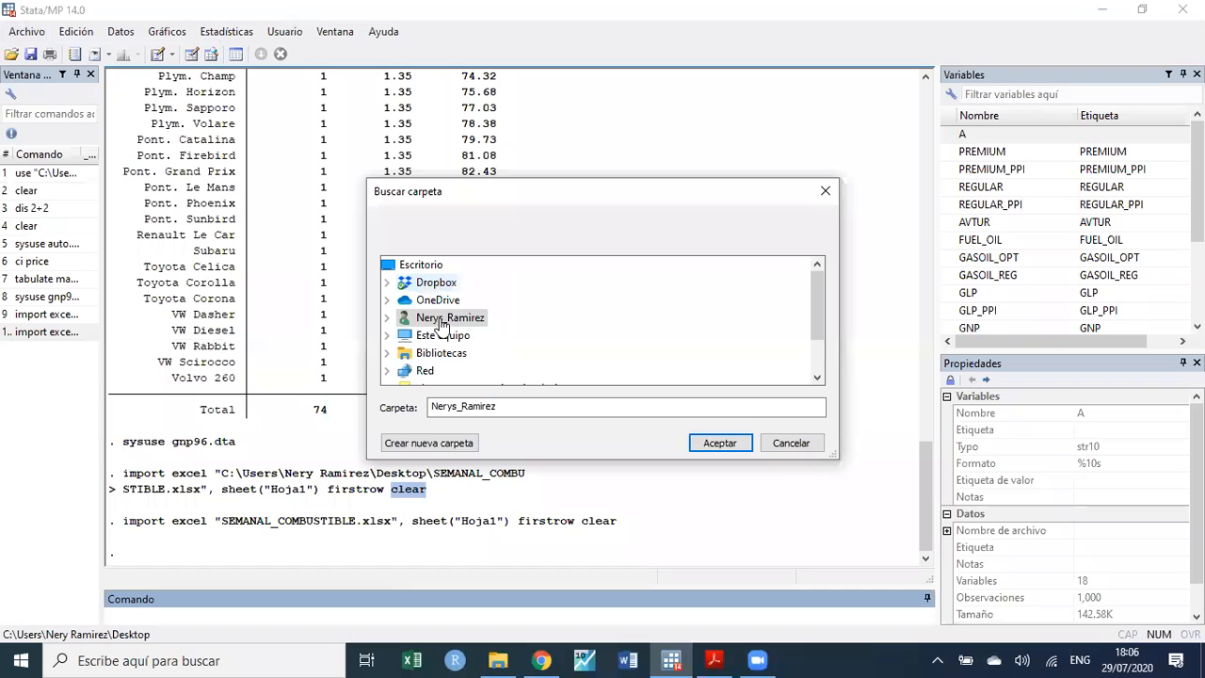
pyautogui.click(443, 353)
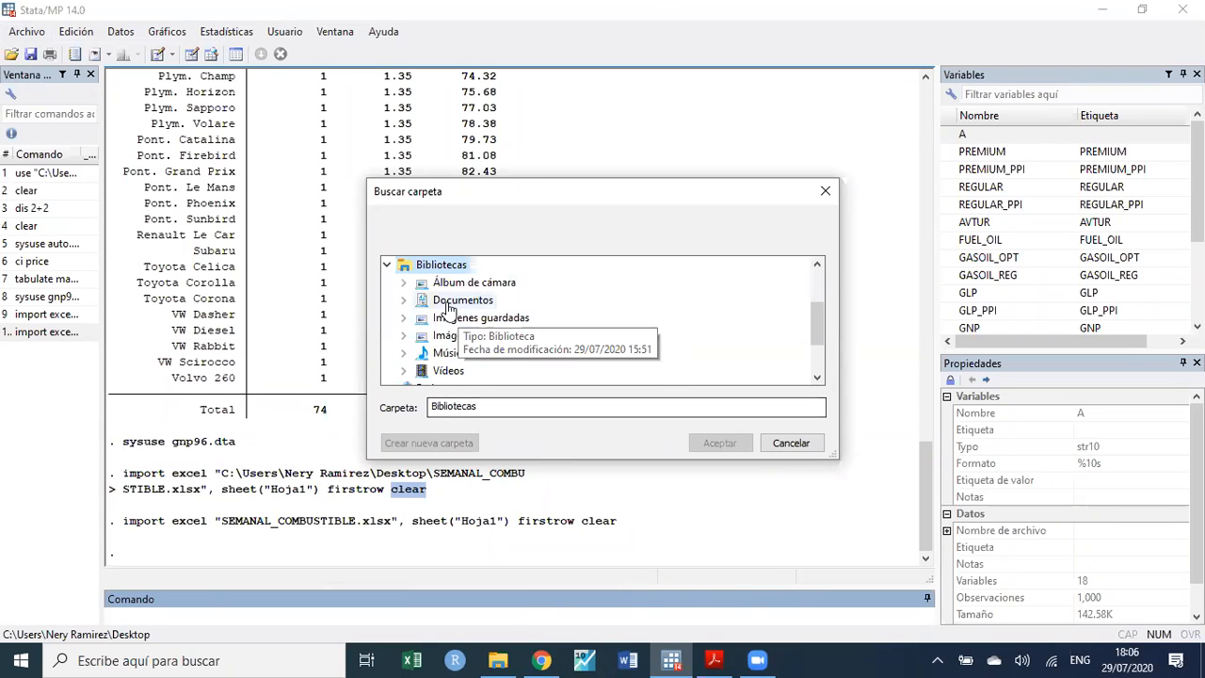
pyautogui.scroll(-1, 448, 295)
pyautogui.scroll(2, 448, 295)
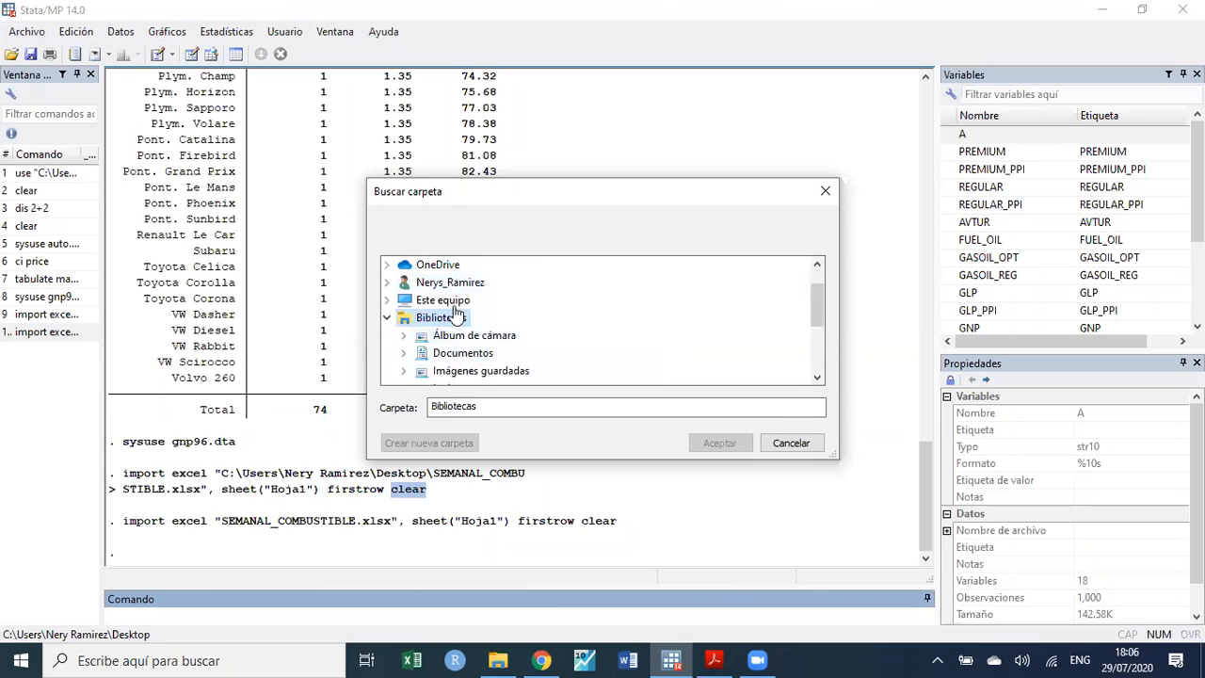
pyautogui.click(462, 353)
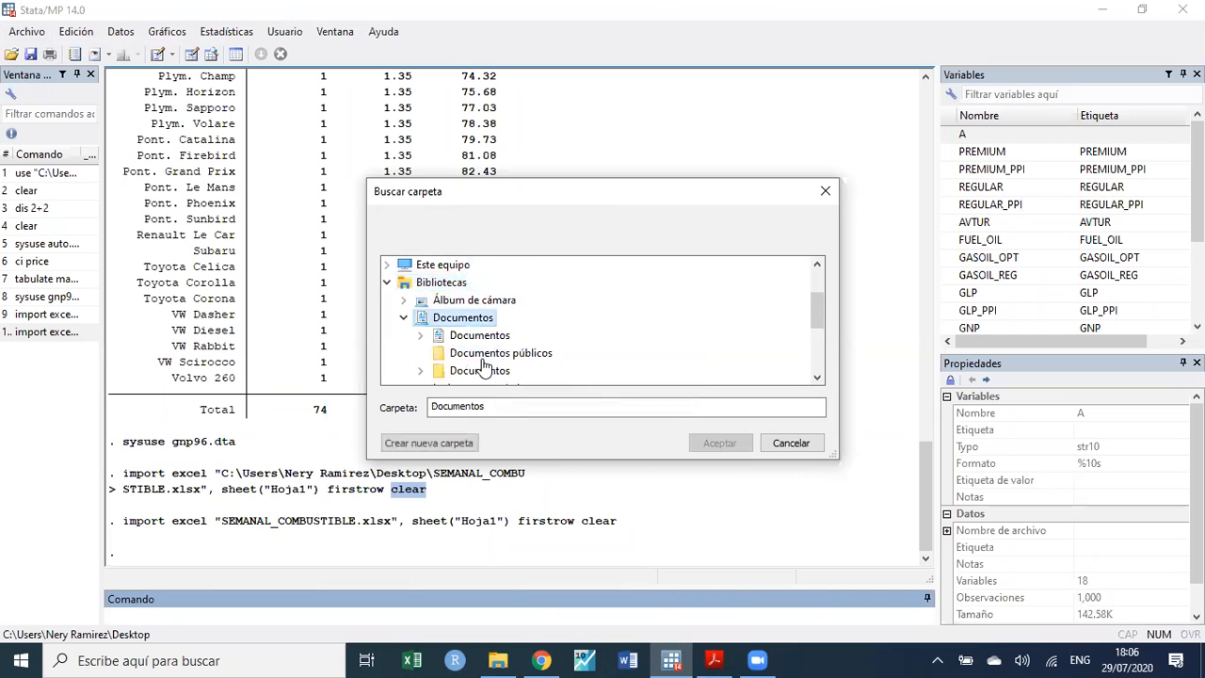
pyautogui.click(485, 372)
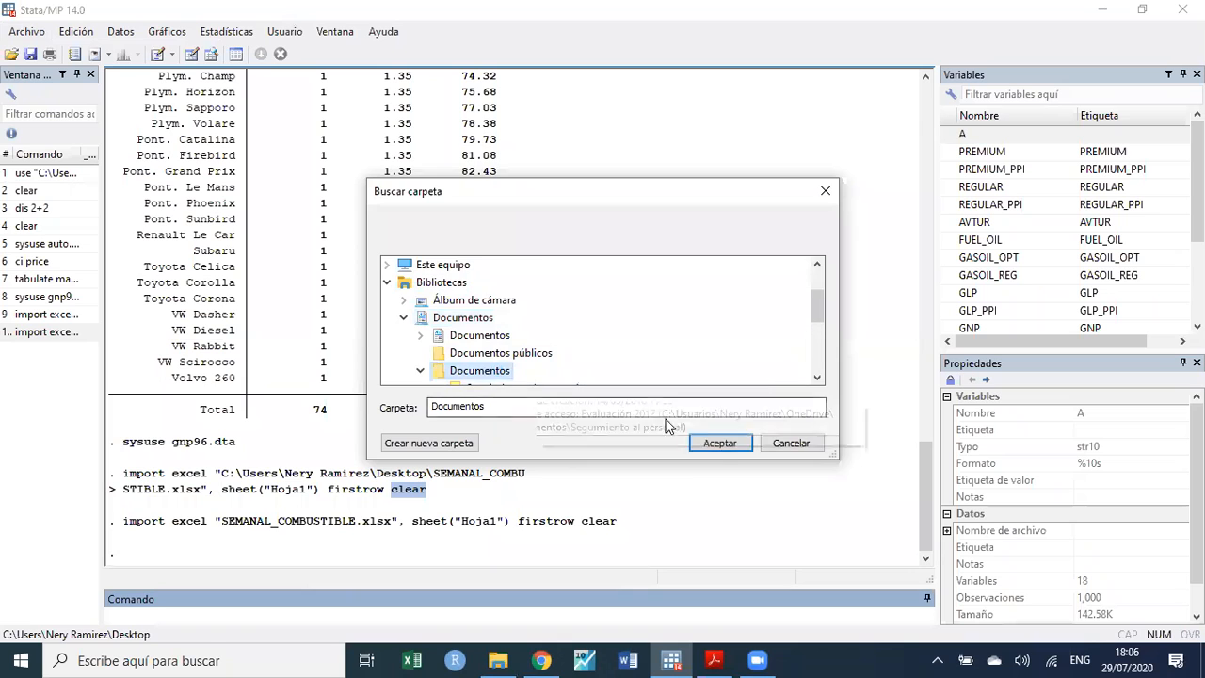
pyautogui.click(720, 442)
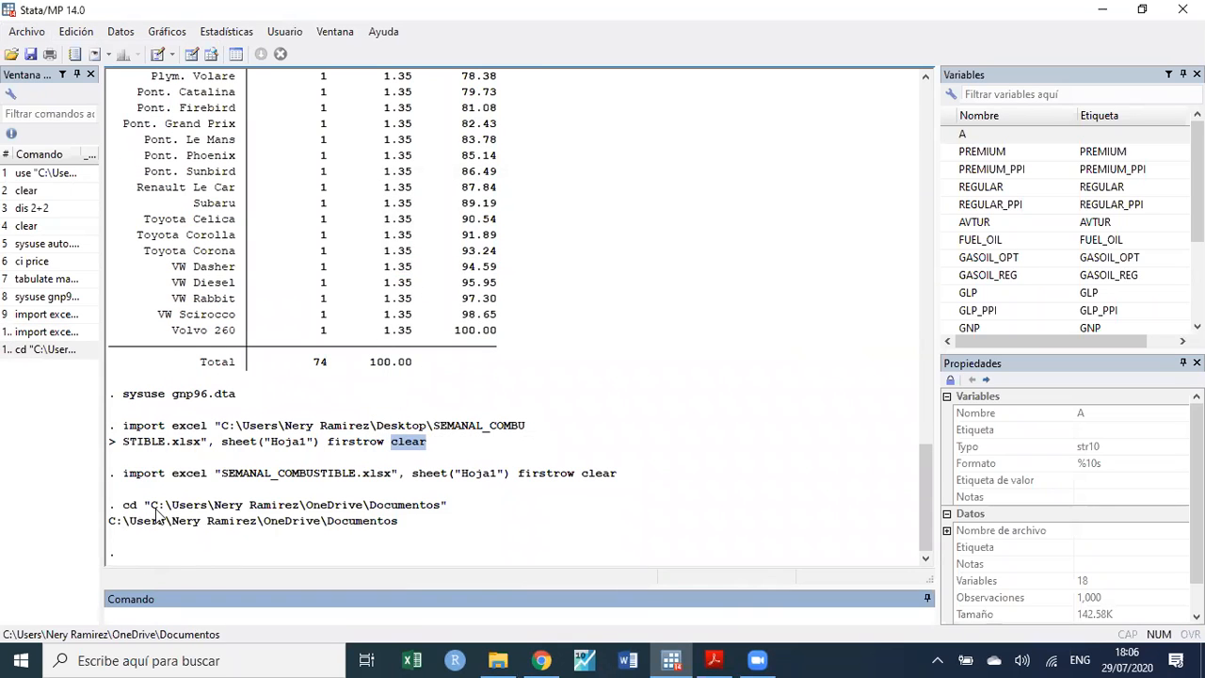
pyautogui.moveTo(153, 506); pyautogui.dragTo(438, 513)
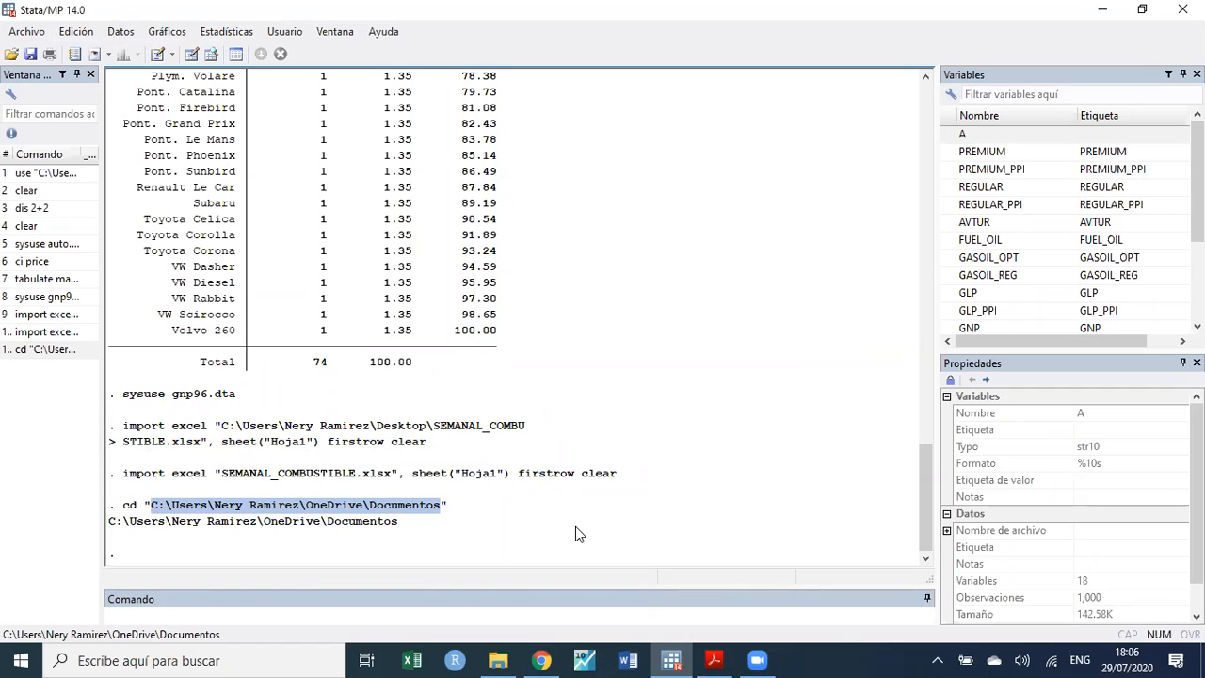
# - Bring the PDF slides back into view and arrange the Stata window side by side with them
pyautogui.click(714, 660)
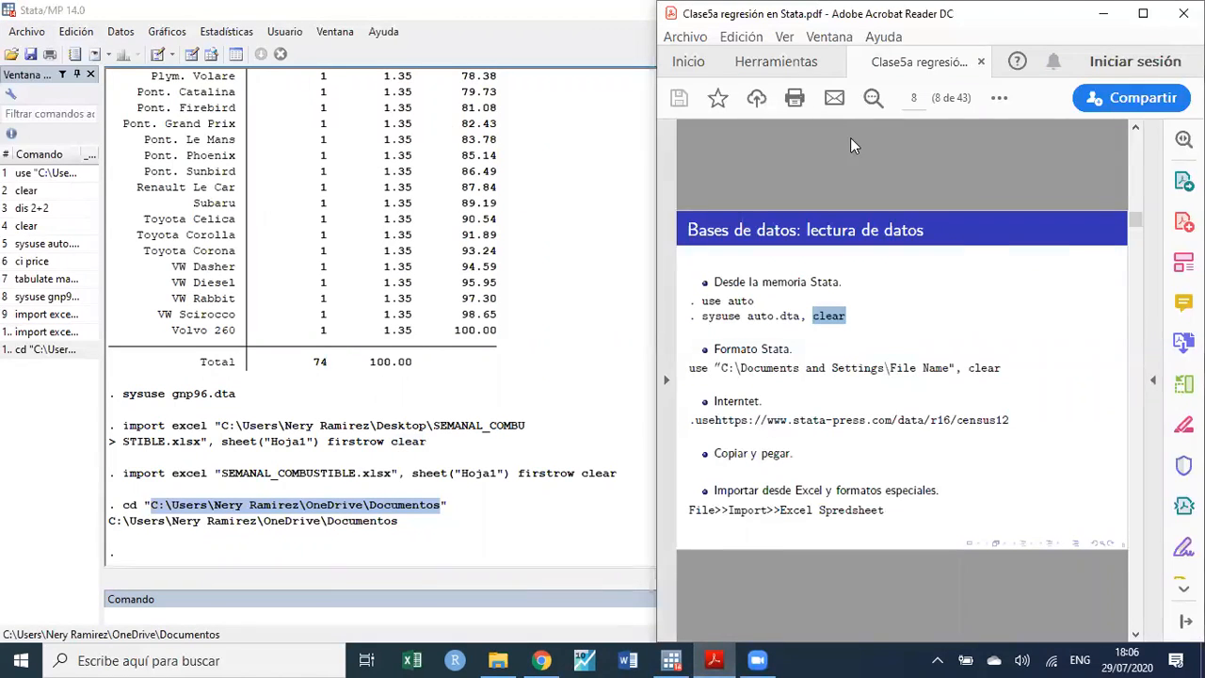
pyautogui.click(671, 661)
pyautogui.moveTo(913, 32); pyautogui.dragTo(10, 252)
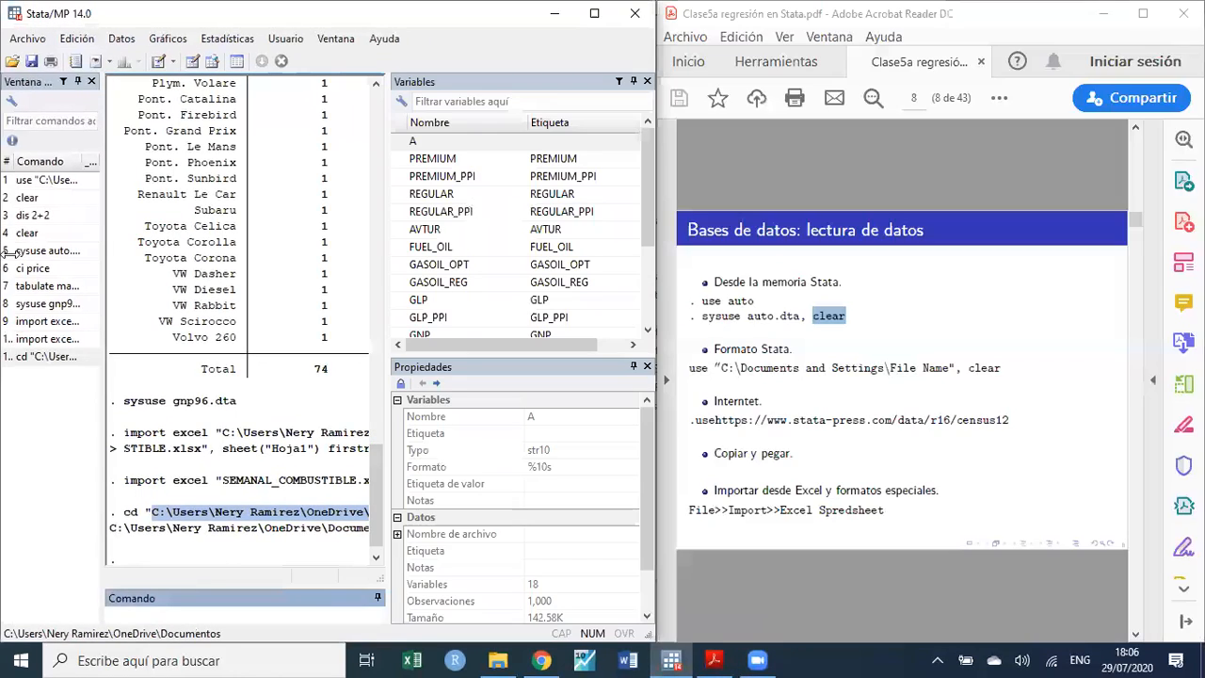
pyautogui.click(224, 209)
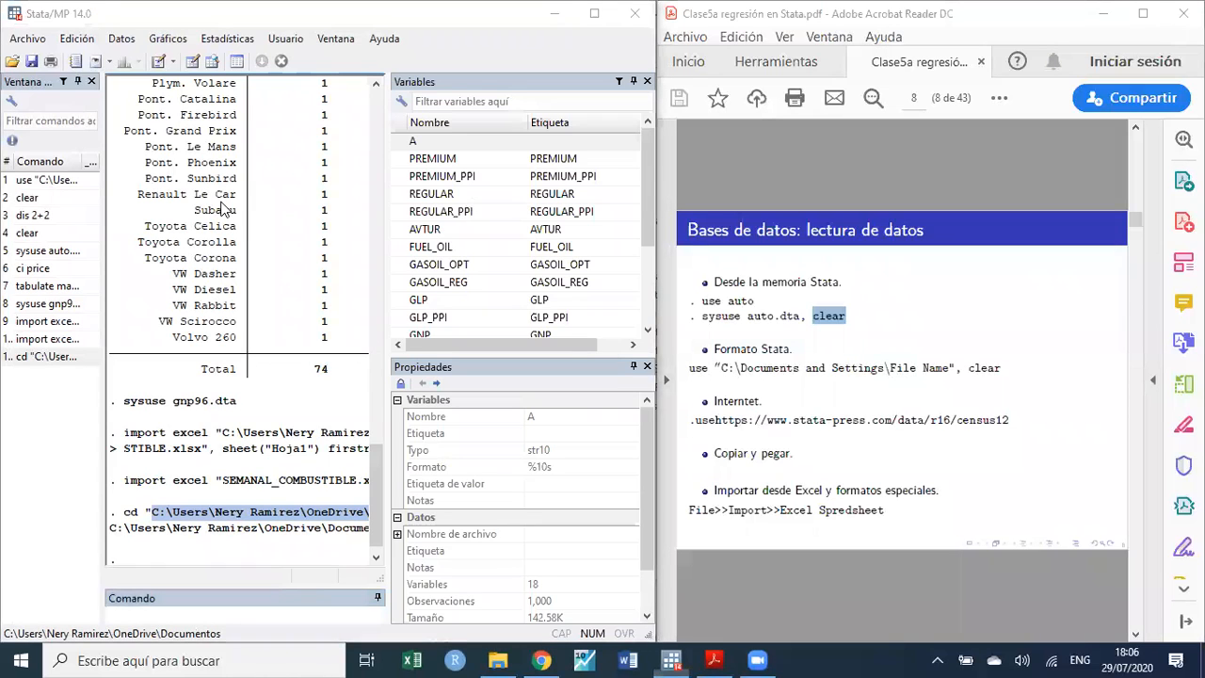
pyautogui.click(205, 615)
pyautogui.write('clear')
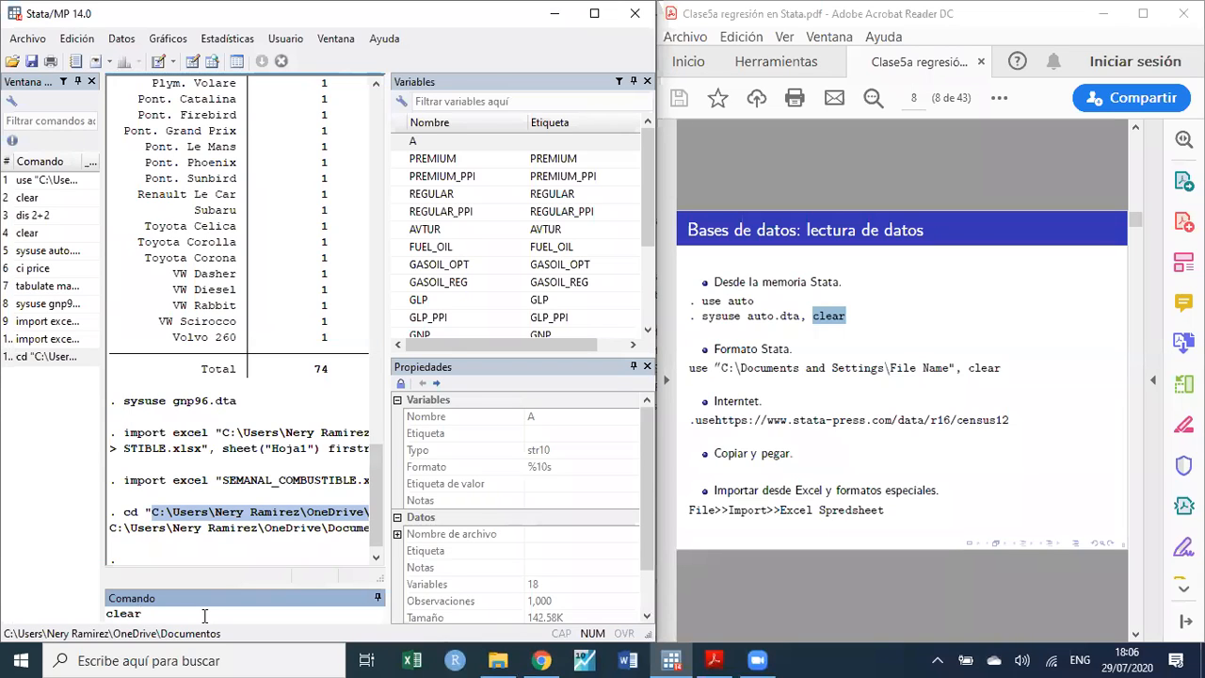
pyautogui.press('BackSpace')
pyautogui.press('BackSpace')
pyautogui.press('BackSpace')
pyautogui.press('BackSpace')
pyautogui.press('BackSpace')
# - Widen the results area, open the dataset in the editable Data Editor and select rows 1 to 24 from PREMIUM through the last column
pyautogui.moveTo(386, 213); pyautogui.dragTo(457, 213)
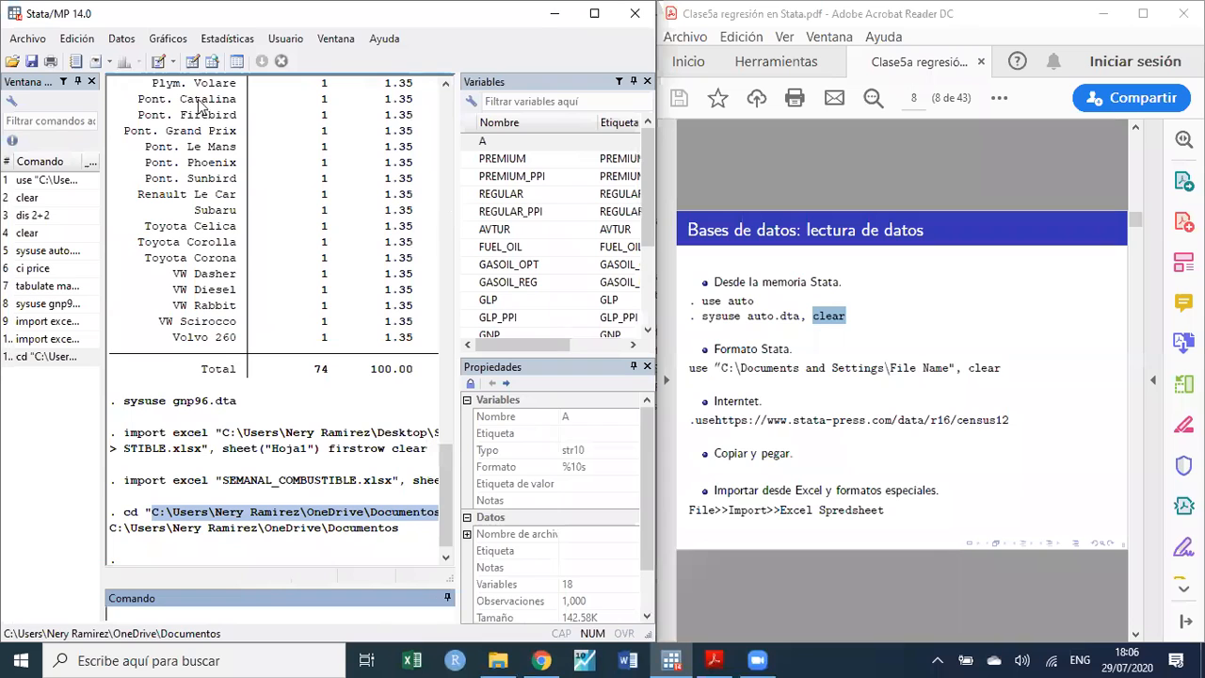
pyautogui.click(193, 61)
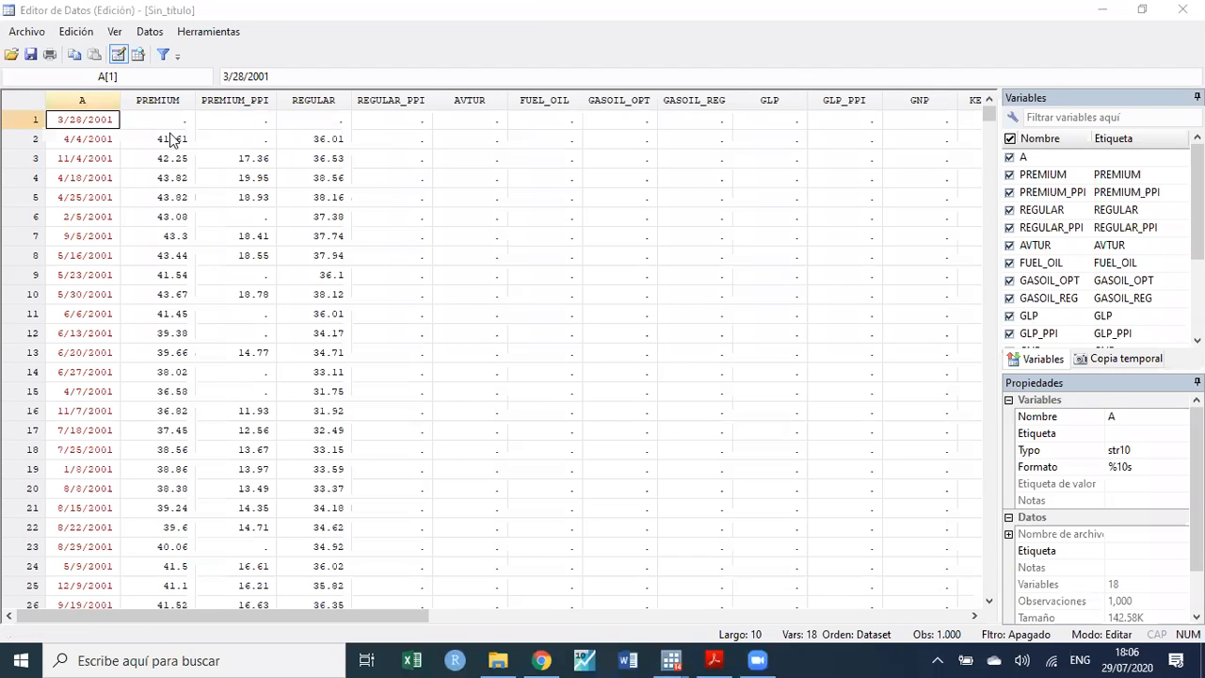
pyautogui.moveTo(157, 118); pyautogui.dragTo(126, 563)
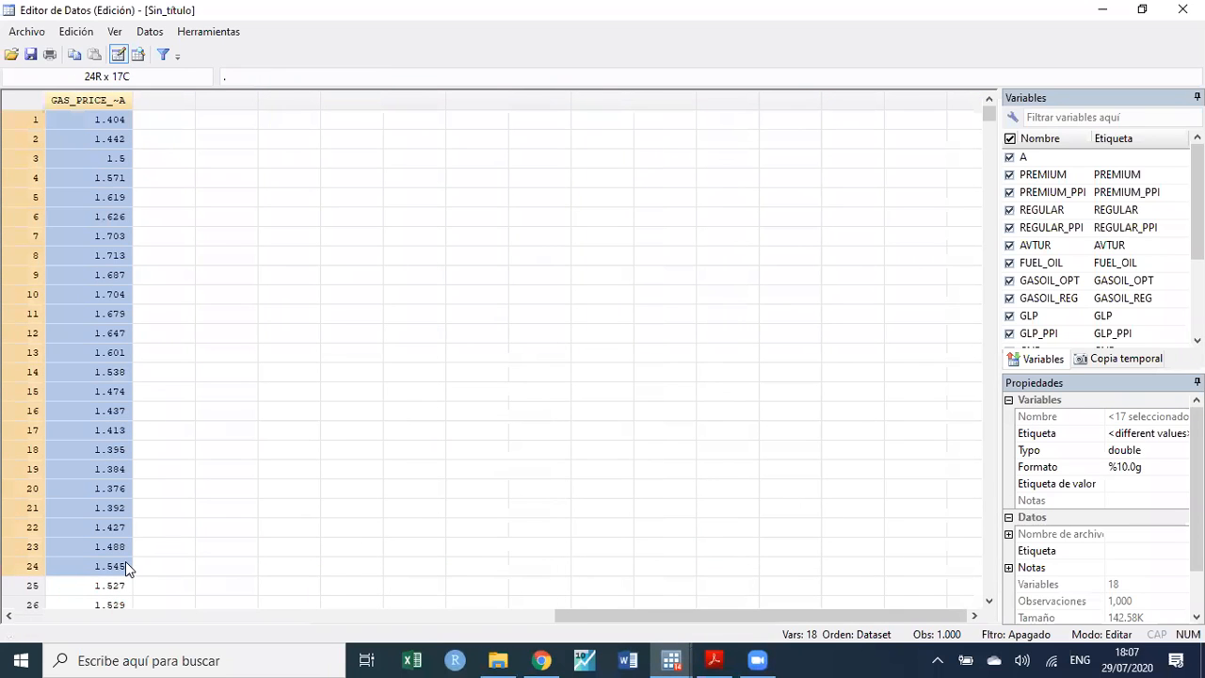
# - Return to the first columns of the dataset, close the Data Editor and clear the data from memory
pyautogui.hscroll(-10, 180, 428)
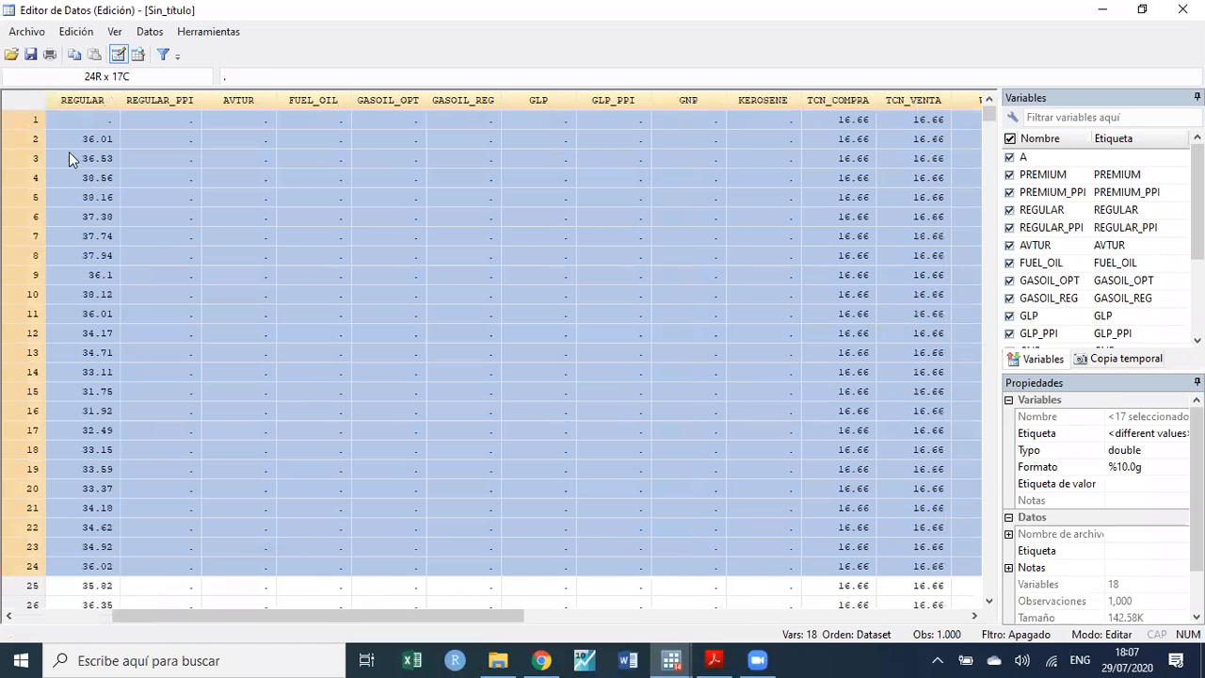
pyautogui.click(568, 618)
pyautogui.moveTo(494, 618); pyautogui.dragTo(24, 629)
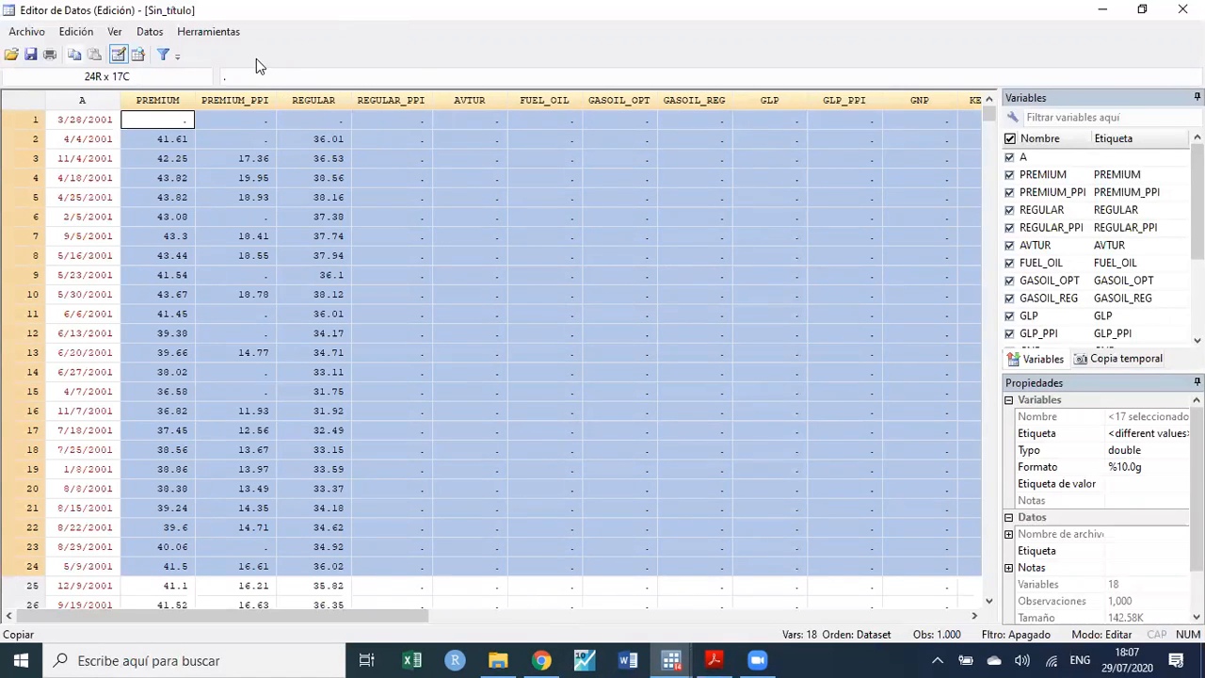
pyautogui.click(1183, 9)
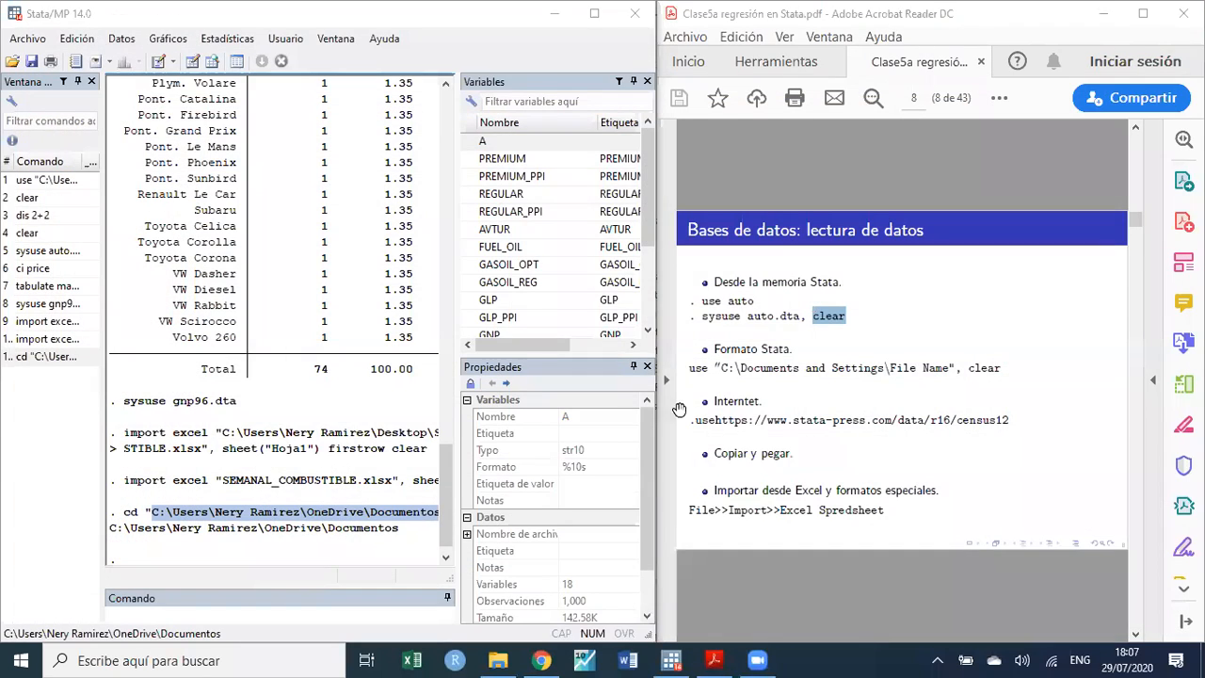
pyautogui.click(178, 616)
pyautogui.write('clear')
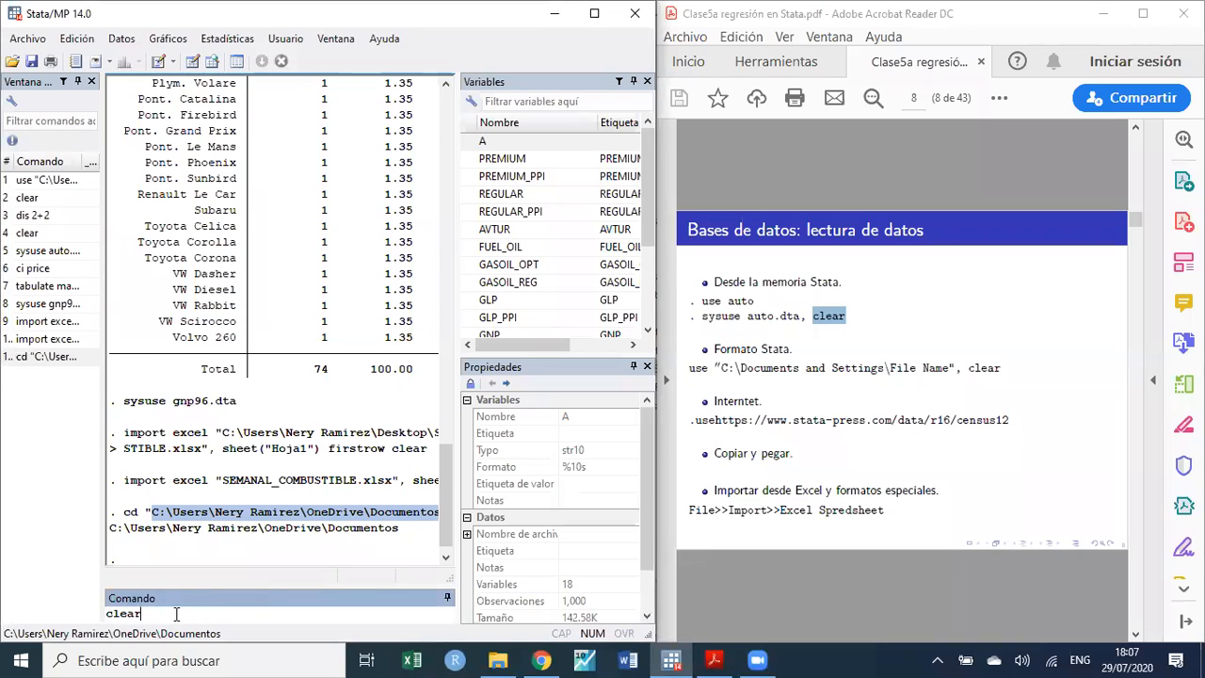
pyautogui.press('Return')
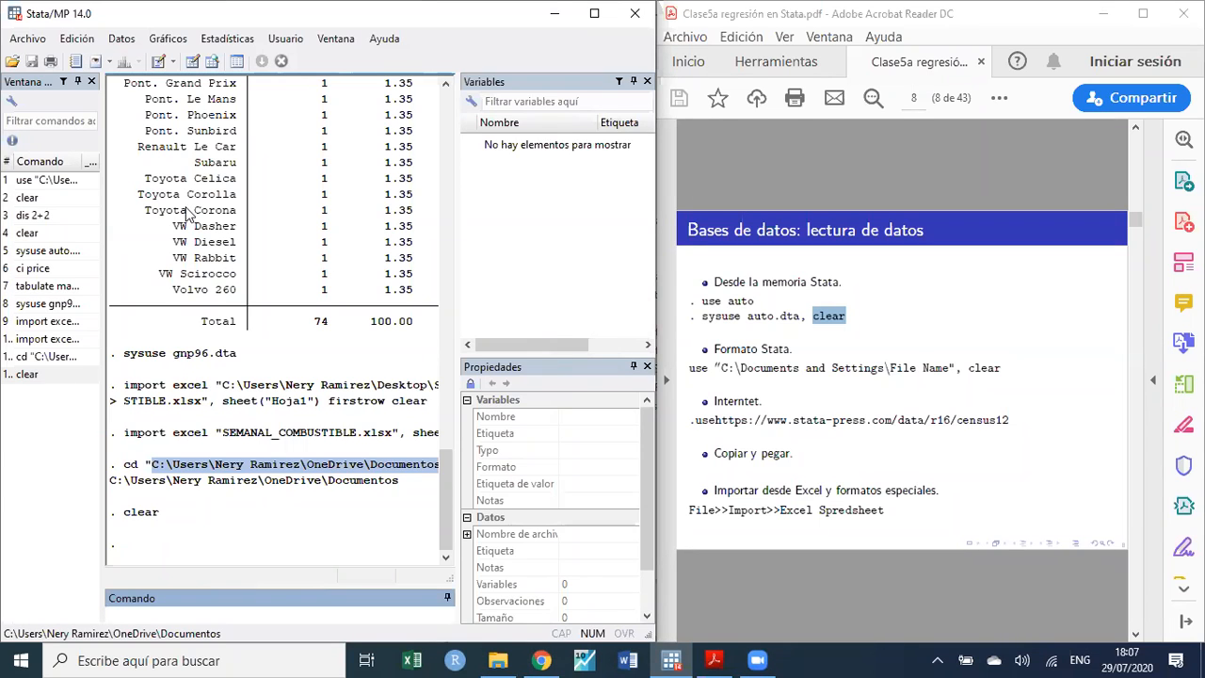
# - Look through the file formats available for importing and exporting data
pyautogui.click(27, 41)
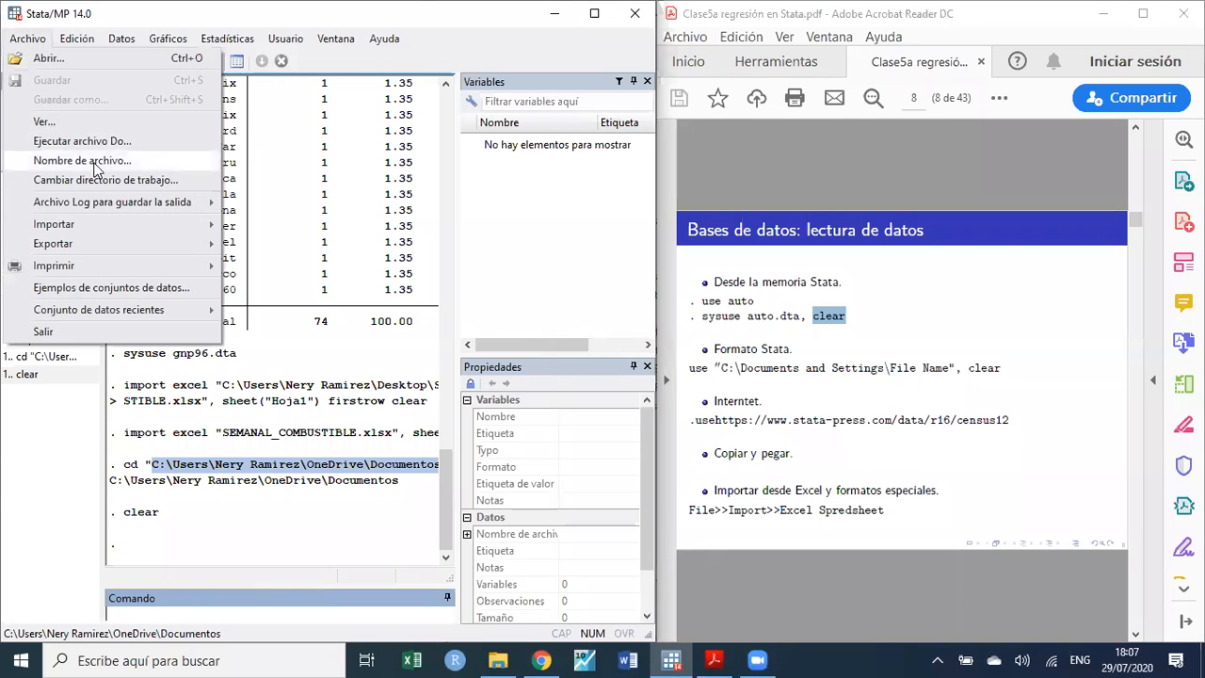
pyautogui.moveTo(159, 224)
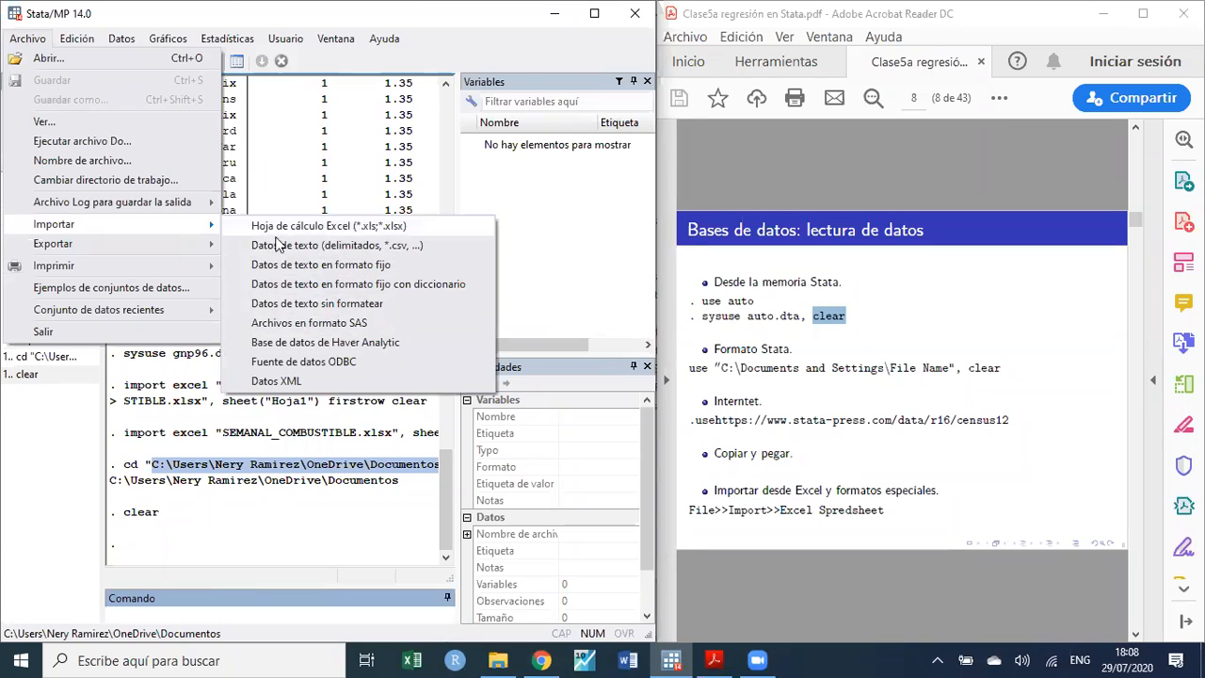
pyautogui.moveTo(197, 248)
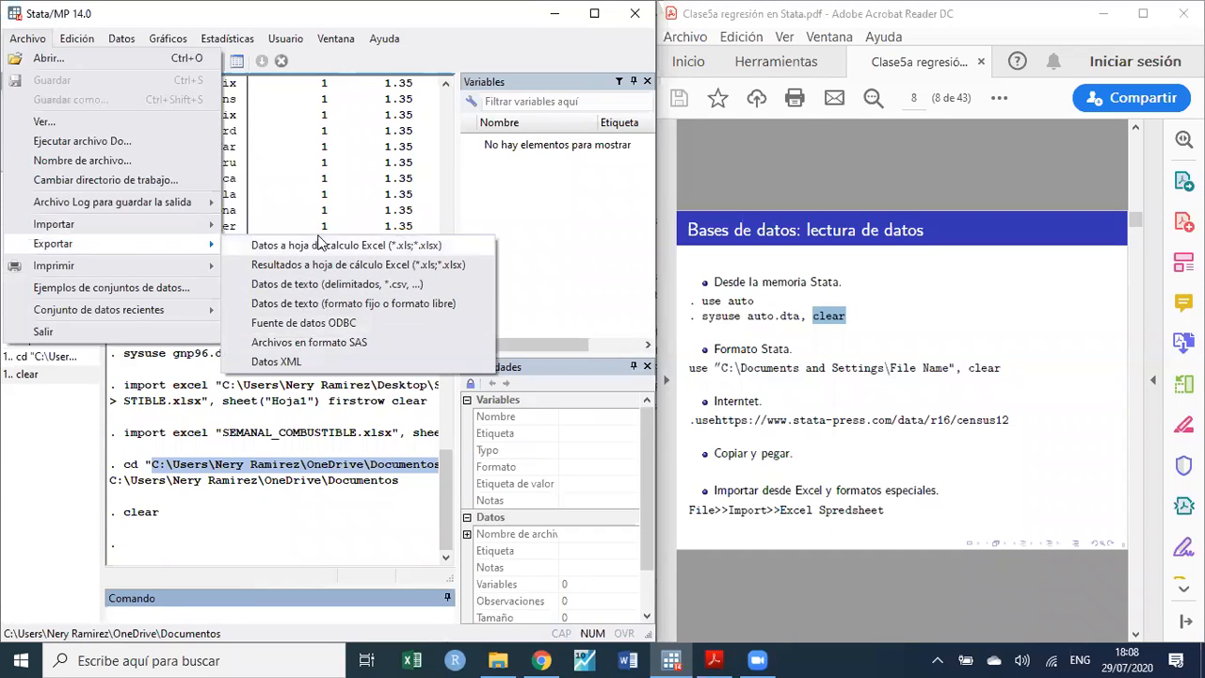
# - Show the "Descripción de base de datos" slide and load the example dataset again with the earlier sysuse auto.dta command
pyautogui.click(965, 307)
pyautogui.scroll(-2, 951, 328)
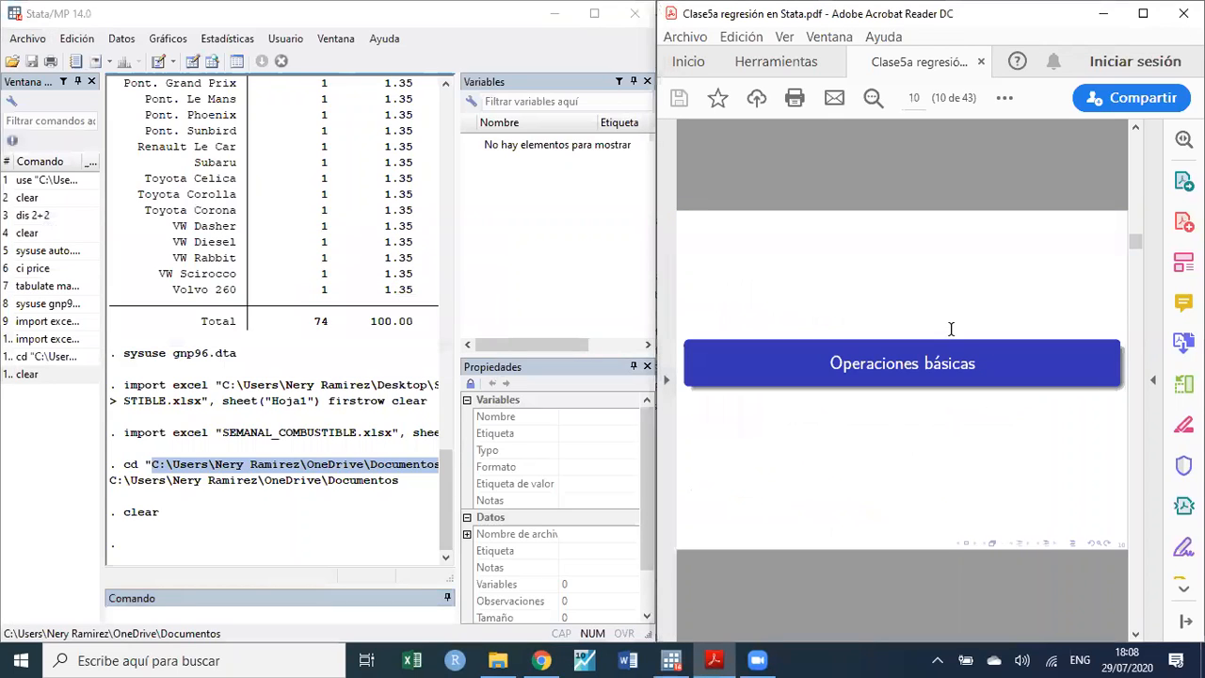
pyautogui.scroll(1, 952, 329)
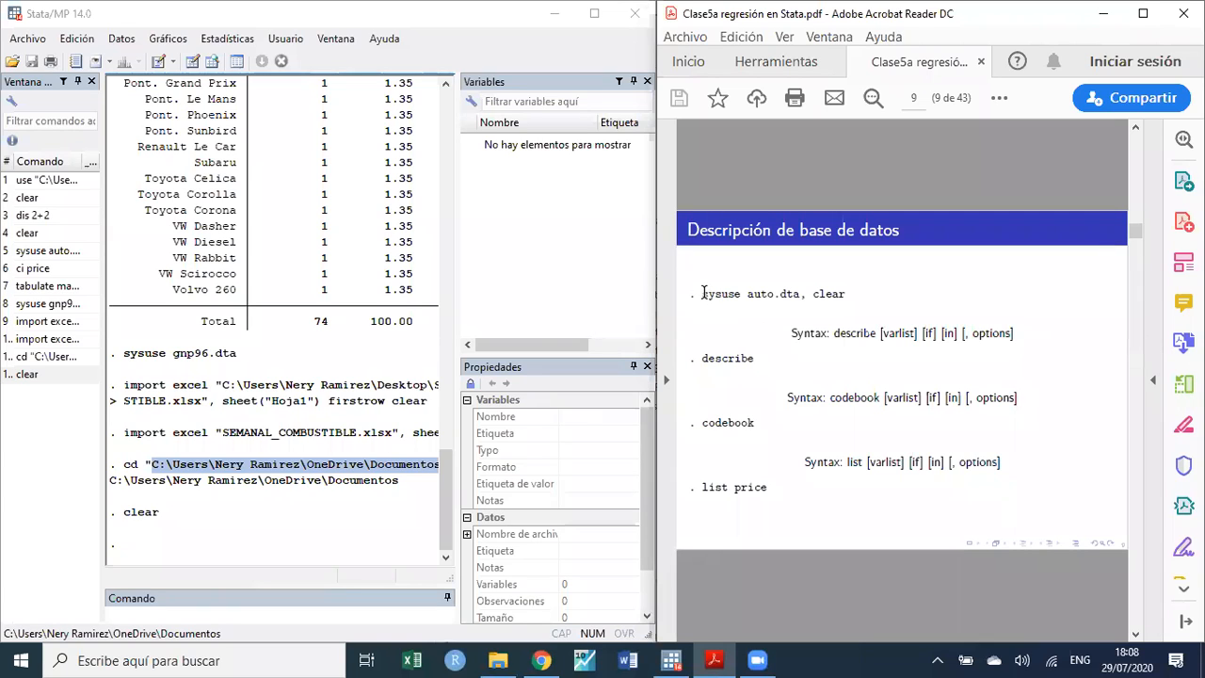
pyautogui.click(38, 251)
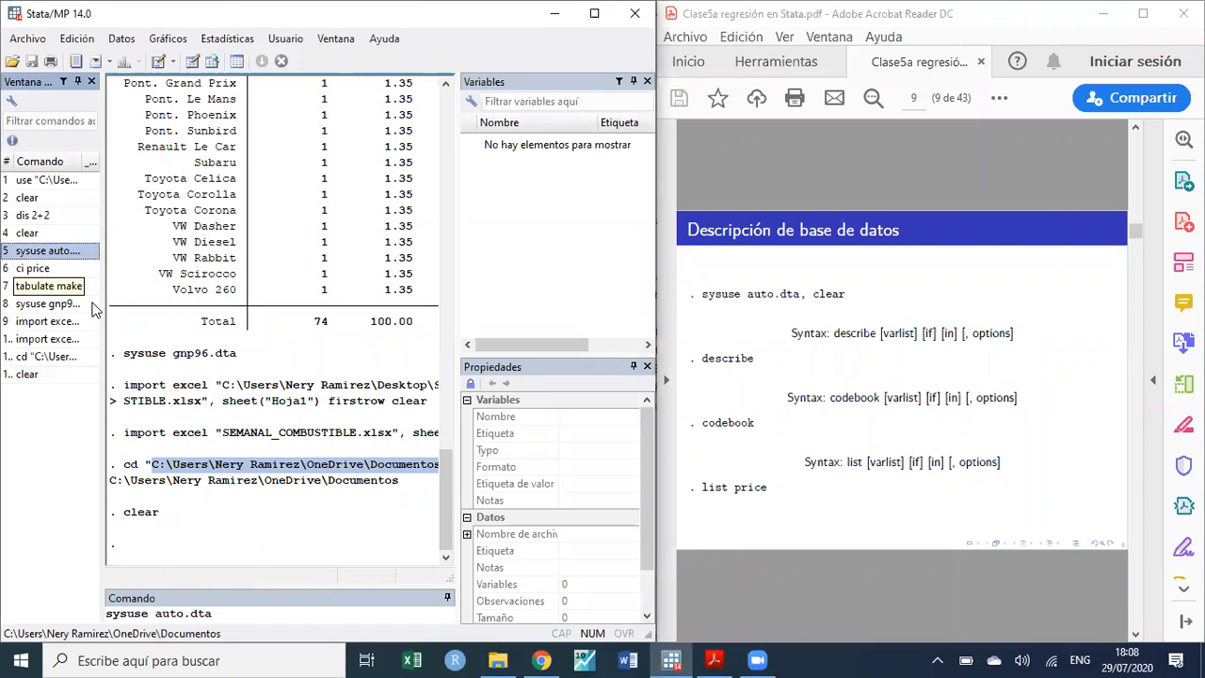
pyautogui.click(247, 614)
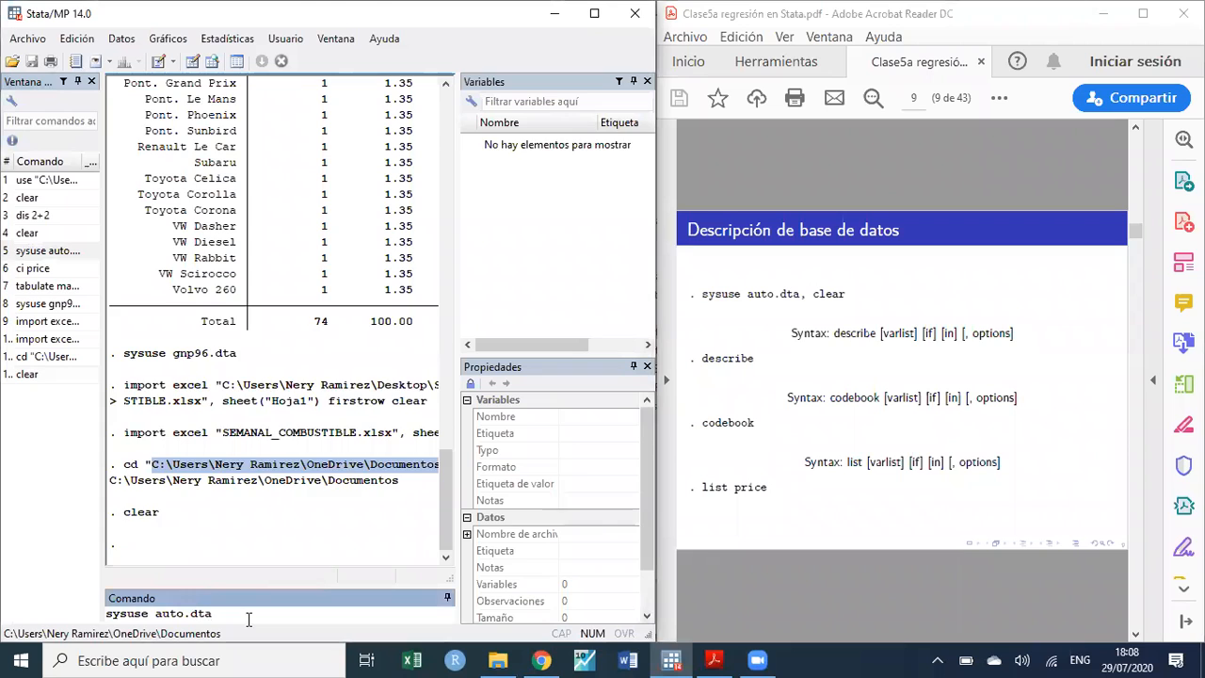
pyautogui.press('Return')
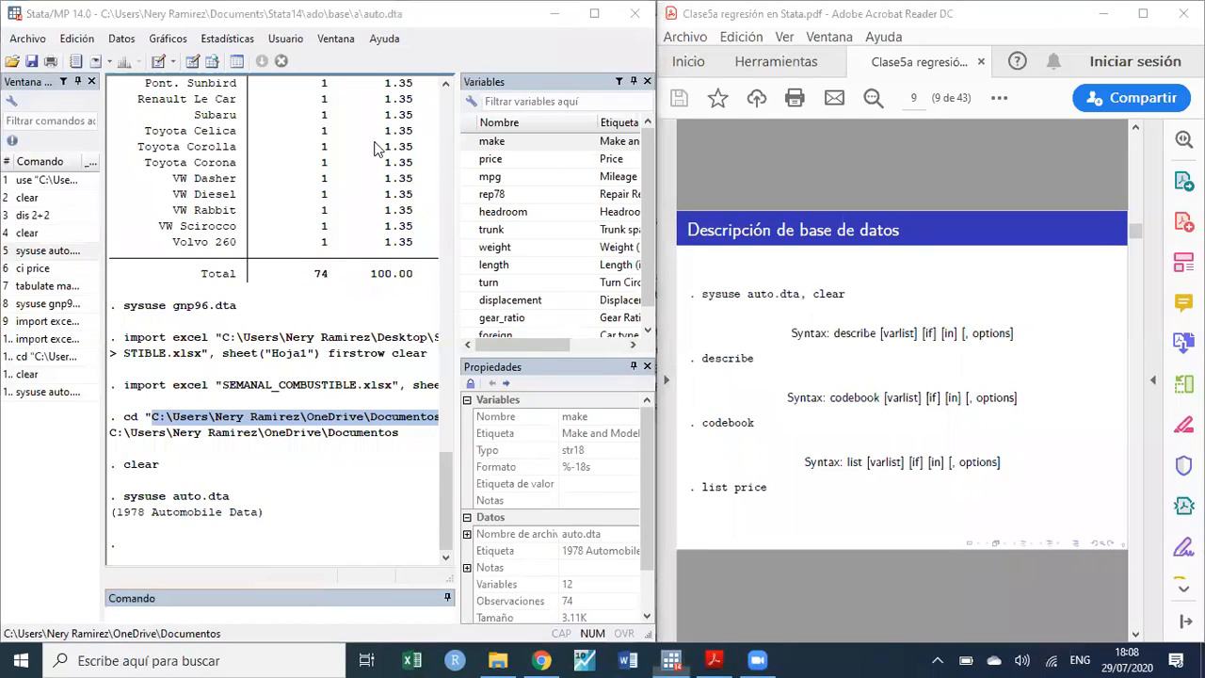
pyautogui.moveTo(678, 660)
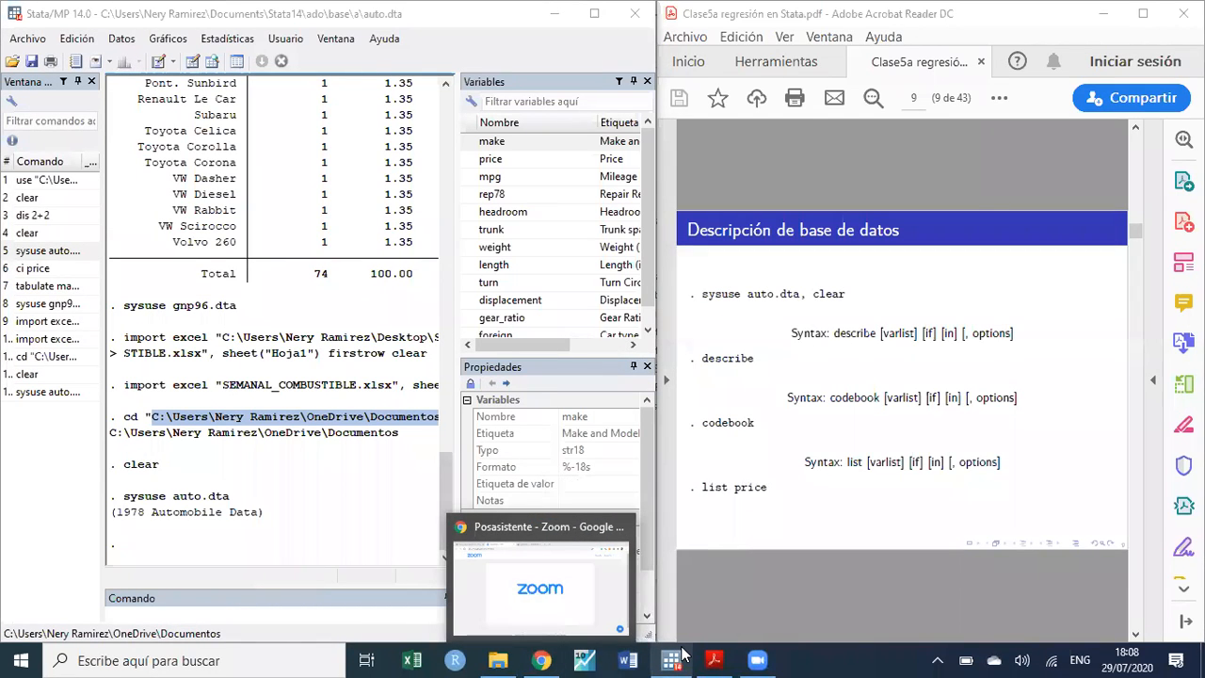
pyautogui.click(1051, 660)
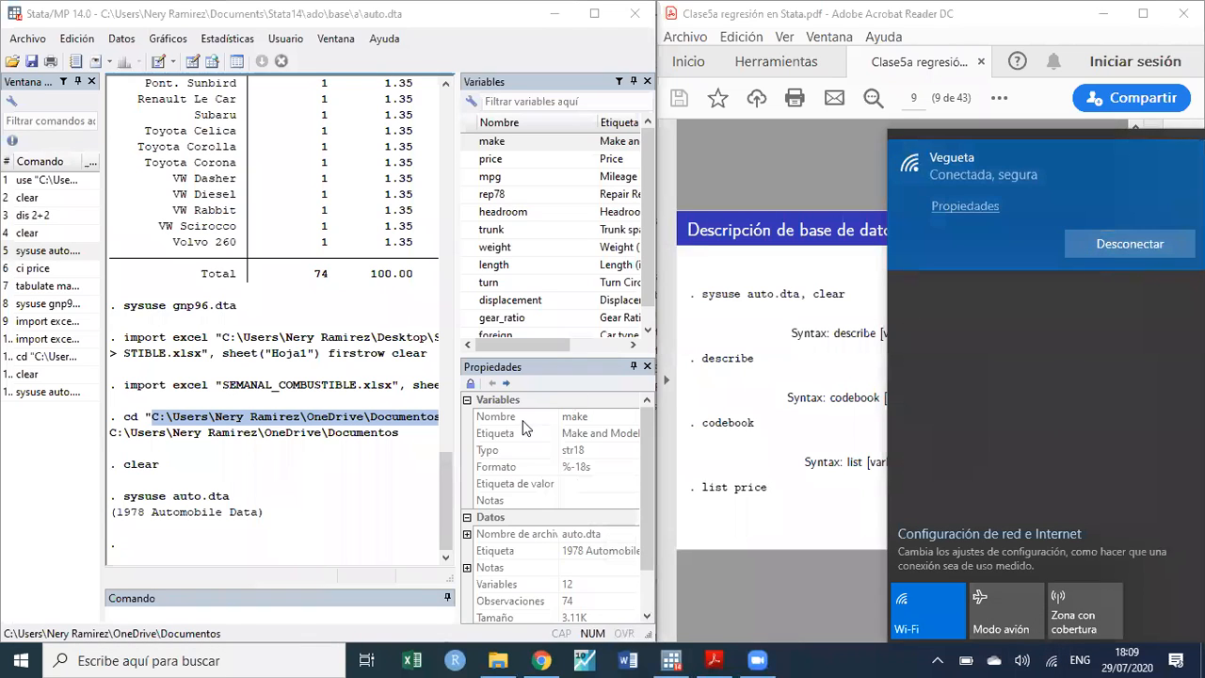
pyautogui.click(240, 491)
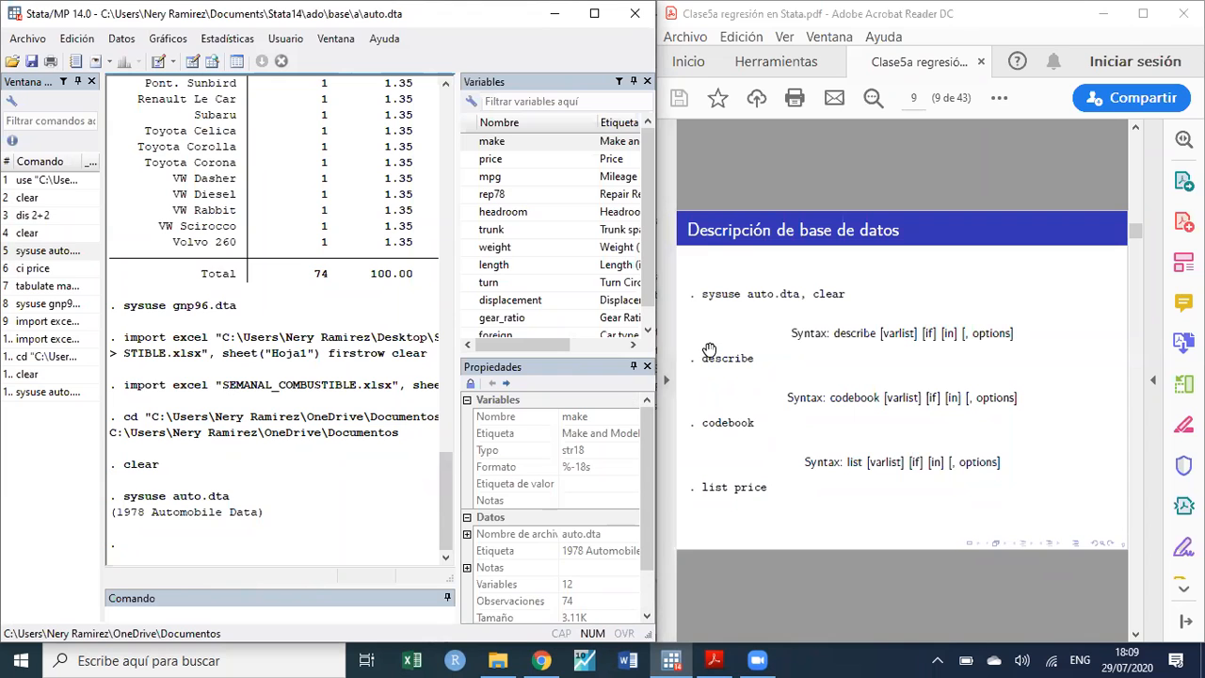
# - View the auto dataset in the Data Editor, close it, and run des to show the complete dataset description
pyautogui.click(192, 61)
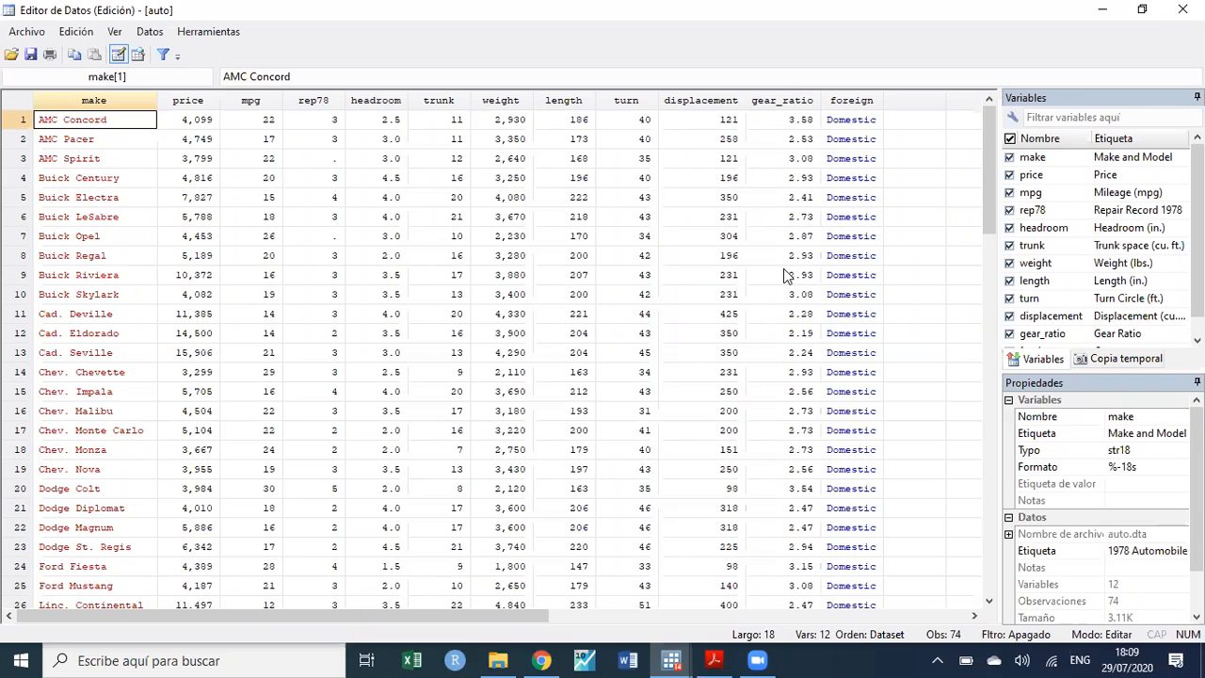
pyautogui.click(1183, 9)
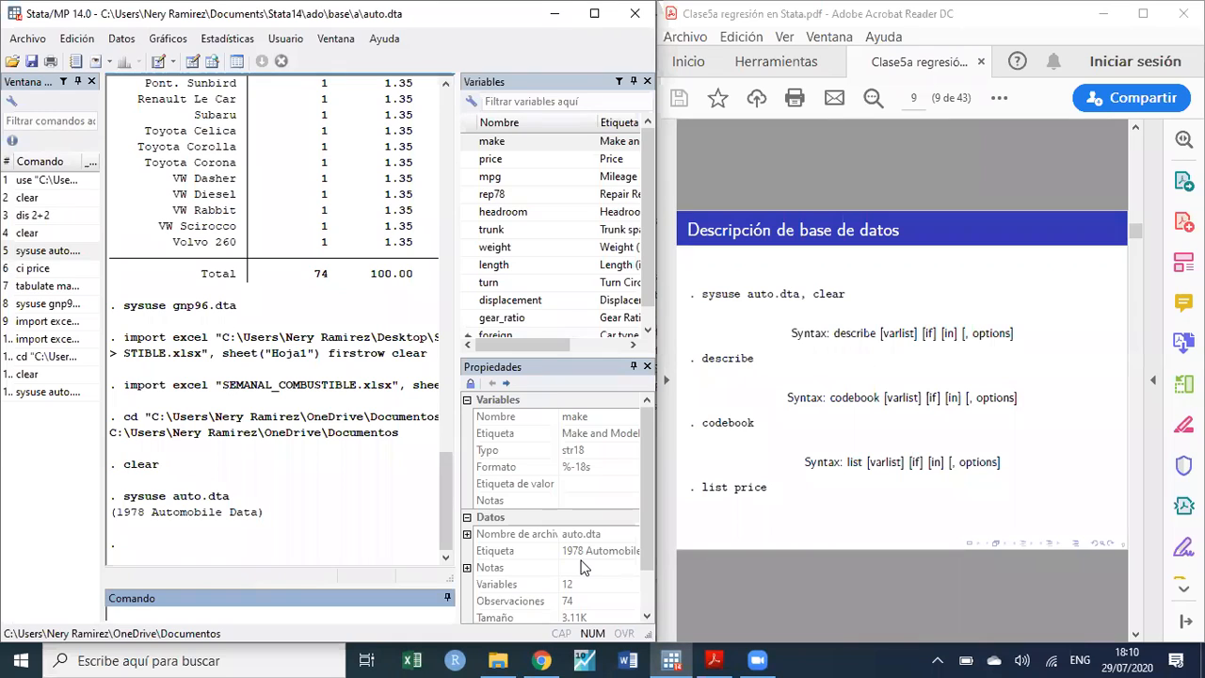
pyautogui.write('des')
pyautogui.press('Return')
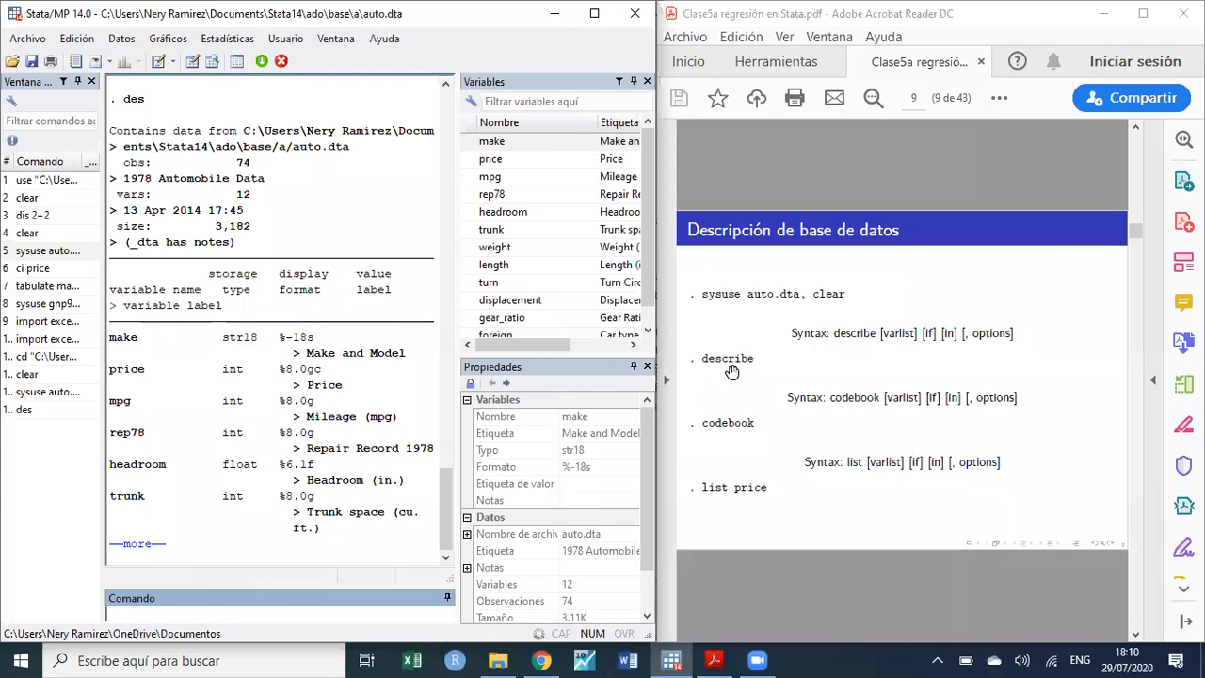
pyautogui.moveTo(727, 361)
pyautogui.mouseDown()
pyautogui.moveTo(711, 360)
pyautogui.moveTo(723, 362)
pyautogui.mouseUp()
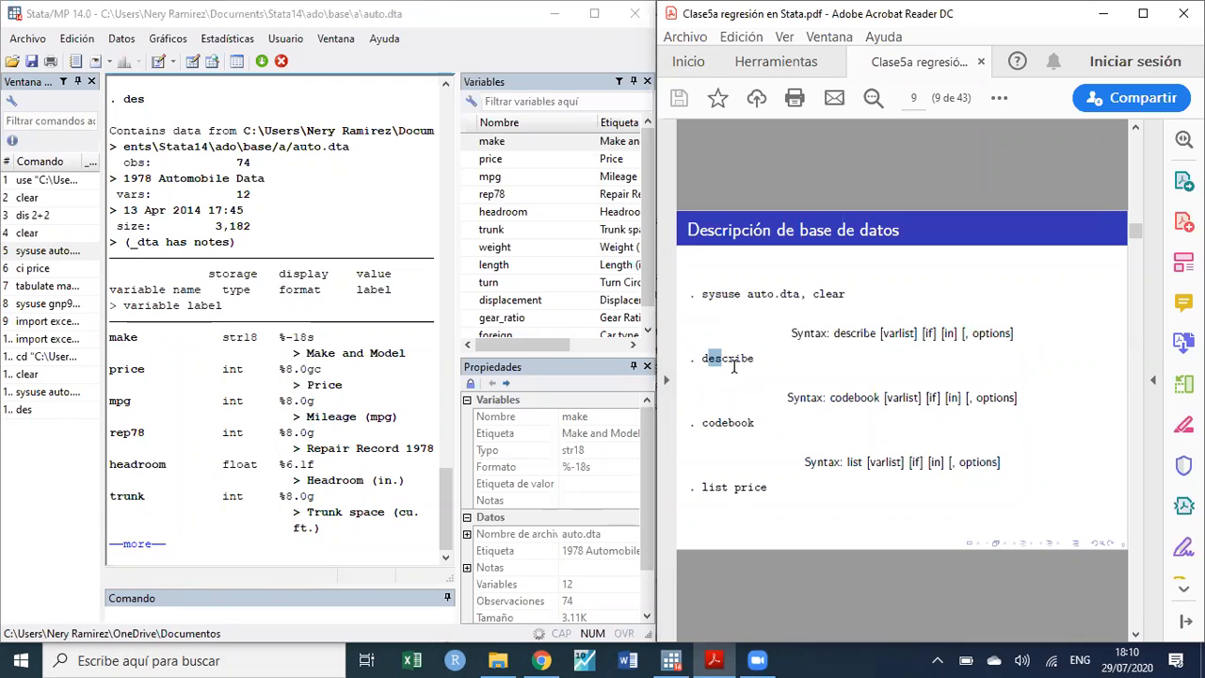
pyautogui.click(156, 546)
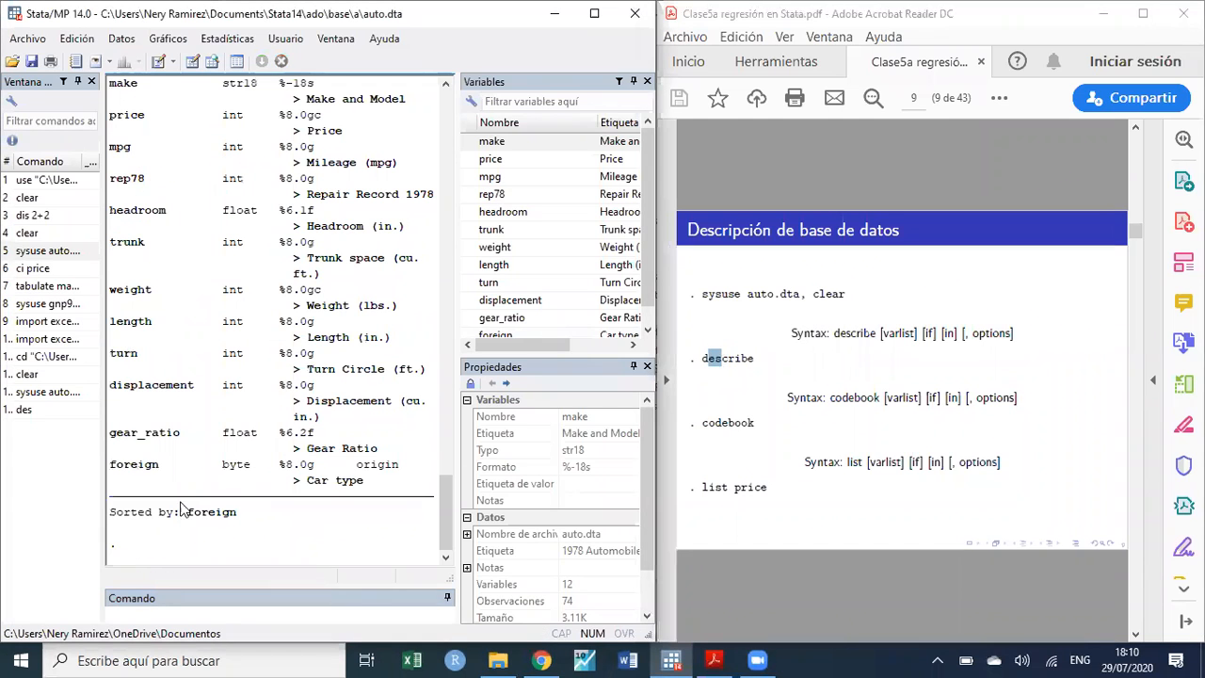
# - Maximise the Stata window and rerun the des command from the command history
pyautogui.click(594, 13)
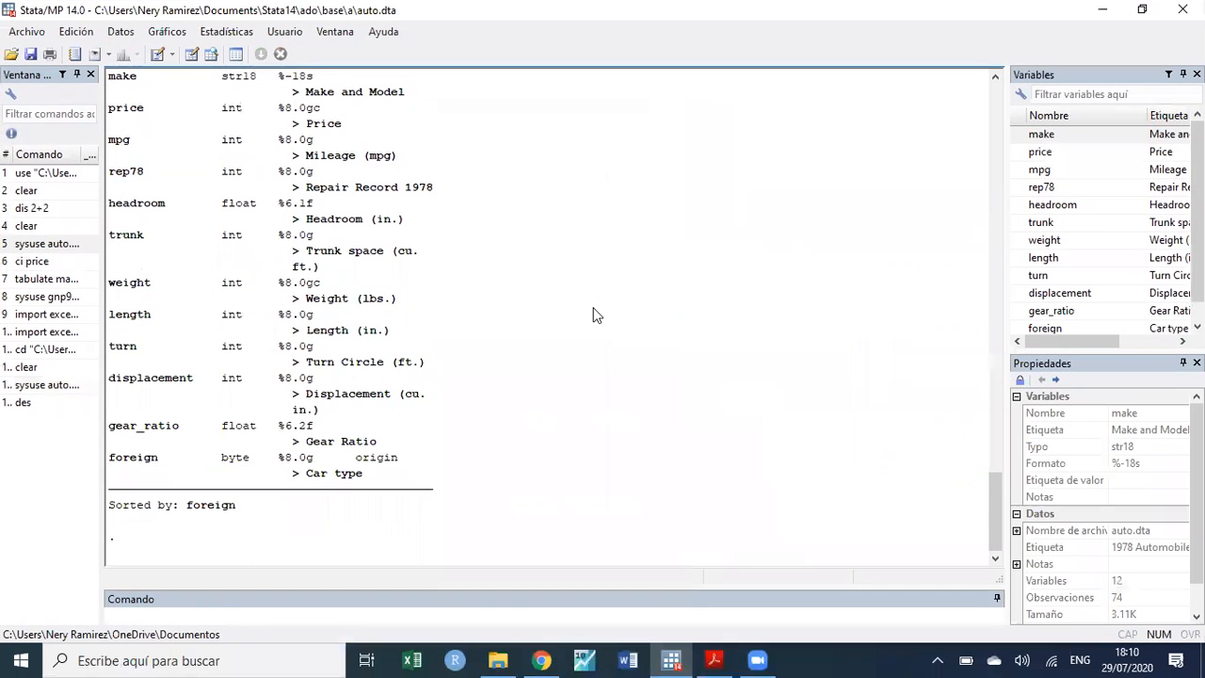
pyautogui.click(208, 614)
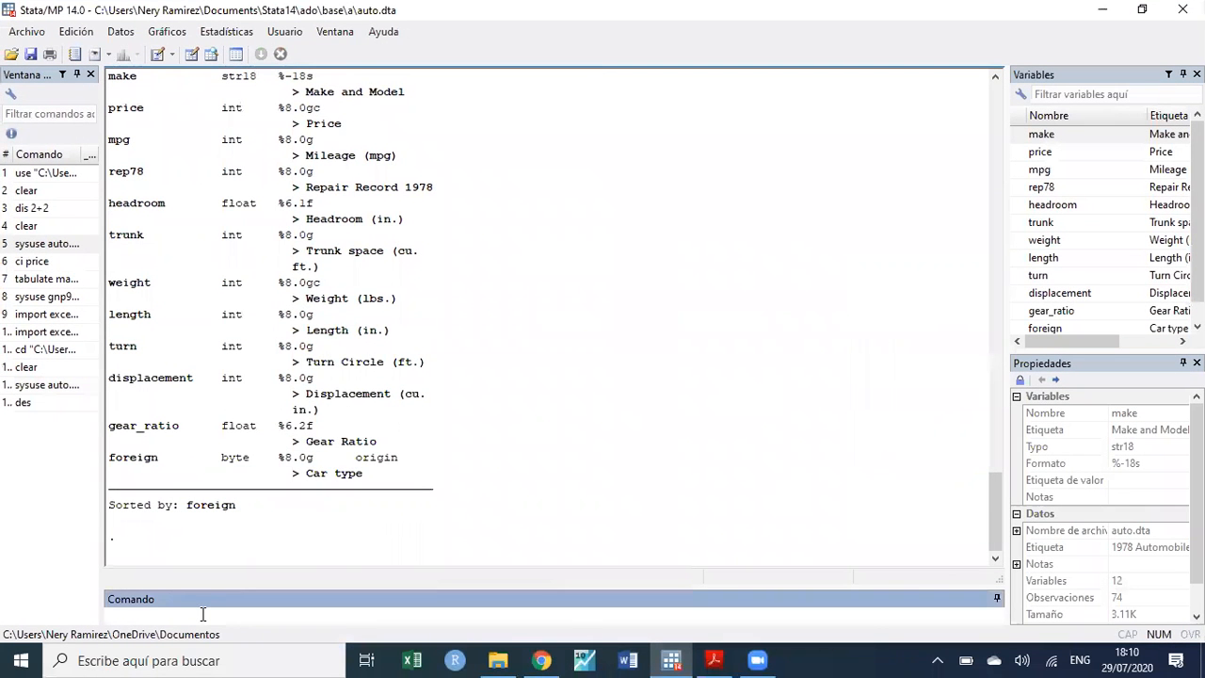
pyautogui.click(22, 404)
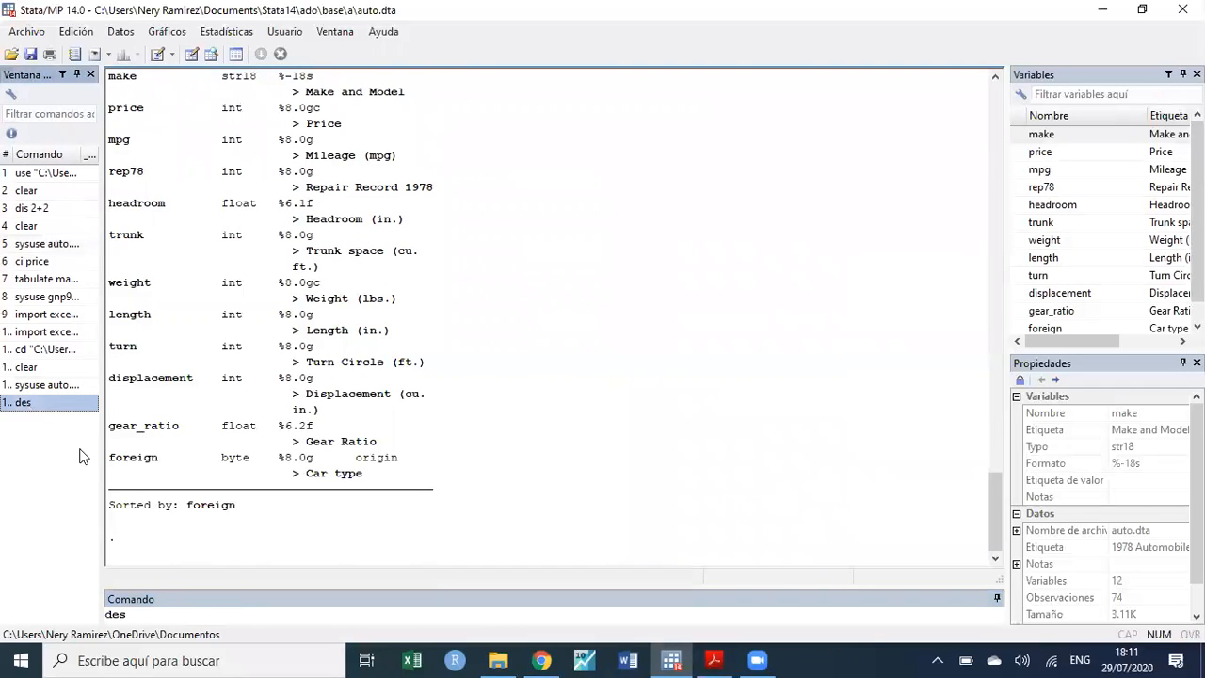
pyautogui.press('Return')
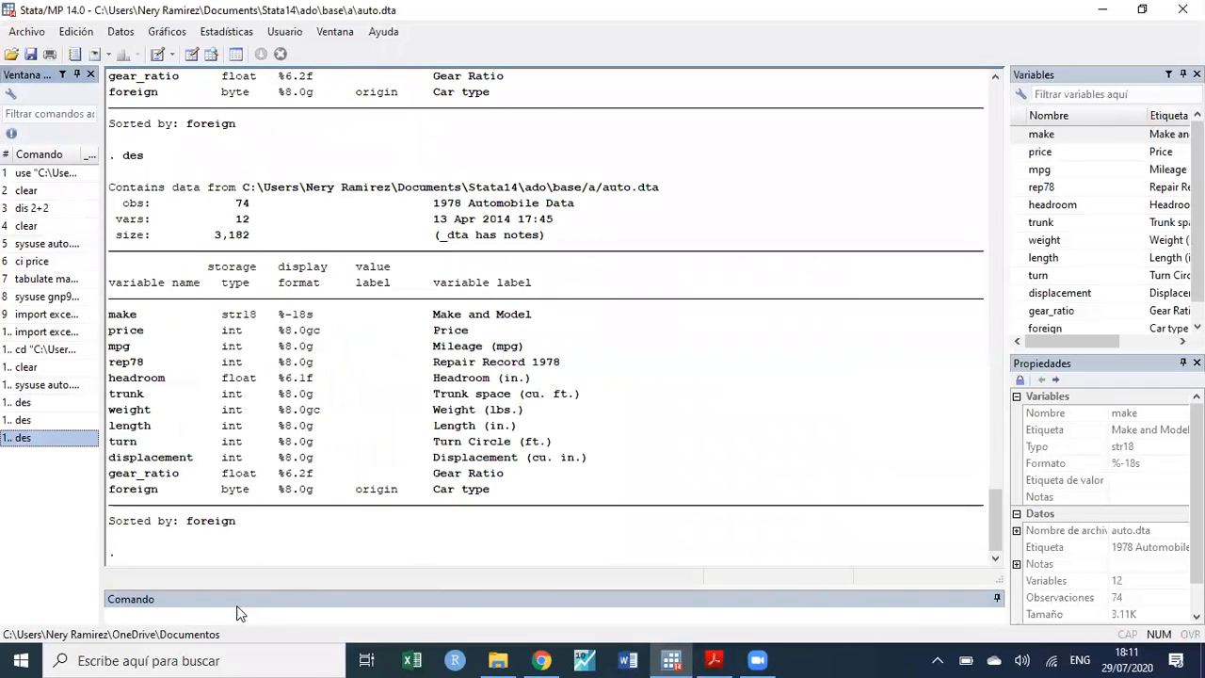
# - Enter des without running it and recall the previous commands one by one back to dis 2+2
pyautogui.click(181, 619)
pyautogui.write('des')
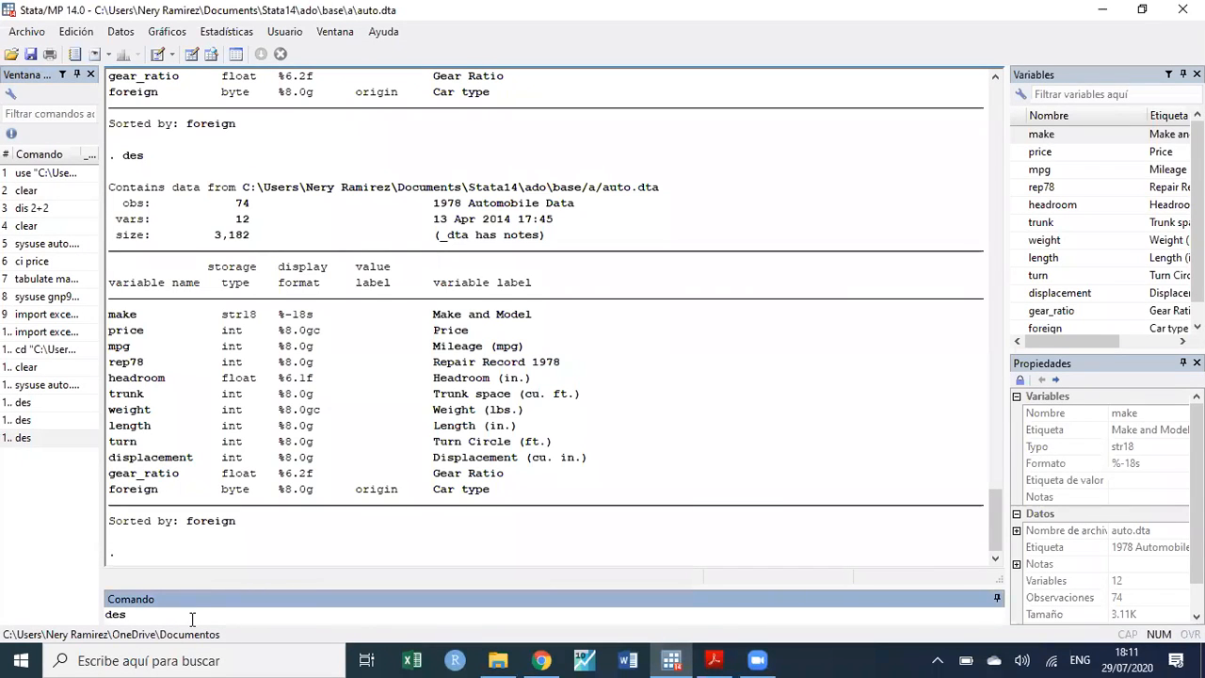
pyautogui.press('pageup')
pyautogui.press('pageup')
pyautogui.press('pageup')
pyautogui.press('pageup')
pyautogui.press('pageup')
pyautogui.press('pageup')
pyautogui.press('pageup')
pyautogui.press('pageup')
pyautogui.press('pageup')
pyautogui.press('pageup')
pyautogui.press('pageup')
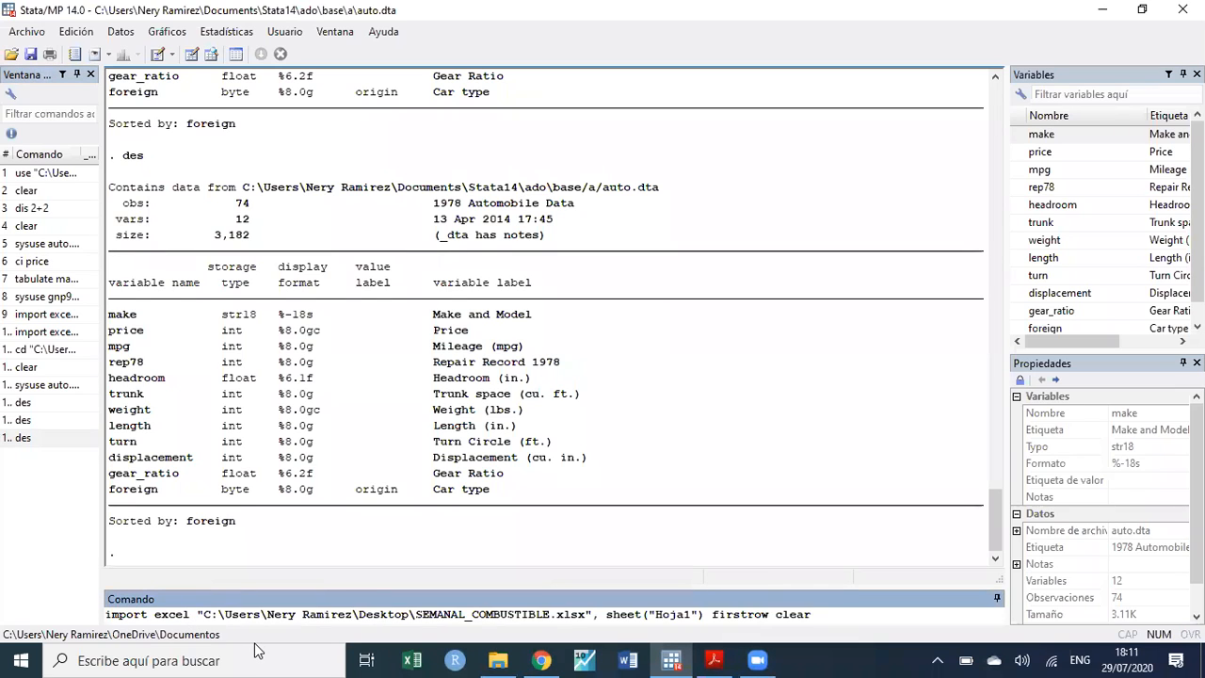
pyautogui.press('pageup')
pyautogui.press('pageup')
pyautogui.press('pageup')
pyautogui.press('pageup')
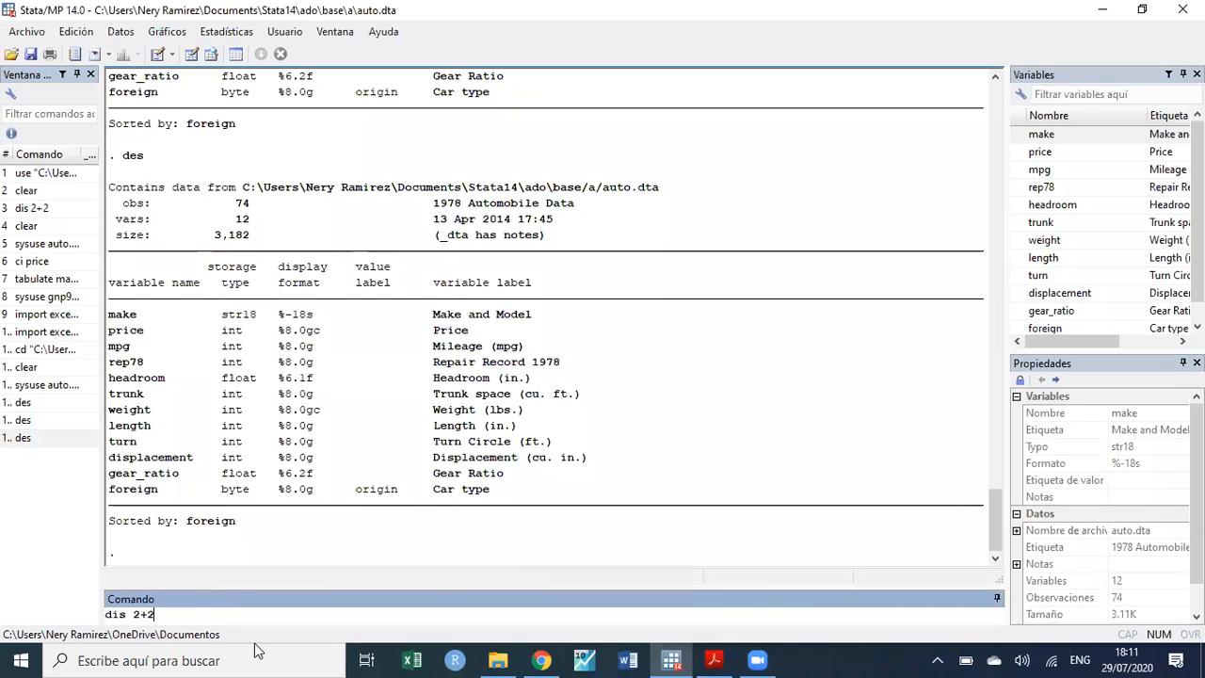
# - Replace the recalled dis 2+2 command with des and run it
pyautogui.press('BackSpace')
pyautogui.press('BackSpace')
pyautogui.press('BackSpace')
pyautogui.press('BackSpace')
pyautogui.press('BackSpace')
pyautogui.write('des')
pyautogui.press('Return')
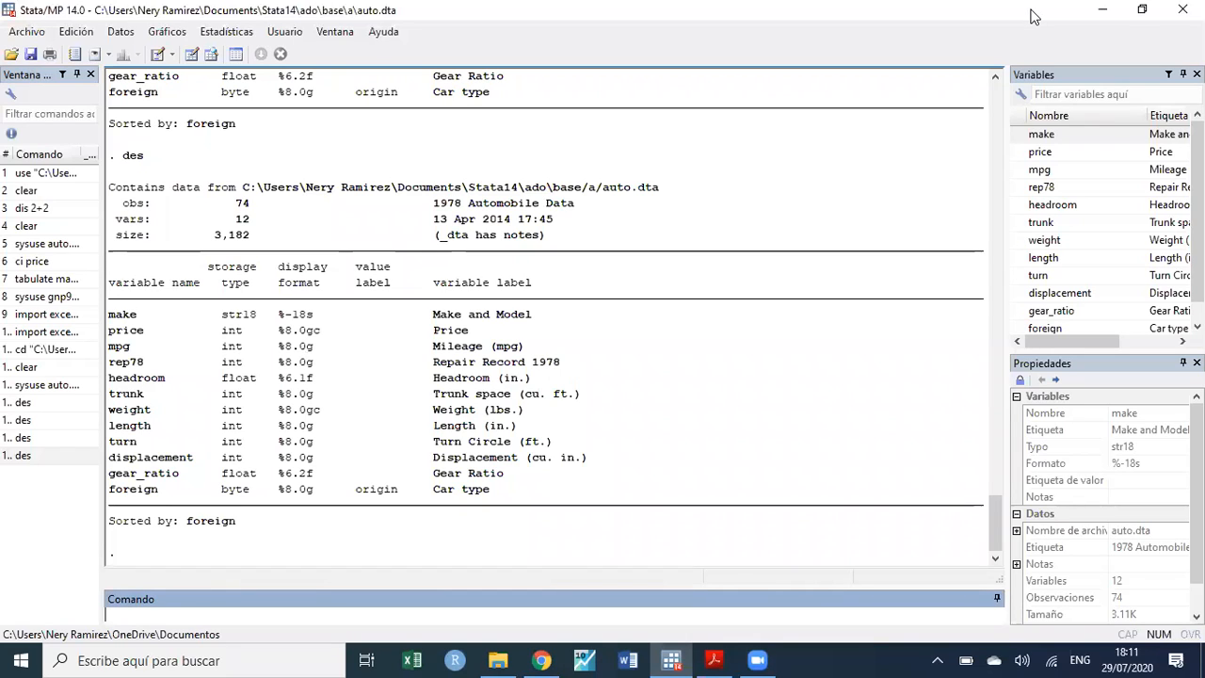
# - Place the Stata window beside the slides again and run the codebook command copied from the slide
pyautogui.moveTo(1002, 9); pyautogui.dragTo(1, 122)
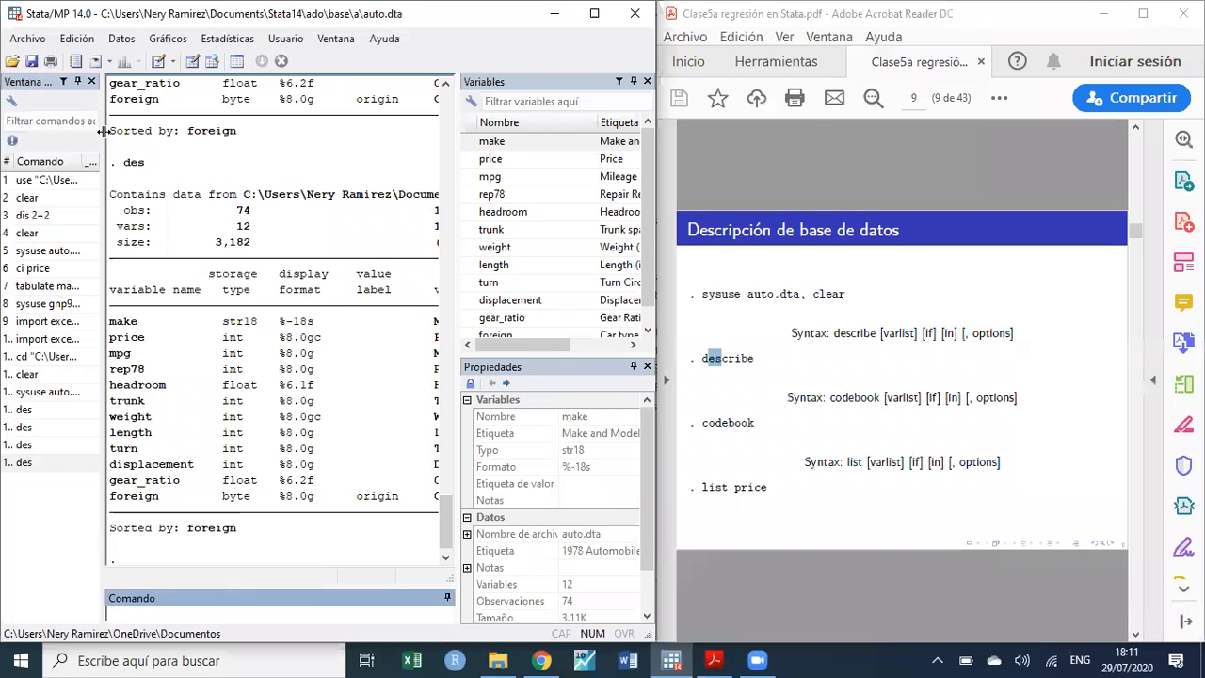
pyautogui.moveTo(701, 423); pyautogui.dragTo(756, 424)
pyautogui.hotkey('ctrl', 'c')
pyautogui.click(697, 424)
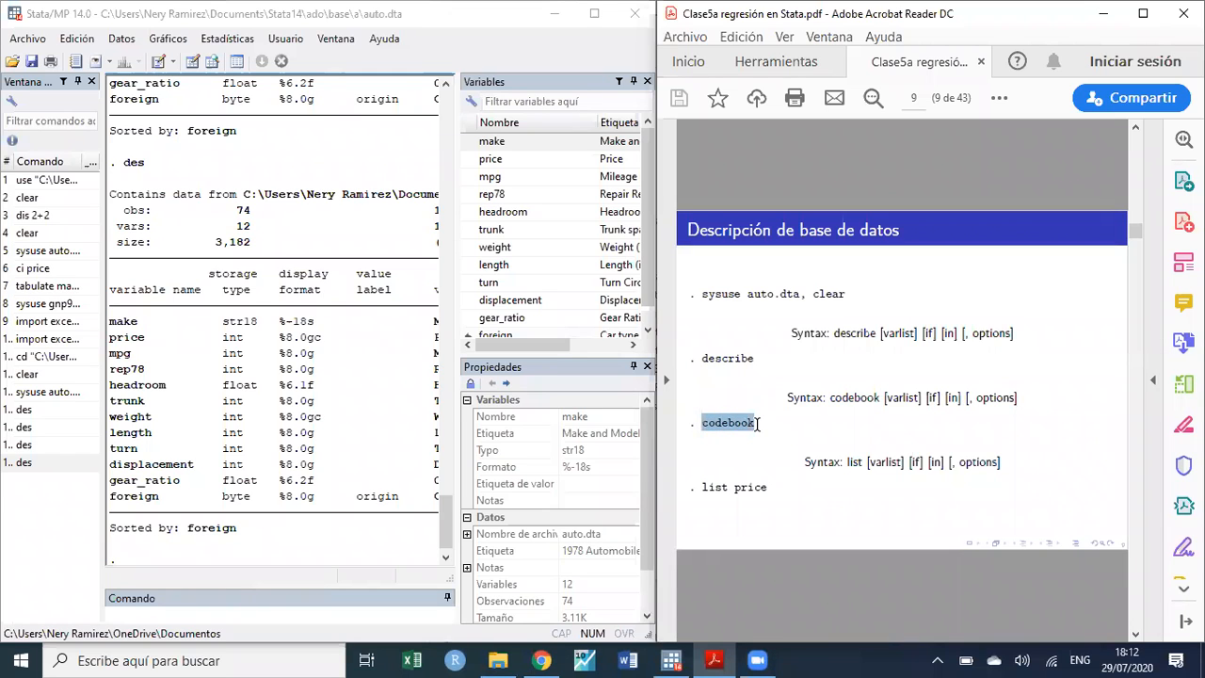
pyautogui.click(200, 613)
pyautogui.hotkey('ctrl', 'v')
pyautogui.press('Return')
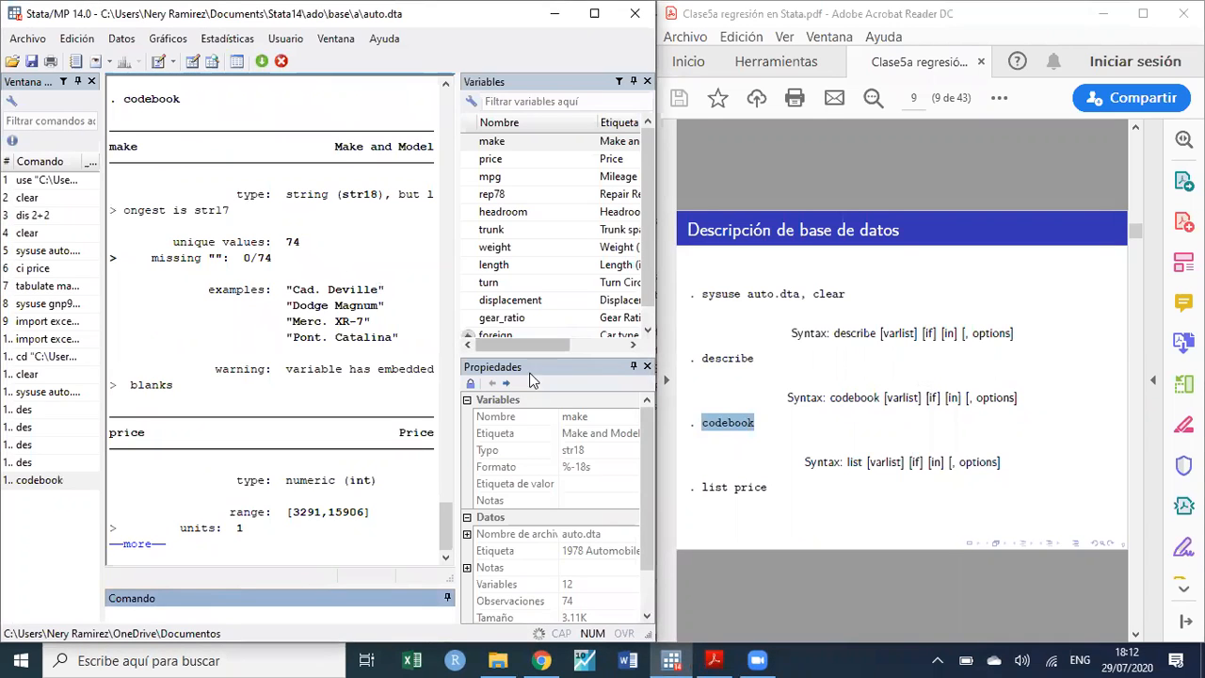
# - Page through the paused codebook output from the price variable through to gear_ratio
pyautogui.click(139, 546)
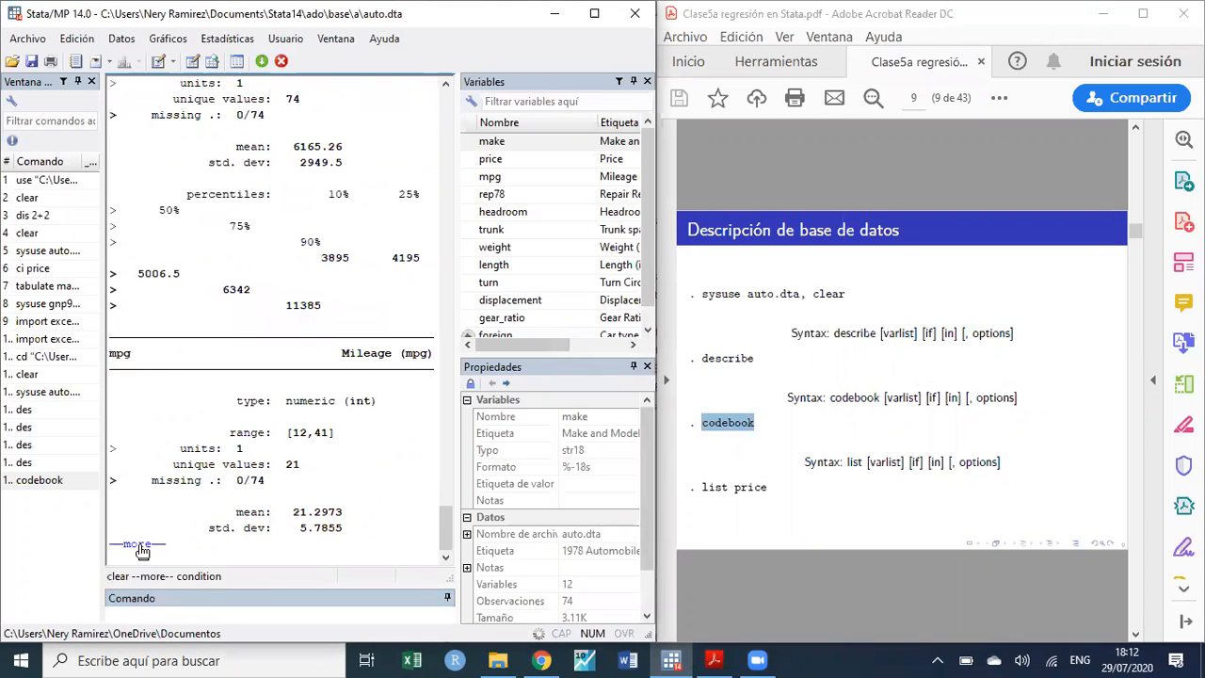
pyautogui.click(140, 546)
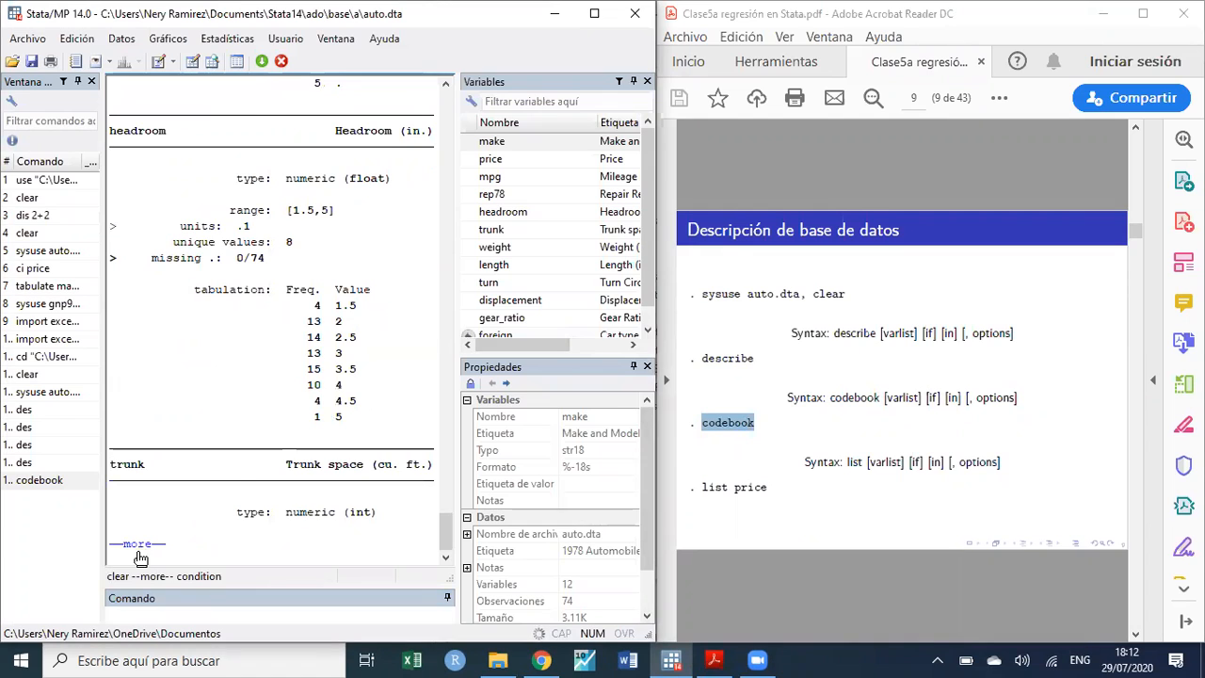
pyautogui.click(136, 550)
pyautogui.click(137, 546)
pyautogui.click(137, 546)
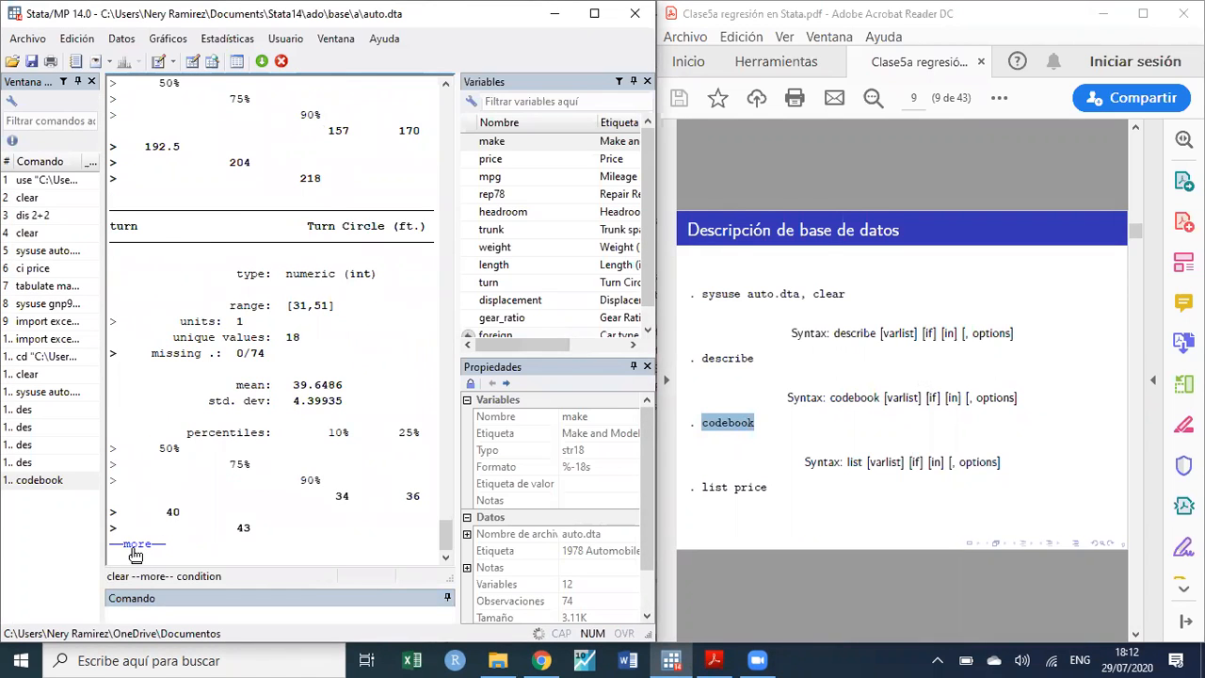
pyautogui.click(136, 547)
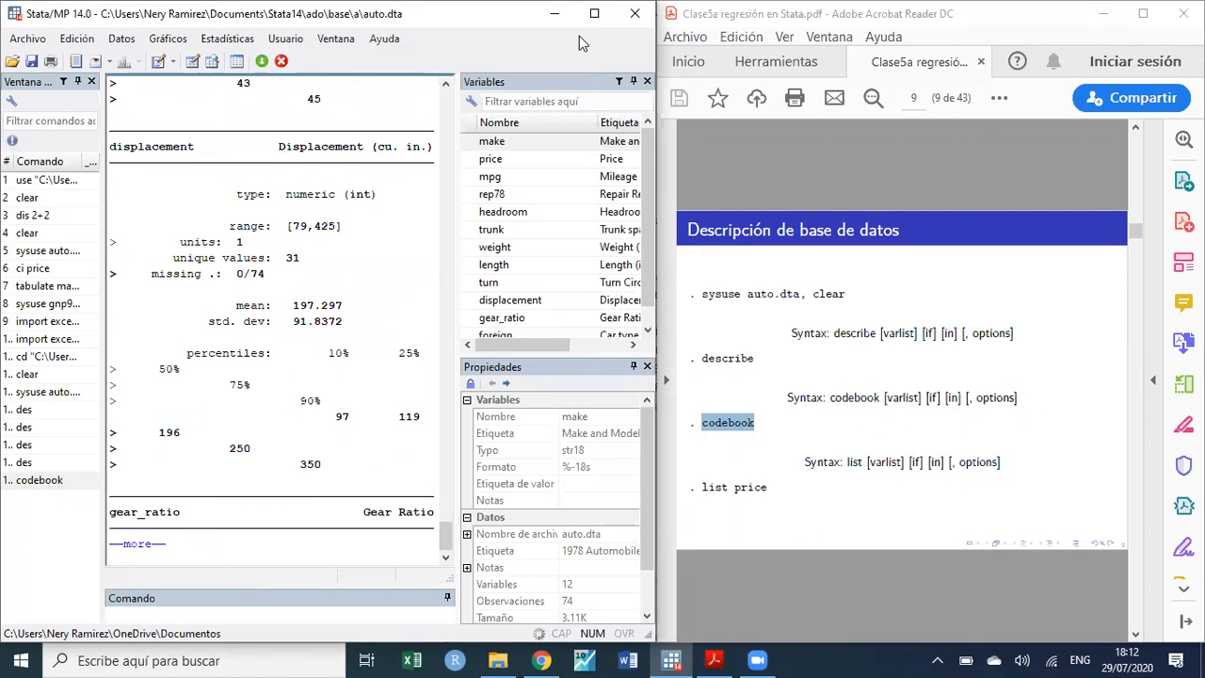
# - Maximise the Stata window and display the rest of the codebook output, reviewing the displacement, gear_ratio and foreign entries
pyautogui.moveTo(93, 10); pyautogui.dragTo(132, 129)
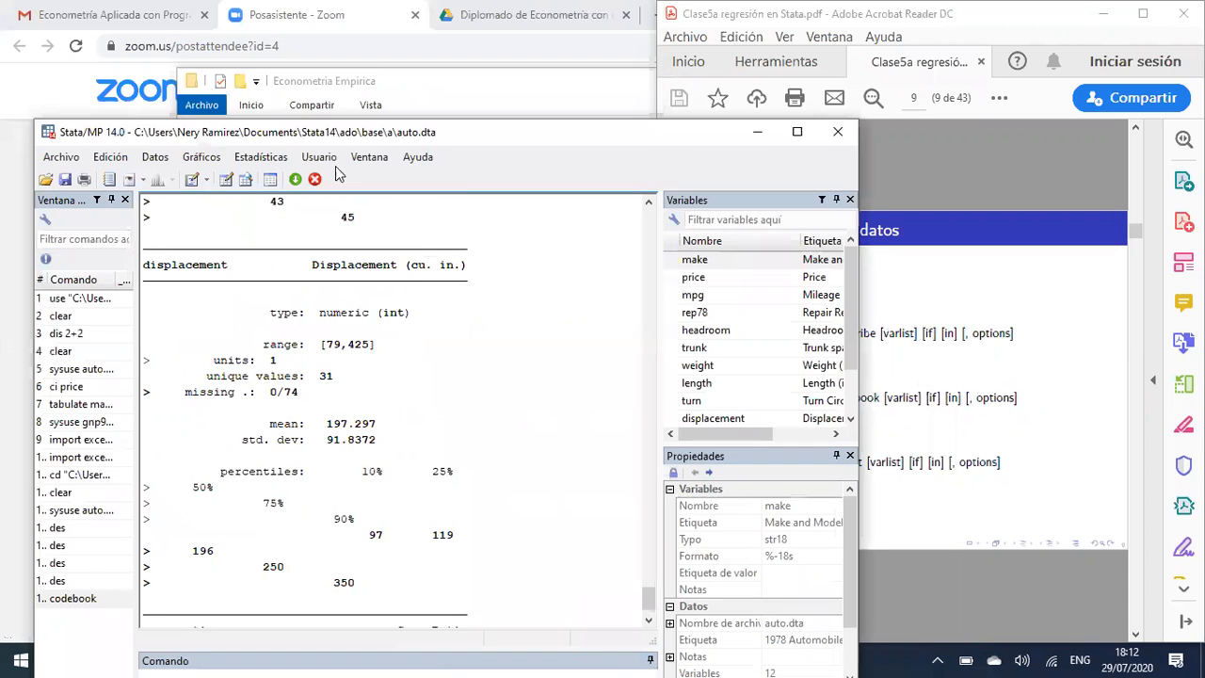
pyautogui.click(797, 134)
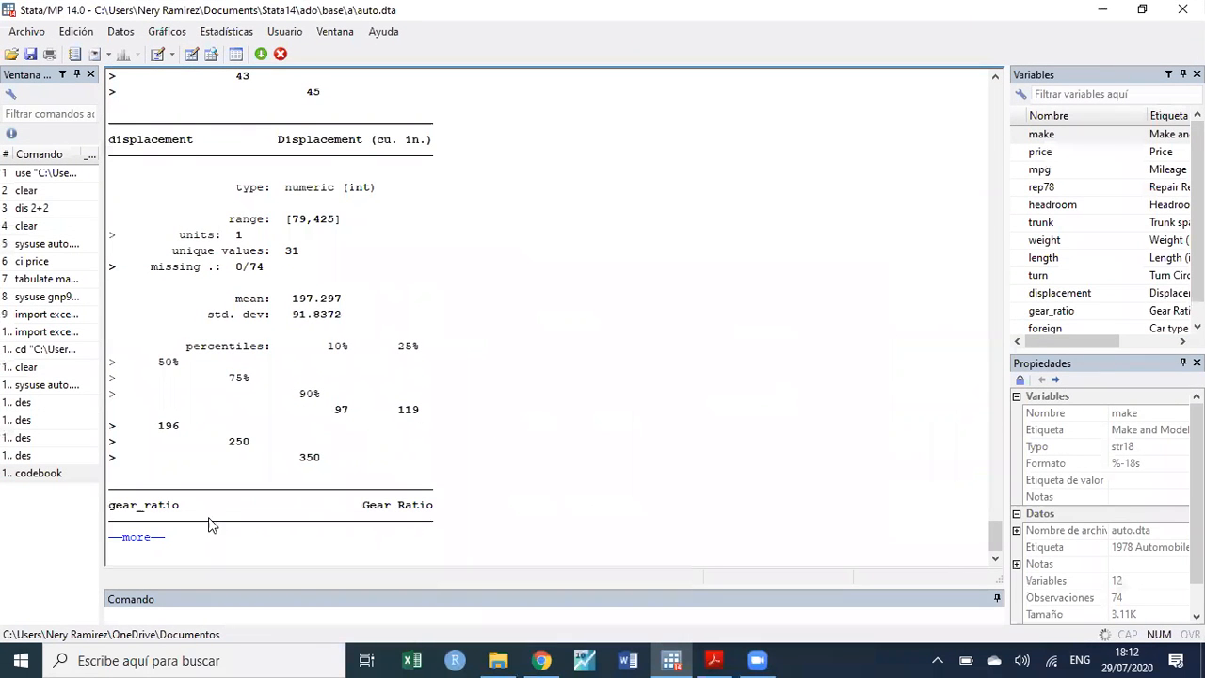
pyautogui.click(140, 542)
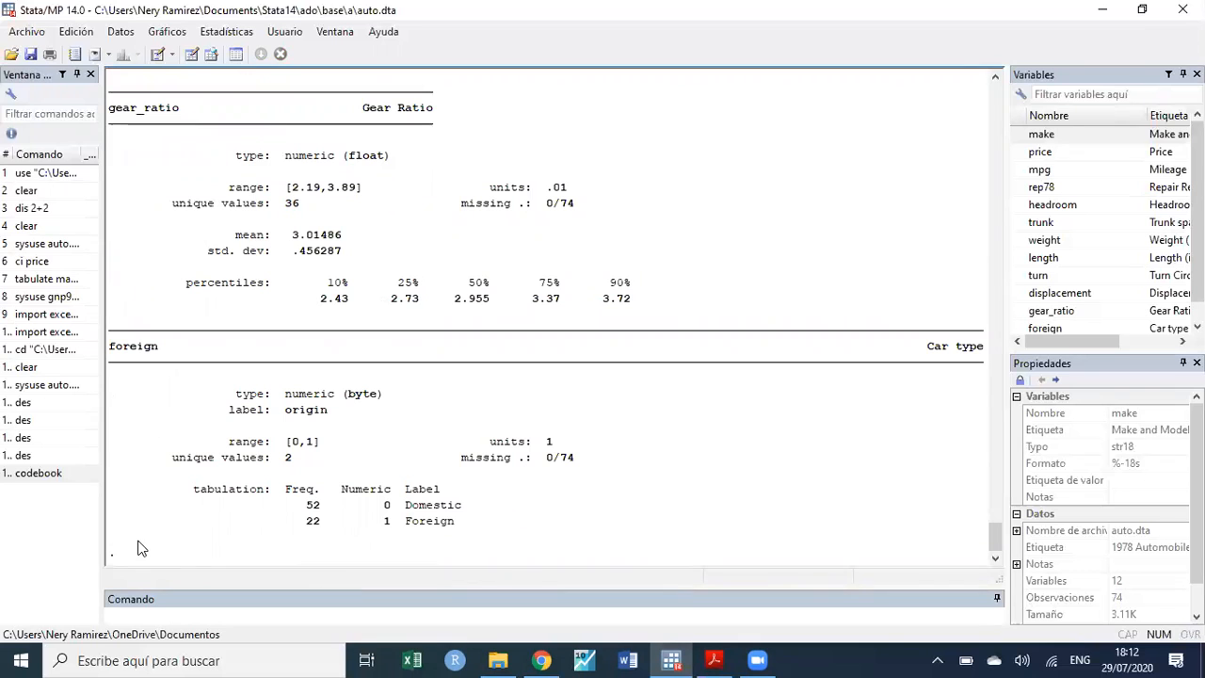
pyautogui.scroll(6, 224, 342)
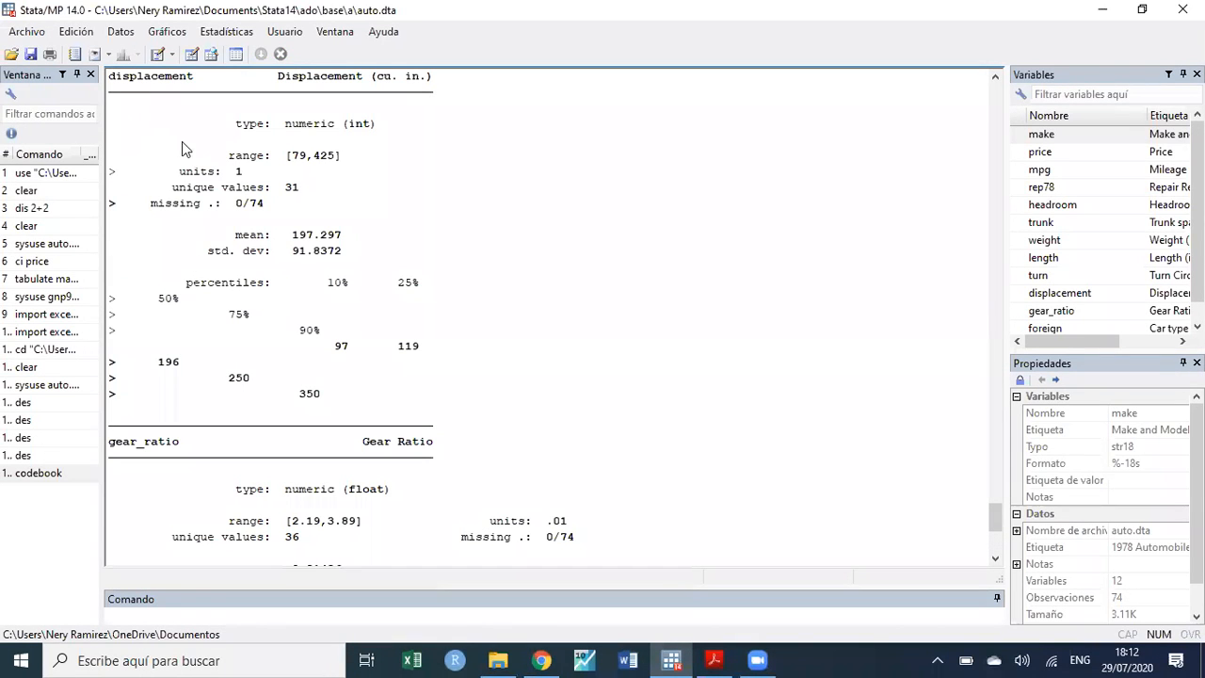
pyautogui.scroll(-6, 223, 473)
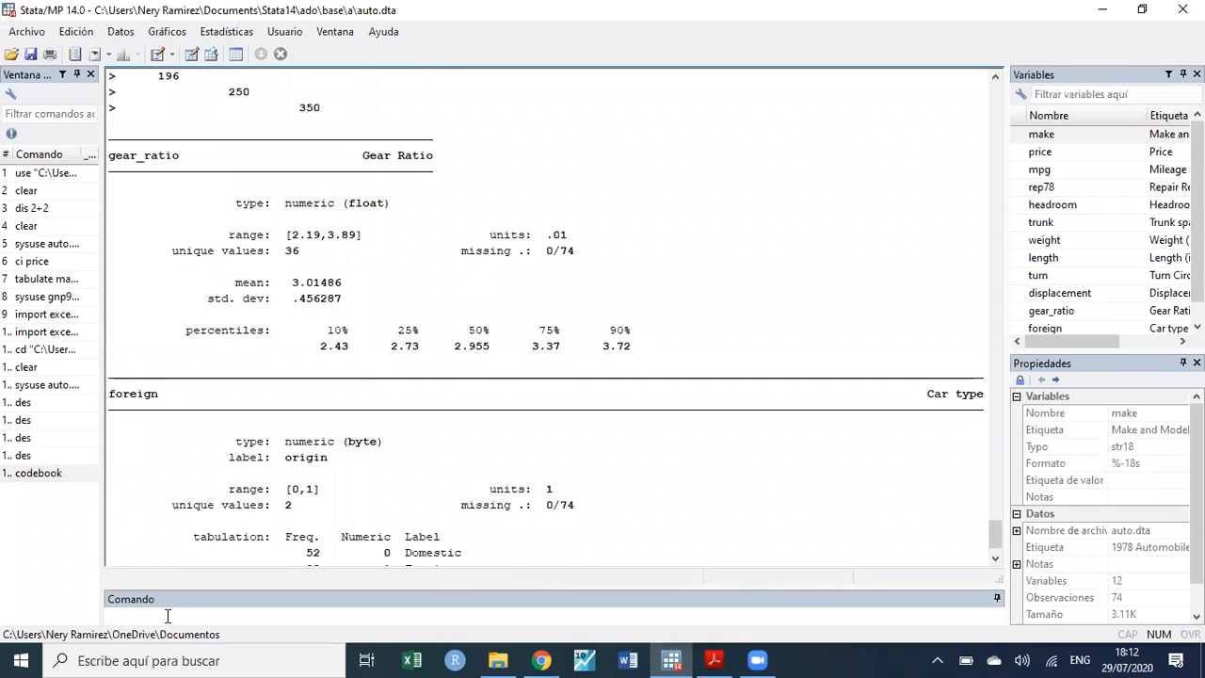
# - Disable output pausing with set more off and rerun codebook
pyautogui.click(167, 616)
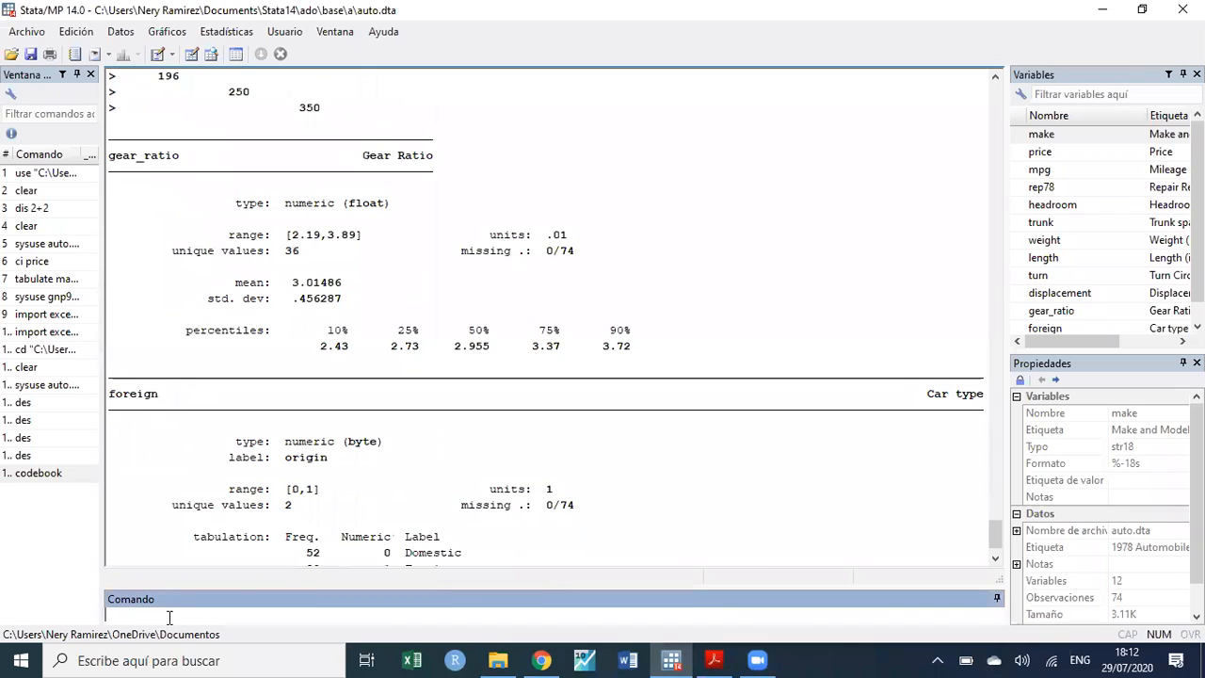
pyautogui.write('set more off')
pyautogui.press('Return')
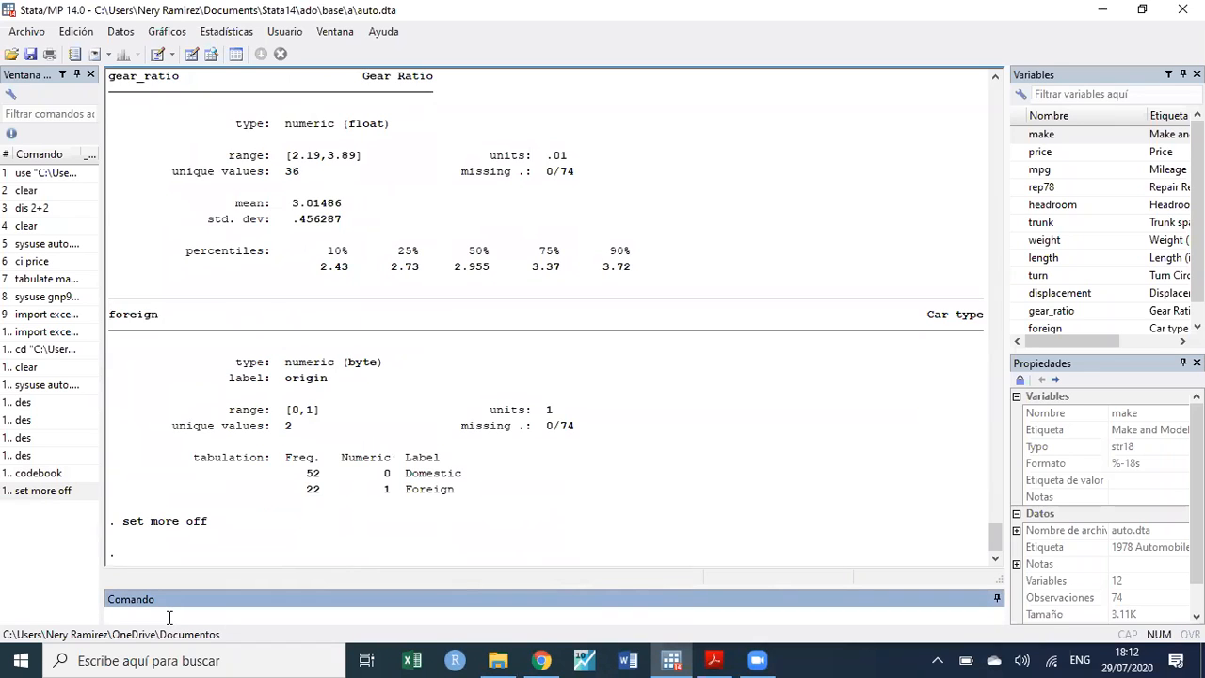
pyautogui.write('codebook')
pyautogui.press('Return')
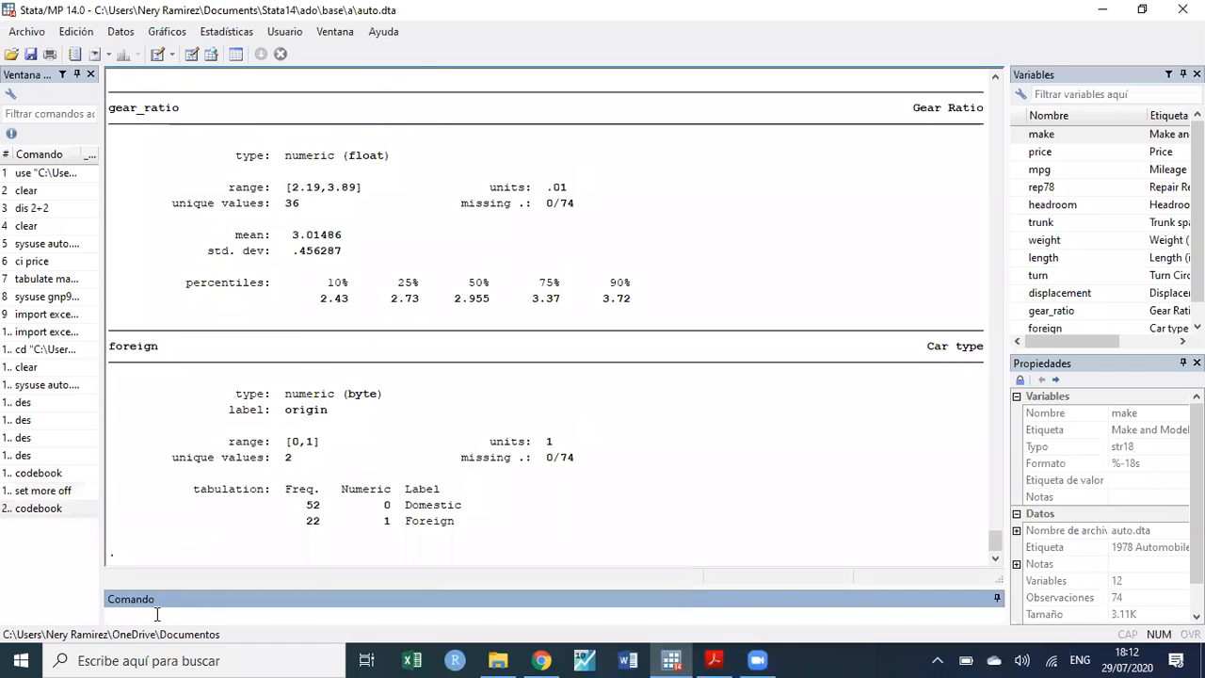
pyautogui.click(41, 492)
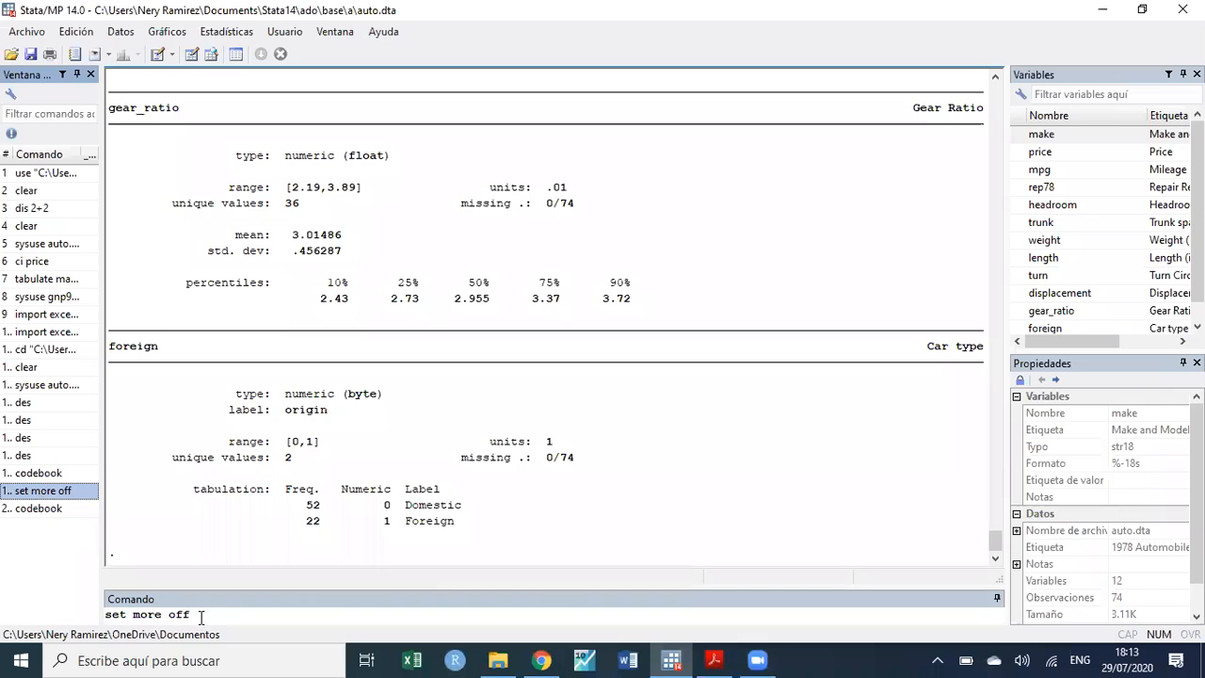
pyautogui.moveTo(193, 616); pyautogui.dragTo(108, 615)
pyautogui.press('BackSpace')
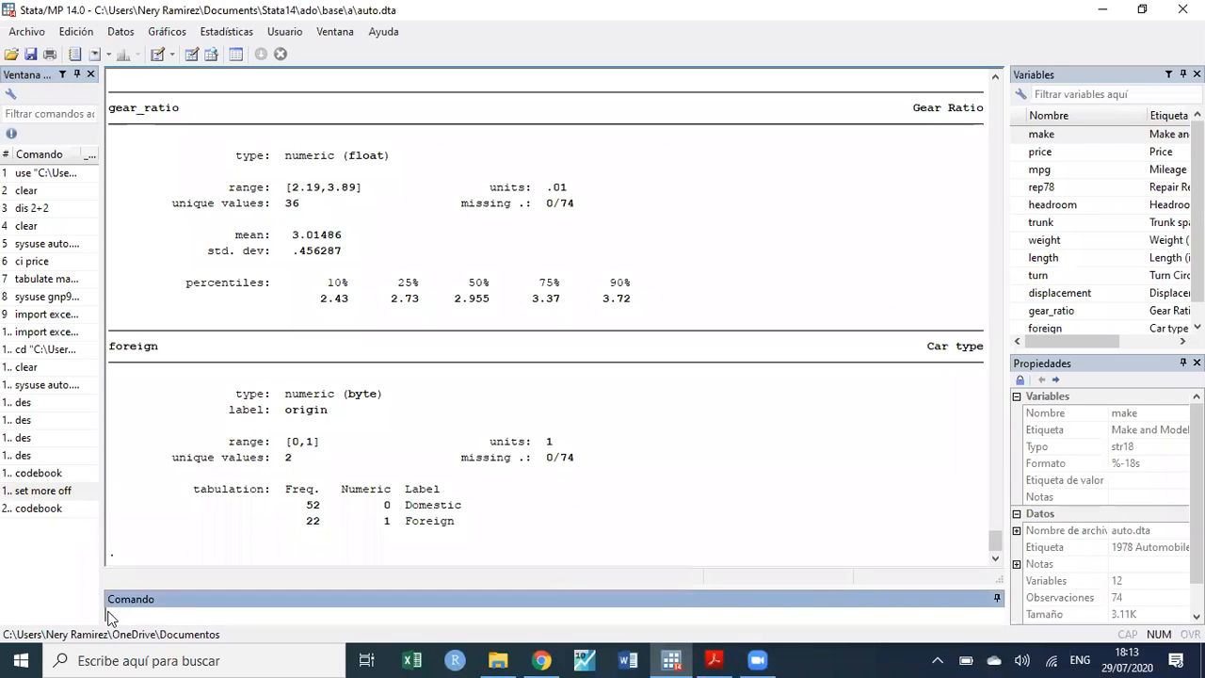
# - Place the Stata window beside the slides again and show slide 11 on logical, arithmetic and relational operators
pyautogui.hotkey('alt', 'Tab')
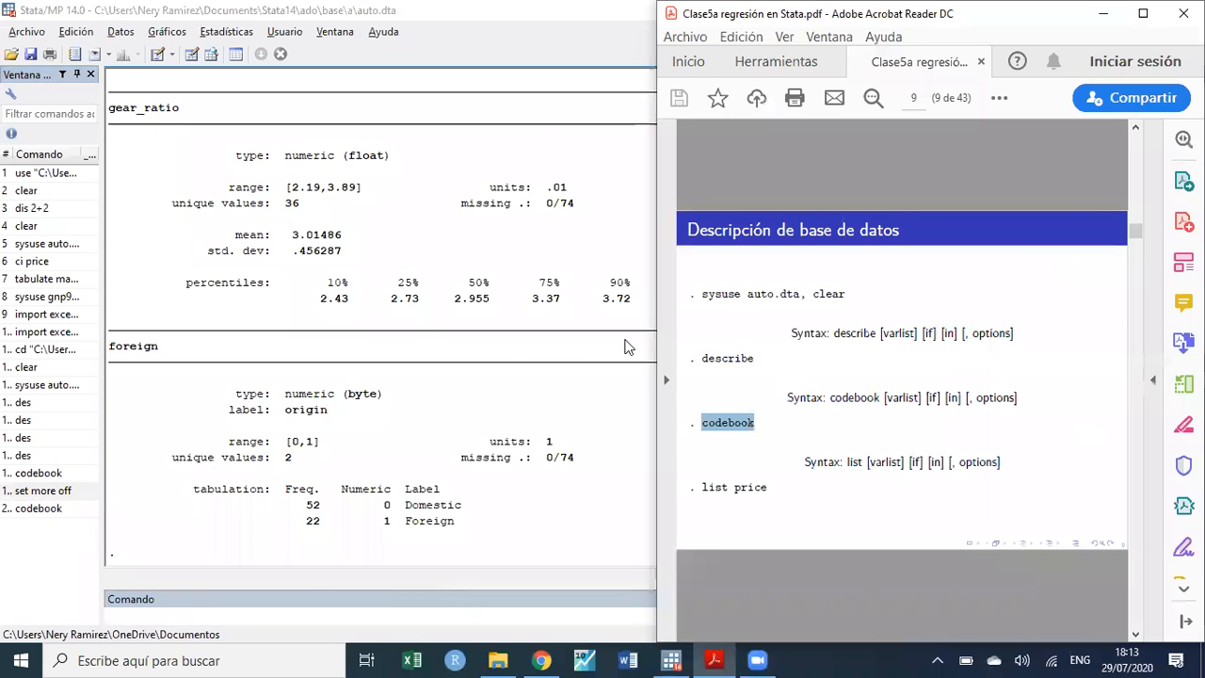
pyautogui.moveTo(117, 13); pyautogui.dragTo(1, 34)
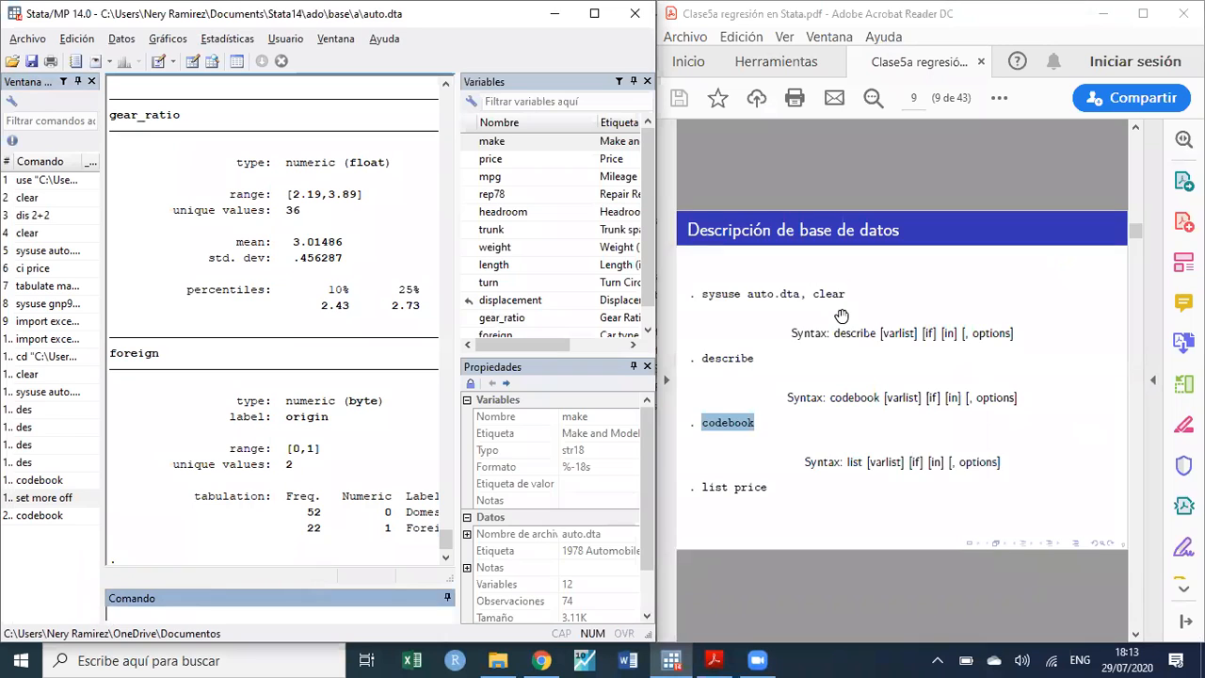
pyautogui.scroll(-4, 842, 317)
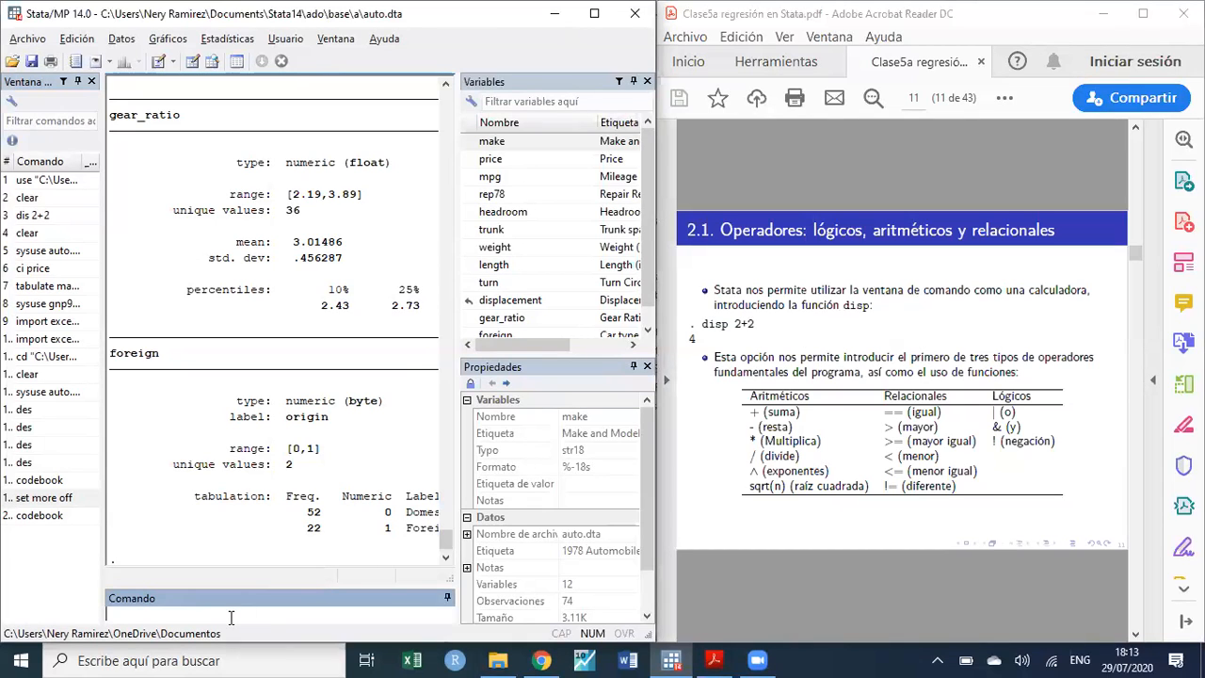
# - Run display 2+2 and try the expression 2+2 without the display command
pyautogui.write('dis play 2+2')
pyautogui.press('Return')
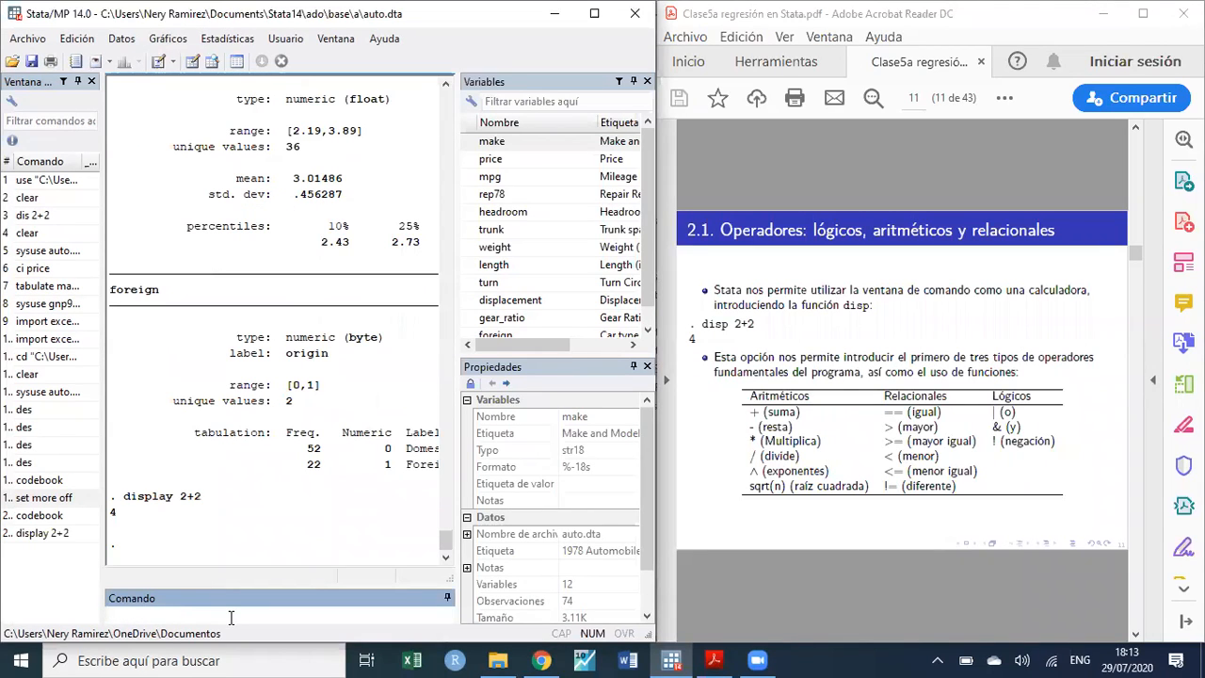
pyautogui.write('2+2')
pyautogui.press('Return')
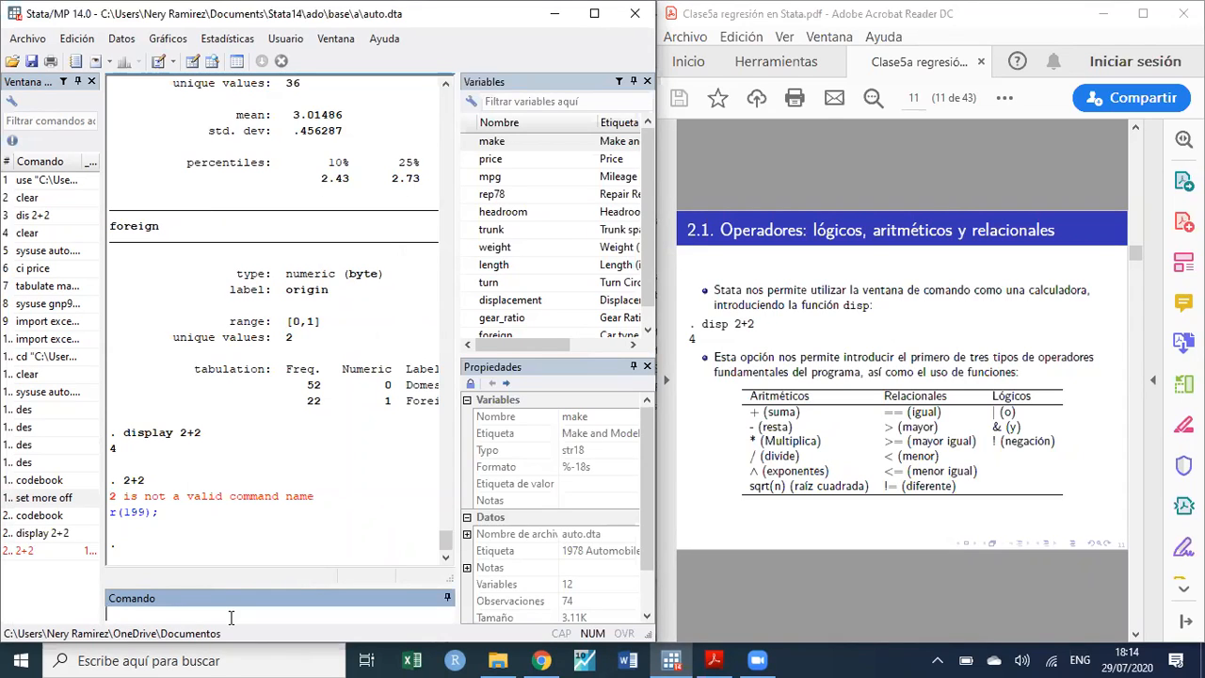
# - Calculate the subtraction 2-3 and the square root of 2 with dis 2-3 and dis sqrt(2)
pyautogui.write('dis 2-3')
pyautogui.press('Return')
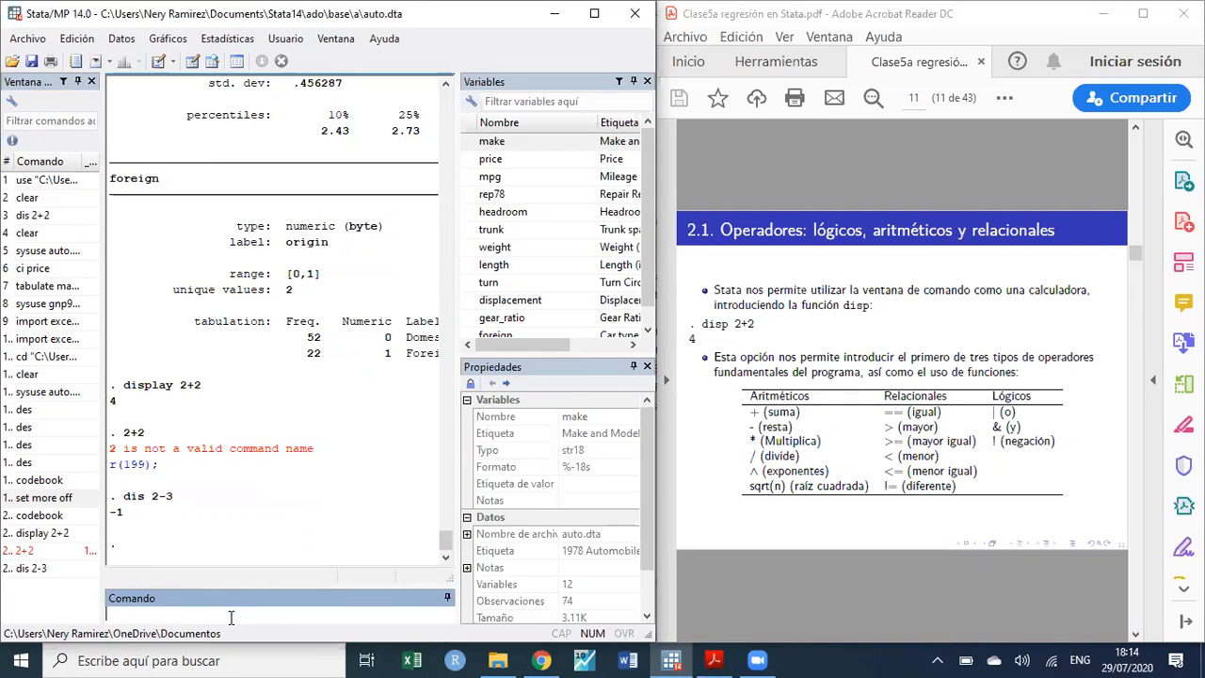
pyautogui.write('dis sqrt(2)')
pyautogui.press('Return')
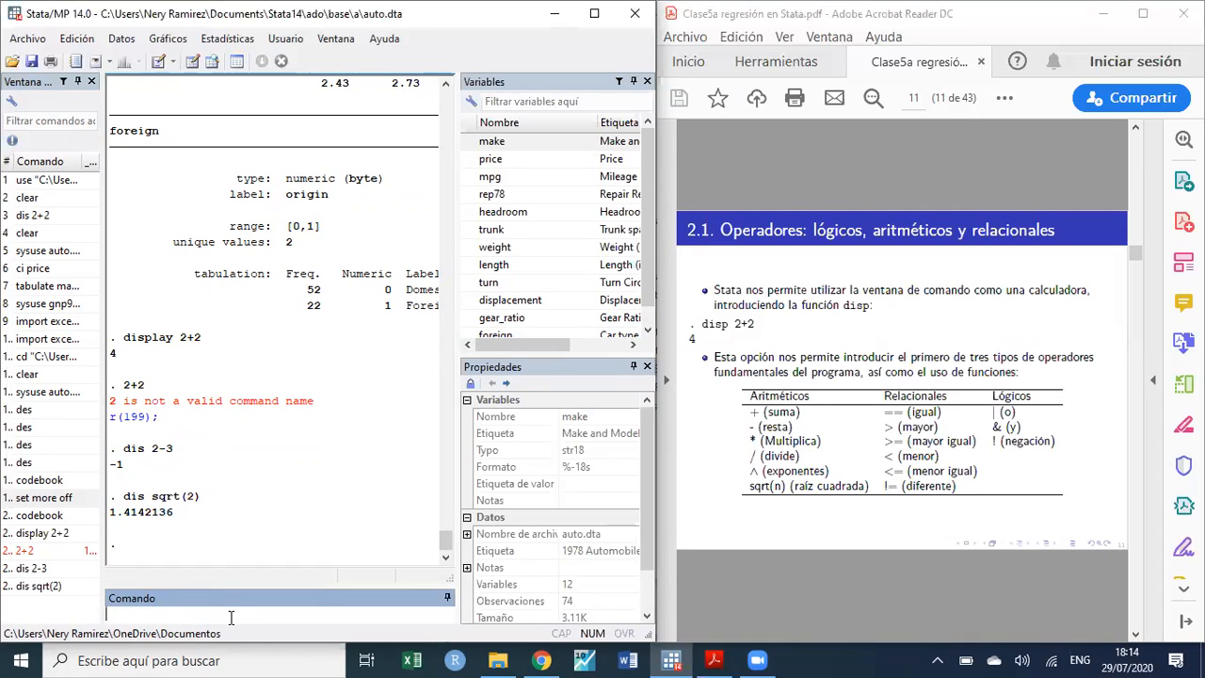
# - Test the greater-than operator by running dis 5>1 and dis 5>50
pyautogui.write('dis 5>1')
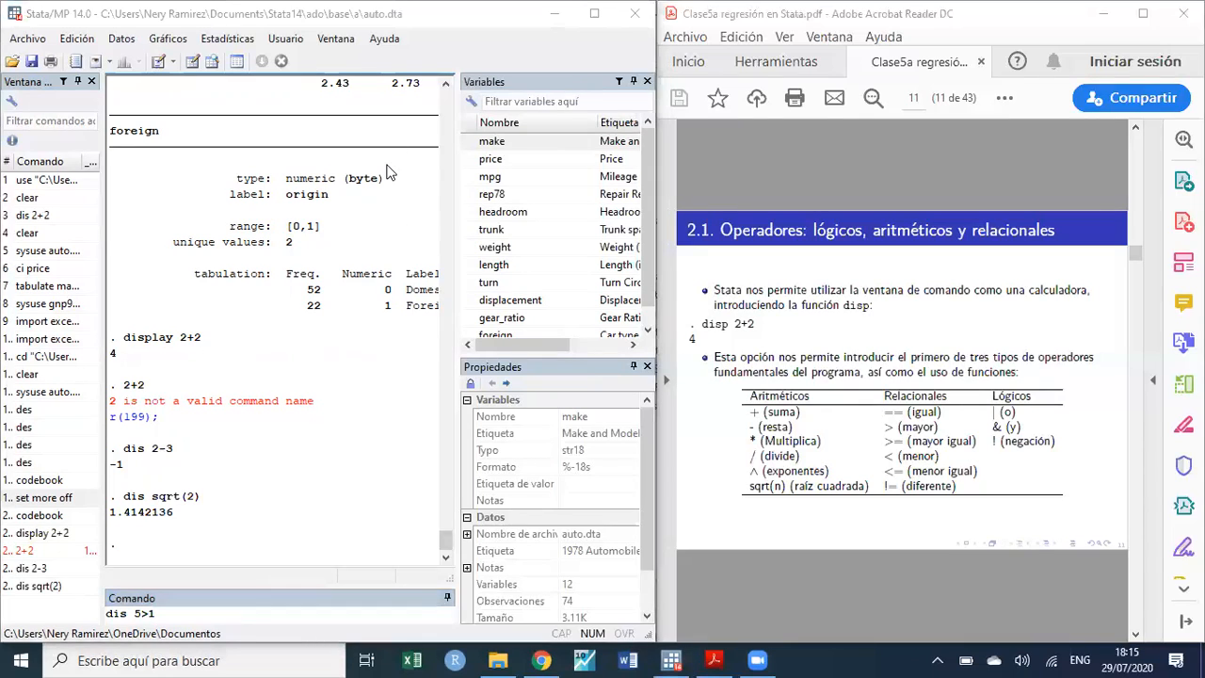
pyautogui.click(216, 620)
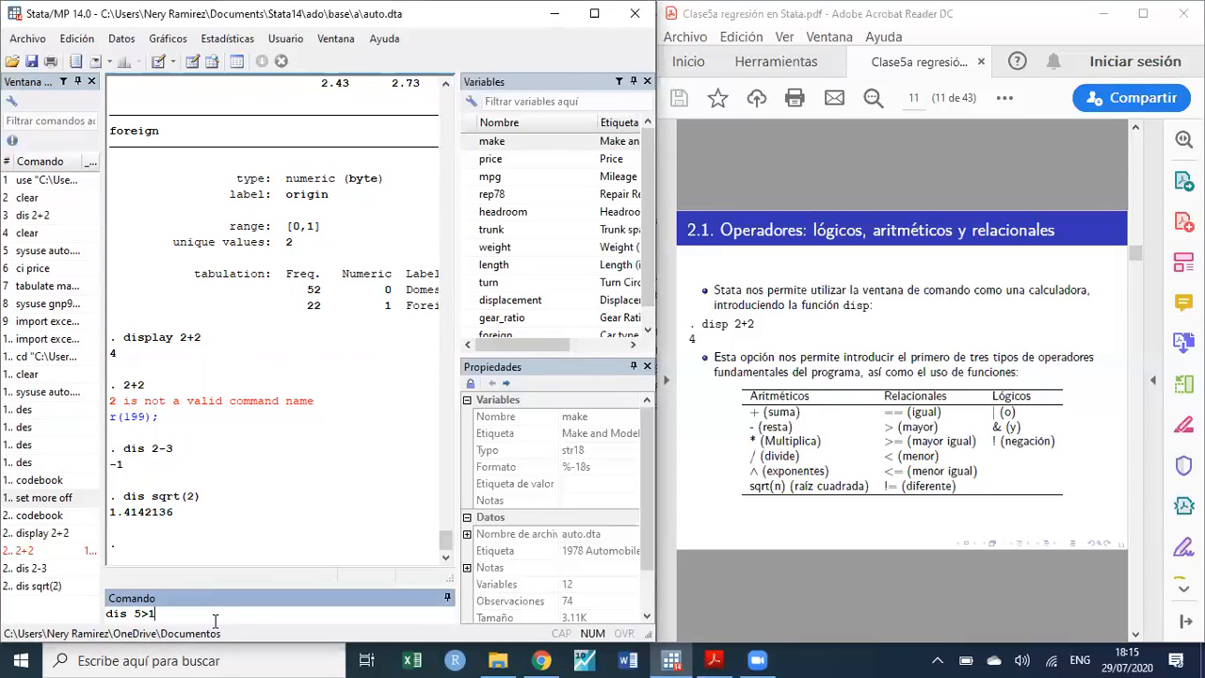
pyautogui.press('Return')
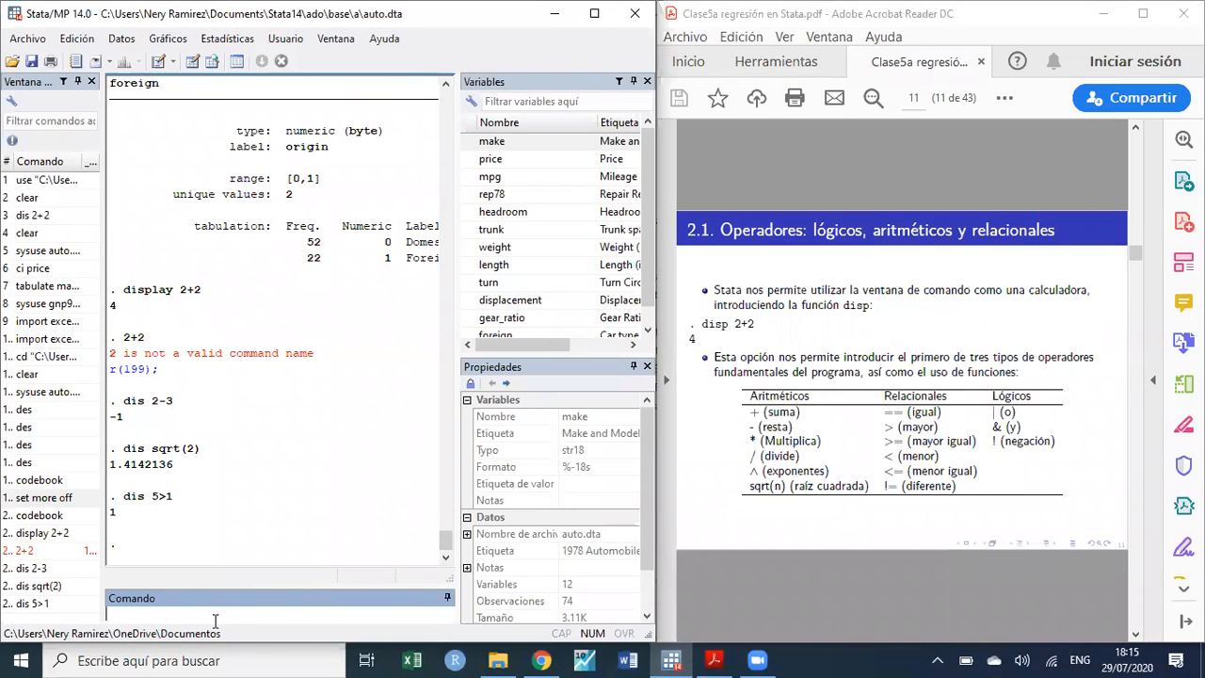
pyautogui.press('pageup')
pyautogui.press('BackSpace')
pyautogui.write('50')
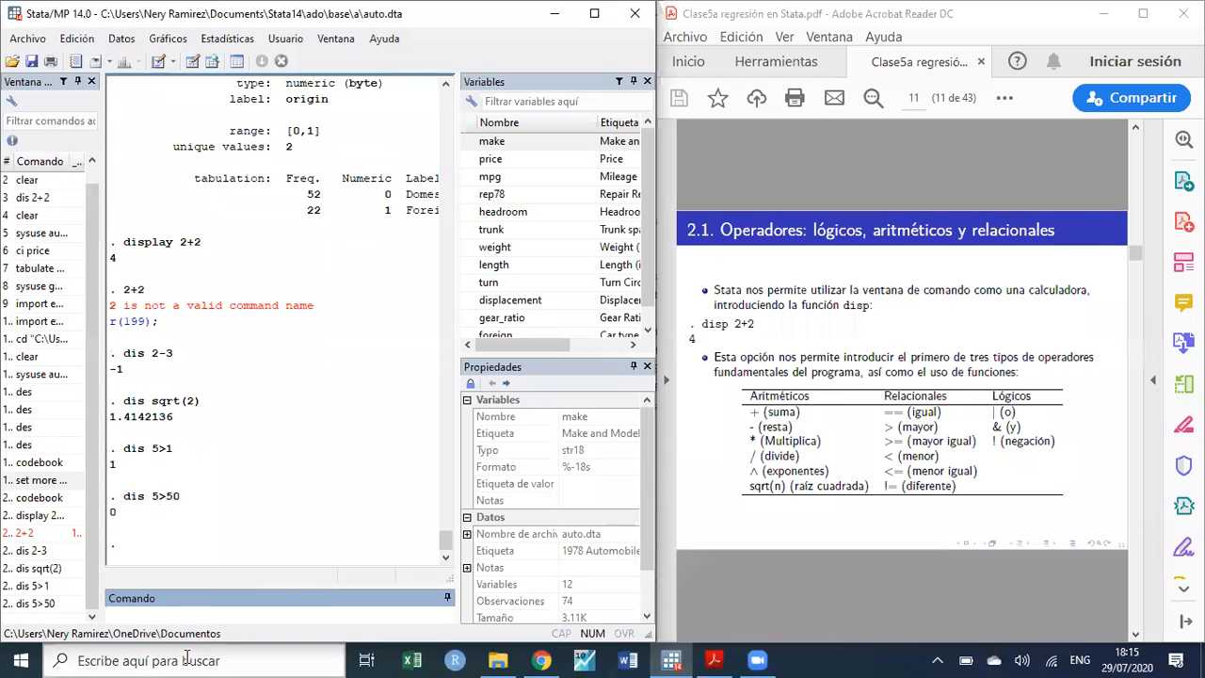
# - Recall the last comparison, change it to dis 5==5 and run it
pyautogui.press('pageup')
pyautogui.press('BackSpace')
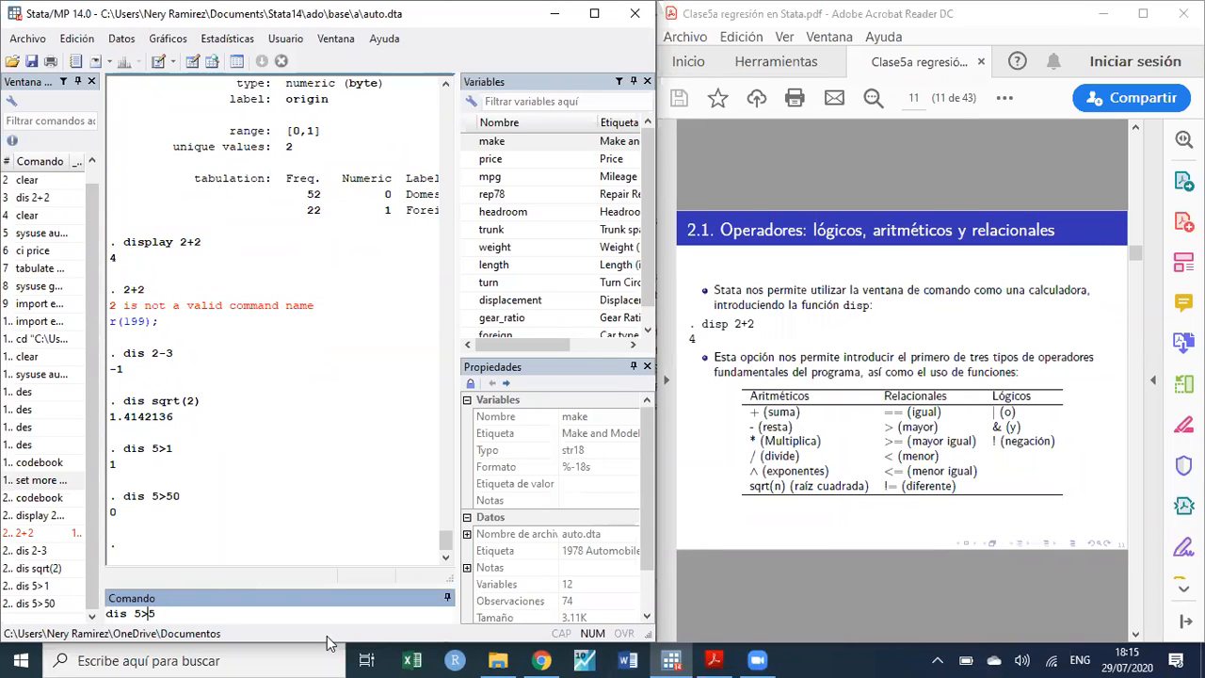
pyautogui.press('BackSpace')
pyautogui.write('==')
pyautogui.press('Return')
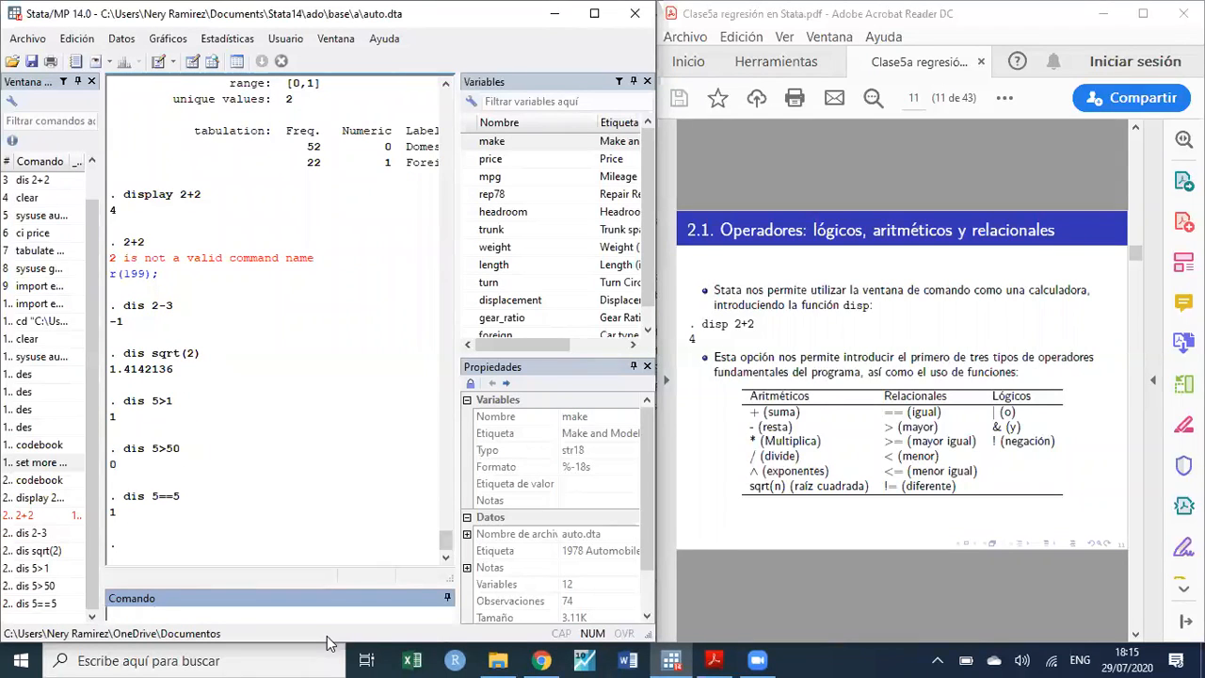
# - Recall the equality test, change it to the inequality dis 5!=5 and run it
pyautogui.press('pageup')
pyautogui.press('Left')
pyautogui.press('Left')
pyautogui.press('Left')
pyautogui.write('!')
pyautogui.press('Return')
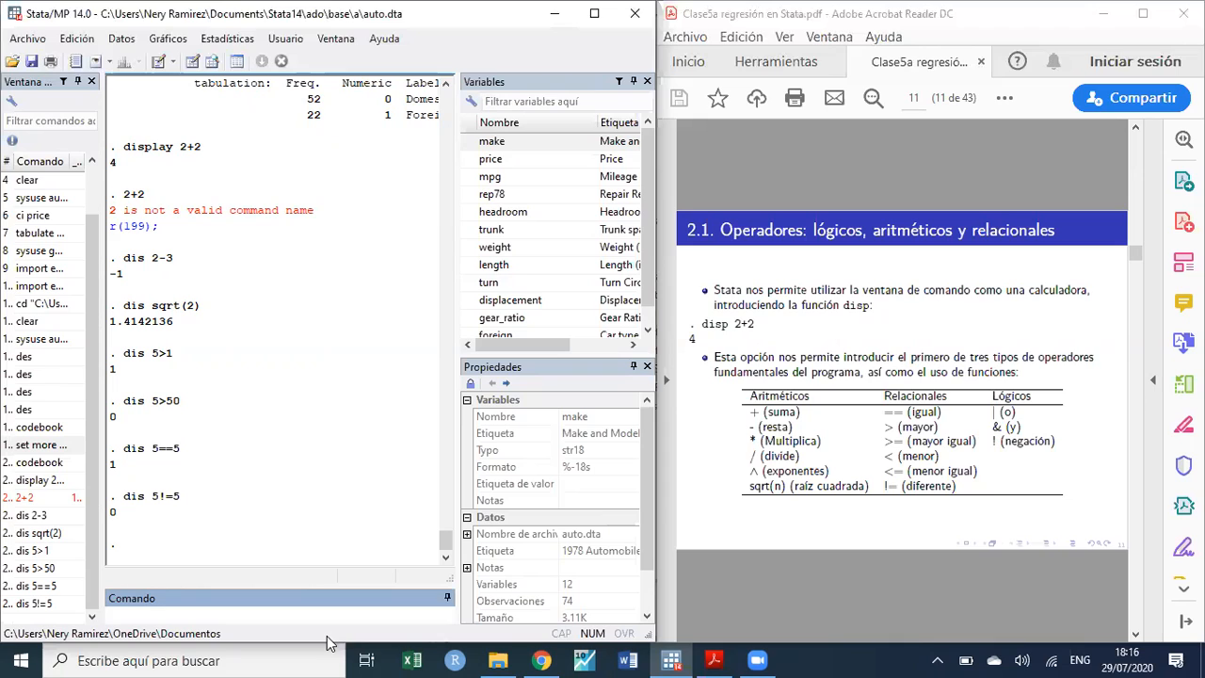
# - Enter the command dis 5==5 & 2>1 without running it
pyautogui.write('dis ')
pyautogui.write('5==1')
pyautogui.press('BackSpace')
pyautogui.press('BackSpace')
pyautogui.write('5 &')
pyautogui.hotkey('alt', 'space')
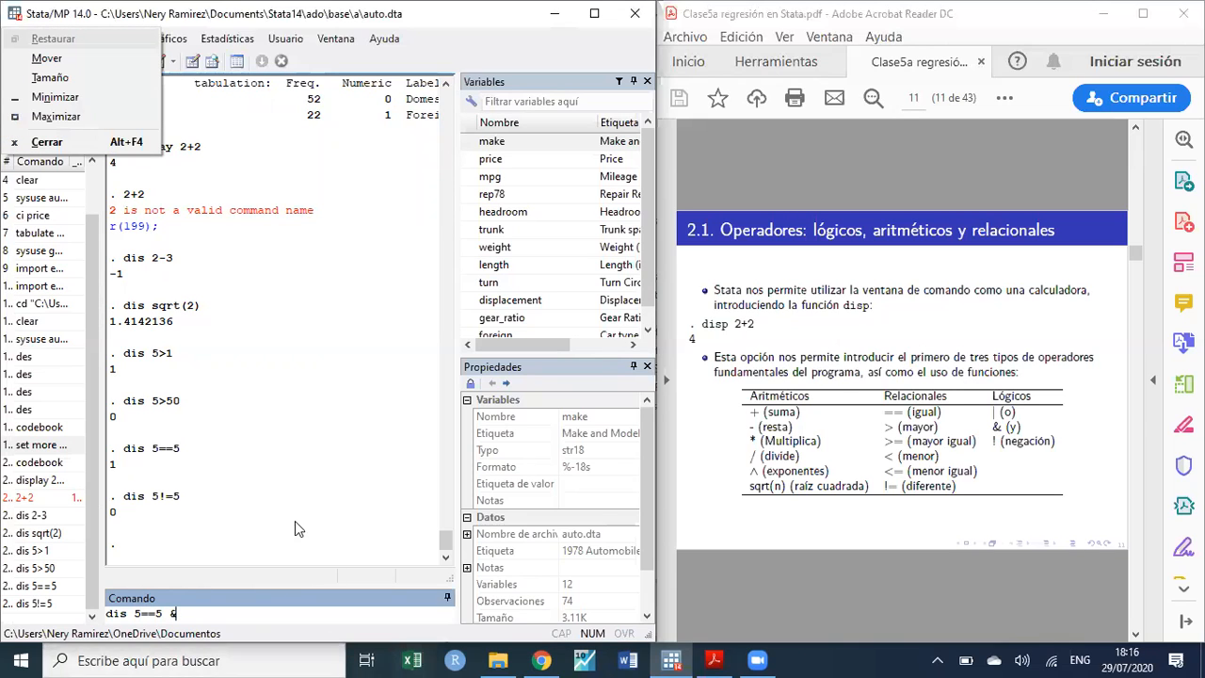
pyautogui.press('Escape')
pyautogui.write('2>')
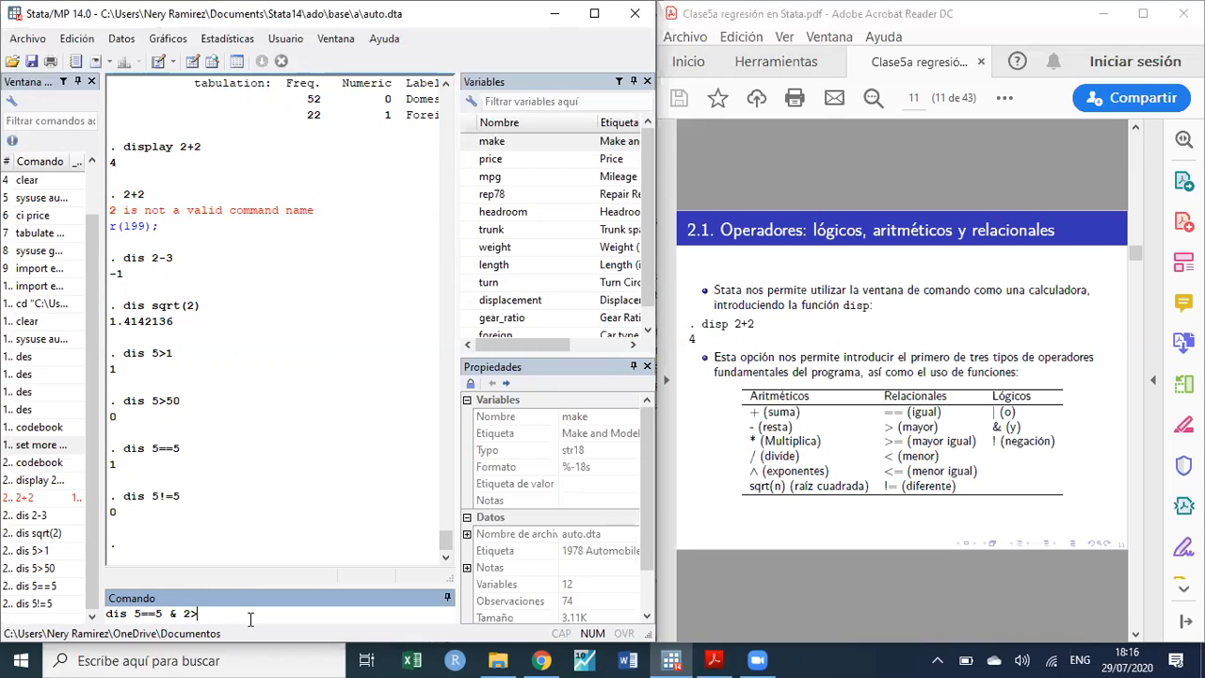
pyautogui.write('1')
# - Annotate the screen with two overlapping circles labelled A and B, write A∩B beneath them and shade their intersection
pyautogui.click(502, 34)
pyautogui.moveTo(394, 191)
pyautogui.mouseDown()
pyautogui.moveTo(317, 270)
pyautogui.moveTo(408, 201)
pyautogui.moveTo(369, 222)
pyautogui.moveTo(297, 377)
pyautogui.moveTo(299, 417)
pyautogui.mouseUp()
pyautogui.moveTo(318, 185)
pyautogui.mouseDown()
pyautogui.moveTo(314, 207)
pyautogui.moveTo(334, 192)
pyautogui.mouseUp()
pyautogui.moveTo(521, 163)
pyautogui.mouseDown()
pyautogui.moveTo(420, 385)
pyautogui.moveTo(563, 203)
pyautogui.moveTo(475, 189)
pyautogui.mouseUp()
pyautogui.moveTo(443, 187)
pyautogui.mouseDown()
pyautogui.moveTo(443, 158)
pyautogui.moveTo(458, 149)
pyautogui.moveTo(447, 193)
pyautogui.mouseUp()
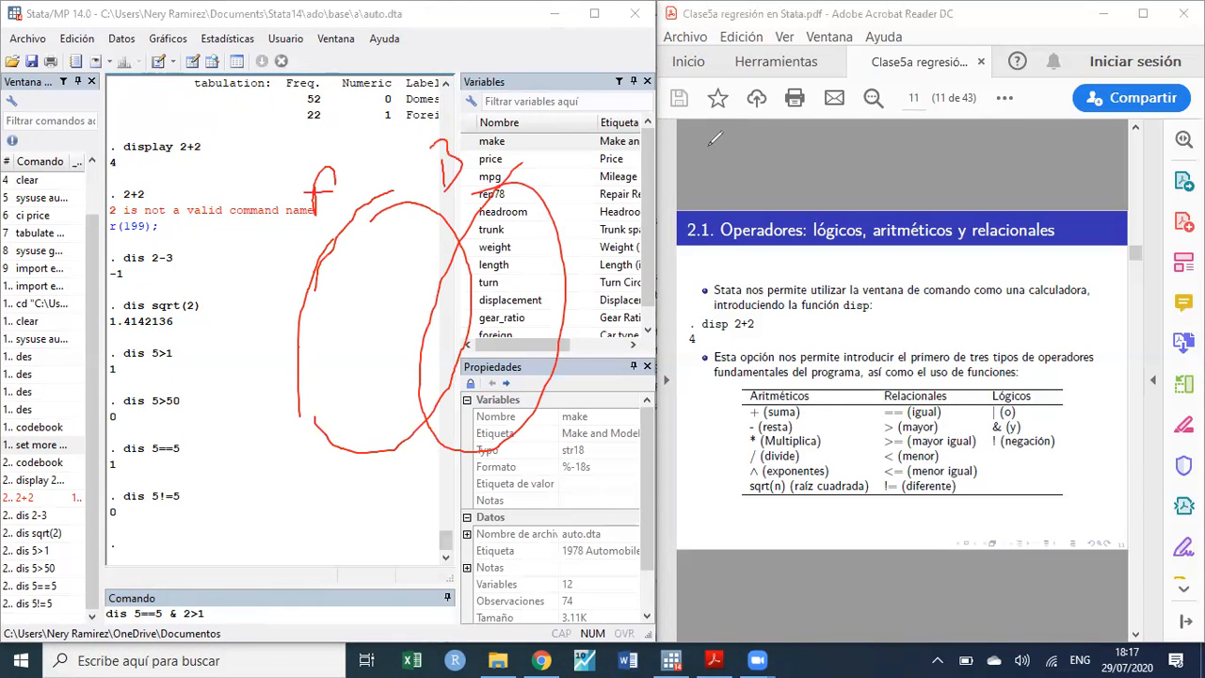
pyautogui.moveTo(343, 557)
pyautogui.mouseDown()
pyautogui.moveTo(343, 537)
pyautogui.moveTo(373, 560)
pyautogui.mouseUp()
pyautogui.moveTo(345, 542)
pyautogui.mouseDown()
pyautogui.moveTo(390, 522)
pyautogui.moveTo(425, 553)
pyautogui.mouseUp()
pyautogui.moveTo(442, 521)
pyautogui.mouseDown()
pyautogui.moveTo(445, 557)
pyautogui.moveTo(469, 524)
pyautogui.moveTo(459, 554)
pyautogui.mouseUp()
pyautogui.moveTo(467, 256)
pyautogui.mouseDown()
pyautogui.moveTo(421, 331)
pyautogui.moveTo(433, 356)
pyautogui.moveTo(414, 422)
pyautogui.mouseUp()
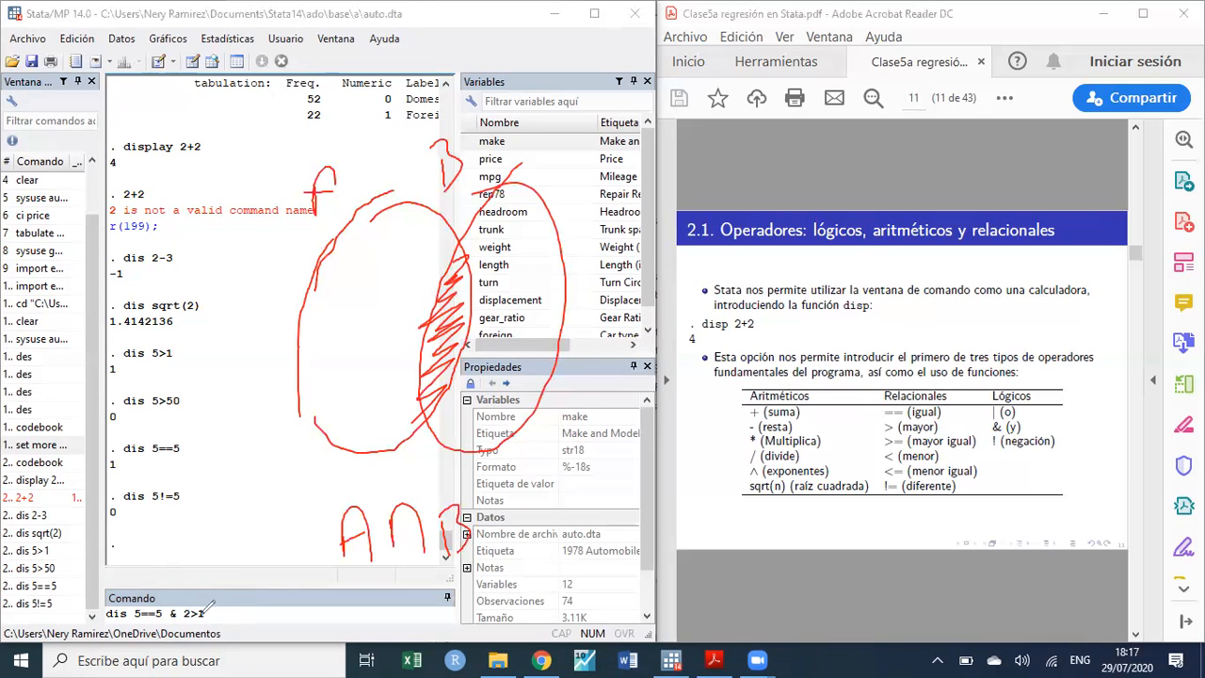
# - Clear the drawn annotations and run the entered command dis 5==5 & 2>1
pyautogui.click(911, 122)
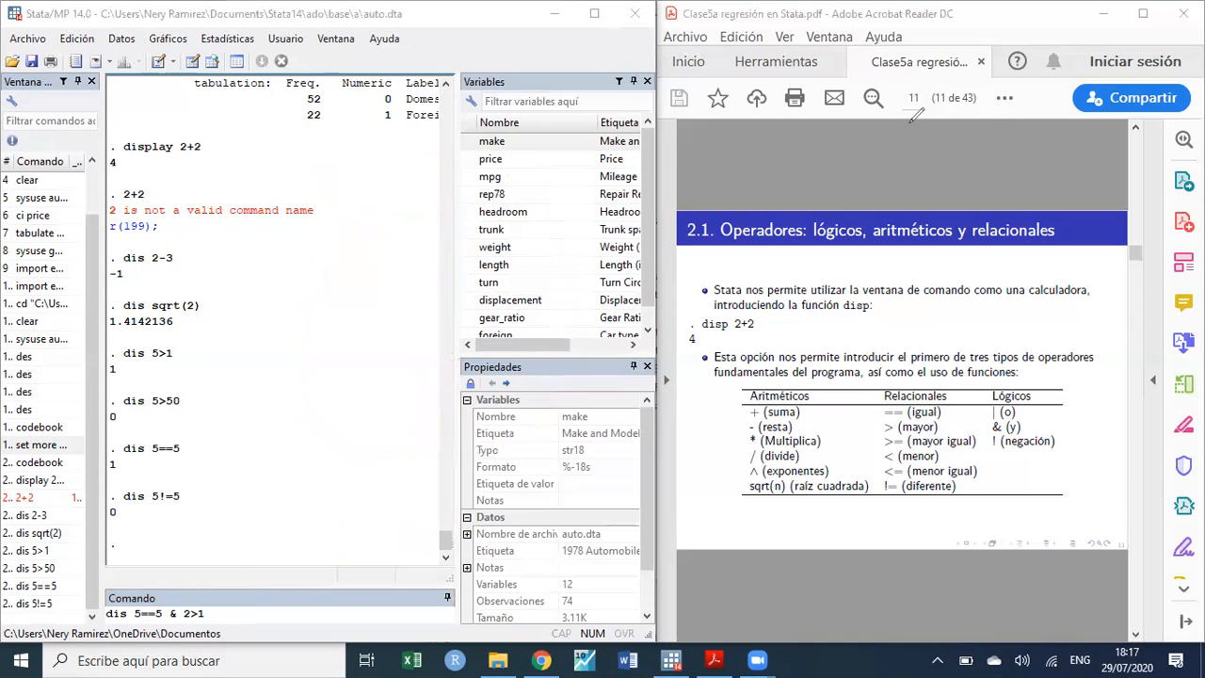
pyautogui.click(234, 613)
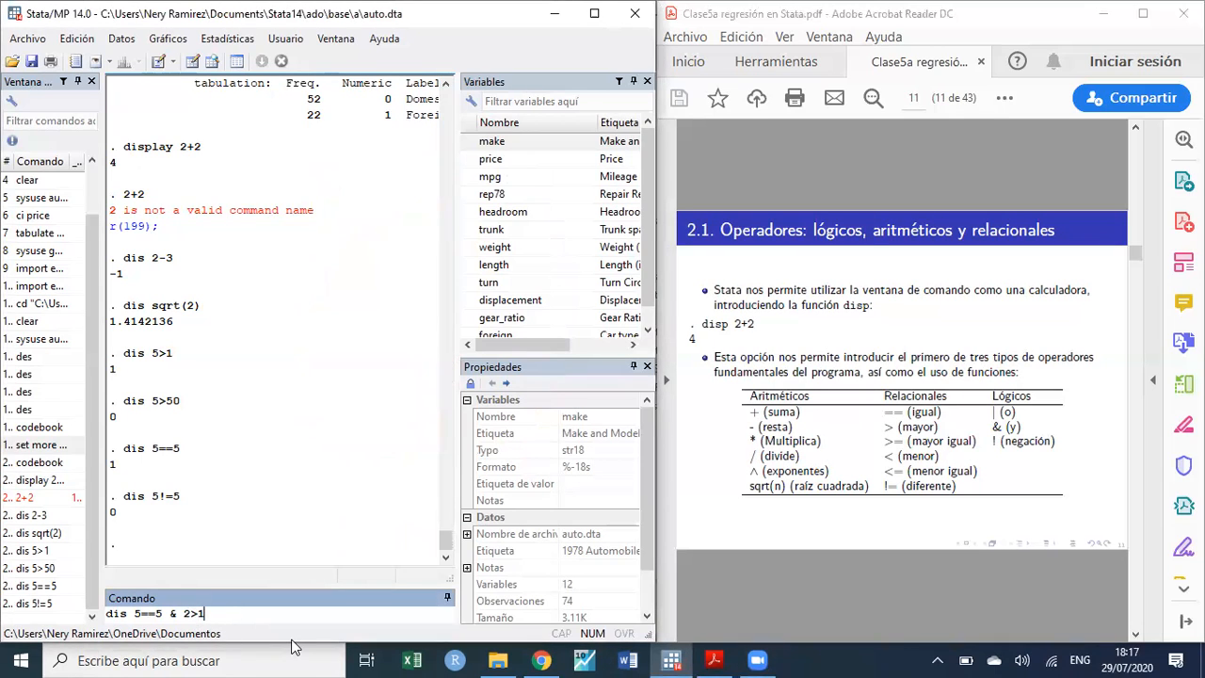
pyautogui.press('Return')
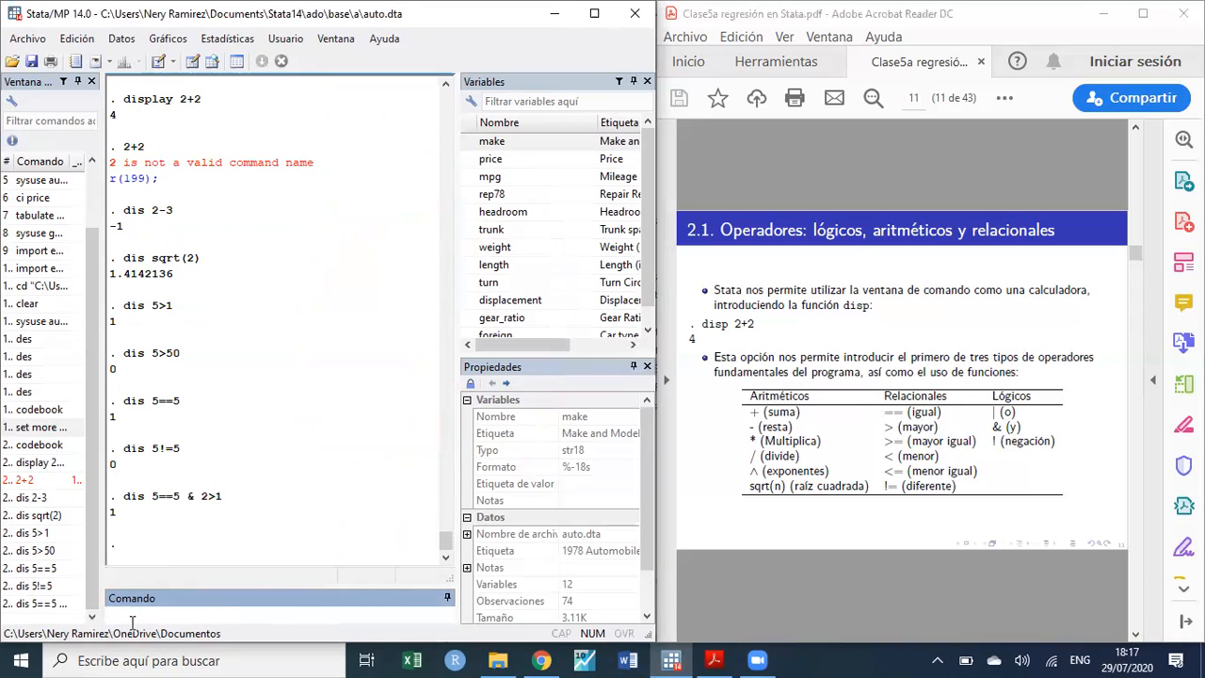
# - Recall the last logical test, change its second condition so it reads dis 5==5 & 2>9 and run it
pyautogui.press('Up')
pyautogui.press('BackSpace')
pyautogui.write('1')
pyautogui.press('BackSpace')
pyautogui.write('9')
pyautogui.press('Return')
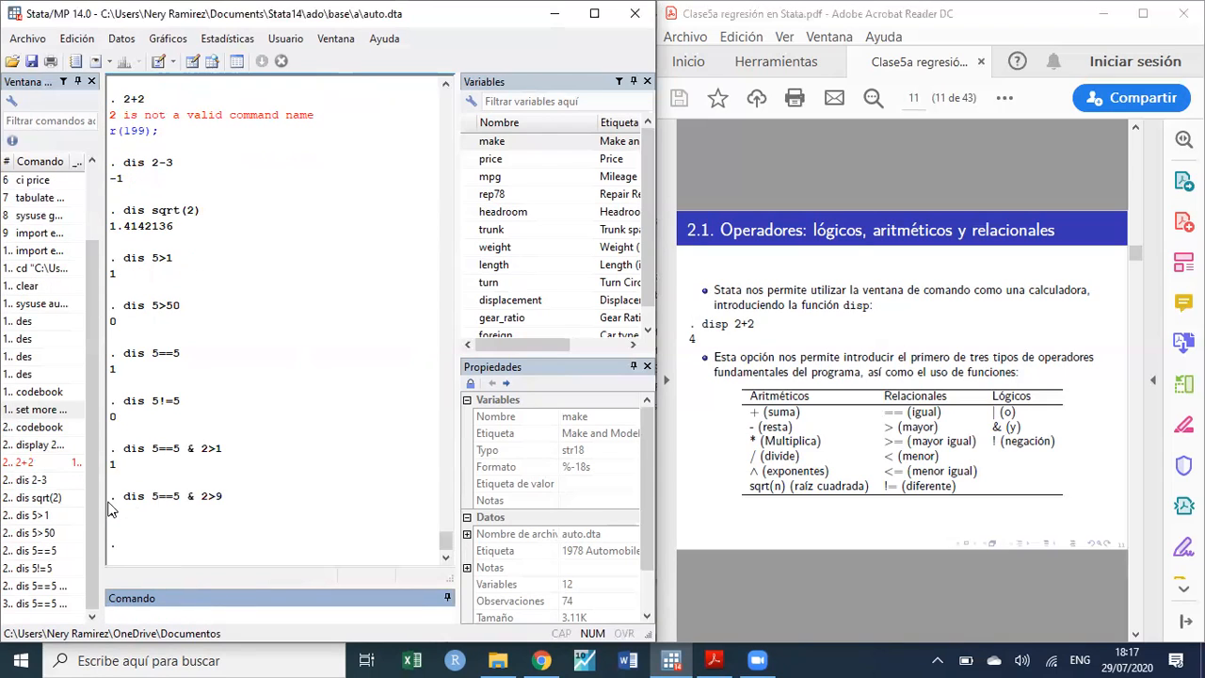
# - Recall the last command and replace its & operator with |, leaving dis 5==5 | 2>9 entered without running it
pyautogui.press('pageup')
pyautogui.doubleClick(171, 613)
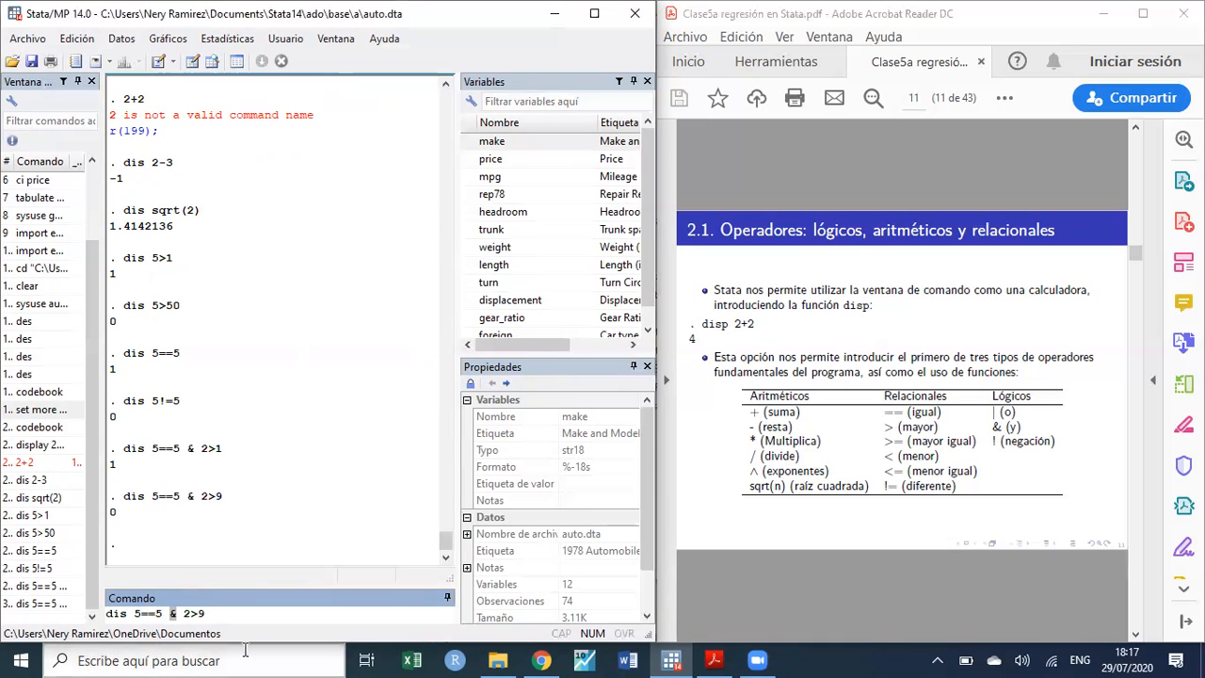
pyautogui.write('|')
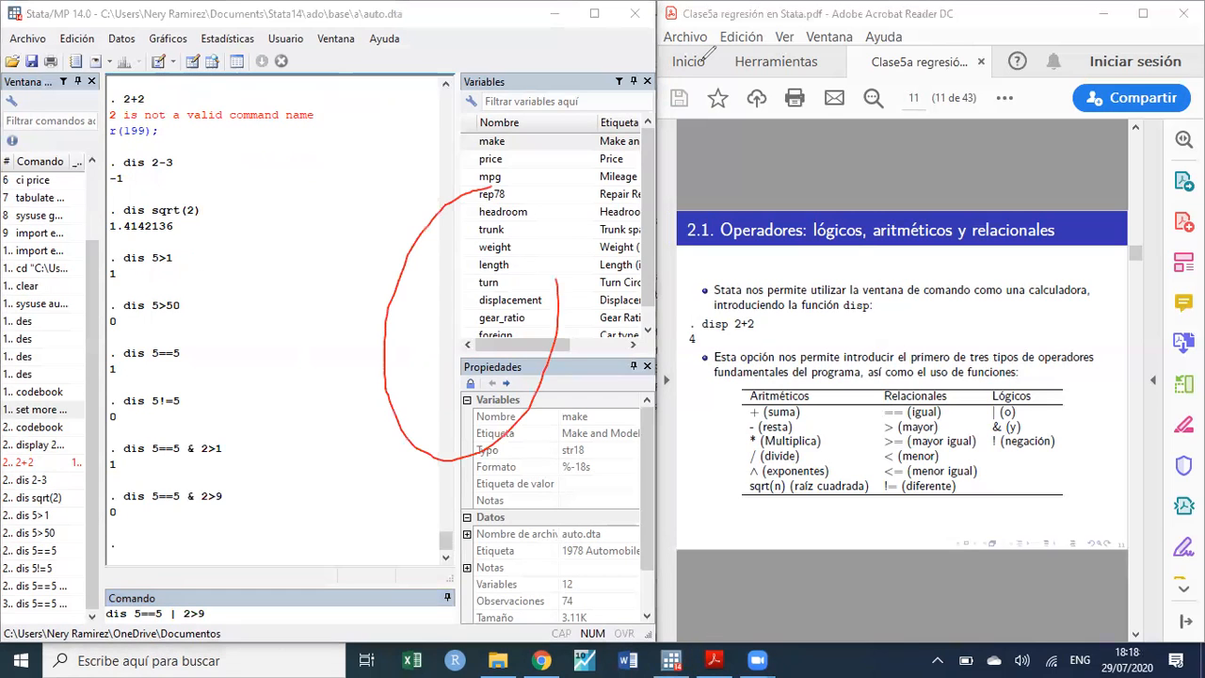
# - Annotate the screen with two overlapping circles, shade both entirely and write A∪B beneath them
pyautogui.moveTo(557, 283); pyautogui.dragTo(430, 227)
pyautogui.moveTo(632, 174)
pyautogui.mouseDown()
pyautogui.moveTo(651, 336)
pyautogui.moveTo(605, 215)
pyautogui.mouseUp()
pyautogui.moveTo(400, 317); pyautogui.dragTo(552, 192)
pyautogui.moveTo(428, 373); pyautogui.dragTo(654, 209)
pyautogui.moveTo(445, 408); pyautogui.dragTo(619, 284)
pyautogui.moveTo(489, 418); pyautogui.dragTo(633, 330)
pyautogui.moveTo(544, 420); pyautogui.dragTo(616, 371)
pyautogui.moveTo(437, 542)
pyautogui.mouseDown()
pyautogui.moveTo(478, 531)
pyautogui.moveTo(483, 570)
pyautogui.mouseUp()
pyautogui.moveTo(444, 563)
pyautogui.mouseDown()
pyautogui.moveTo(542, 524)
pyautogui.moveTo(584, 578)
pyautogui.mouseUp()
pyautogui.moveTo(581, 514)
pyautogui.mouseDown()
pyautogui.moveTo(614, 509)
pyautogui.moveTo(591, 590)
pyautogui.mouseUp()
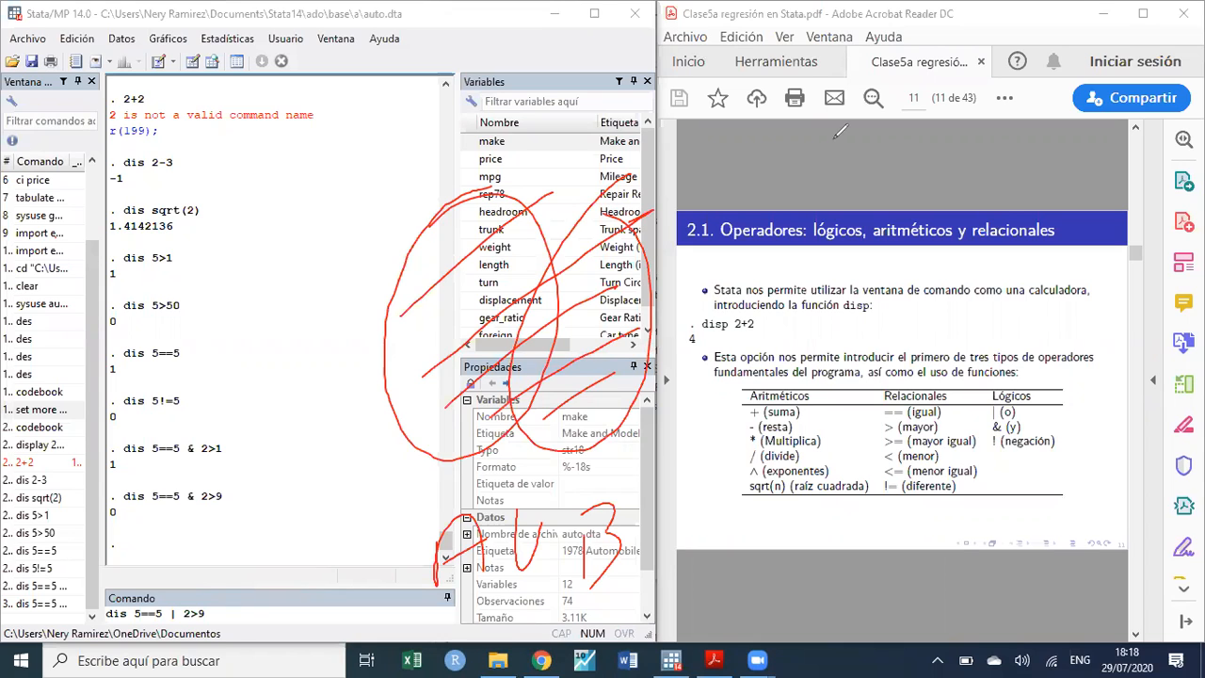
# - Clear the drawn union annotations and run the entered command dis 5==5 | 2>9
pyautogui.press('e')
pyautogui.click(882, 137)
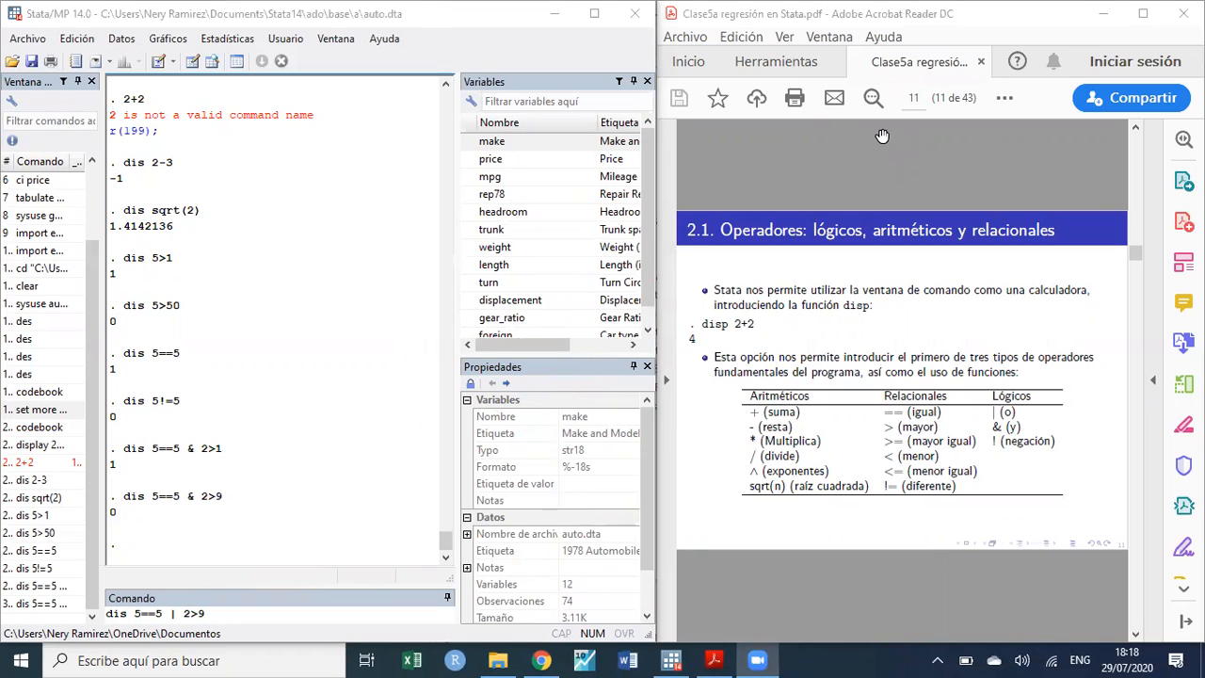
pyautogui.click(219, 621)
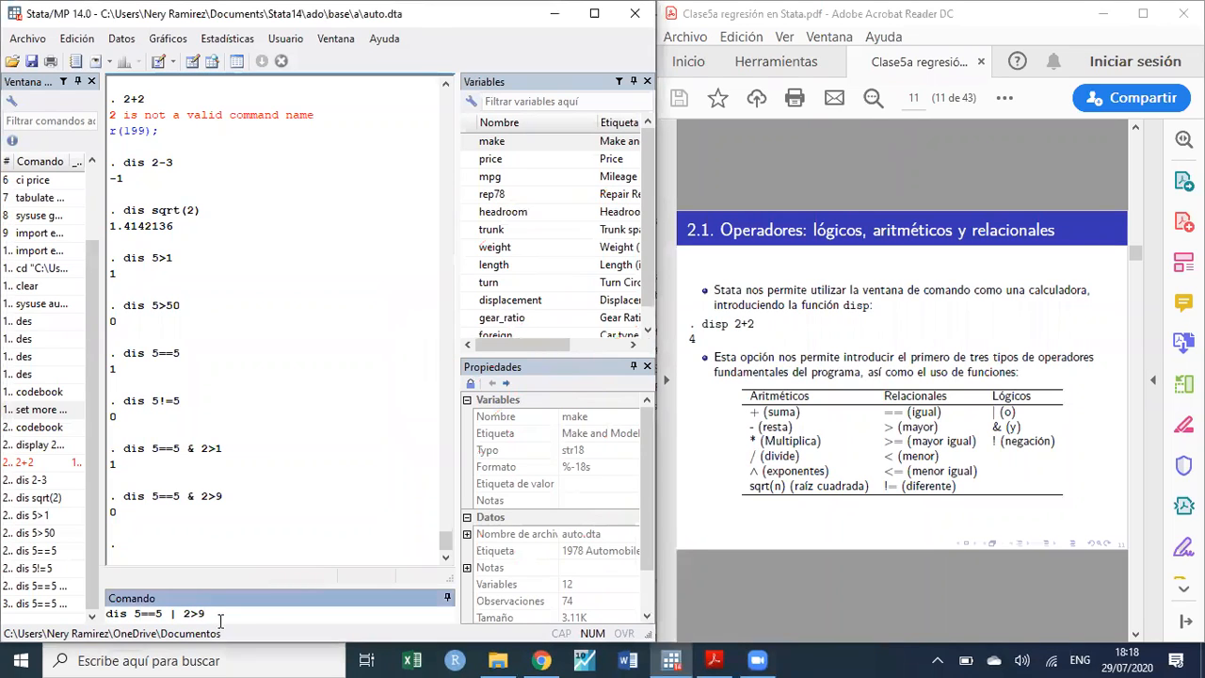
pyautogui.press('Return')
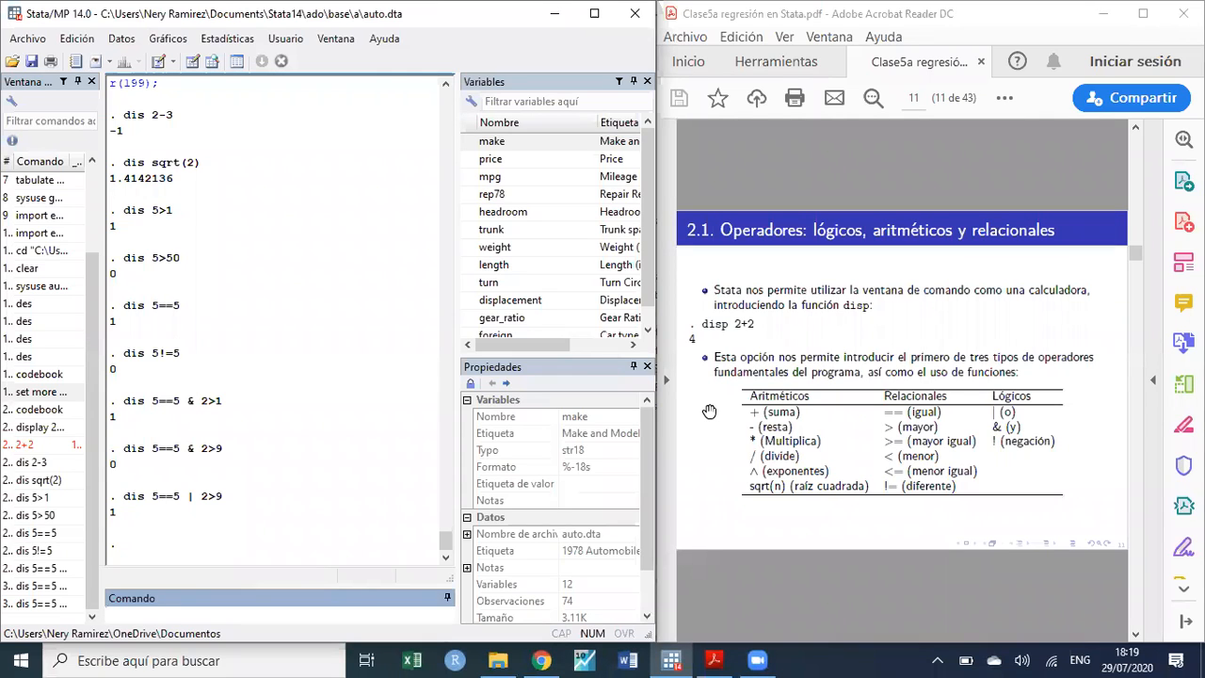
# - Advance the slides to the nested function examples and highlight sqrt(2)+log(5) and sqrt(log(5))
pyautogui.scroll(-1, 764, 345)
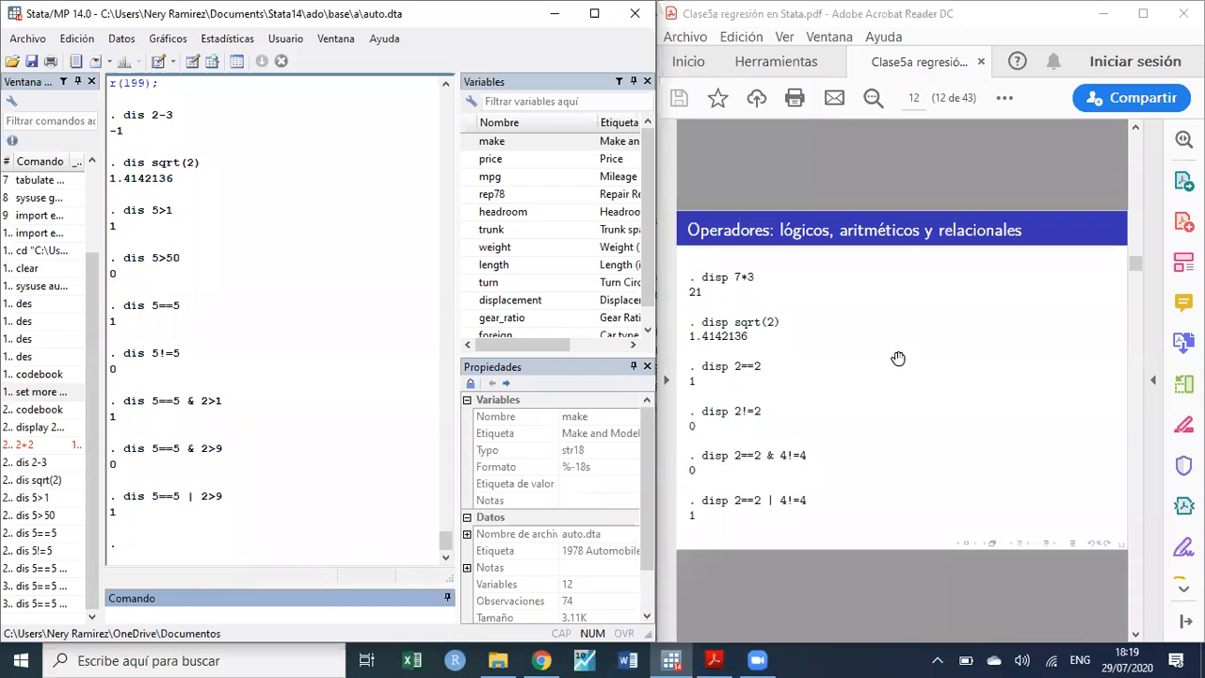
pyautogui.scroll(-1, 898, 358)
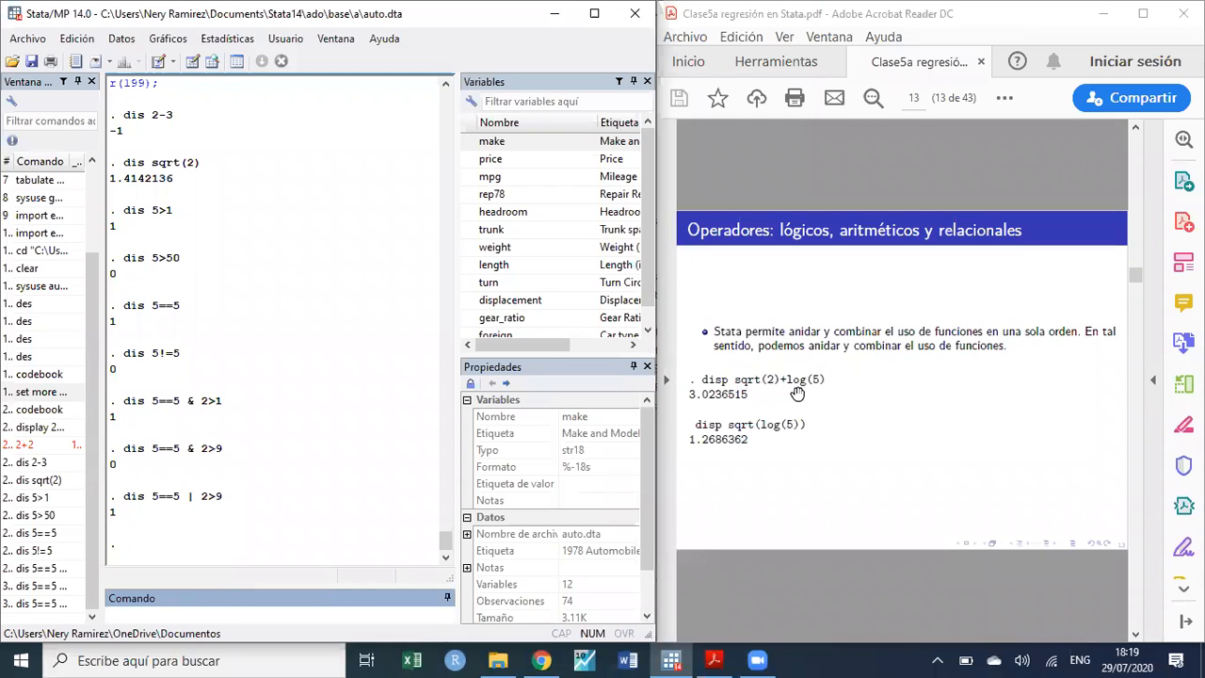
pyautogui.click(740, 432)
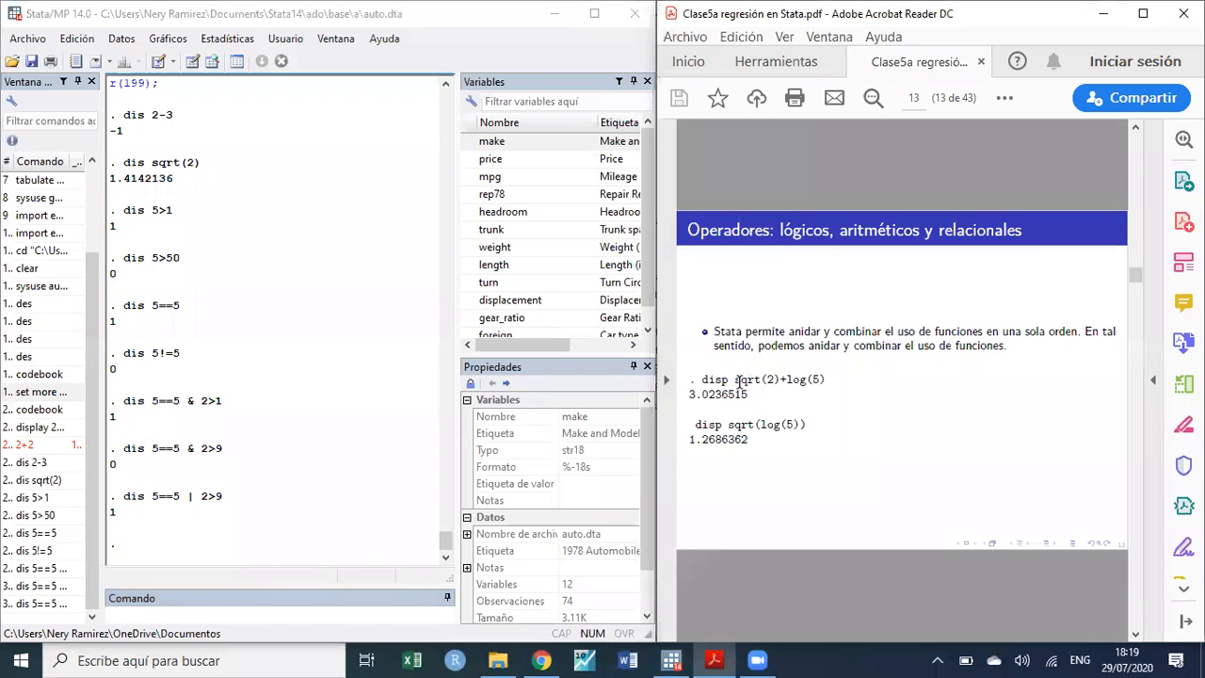
pyautogui.moveTo(735, 380); pyautogui.dragTo(825, 381)
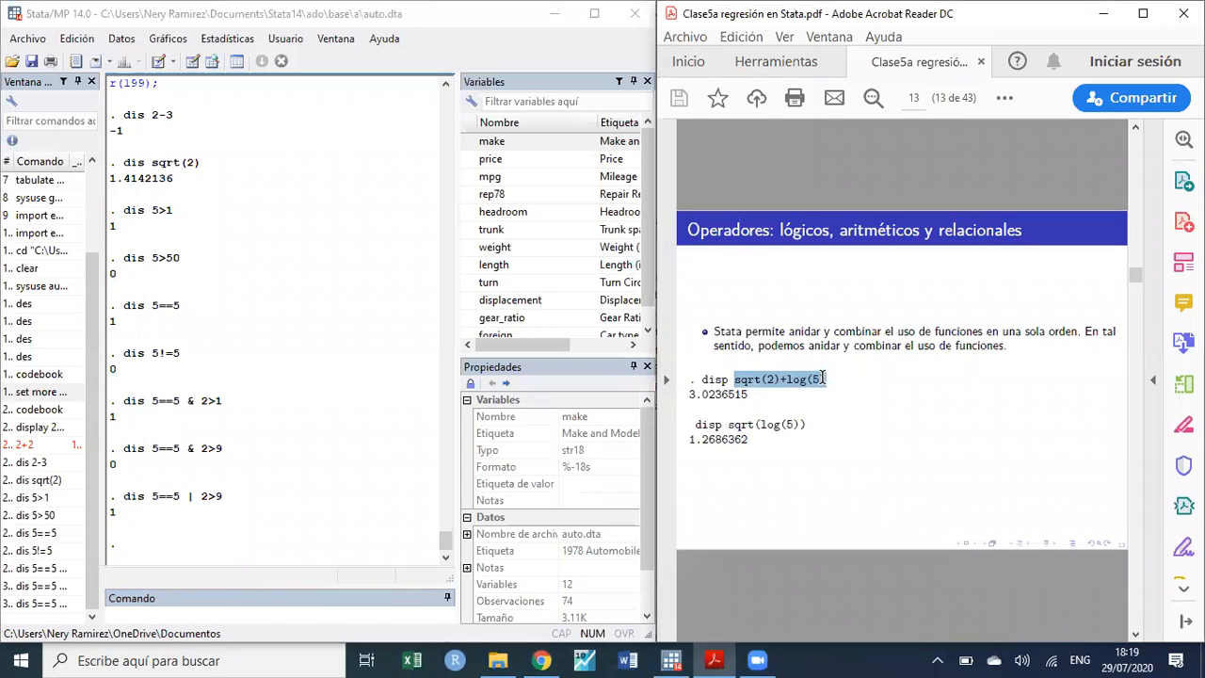
pyautogui.moveTo(729, 424); pyautogui.dragTo(794, 418)
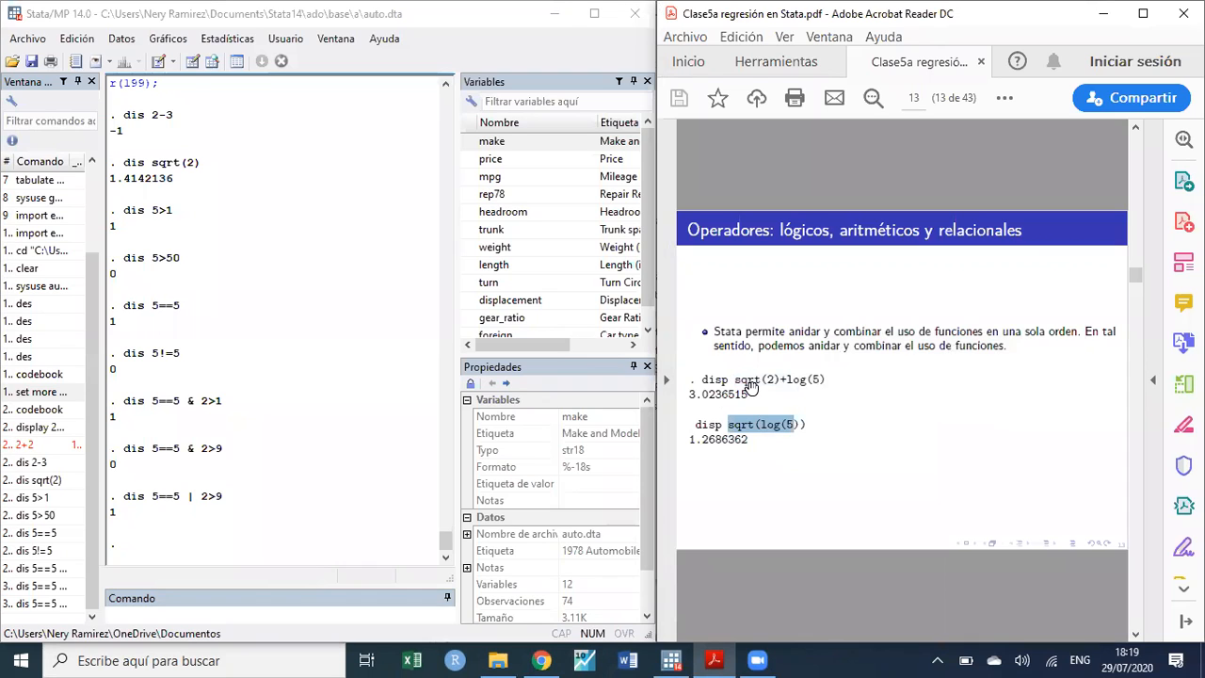
# - Show the 2.2 Sintaxis slide, glancing ahead at the syntax examples slide and returning
pyautogui.scroll(-1, 752, 388)
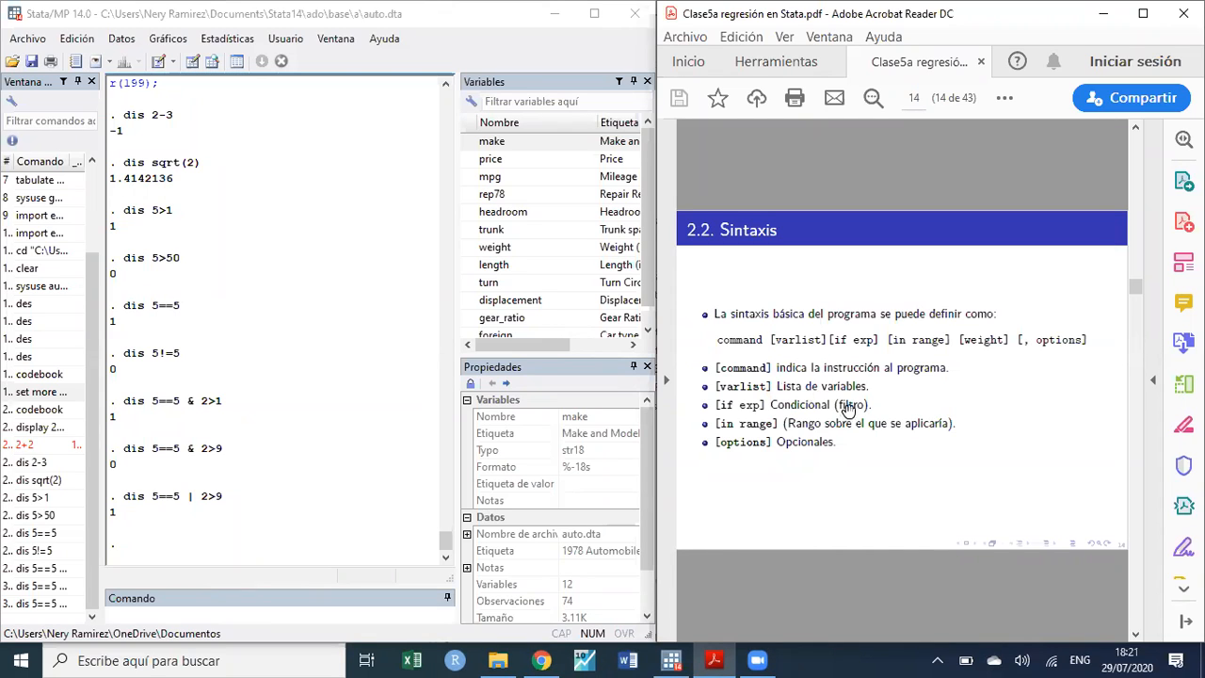
pyautogui.scroll(-1, 867, 410)
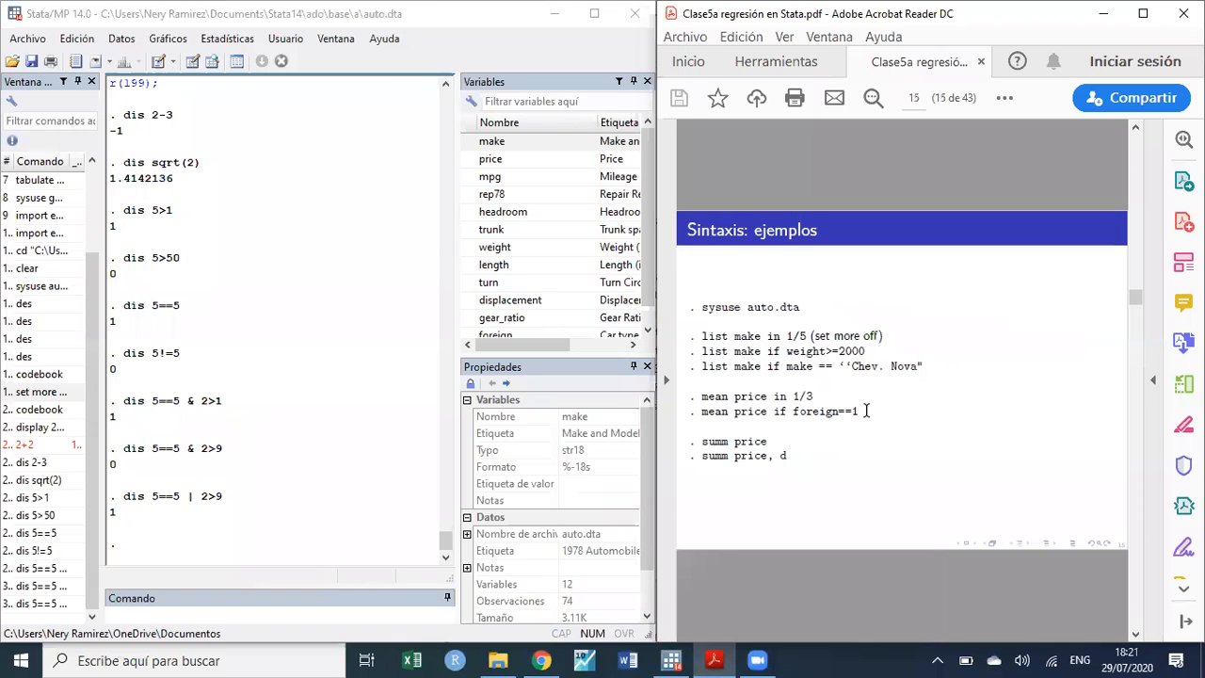
pyautogui.scroll(1, 866, 410)
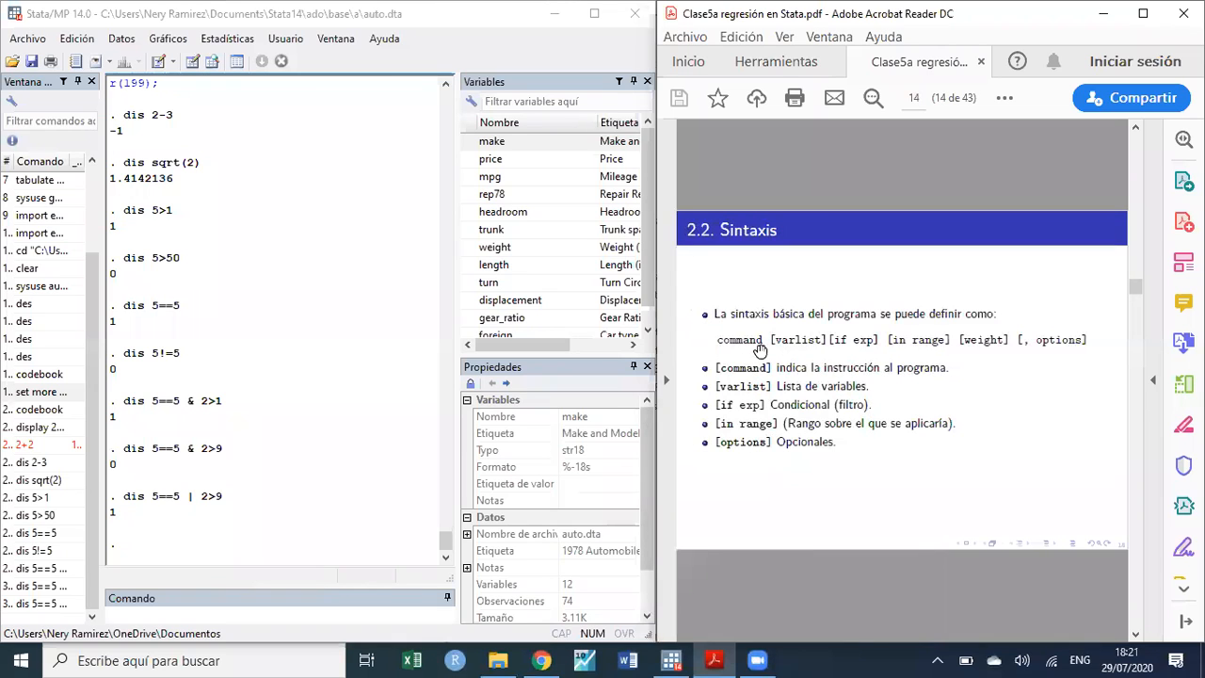
# - List all observations of the dataset with list, and only the price variable with list price
pyautogui.click(245, 613)
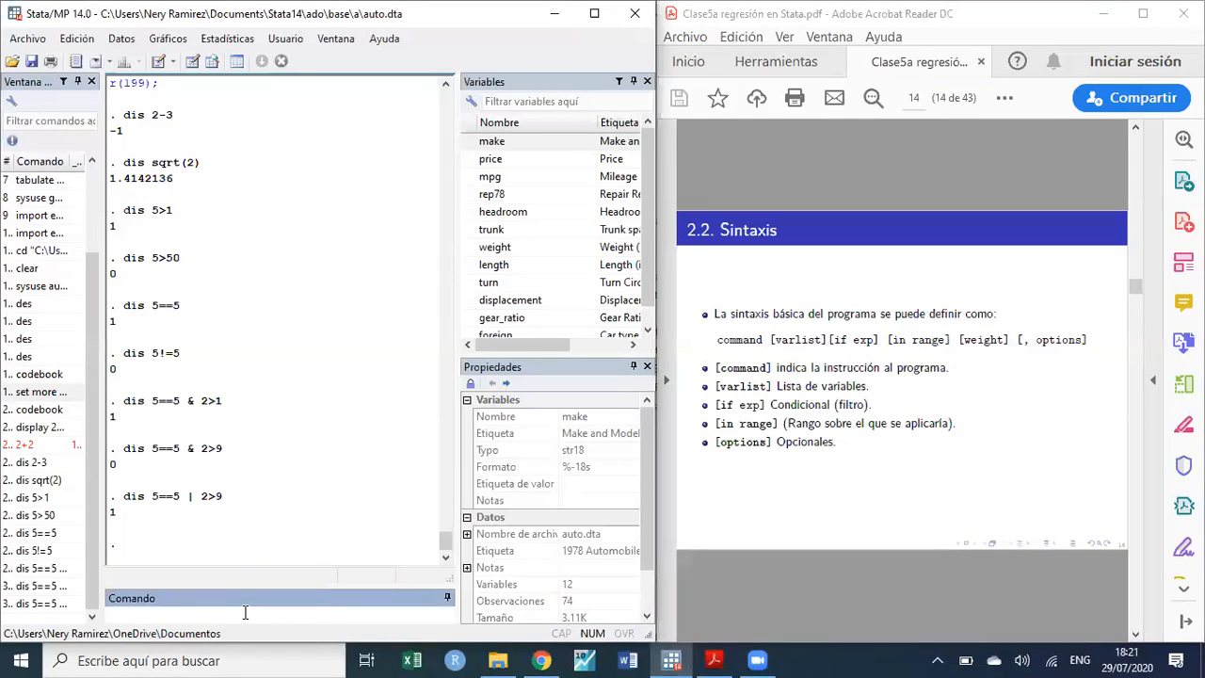
pyautogui.write('list')
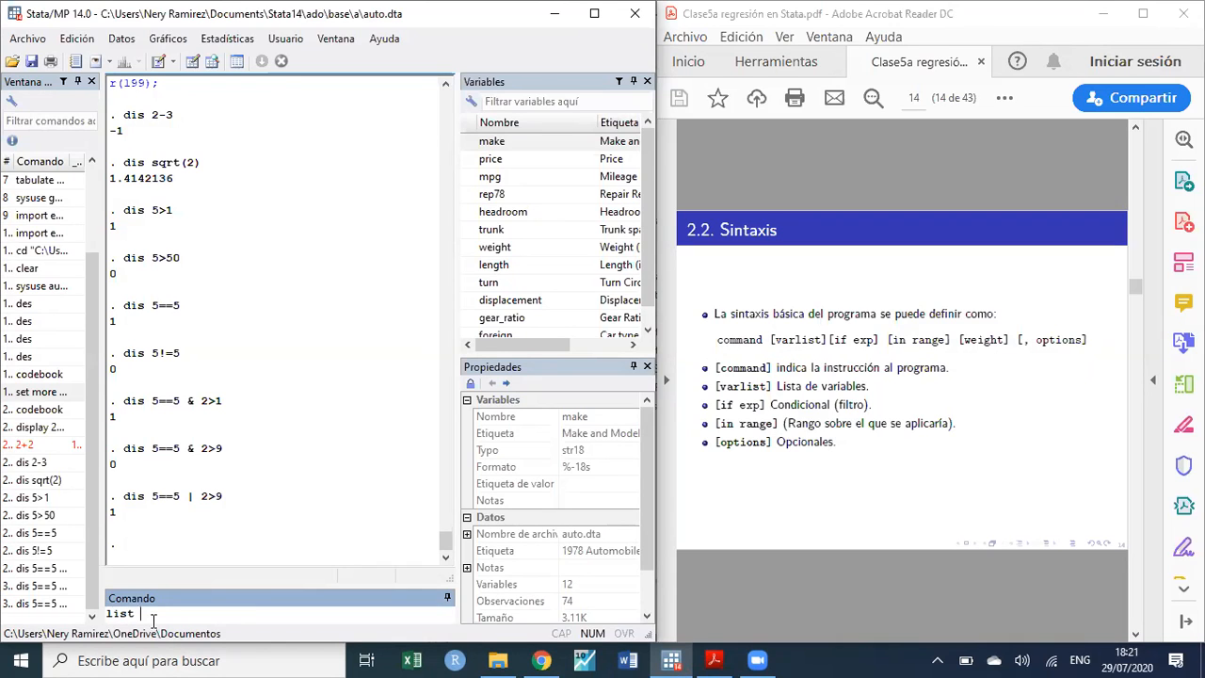
pyautogui.press('Return')
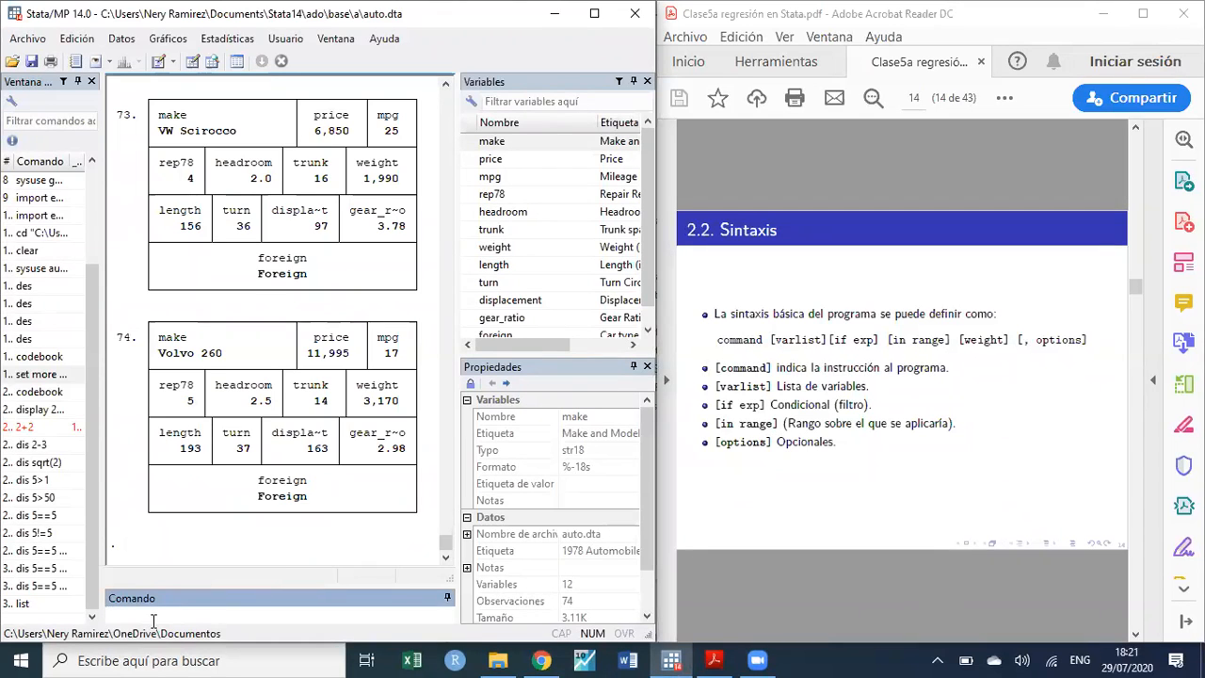
pyautogui.write('list price')
pyautogui.press('Return')
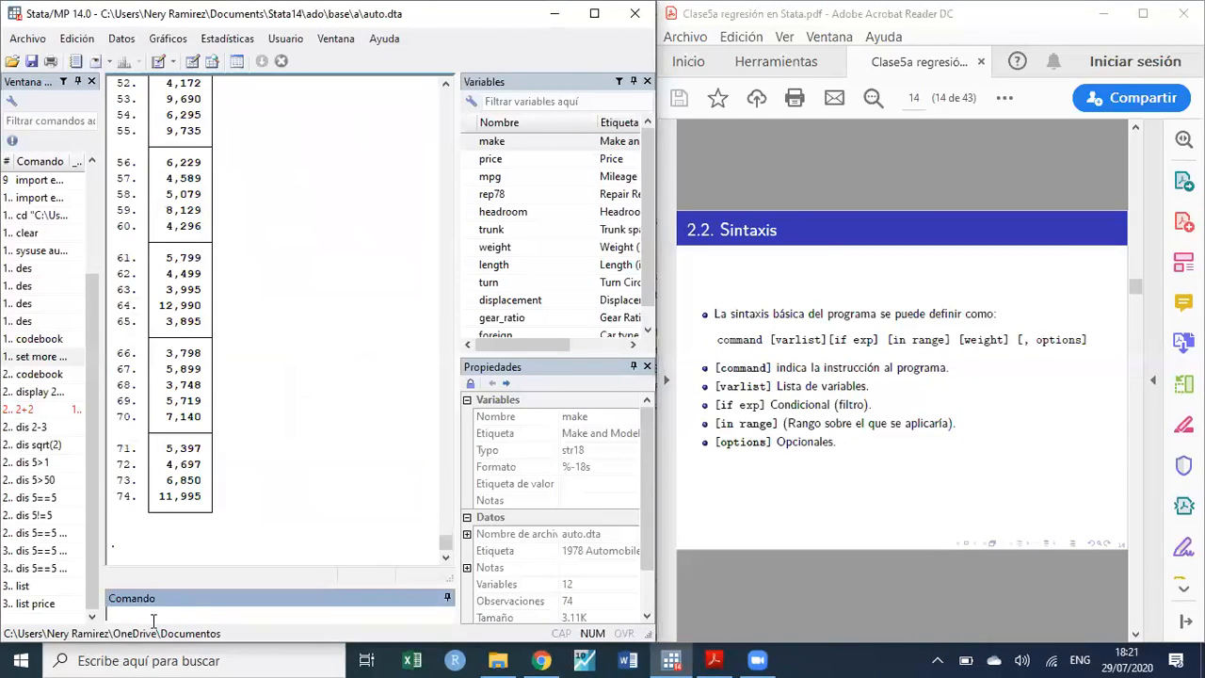
# - Review the list price output from its beginning and highlight varlist in the slide's syntax line
pyautogui.scroll(13, 223, 381)
pyautogui.scroll(10, 223, 380)
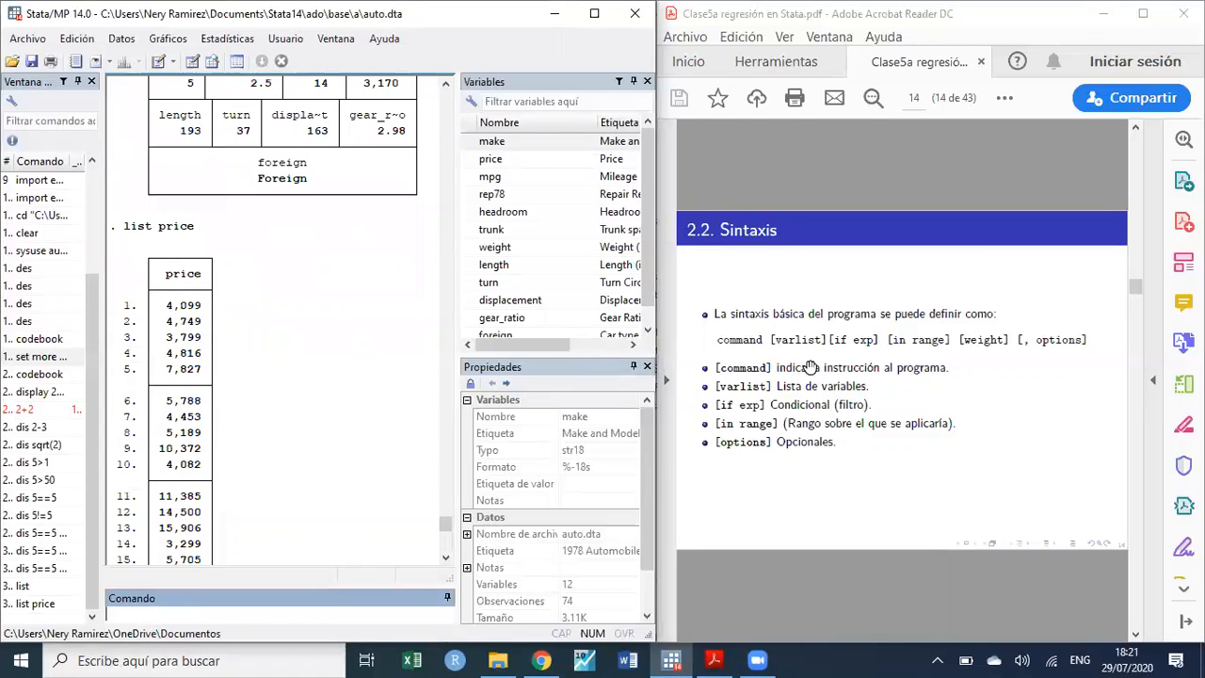
pyautogui.moveTo(775, 339); pyautogui.dragTo(828, 341)
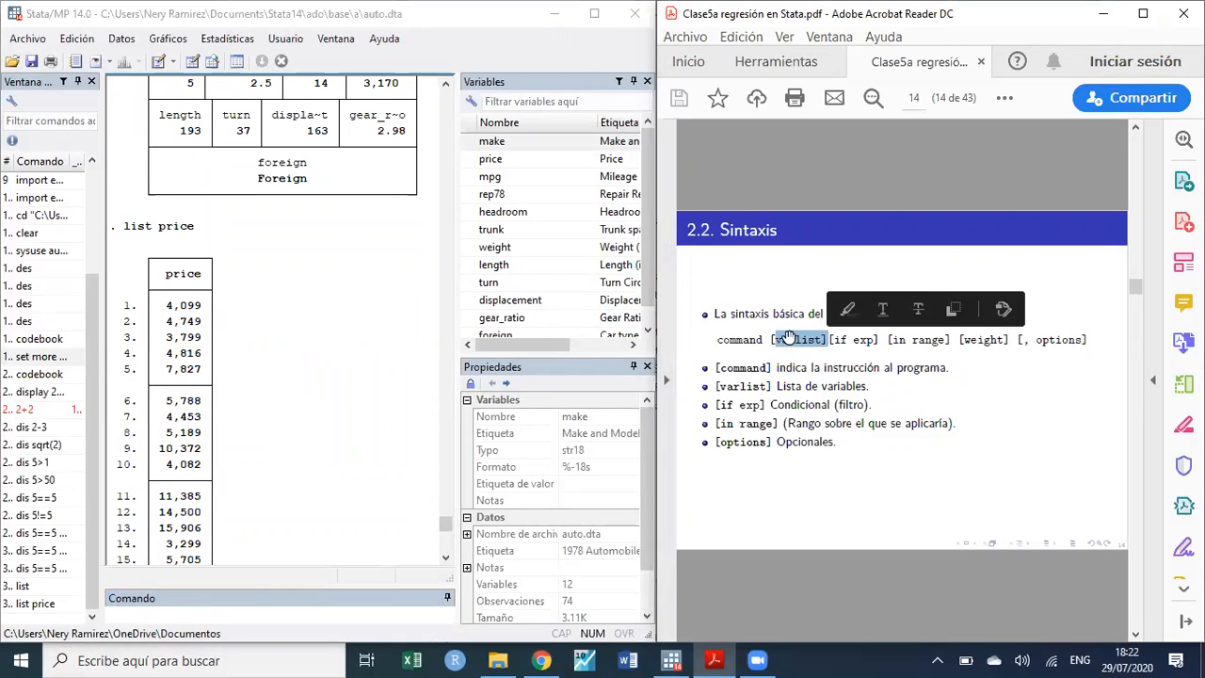
pyautogui.scroll(-15, 153, 549)
pyautogui.scroll(-1, 154, 549)
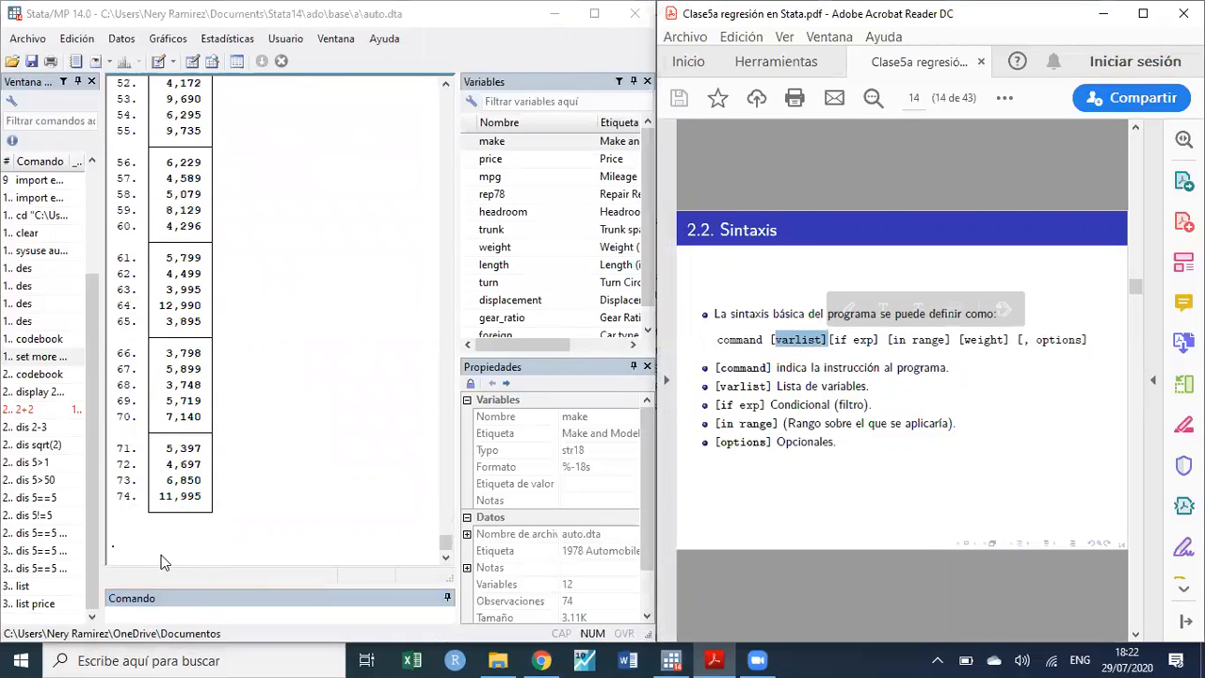
# - Recall list price, append if to it, and check the dataset's variables in the data editor before minimizing it
pyautogui.click(157, 613)
pyautogui.press('pageup')
pyautogui.write('if')
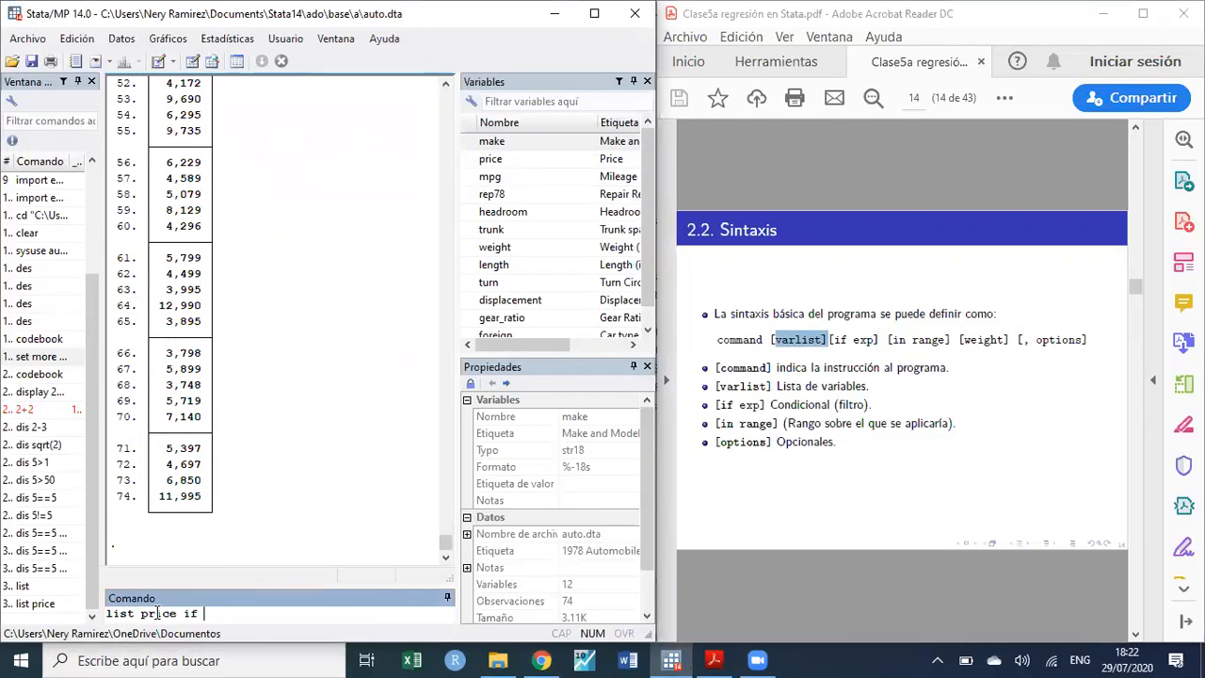
pyautogui.click(193, 61)
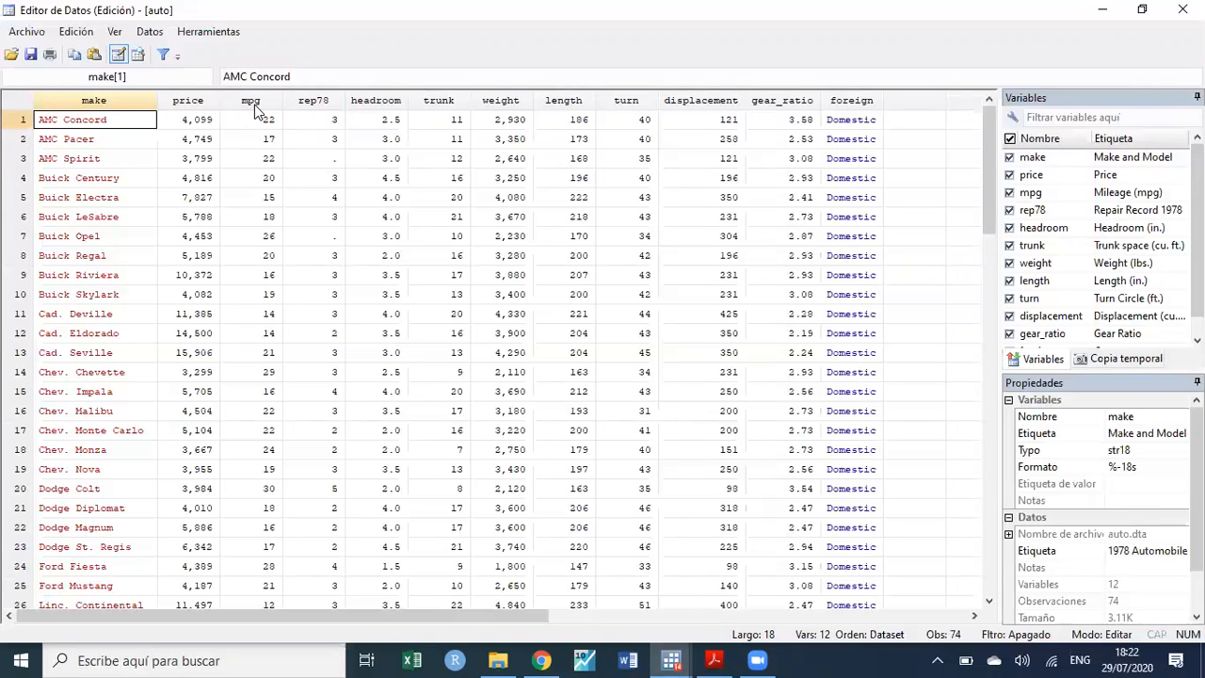
pyautogui.click(1103, 10)
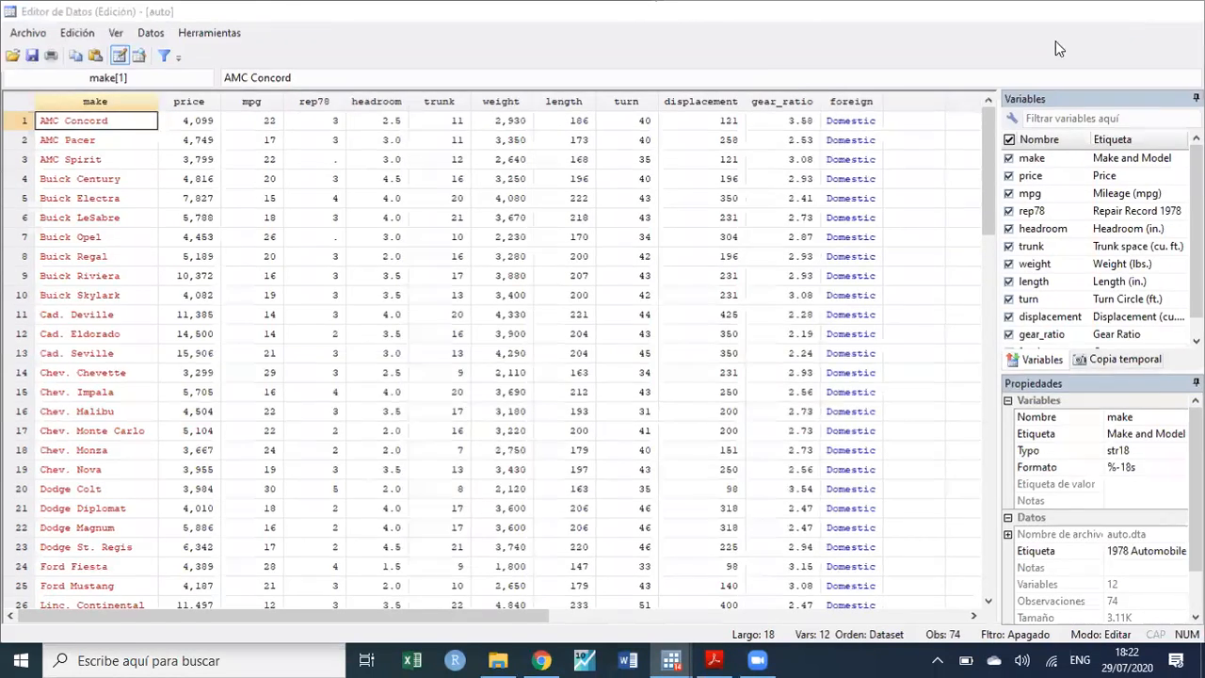
pyautogui.click(257, 614)
pyautogui.write('mo')
pyautogui.press('BackSpace')
pyautogui.write('pg')
pyautogui.press('BackSpace')
pyautogui.press('BackSpace')
pyautogui.press('BackSpace')
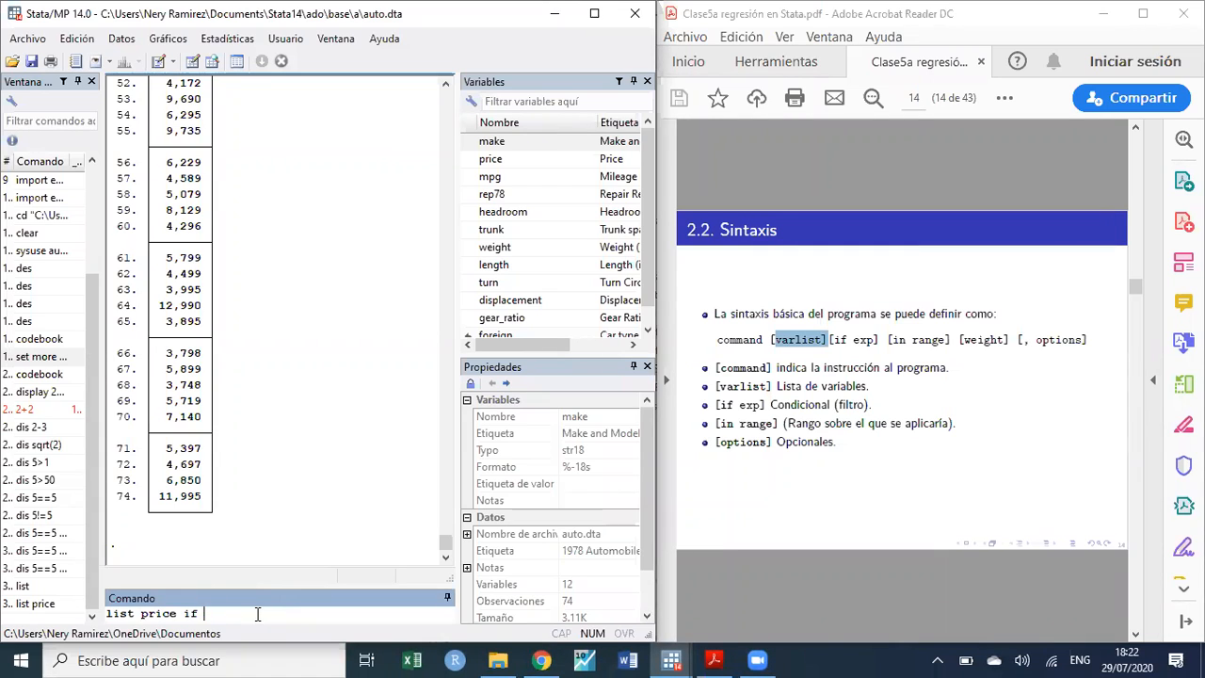
# - Insert mpg from the variable list into the condition, complete the command as list price if mpg==22 and run it
pyautogui.doubleClick(471, 177)
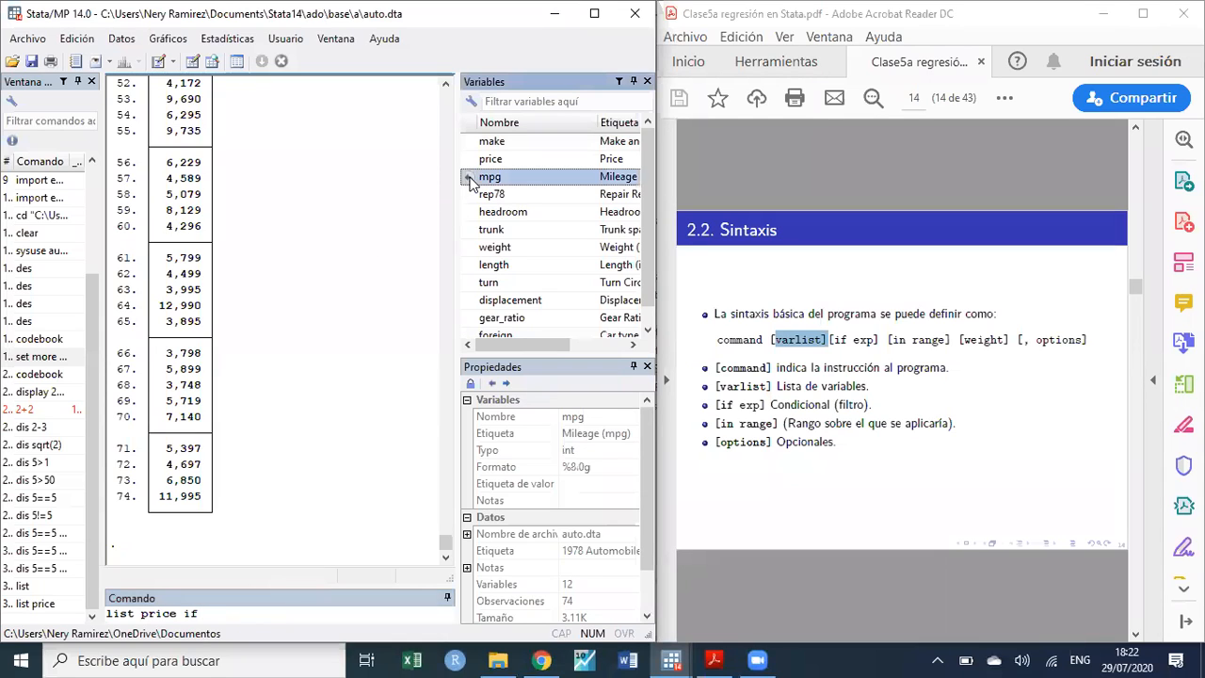
pyautogui.click(260, 622)
pyautogui.write('==22')
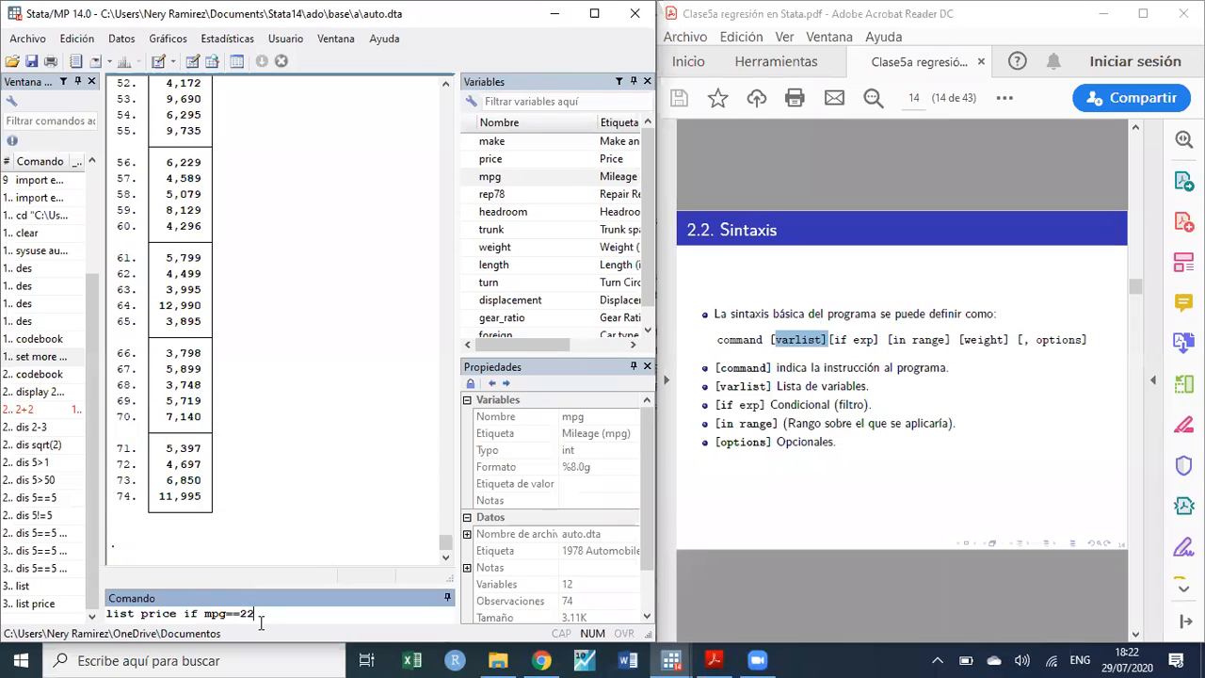
pyautogui.press('Return')
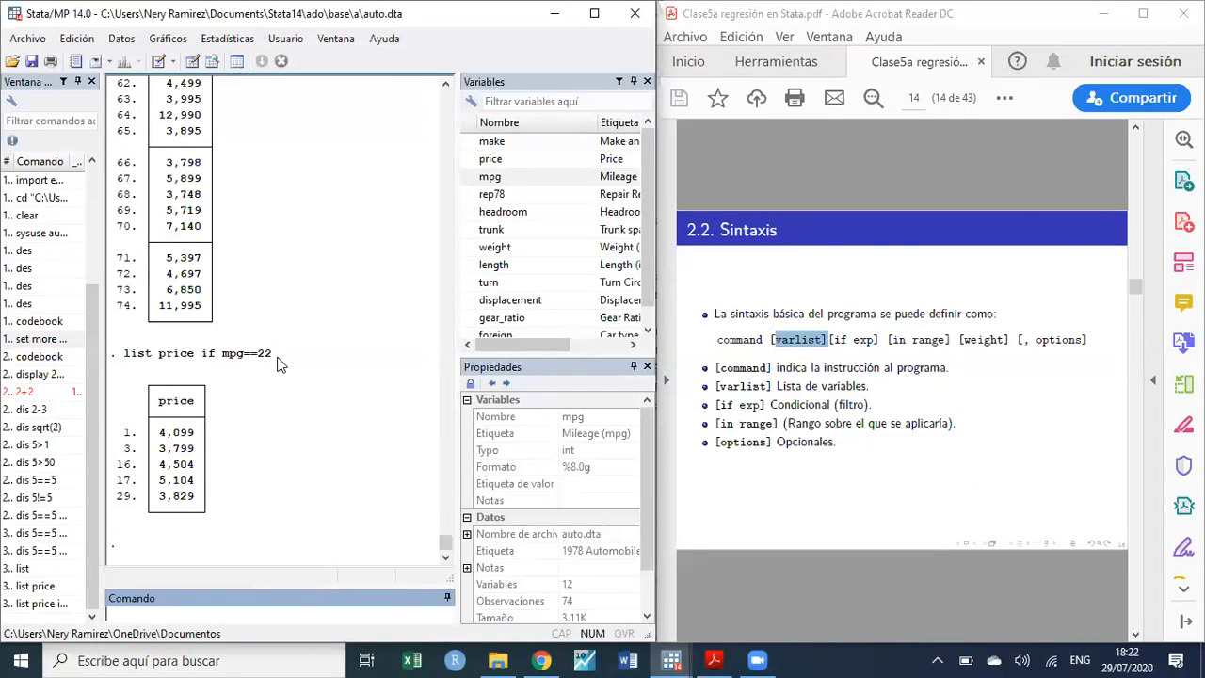
# - Recall the filtered listing, extend it to list price if mpg==22 | mpg==21 and run it
pyautogui.moveTo(276, 358); pyautogui.dragTo(218, 360)
pyautogui.click(147, 366)
pyautogui.click(146, 621)
pyautogui.press('pageup')
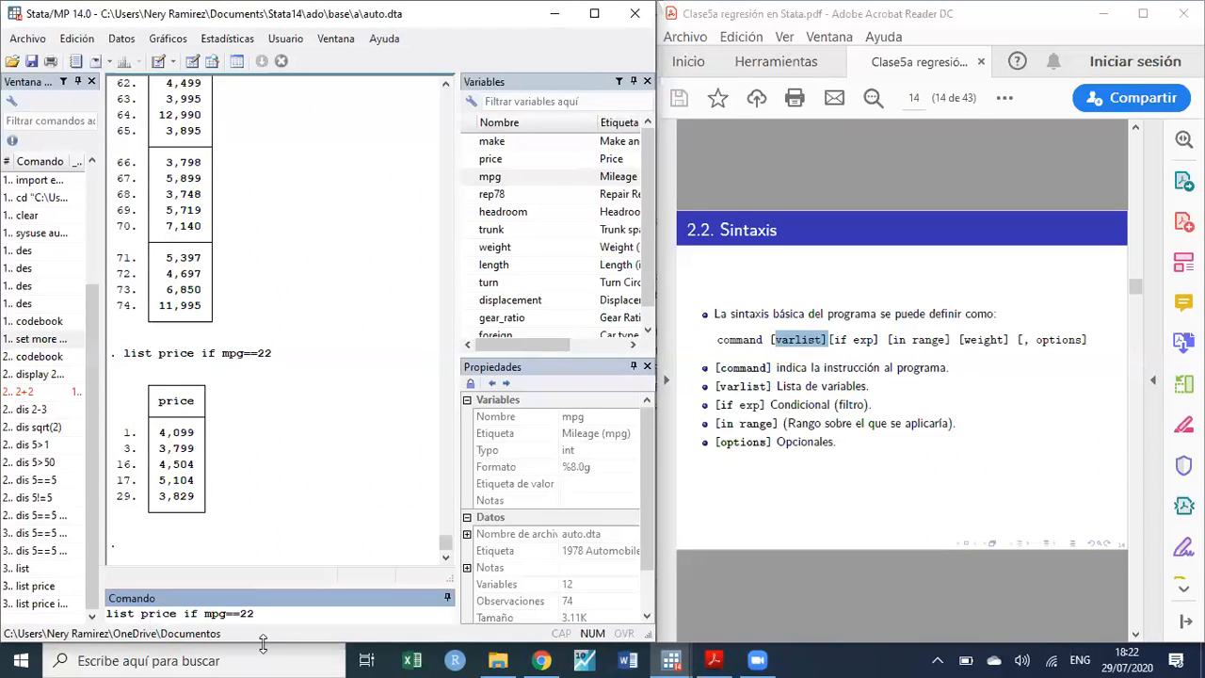
pyautogui.write('| mpg==21')
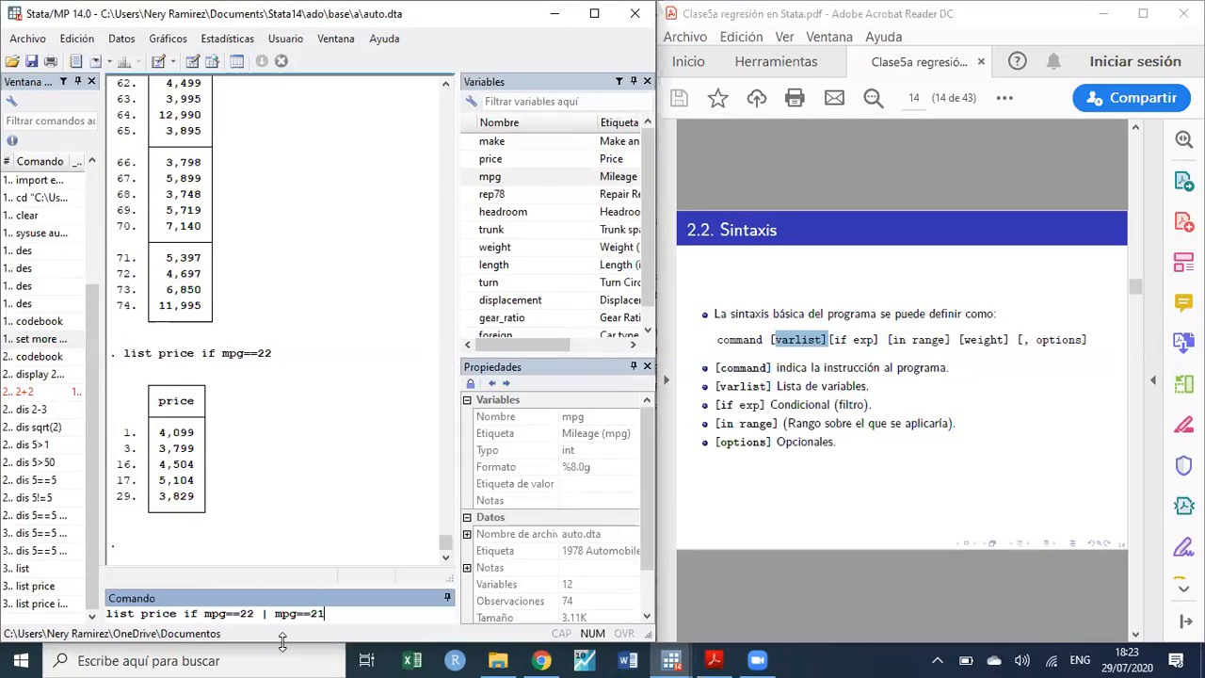
pyautogui.press('Return')
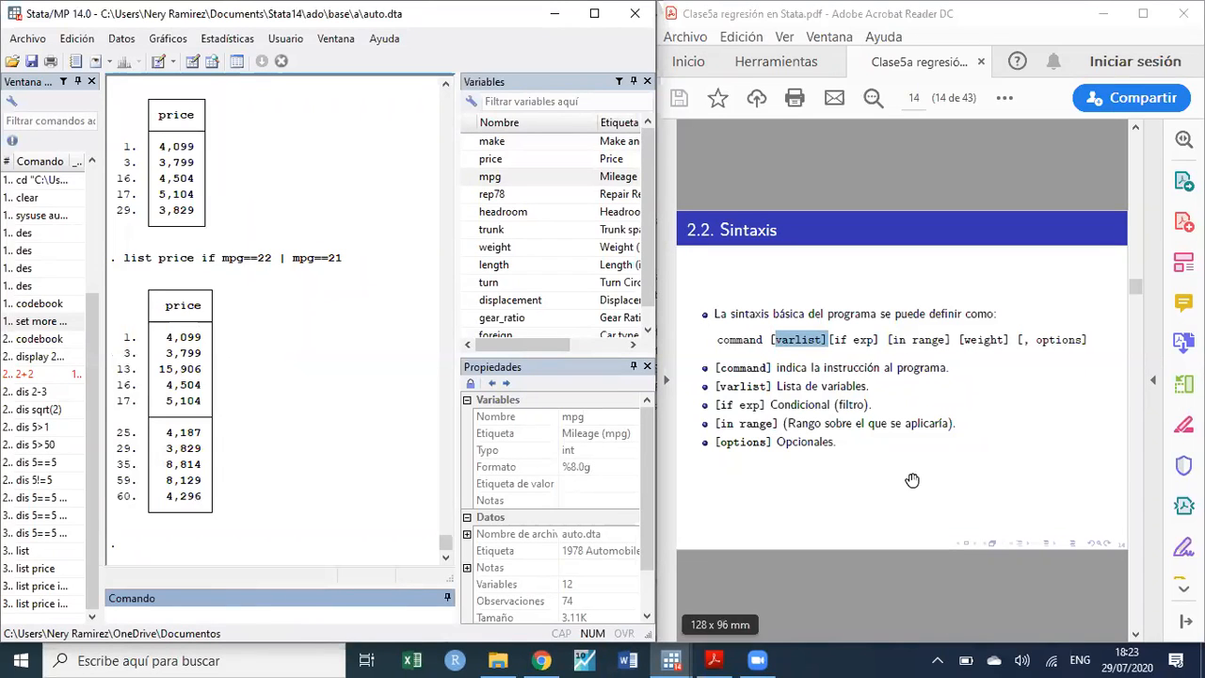
# - Highlight in range in the slide's syntax line, recall the previous price listing and run it as list price in 1/3
pyautogui.click(897, 340)
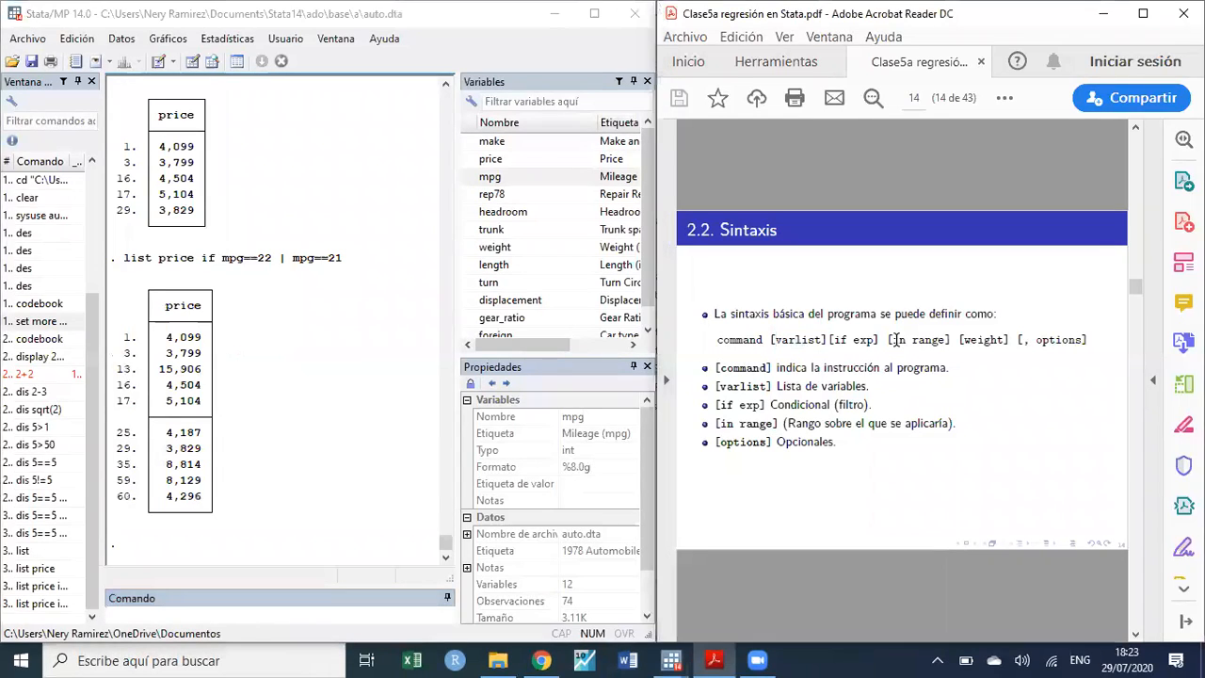
pyautogui.moveTo(896, 340); pyautogui.dragTo(937, 341)
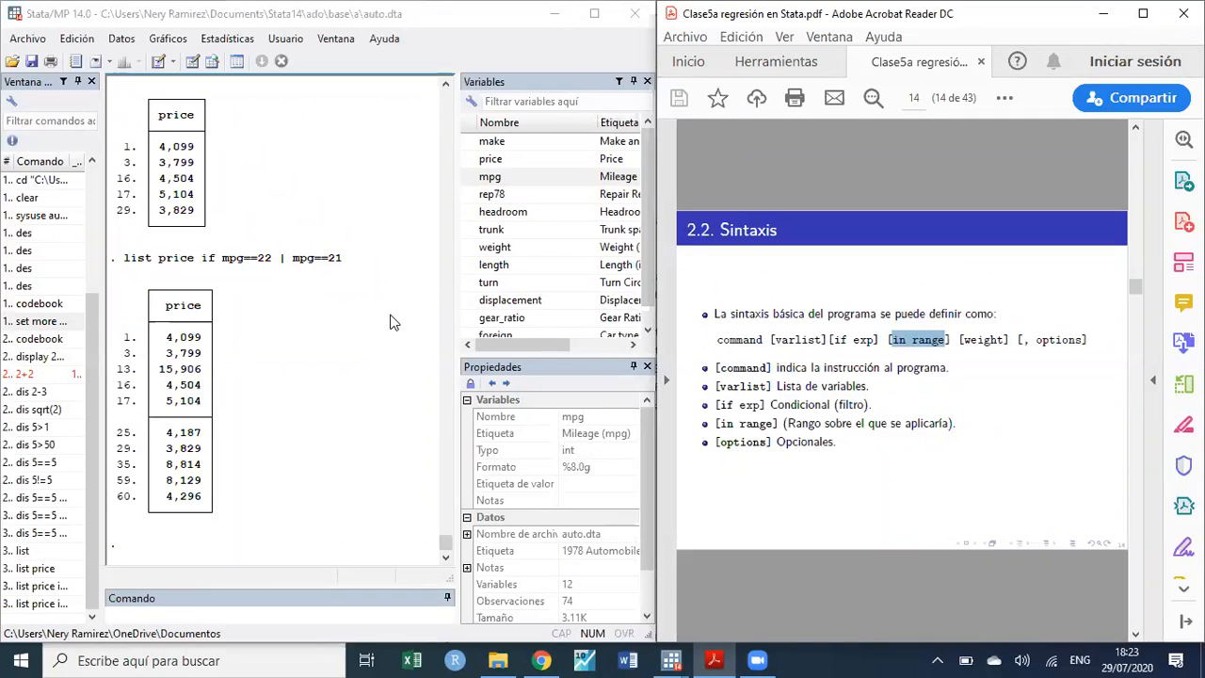
pyautogui.click(215, 621)
pyautogui.press('pageup')
pyautogui.press('BackSpace')
pyautogui.press('BackSpace')
pyautogui.press('BackSpace')
pyautogui.press('BackSpace')
pyautogui.press('BackSpace')
pyautogui.press('BackSpace')
pyautogui.press('BackSpace')
pyautogui.press('BackSpace')
pyautogui.press('BackSpace')
pyautogui.press('BackSpace')
pyautogui.press('BackSpace')
pyautogui.press('BackSpace')
pyautogui.press('BackSpace')
pyautogui.press('BackSpace')
pyautogui.press('BackSpace')
pyautogui.press('BackSpace')
pyautogui.press('BackSpace')
pyautogui.press('BackSpace')
pyautogui.press('BackSpace')
pyautogui.press('BackSpace')
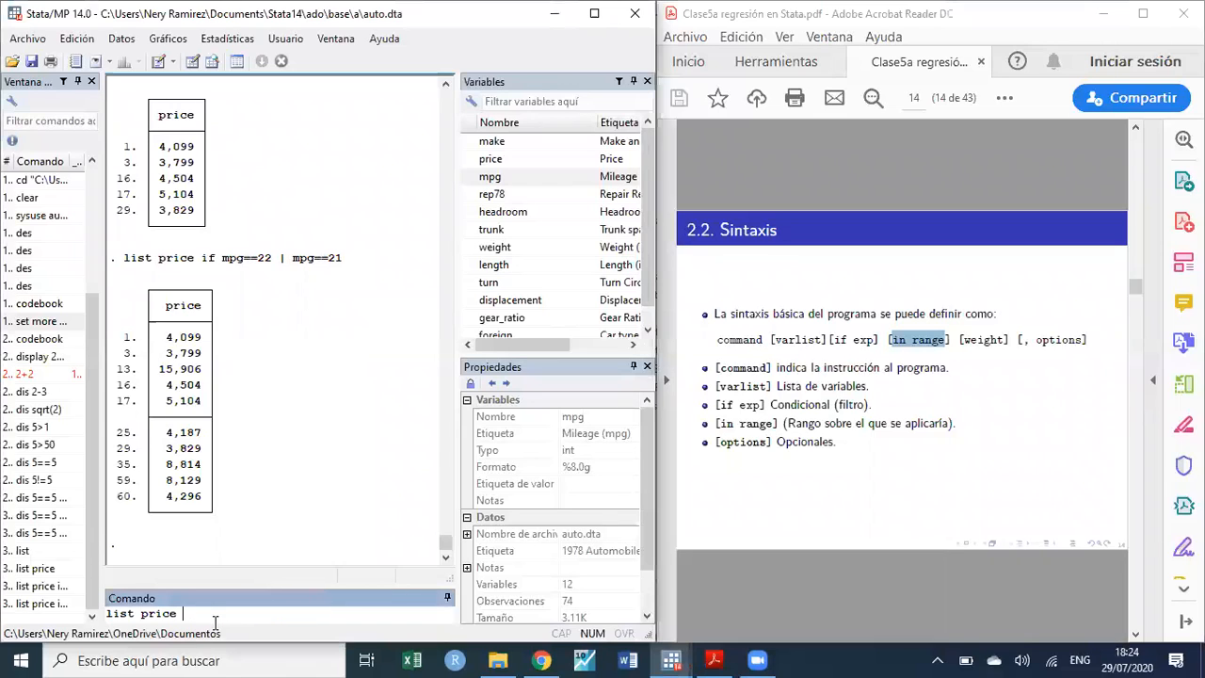
pyautogui.write('in 1/3')
pyautogui.press('Return')
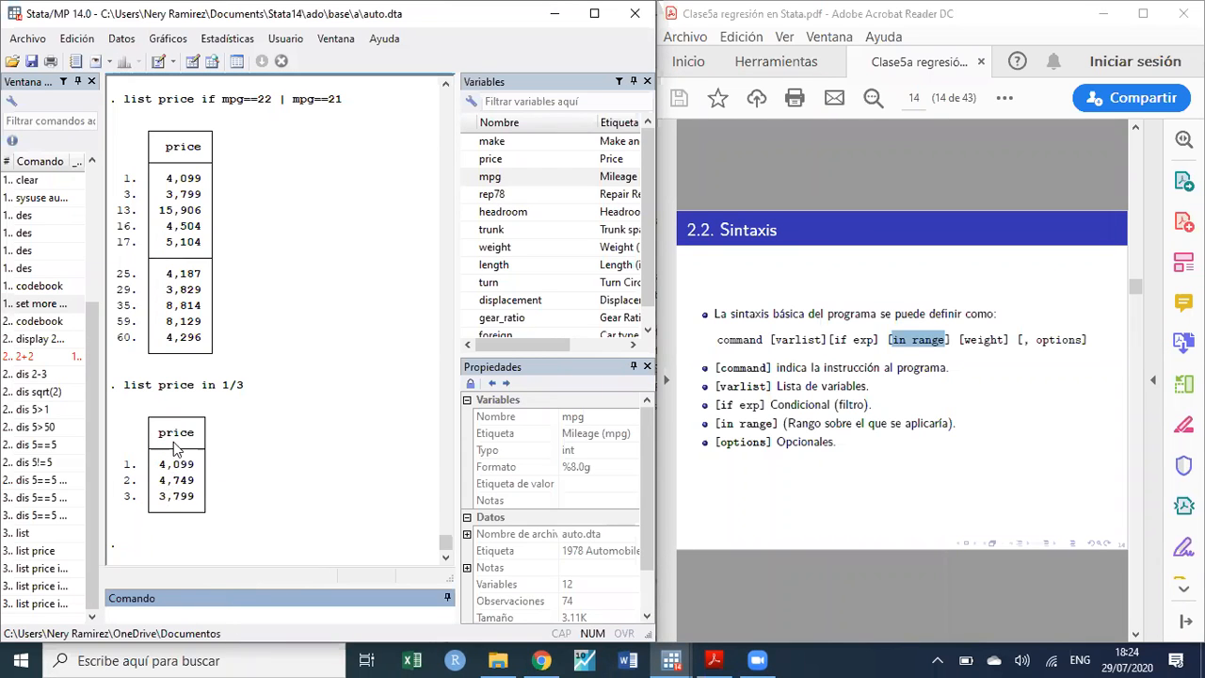
# - Check the prices of the first three observations in the data editor and close it
pyautogui.click(192, 61)
pyautogui.moveTo(191, 119); pyautogui.dragTo(189, 160)
pyautogui.click(1183, 10)
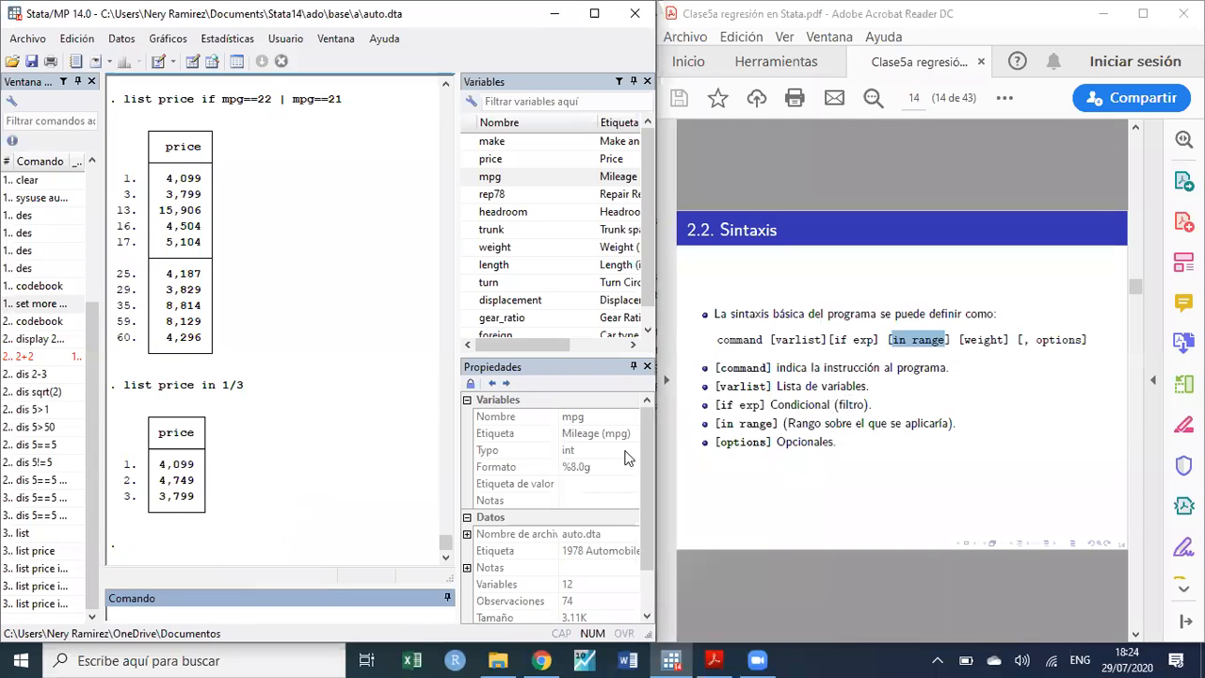
# - Highlight weight in the slide's syntax line and run summ price for the variable's summary statistics
pyautogui.doubleClick(970, 339)
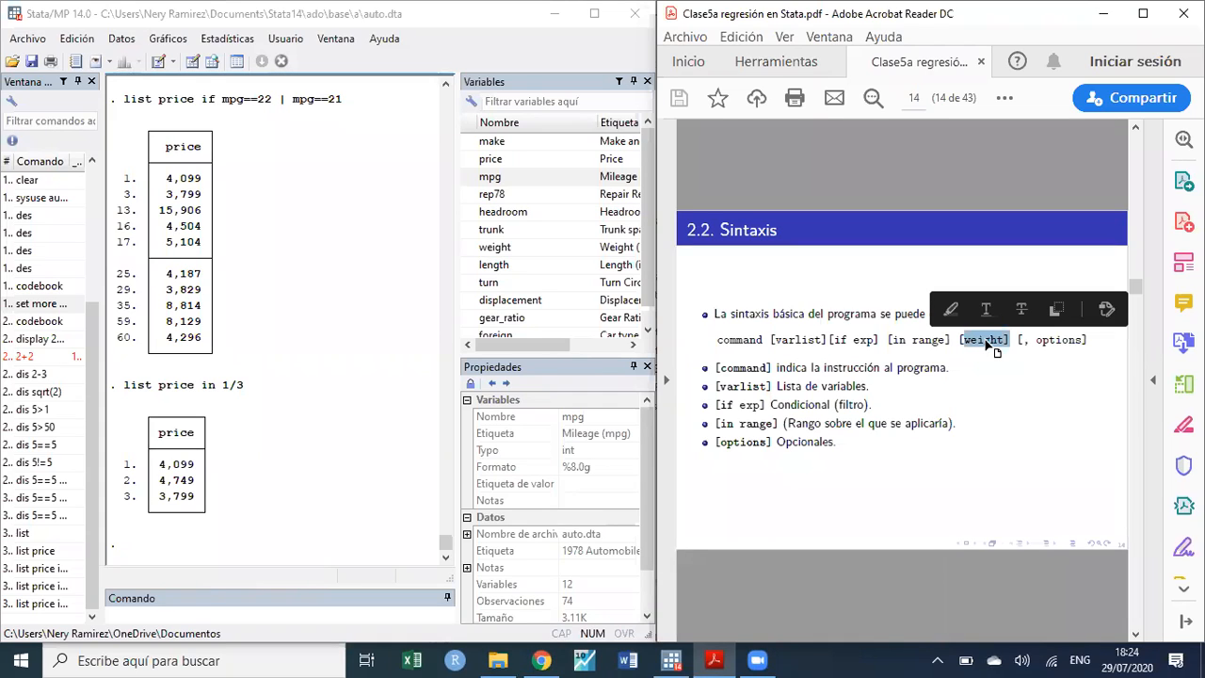
pyautogui.click(177, 613)
pyautogui.write('summ')
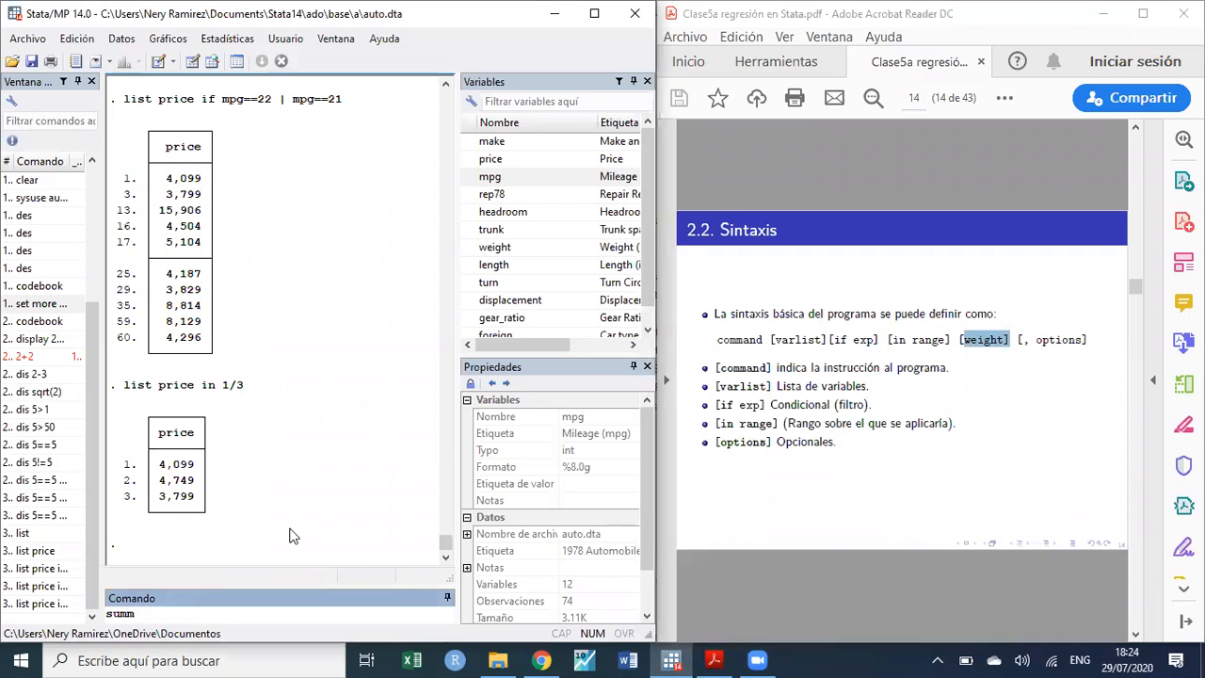
pyautogui.click(474, 162)
pyautogui.press('Return')
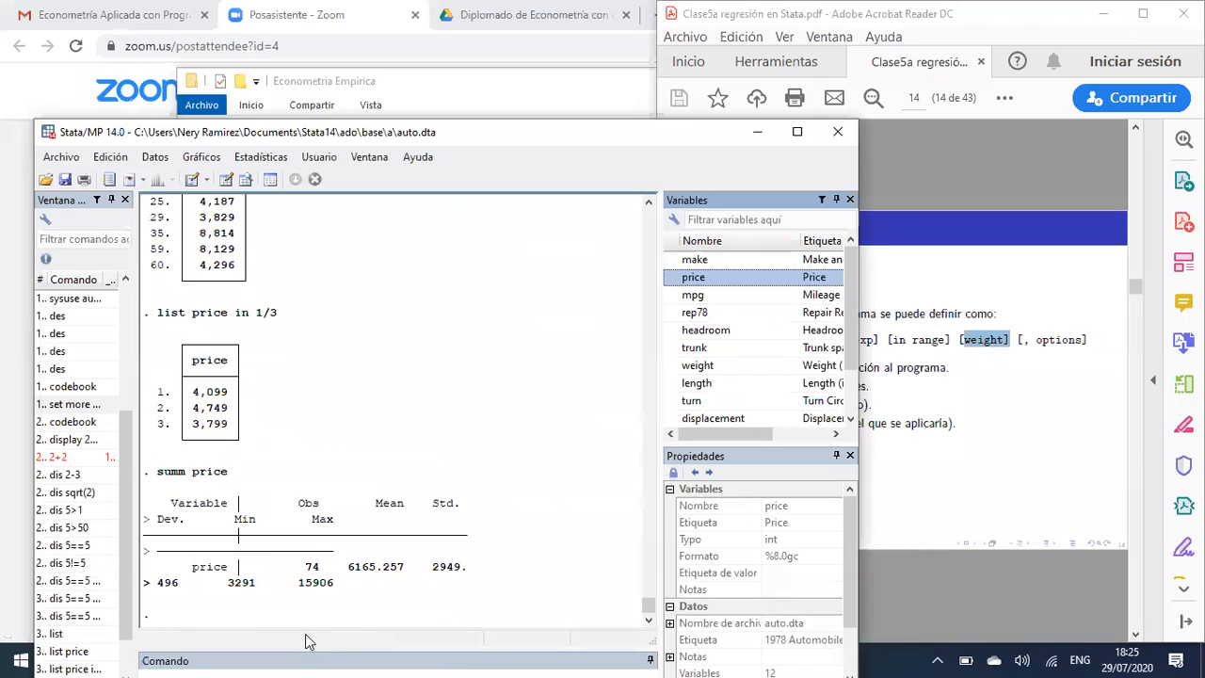
# - Maximize the Stata window and rerun summ price
pyautogui.click(533, 99)
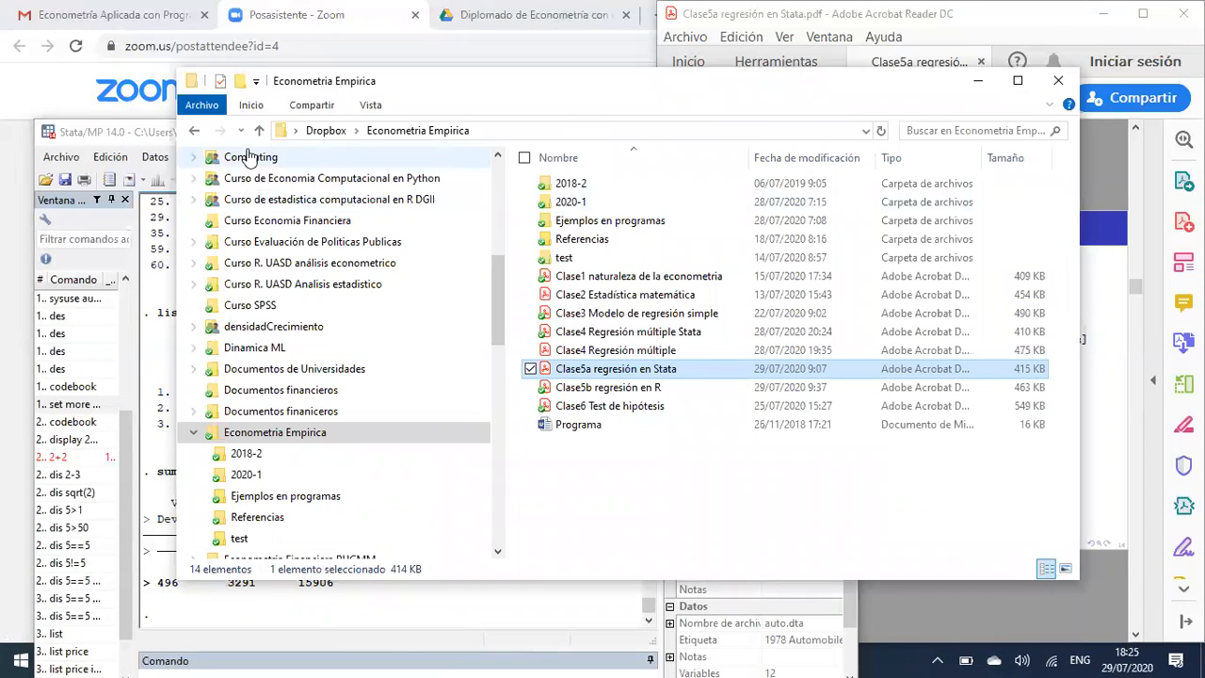
pyautogui.click(129, 131)
pyautogui.click(798, 135)
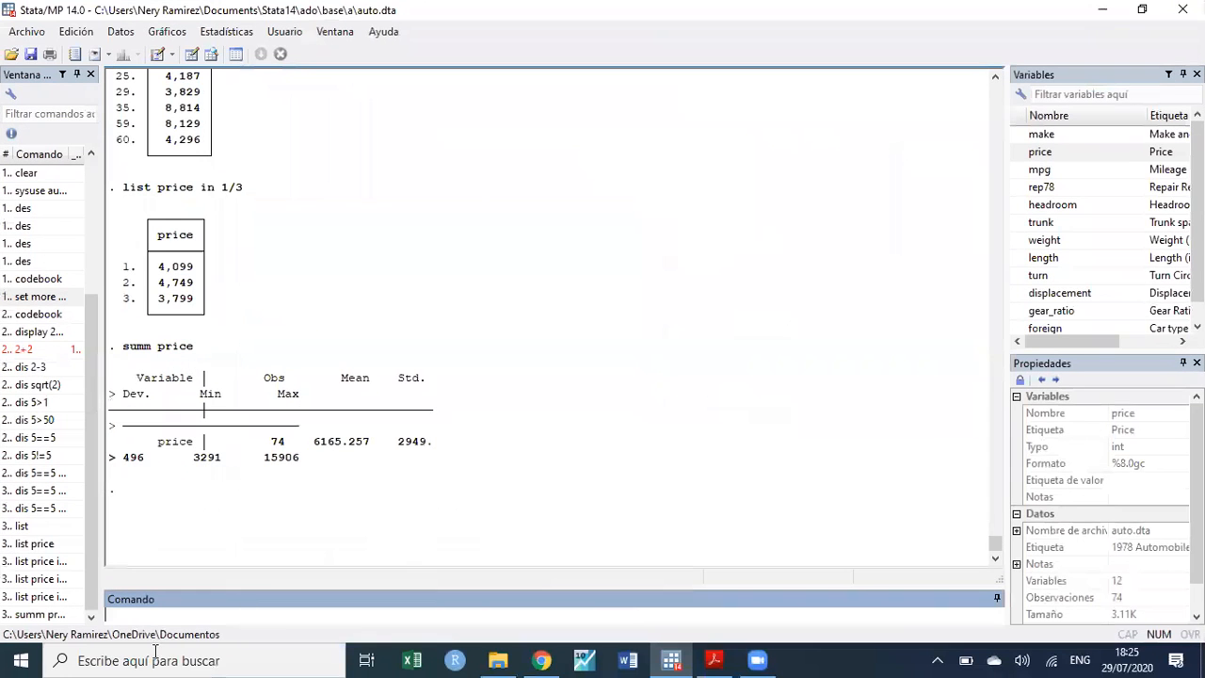
pyautogui.press('pageup')
pyautogui.press('Return')
# - Run the detailed price summary with summ price, d
pyautogui.write('summ price, ')
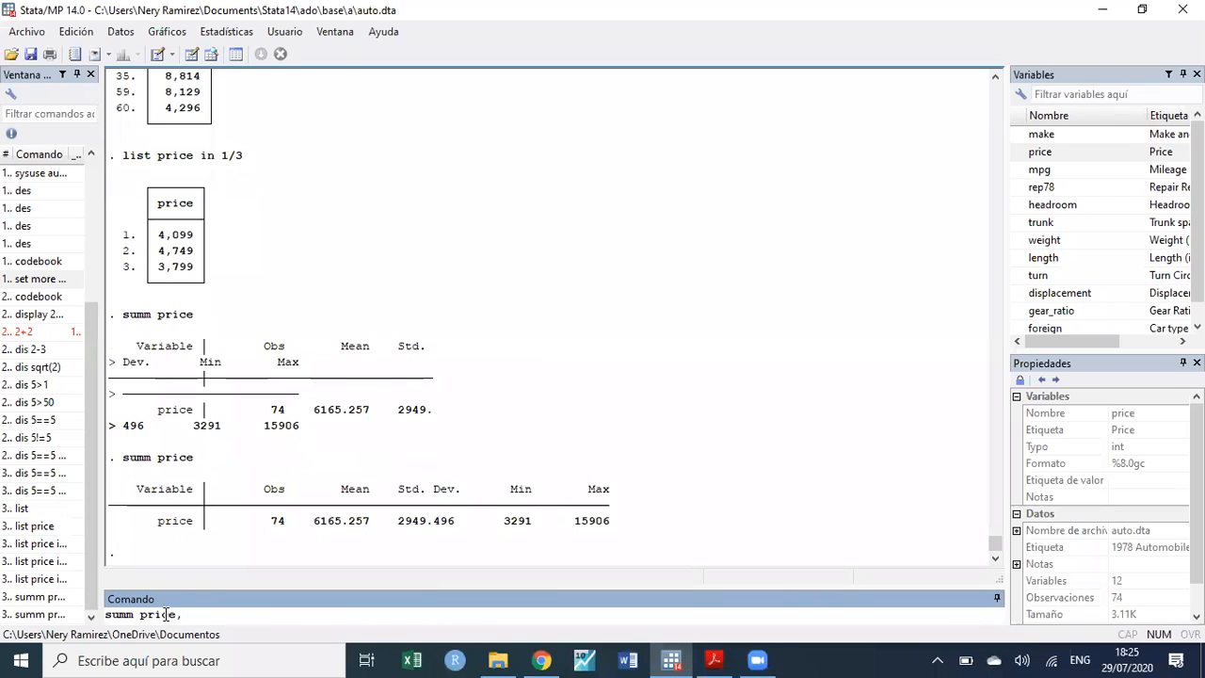
pyautogui.write('d')
pyautogui.press('Return')
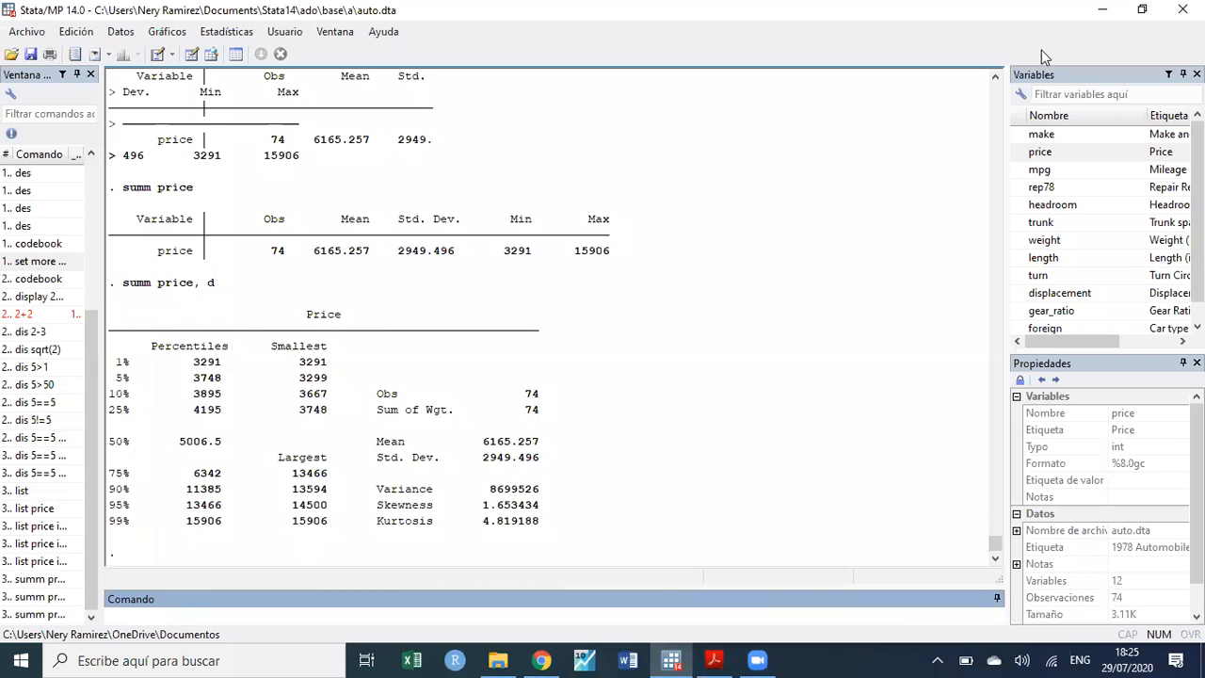
# - Restore the Stata window from full screen and dock it side by side with the PDF slides
pyautogui.doubleClick(1004, 8)
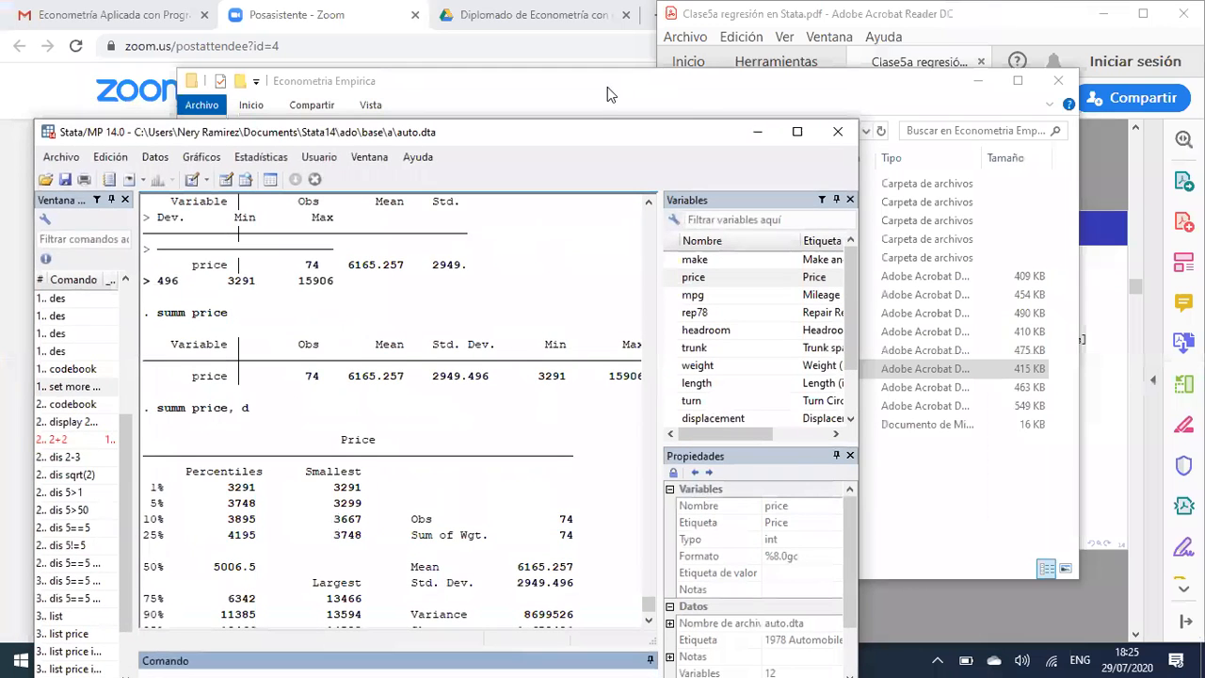
pyautogui.moveTo(557, 136); pyautogui.dragTo(2, 141)
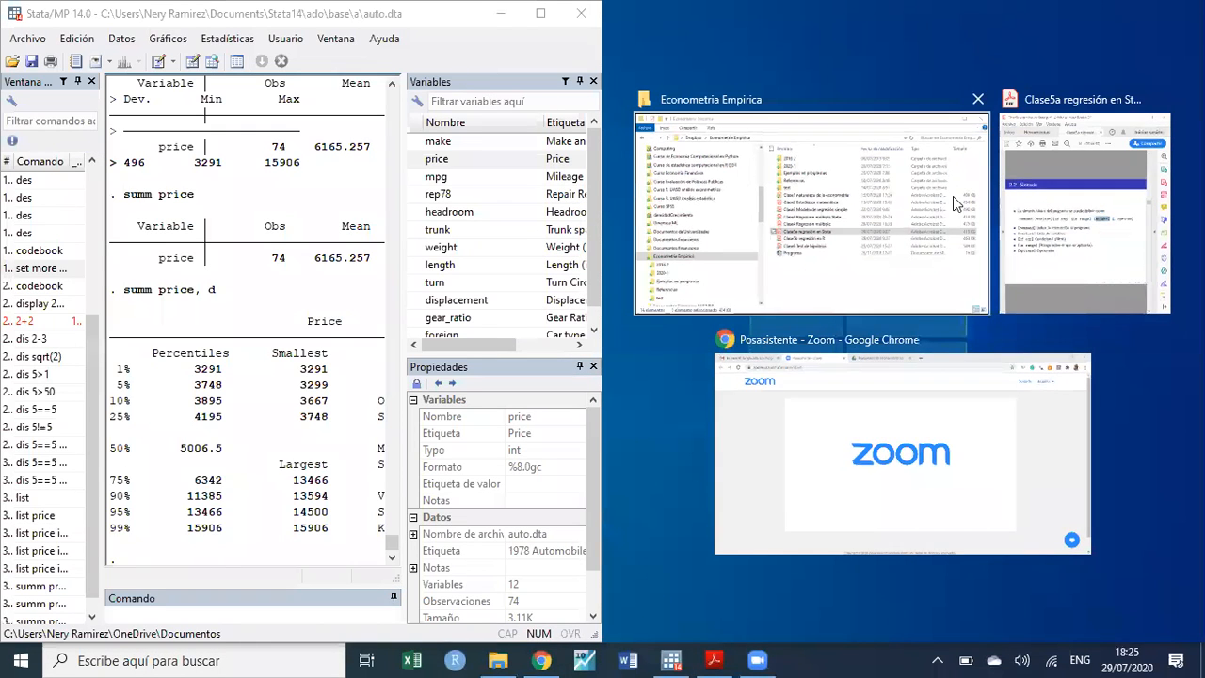
pyautogui.press('Escape')
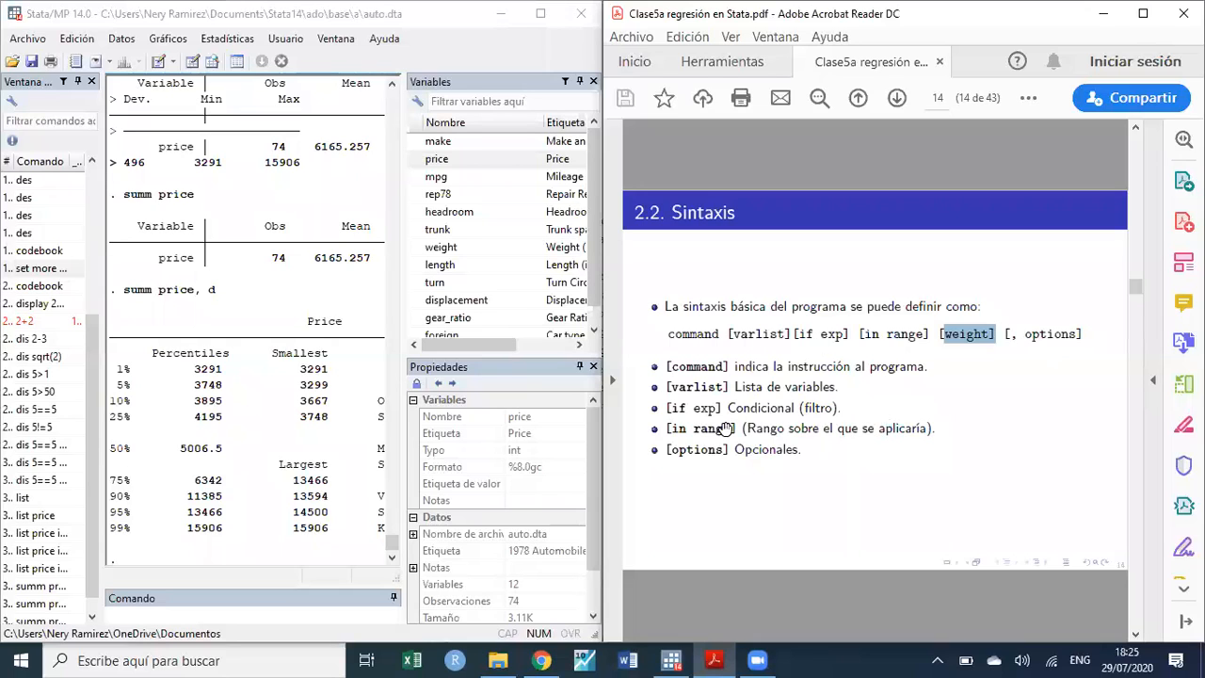
# - Copy clear from the slide on generating variables and run it to empty the dataset from memory
pyautogui.scroll(-2, 724, 428)
pyautogui.scroll(-2, 723, 429)
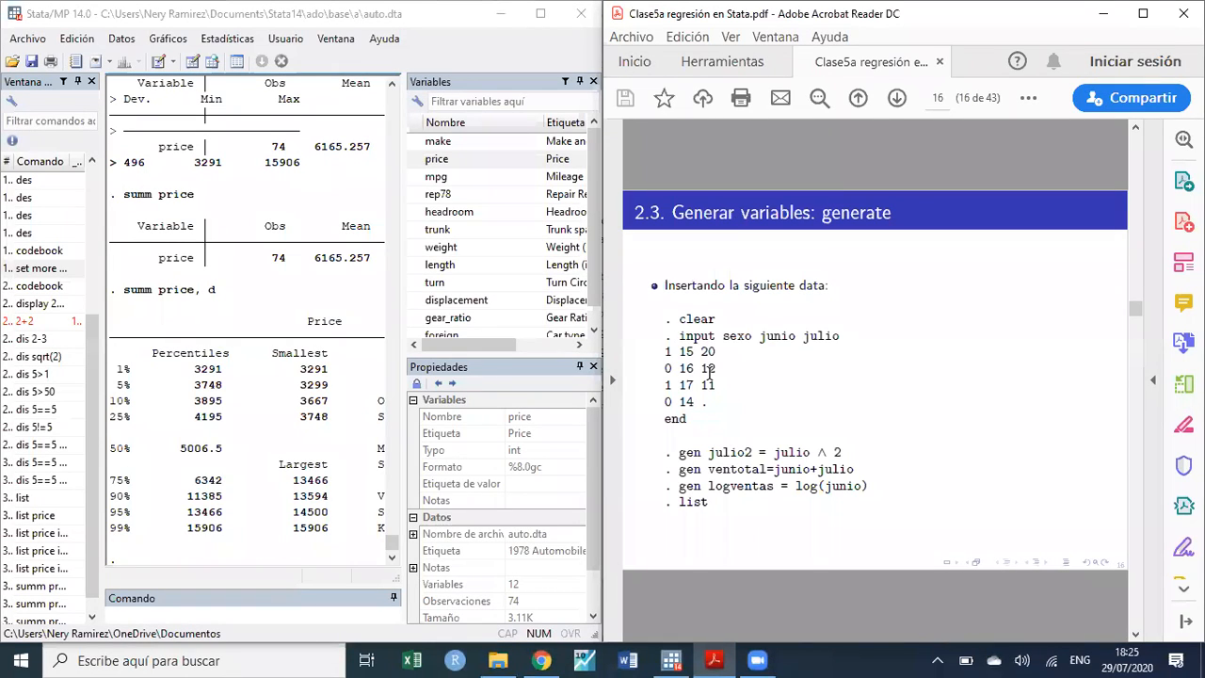
pyautogui.moveTo(679, 319); pyautogui.dragTo(712, 325)
pyautogui.hotkey('ctrl', 'c')
pyautogui.click(211, 620)
pyautogui.hotkey('ctrl', 'v')
pyautogui.press('Return')
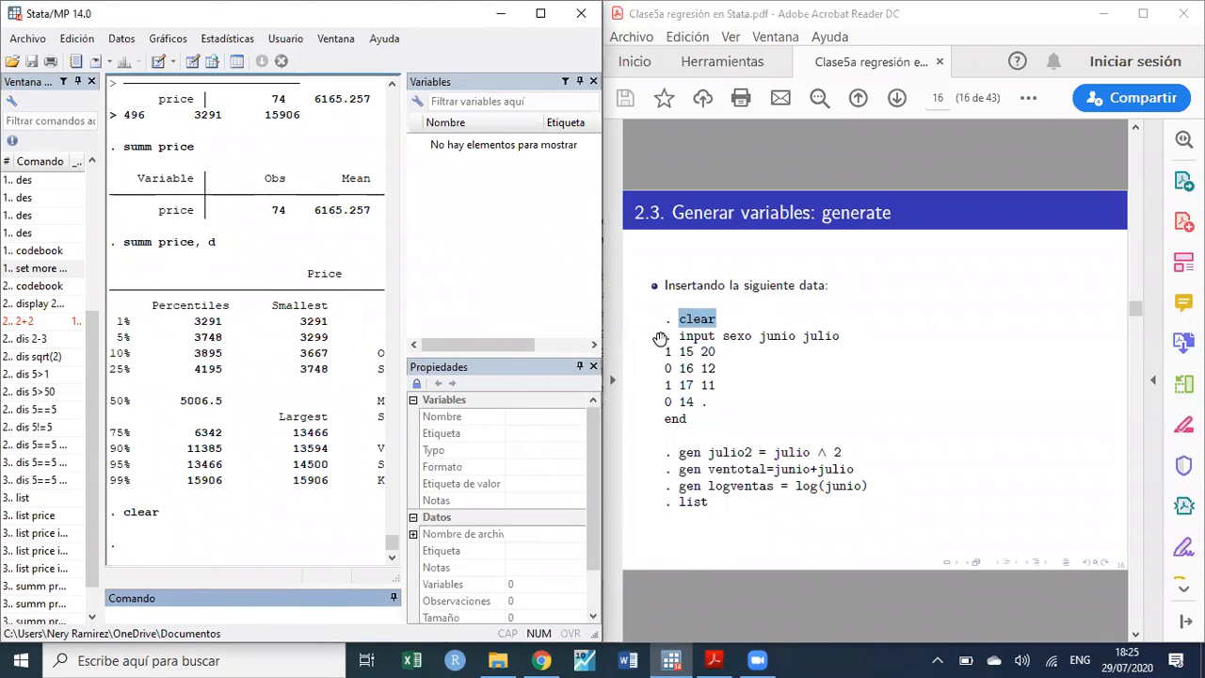
# - Transfer the slide's input block for sexo, junio and julio with its four data rows through end, and run it
pyautogui.moveTo(680, 336); pyautogui.dragTo(691, 421)
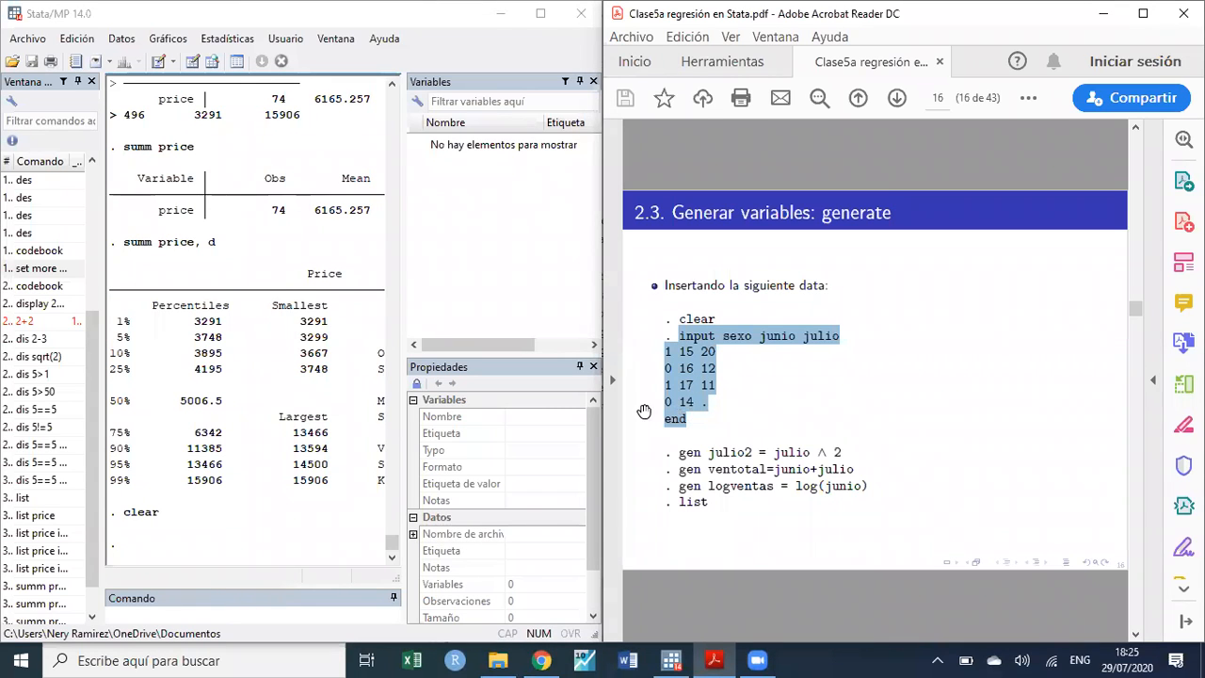
pyautogui.click(235, 607)
pyautogui.write('end')
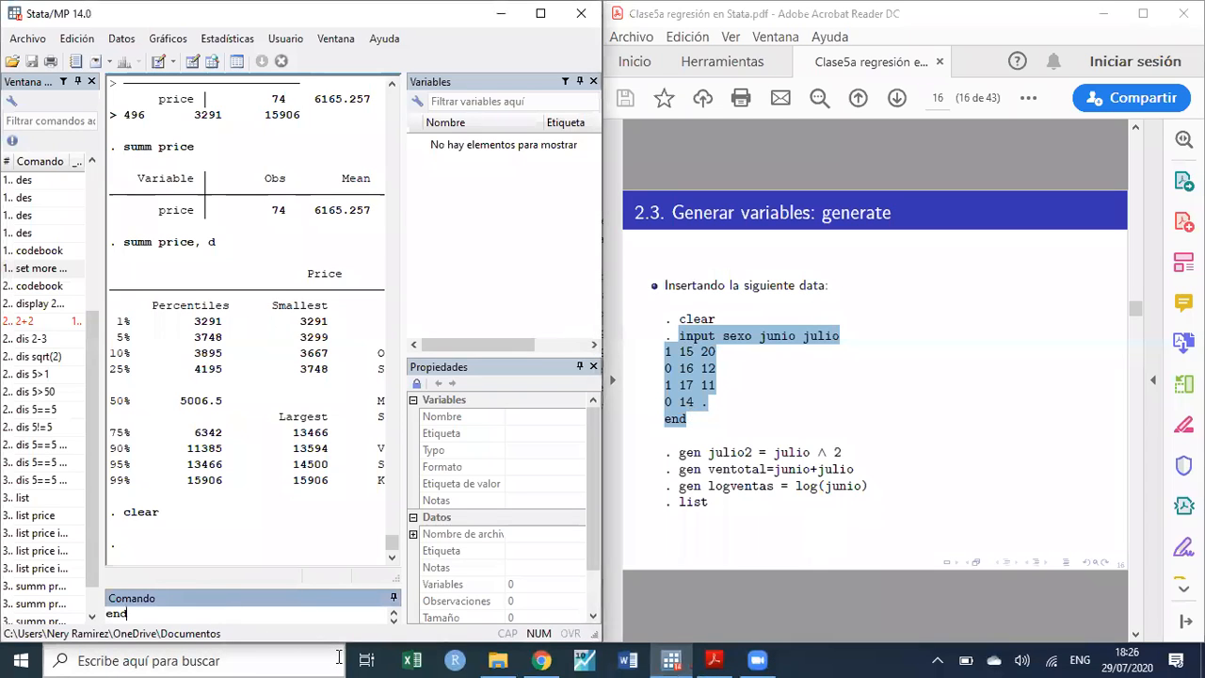
pyautogui.press('Return')
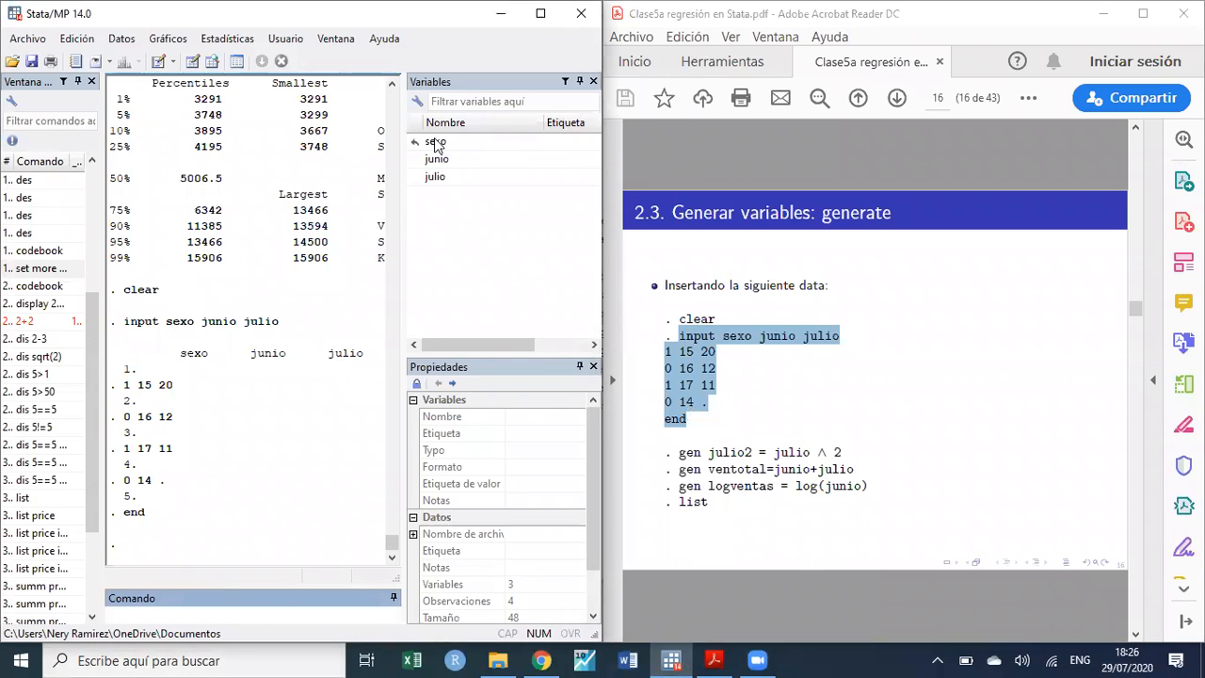
# - List the entered data, inspect it in the data editor and close the editor
pyautogui.write('list')
pyautogui.press('Return')
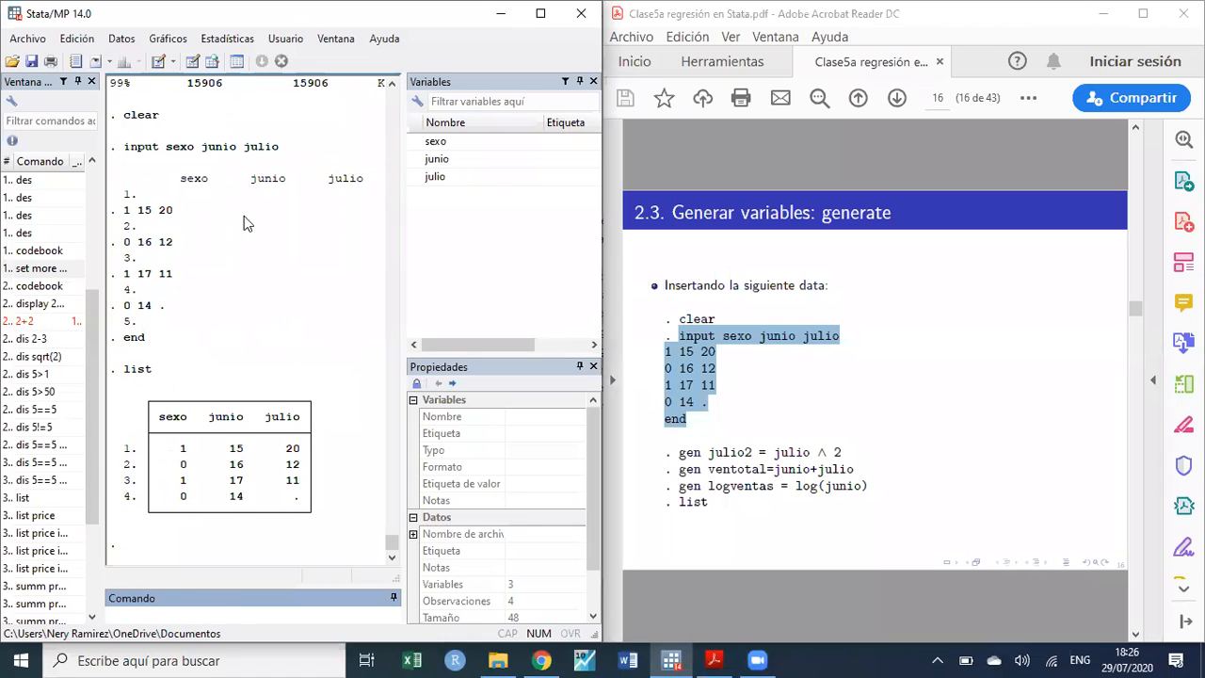
pyautogui.click(190, 62)
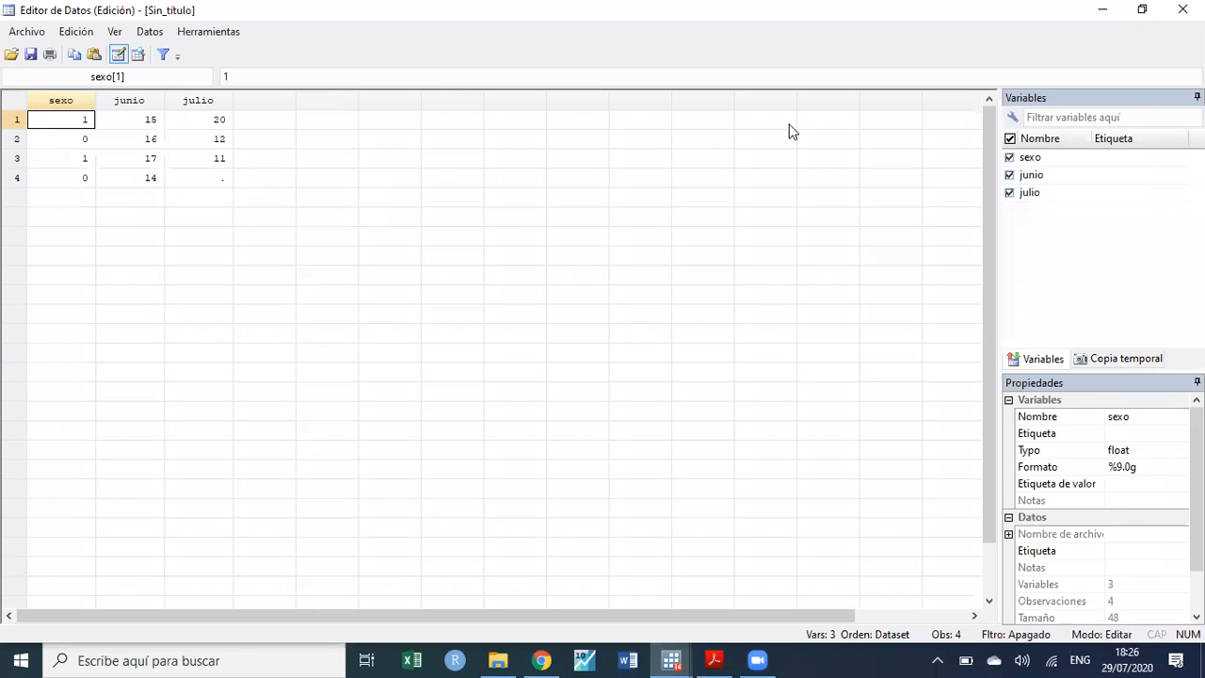
pyautogui.click(1182, 9)
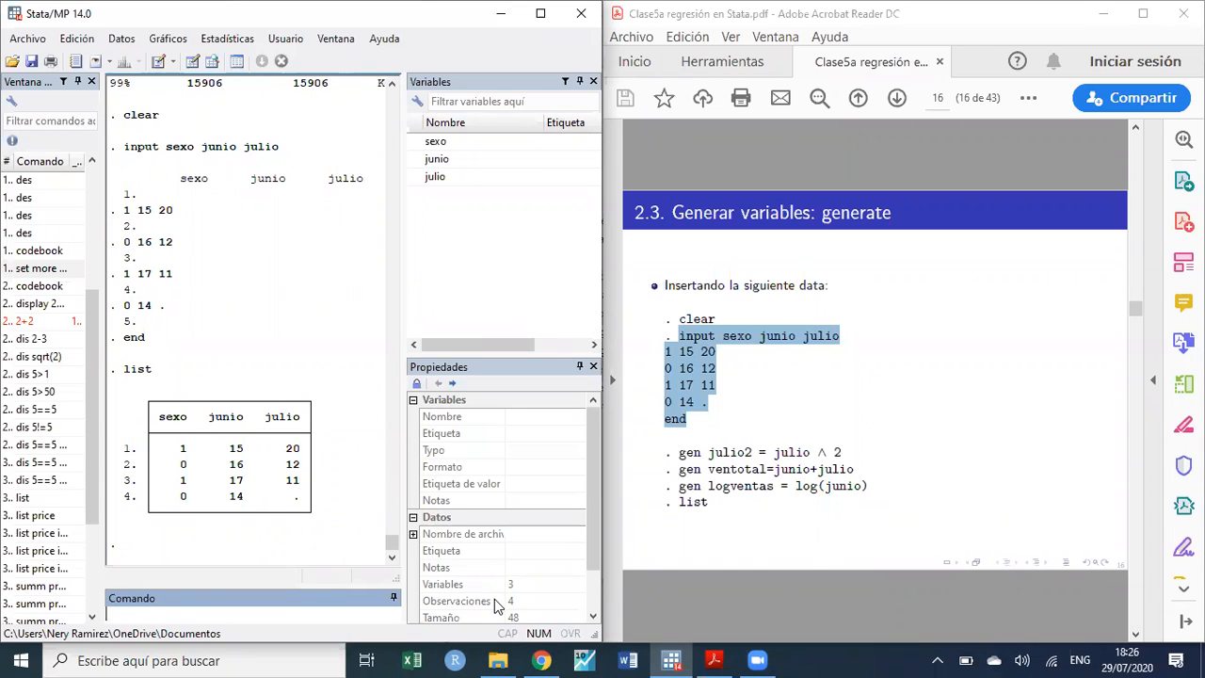
# - Generate newvar with gen newvar = junio+julio and list the dataset
pyautogui.write('generat')
pyautogui.press('BackSpace')
pyautogui.press('BackSpace')
pyautogui.press('BackSpace')
pyautogui.press('BackSpace')
pyautogui.write('newvar =')
pyautogui.write('junio+julio')
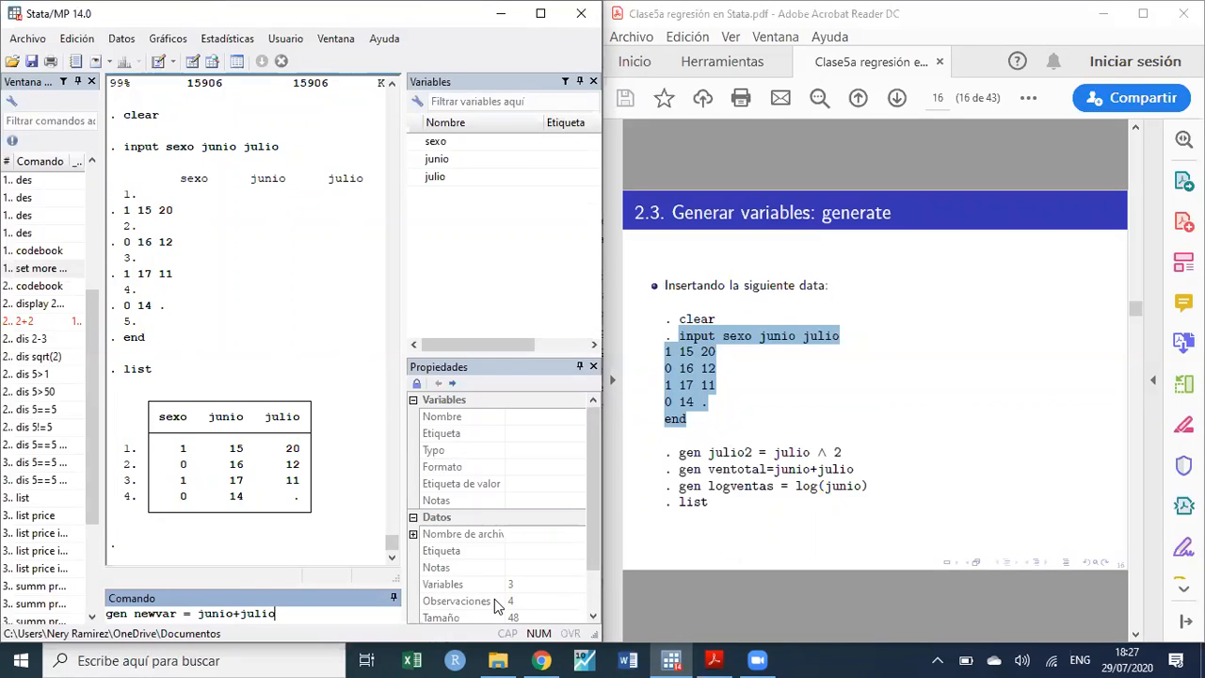
pyautogui.press('Return')
pyautogui.write('list')
pyautogui.press('Return')
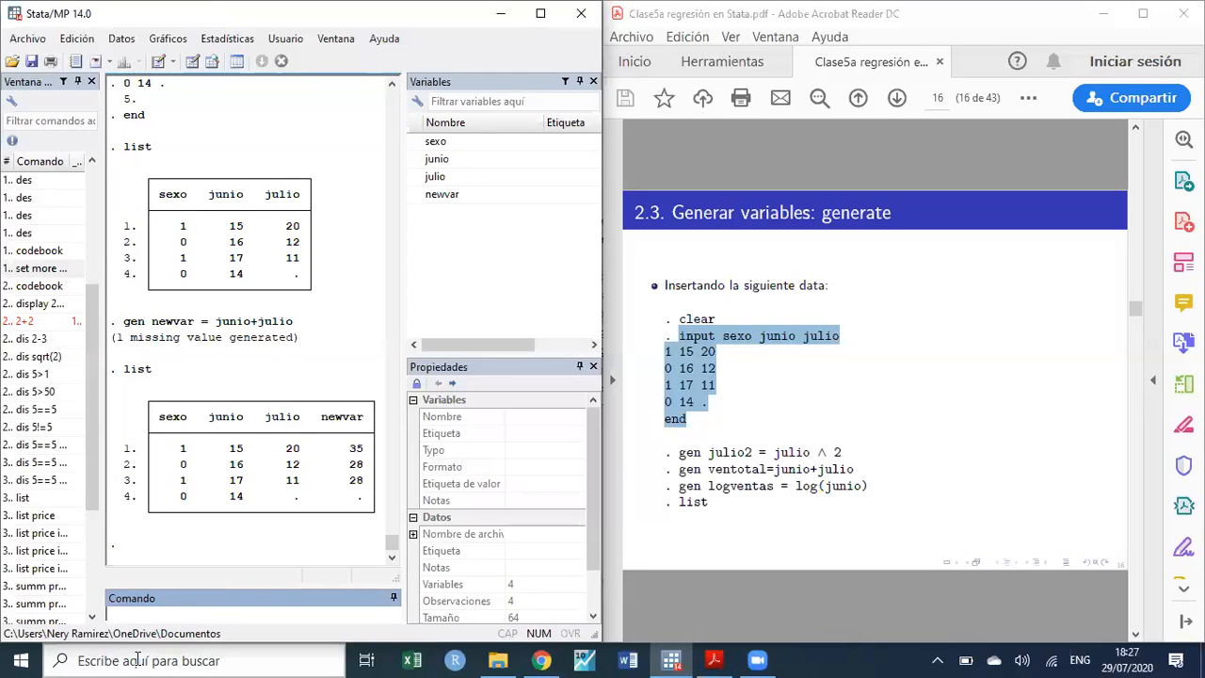
# - Try to recompute newvar with replace newvar = rowtotal(junio, julio)
pyautogui.write('replace newvar = rowtotal(')
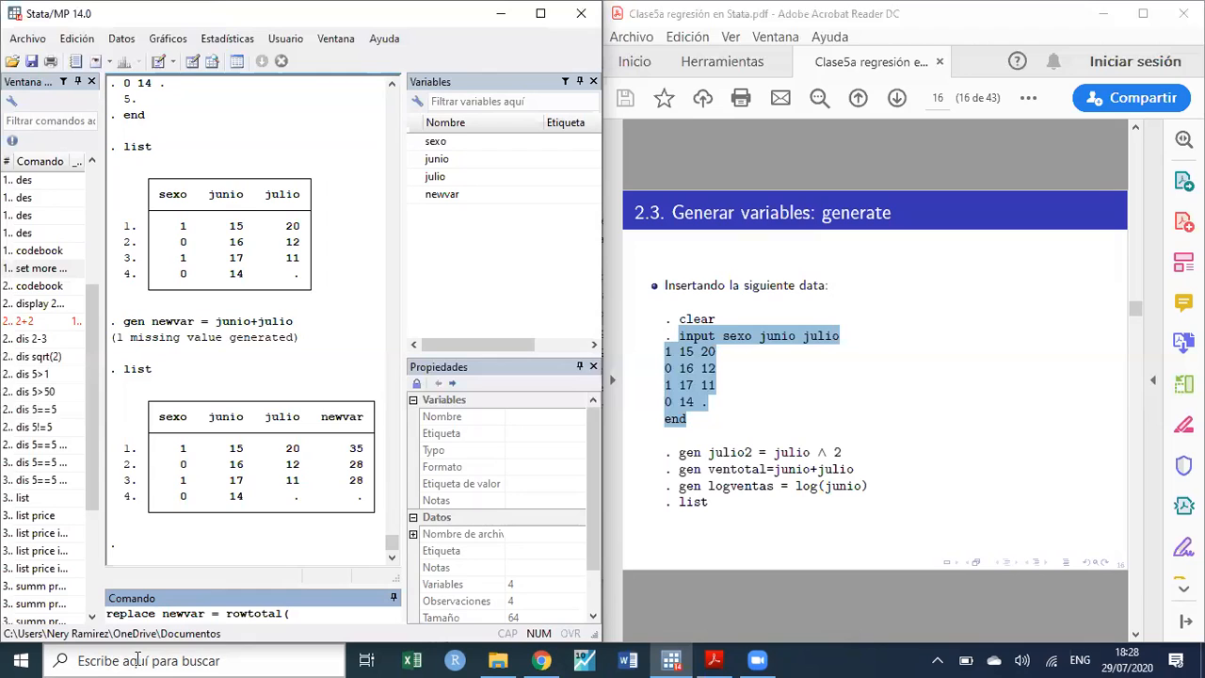
pyautogui.write('junio, julio)')
pyautogui.press('Return')
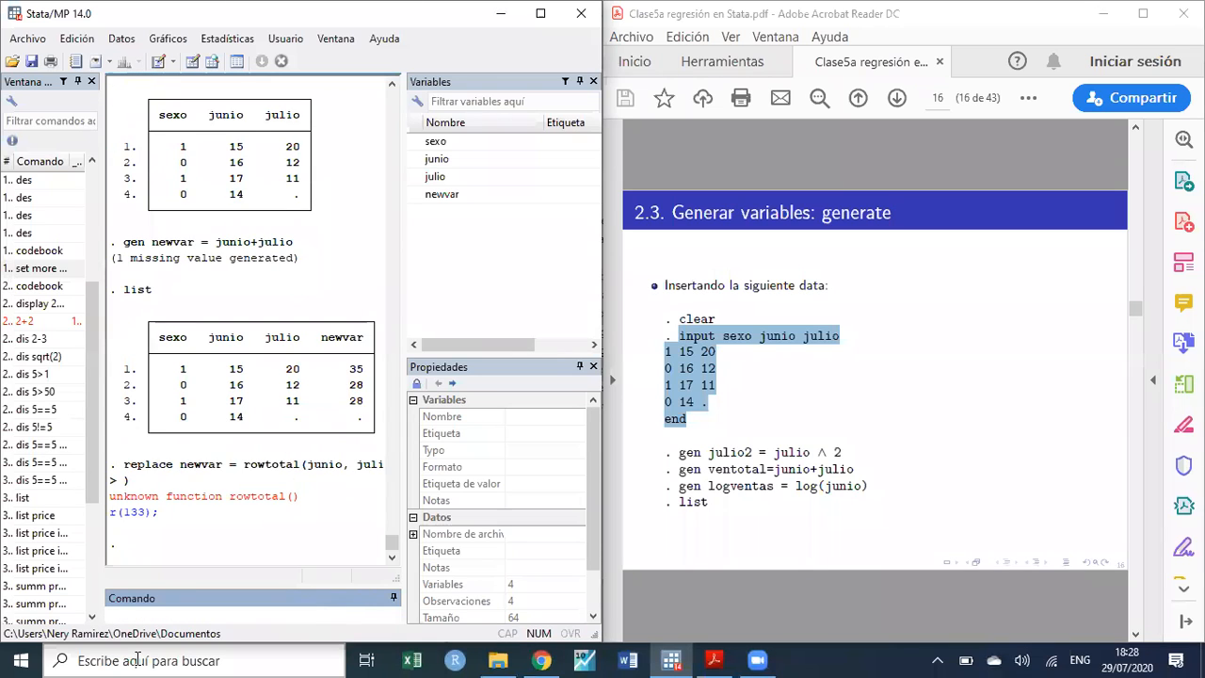
# - Recall the rowtotal command, remove the comma between junio and julio, and try running it again
pyautogui.press('pageup')
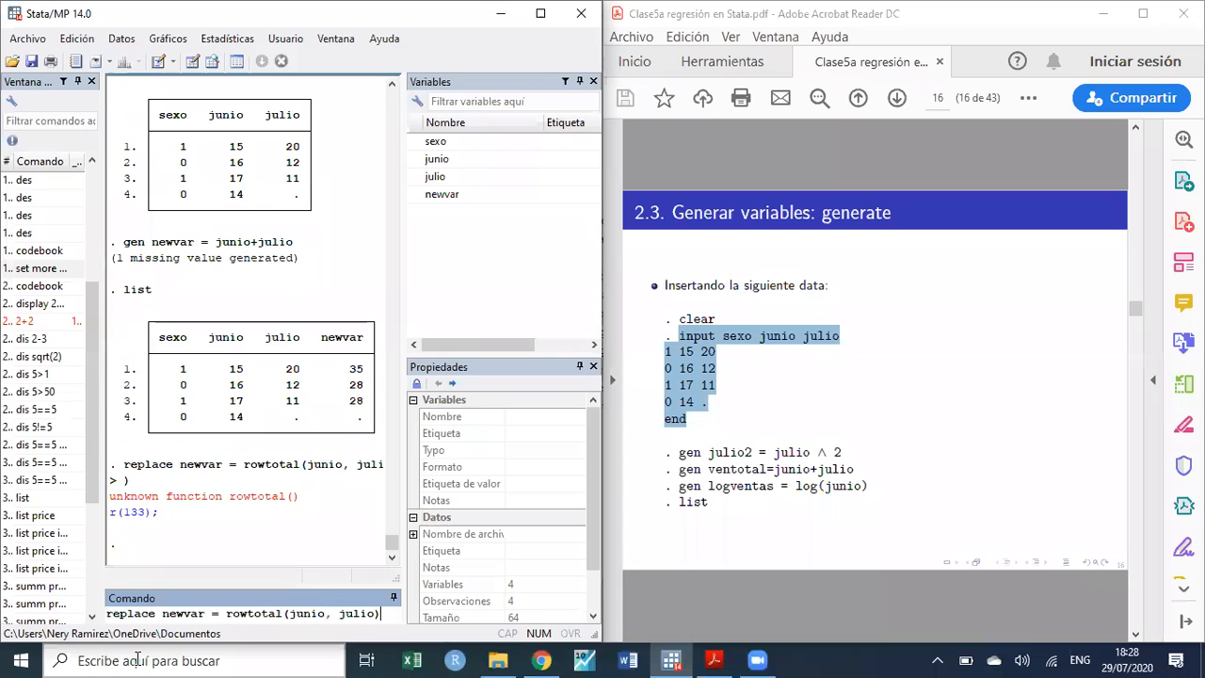
pyautogui.press('Left')
pyautogui.press('Left')
pyautogui.press('Left')
pyautogui.press('Left')
pyautogui.press('Left')
pyautogui.press('Left')
pyautogui.press('Left')
pyautogui.press('BackSpace')
pyautogui.press('Return')
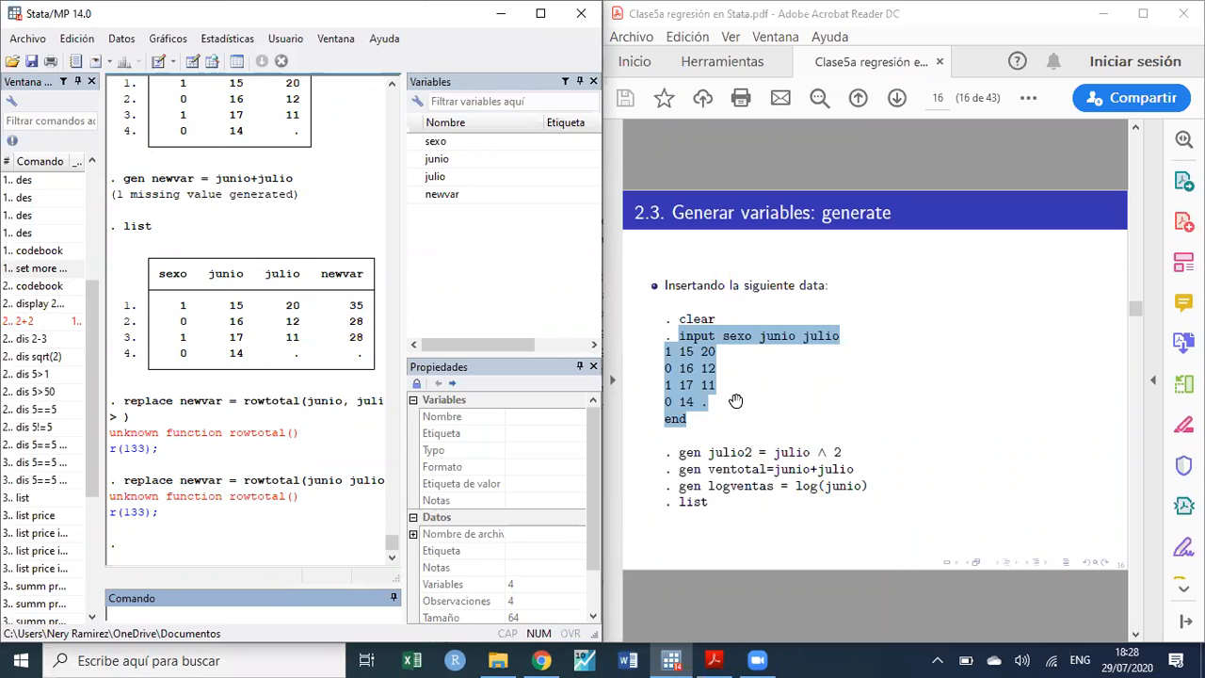
# - Copy gen sumJulio = sum(julio) from the slide's functions section, run it and list the dataset
pyautogui.scroll(-2, 737, 402)
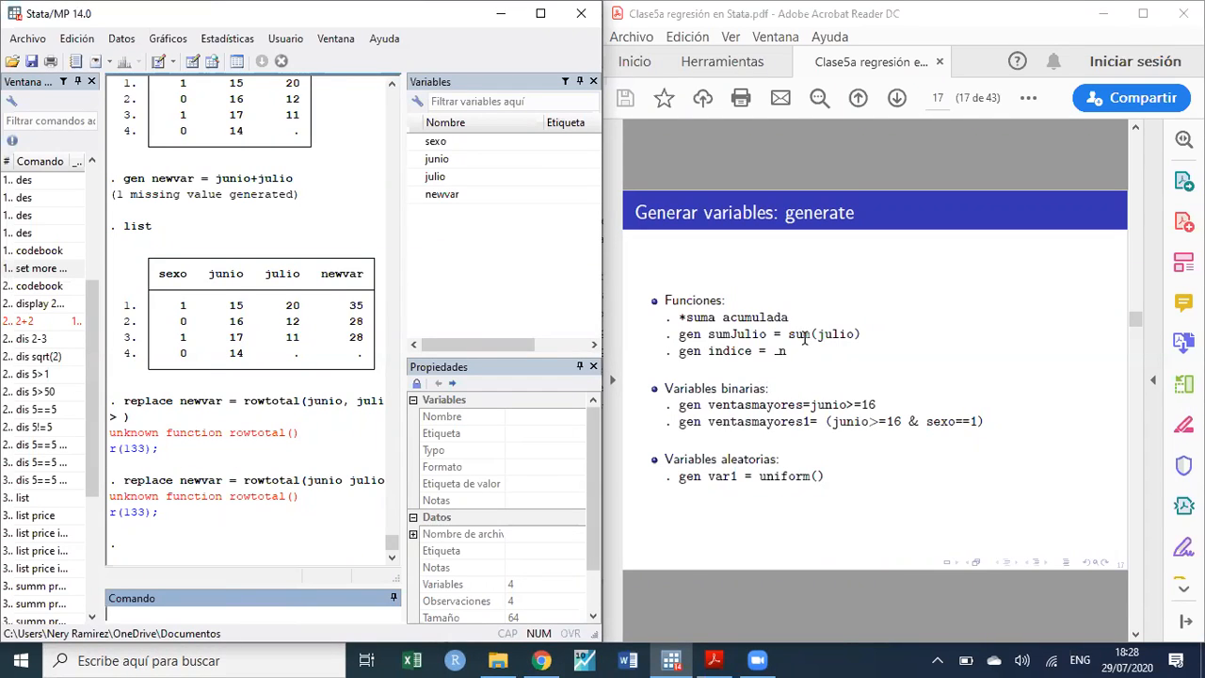
pyautogui.moveTo(791, 334); pyautogui.dragTo(864, 334)
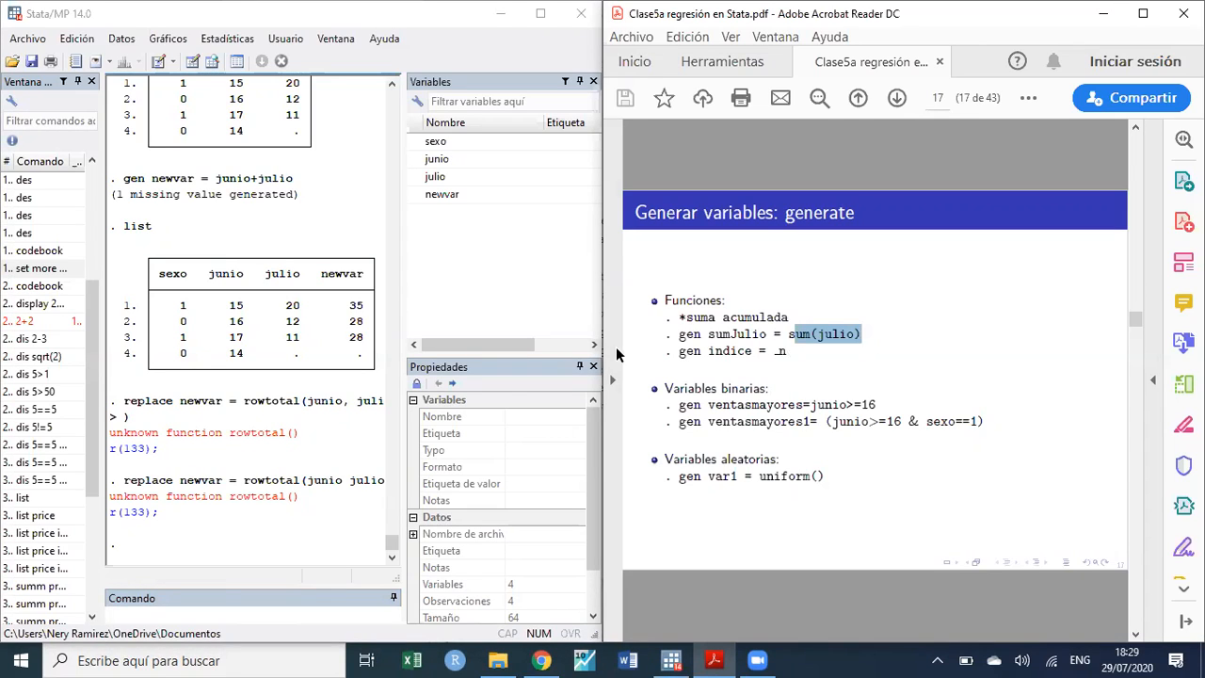
pyautogui.click(674, 335)
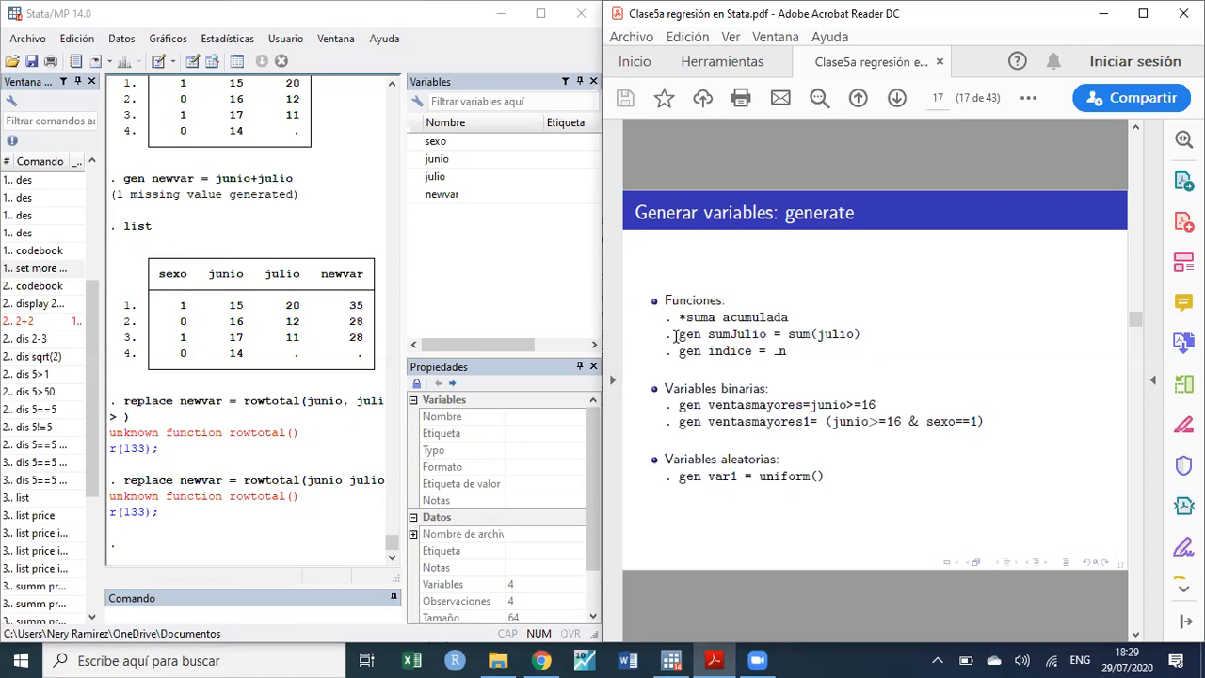
pyautogui.moveTo(674, 335); pyautogui.dragTo(869, 324)
pyautogui.hotkey('ctrl', 'c')
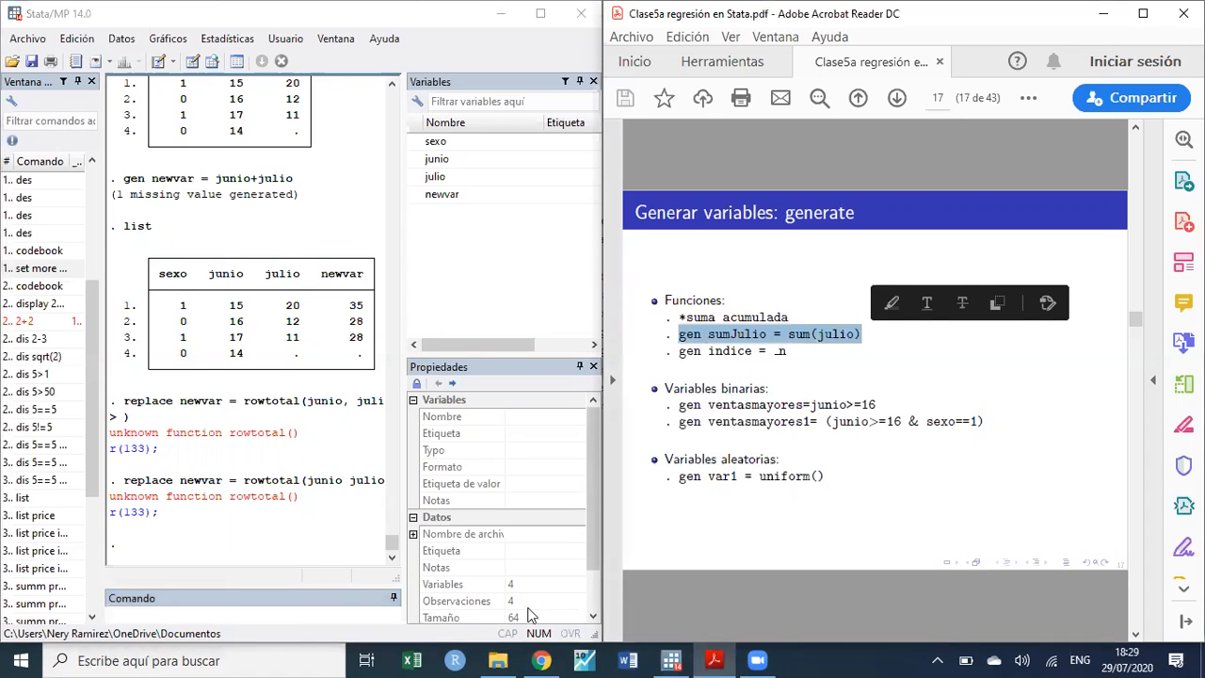
pyautogui.click(214, 617)
pyautogui.hotkey('ctrl', 'v')
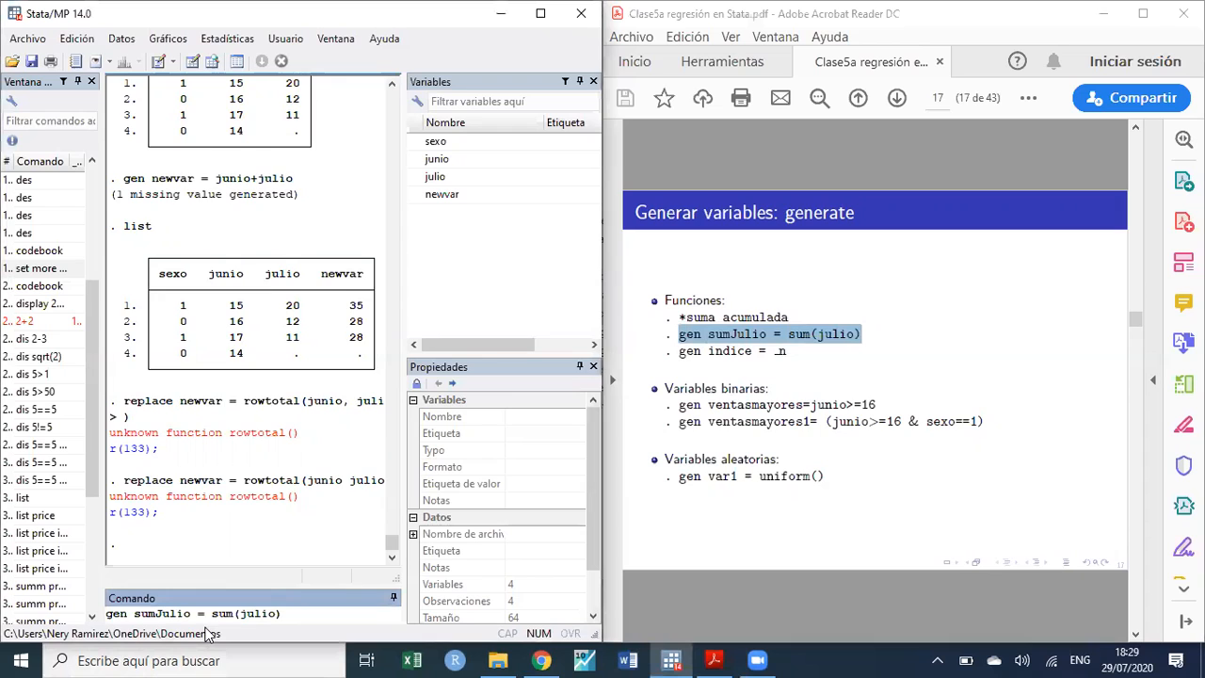
pyautogui.press('Return')
pyautogui.write('list')
pyautogui.press('Return')
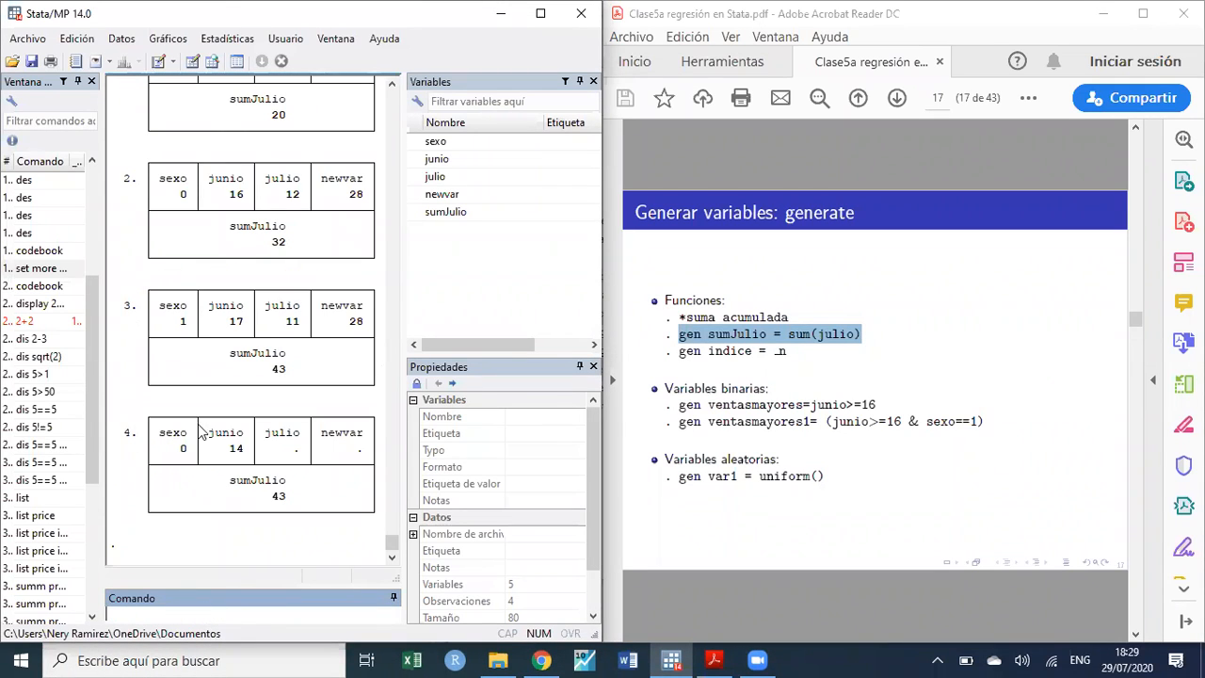
# - Open the data editor and compare the julio values row by row with the cumulative column sumJulio
pyautogui.click(189, 63)
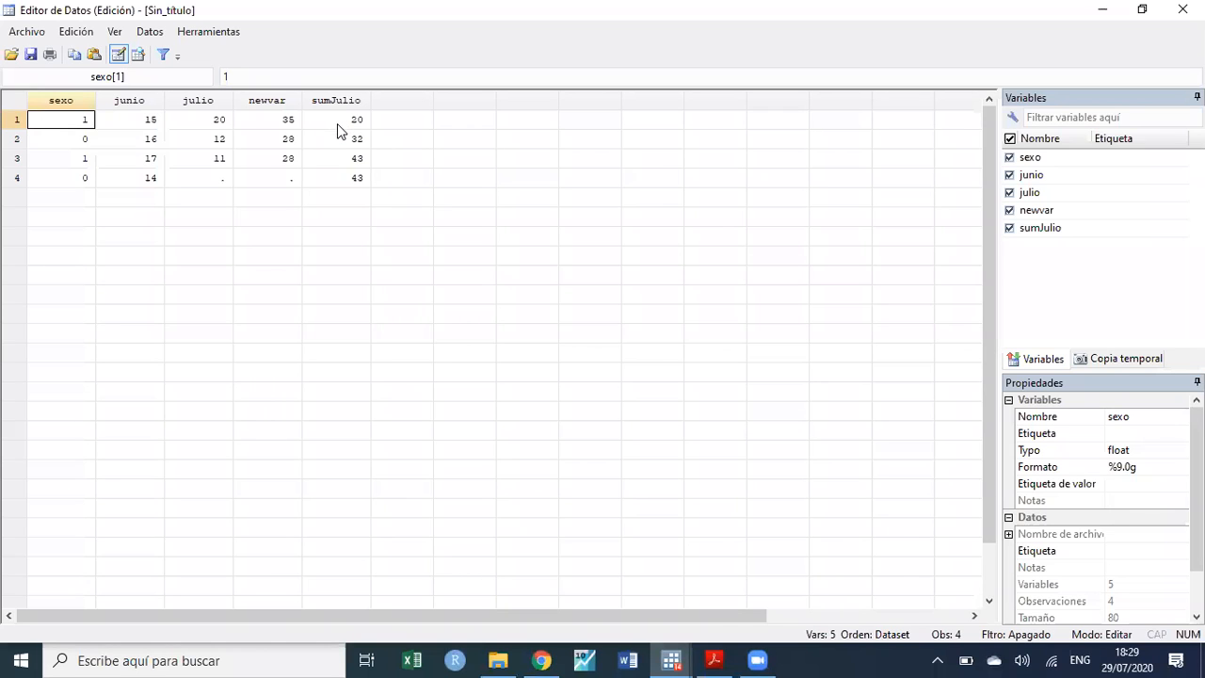
pyautogui.click(223, 122)
pyautogui.click(224, 141)
pyautogui.click(219, 158)
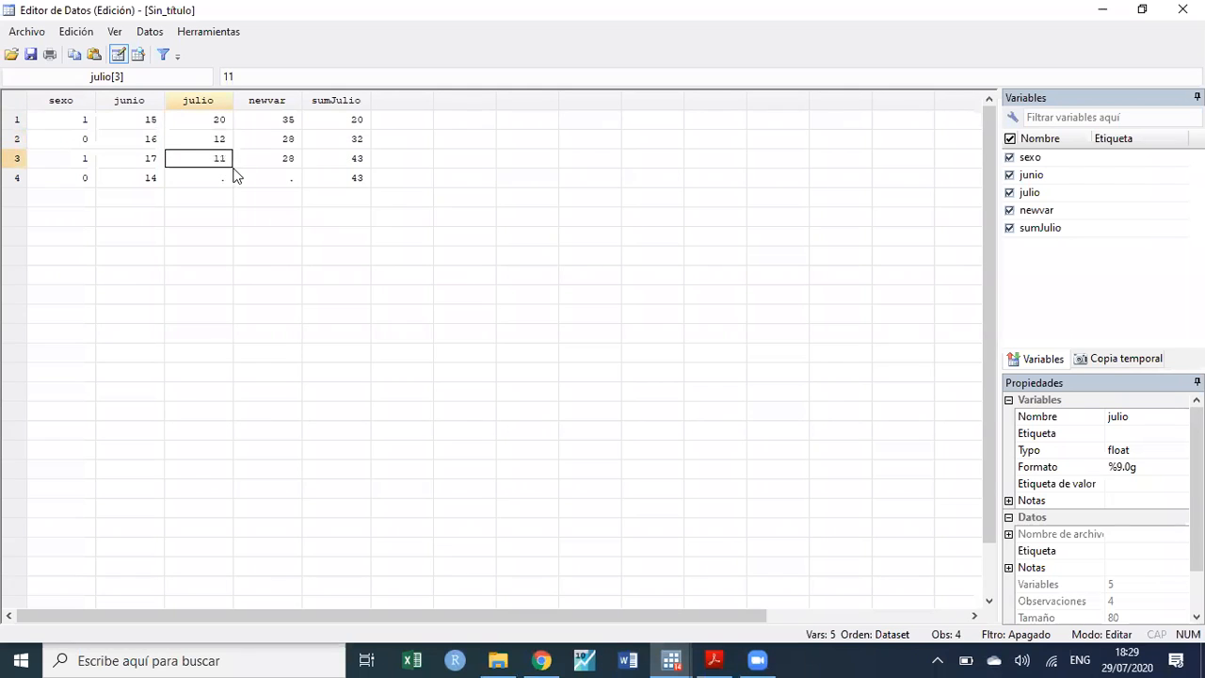
pyautogui.click(1105, 11)
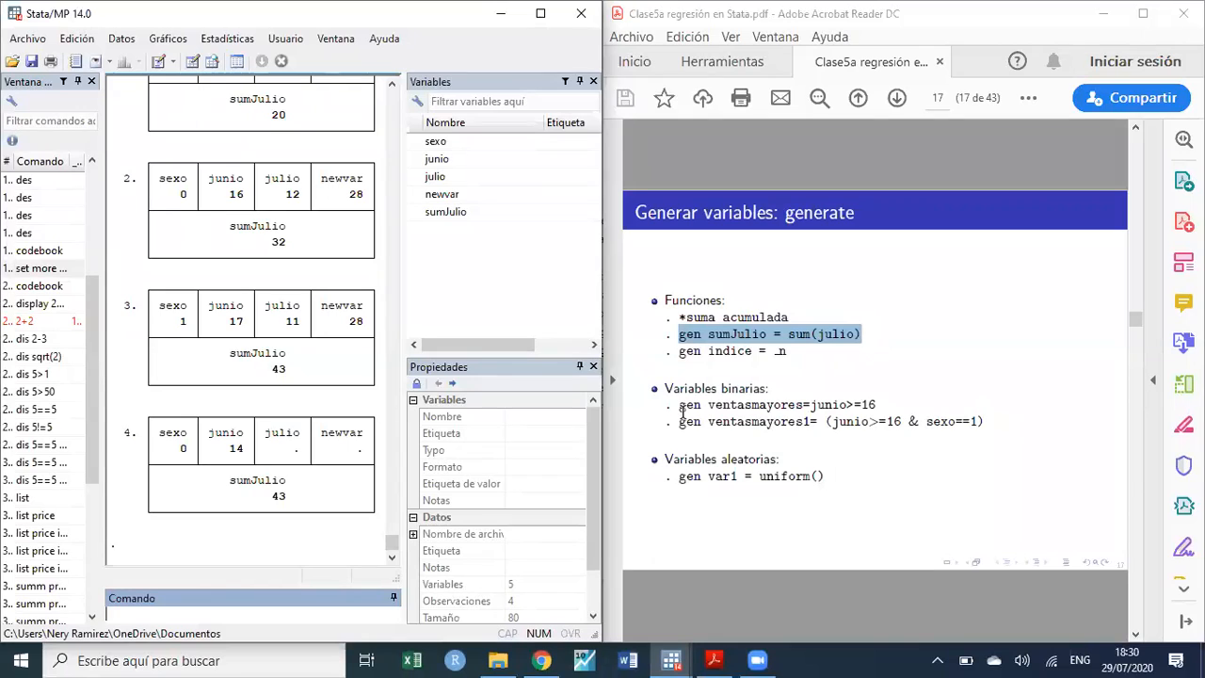
# - Copy gen ventasmayores=junio>=16 from the slide's binary variables section and run it
pyautogui.click(812, 405)
pyautogui.moveTo(812, 405); pyautogui.dragTo(876, 405)
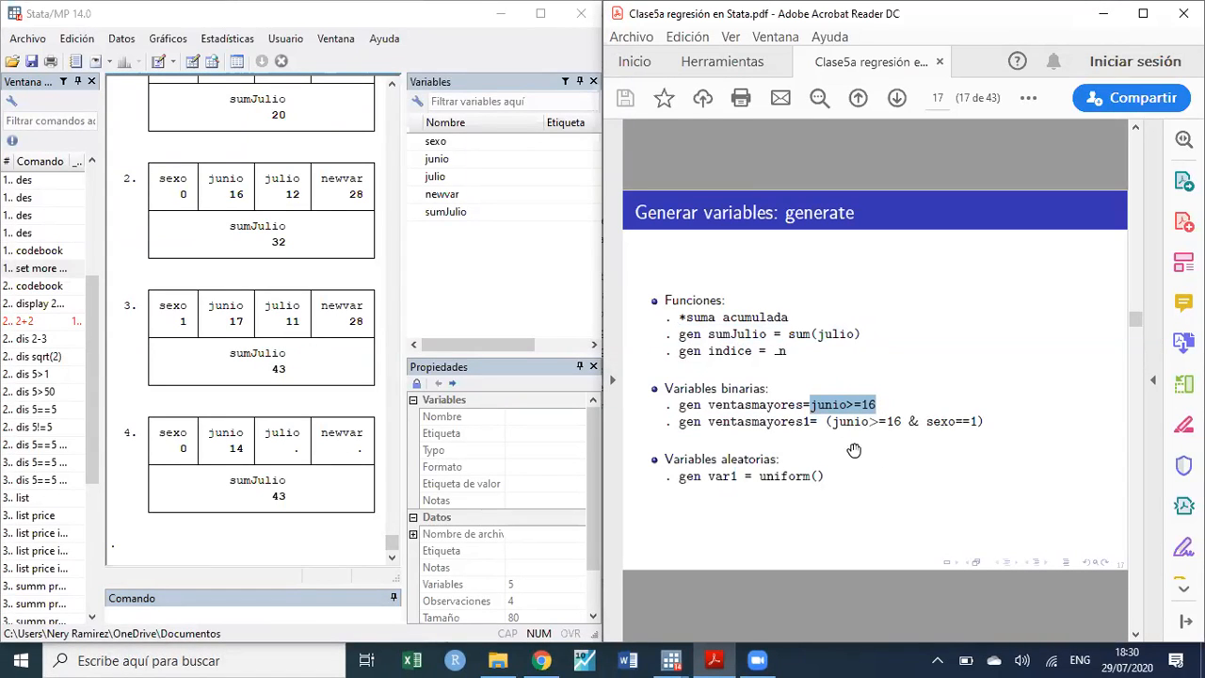
pyautogui.click(691, 406)
pyautogui.moveTo(680, 407); pyautogui.dragTo(878, 411)
pyautogui.hotkey('ctrl', 'c')
pyautogui.click(222, 613)
pyautogui.hotkey('ctrl', 'v')
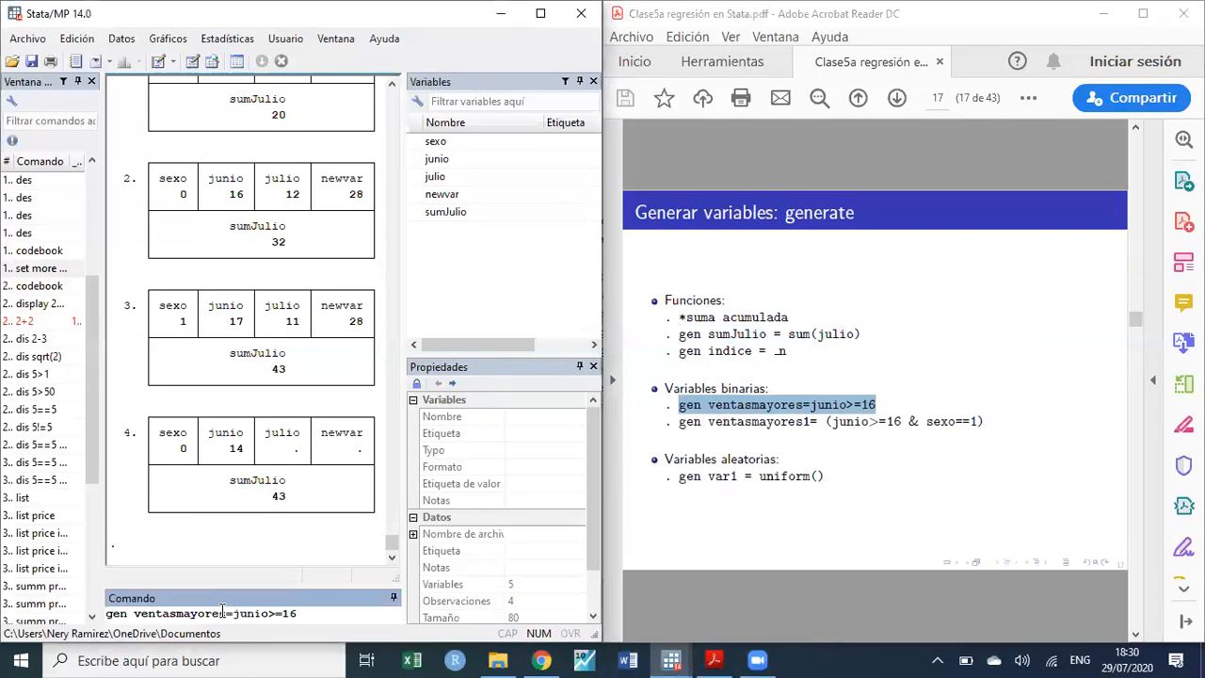
pyautogui.press('Return')
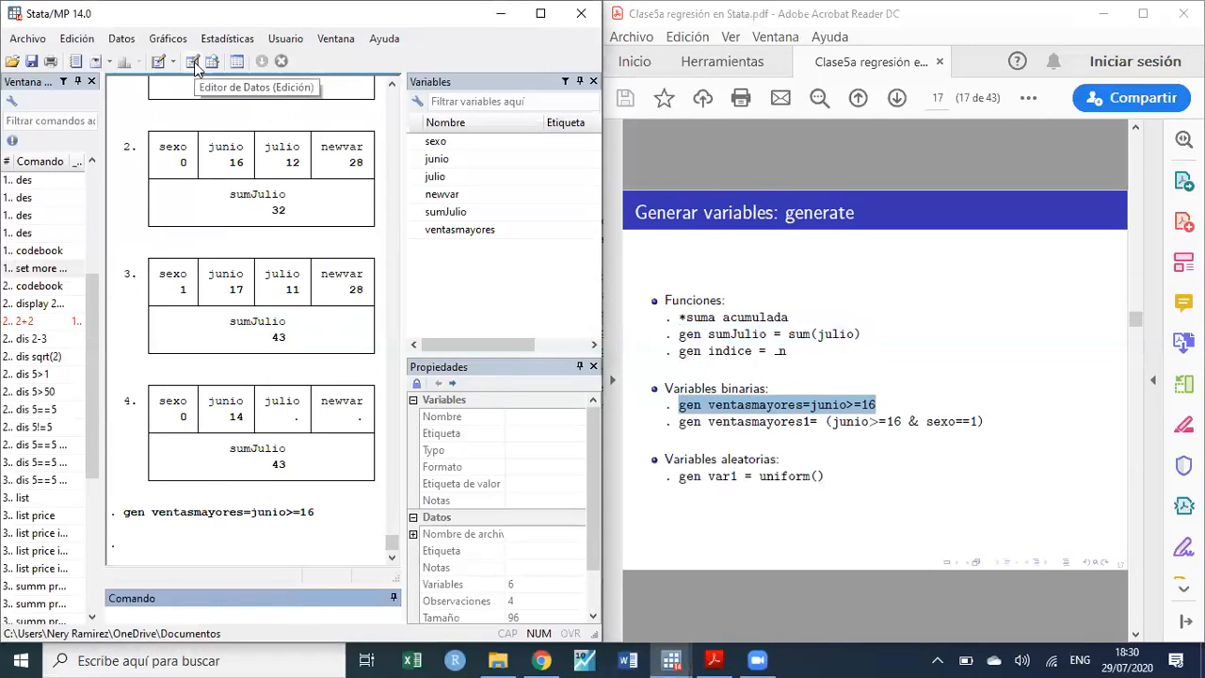
# - Highlight the condition junio>=16 in the results and compare junio with ventasmayores for rows 2 and 3 in the data editor
pyautogui.moveTo(251, 517); pyautogui.dragTo(311, 518)
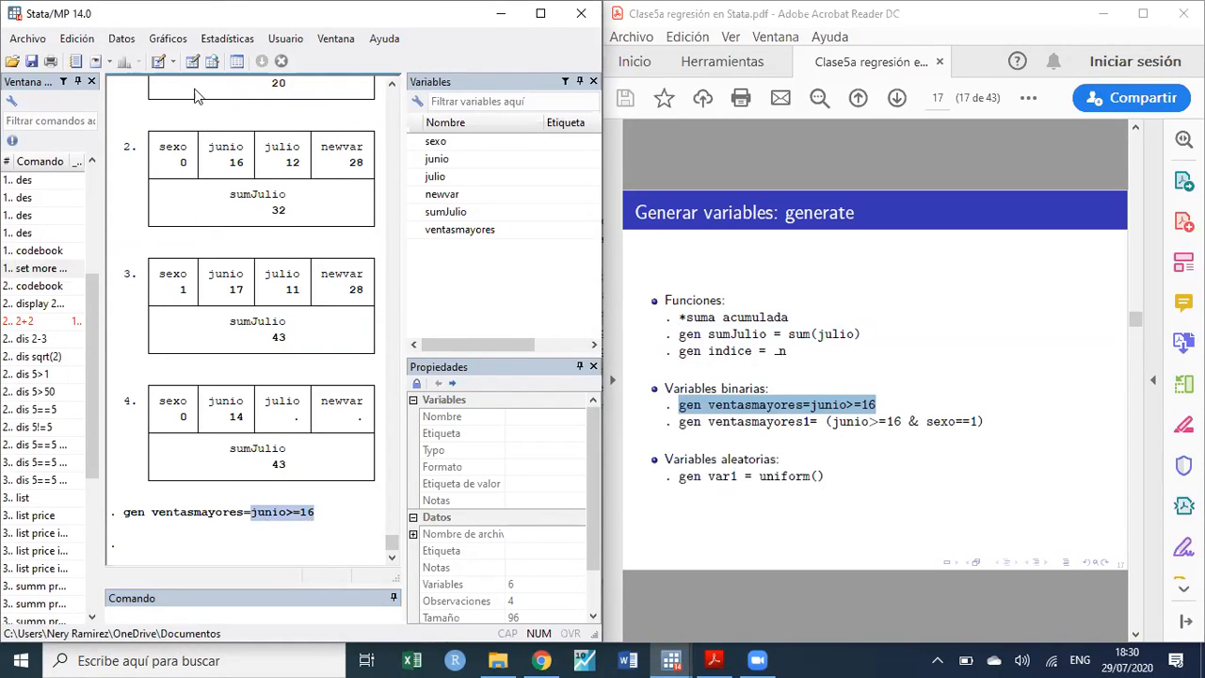
pyautogui.click(190, 64)
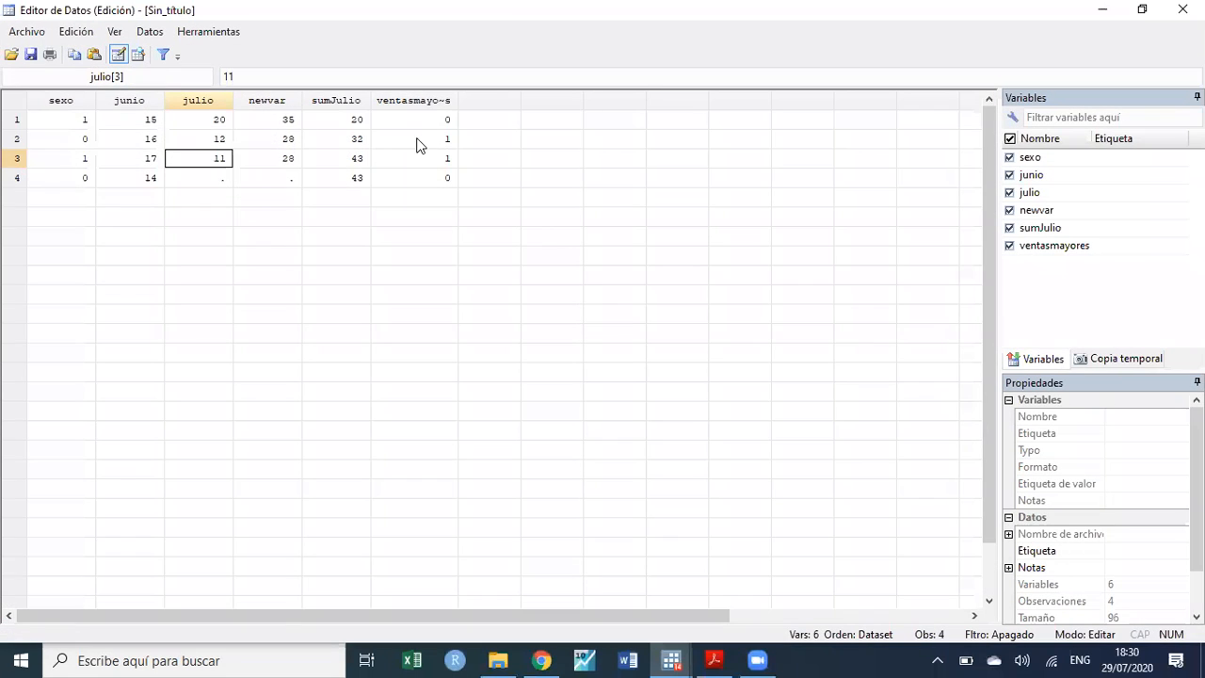
pyautogui.moveTo(153, 138); pyautogui.dragTo(139, 156)
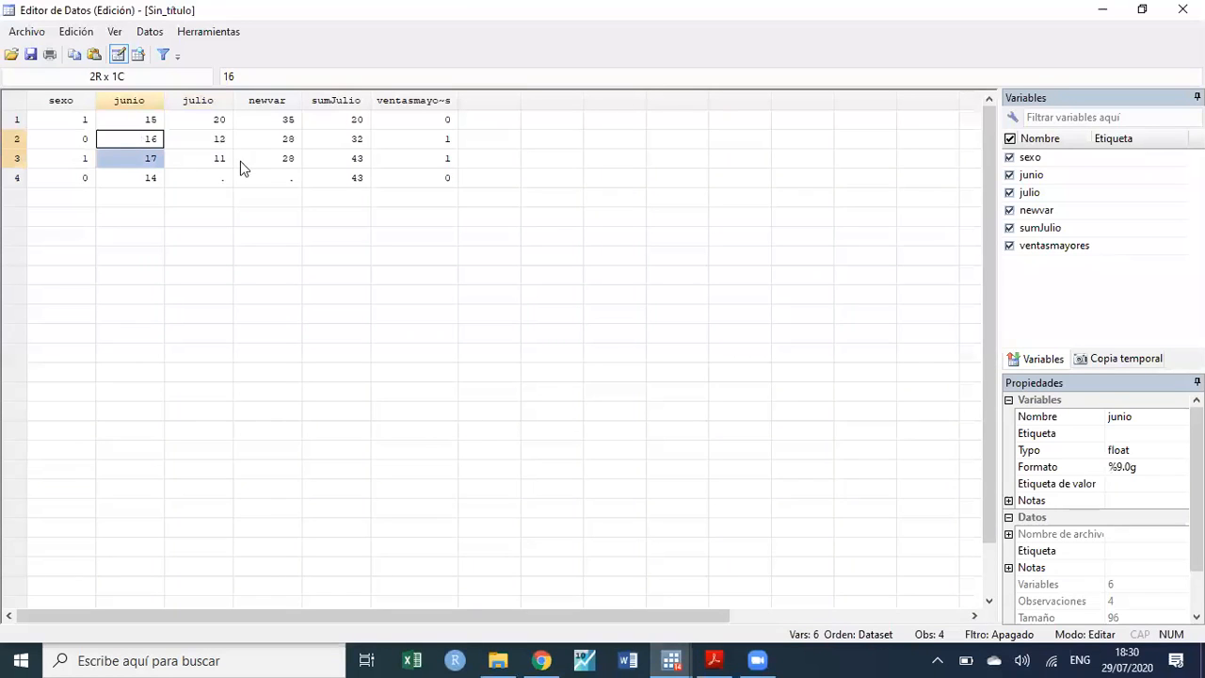
pyautogui.moveTo(439, 139); pyautogui.dragTo(436, 158)
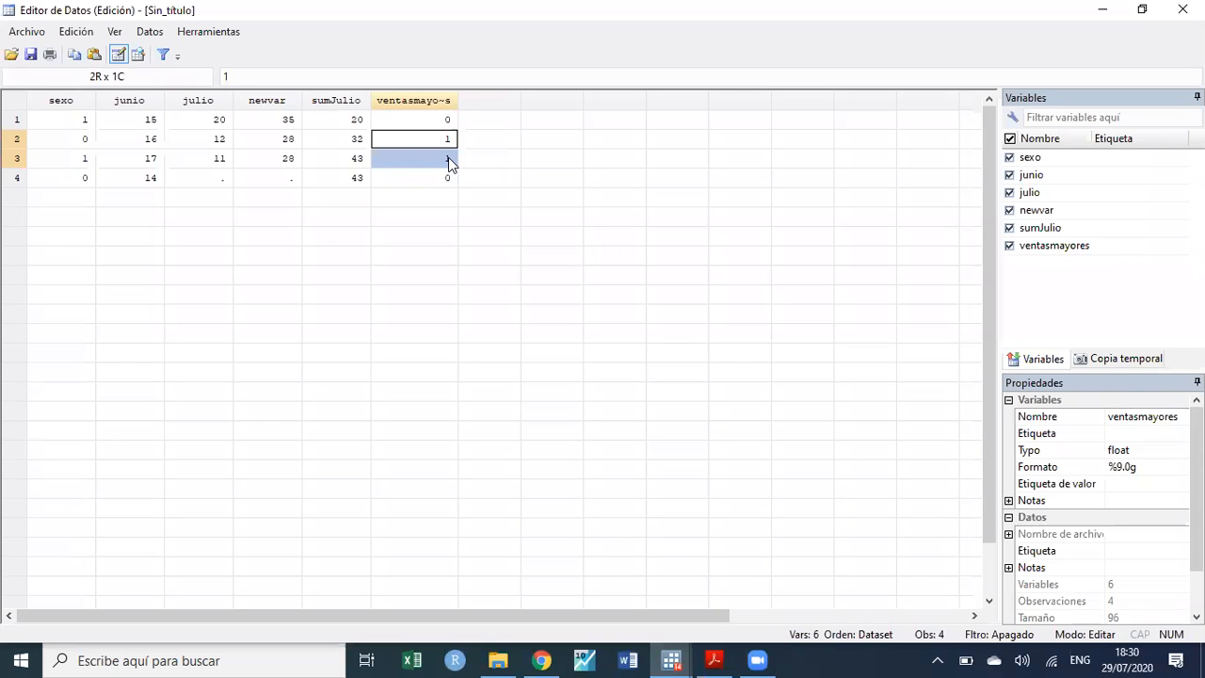
pyautogui.click(1102, 10)
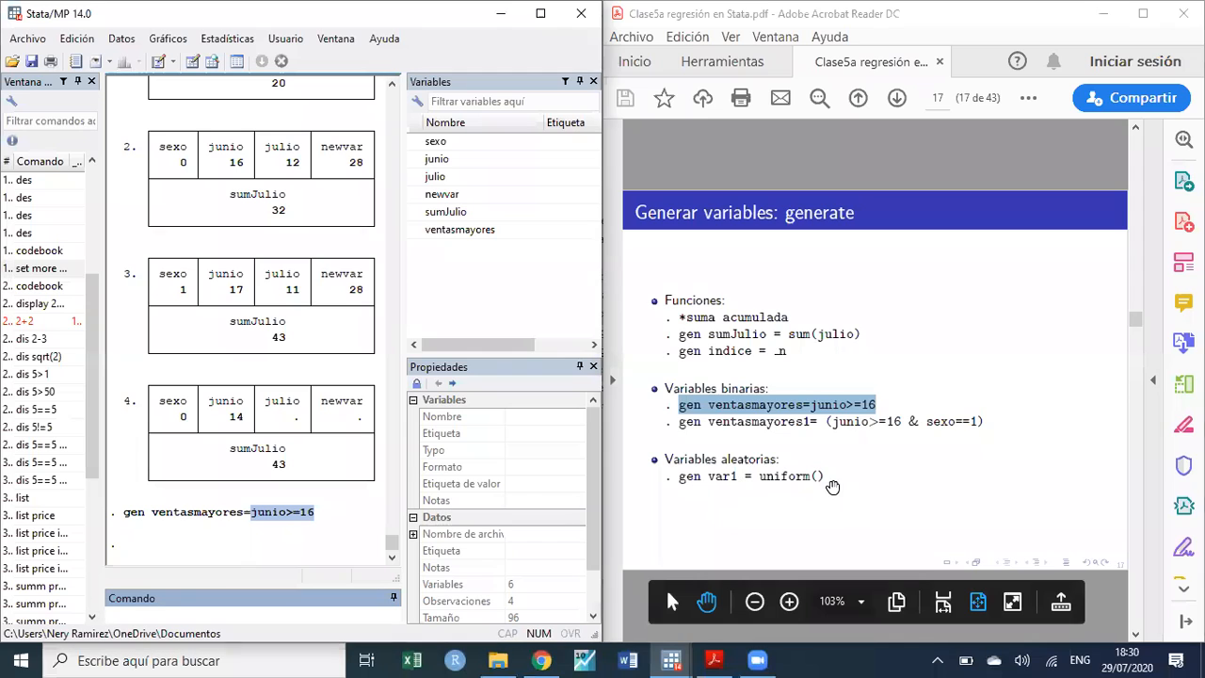
# - Copy the indice command from the slide, run it as gen indice = n and check the new column in the data editor
pyautogui.moveTo(789, 336); pyautogui.dragTo(707, 350)
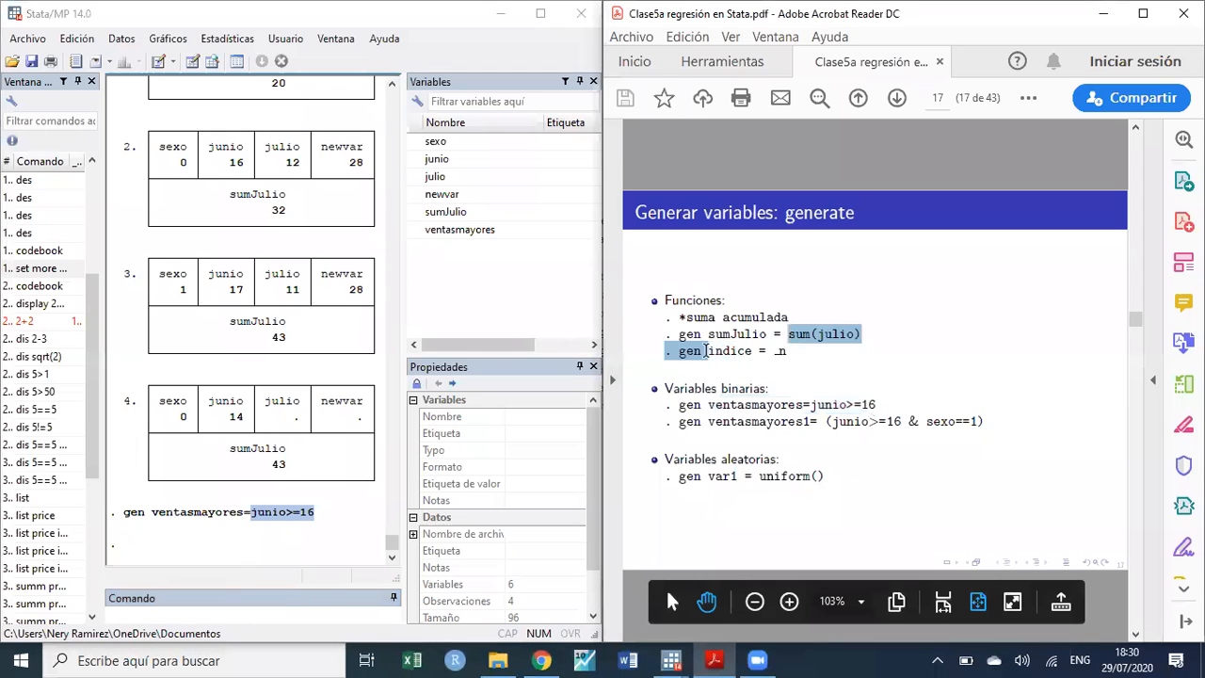
pyautogui.click(784, 366)
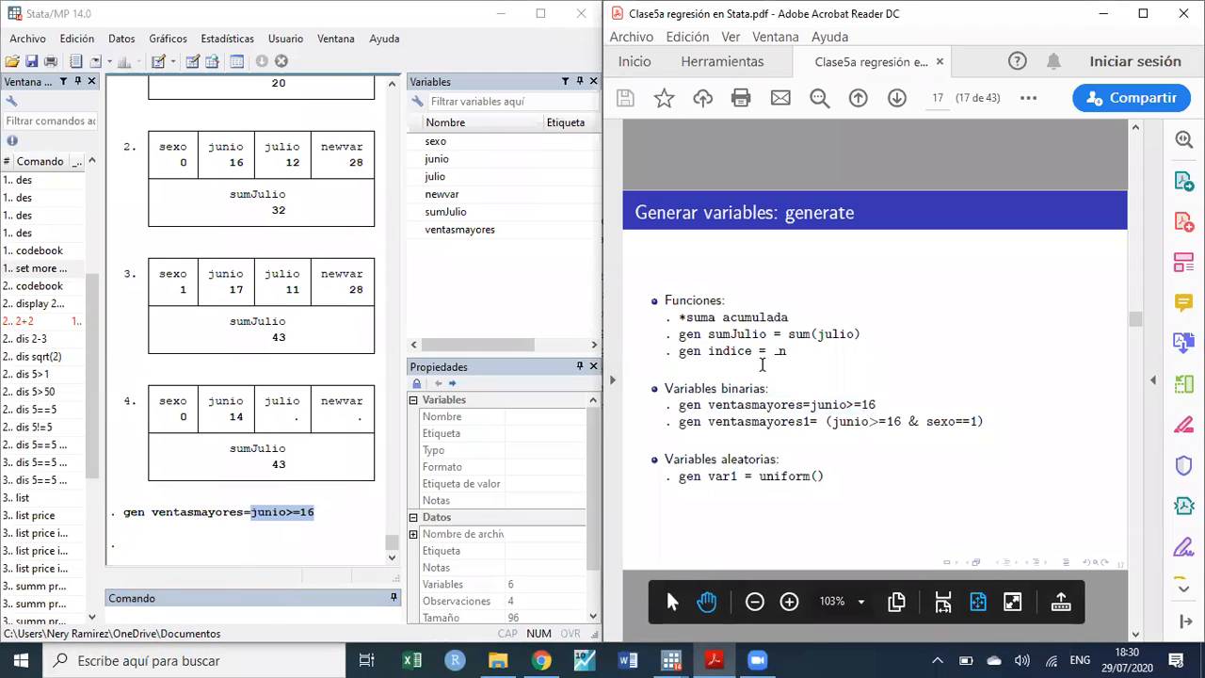
pyautogui.moveTo(680, 352); pyautogui.dragTo(793, 352)
pyautogui.hotkey('ctrl', 'c')
pyautogui.click(243, 617)
pyautogui.hotkey('ctrl', 'v')
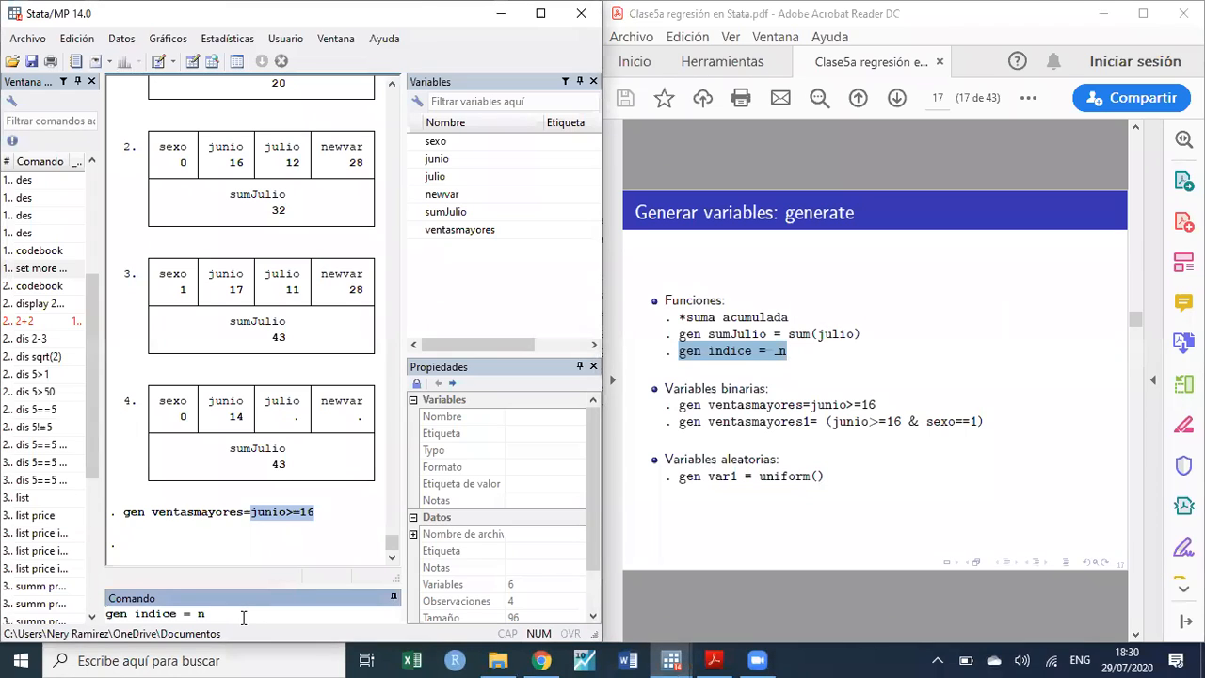
pyautogui.press('Return')
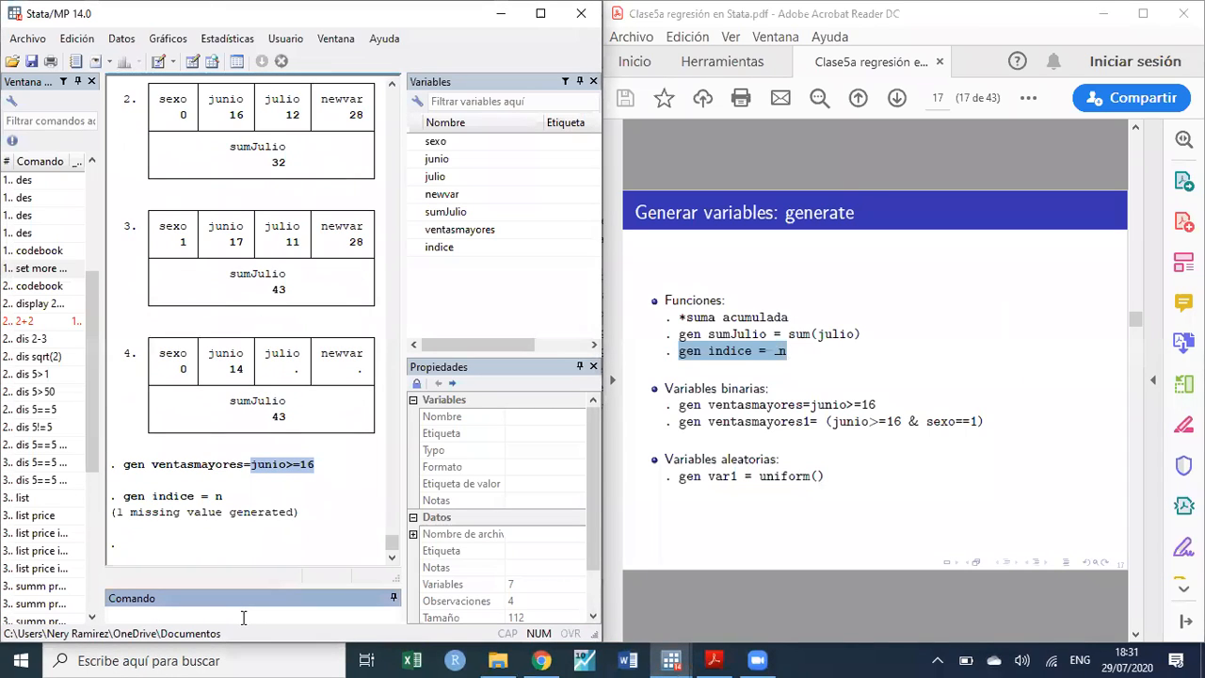
pyautogui.click(193, 62)
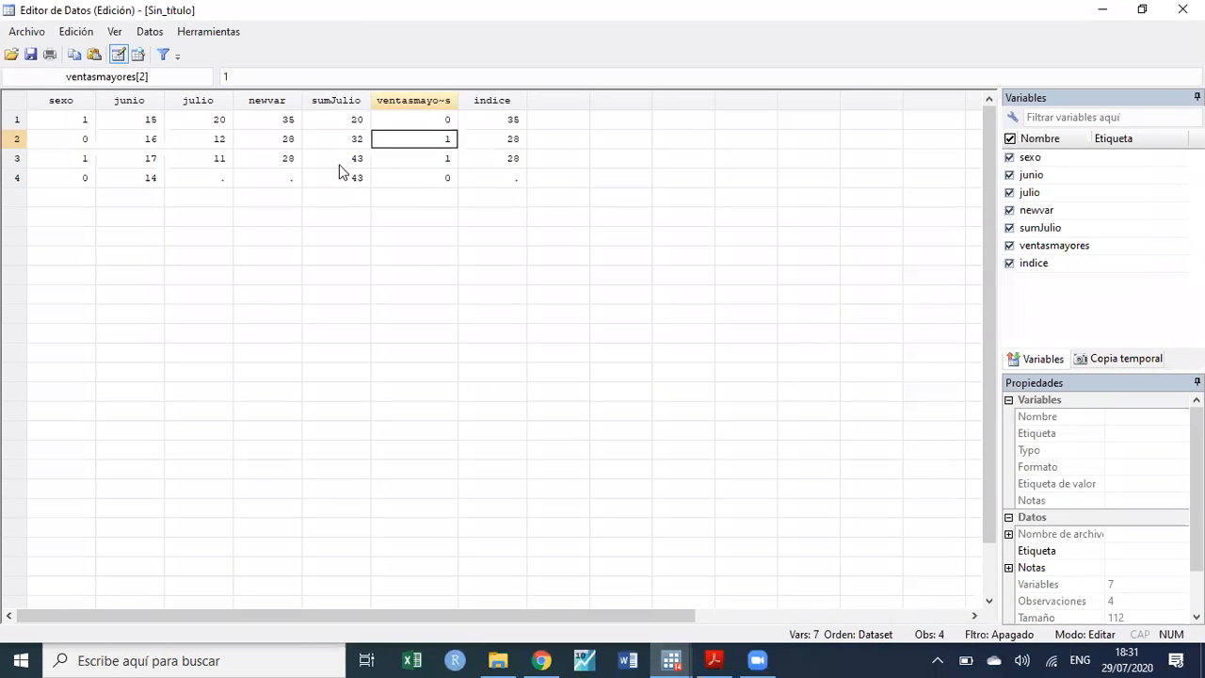
pyautogui.moveTo(512, 126); pyautogui.dragTo(516, 179)
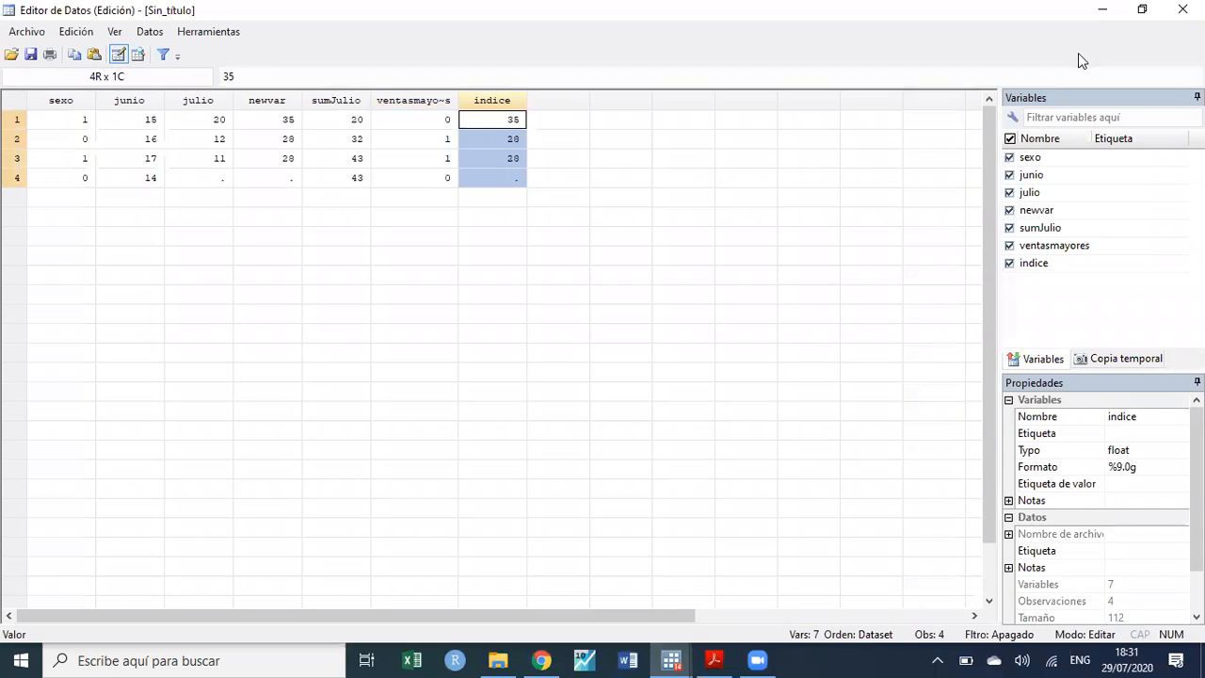
pyautogui.click(1102, 10)
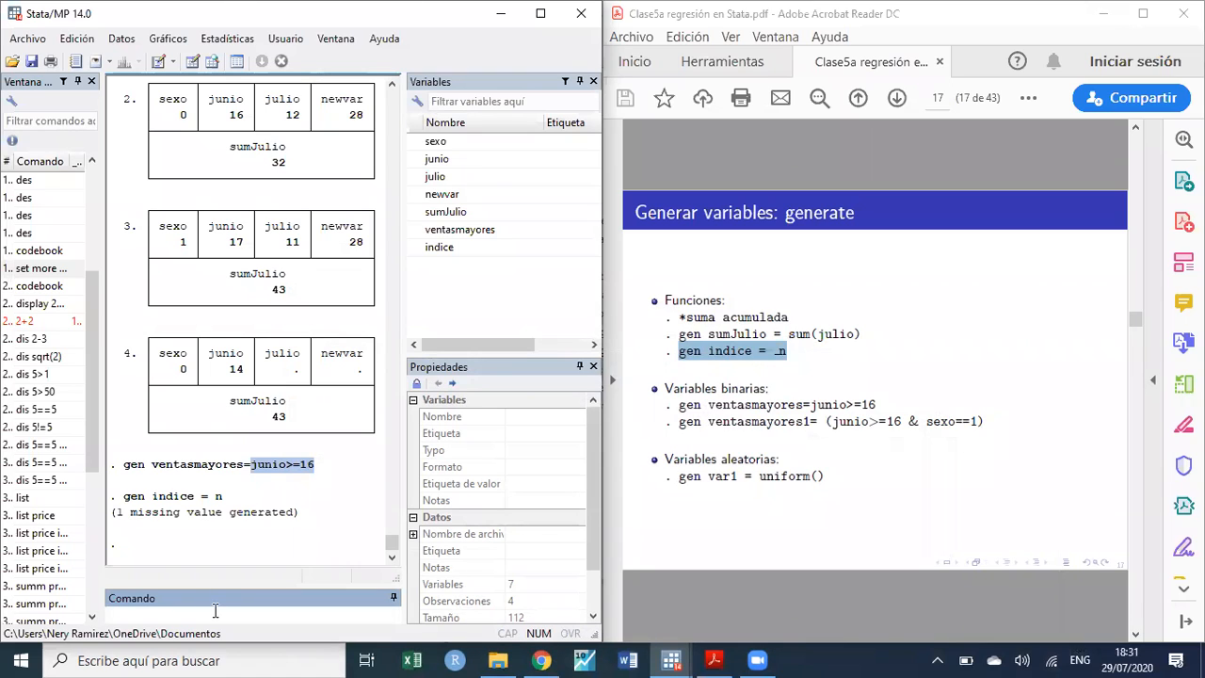
# - Recall the indice command, change n to _n and try running gen indice = _n
pyautogui.press('pageup')
pyautogui.press('BackSpace')
pyautogui.write('_n')
pyautogui.press('Return')
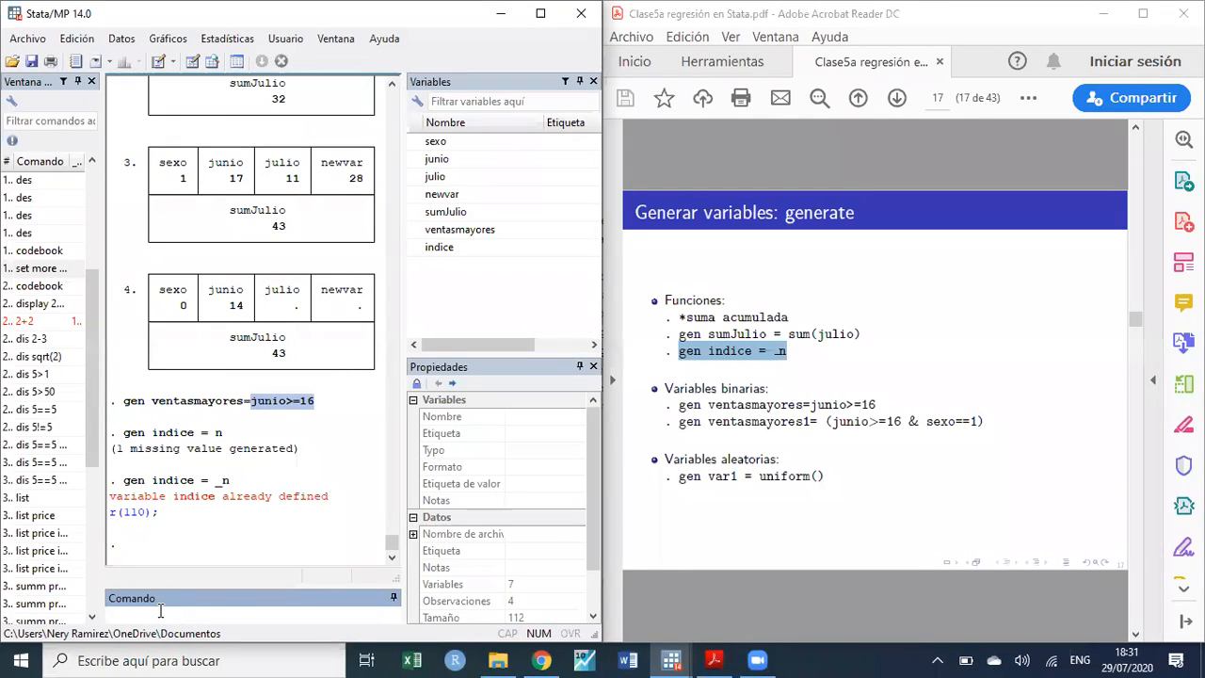
pyautogui.write('repleca')
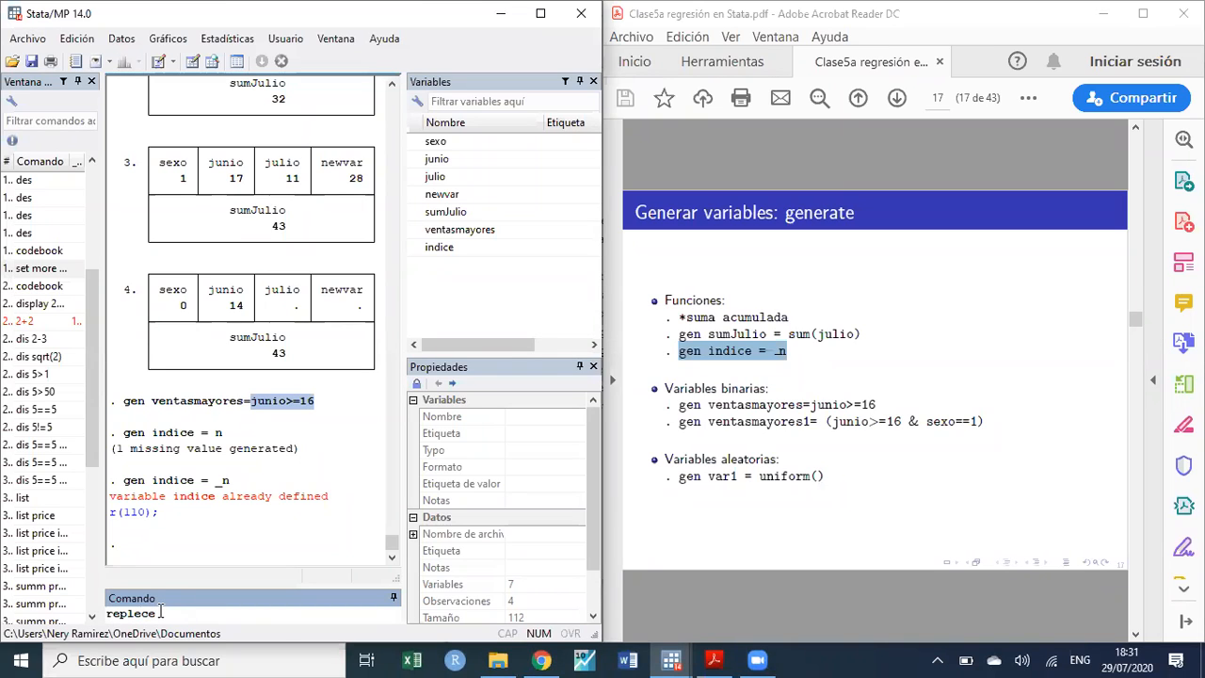
pyautogui.press('BackSpace')
pyautogui.press('BackSpace')
pyautogui.press('BackSpace')
pyautogui.press('BackSpace')
pyautogui.press('BackSpace')
pyautogui.press('BackSpace')
pyautogui.press('BackSpace')
# - Delete the variable indice from the dataset with drop indice
pyautogui.write('dorp')
pyautogui.press('BackSpace')
pyautogui.press('BackSpace')
pyautogui.press('BackSpace')
pyautogui.write('rop')
pyautogui.click(419, 247)
pyautogui.press('Return')
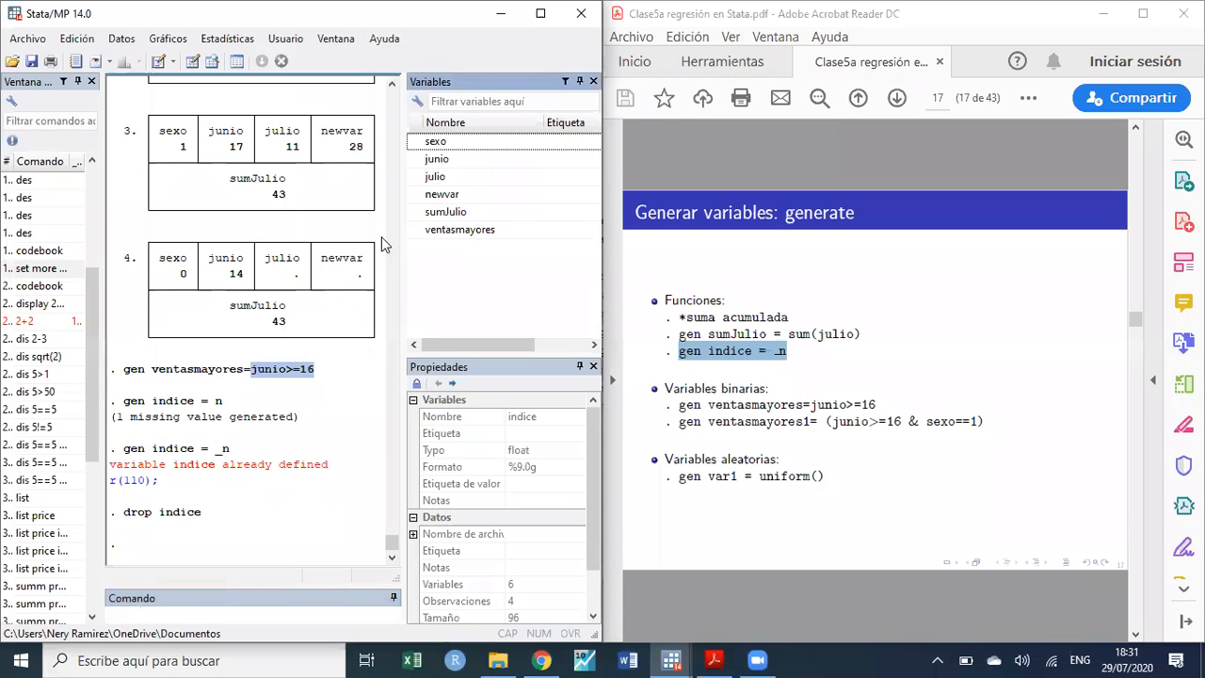
# - Rerun gen indice = _n from the command history and check the indice column in the data editor
pyautogui.click(161, 613)
pyautogui.press('pageup')
pyautogui.press('pageup')
pyautogui.press('Return')
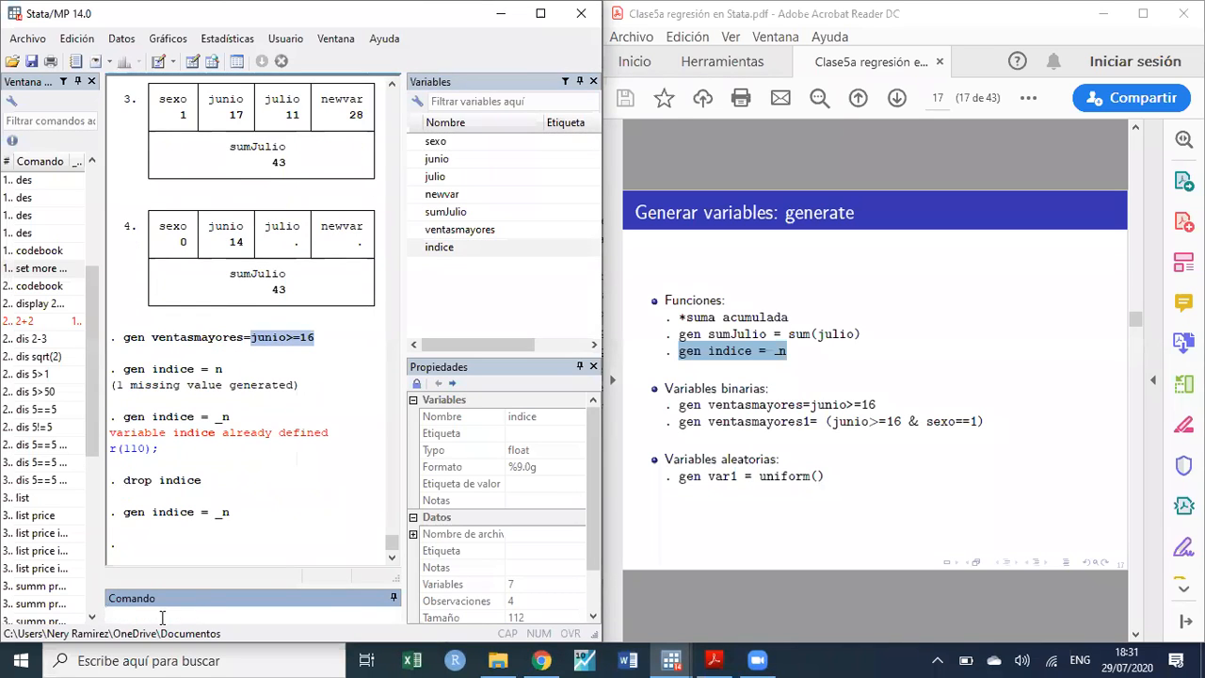
pyautogui.click(192, 61)
pyautogui.moveTo(517, 123); pyautogui.dragTo(513, 173)
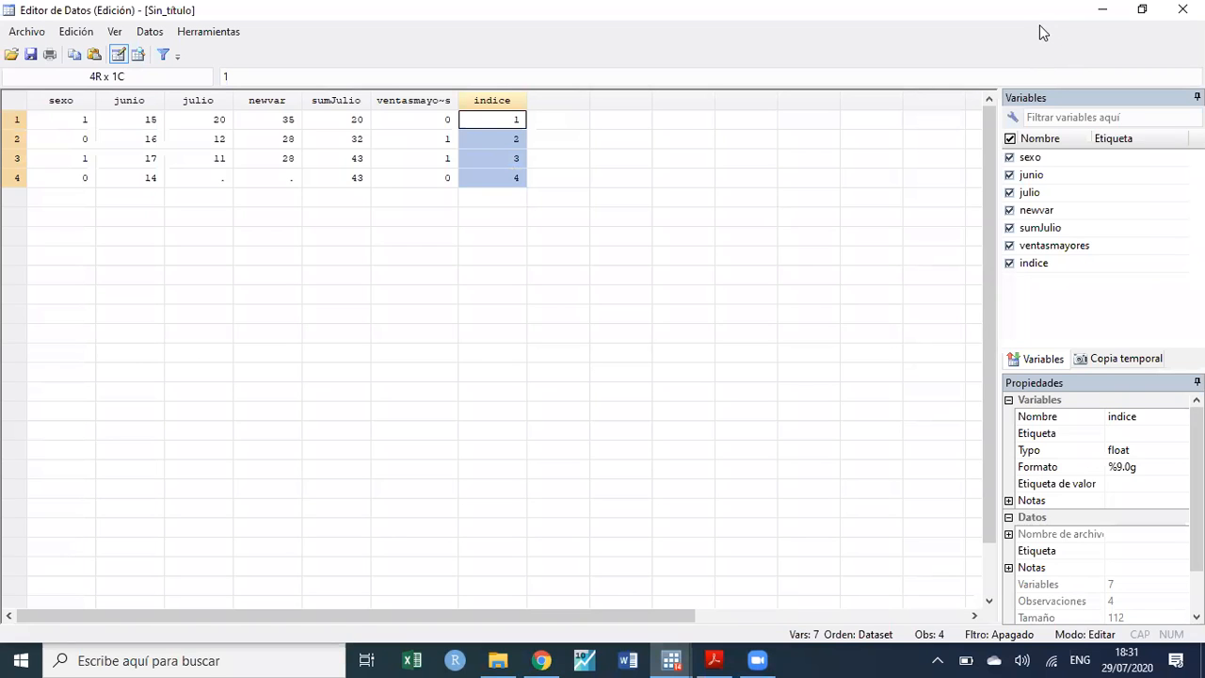
pyautogui.click(1102, 13)
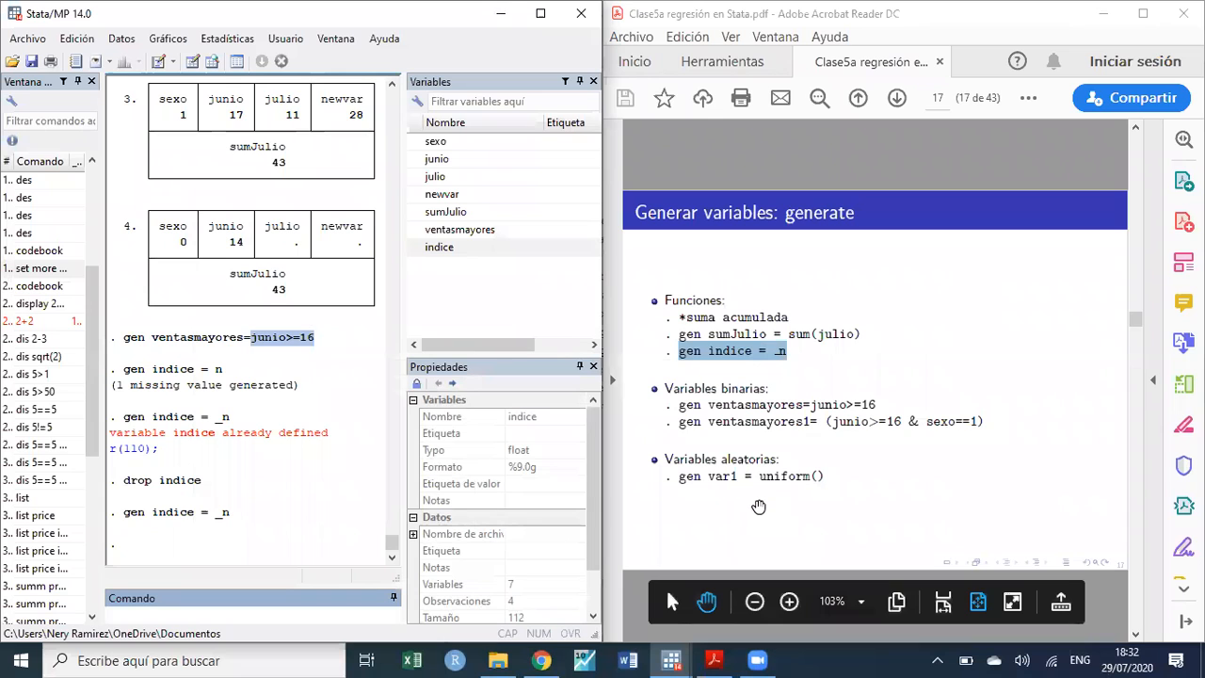
# - Advance the slides to Generar variables: egen bysort and highlight egen in the example command
pyautogui.click(774, 480)
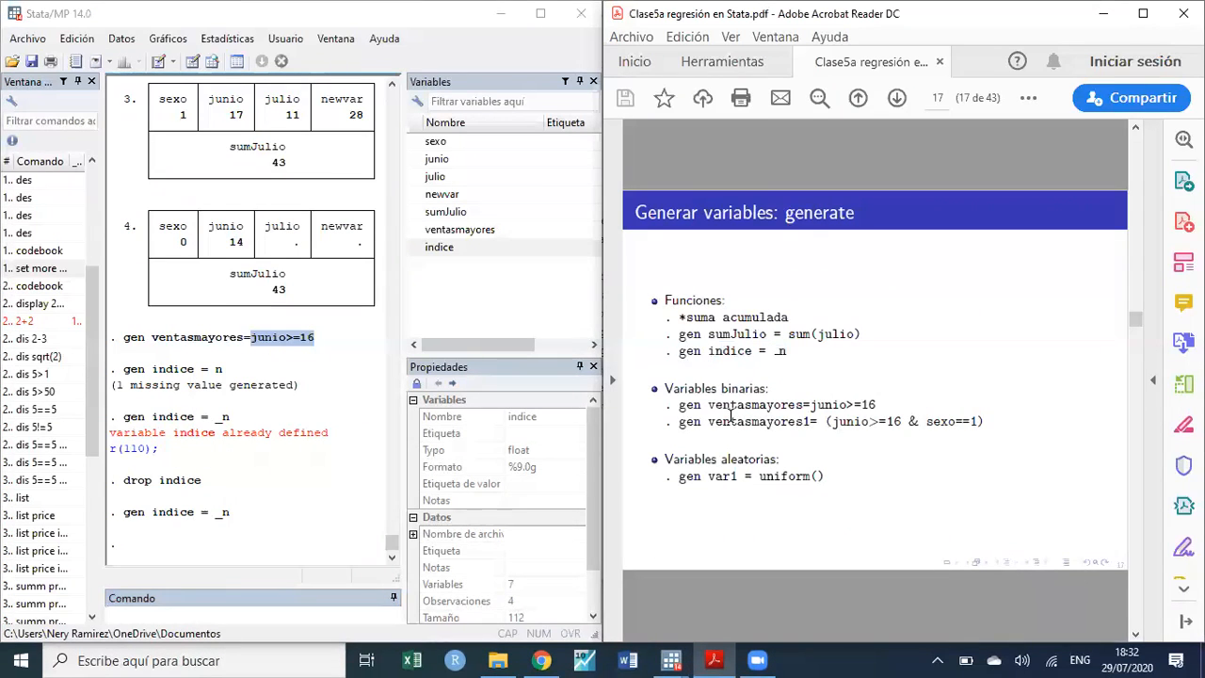
pyautogui.scroll(-1, 660, 407)
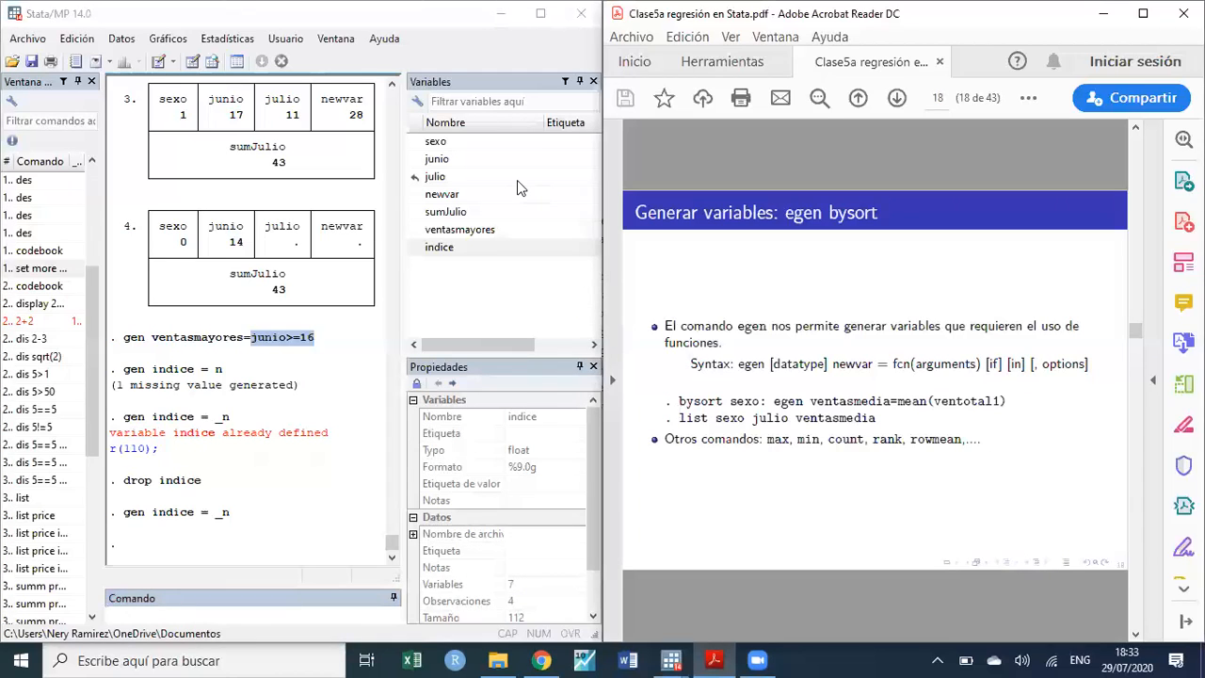
pyautogui.click(393, 148)
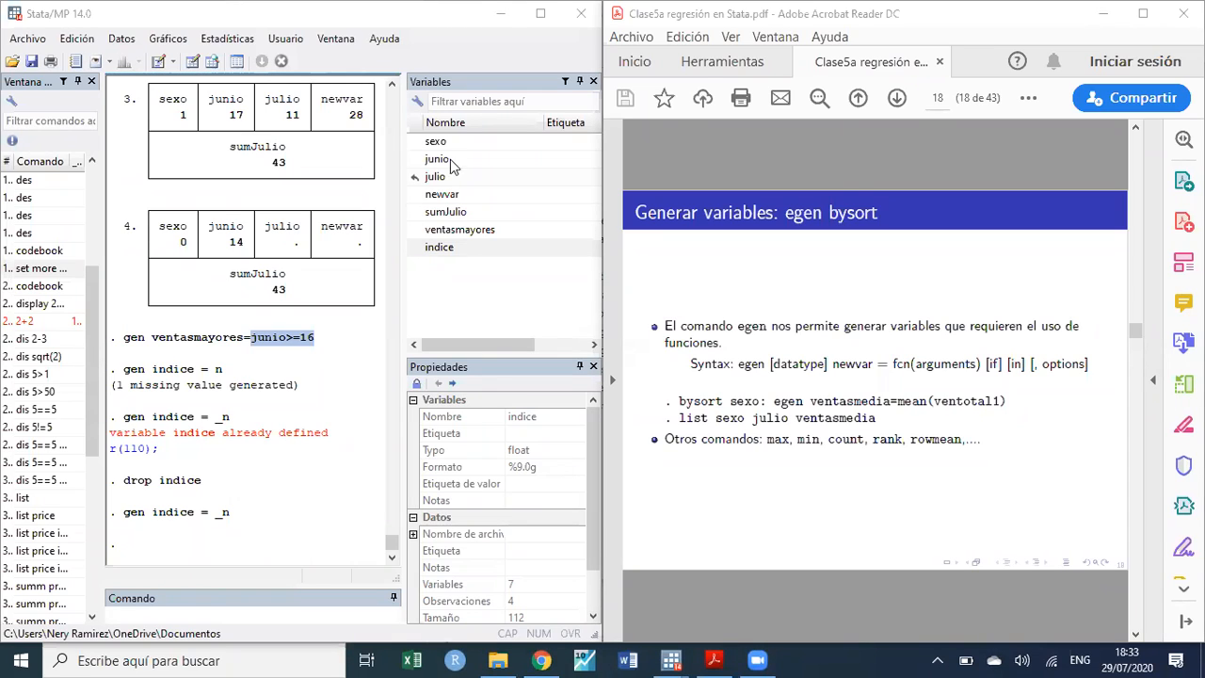
pyautogui.click(791, 415)
pyautogui.moveTo(775, 401); pyautogui.dragTo(806, 400)
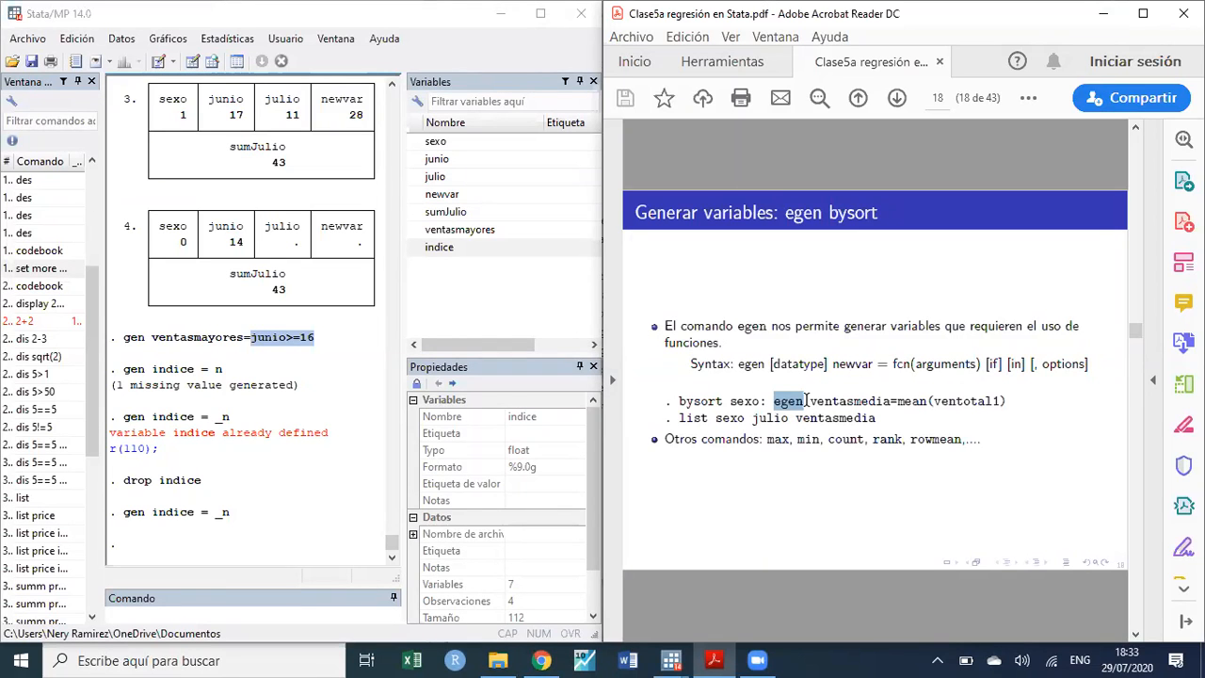
# - Examine the rows with sexo equal to 1 and the empty column after indice in the data editor
pyautogui.click(193, 63)
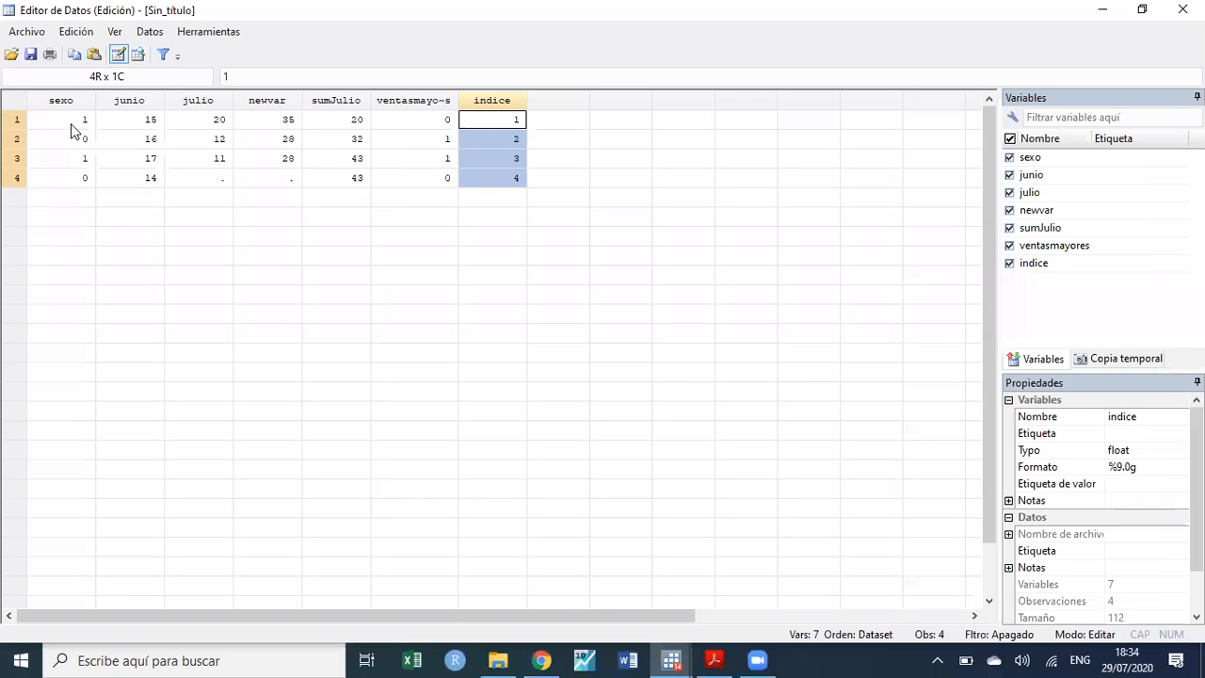
pyautogui.click(71, 123)
pyautogui.click(74, 160)
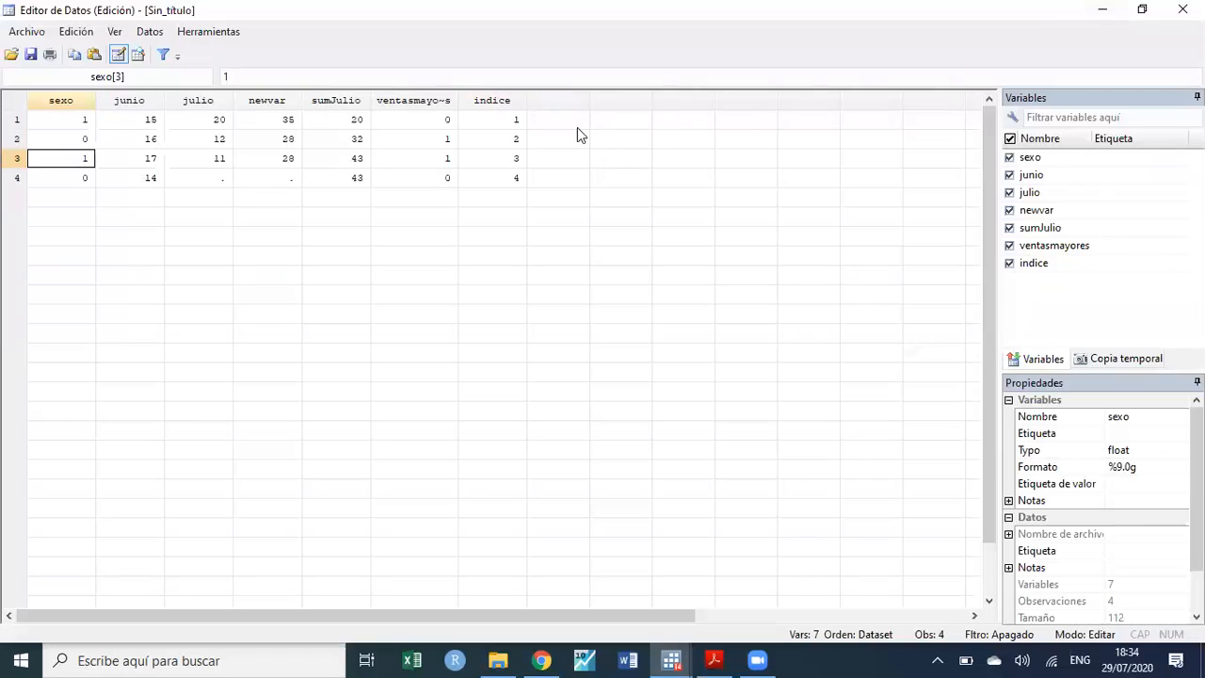
pyautogui.moveTo(564, 120); pyautogui.dragTo(552, 176)
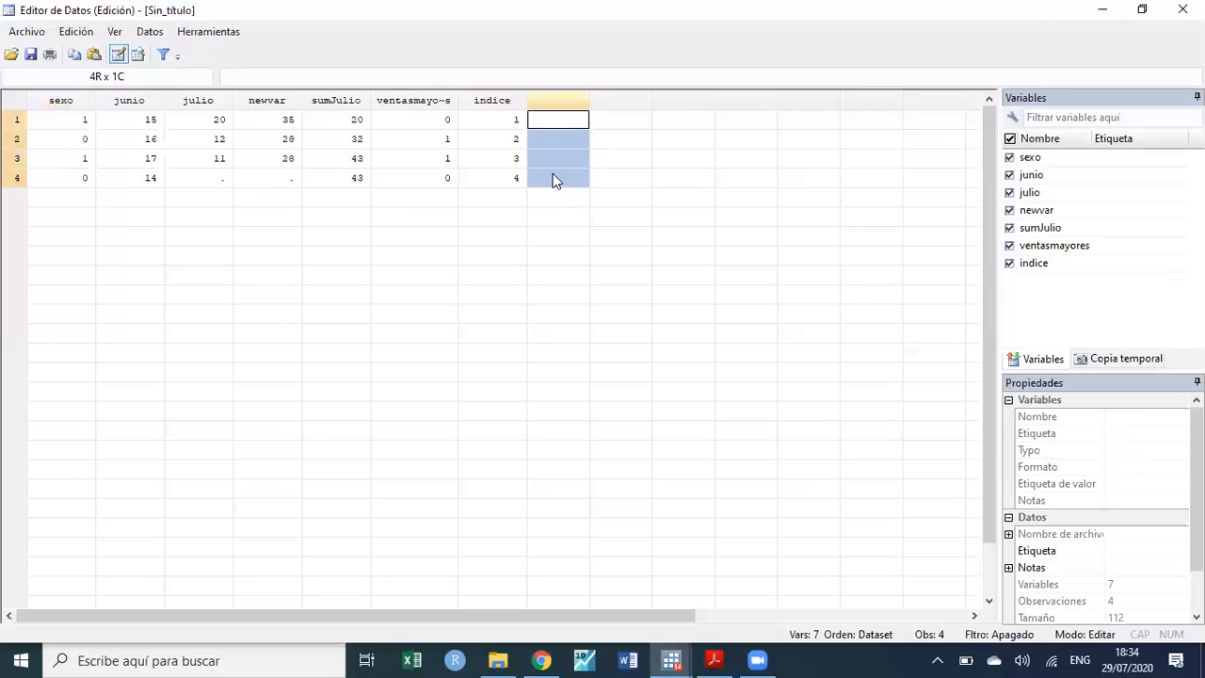
pyautogui.click(546, 127)
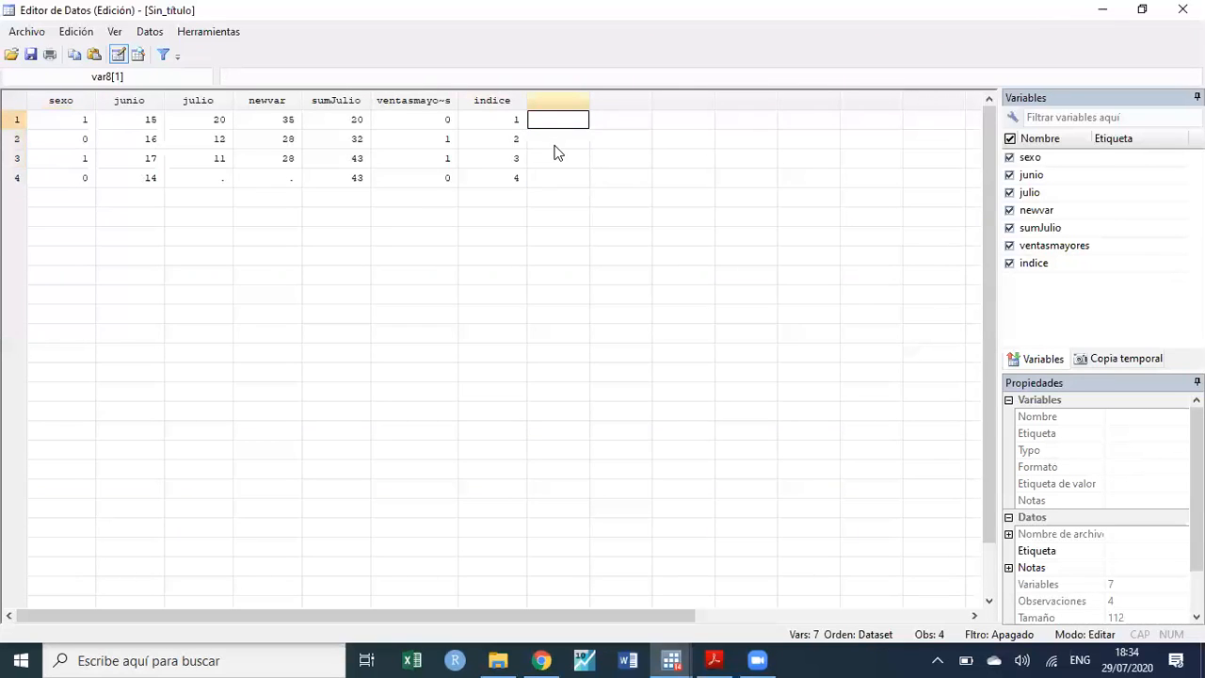
pyautogui.click(556, 160)
pyautogui.click(1098, 14)
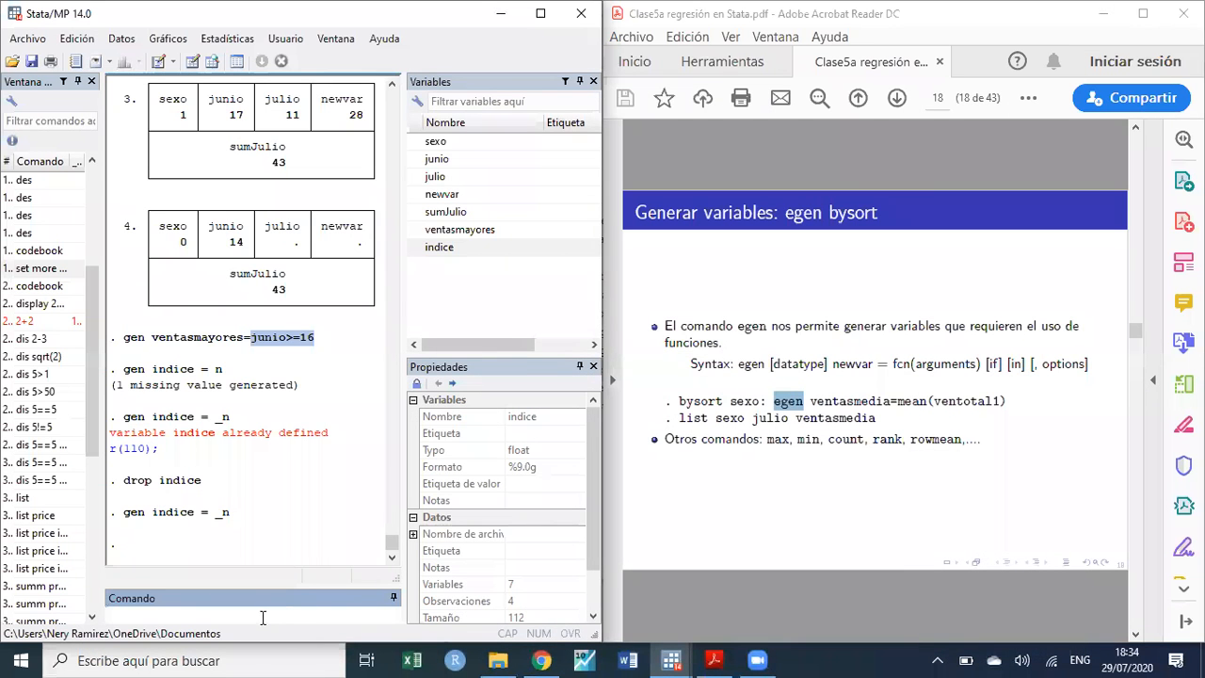
# - Highlight the bysort sexo: prefix of the egen example on the slide
pyautogui.click(713, 422)
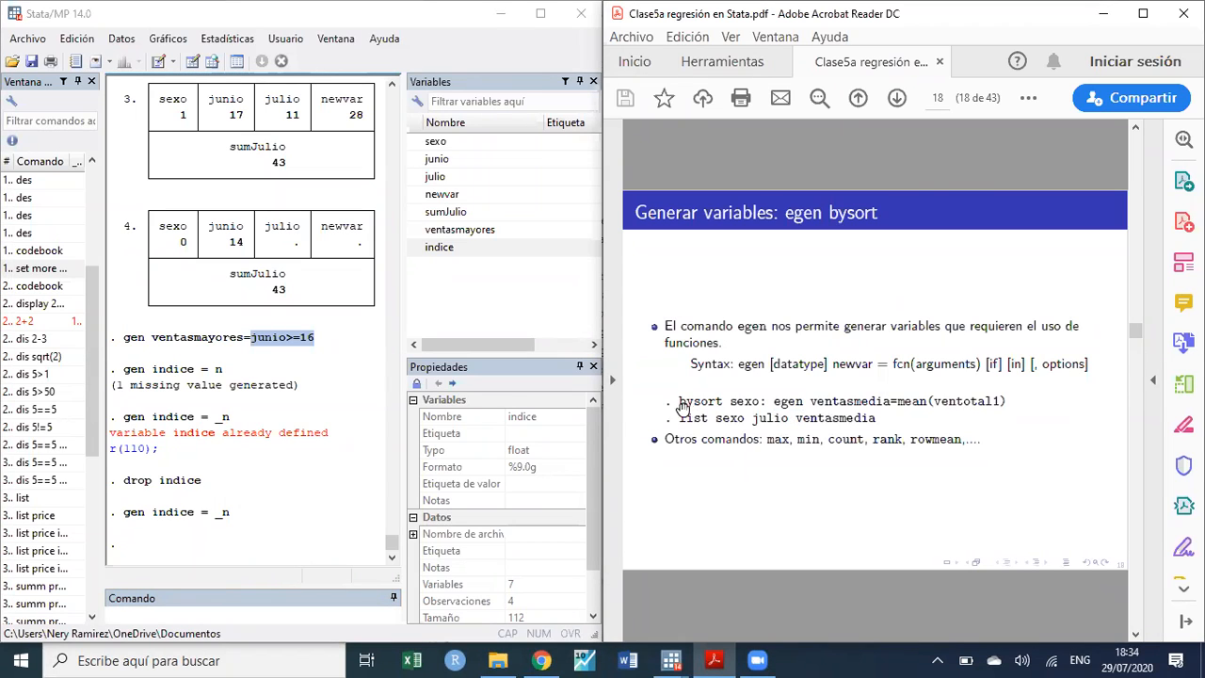
pyautogui.moveTo(678, 403); pyautogui.dragTo(695, 401)
pyautogui.moveTo(730, 402); pyautogui.dragTo(760, 404)
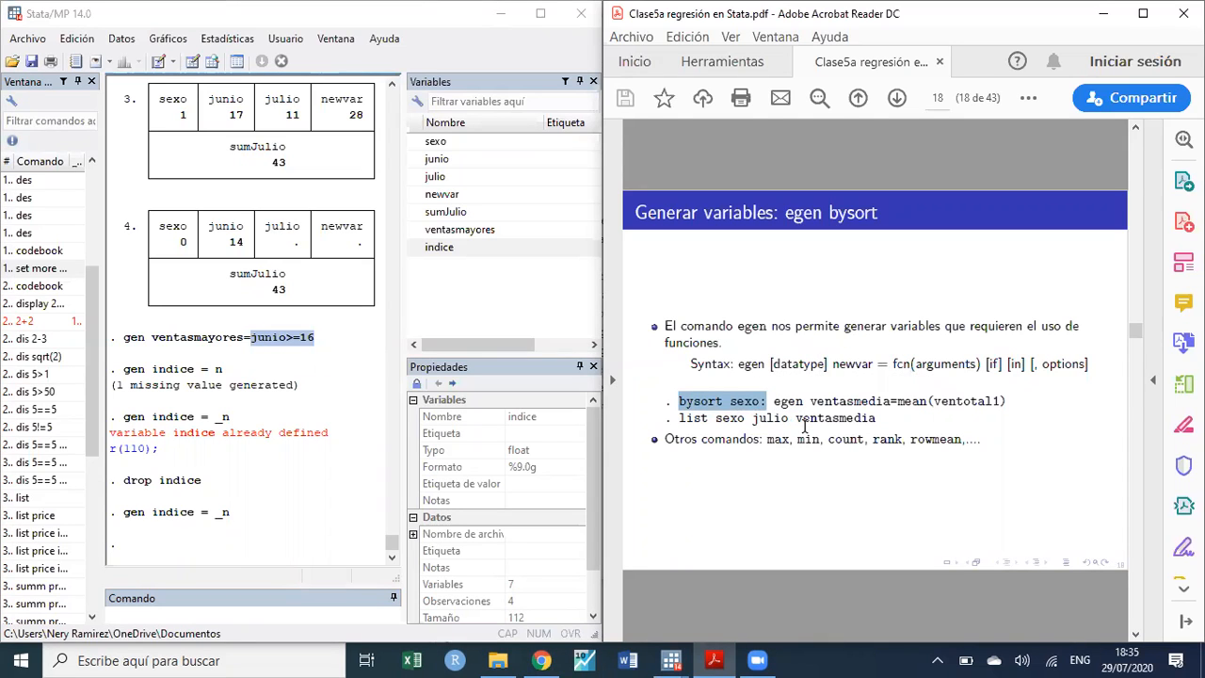
# - Copy the example bysort sexo: egen ventasmedia=mean(ventotal1) from the slide into Stata's command line
pyautogui.moveTo(777, 403); pyautogui.dragTo(929, 403)
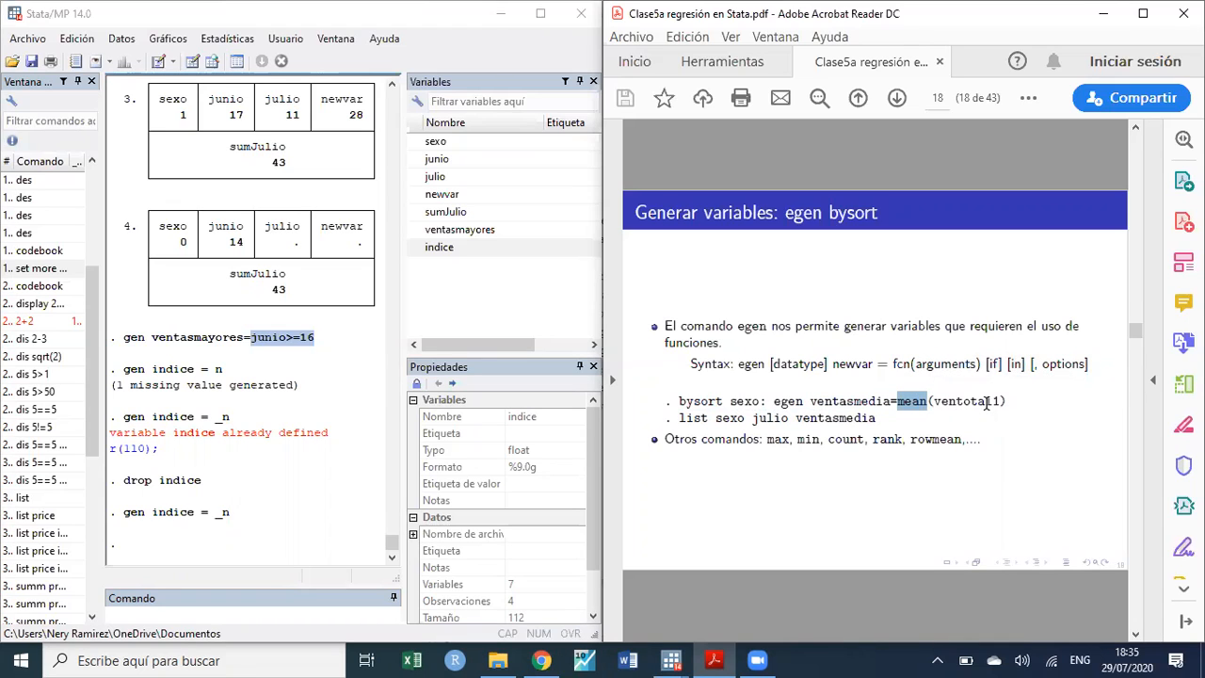
pyautogui.scroll(1, 987, 403)
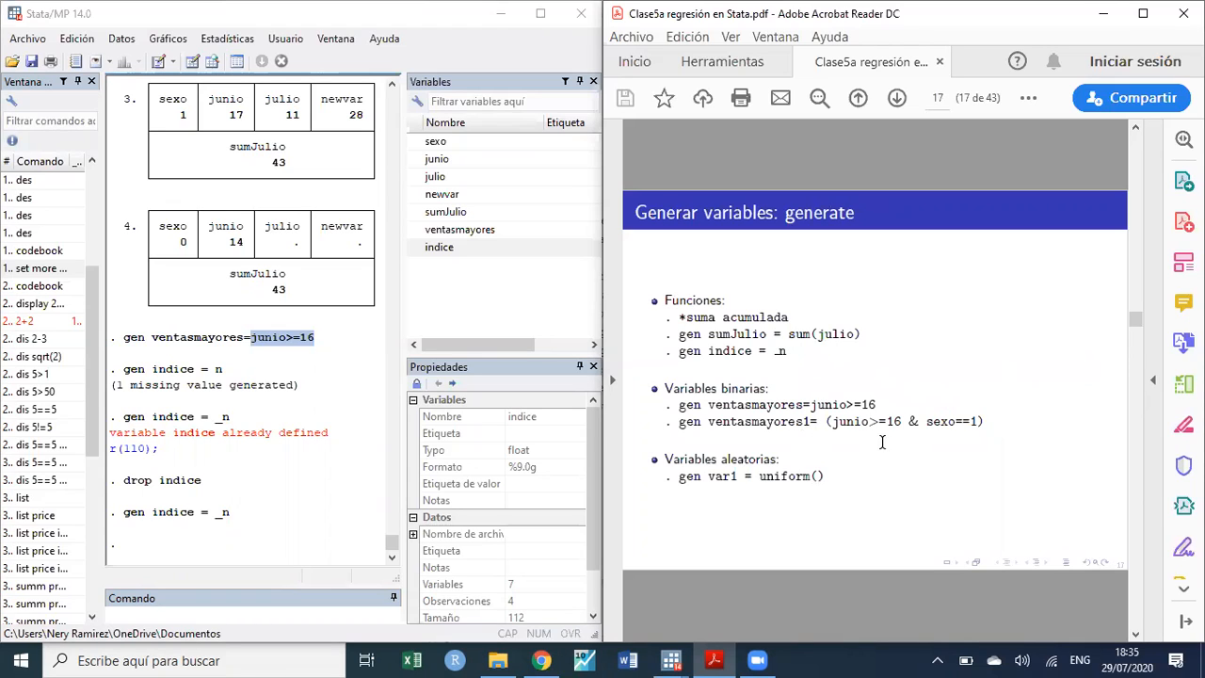
pyautogui.scroll(-1, 883, 443)
pyautogui.moveTo(1015, 403); pyautogui.dragTo(692, 403)
pyautogui.hotkey('ctrl', 'c')
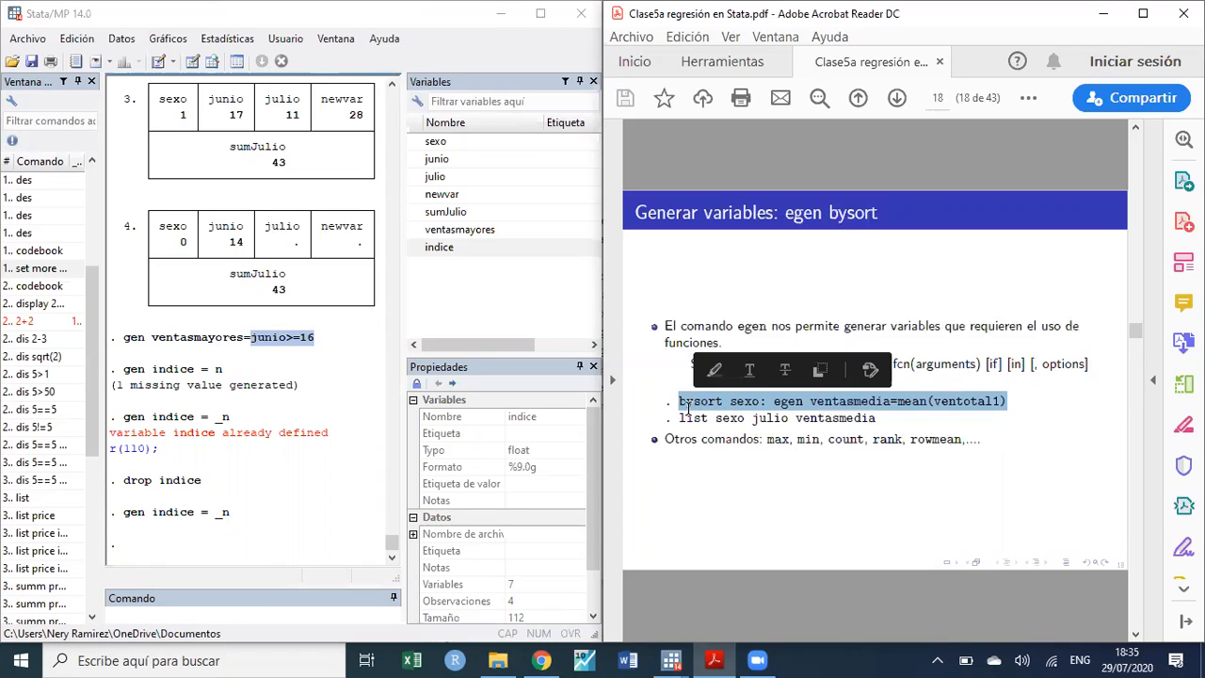
pyautogui.click(207, 617)
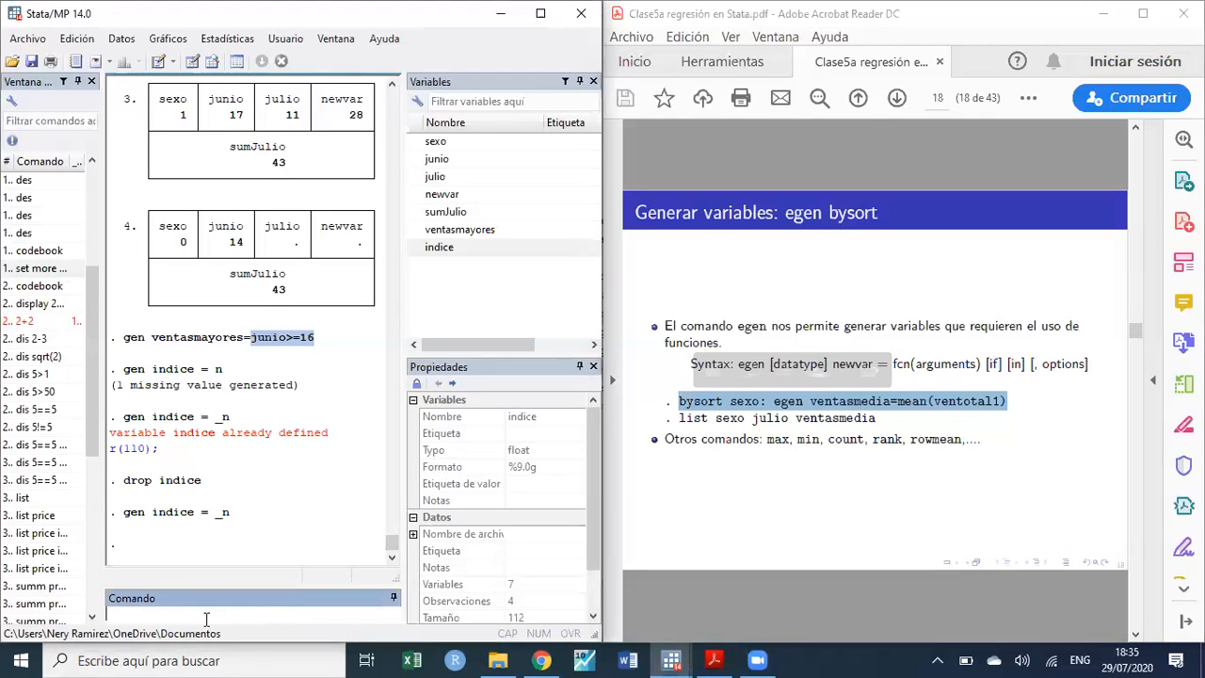
pyautogui.hotkey('ctrl', 'v')
# - Replace ventotal1 with junio in the pasted command and run bysort sexo: egen ventasmedia=mean(junio)
pyautogui.moveTo(354, 615); pyautogui.dragTo(412, 621)
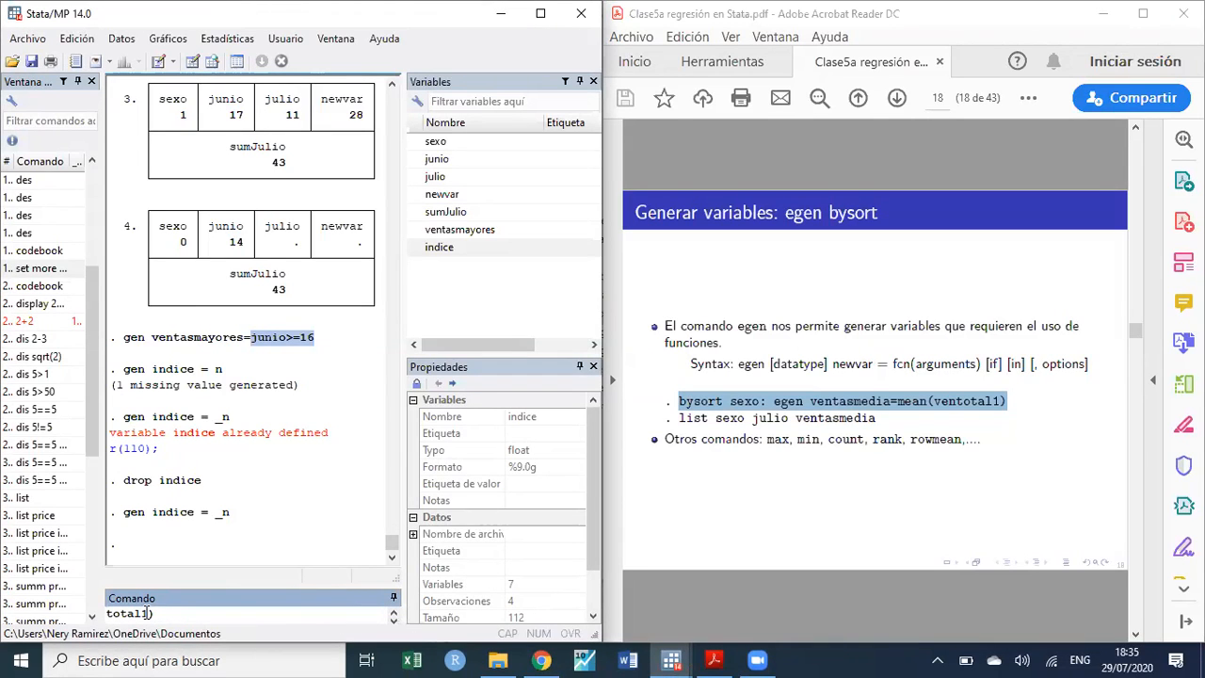
pyautogui.press('BackSpace')
pyautogui.press('BackSpace')
pyautogui.press('BackSpace')
pyautogui.press('BackSpace')
pyautogui.press('BackSpace')
pyautogui.press('BackSpace')
pyautogui.press('BackSpace')
pyautogui.press('BackSpace')
pyautogui.press('BackSpace')
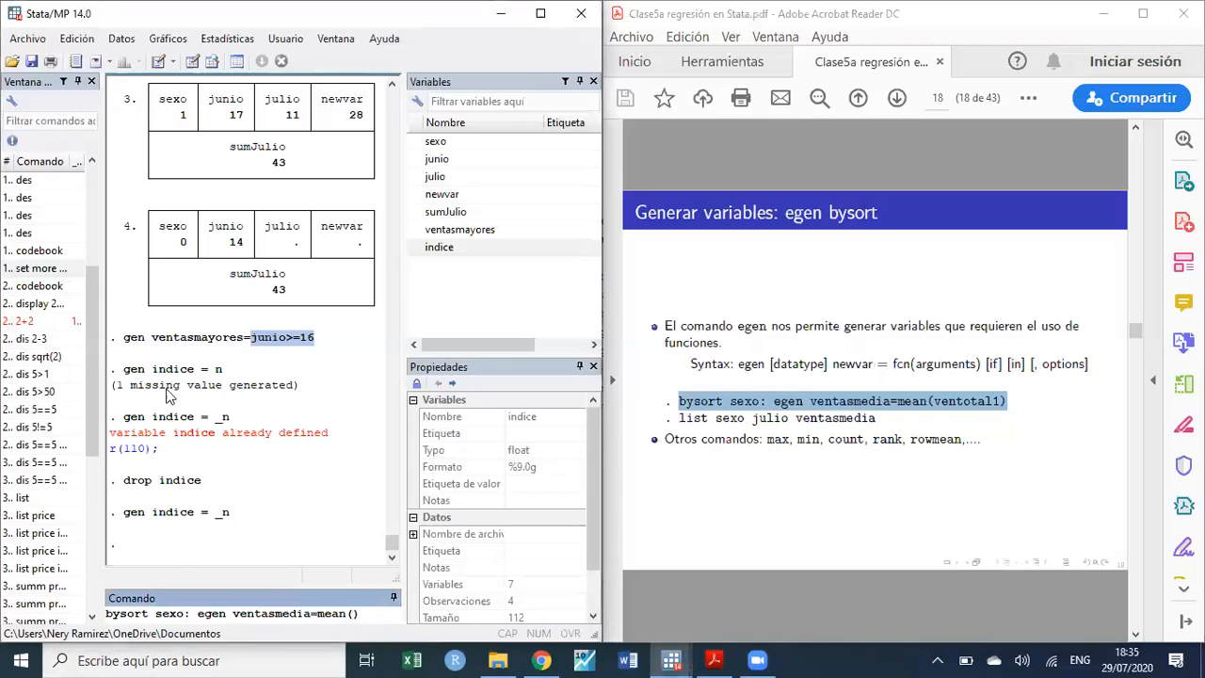
pyautogui.click(438, 160)
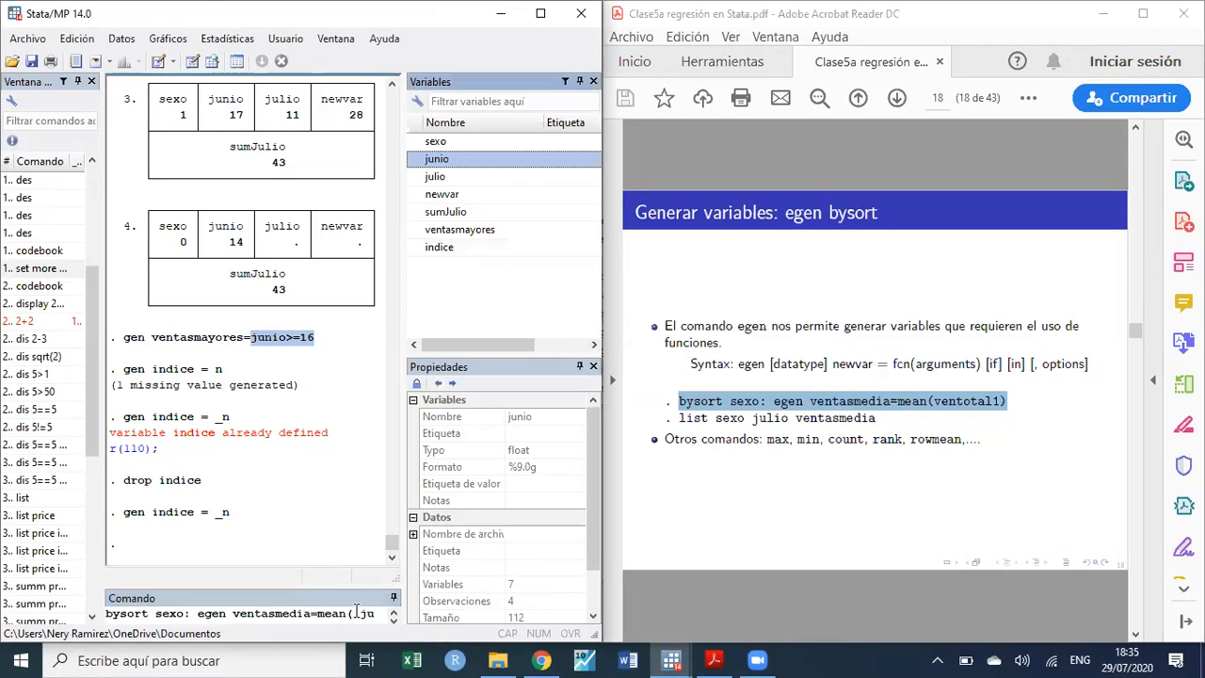
pyautogui.press('Return')
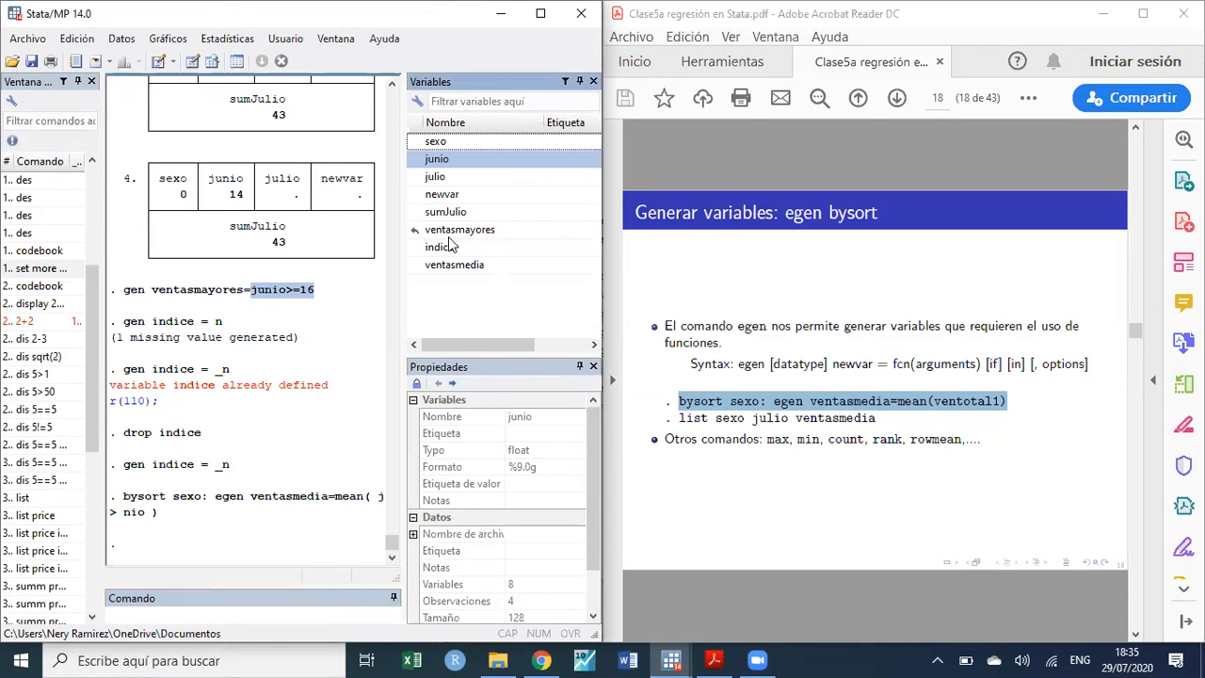
# - Compare the new ventasmedia column with the junio values of each sexo group in the data editor
pyautogui.click(188, 60)
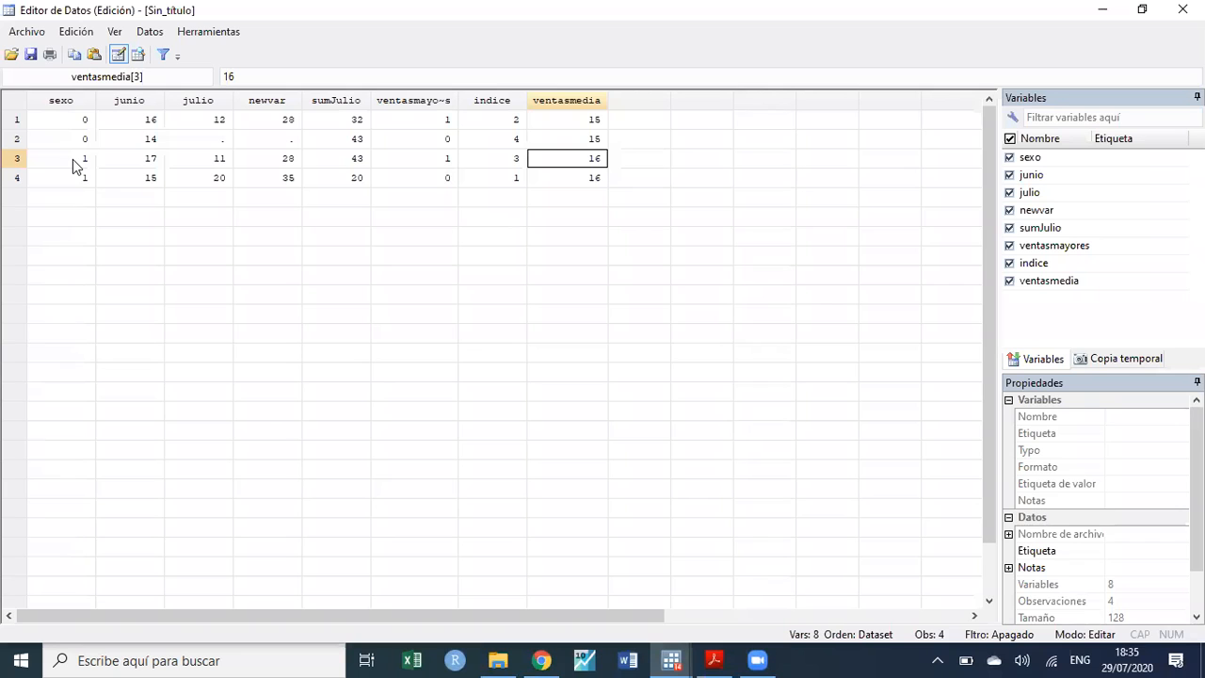
pyautogui.moveTo(42, 117); pyautogui.dragTo(565, 142)
pyautogui.moveTo(60, 160); pyautogui.dragTo(552, 182)
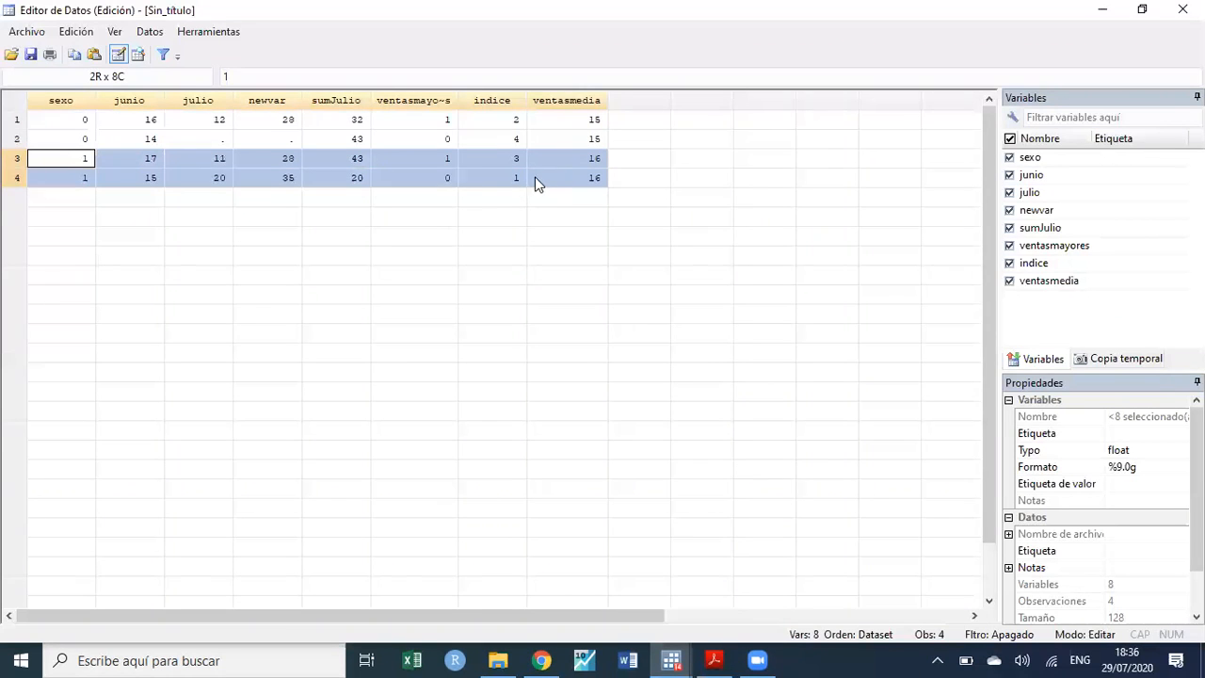
pyautogui.moveTo(516, 128); pyautogui.dragTo(512, 183)
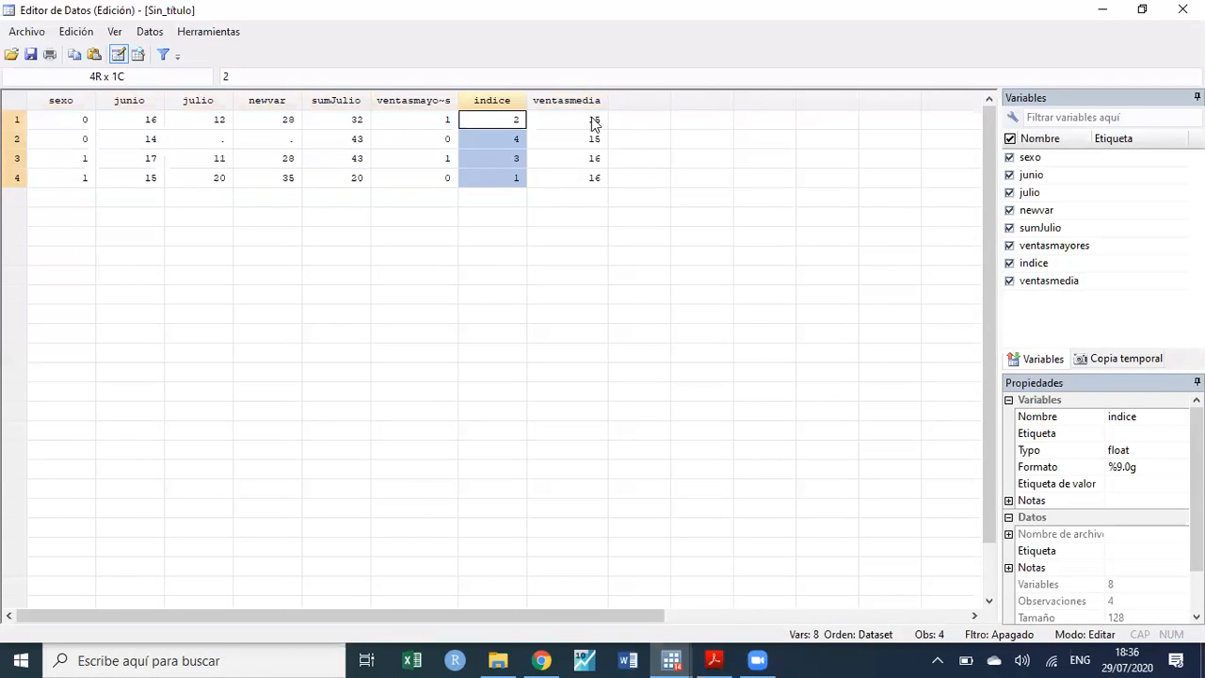
pyautogui.moveTo(16, 121); pyautogui.dragTo(16, 139)
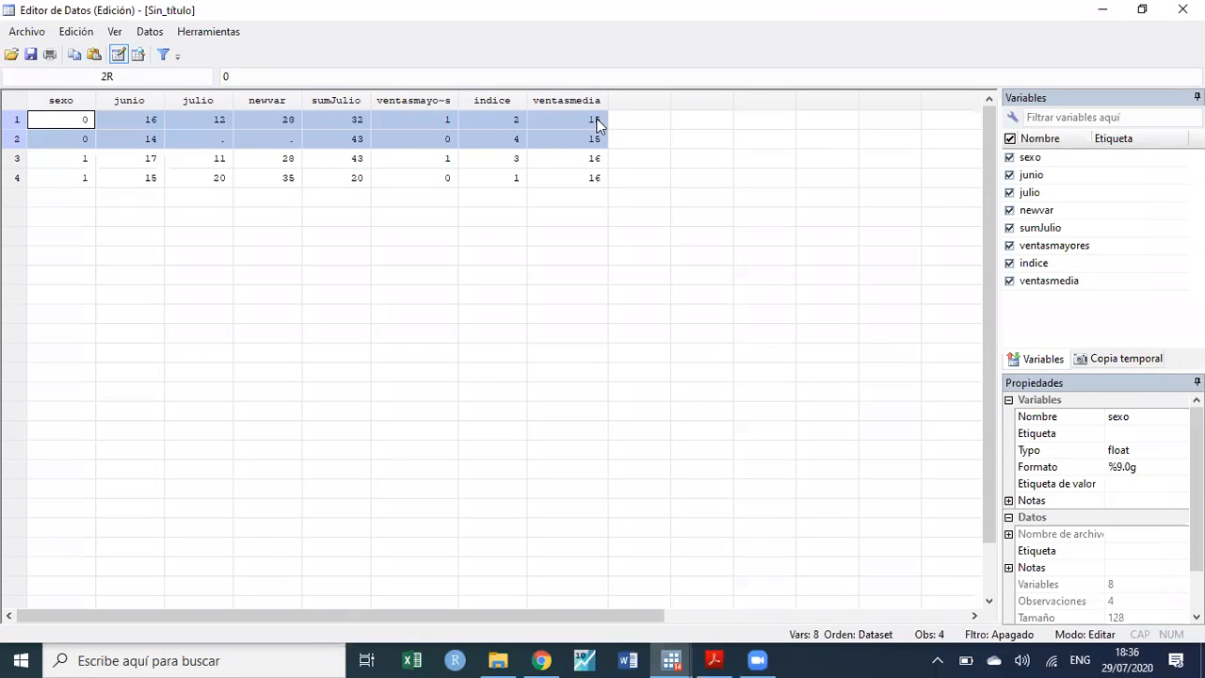
pyautogui.moveTo(146, 123); pyautogui.dragTo(140, 140)
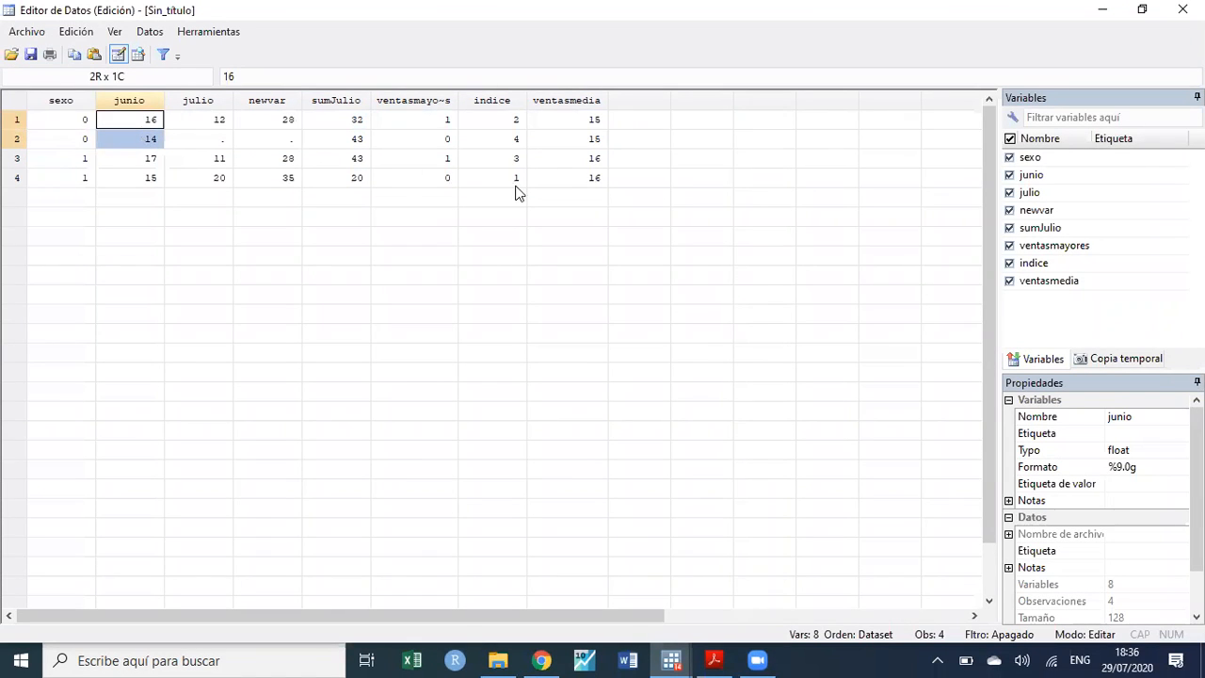
pyautogui.moveTo(575, 161); pyautogui.dragTo(571, 179)
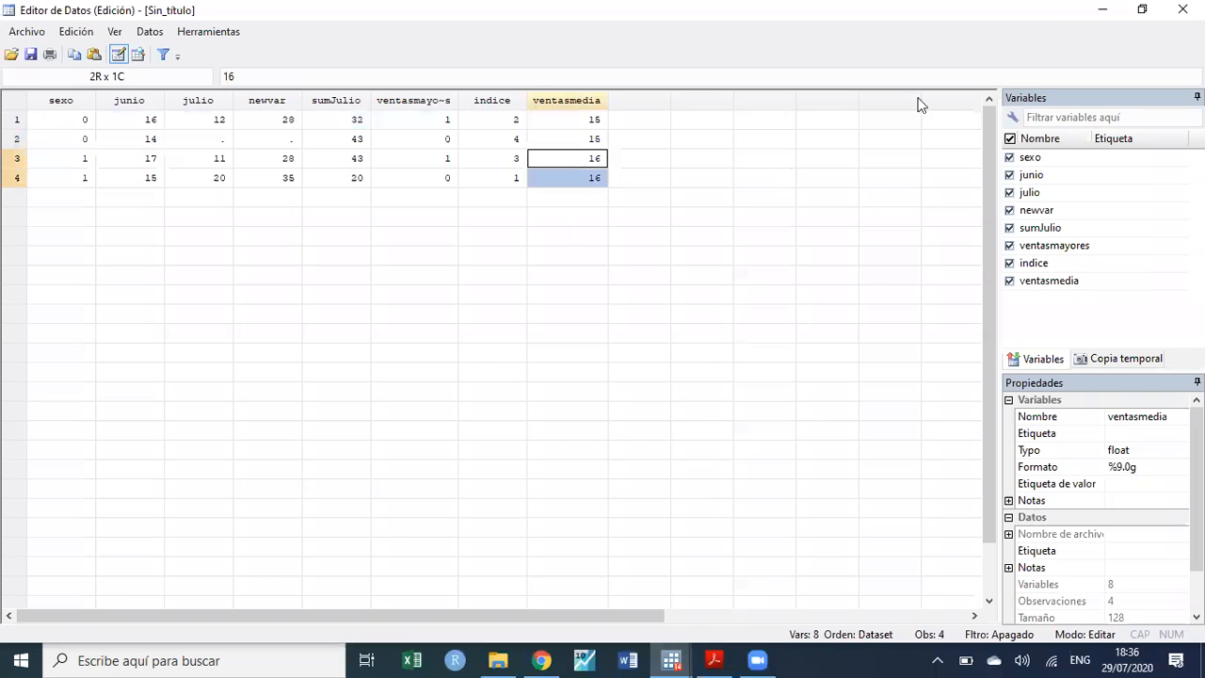
pyautogui.click(1099, 11)
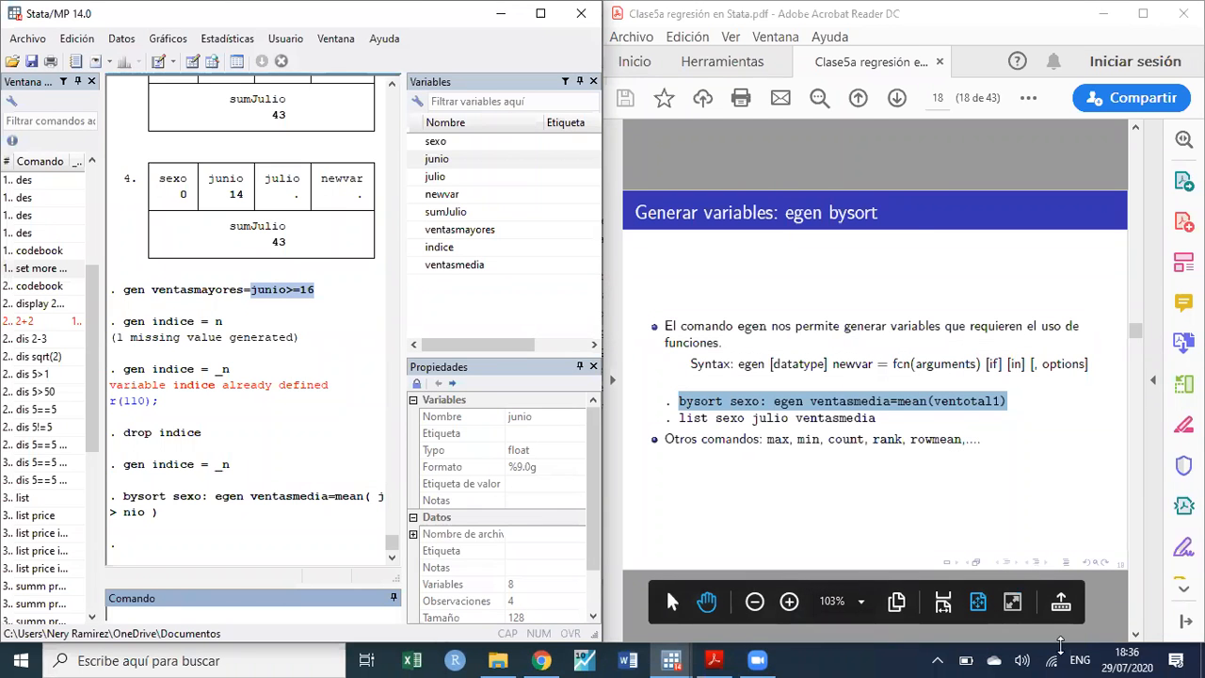
pyautogui.click(1135, 659)
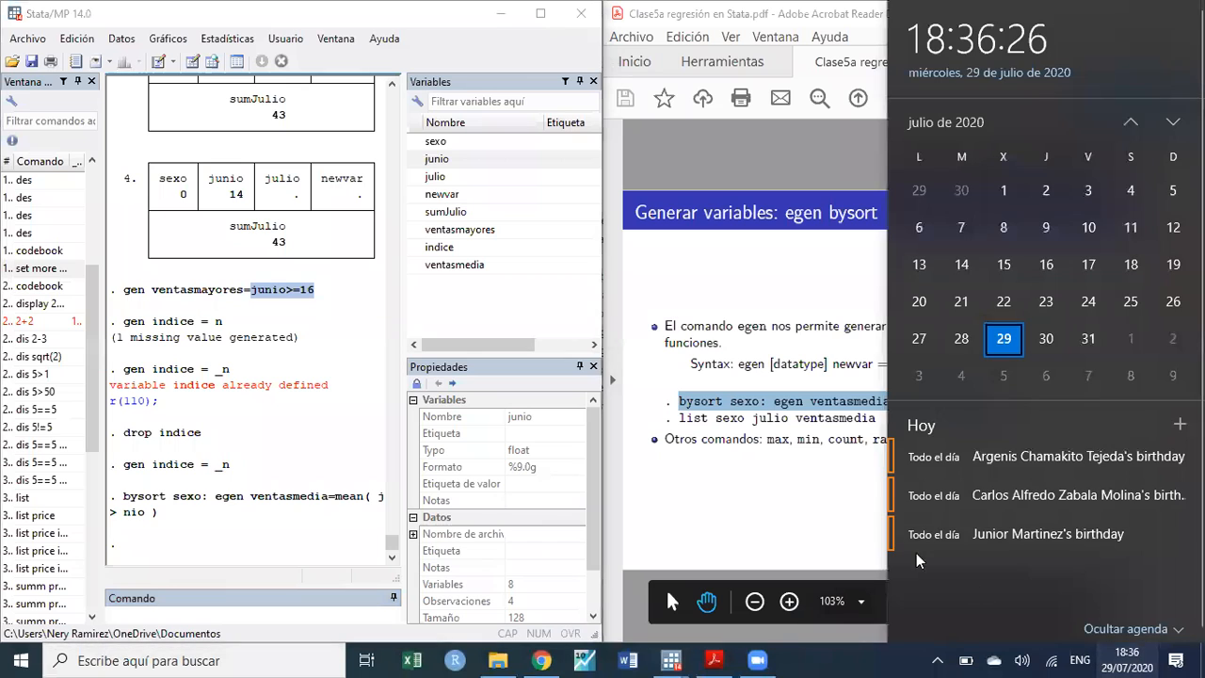
pyautogui.click(814, 513)
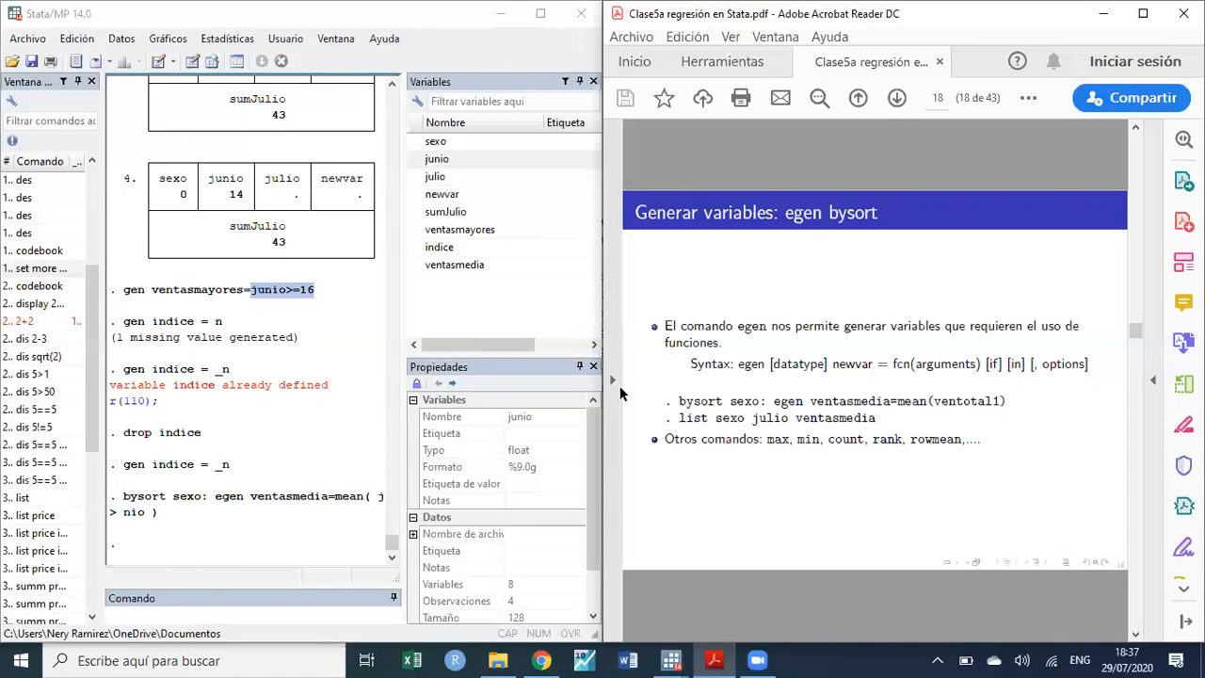
# - Advance the slides to Recodificar variables and examine the sexo and junio values in the data editor
pyautogui.scroll(-2, 815, 405)
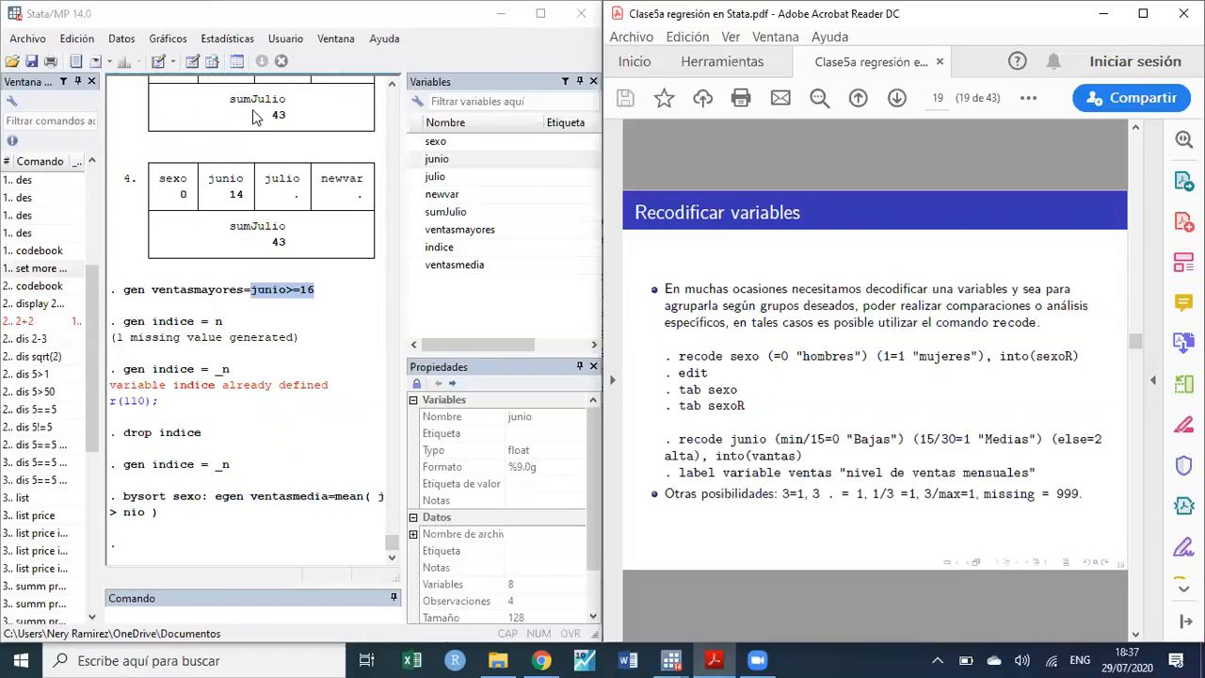
pyautogui.click(193, 62)
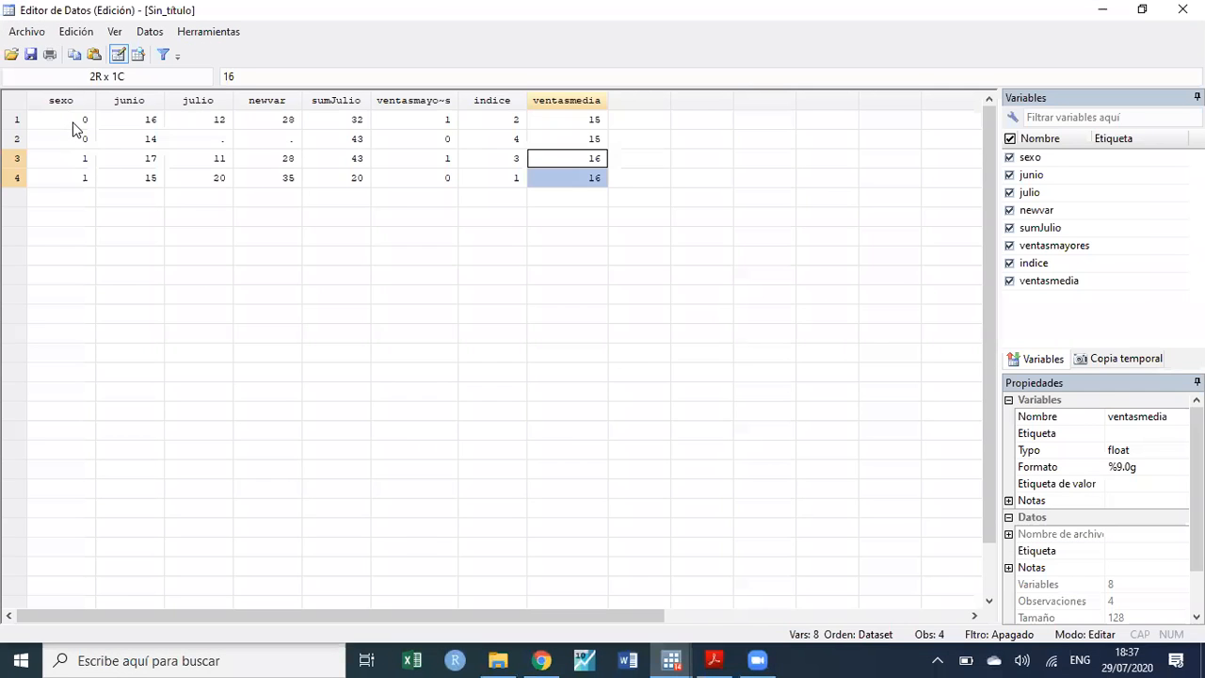
pyautogui.moveTo(73, 123); pyautogui.dragTo(75, 143)
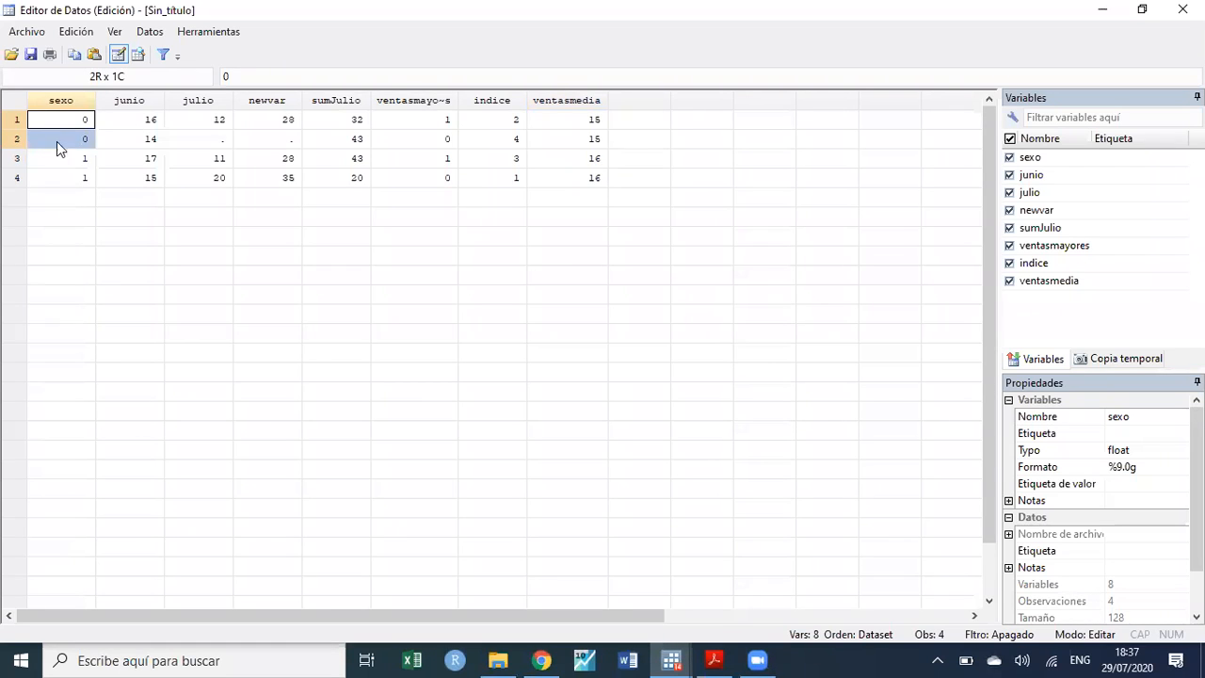
pyautogui.moveTo(135, 127); pyautogui.dragTo(135, 137)
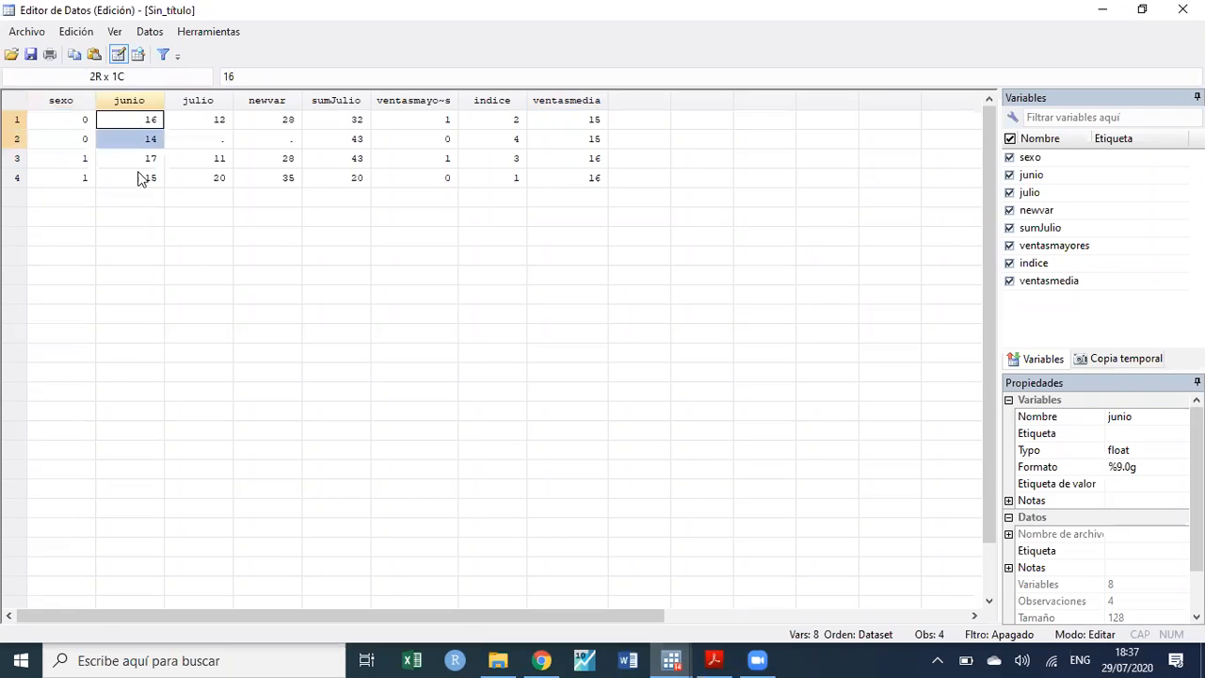
pyautogui.click(138, 162)
pyautogui.keyDown('shift'); pyautogui.click(141, 178); pyautogui.keyUp('shift')
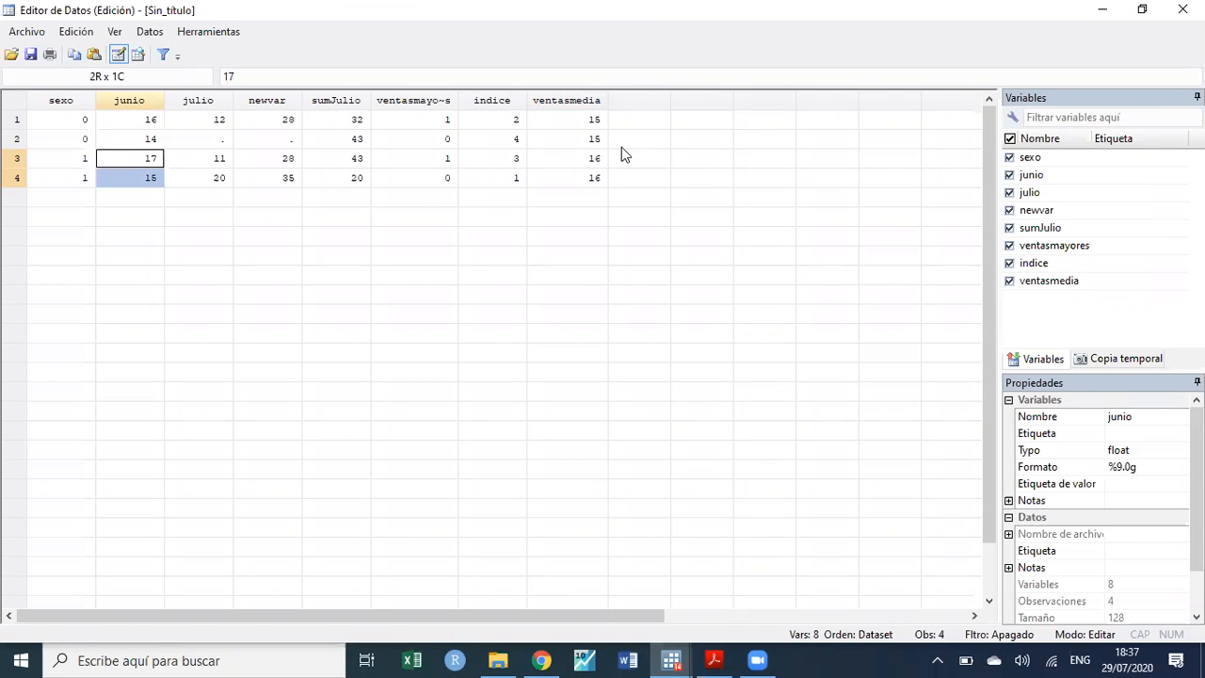
pyautogui.click(1100, 11)
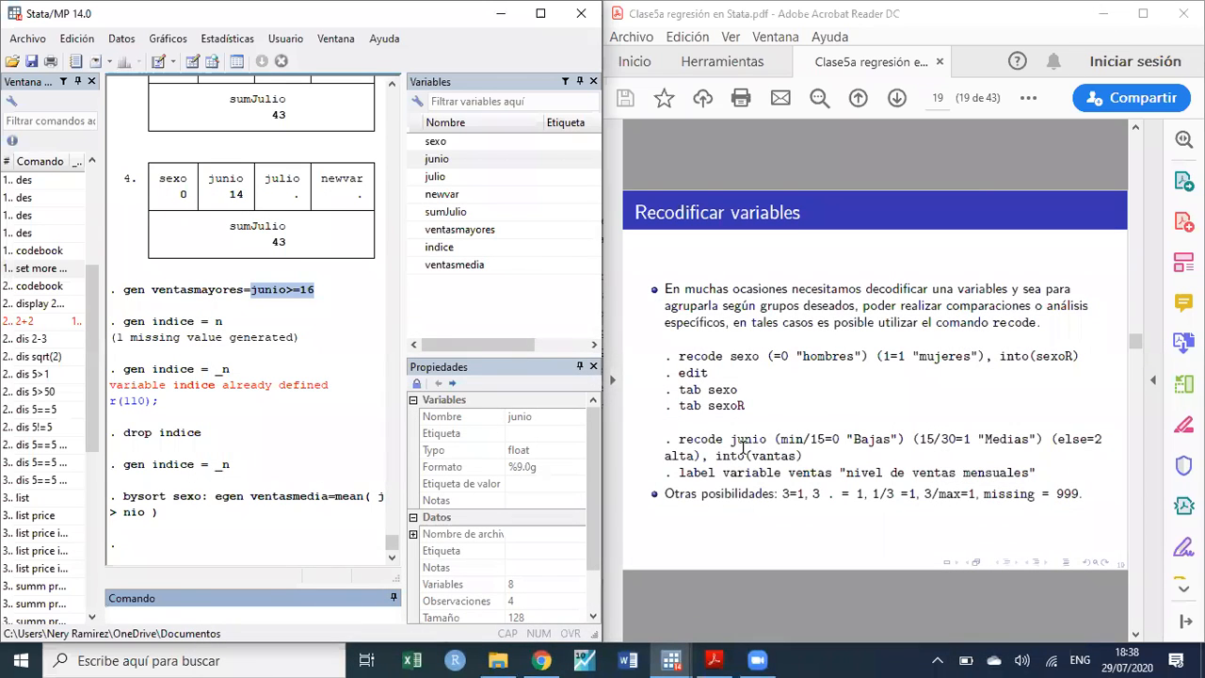
# - Copy the slide's recode sexo example without its into option into the command line and correct the first rule to 0=0 "hombres"
pyautogui.moveTo(678, 361); pyautogui.dragTo(985, 366)
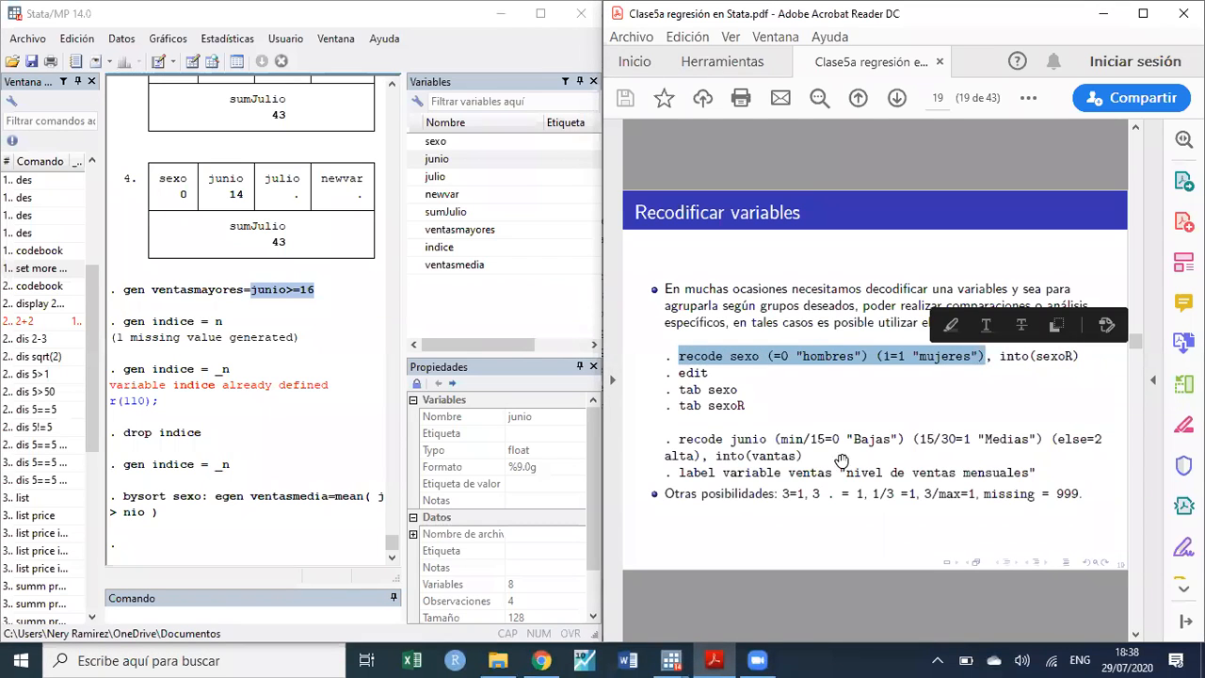
pyautogui.hotkey('ctrl', 'c')
pyautogui.click(158, 620)
pyautogui.hotkey('ctrl', 'v')
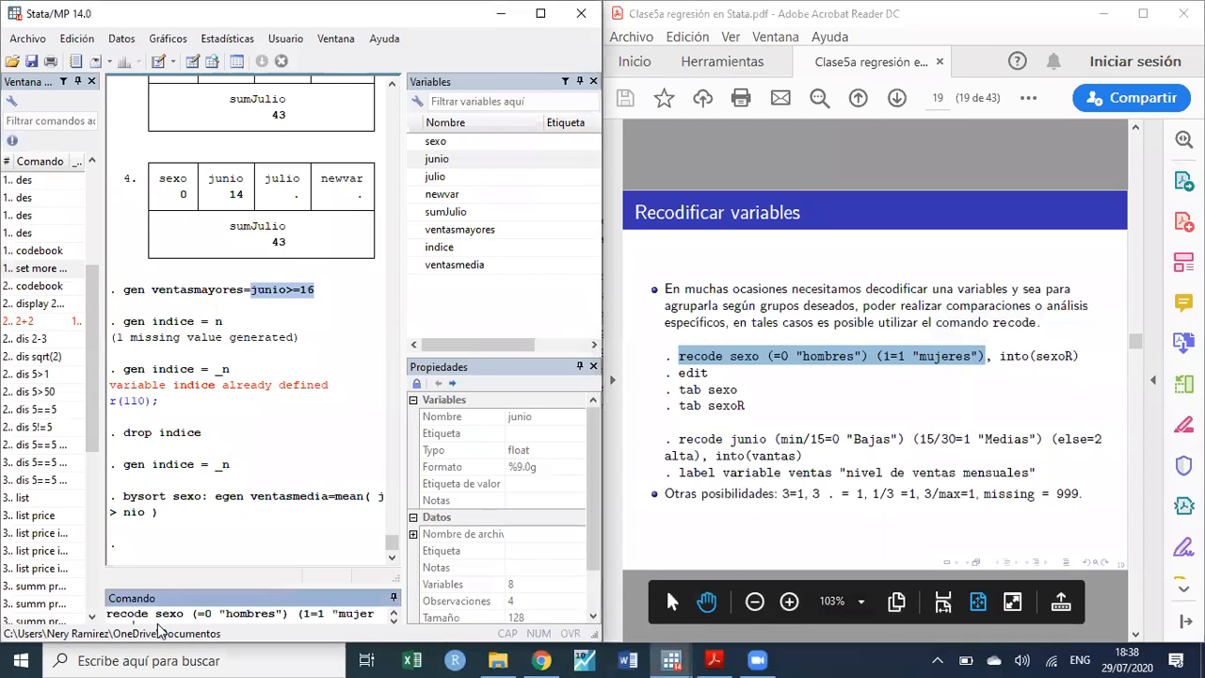
pyautogui.press('Insert')
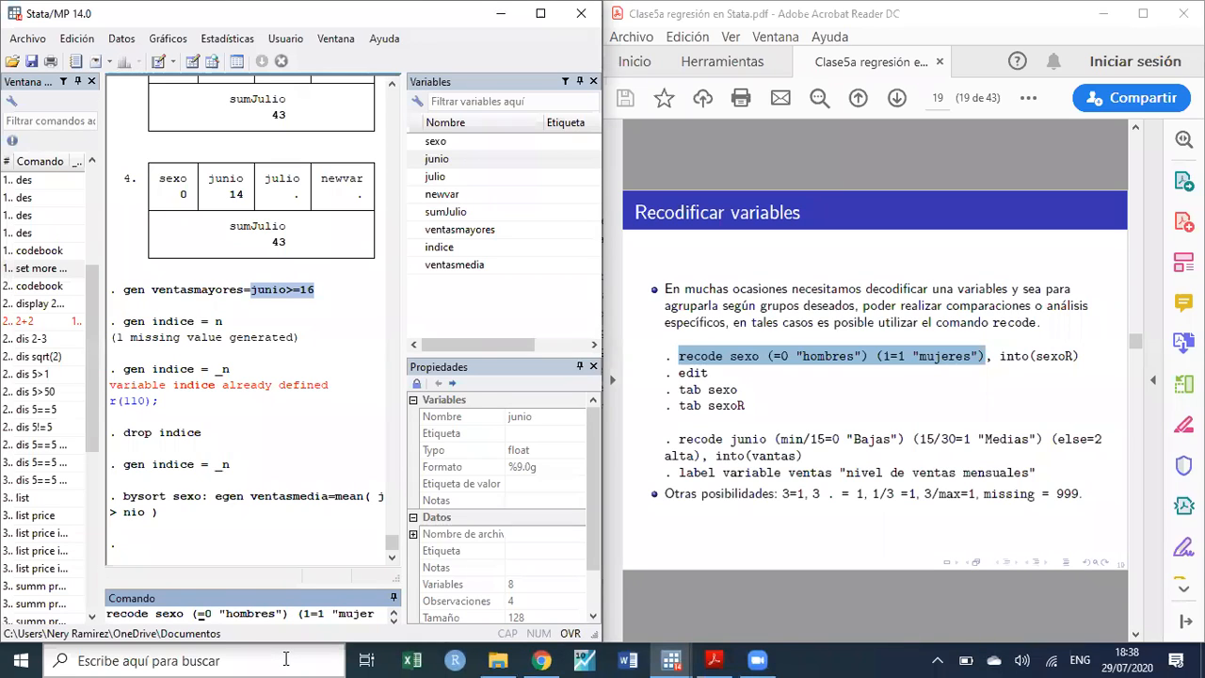
pyautogui.press('Insert')
pyautogui.press('Num_Lock')
pyautogui.write('0')
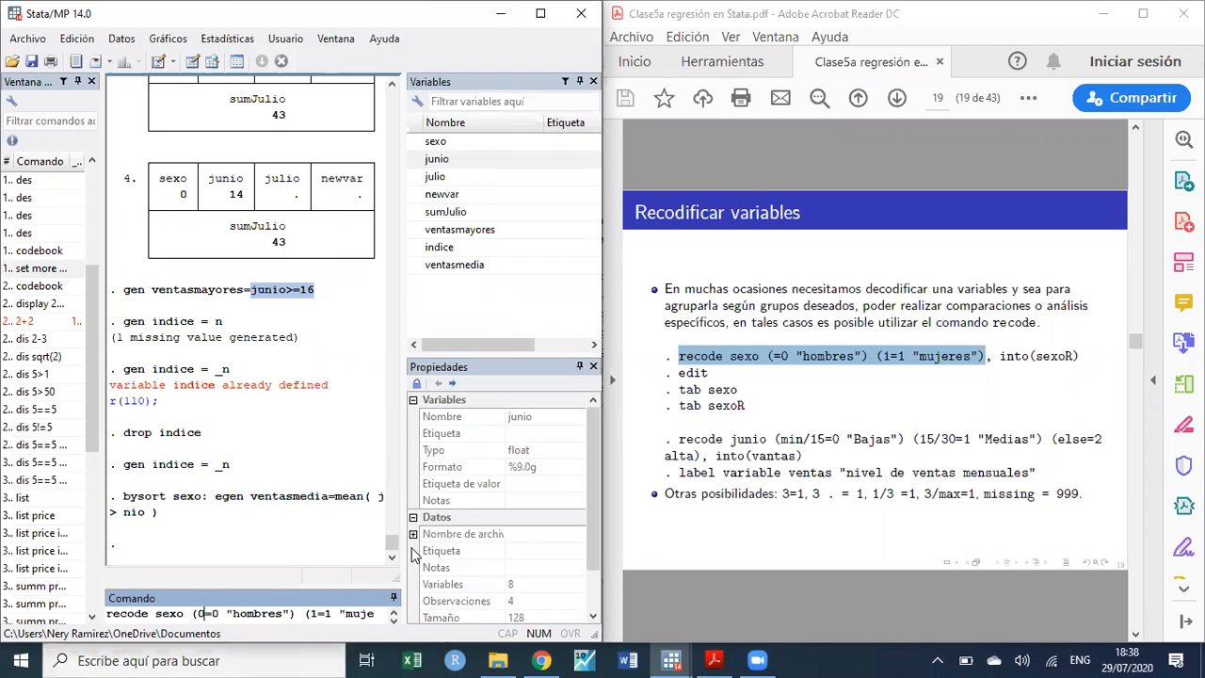
pyautogui.moveTo(405, 541); pyautogui.dragTo(486, 540)
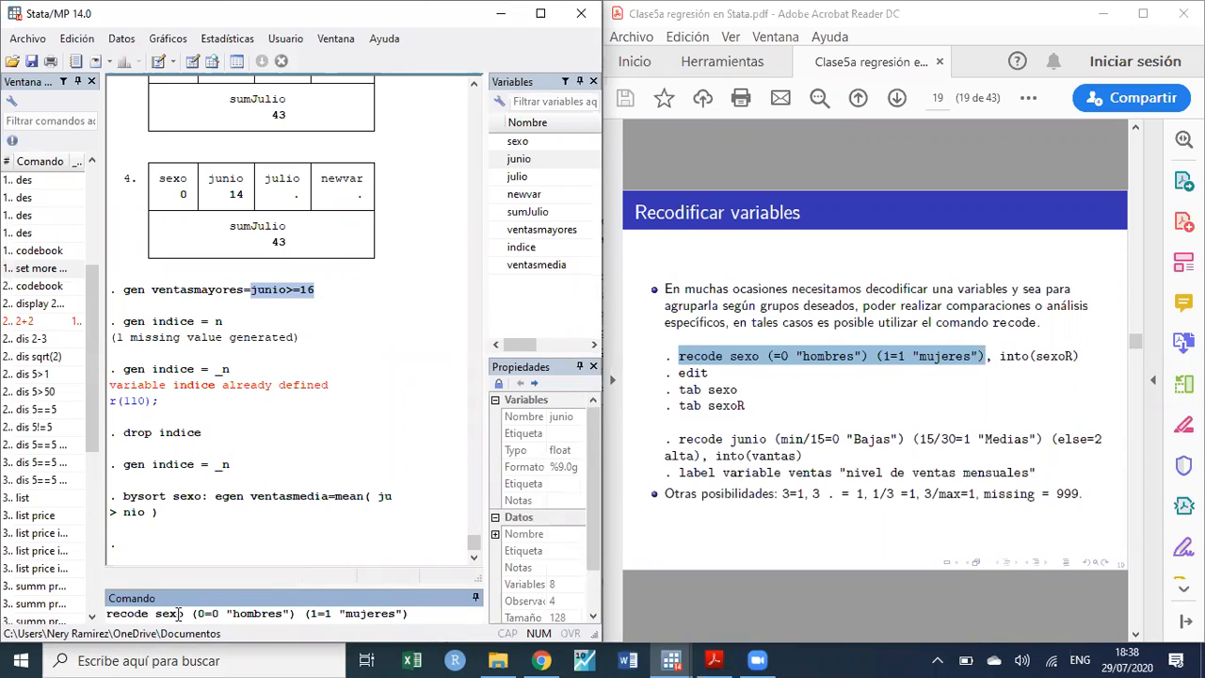
pyautogui.moveTo(203, 613); pyautogui.dragTo(213, 613)
pyautogui.moveTo(325, 617); pyautogui.dragTo(316, 617)
# - Cut the recode command out of the command line, run tab sexo, and highlight category 1 in the table
pyautogui.moveTo(407, 614); pyautogui.dragTo(97, 617)
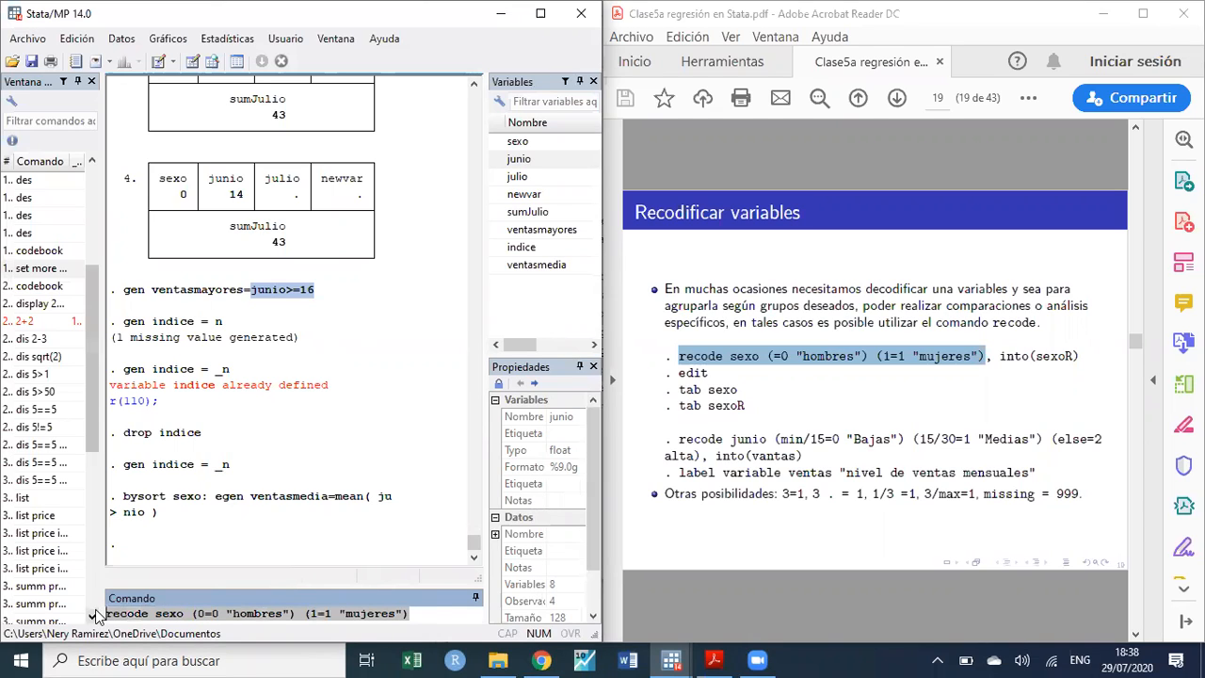
pyautogui.press('BackSpace')
pyautogui.write('tab sexo')
pyautogui.press('Return')
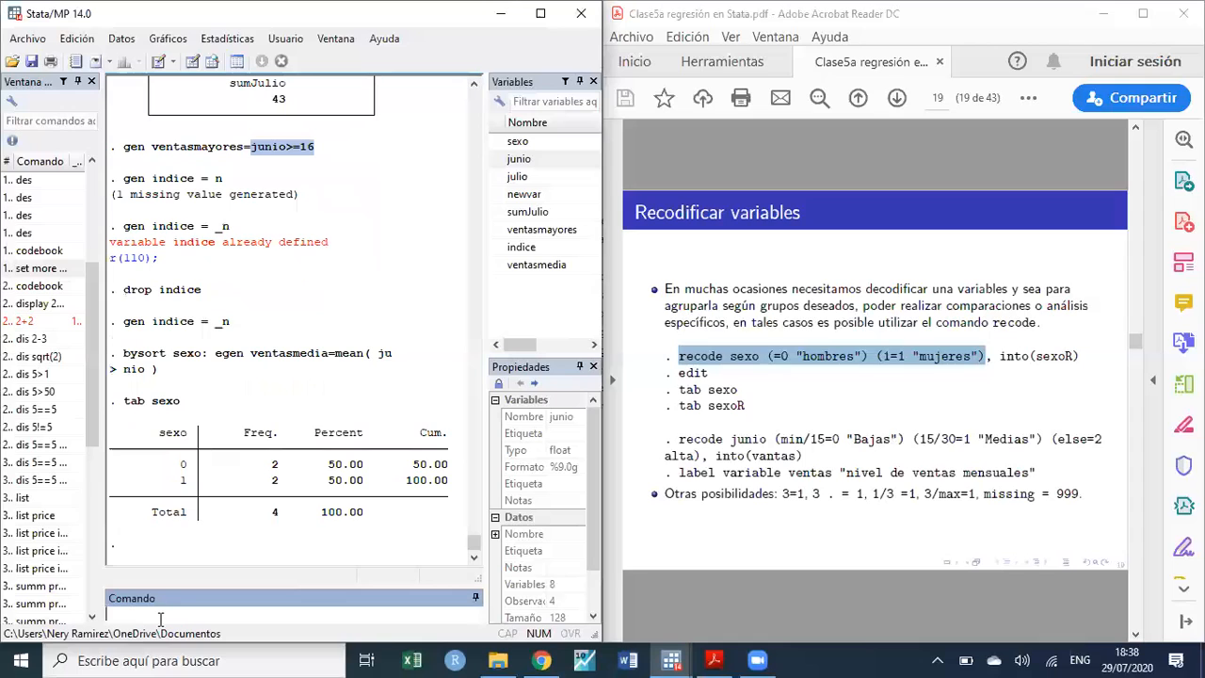
pyautogui.moveTo(178, 463); pyautogui.dragTo(188, 482)
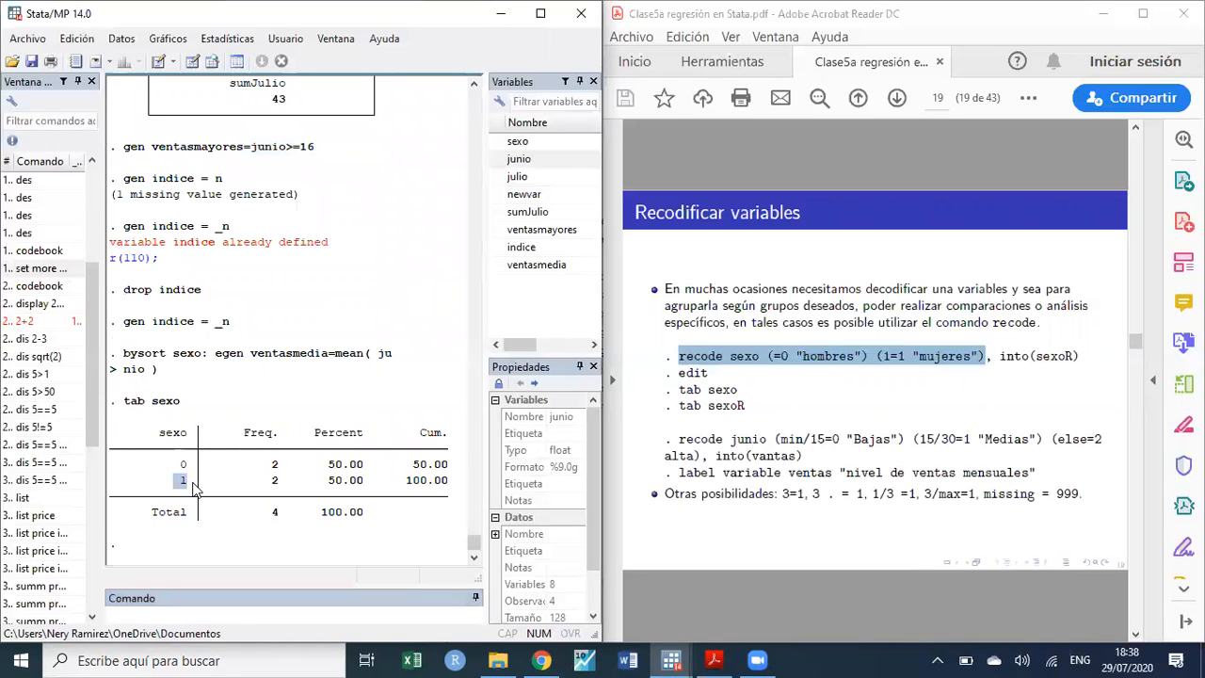
# - Paste the recode sexo (0=0 "hombres") (1=1 "mujeres") command back, append , into(sexoR), and run it
pyautogui.click(243, 616)
pyautogui.hotkey('ctrl', 'v')
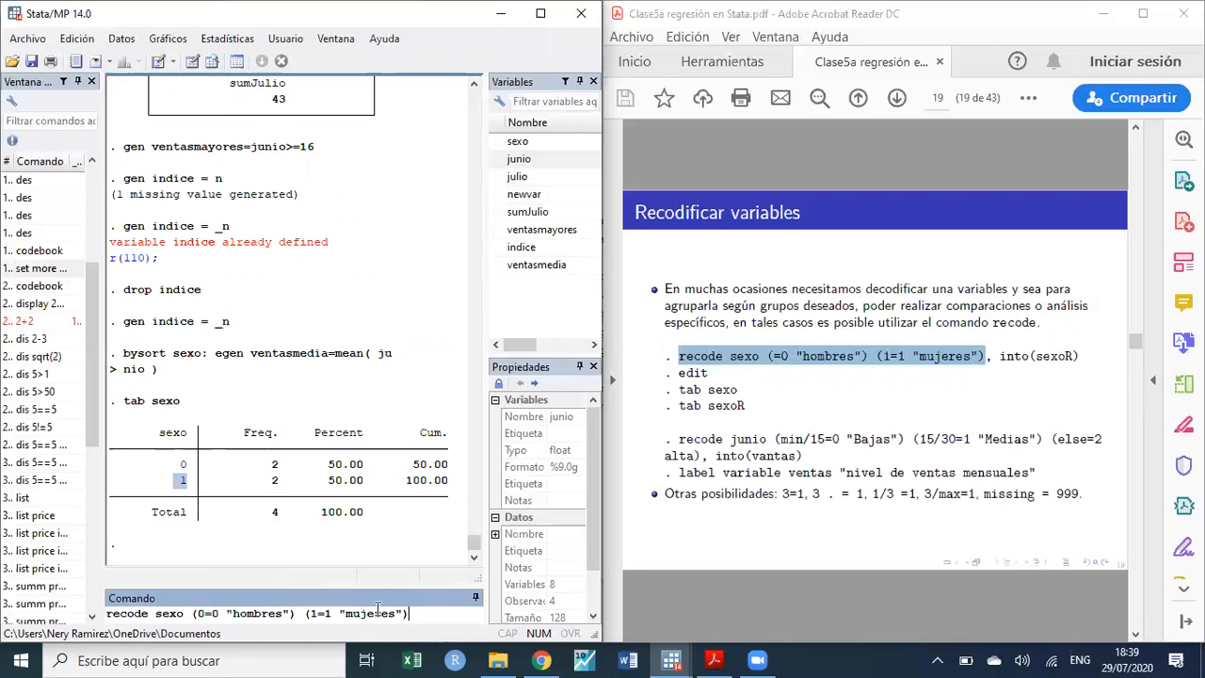
pyautogui.write(',')
pyautogui.write('into(')
pyautogui.press('BackSpace')
pyautogui.press('BackSpace')
pyautogui.press('BackSpace')
pyautogui.press('BackSpace')
pyautogui.press('BackSpace')
pyautogui.write('into(')
pyautogui.write('se')
pyautogui.write('xo')
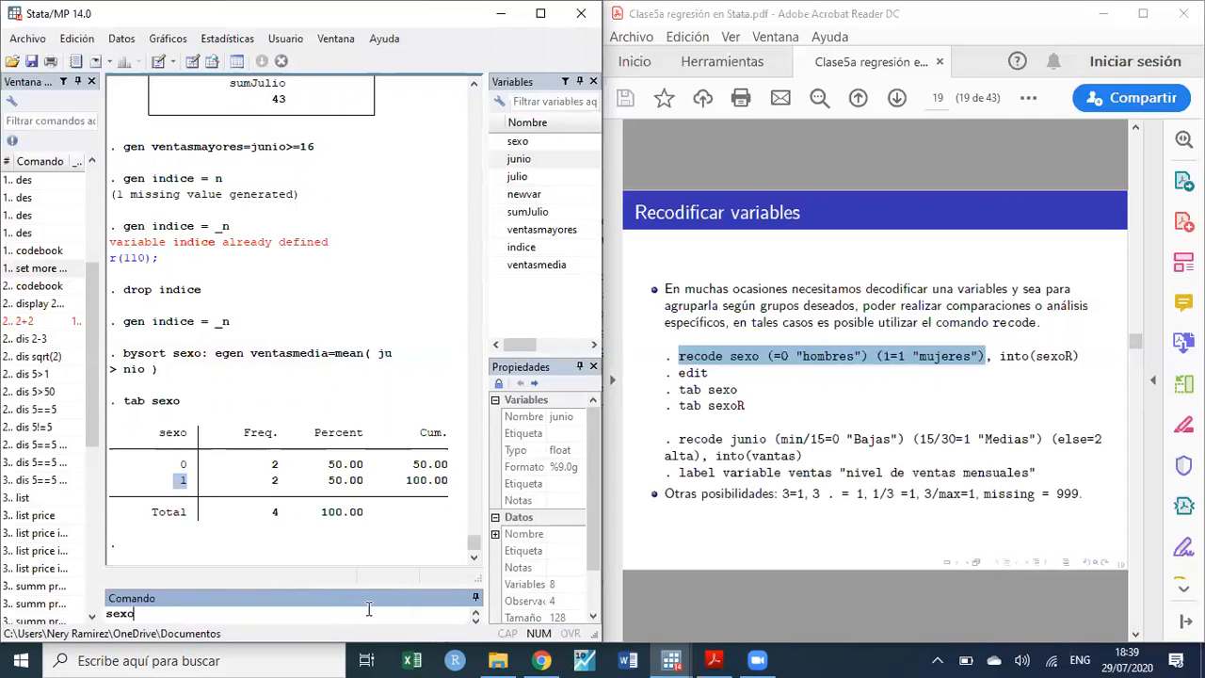
pyautogui.write('R)')
pyautogui.press('Return')
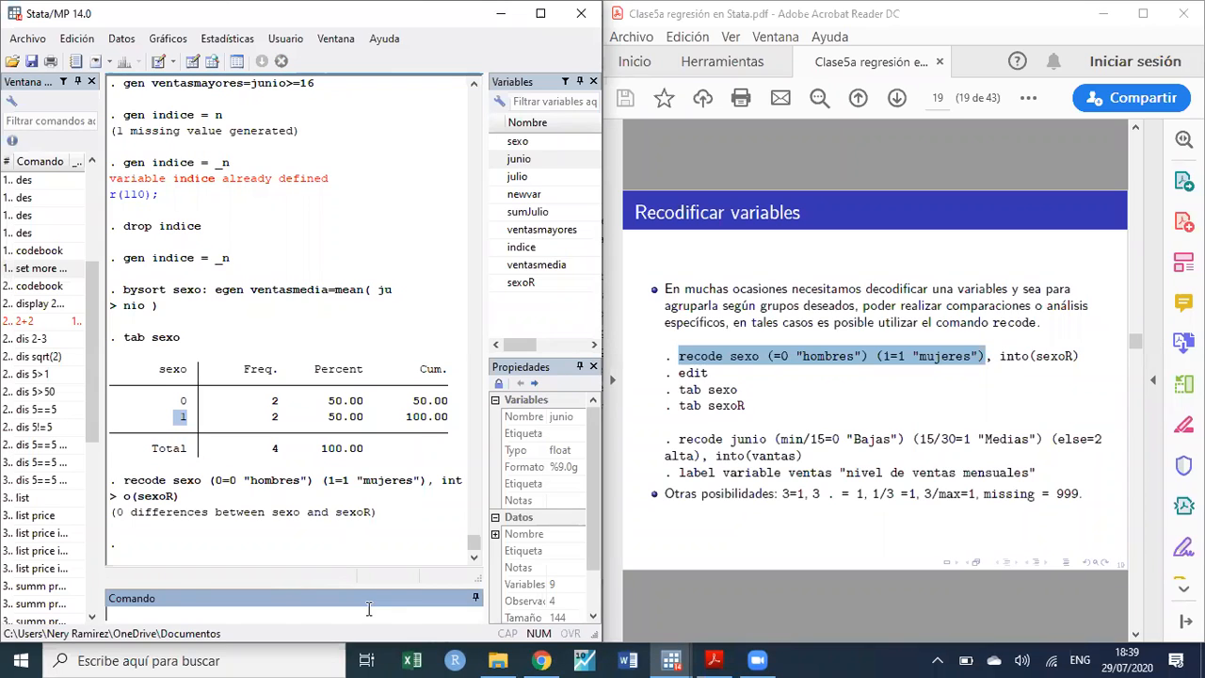
# - Tabulate the recoded variable with tab sexoR
pyautogui.write('tab sexoR')
pyautogui.press('Return')
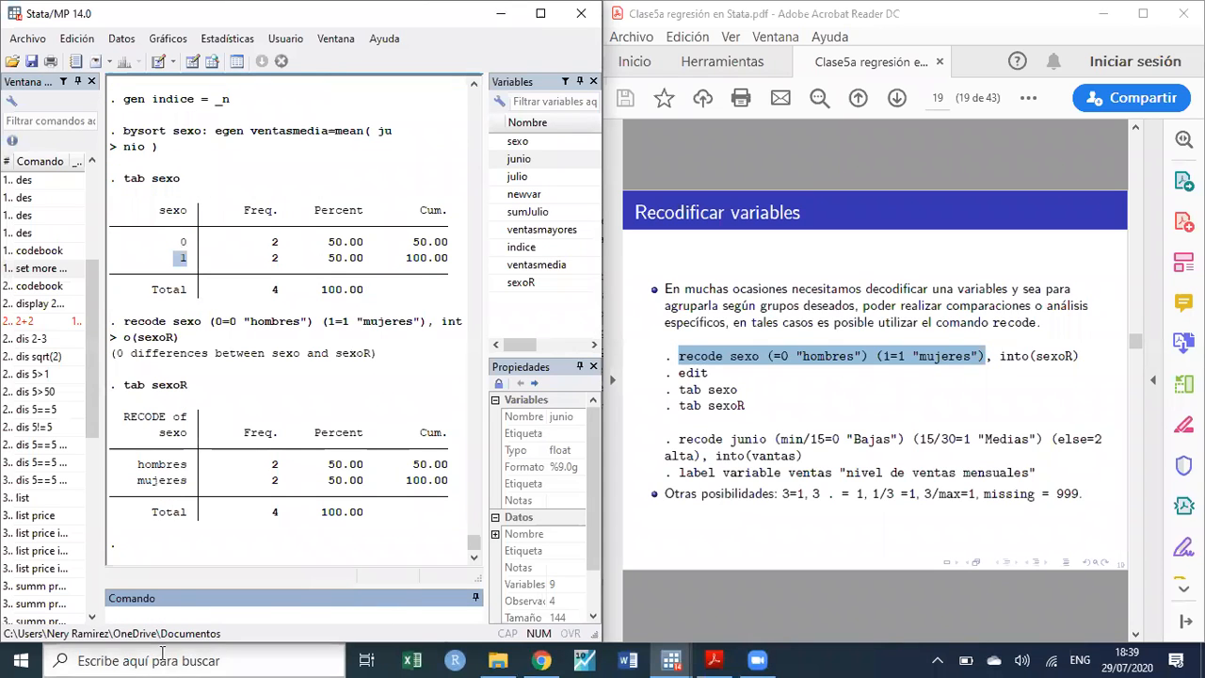
# - Highlight the hombres category in the sexoR table and inspect the values behind the sexoR labels in the Data Editor
pyautogui.moveTo(131, 466); pyautogui.dragTo(184, 471)
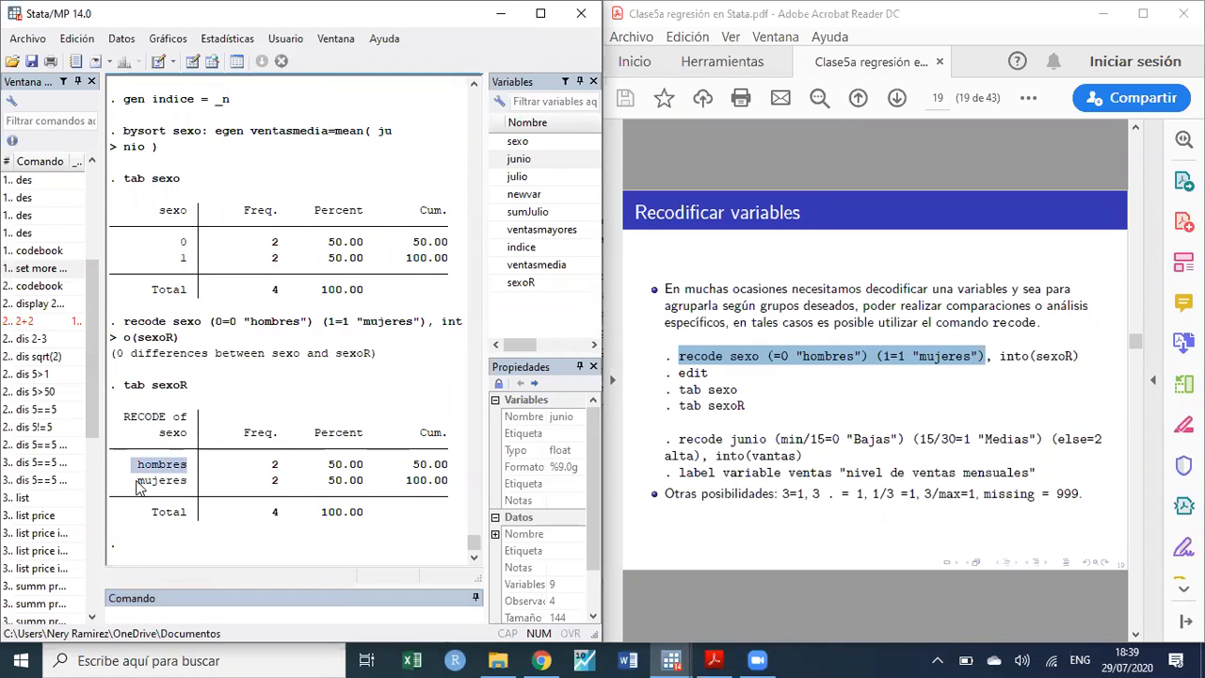
pyautogui.click(192, 61)
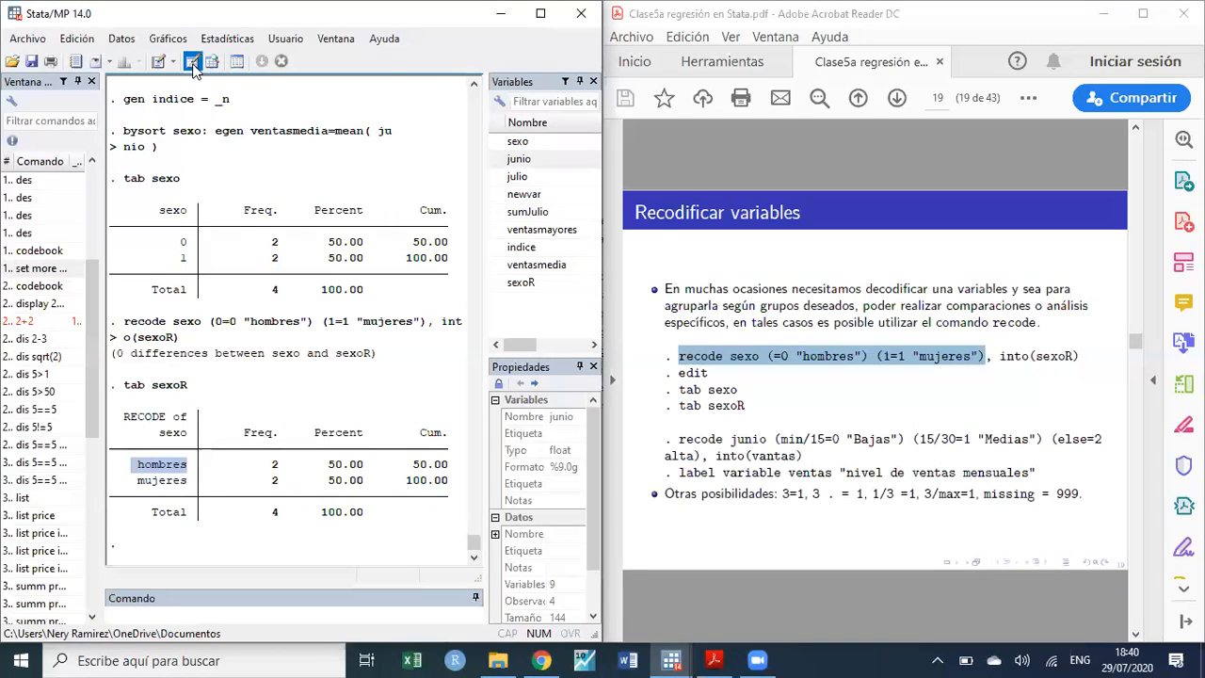
pyautogui.moveTo(636, 119); pyautogui.dragTo(634, 171)
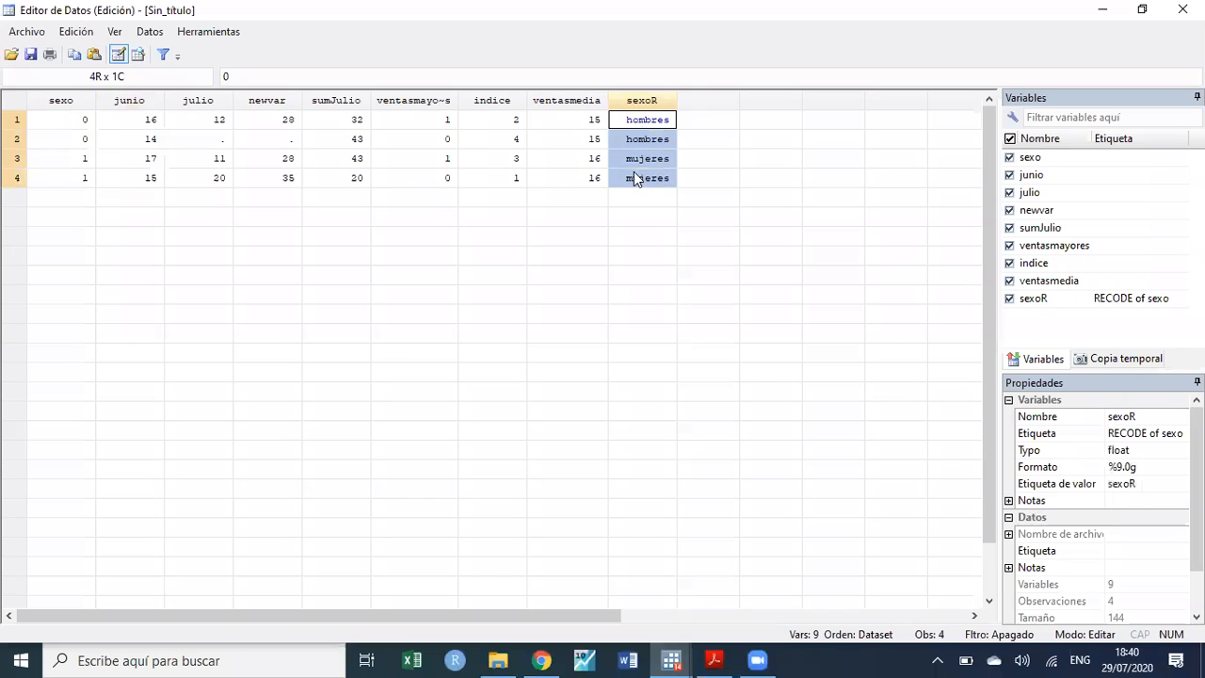
pyautogui.click(654, 124)
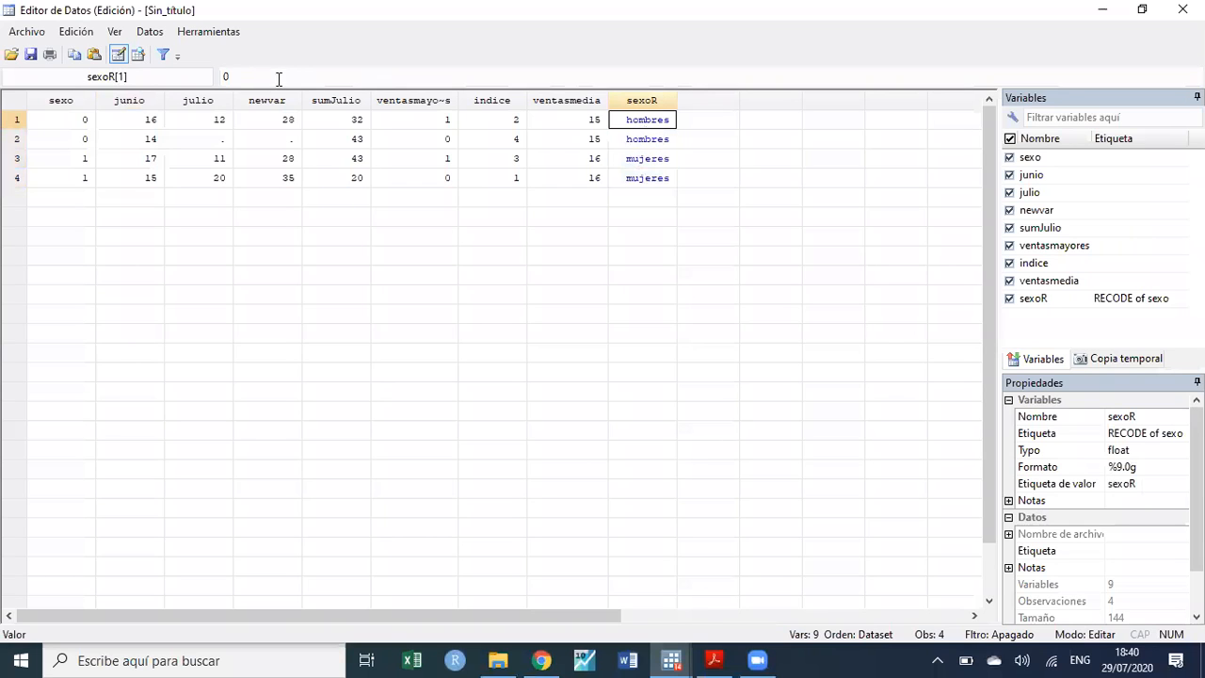
pyautogui.click(631, 179)
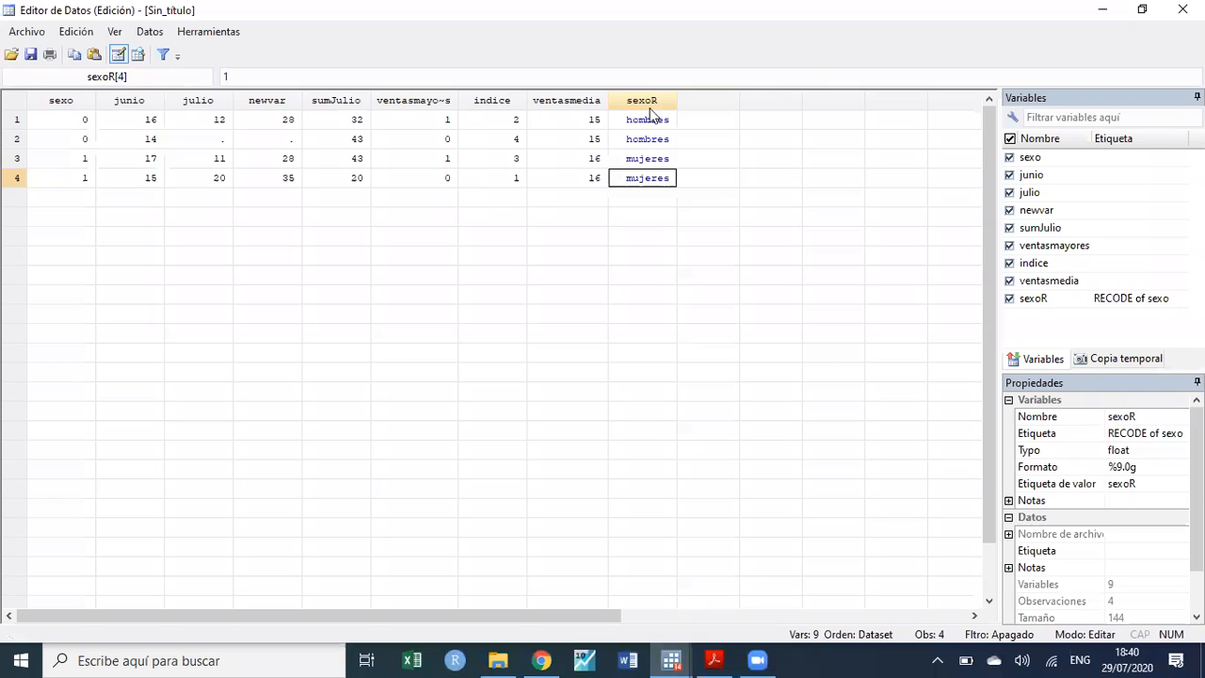
pyautogui.click(1103, 9)
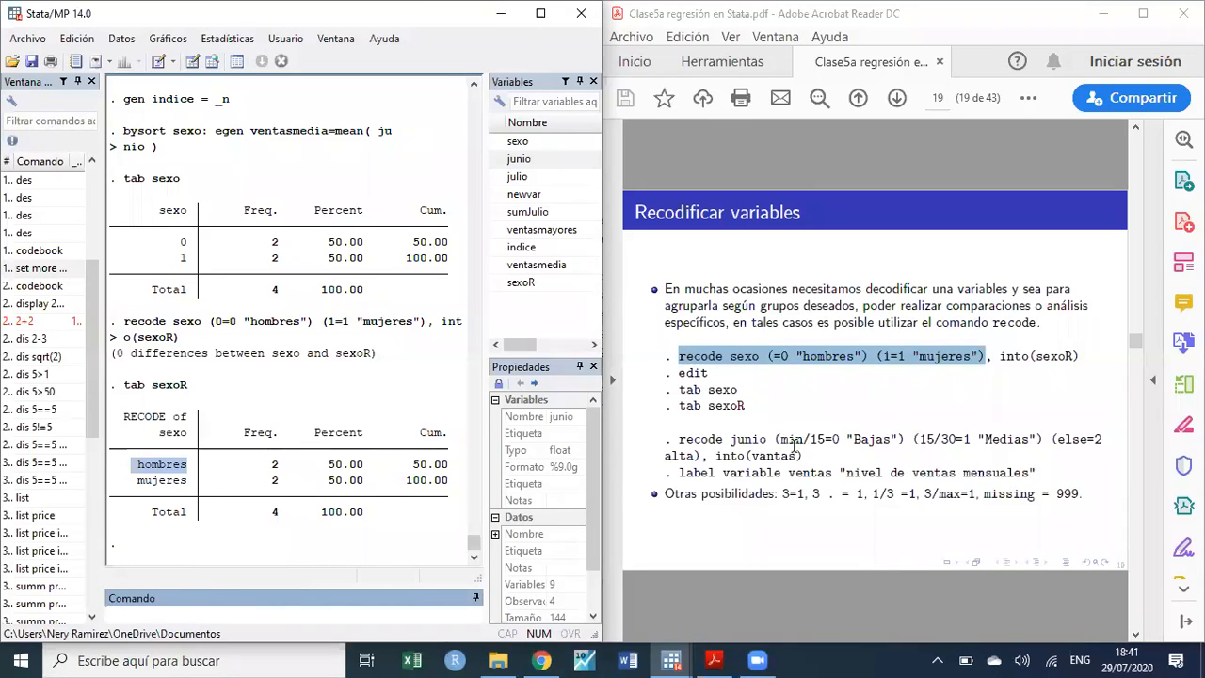
# - Highlight min and else in the slide's recode junio example and try running the whole two-line command in Stata
pyautogui.moveTo(804, 442); pyautogui.dragTo(782, 440)
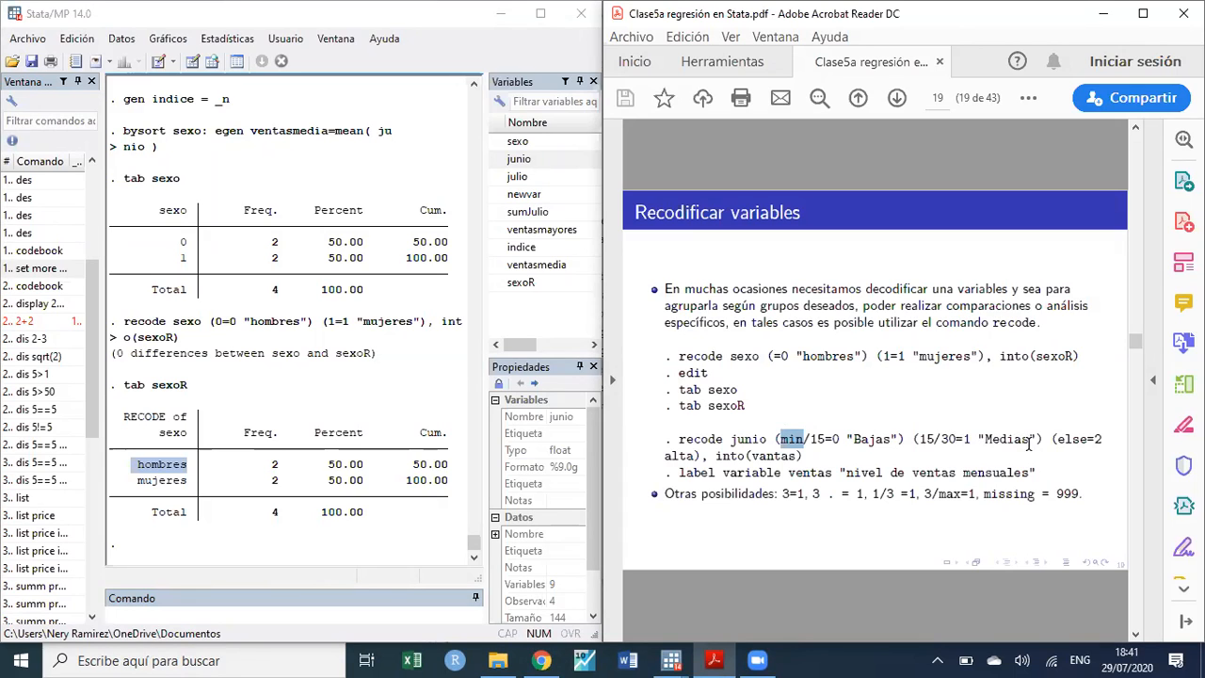
pyautogui.moveTo(1057, 440); pyautogui.dragTo(1090, 440)
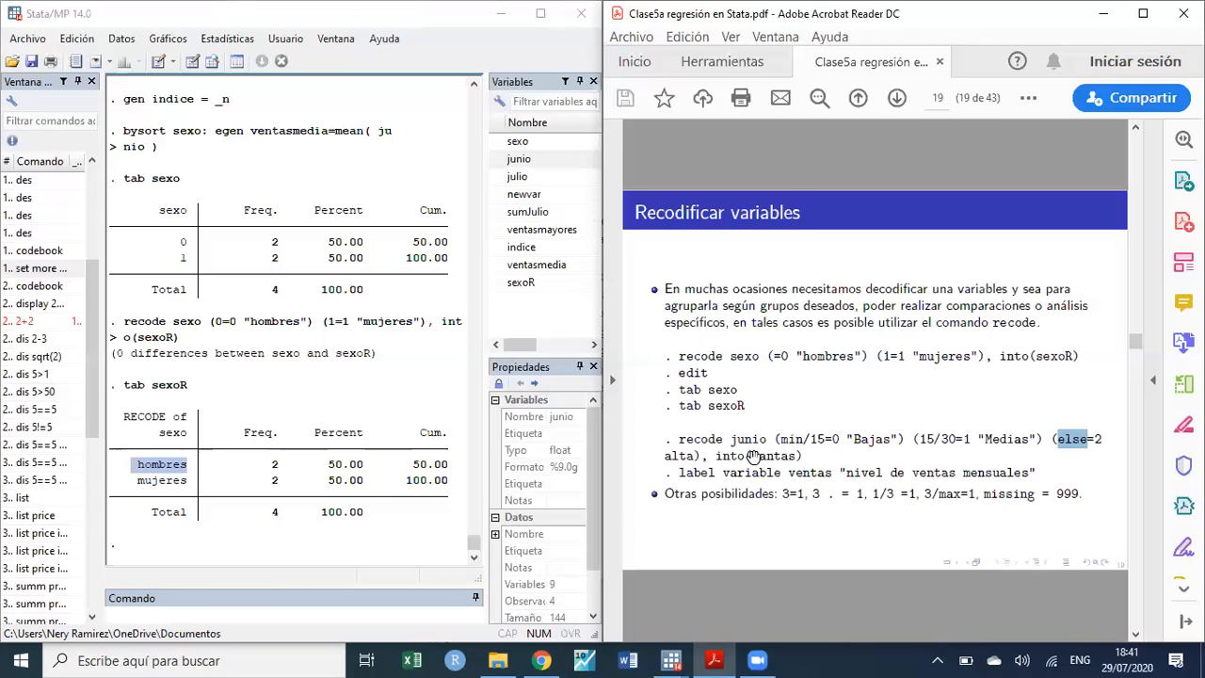
pyautogui.click(686, 439)
pyautogui.moveTo(680, 439)
pyautogui.mouseDown()
pyautogui.moveTo(815, 467)
pyautogui.moveTo(680, 439)
pyautogui.mouseUp()
pyautogui.hotkey('ctrl', 'c')
pyautogui.click(803, 456)
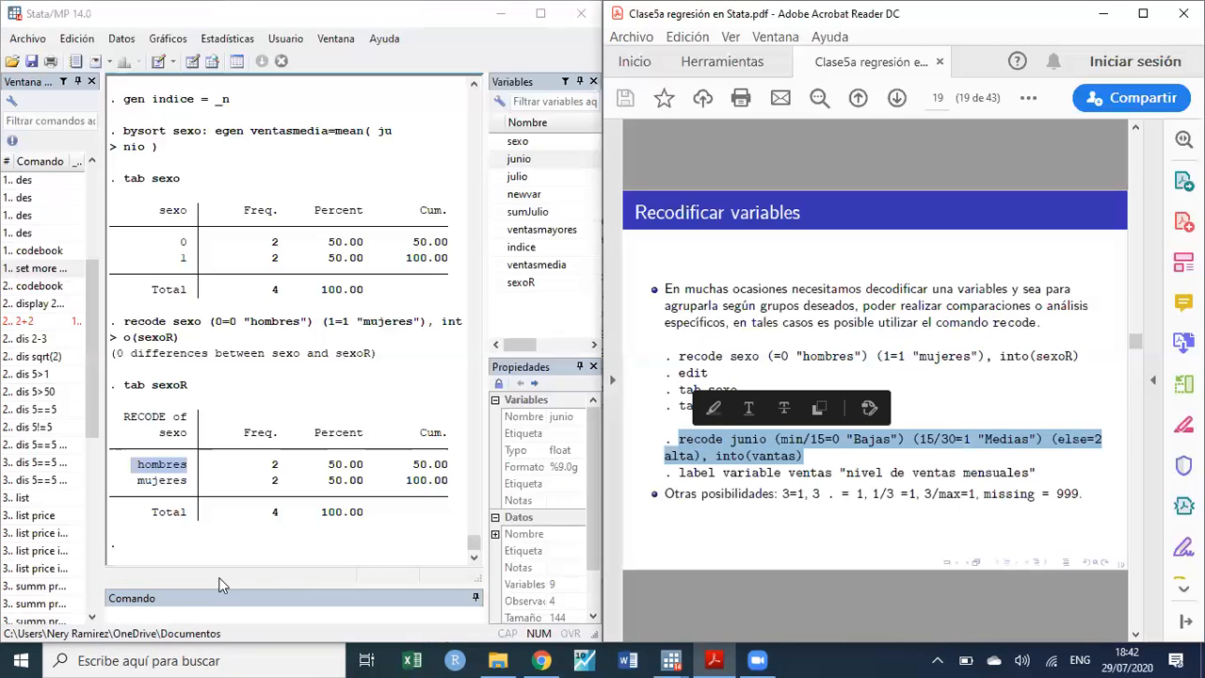
pyautogui.click(168, 620)
pyautogui.hotkey('ctrl', 'v')
pyautogui.press('Return')
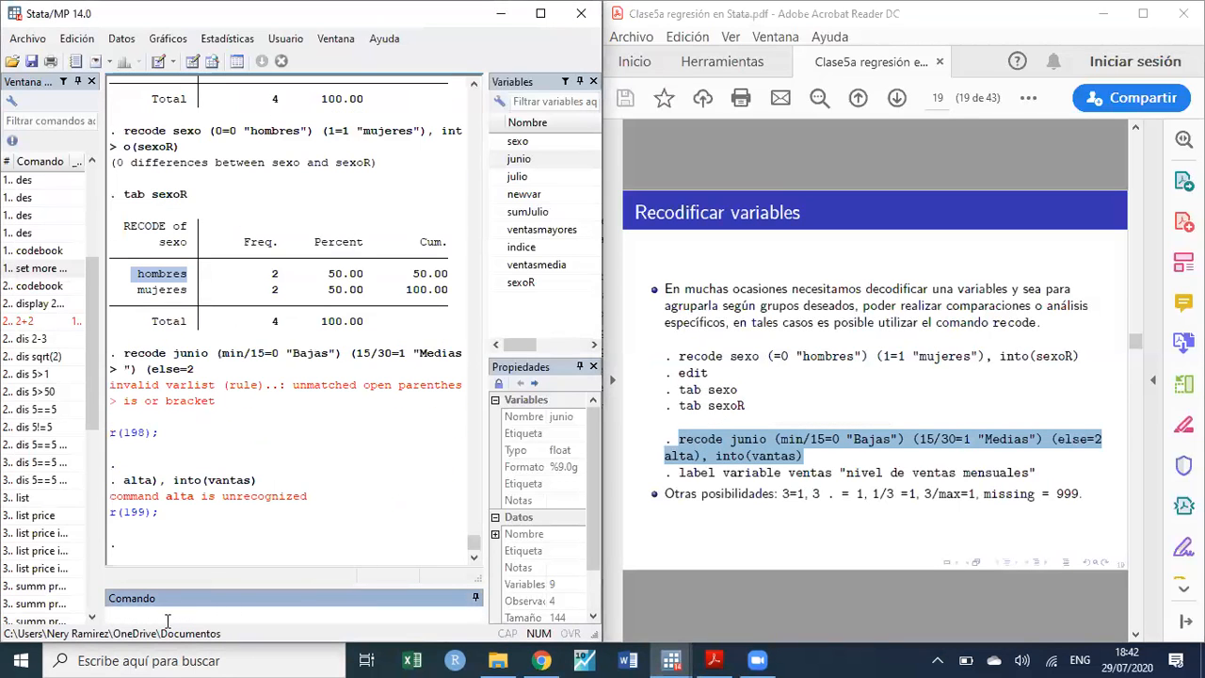
# - Copy only the first line of the slide's recode junio example, ending in (else=2, into the command line
pyautogui.click(751, 463)
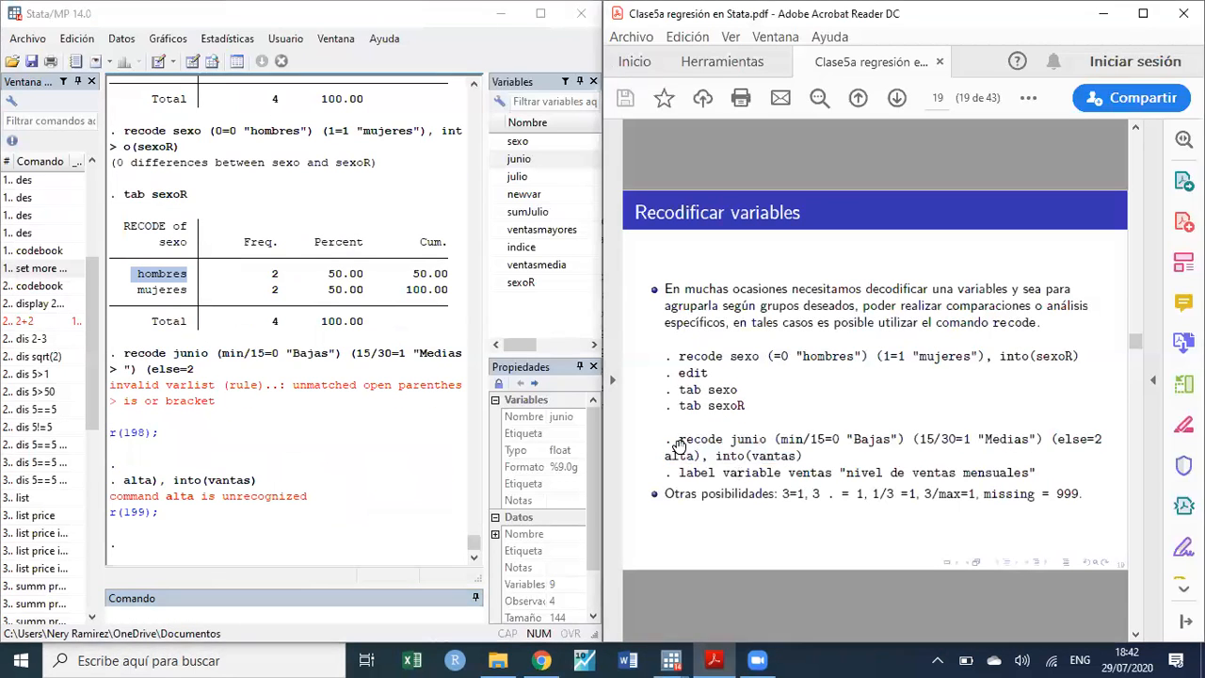
pyautogui.moveTo(679, 439); pyautogui.dragTo(1111, 438)
pyautogui.hotkey('ctrl', 'c')
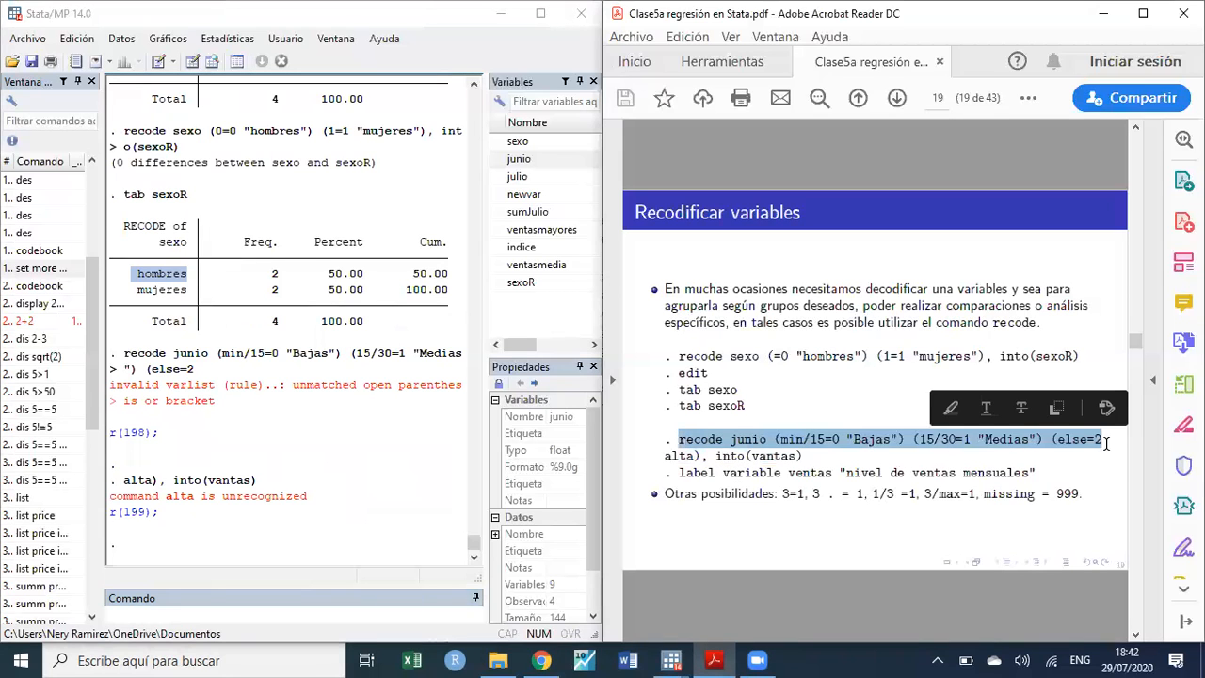
pyautogui.click(168, 614)
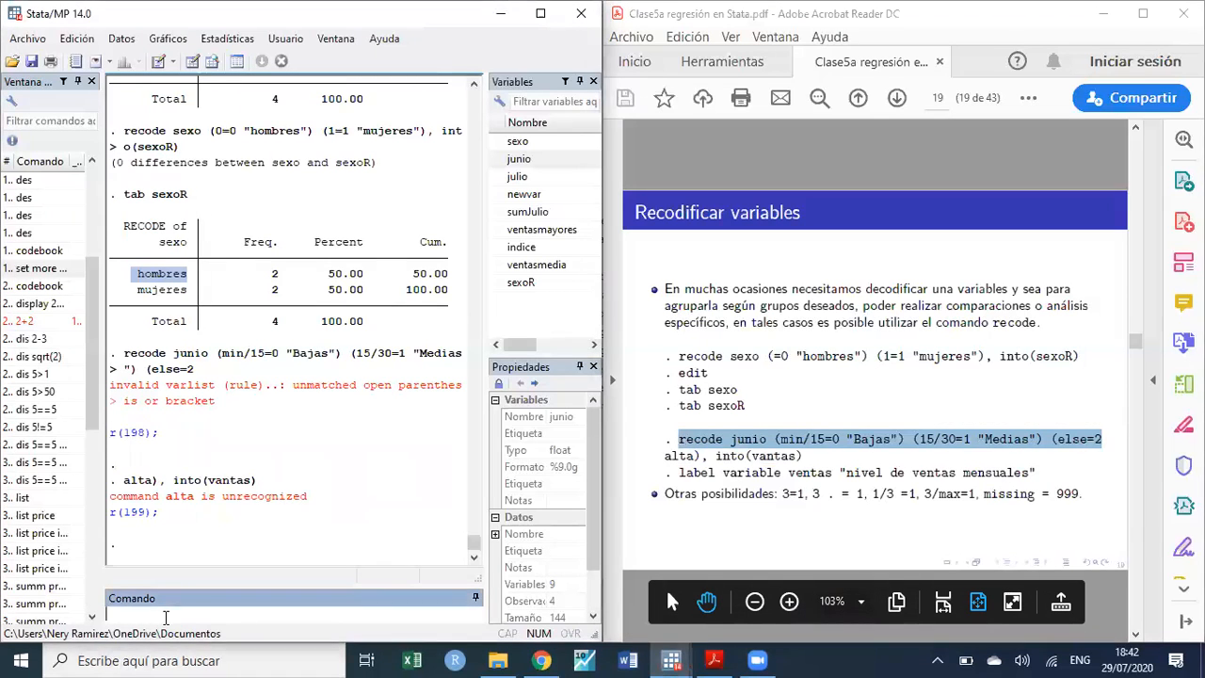
pyautogui.hotkey('ctrl', 'v')
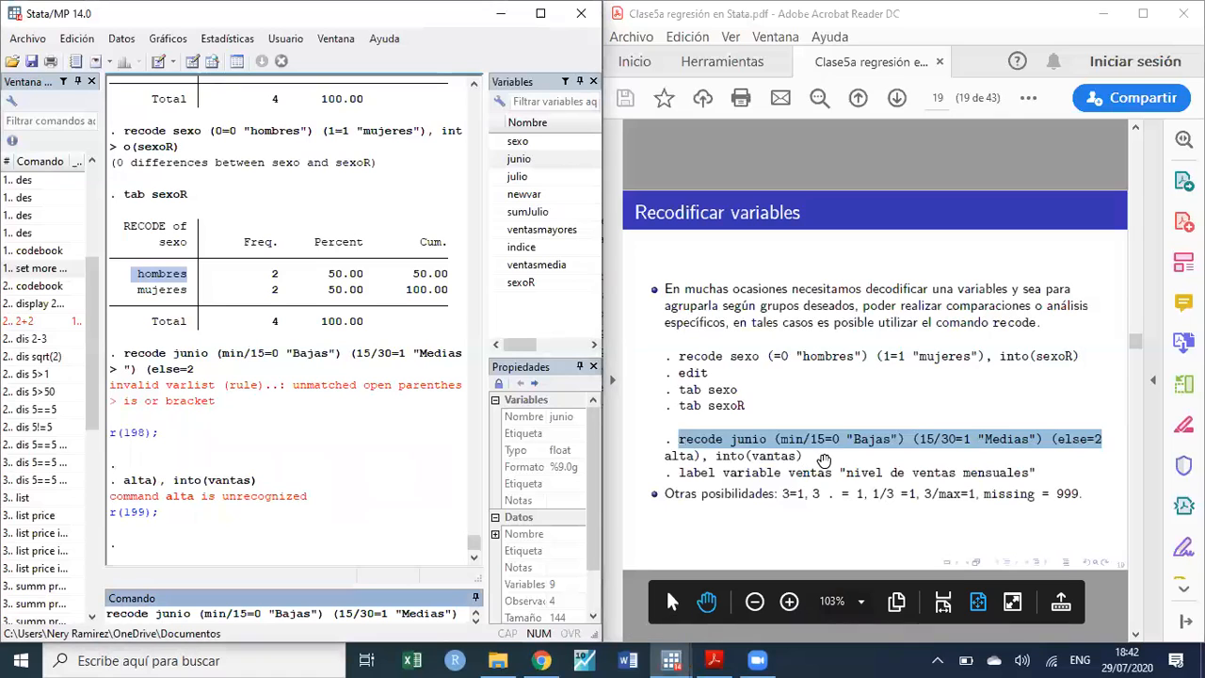
# - Copy the example's second line, alta), into(vantas), from the slide and append it to the recode junio command in the maximized Stata window
pyautogui.click(807, 456)
pyautogui.moveTo(807, 456); pyautogui.dragTo(665, 457)
pyautogui.hotkey('ctrl', 'c')
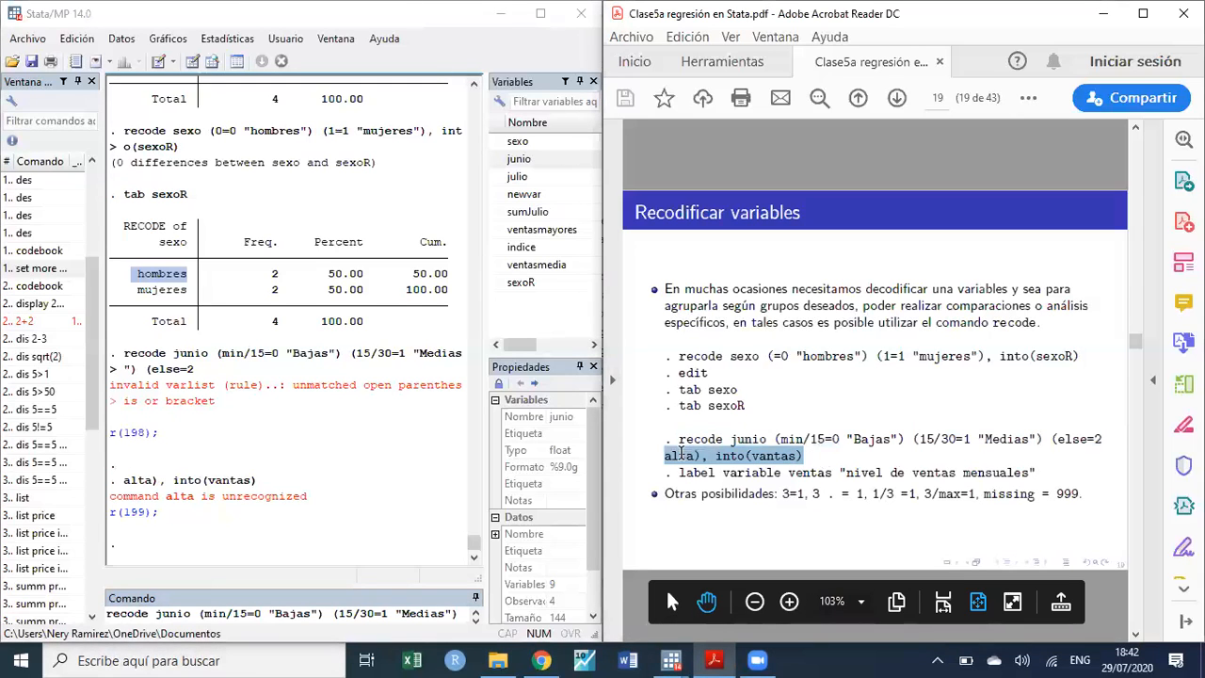
pyautogui.click(267, 35)
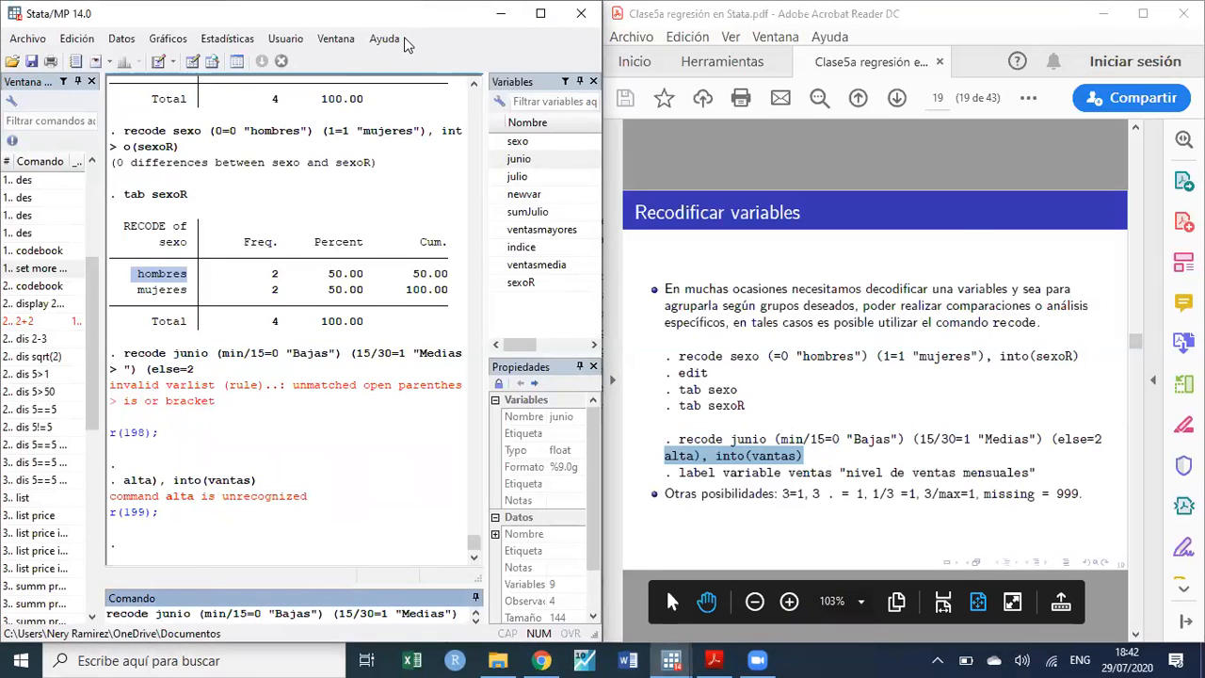
pyautogui.press('super+Down')
pyautogui.click(903, 155)
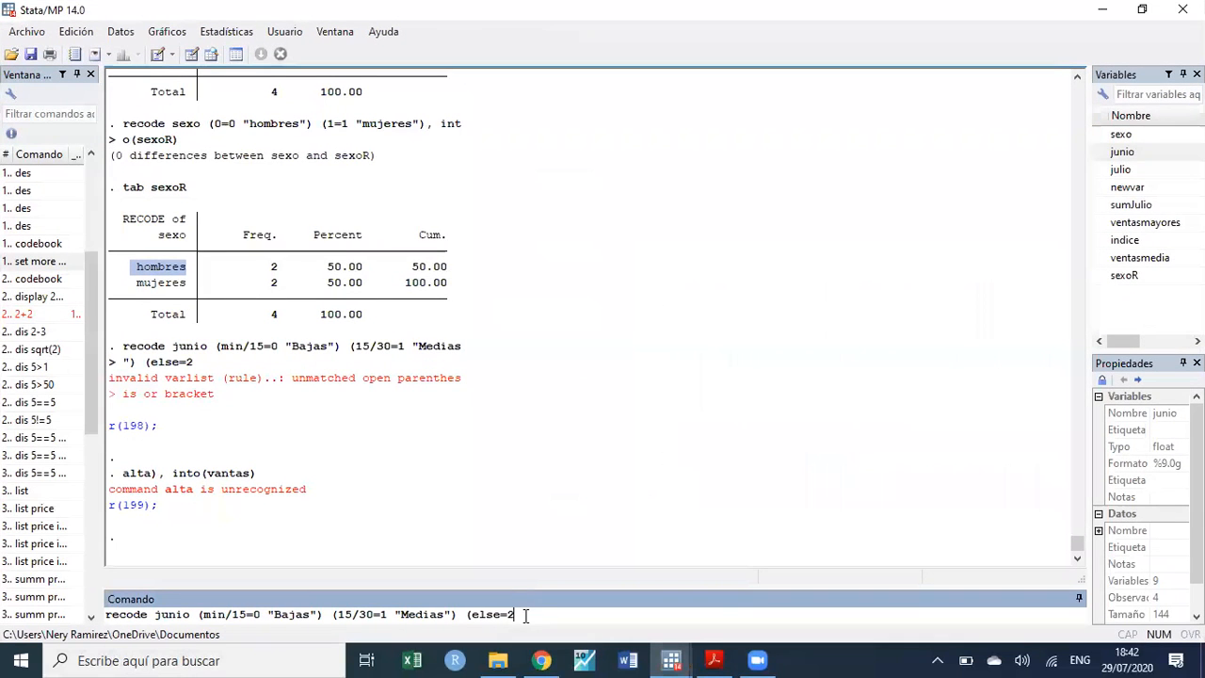
pyautogui.hotkey('ctrl', 'v')
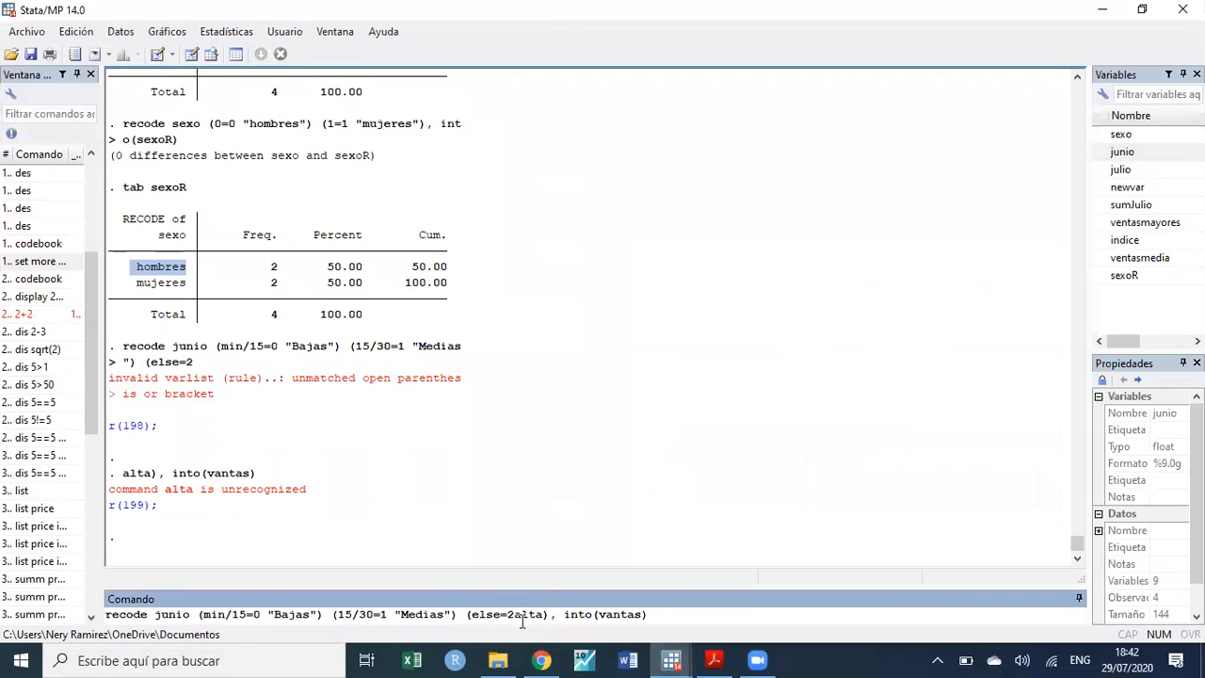
# - Correct the last rule to (else=2 "alta") and run the recode junio command into vantas
pyautogui.click(517, 614)
pyautogui.write('"alta')
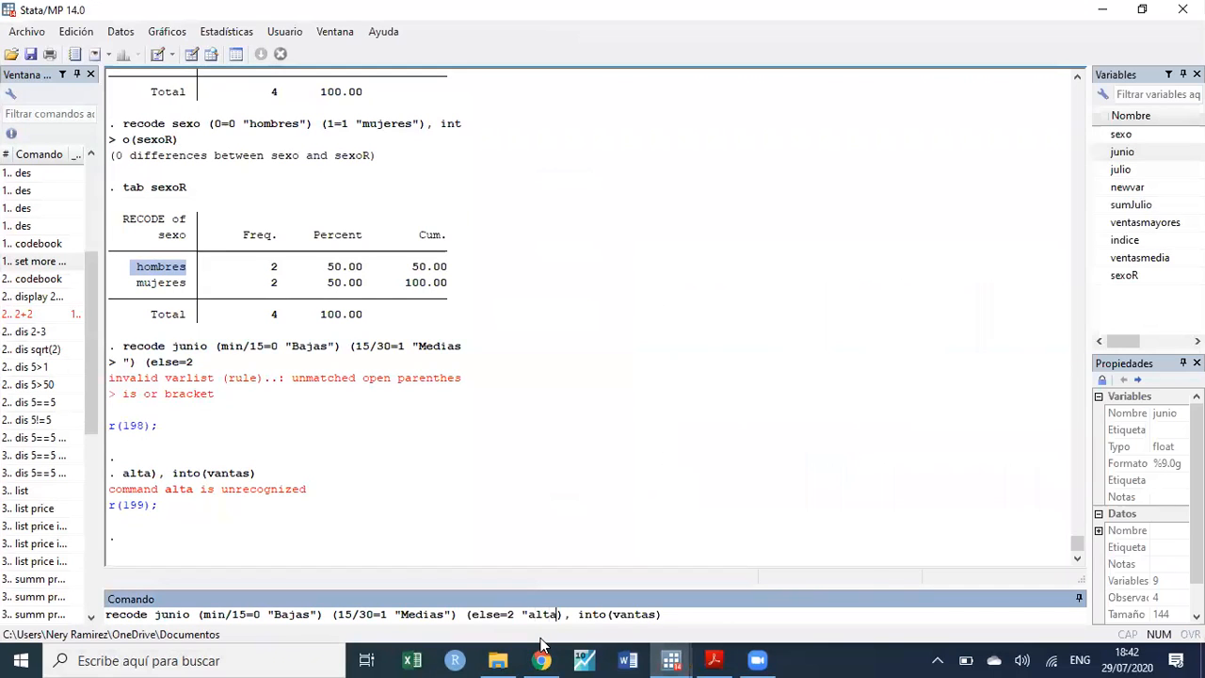
pyautogui.write('"')
pyautogui.press('Return')
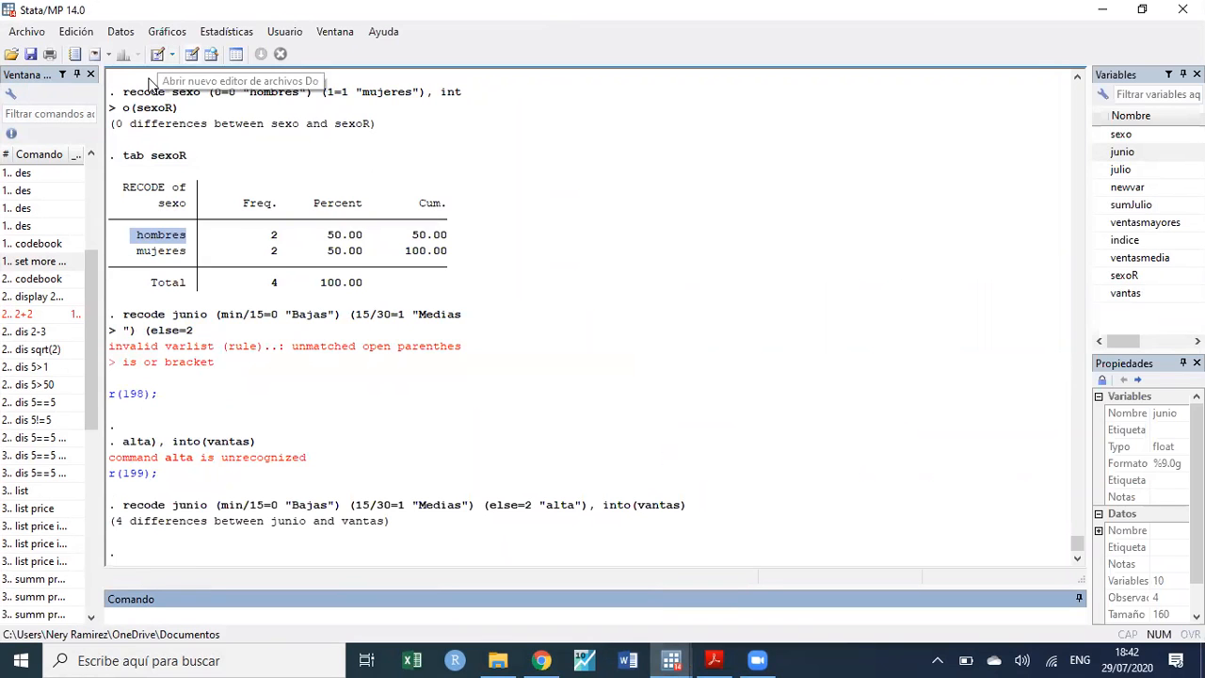
# - Open the Data Editor to inspect the recoded vantas values and the number behind the first label
pyautogui.hotkey('ctrl', '8')
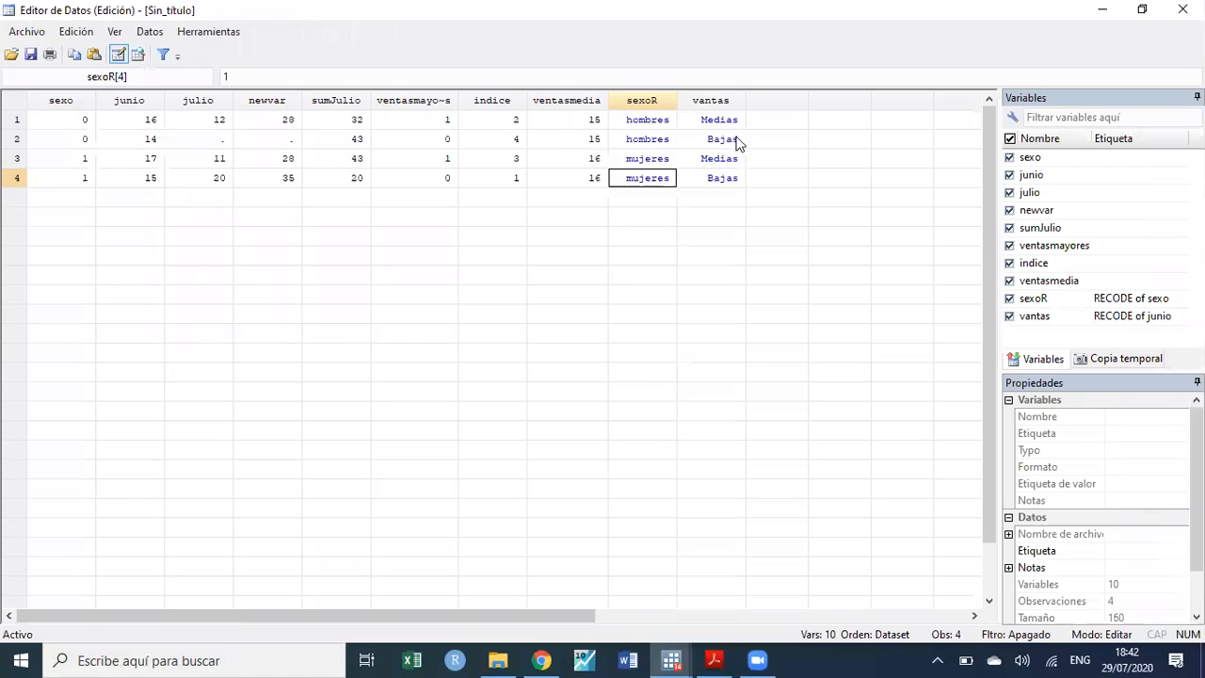
pyautogui.moveTo(724, 121); pyautogui.dragTo(723, 142)
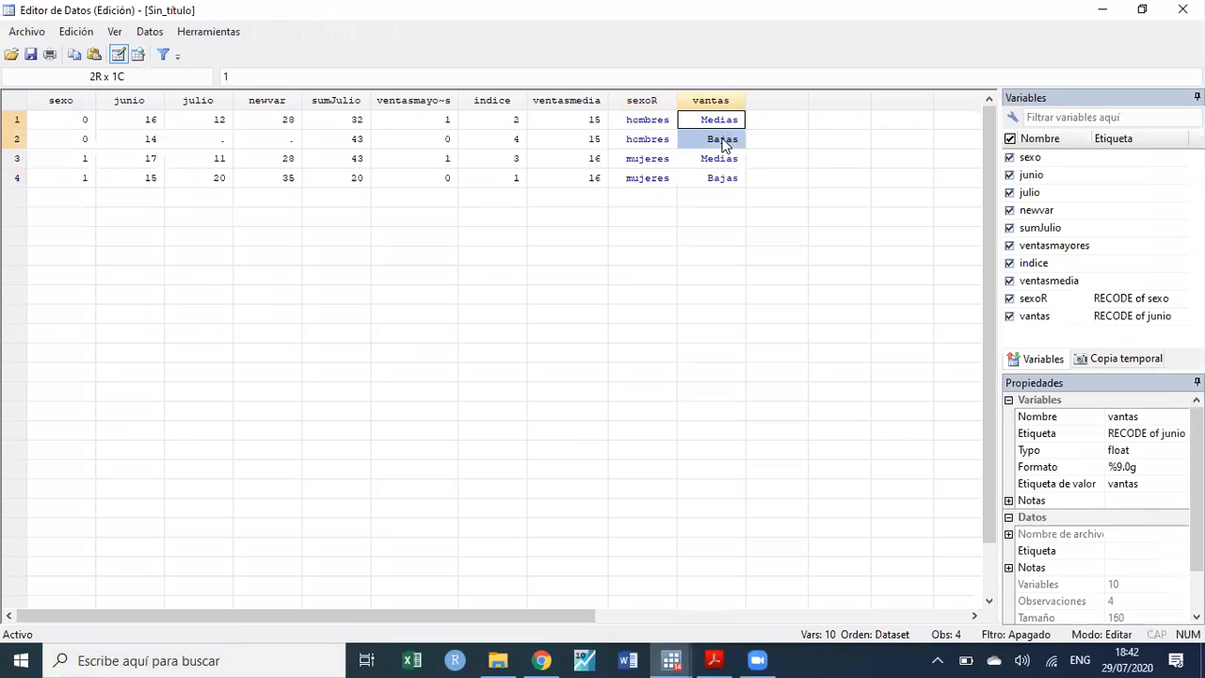
pyautogui.click(726, 123)
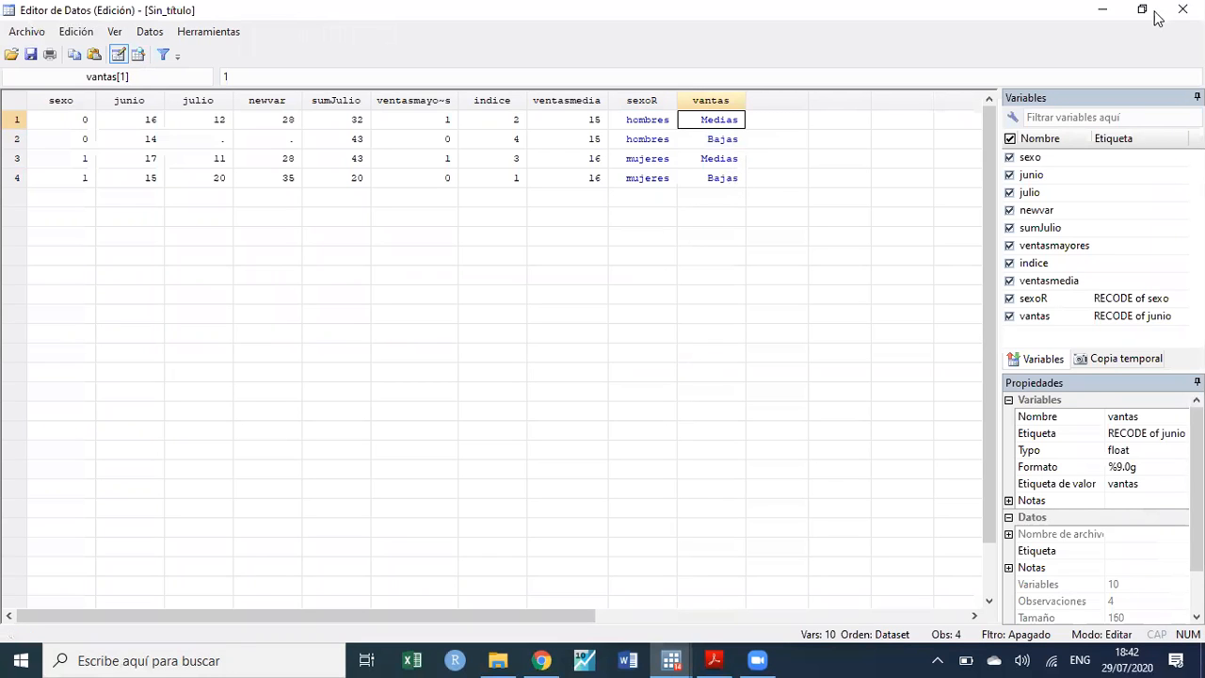
pyautogui.click(1103, 10)
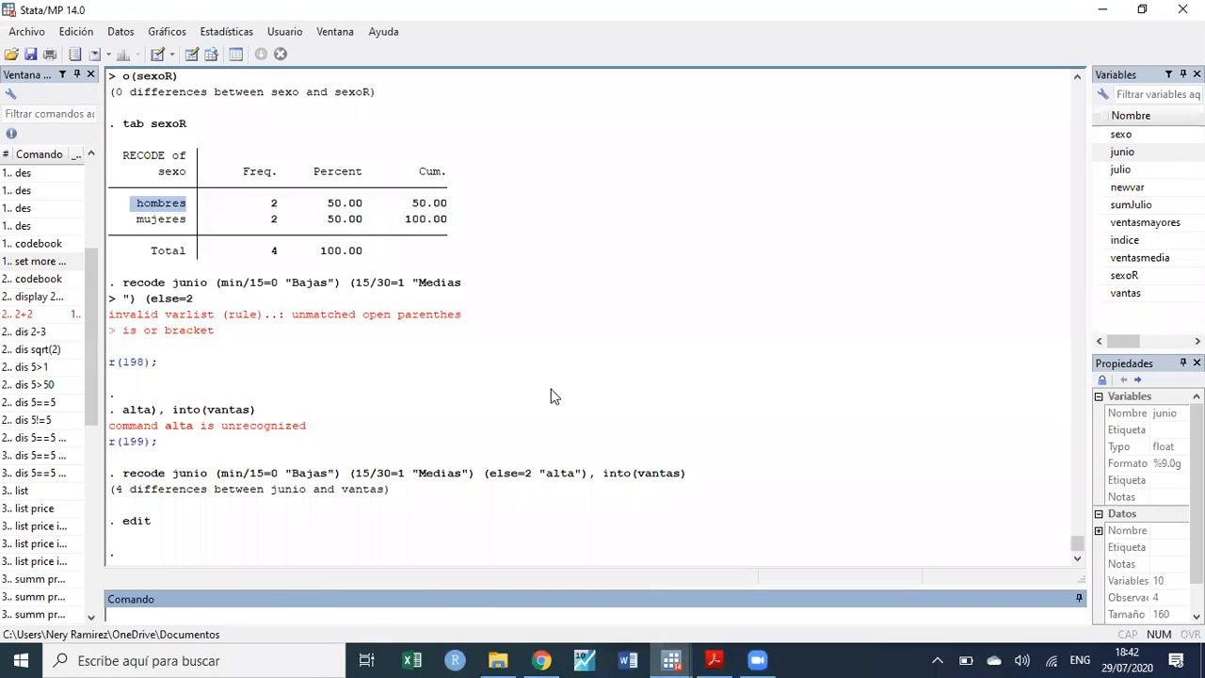
# - Return to the slide and highlight the other recode rules in turn: 3=1, 3 . = 1, 1/3 =1, 3/max=1 and missing = 999
pyautogui.click(1103, 10)
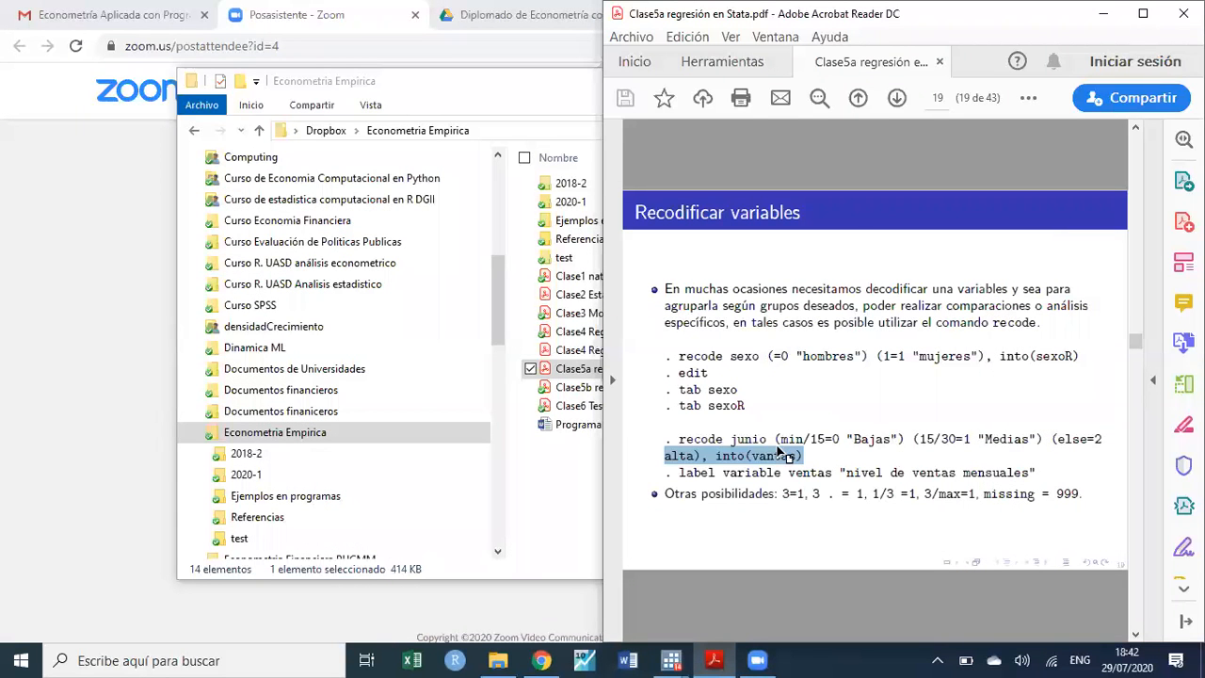
pyautogui.moveTo(784, 493)
pyautogui.mouseDown()
pyautogui.moveTo(801, 494)
pyautogui.moveTo(806, 443)
pyautogui.moveTo(793, 491)
pyautogui.moveTo(806, 493)
pyautogui.mouseUp()
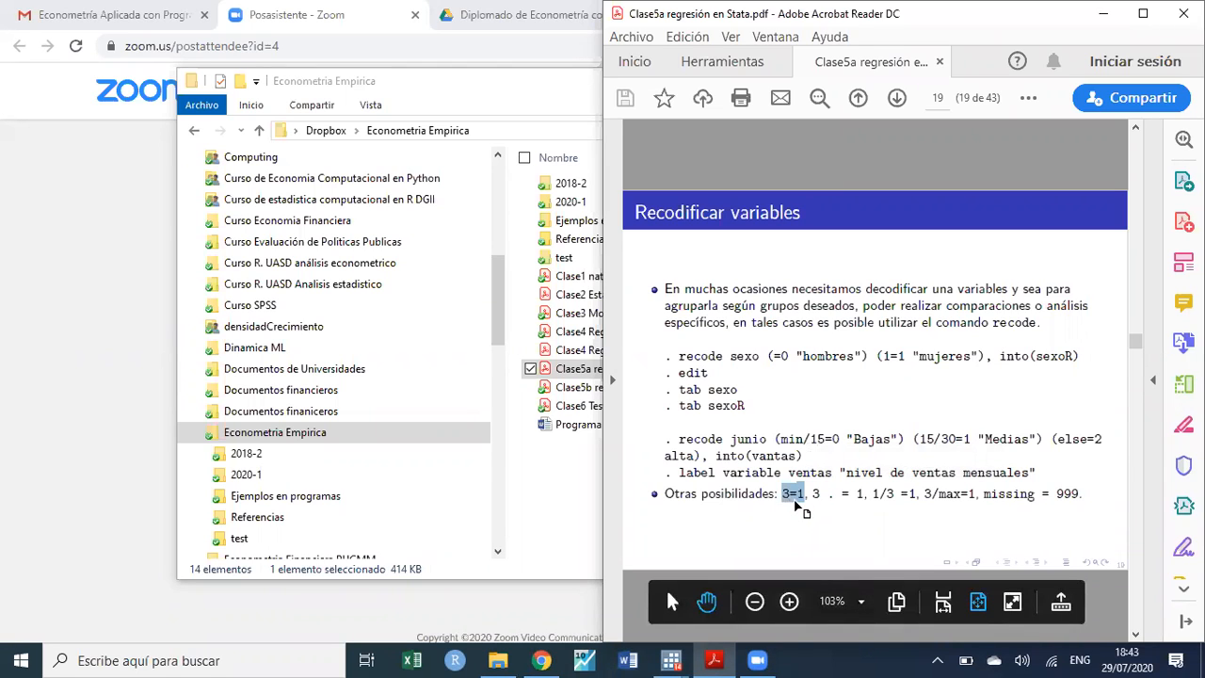
pyautogui.moveTo(812, 495); pyautogui.dragTo(867, 496)
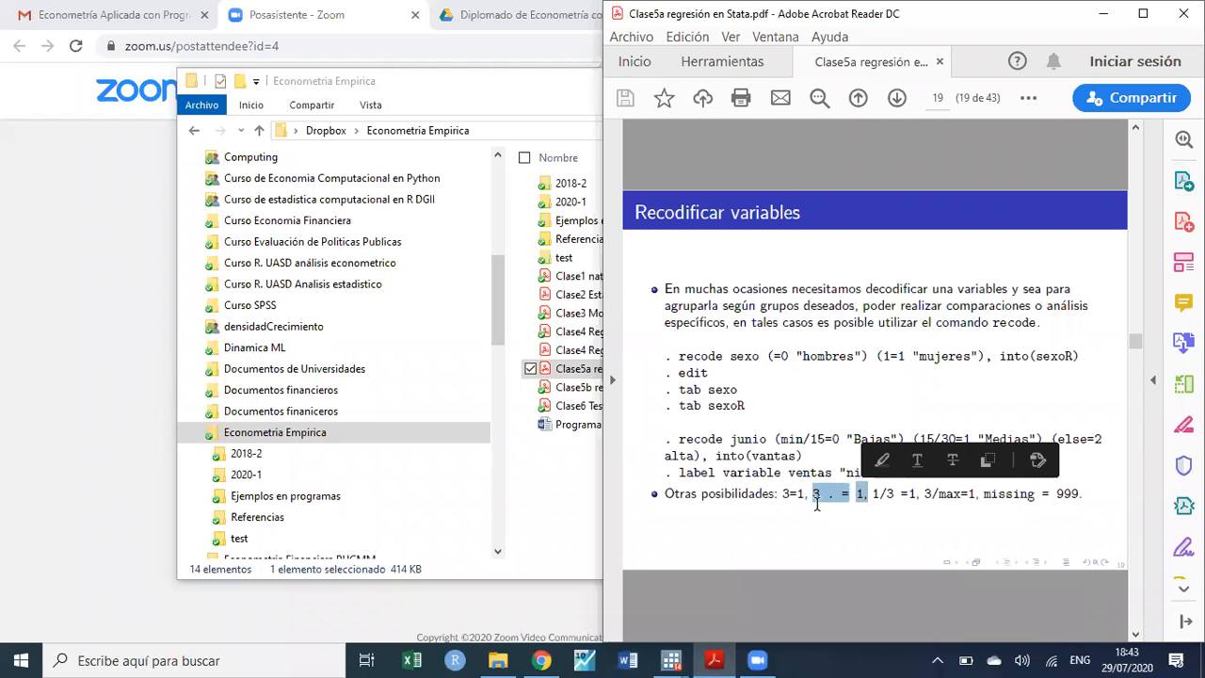
pyautogui.click(869, 510)
pyautogui.moveTo(872, 495); pyautogui.dragTo(917, 496)
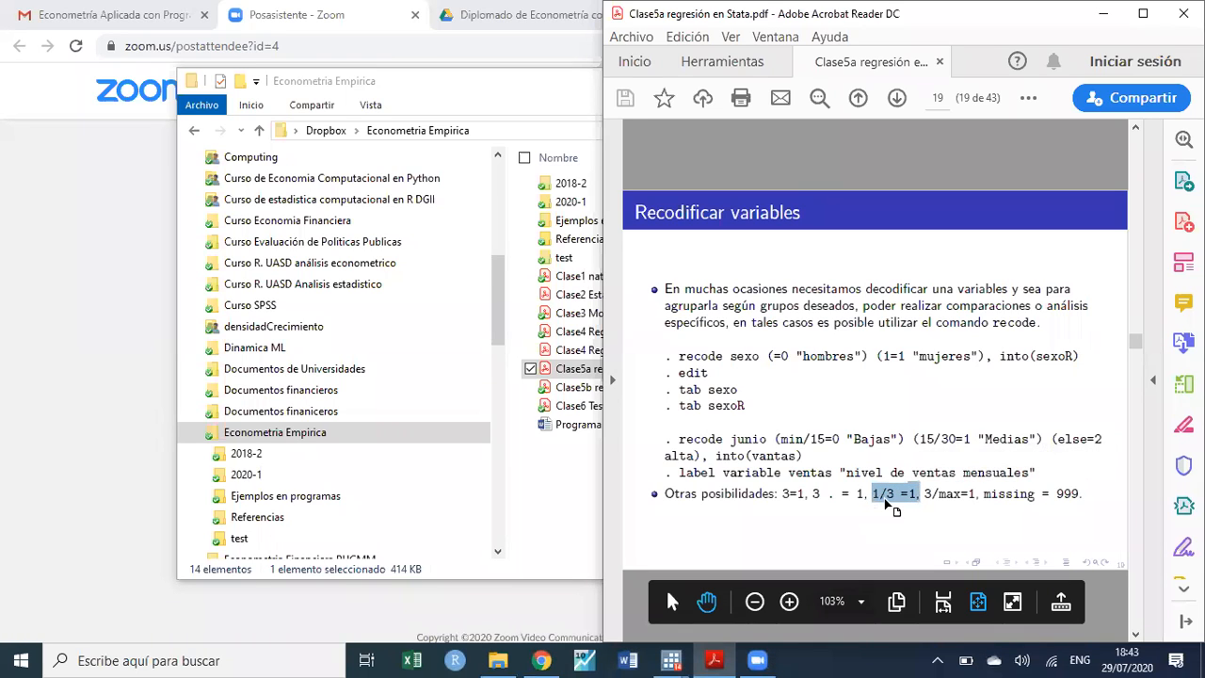
pyautogui.moveTo(923, 495); pyautogui.dragTo(976, 495)
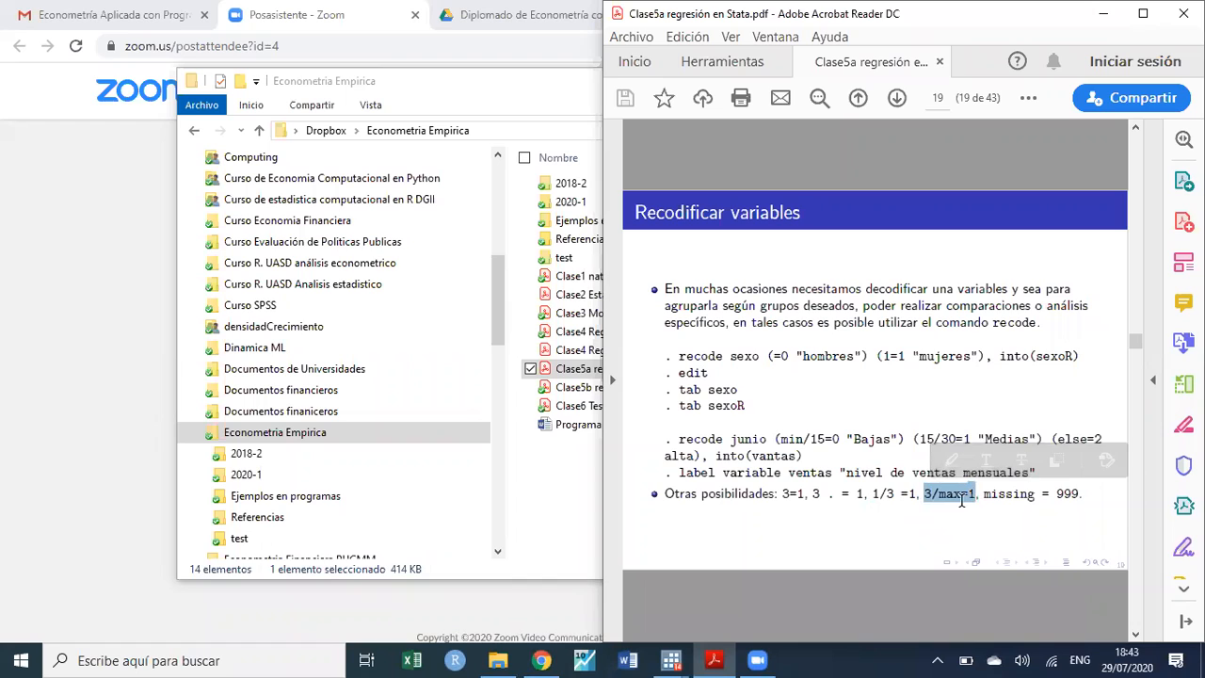
pyautogui.moveTo(983, 495); pyautogui.dragTo(1079, 495)
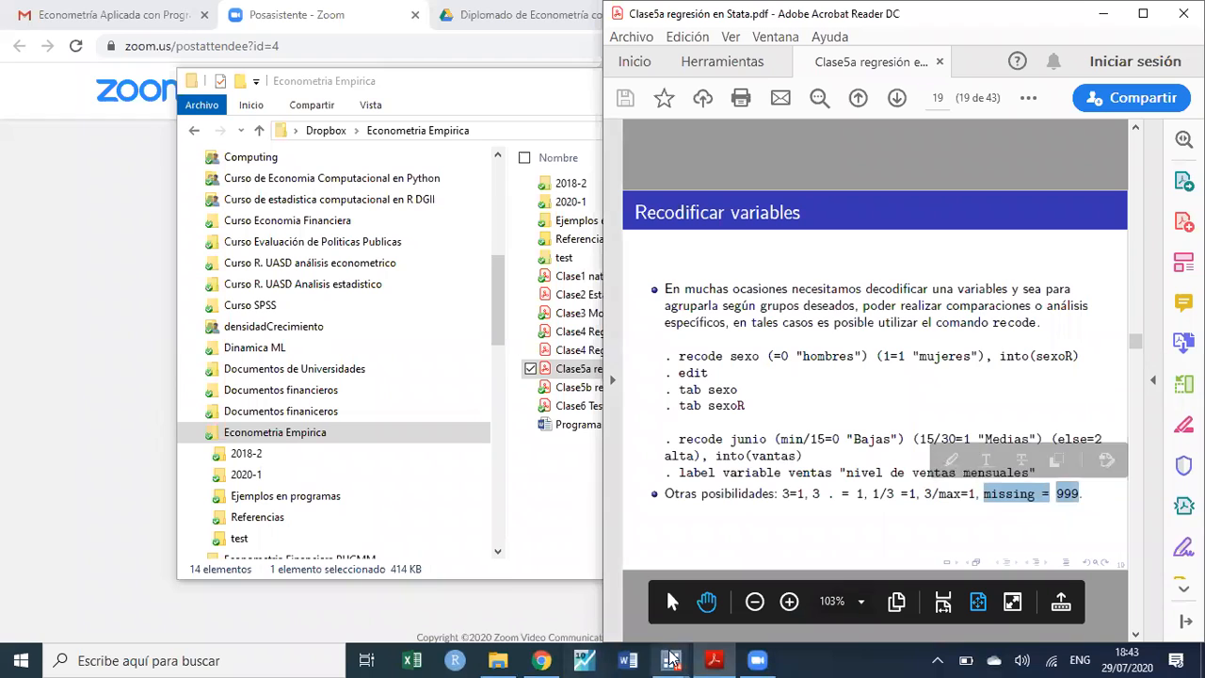
# - Show Stata beside the slide and copy the slide's label variable ventas "nivel de ventas mensuales" line
pyautogui.moveTo(671, 660)
pyautogui.click(591, 593)
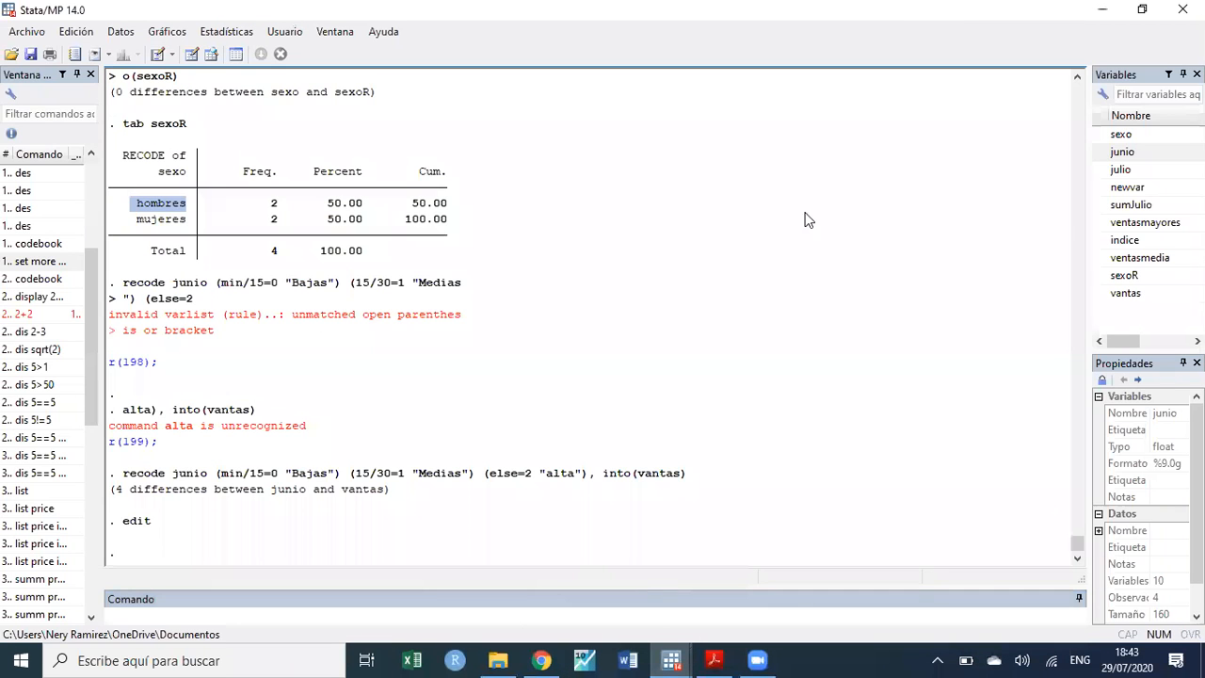
pyautogui.doubleClick(893, 17)
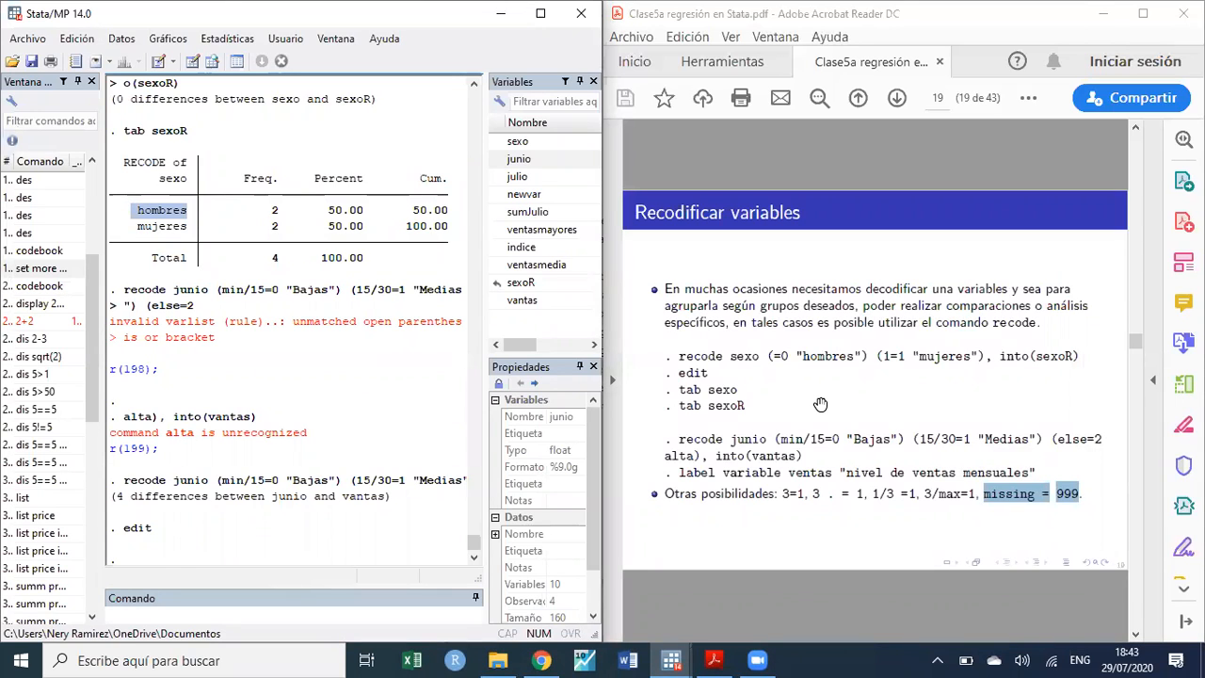
pyautogui.click(754, 480)
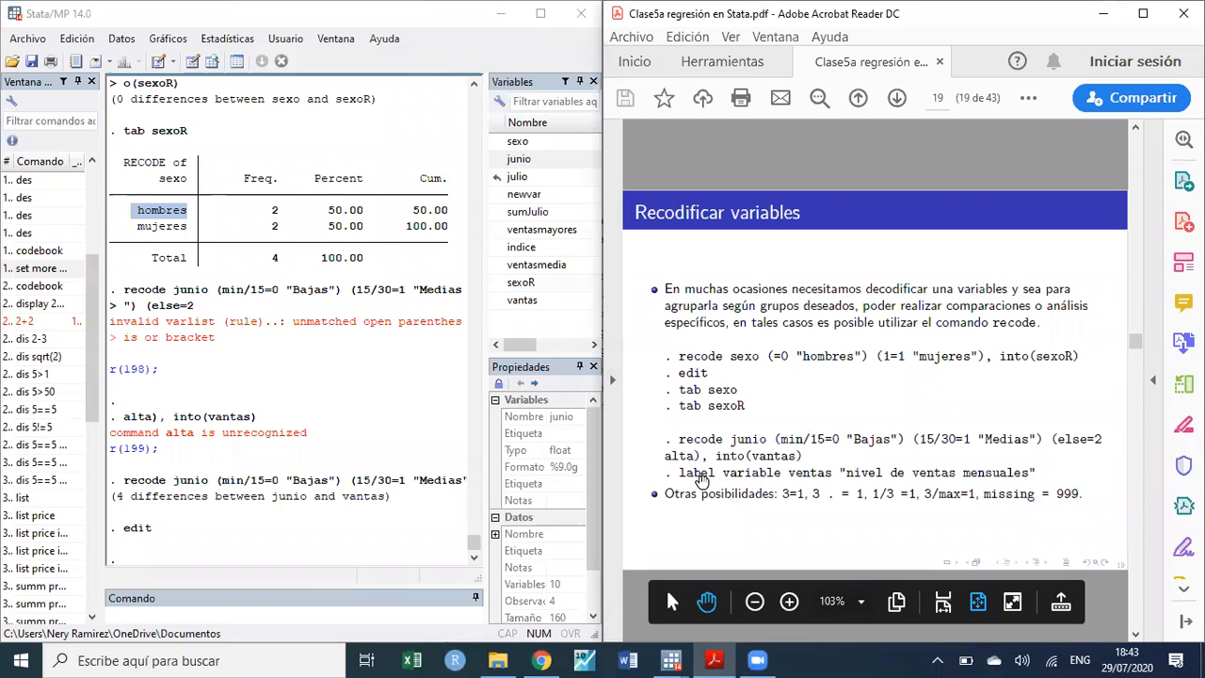
pyautogui.moveTo(679, 473); pyautogui.dragTo(1040, 476)
pyautogui.hotkey('ctrl', 'c')
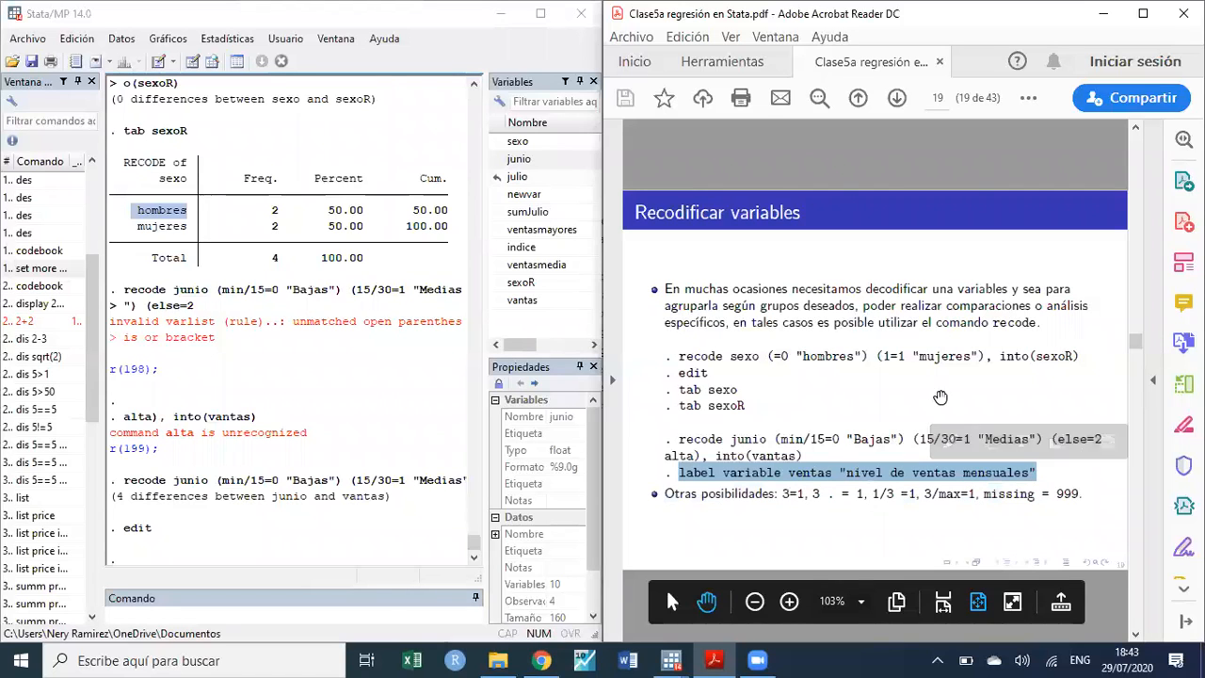
# - Maximize the Stata window and widen the variable list to show its label column
pyautogui.doubleClick(286, 21)
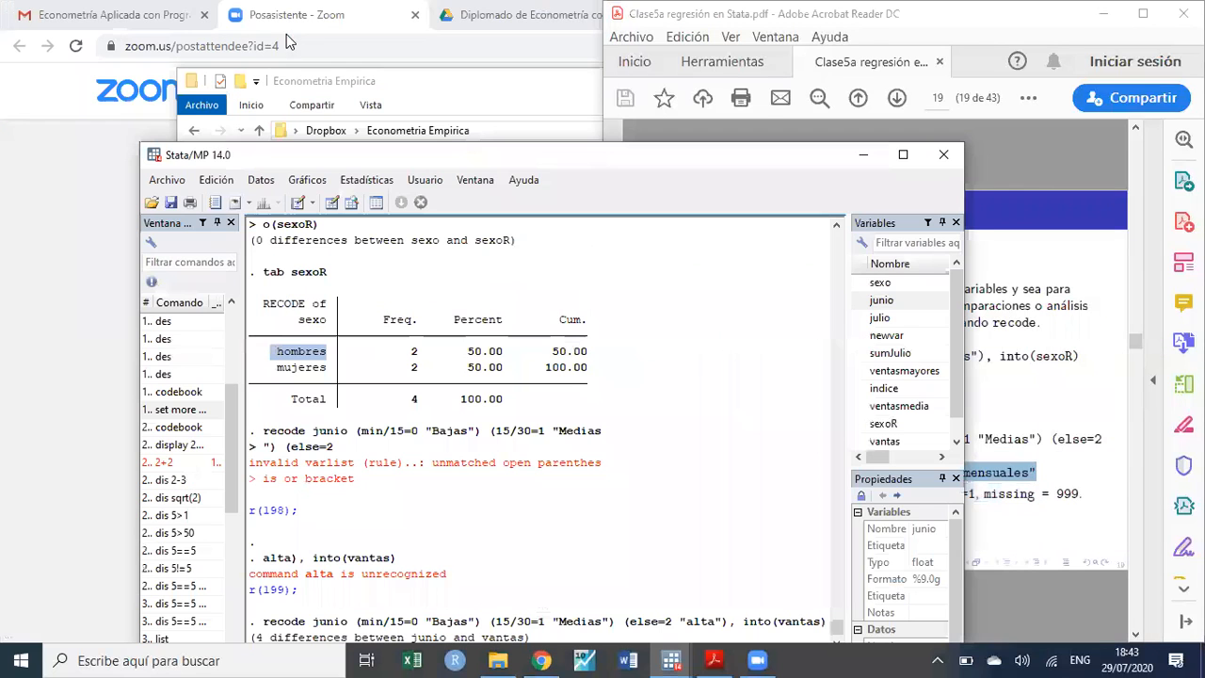
pyautogui.click(904, 157)
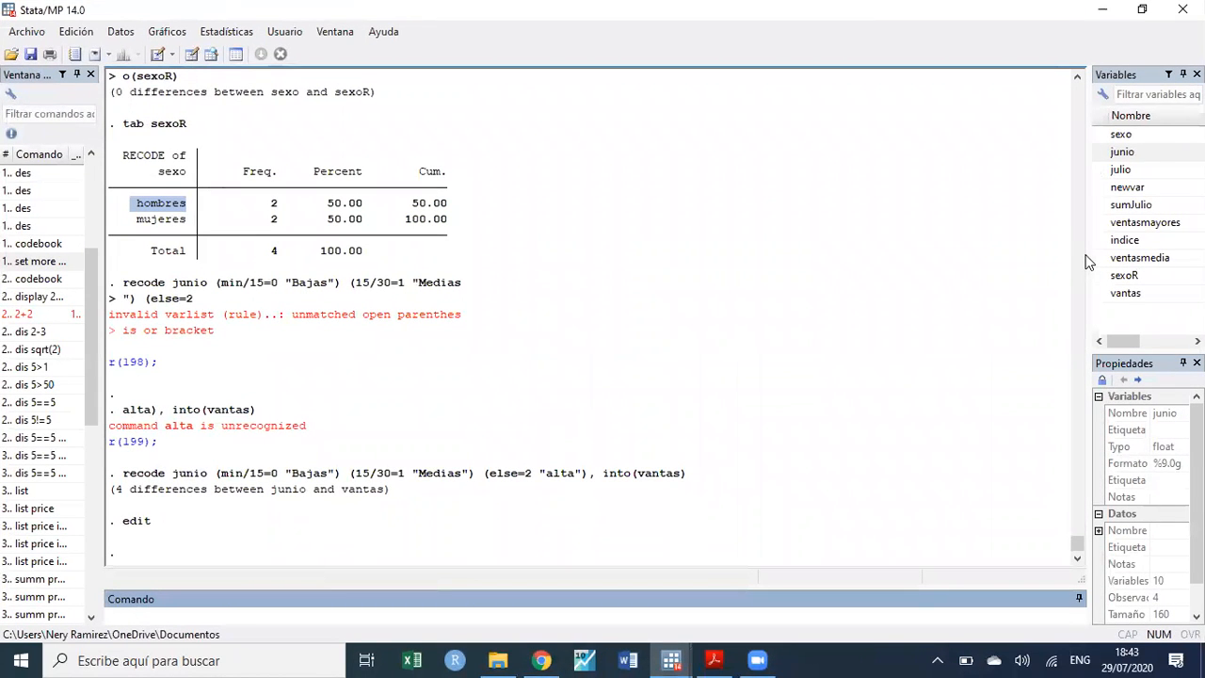
pyautogui.moveTo(1086, 254); pyautogui.dragTo(810, 256)
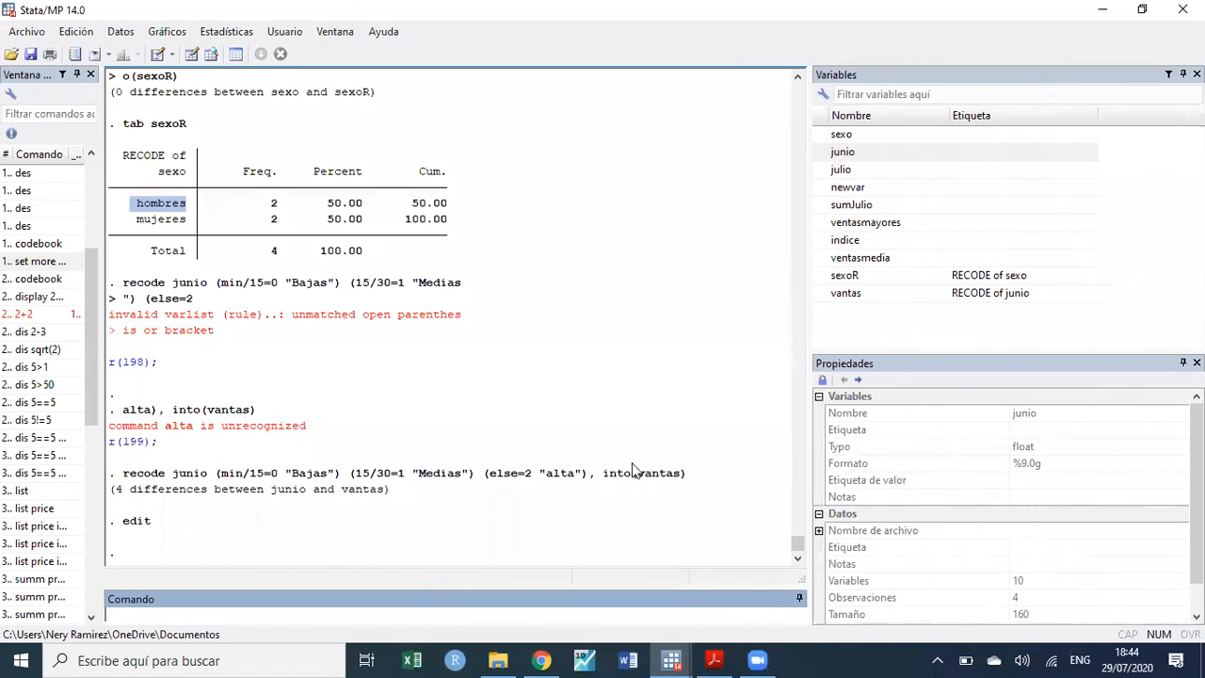
# - Try to run the copied command label variable ventas "nivel de ventas mensuales"
pyautogui.click(234, 619)
pyautogui.hotkey('ctrl', 'v')
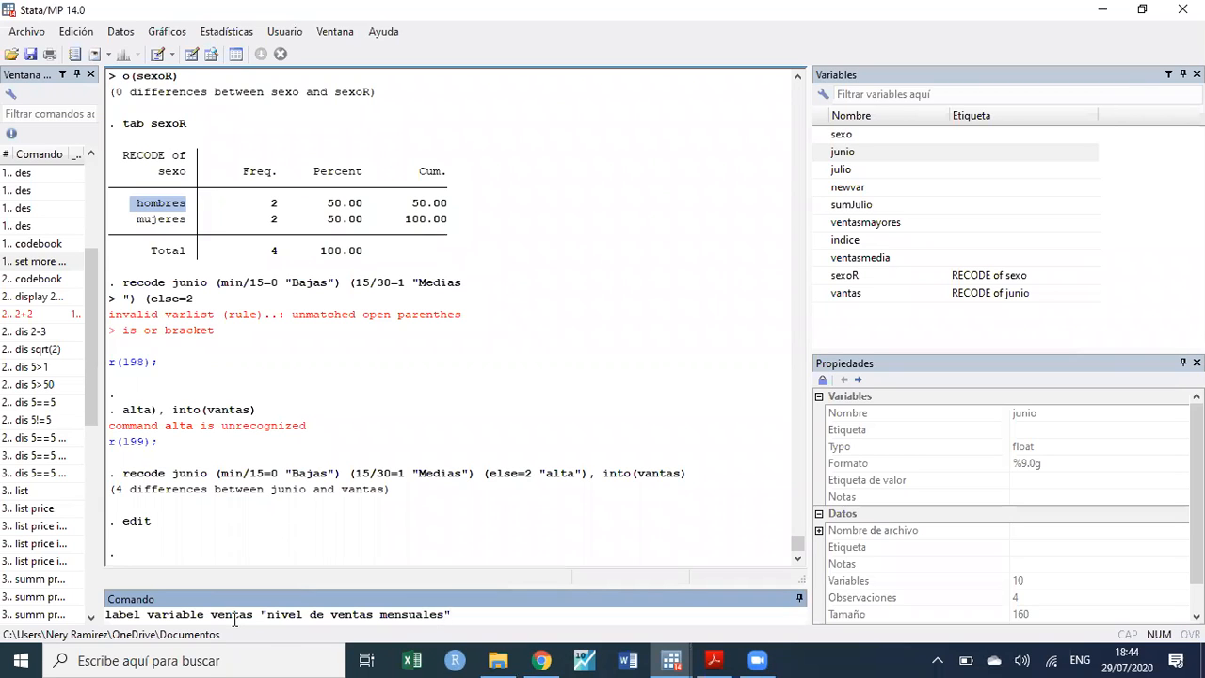
pyautogui.press('Return')
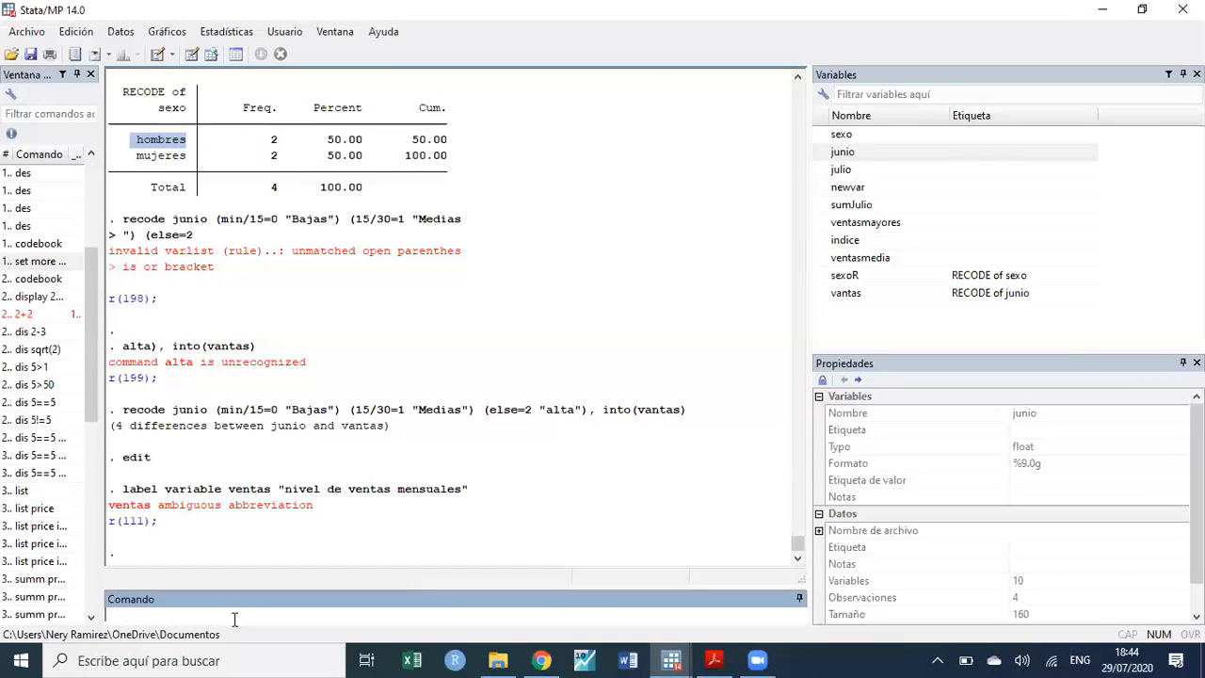
# - Replace the recalled label command with rename vantas ventas and run it to correct the variable's name
pyautogui.write('abel')
pyautogui.press('pageup')
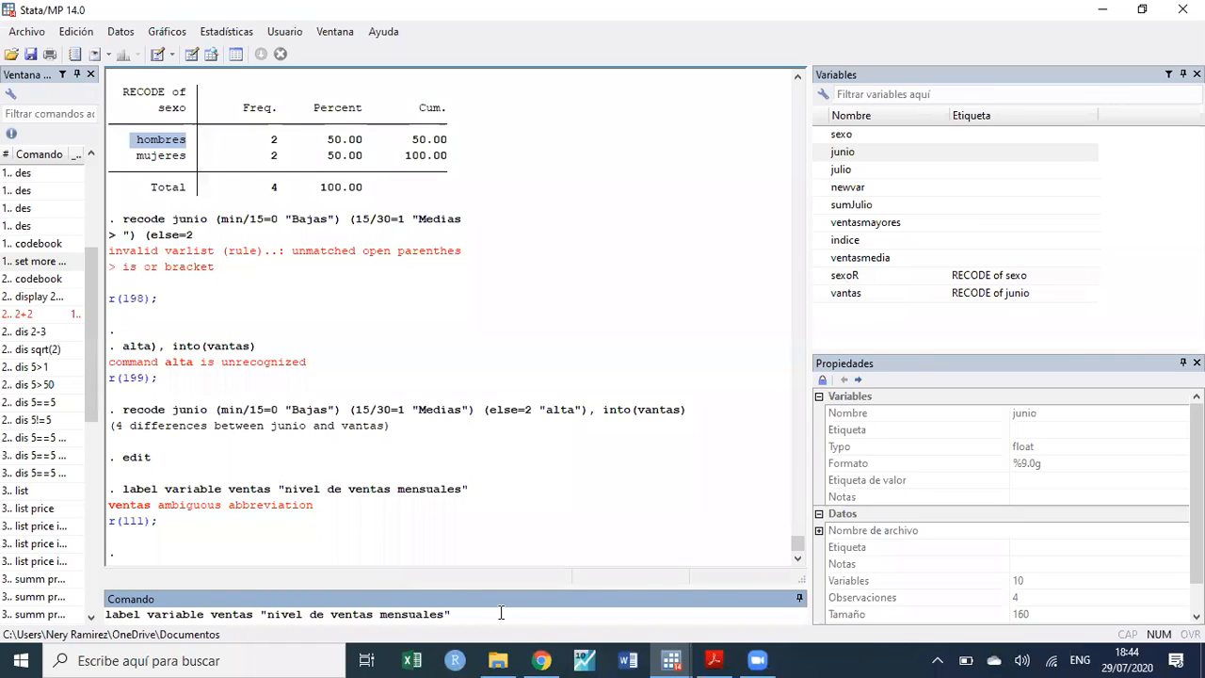
pyautogui.moveTo(481, 612); pyautogui.dragTo(3, 610)
pyautogui.write('rename')
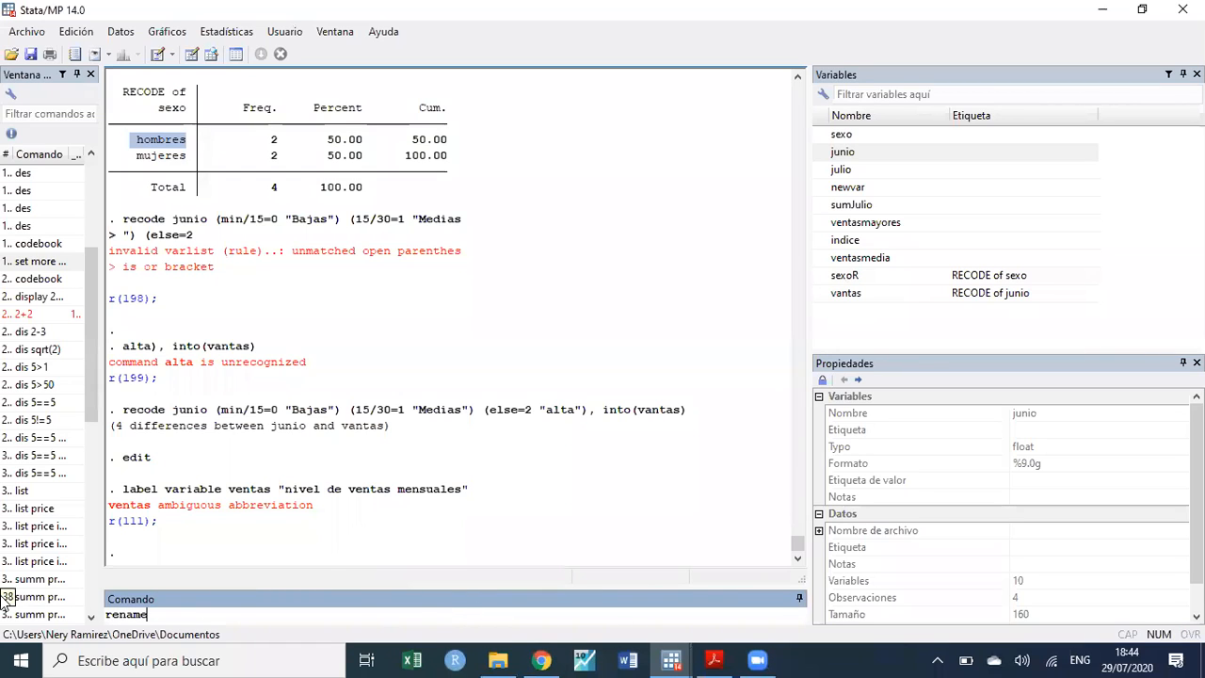
pyautogui.click(822, 298)
pyautogui.click(823, 299)
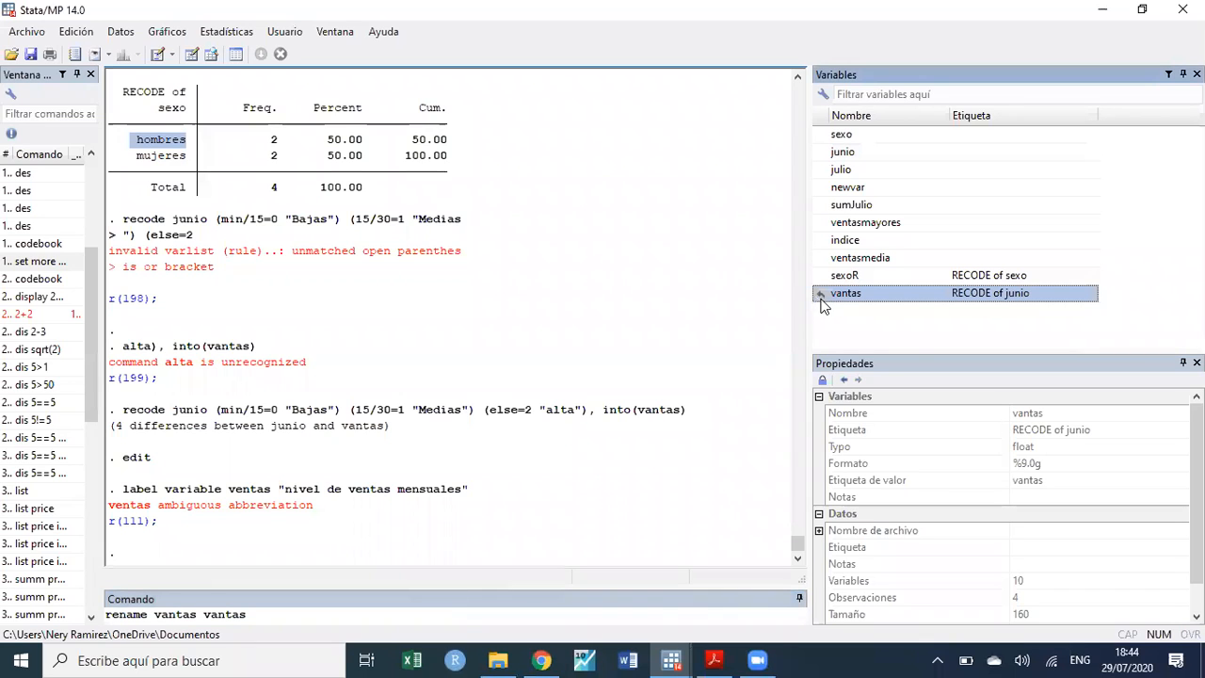
pyautogui.click(217, 614)
pyautogui.press('BackSpace')
pyautogui.write('e')
pyautogui.press('Return')
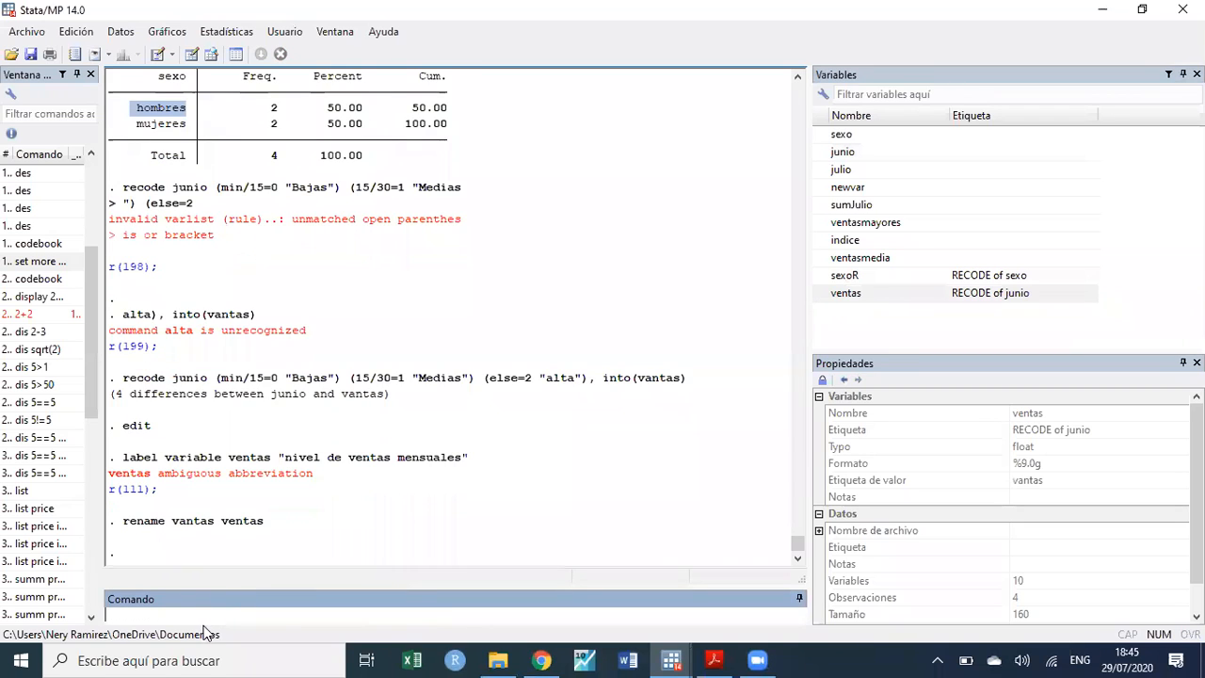
# - Recall and rerun label variable ventas "nivel de ventas mensuales" on the renamed variable
pyautogui.press('pageup')
pyautogui.press('pageup')
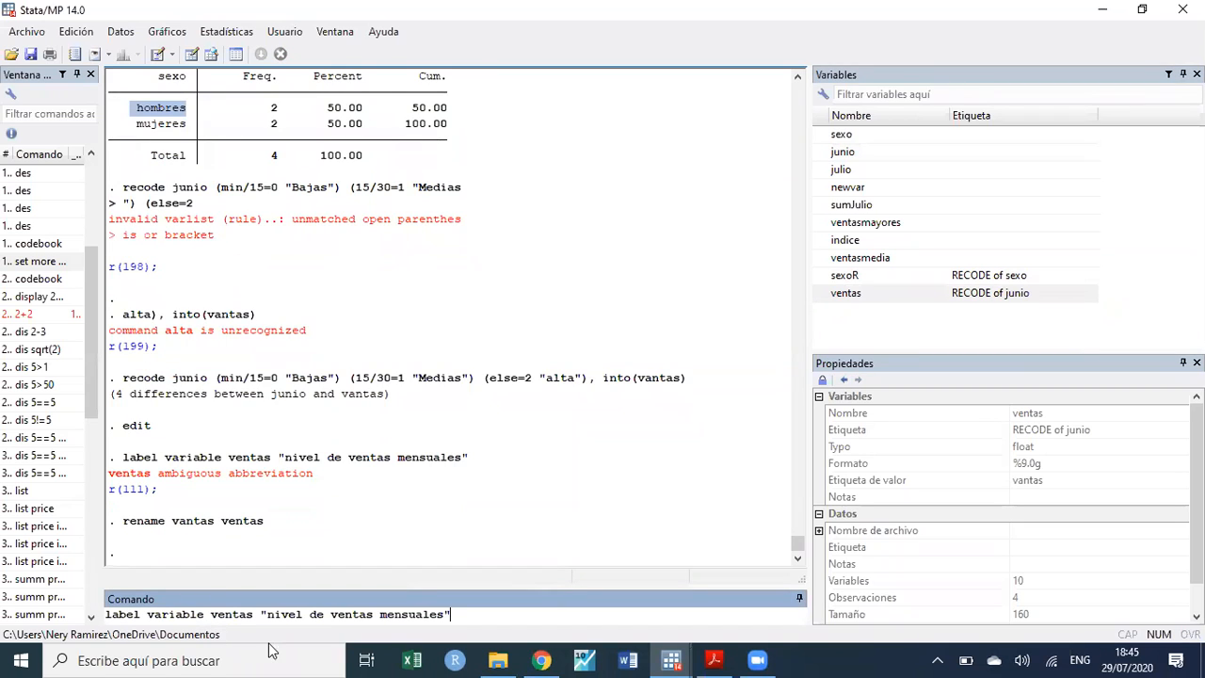
pyautogui.press('Return')
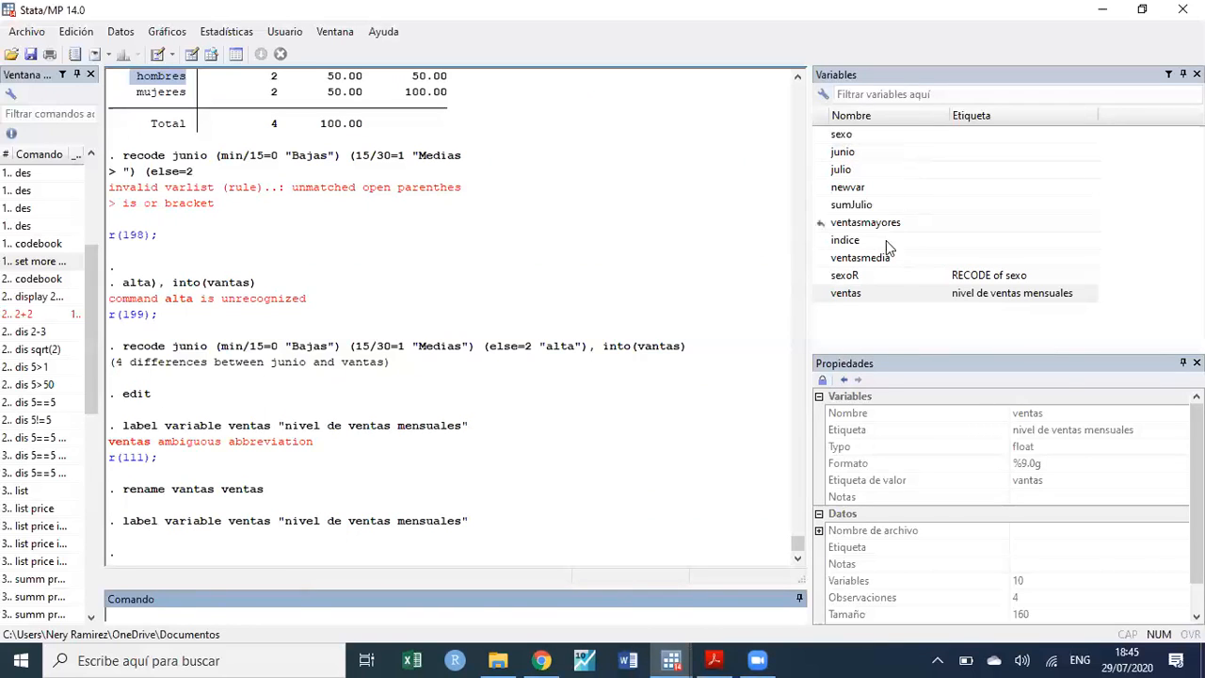
# - Check the ventas variable and its label in the open Data Editor, and close the editor
pyautogui.moveTo(671, 660)
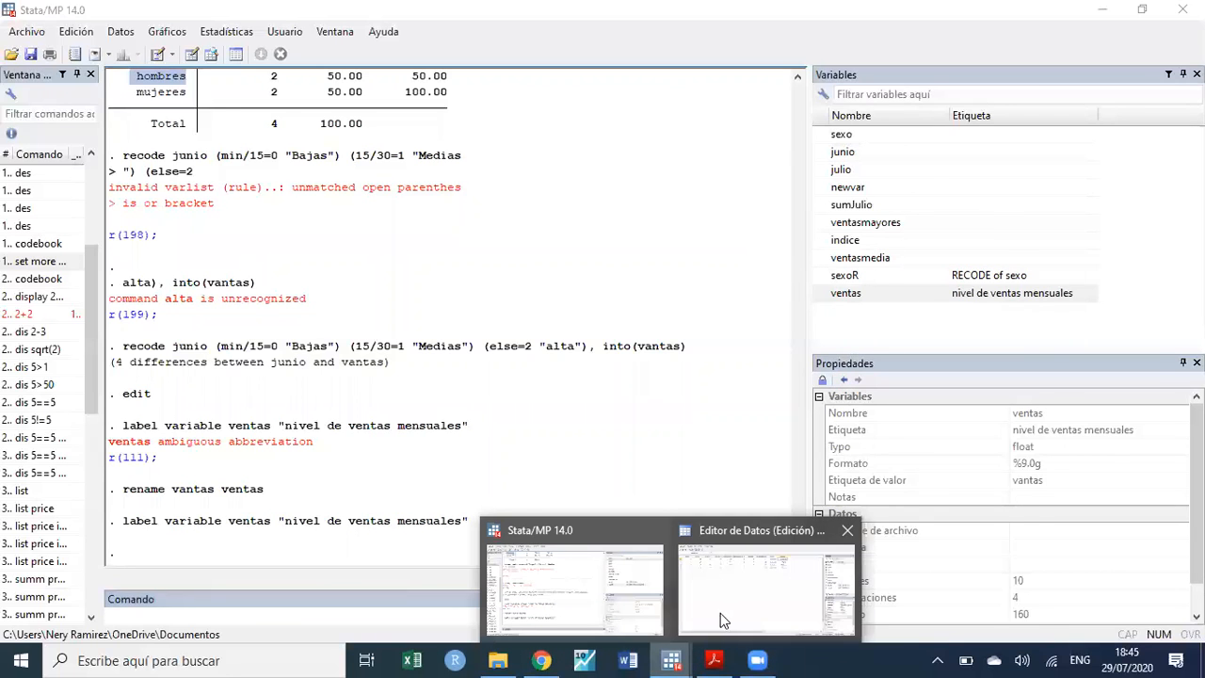
pyautogui.click(723, 614)
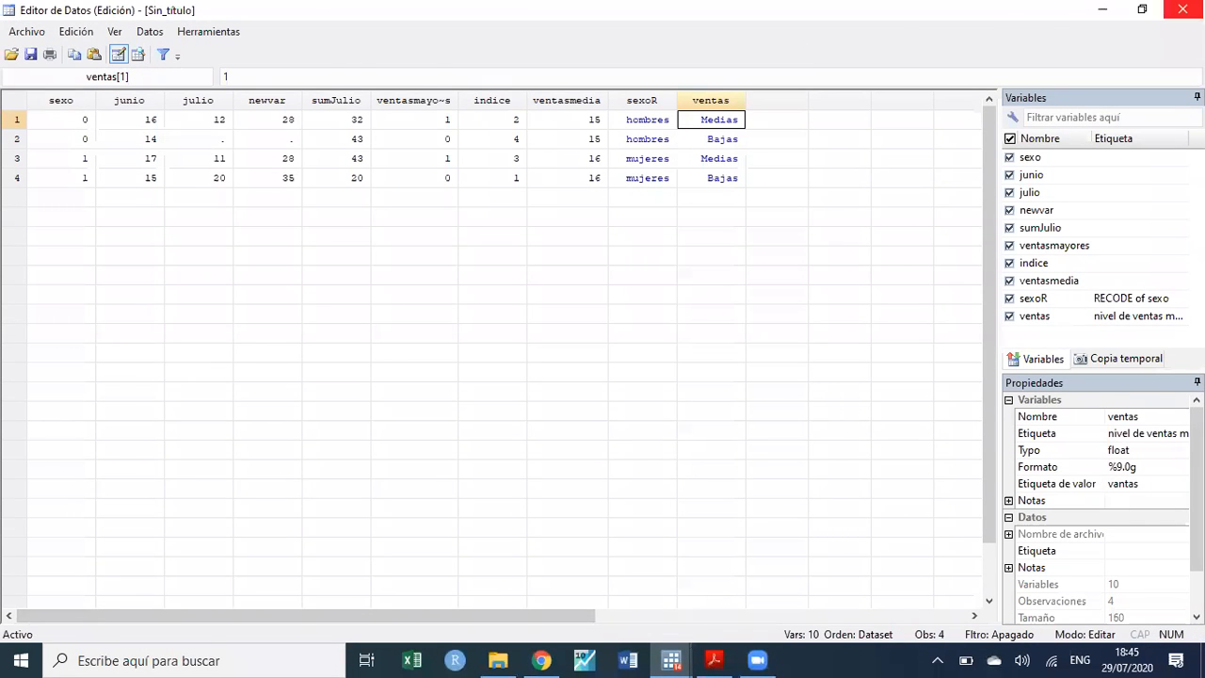
pyautogui.click(1183, 8)
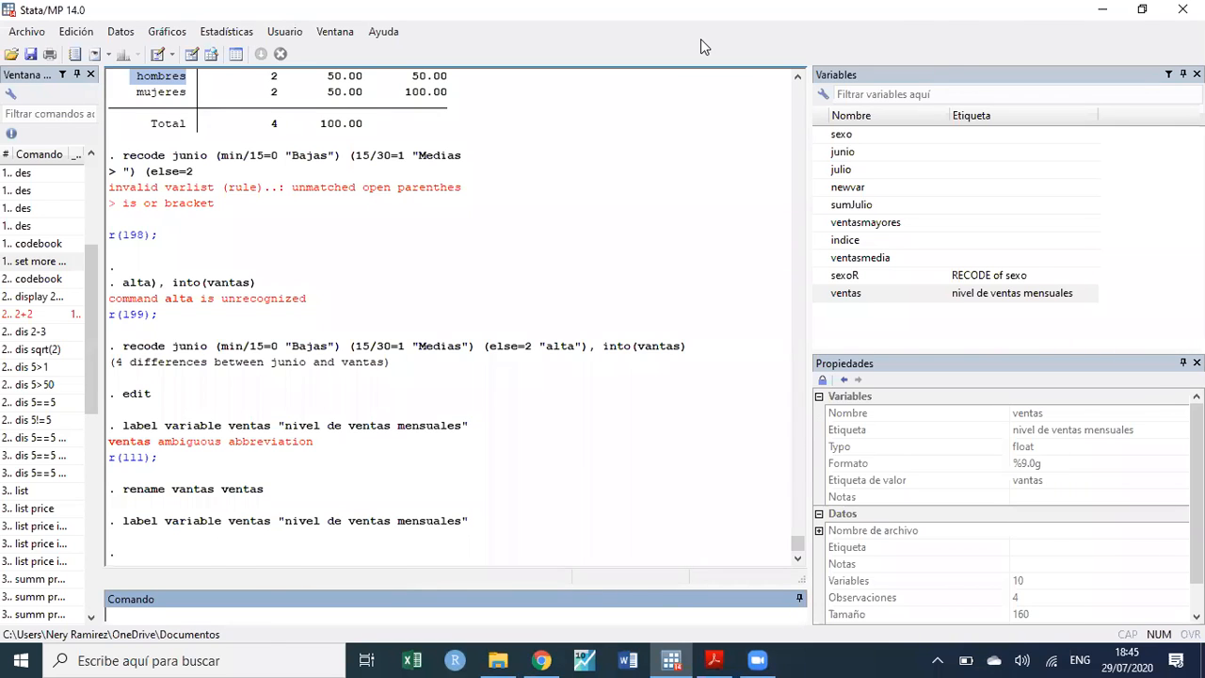
# - Advance to slide 20 on replacing values and inspect the missing julio value in row 2 of the Data Editor
pyautogui.doubleClick(705, 10)
pyautogui.click(885, 424)
pyautogui.scroll(-1, 886, 423)
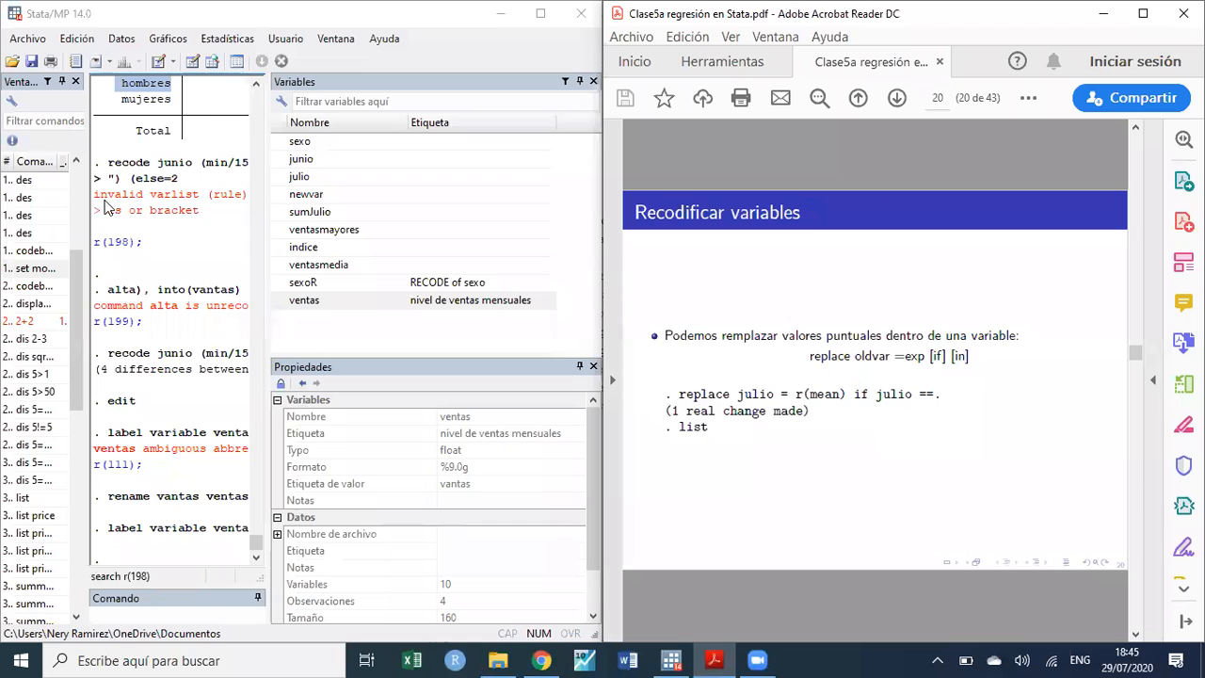
pyautogui.click(192, 61)
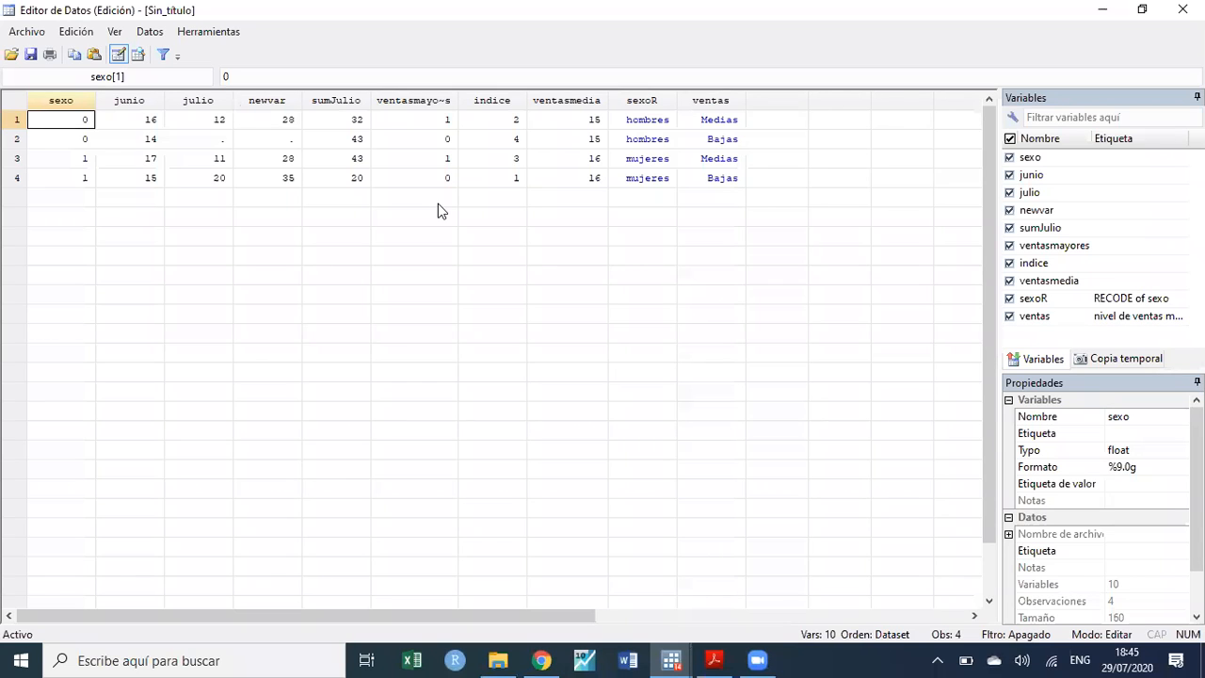
pyautogui.click(208, 136)
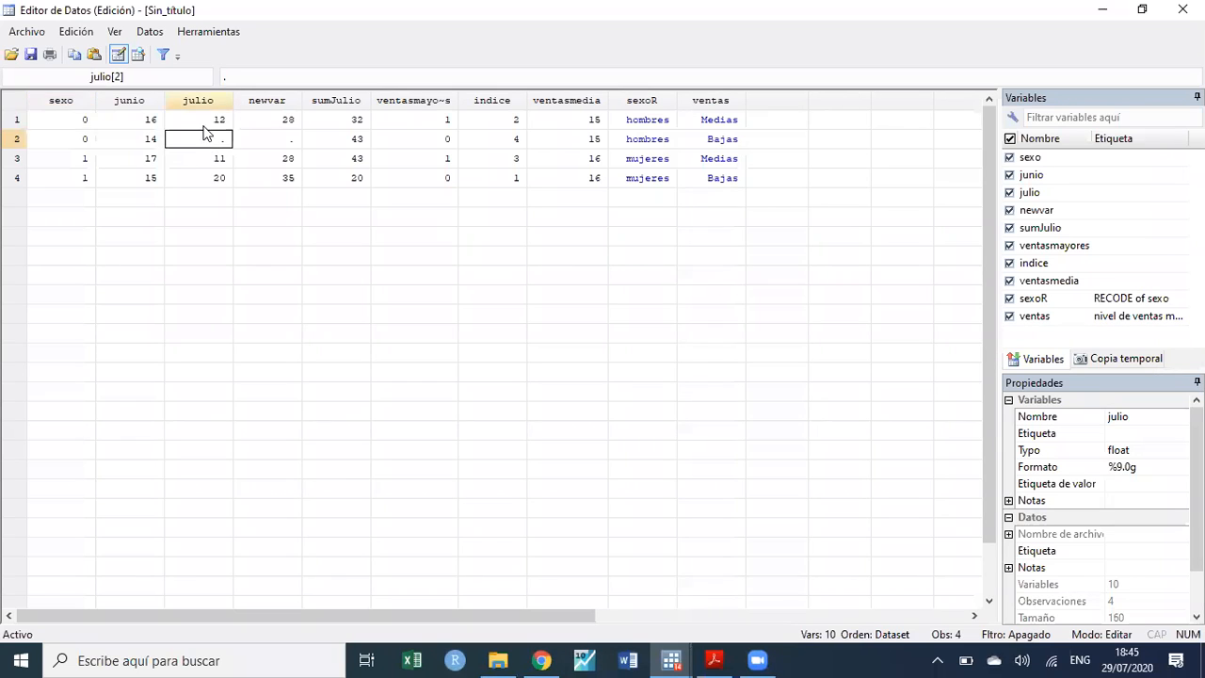
# - Examine the julio column's missing value in the data editor and the replace command on the Recodificar variables slide
pyautogui.click(206, 100)
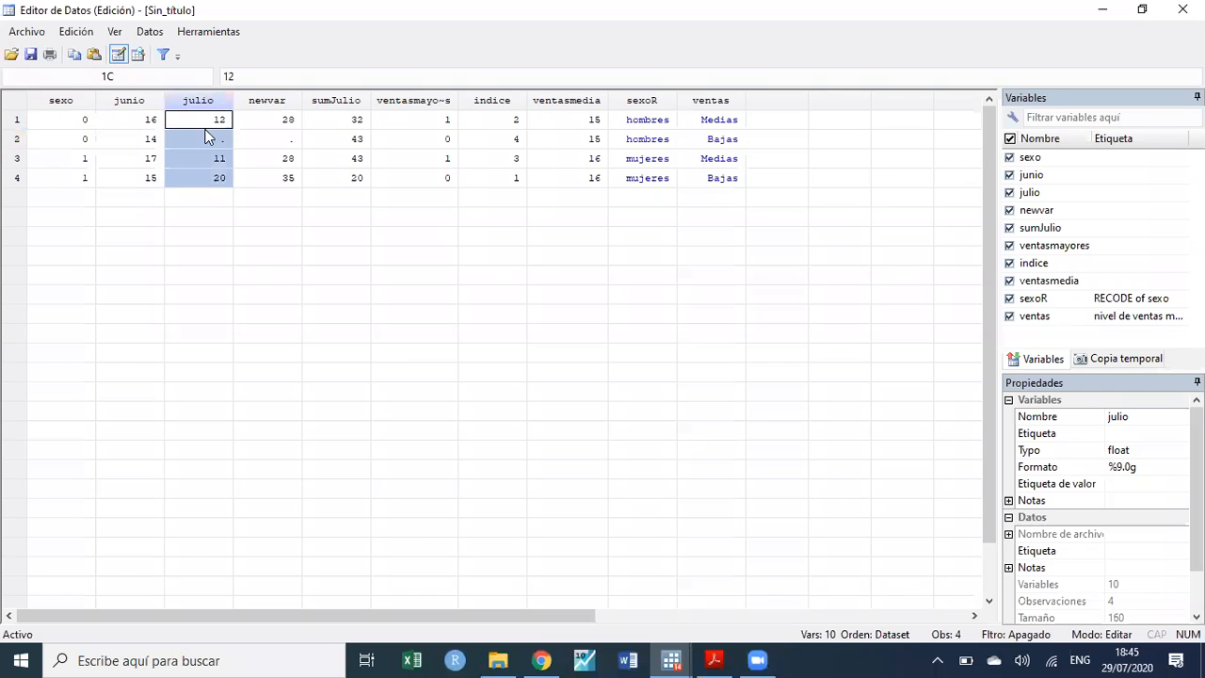
pyautogui.click(1100, 11)
pyautogui.moveTo(684, 395)
pyautogui.mouseDown()
pyautogui.moveTo(946, 396)
pyautogui.moveTo(774, 405)
pyautogui.mouseUp()
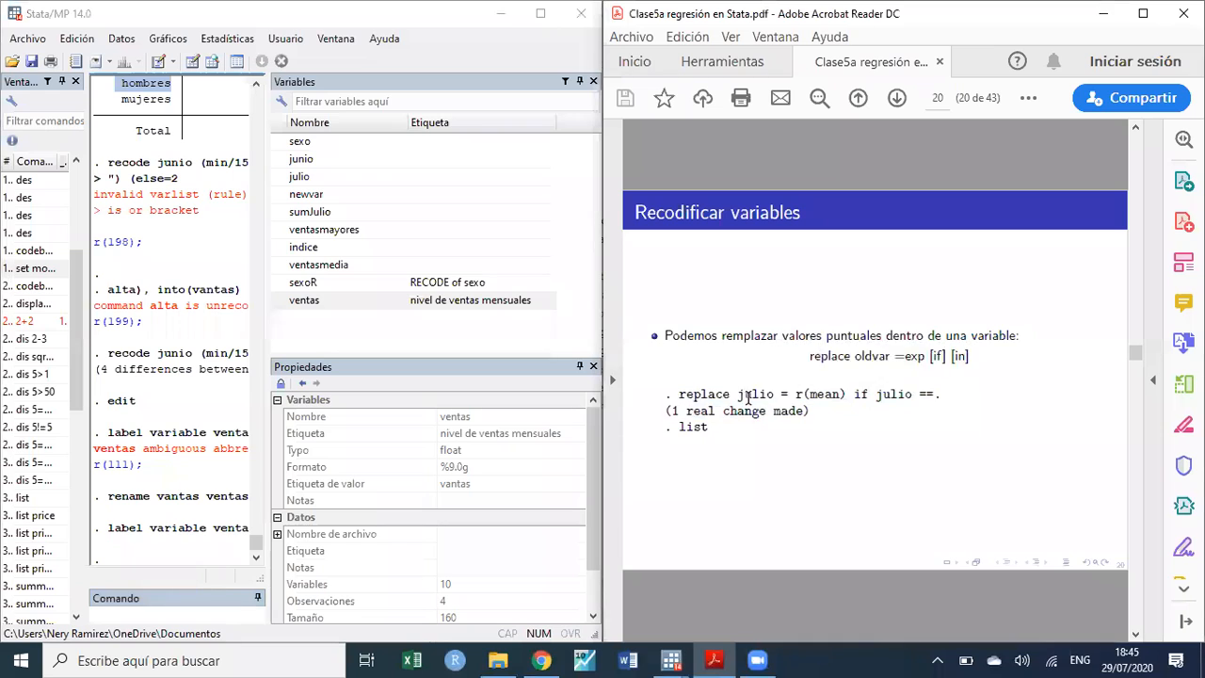
pyautogui.doubleClick(755, 394)
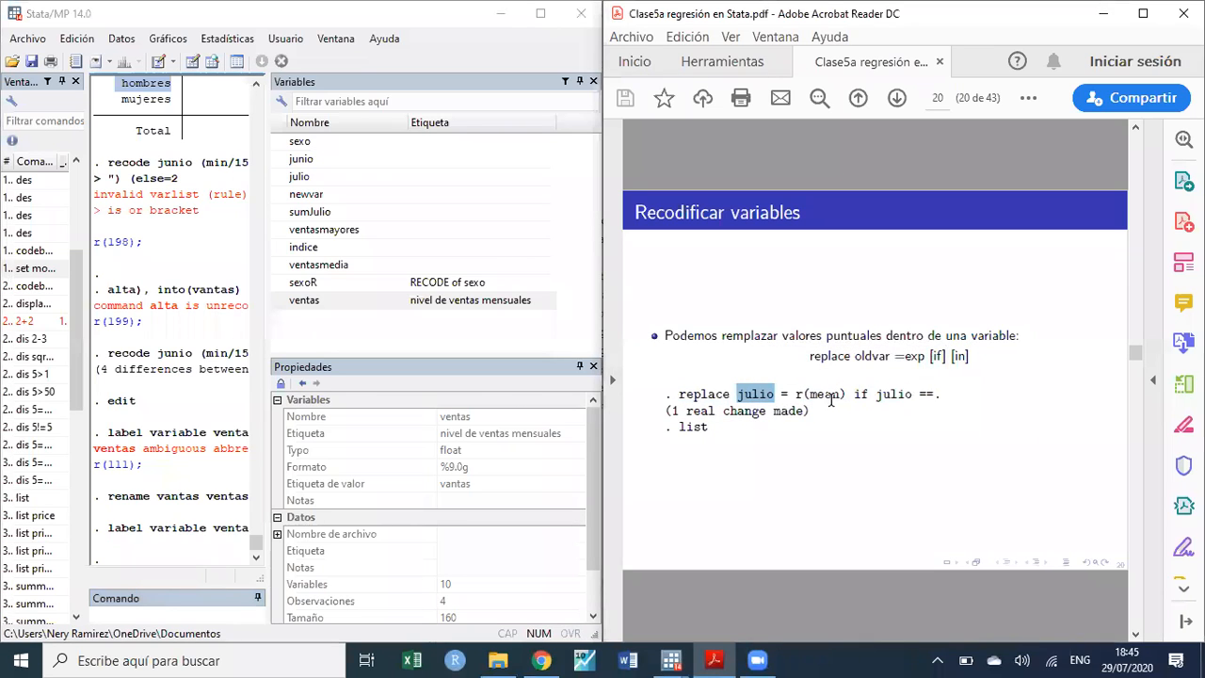
pyautogui.click(887, 415)
pyautogui.moveTo(944, 395)
pyautogui.mouseDown()
pyautogui.moveTo(679, 395)
pyautogui.moveTo(693, 401)
pyautogui.mouseUp()
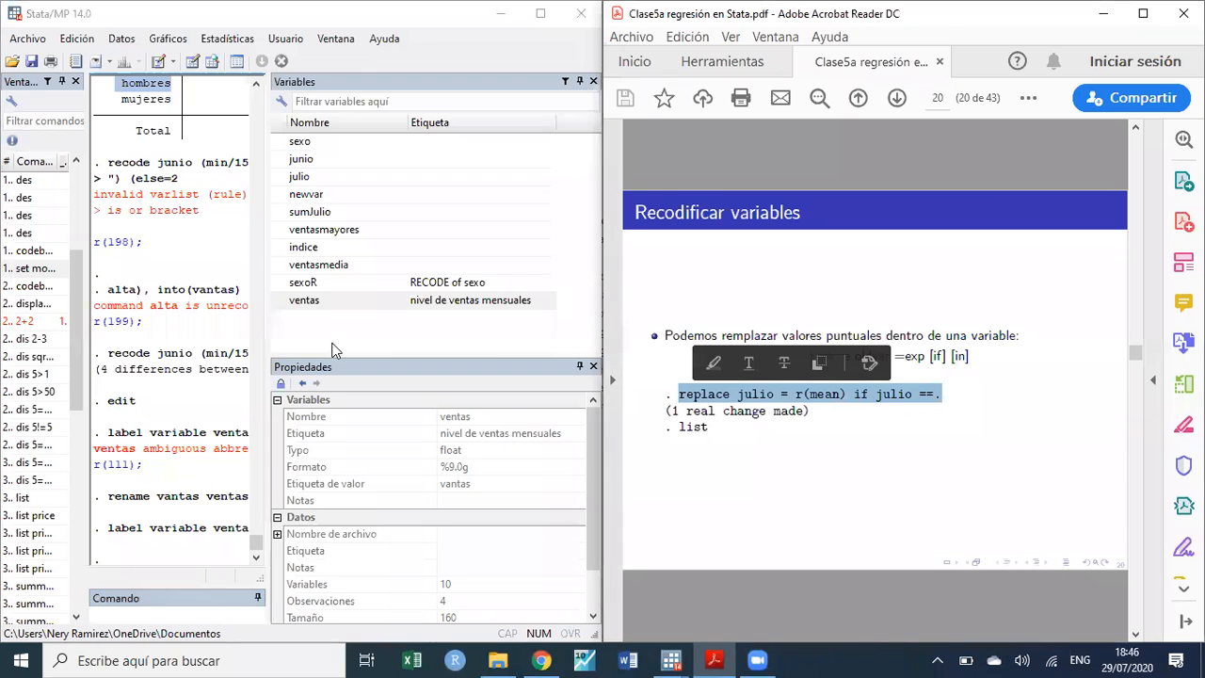
# - Maximize the main Stata window and compute the mean of julio with the mean command
pyautogui.moveTo(503, 13); pyautogui.dragTo(828, 171)
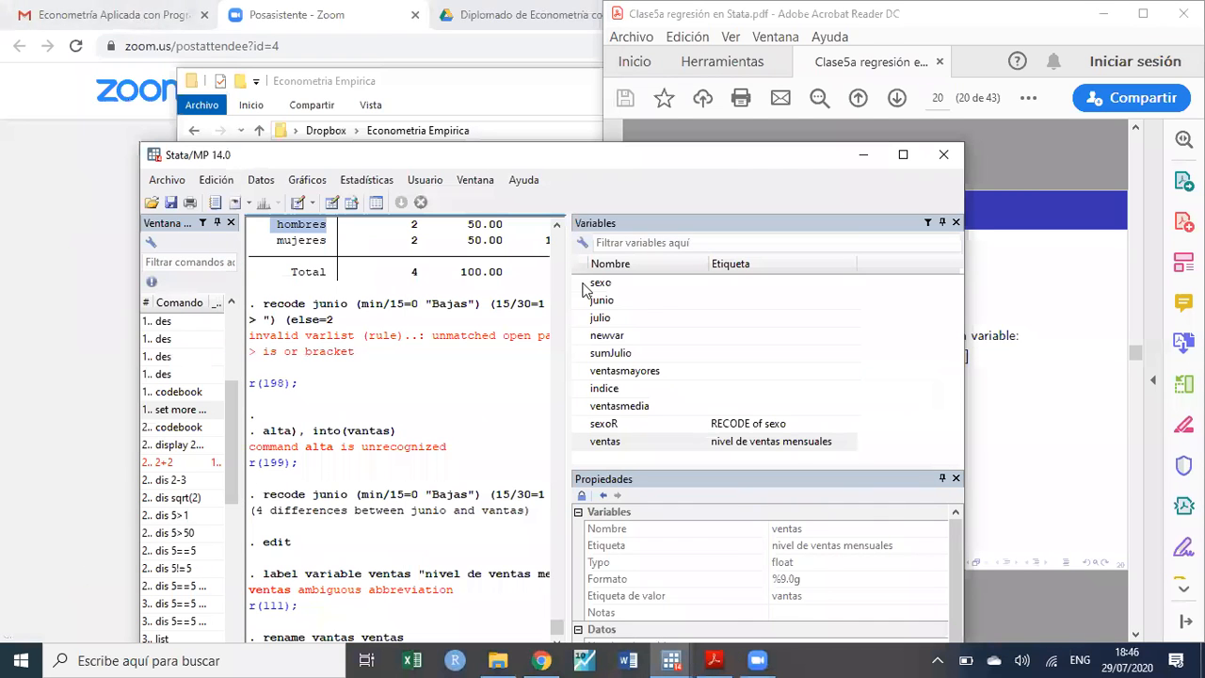
pyautogui.doubleClick(828, 172)
pyautogui.click(215, 611)
pyautogui.write('mean')
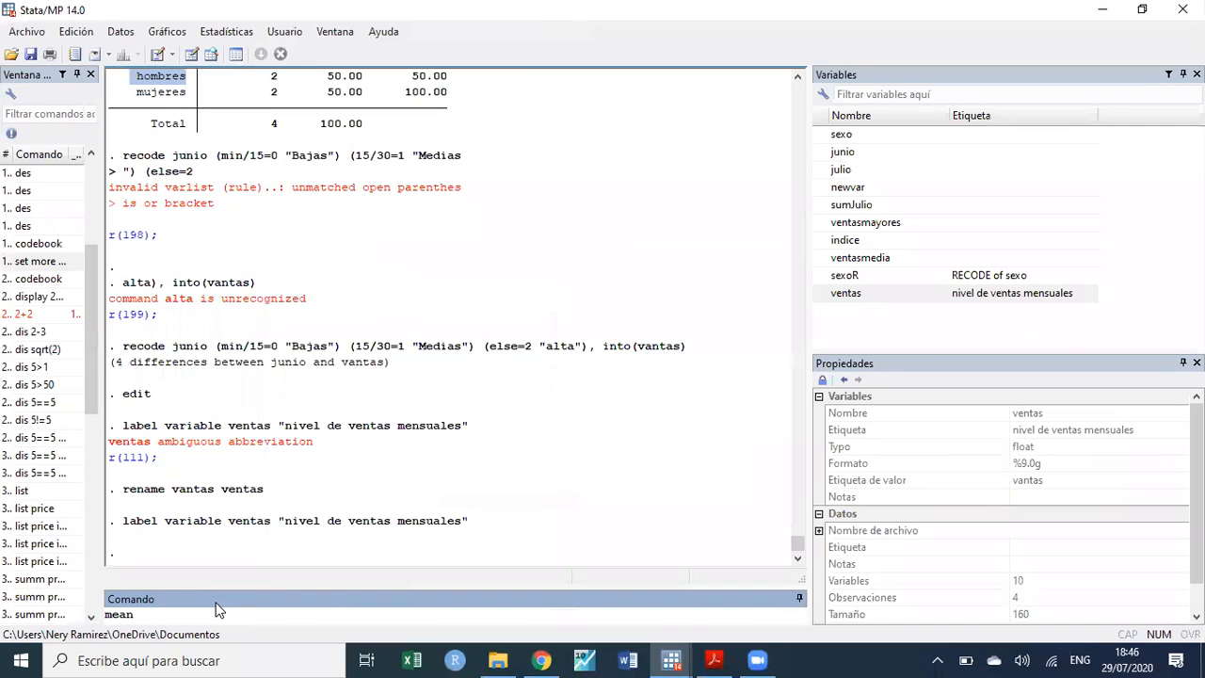
pyautogui.doubleClick(822, 176)
pyautogui.press('Return')
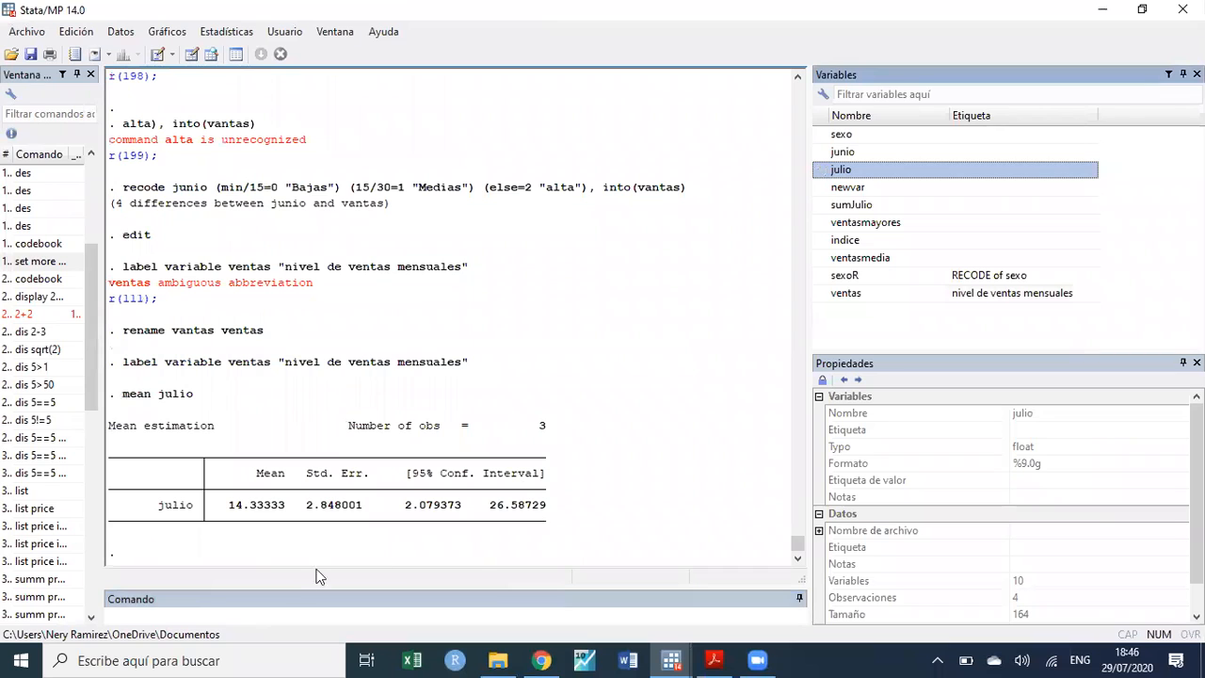
# - Copy the estimated mean and use it to fill julio's missing values by running replace julio=14.33333 if julio==
pyautogui.moveTo(228, 505); pyautogui.dragTo(282, 509)
pyautogui.hotkey('ctrl', 'c')
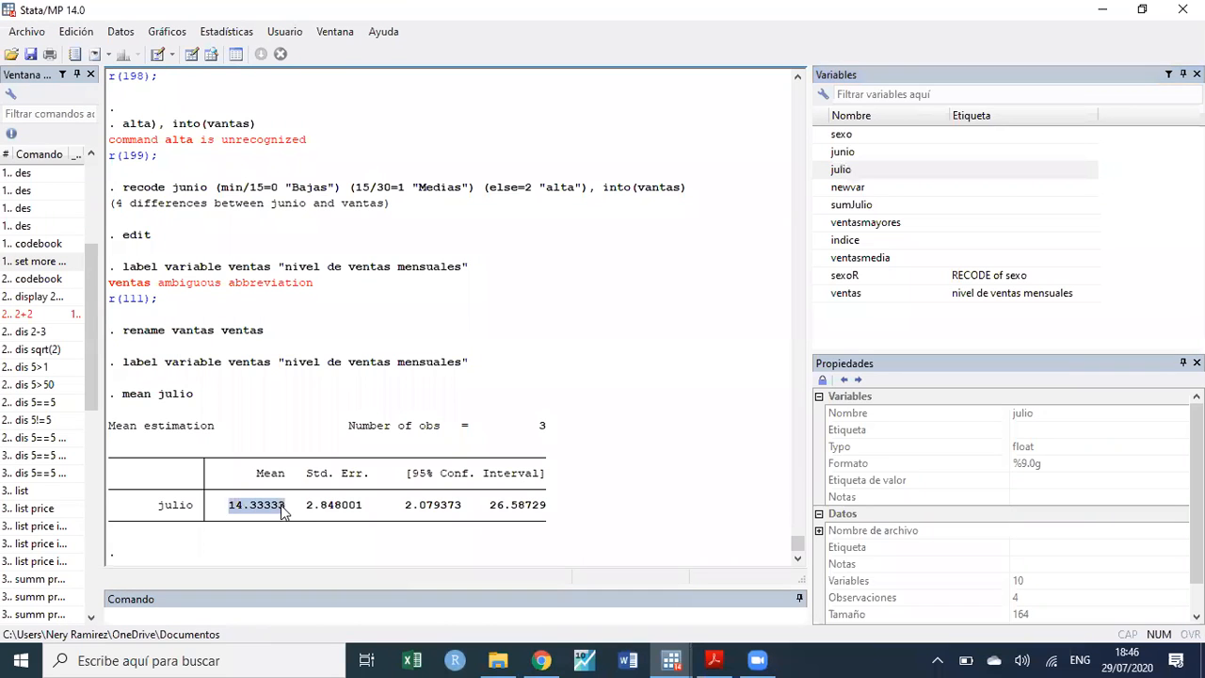
pyautogui.click(221, 619)
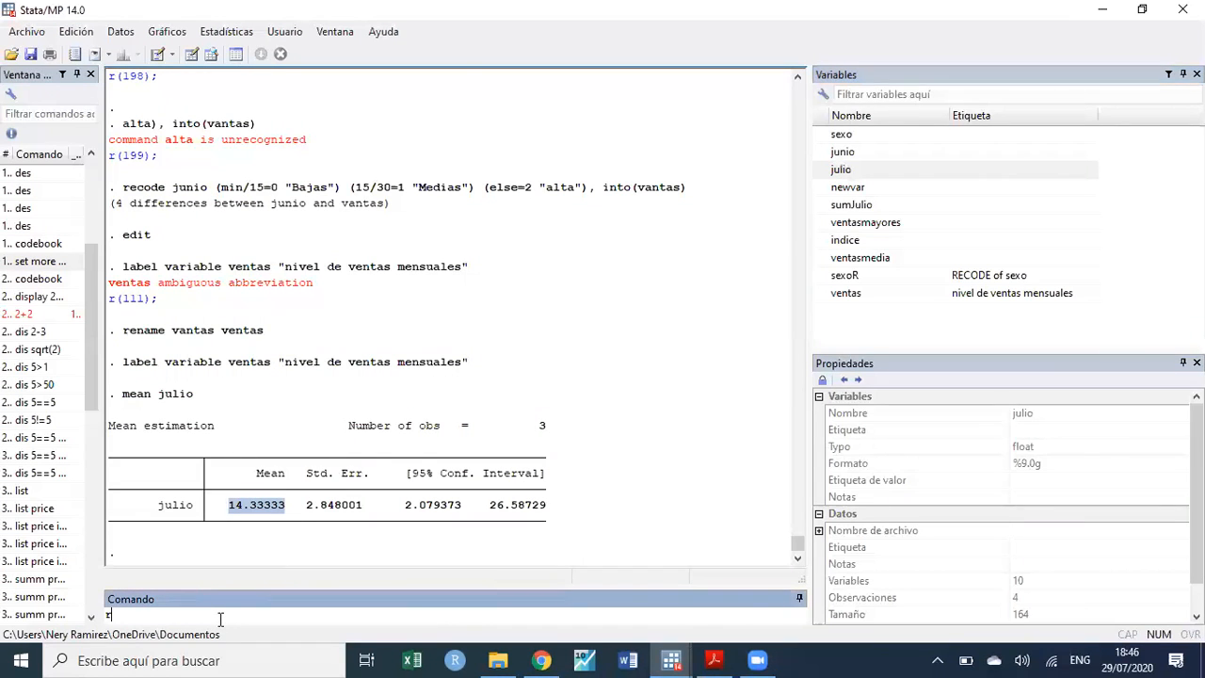
pyautogui.write('remp')
pyautogui.press('BackSpace')
pyautogui.press('BackSpace')
pyautogui.write('place julio=')
pyautogui.hotkey('ctrl', 'v')
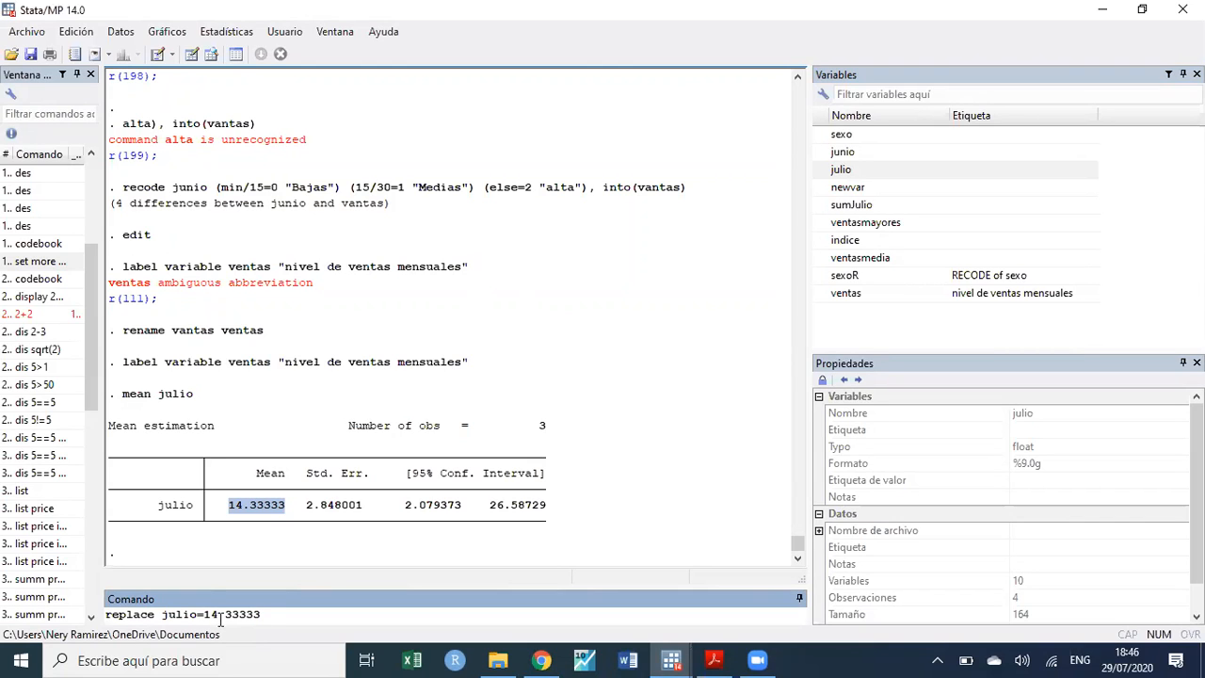
pyautogui.write('if julio==.')
pyautogui.press('Return')
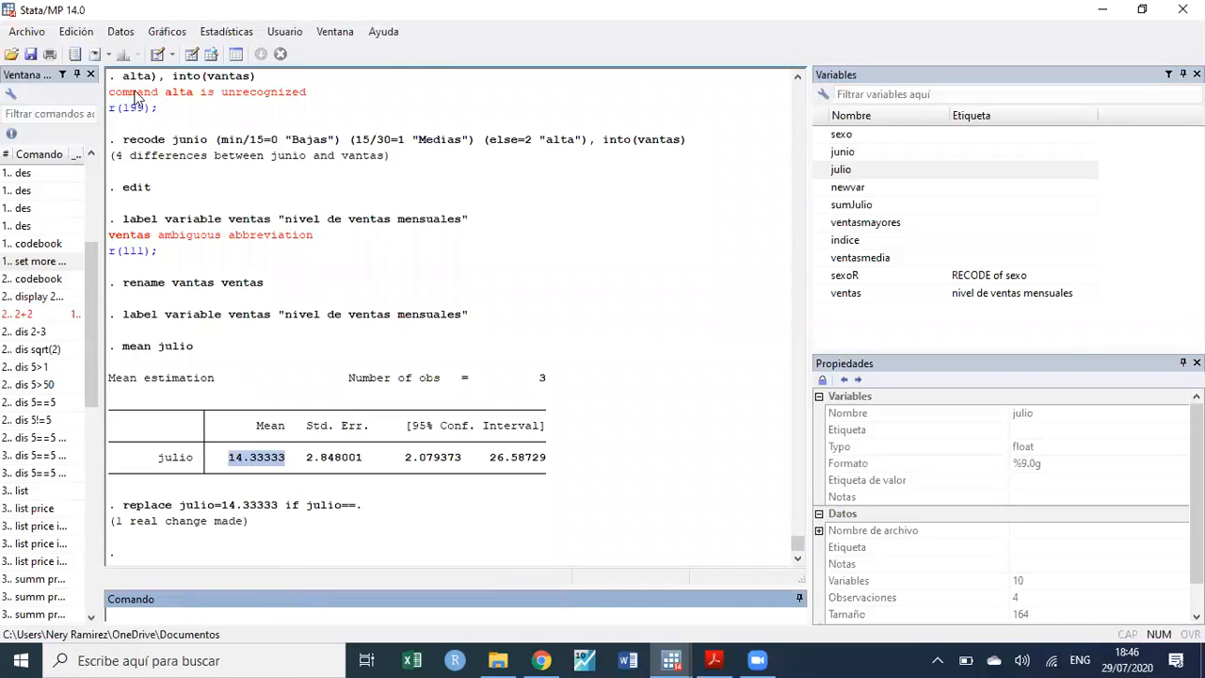
# - Check the second observation of julio in the data editor, and return to the main Stata window
pyautogui.click(192, 53)
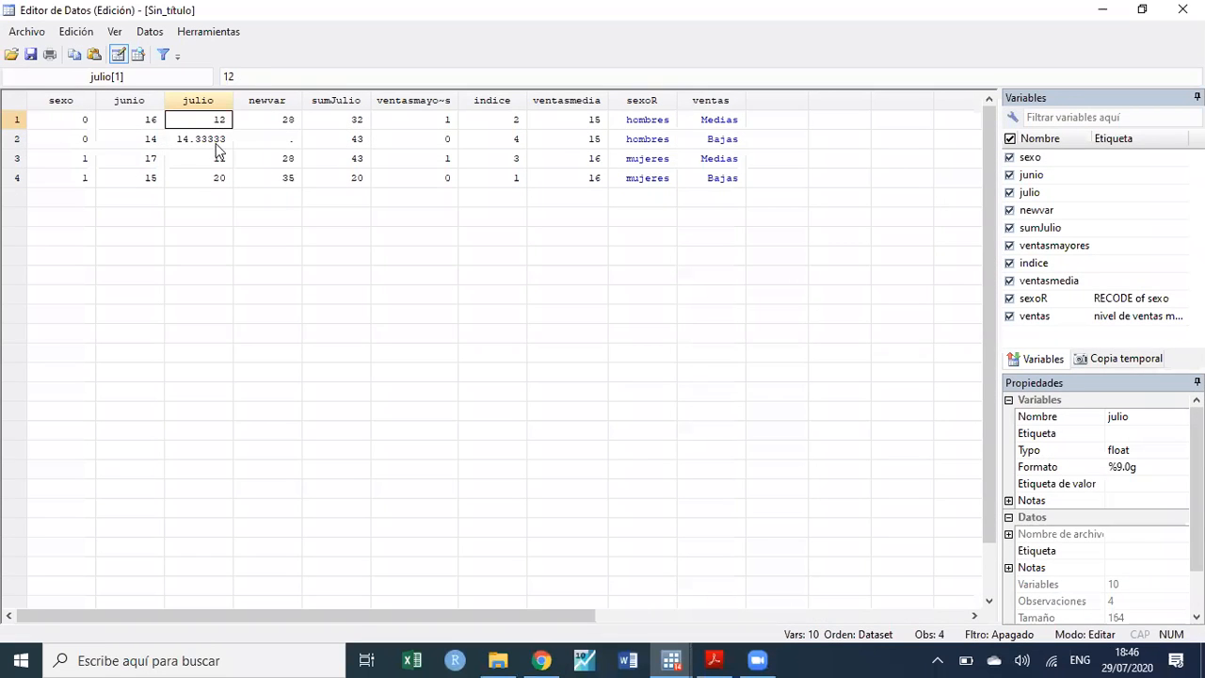
pyautogui.click(216, 144)
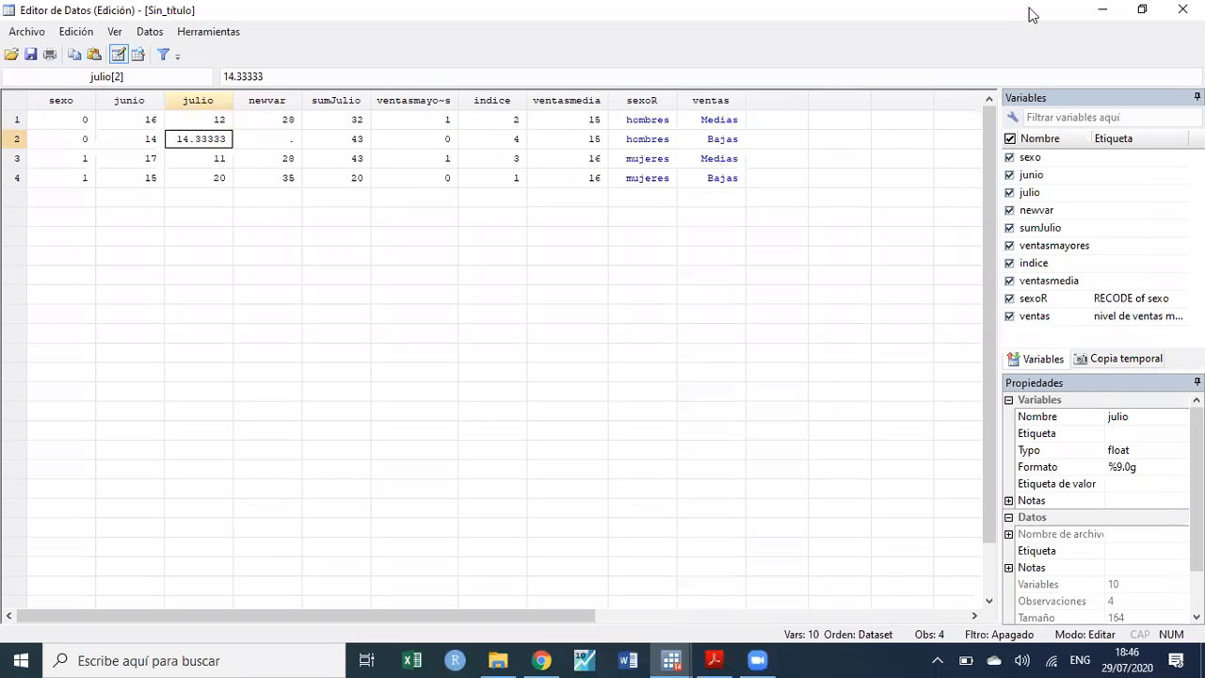
pyautogui.click(1103, 9)
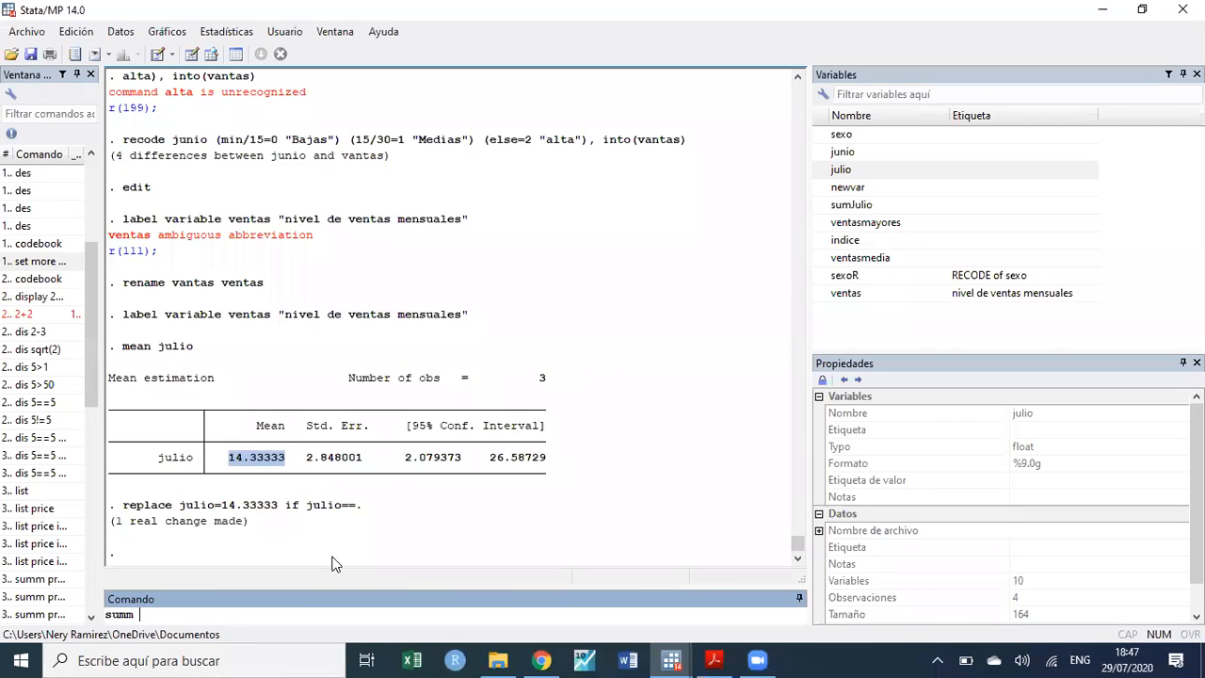
# - Summarize julio with summ, and list the stored results with return list
pyautogui.write('lio')
pyautogui.press('Return')
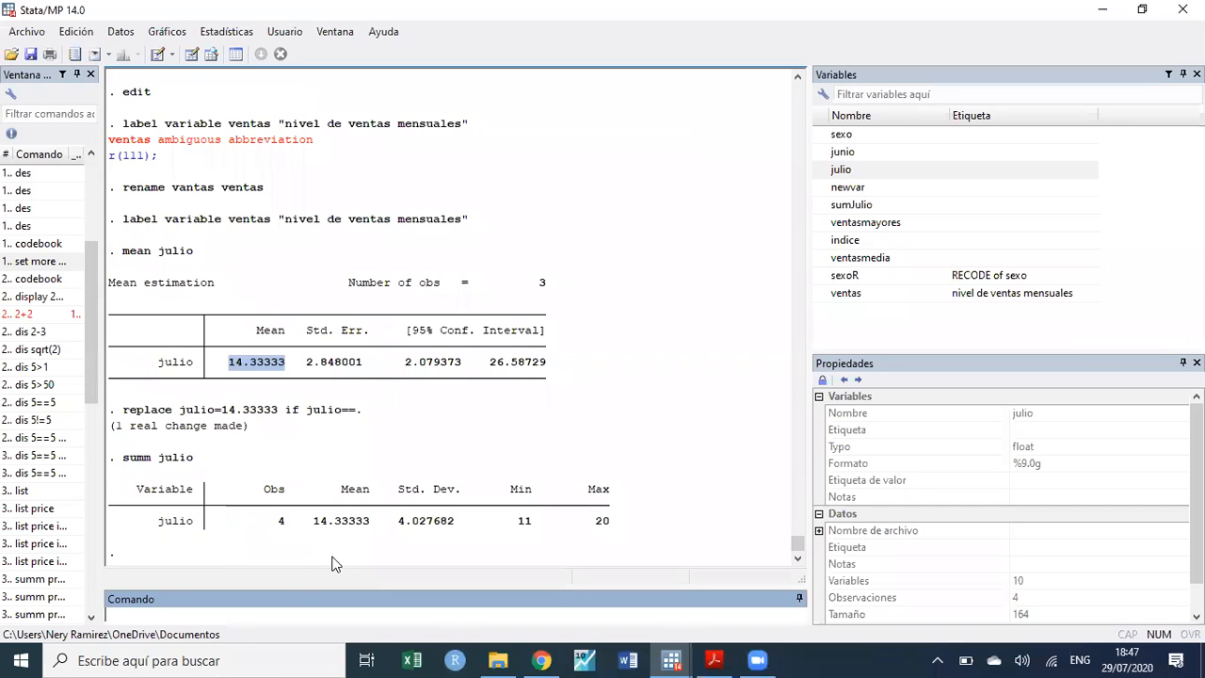
pyautogui.write('return lis')
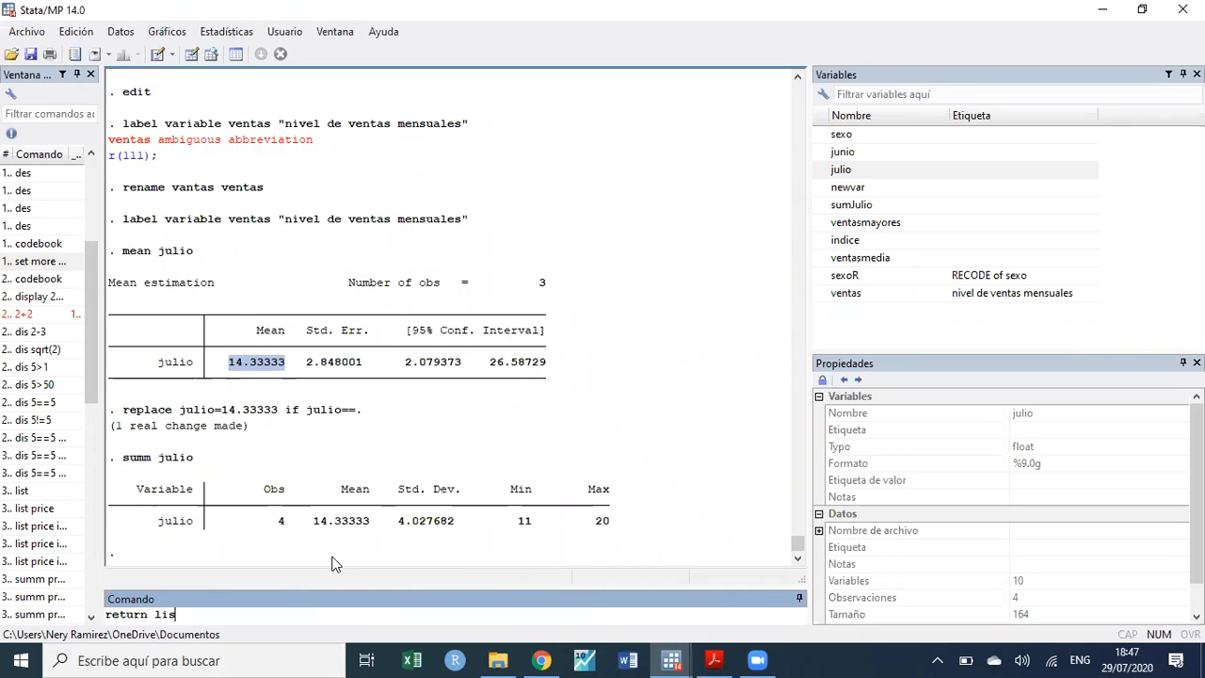
pyautogui.write('t')
pyautogui.press('Return')
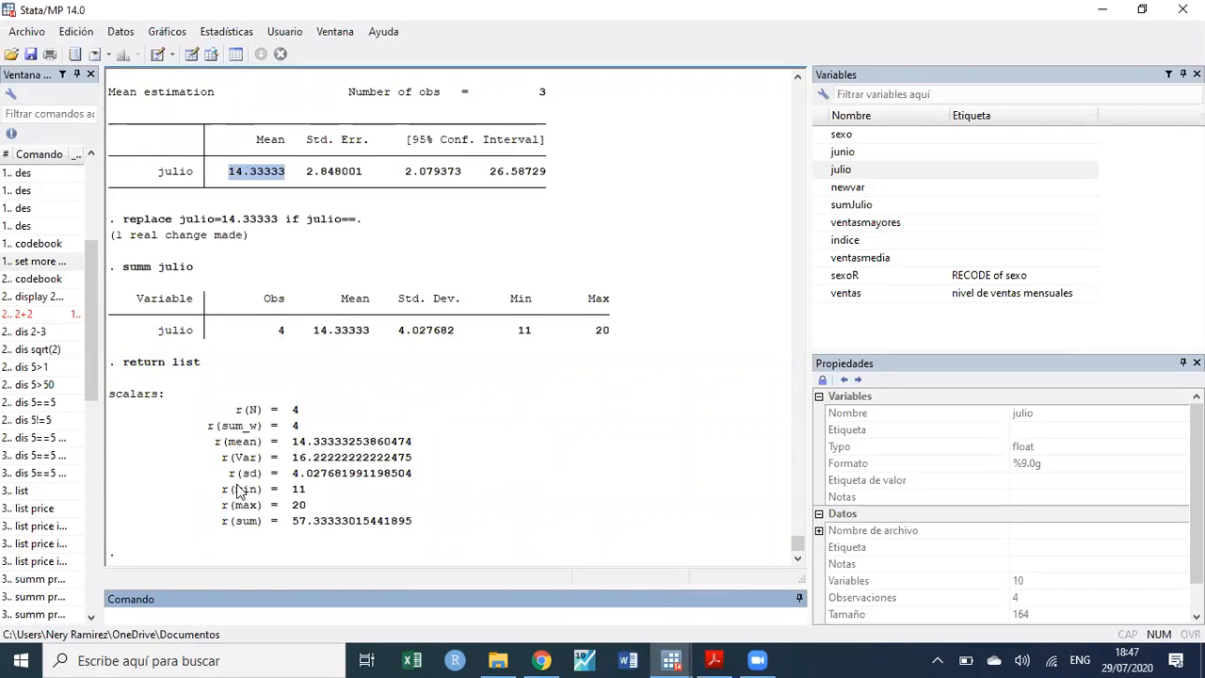
# - Recall the earlier replace command, substitute r(mean) for the fixed value and run replace julio= r(mean) if julio==
pyautogui.moveTo(217, 444); pyautogui.dragTo(263, 448)
pyautogui.click(231, 613)
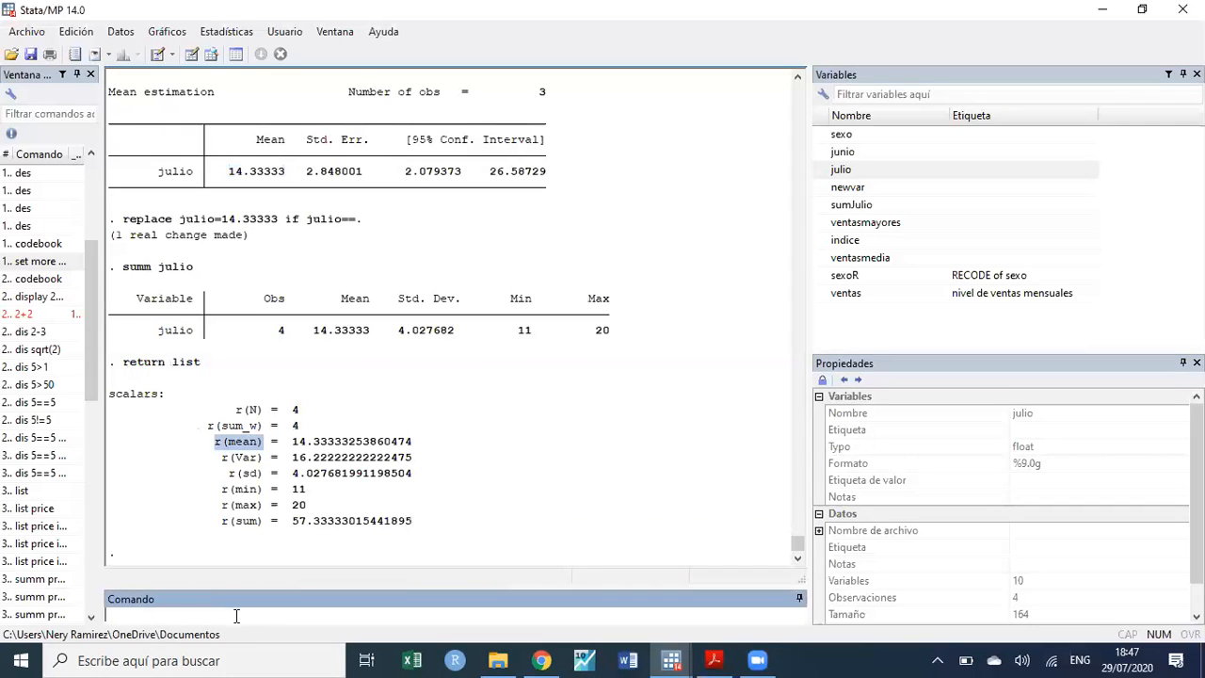
pyautogui.write('summ julio')
pyautogui.press('pageup')
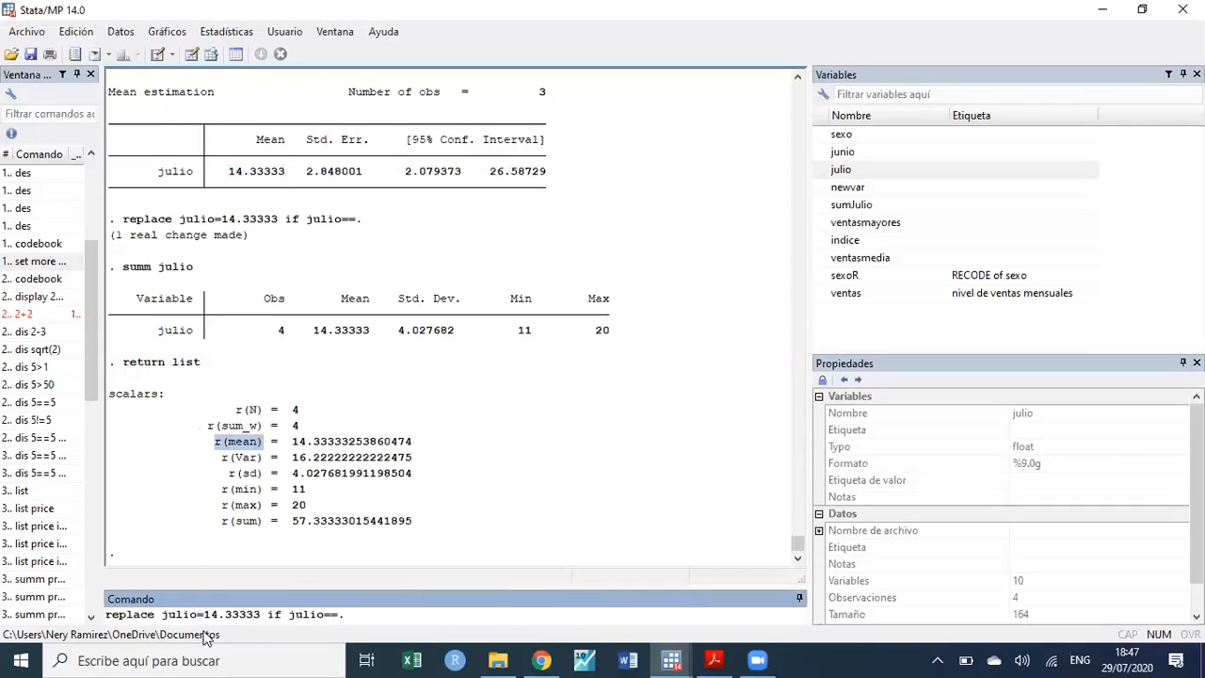
pyautogui.moveTo(206, 614); pyautogui.dragTo(264, 614)
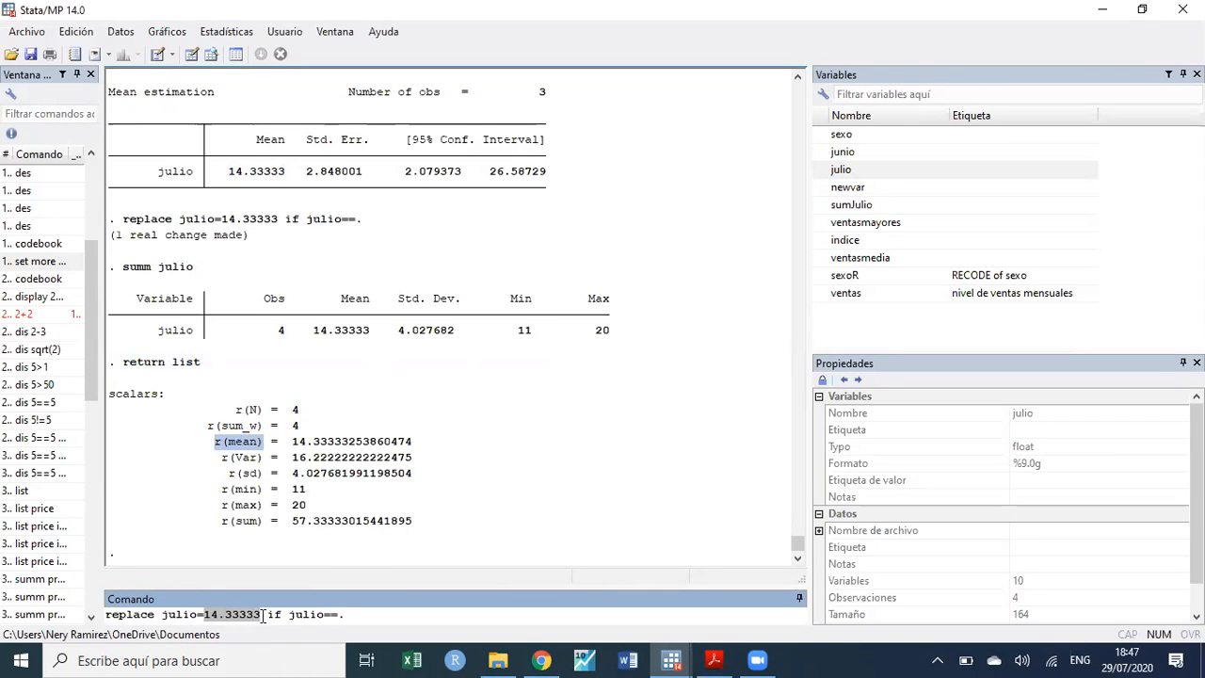
pyautogui.press('pagedown')
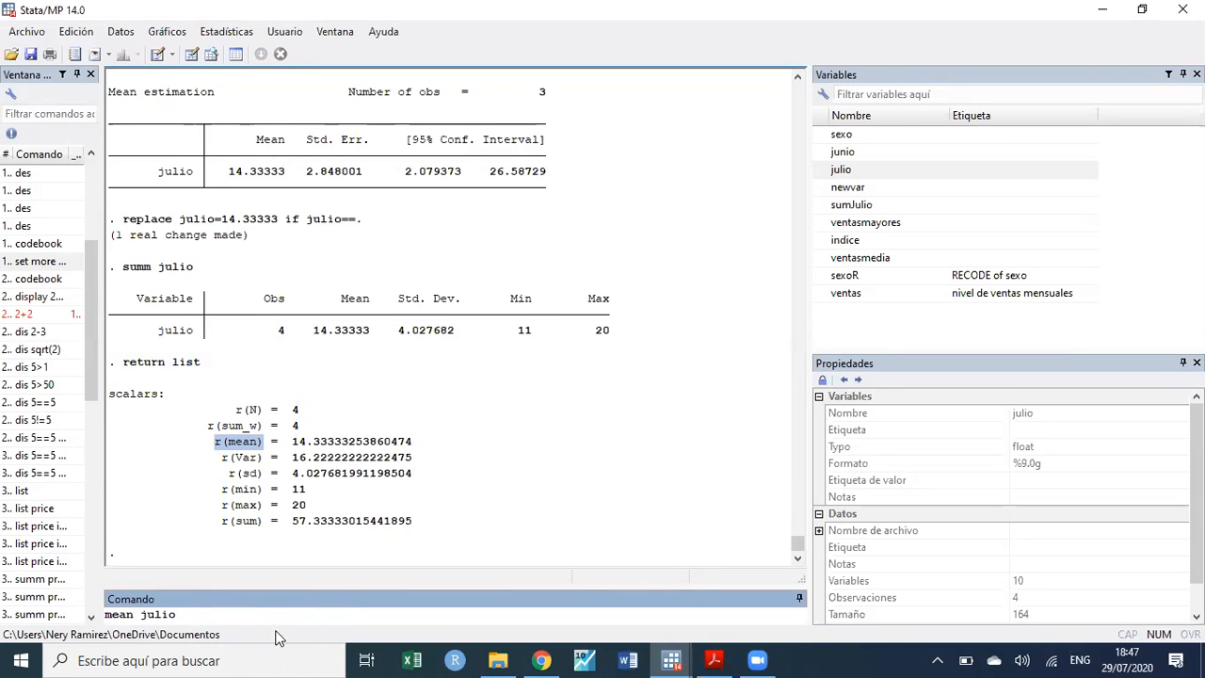
pyautogui.press('pageup')
pyautogui.click(236, 451)
pyautogui.moveTo(208, 441); pyautogui.dragTo(262, 452)
pyautogui.hotkey('ctrl', 'c')
pyautogui.moveTo(204, 614); pyautogui.dragTo(261, 614)
pyautogui.hotkey('ctrl', 'v')
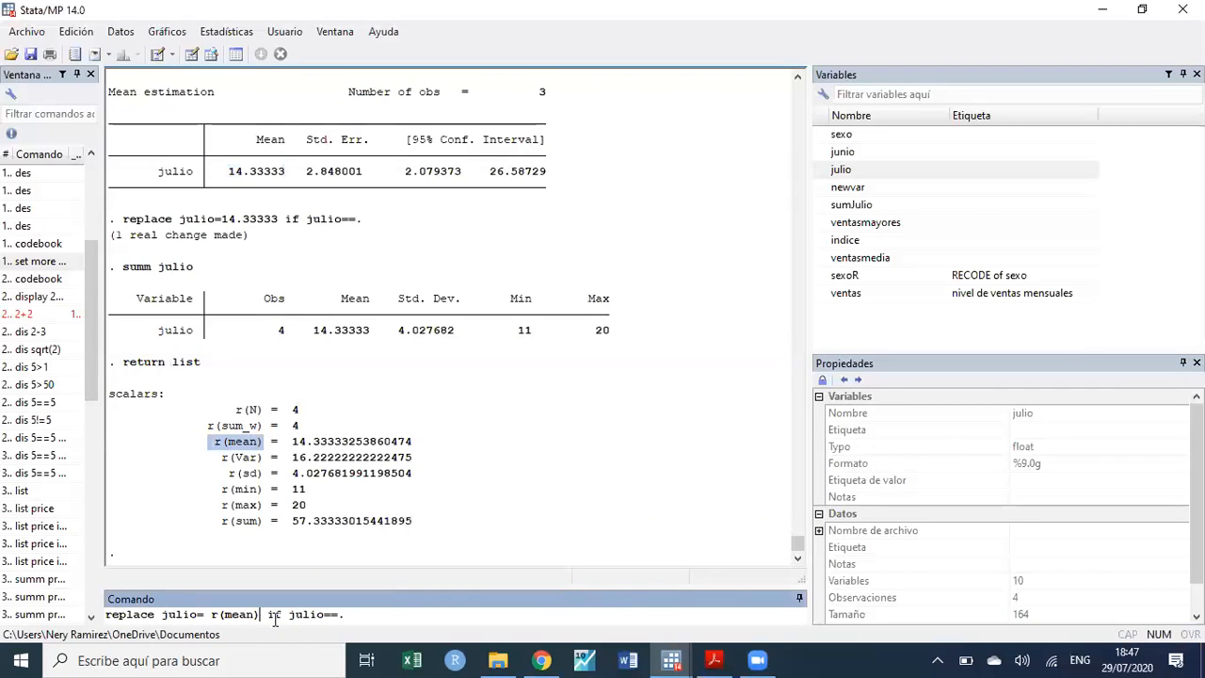
pyautogui.press('Return')
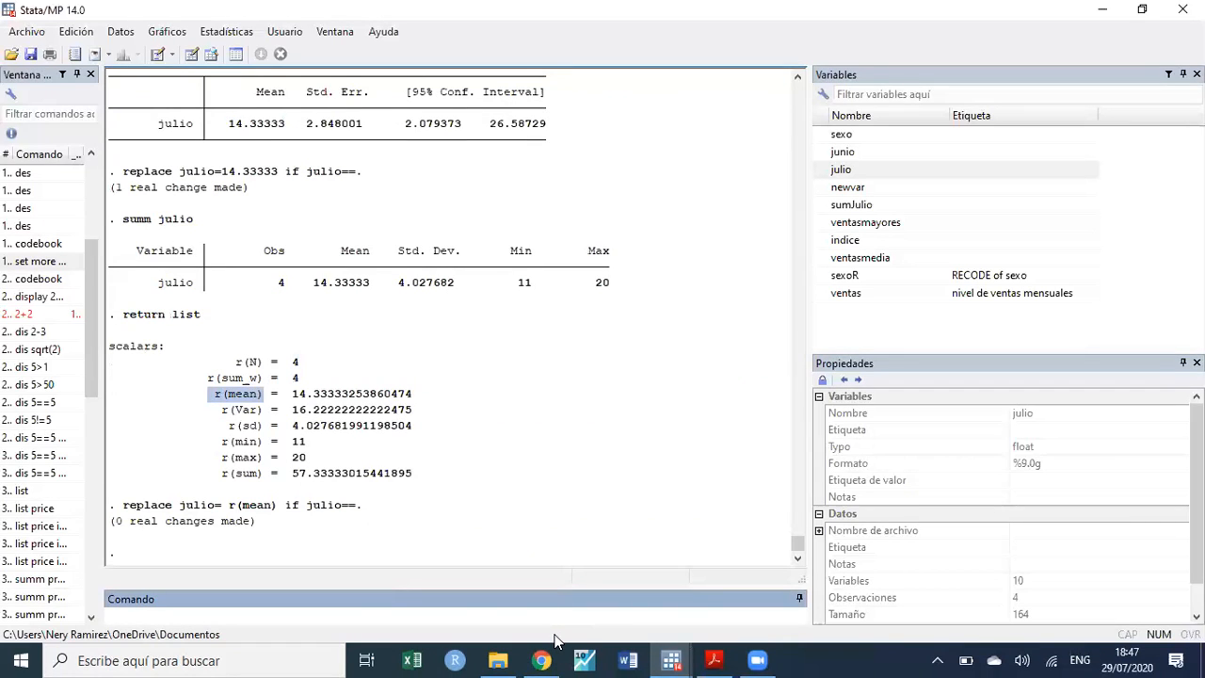
# - Switch to the PDF slides and review the histogram commands and the zprice standardization formula on the Summarize and local var slide
pyautogui.click(672, 660)
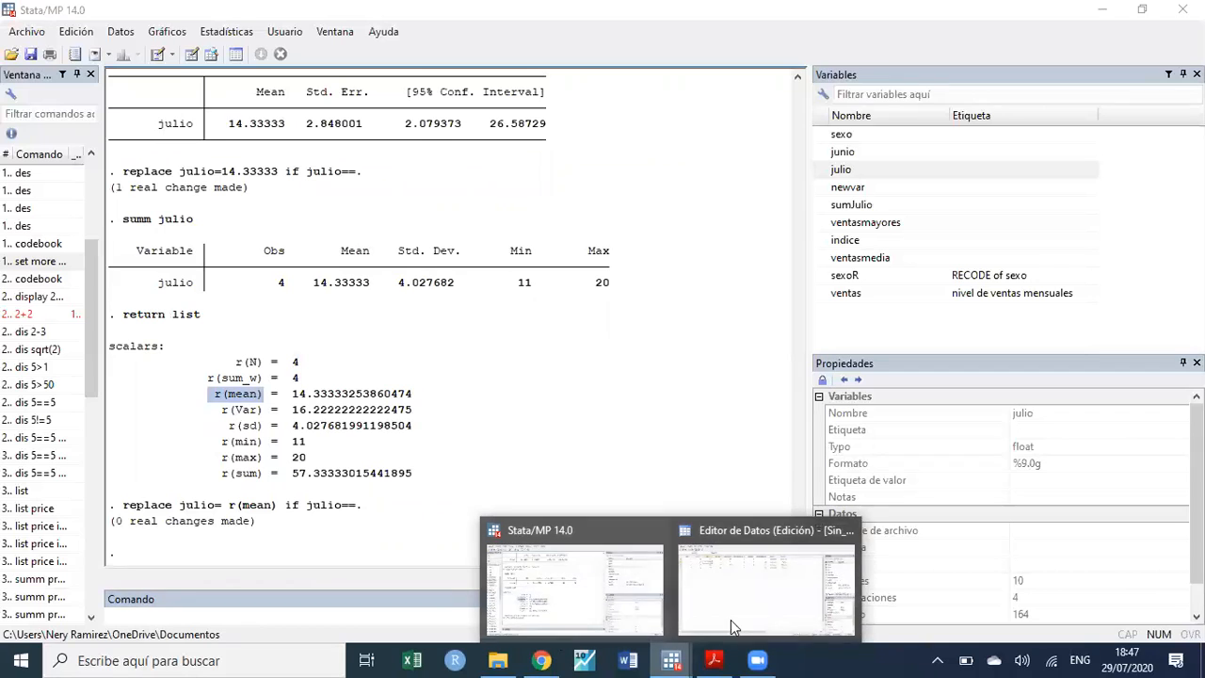
pyautogui.click(714, 660)
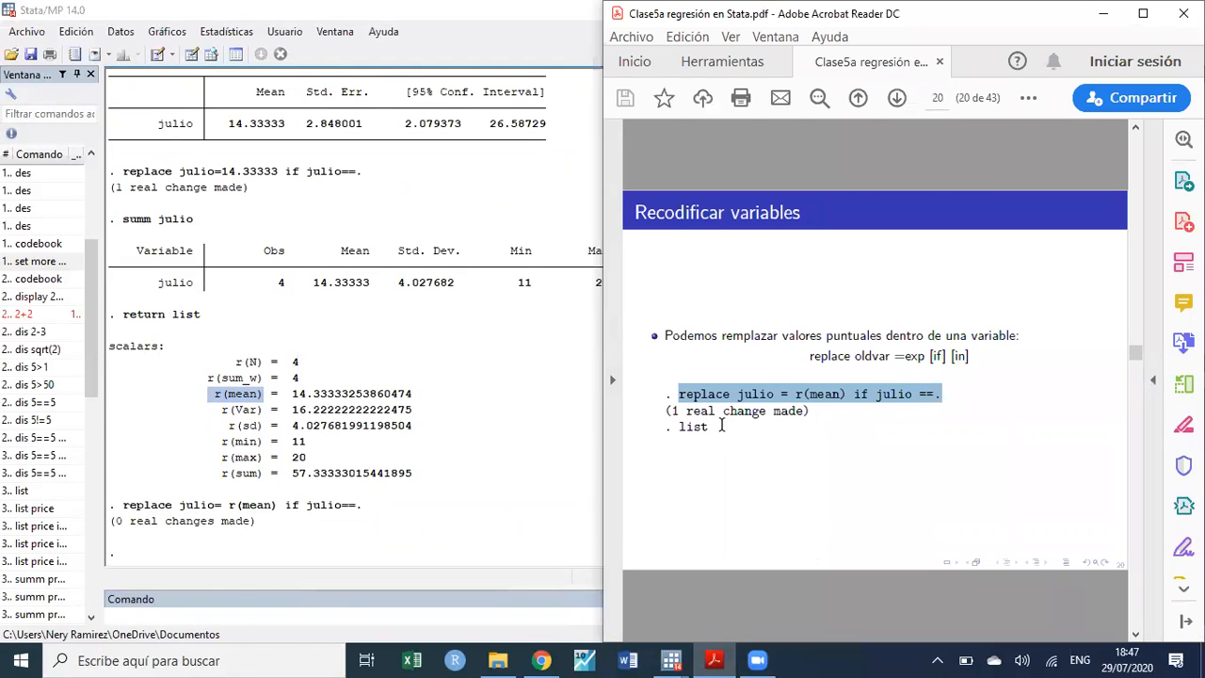
pyautogui.scroll(-1, 723, 425)
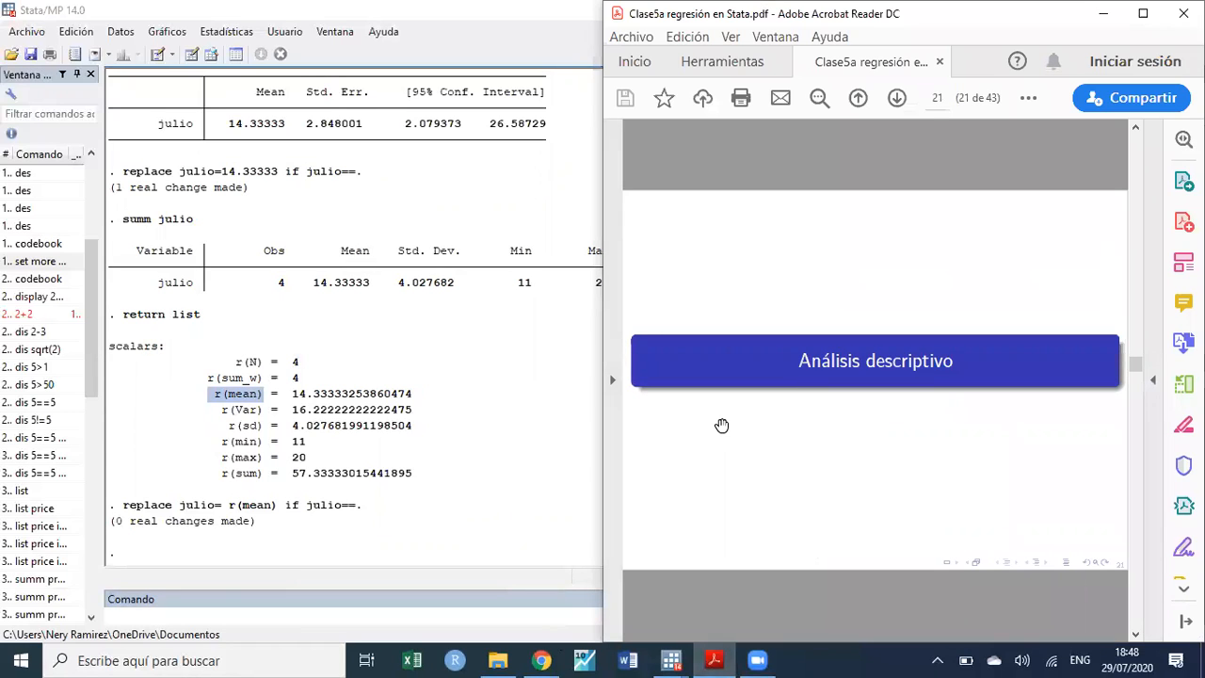
pyautogui.scroll(-1, 722, 426)
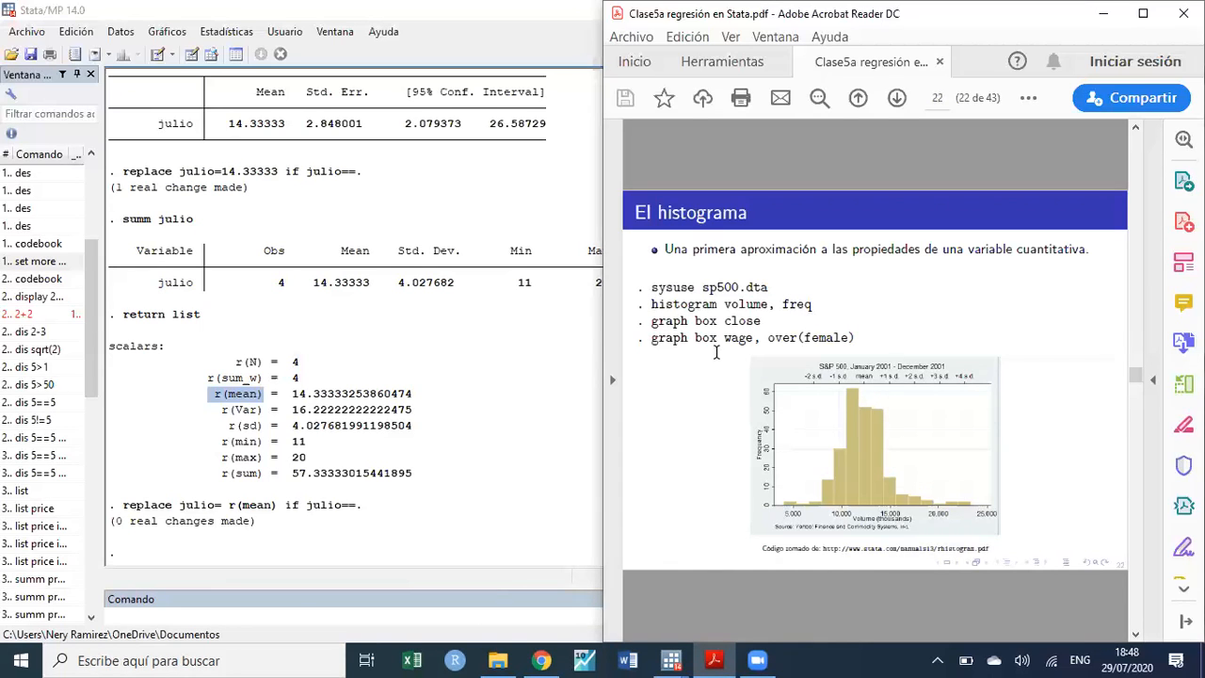
pyautogui.scroll(-2, 718, 353)
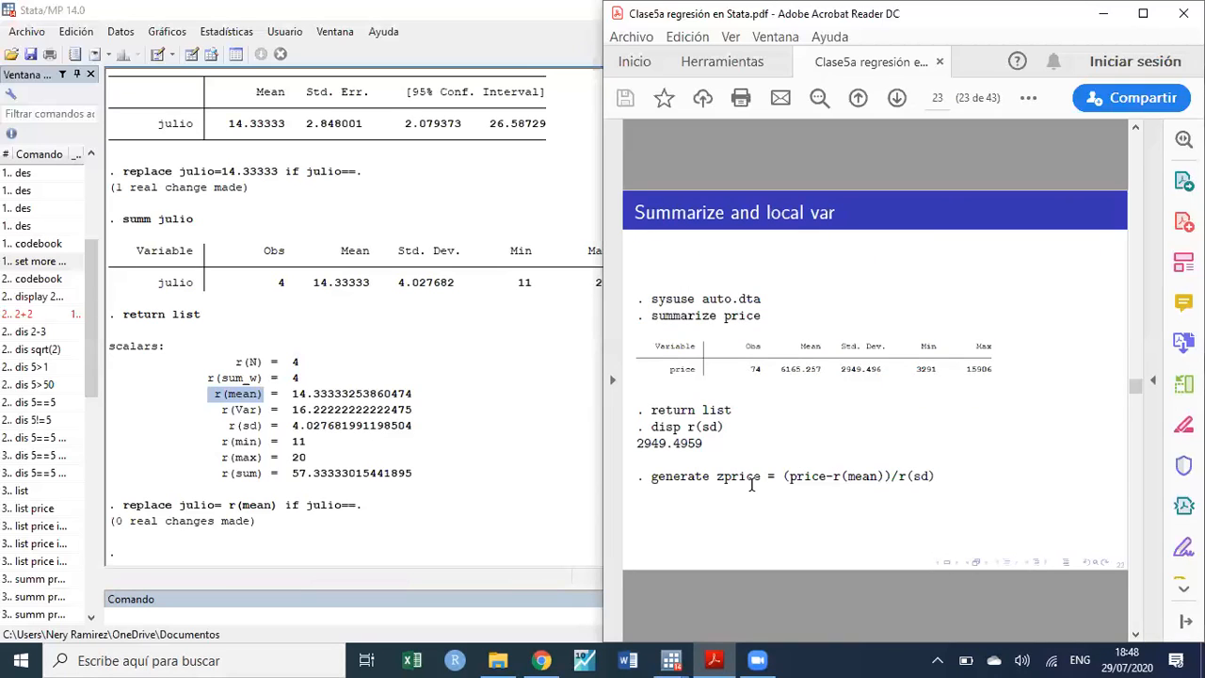
pyautogui.moveTo(842, 476); pyautogui.dragTo(936, 477)
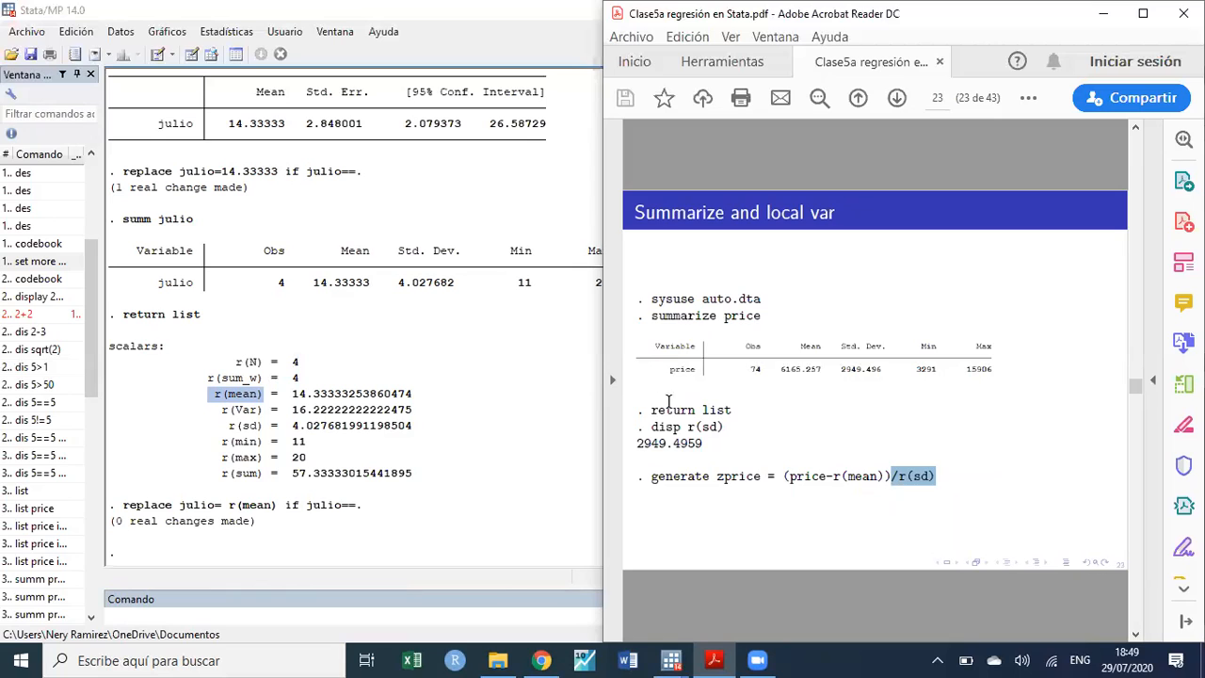
# - Review the ci, covariance and correlation slides, returning to the command correlate price mpg rep78, cov
pyautogui.scroll(-3, 704, 367)
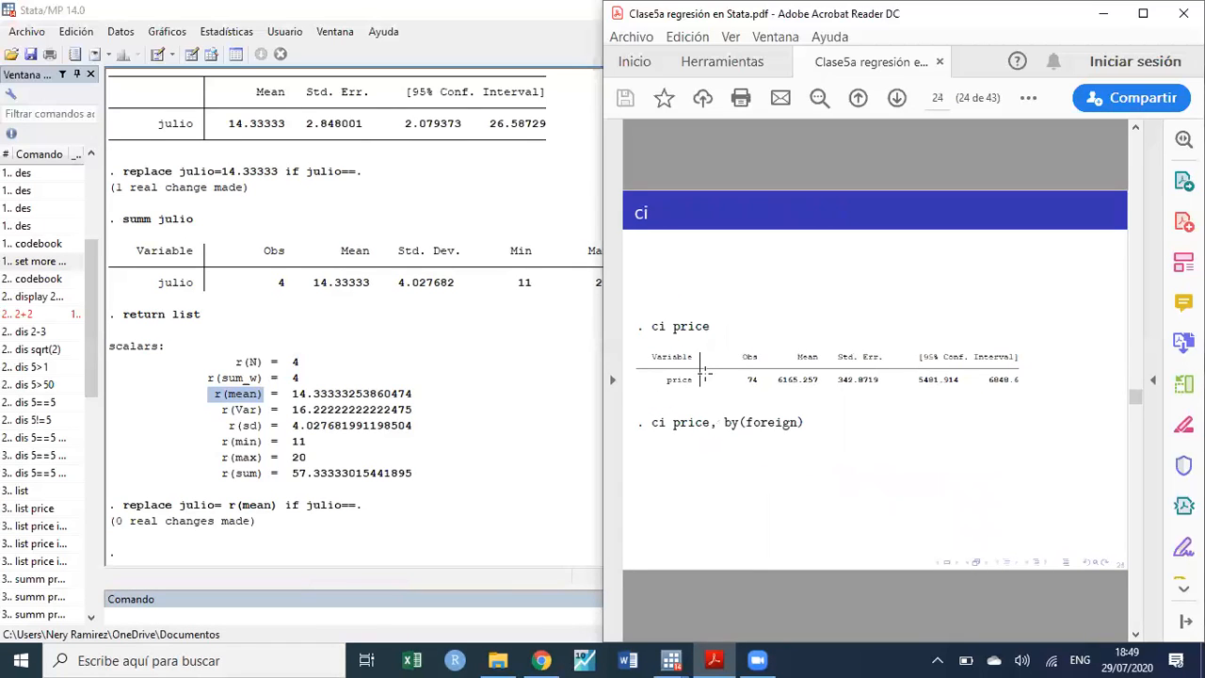
pyautogui.scroll(-3, 704, 375)
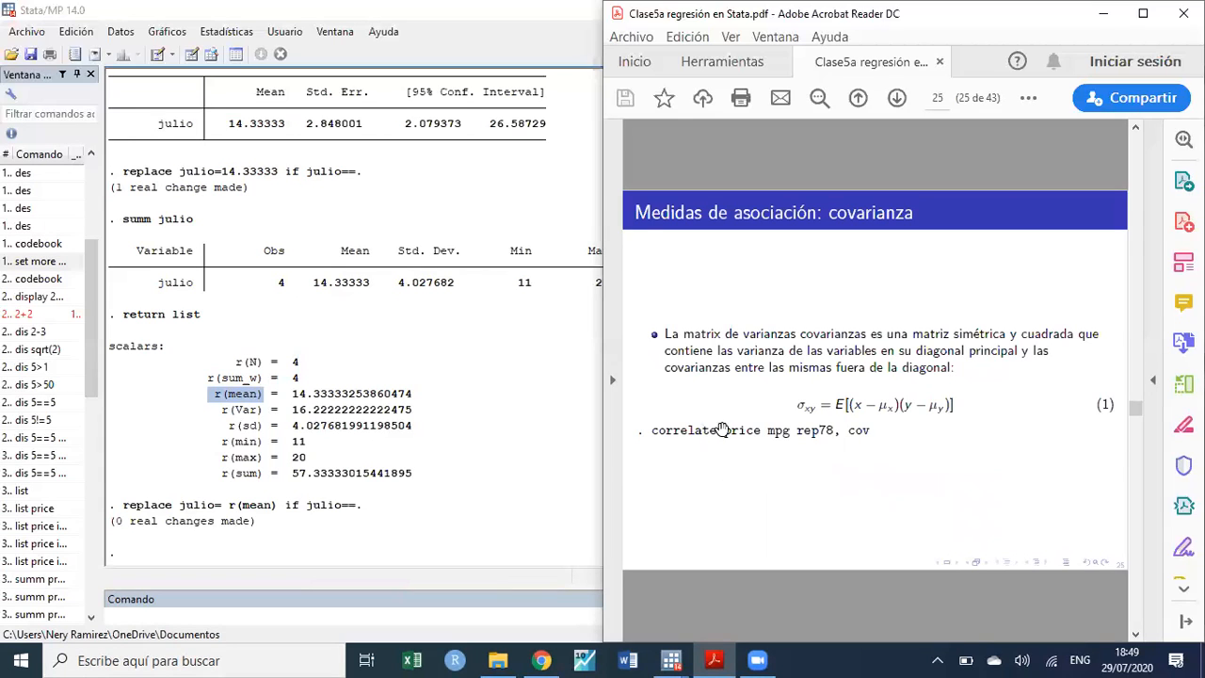
pyautogui.scroll(-3, 733, 437)
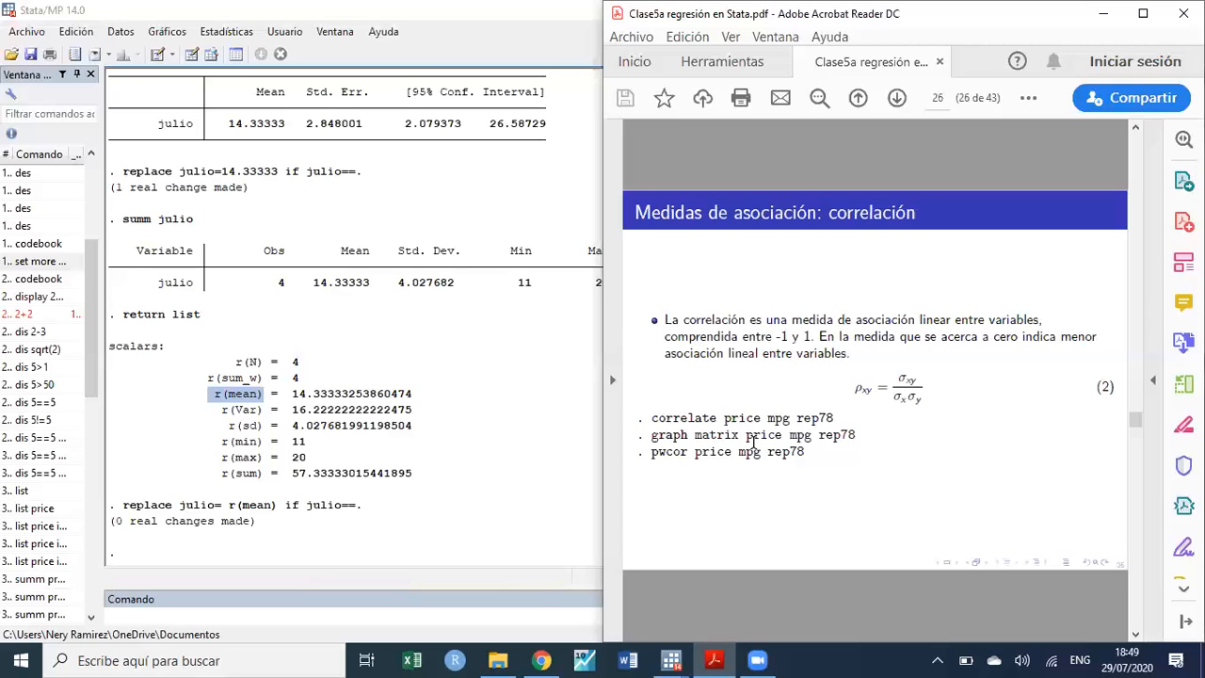
pyautogui.scroll(3, 753, 442)
pyautogui.moveTo(872, 431); pyautogui.dragTo(652, 431)
pyautogui.click(653, 432)
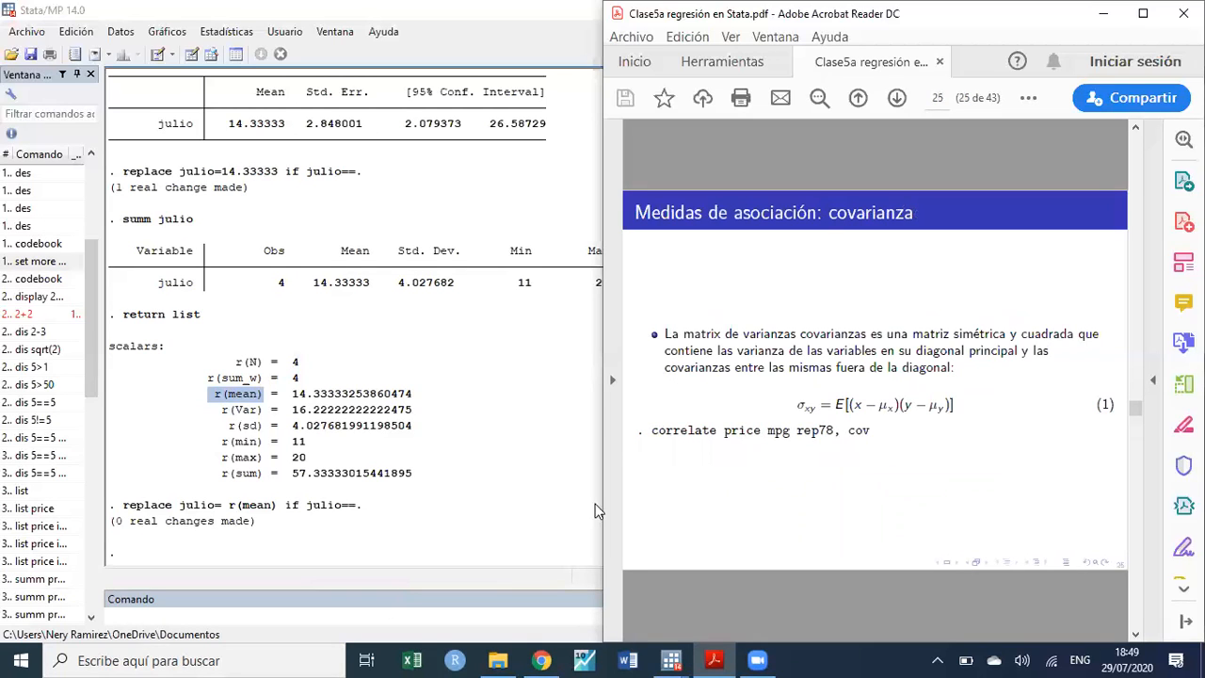
# - Switch back to Stata and widen the command history so that past commands can be read in full
pyautogui.click(237, 614)
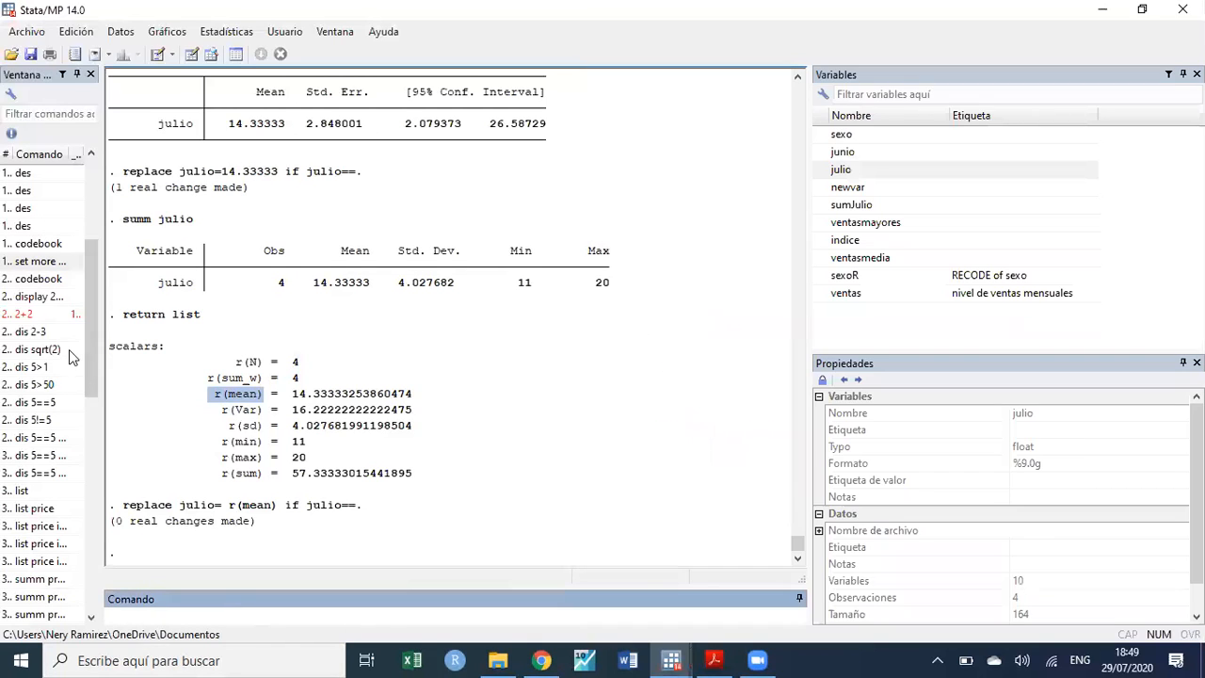
pyautogui.moveTo(103, 306); pyautogui.dragTo(198, 286)
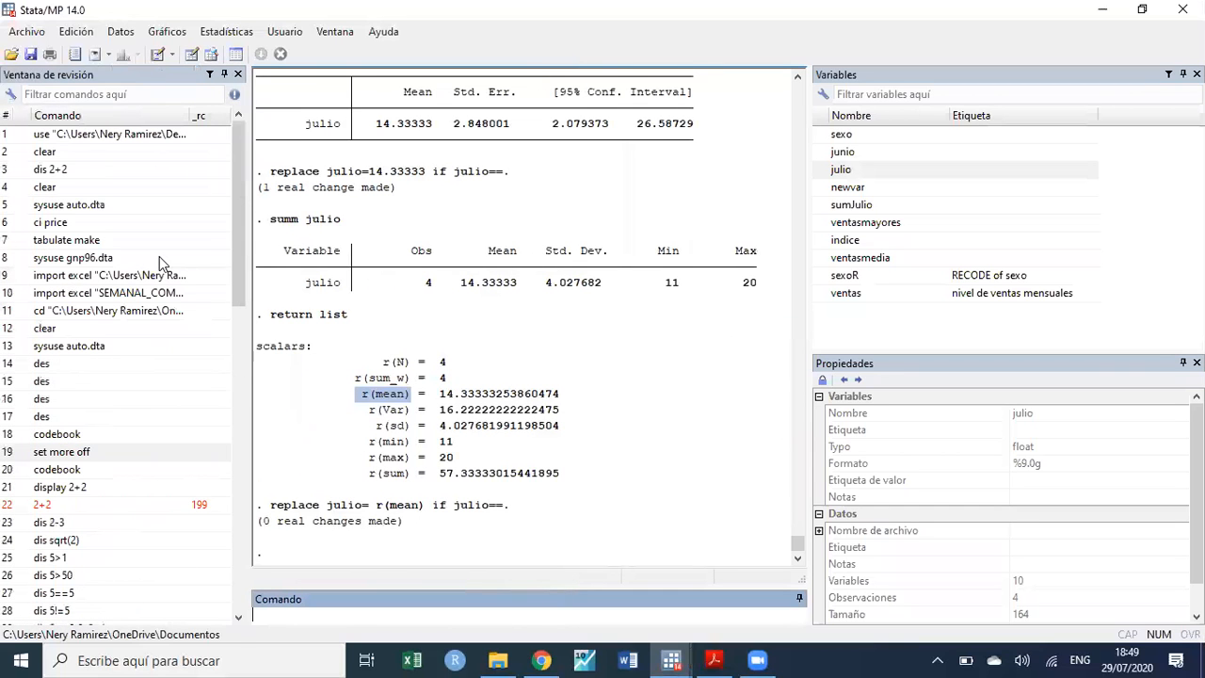
# - Clear the data in memory and load the example dataset with sysuse auto.dta
pyautogui.doubleClick(85, 206)
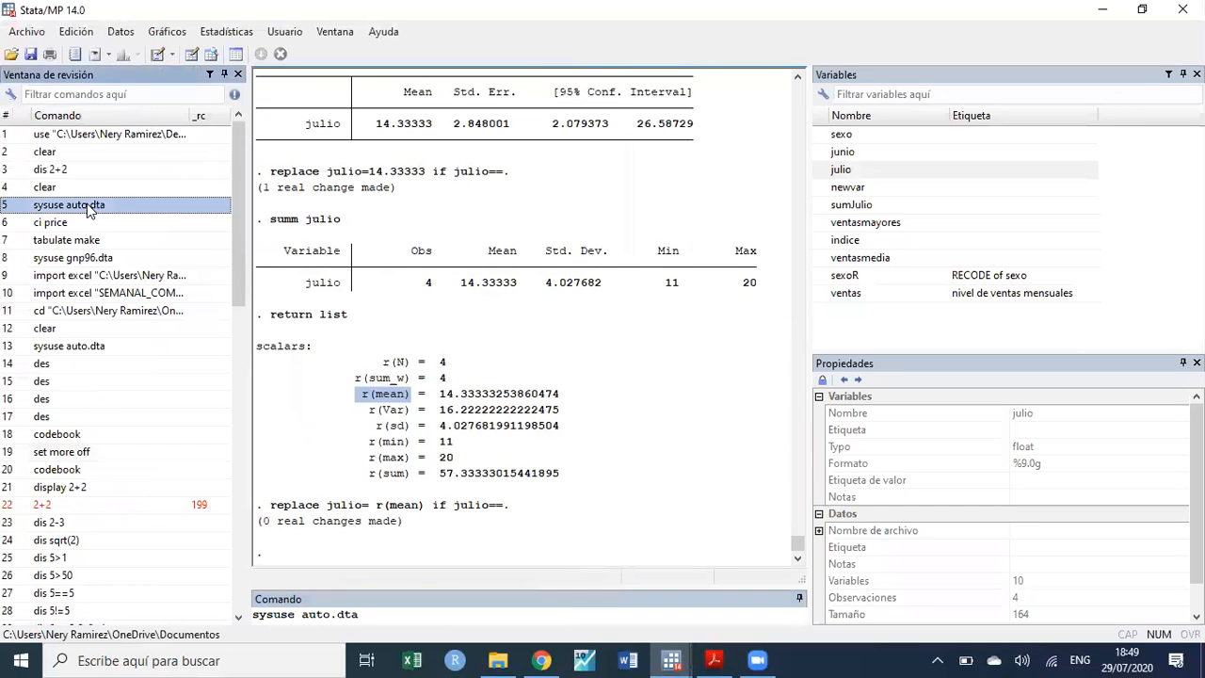
pyautogui.click(334, 612)
pyautogui.write('clear')
pyautogui.press('Return')
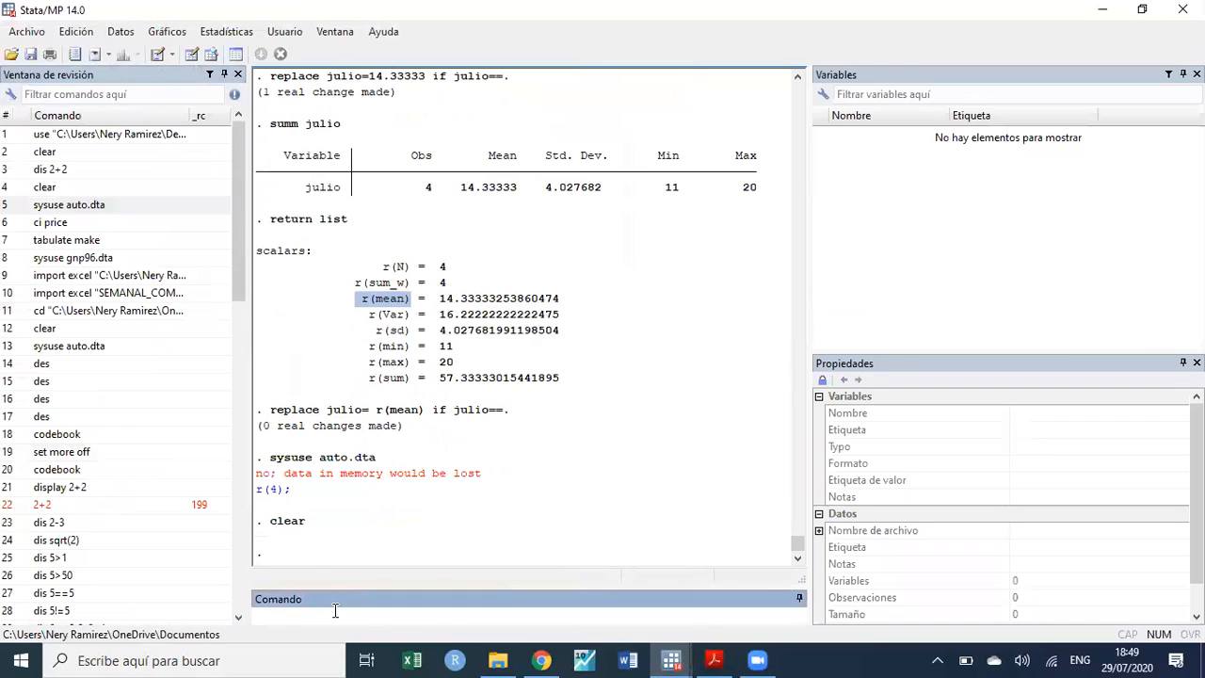
pyautogui.press('pageup')
pyautogui.press('pageup')
pyautogui.press('Return')
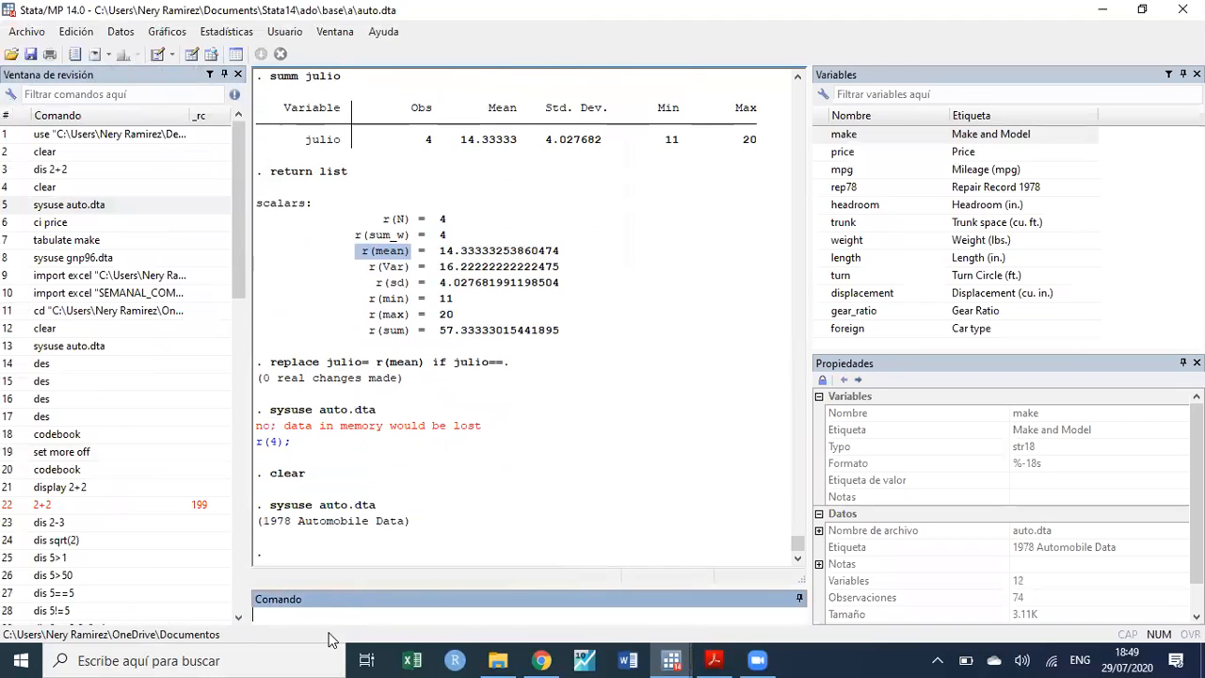
# - Copy correlate price mpg rep78, cov from the covariance slide in the PDF and run it in Stata
pyautogui.click(713, 660)
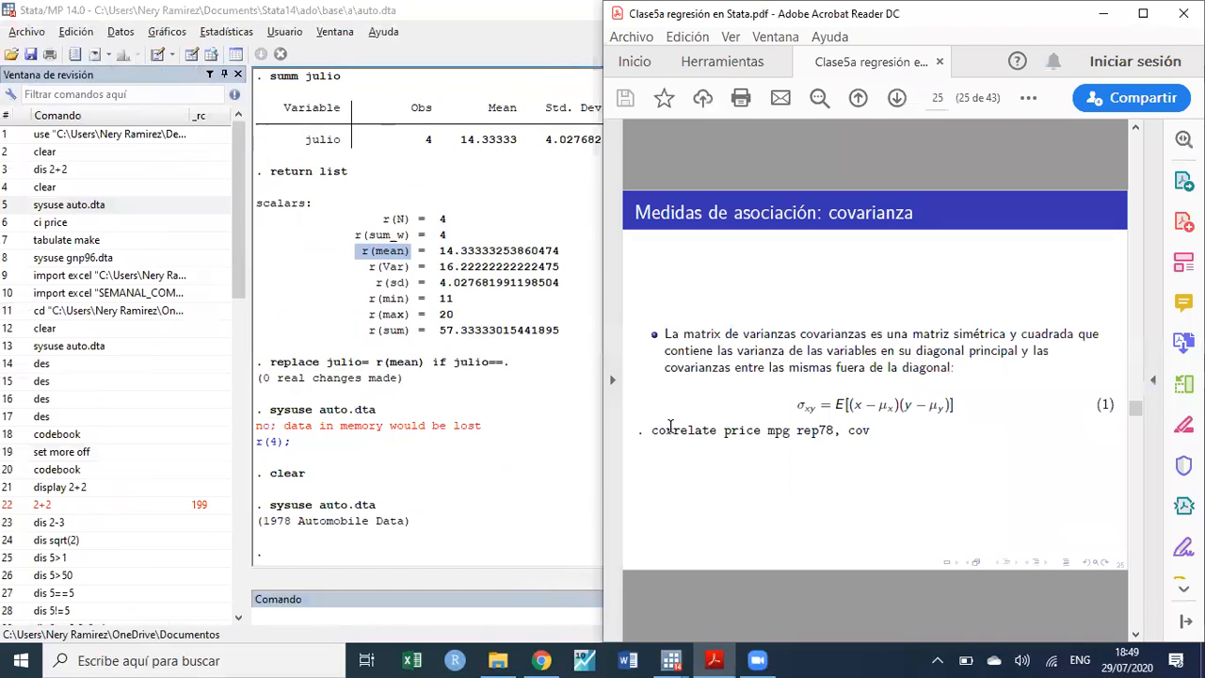
pyautogui.moveTo(651, 430); pyautogui.dragTo(872, 431)
pyautogui.hotkey('ctrl', 'c')
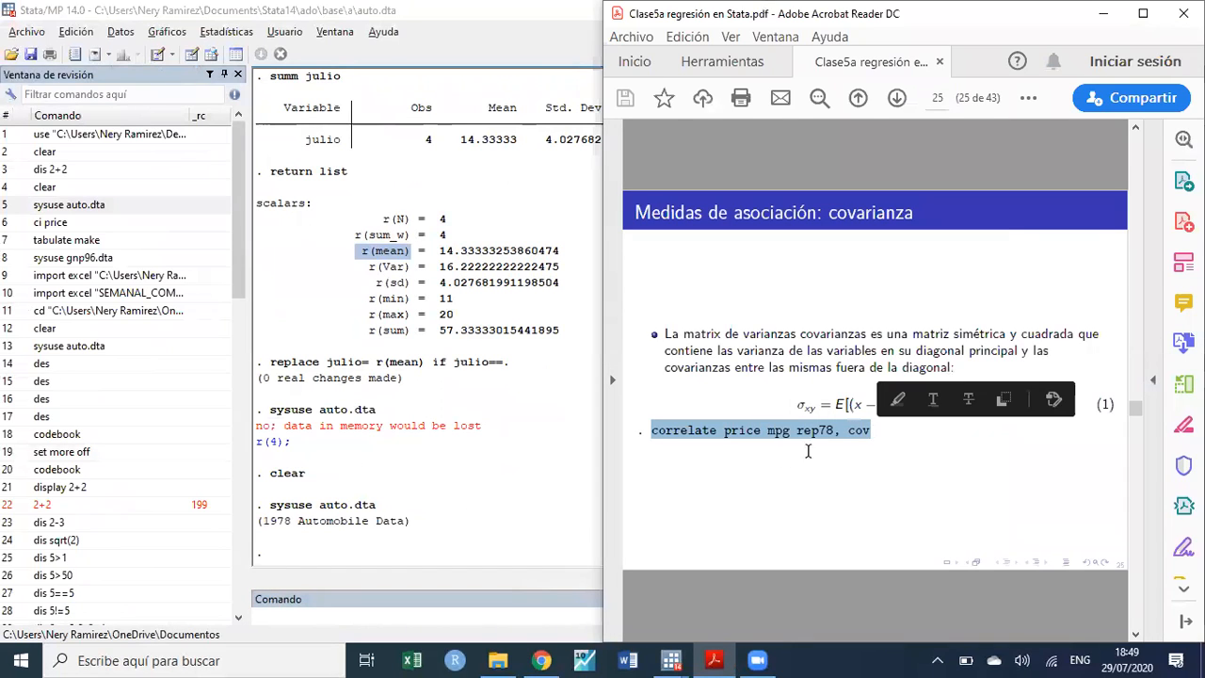
pyautogui.click(393, 539)
pyautogui.hotkey('ctrl', 'v')
pyautogui.press('Return')
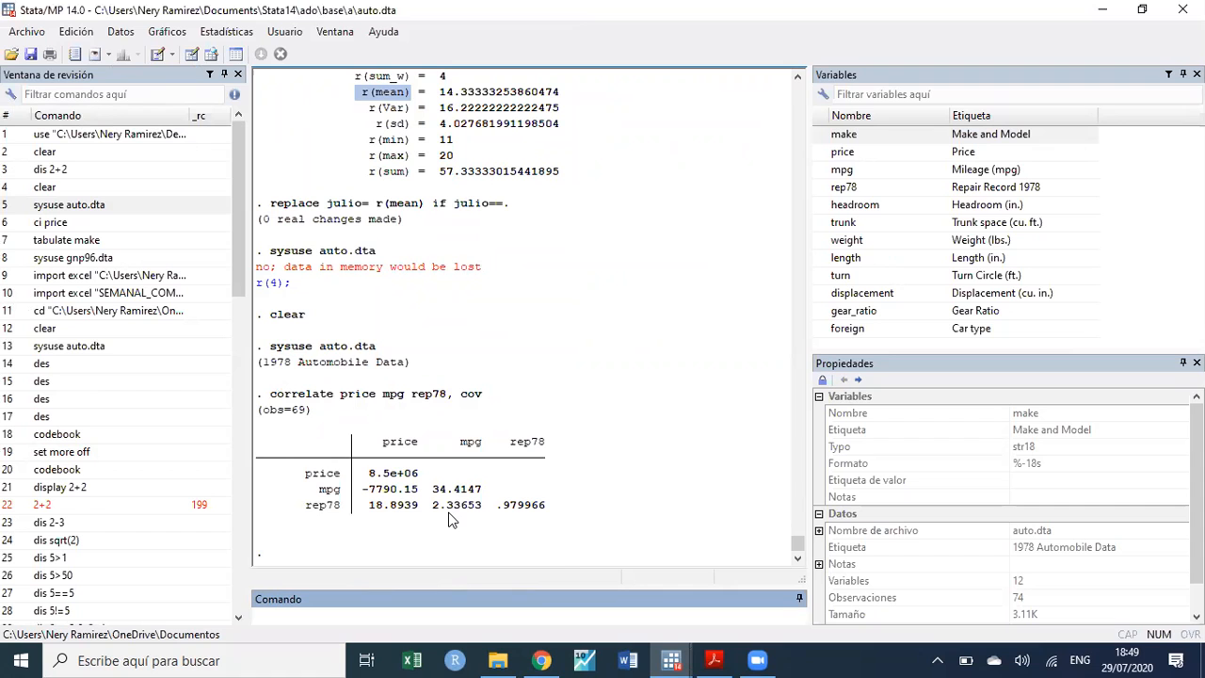
# - Switch to the PDF's correlation slide and copy the commands correlate price mpg rep78 and graph matrix price mpg rep78
pyautogui.moveTo(715, 659)
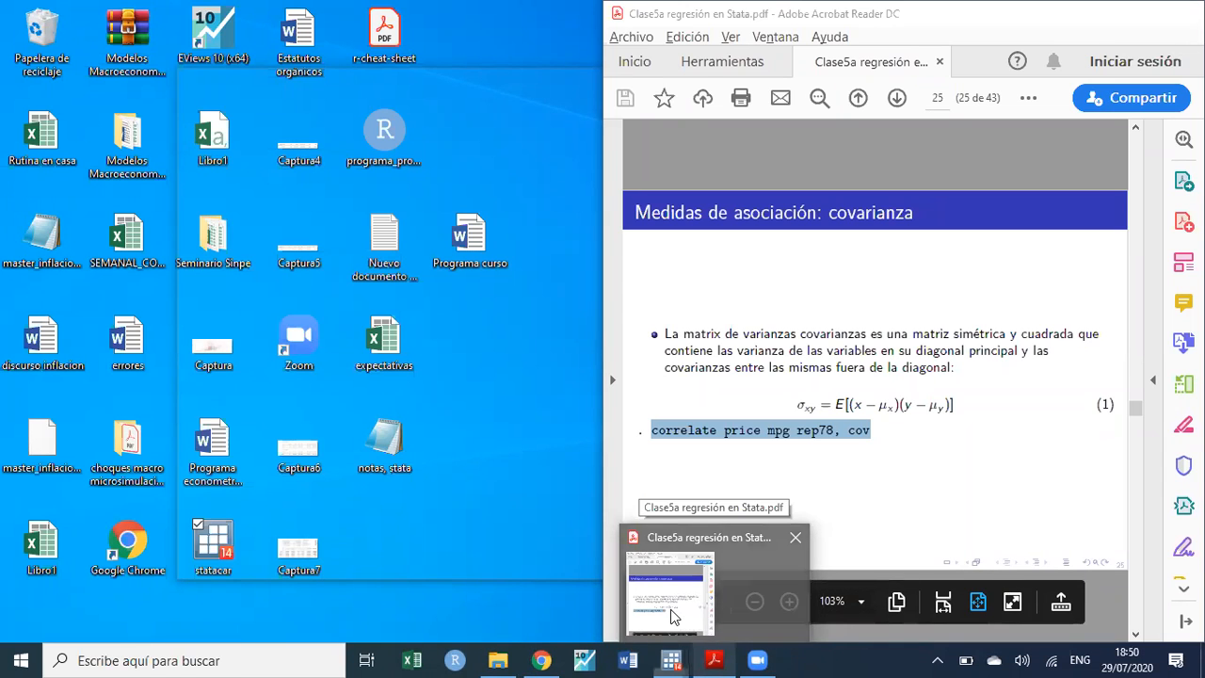
pyautogui.click(674, 616)
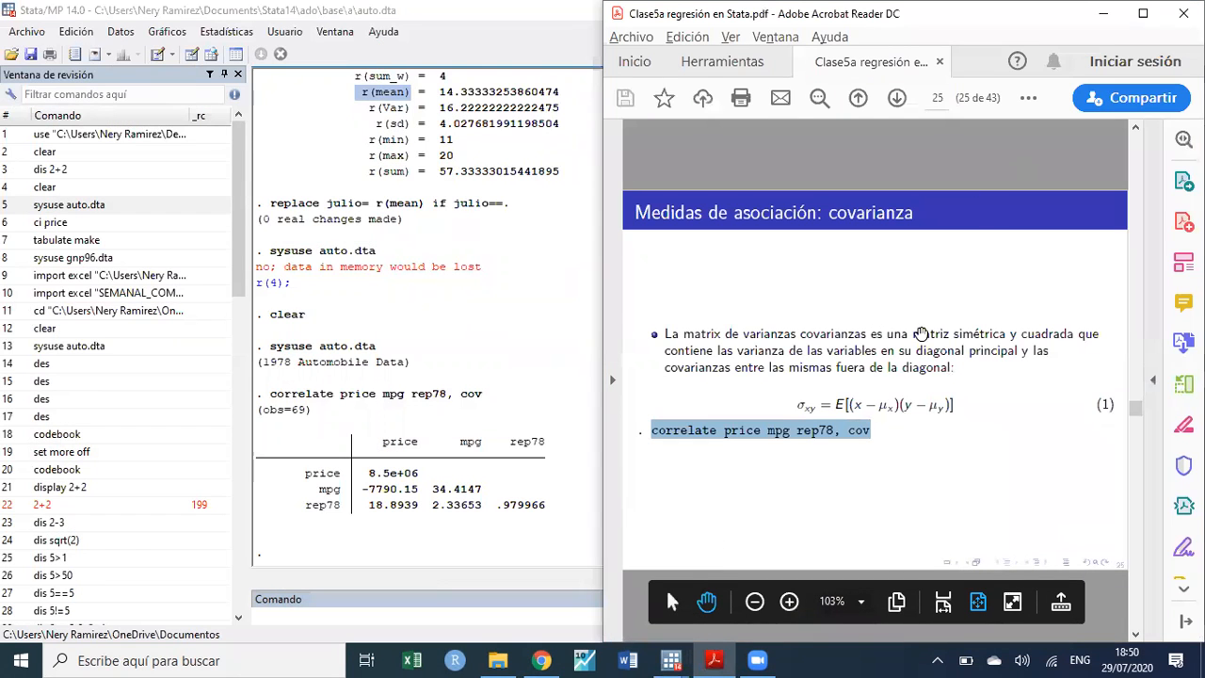
pyautogui.scroll(-1, 893, 379)
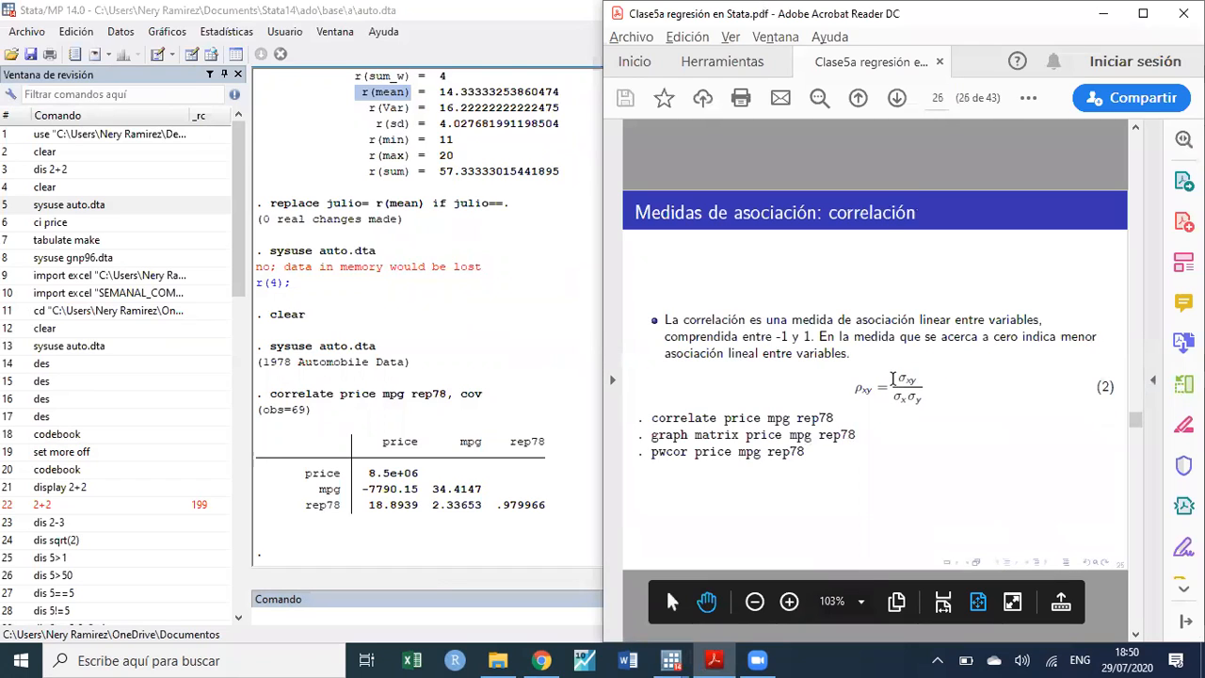
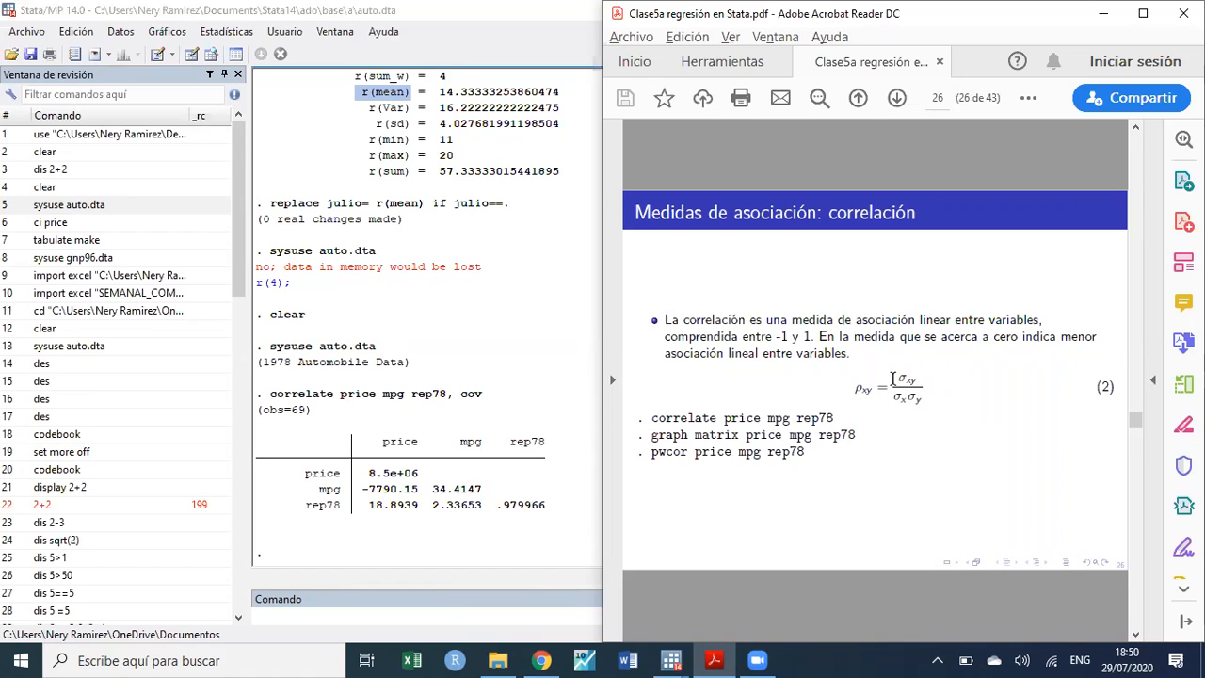
pyautogui.moveTo(893, 399); pyautogui.dragTo(927, 398)
pyautogui.click(900, 380)
pyautogui.doubleClick(650, 418)
pyautogui.click(650, 417)
pyautogui.moveTo(651, 417); pyautogui.dragTo(856, 435)
pyautogui.hotkey('ctrl', 'c')
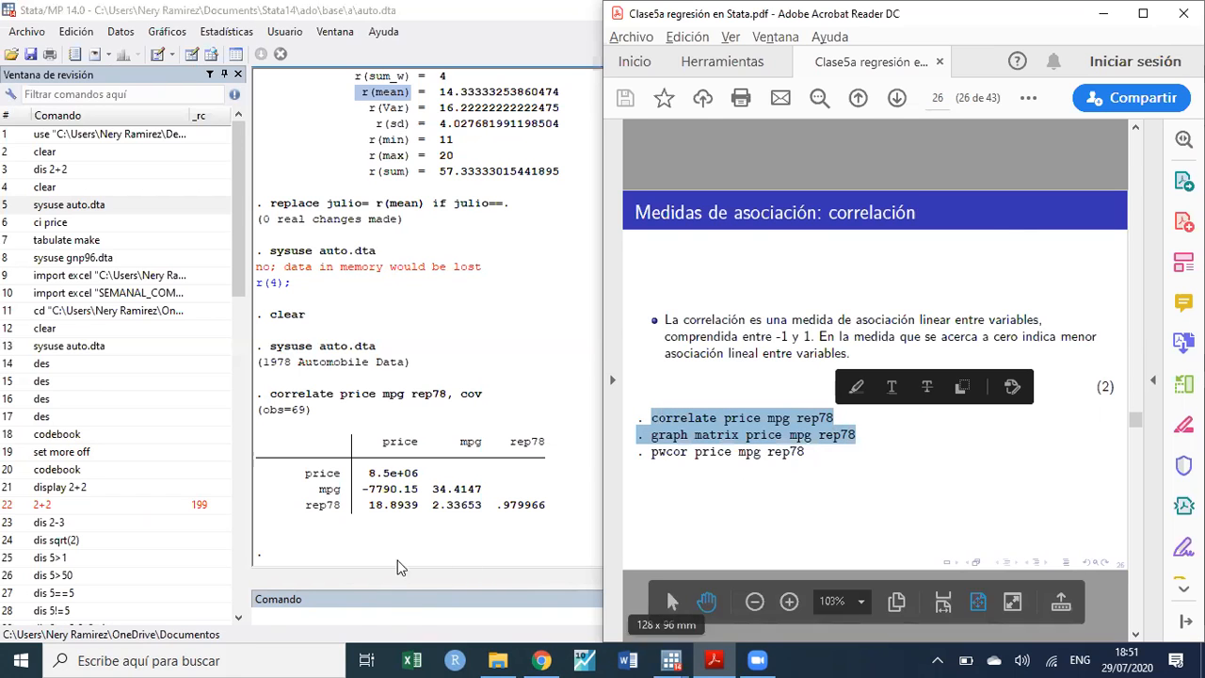
# - Paste the copied commands into Stata, remove the leading dot before graph matrix, and run the correlation and the scatterplot matrix
pyautogui.click(379, 618)
pyautogui.hotkey('ctrl', 'v')
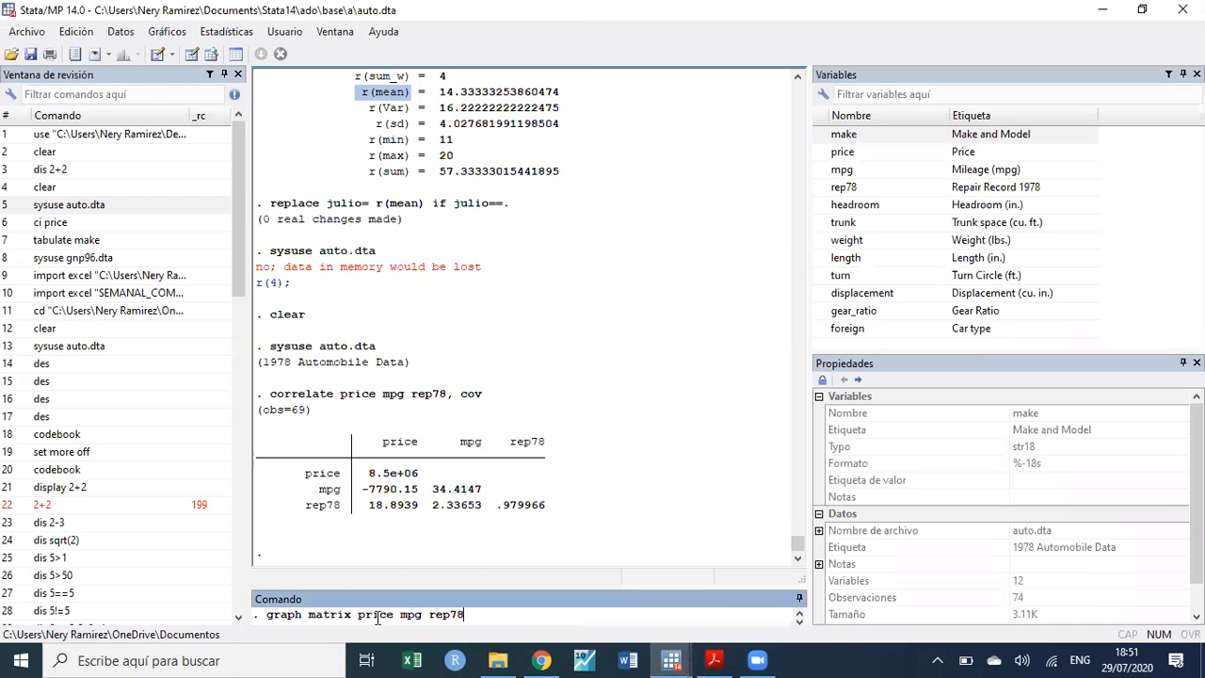
pyautogui.click(267, 618)
pyautogui.press('BackSpace')
pyautogui.press('BackSpace')
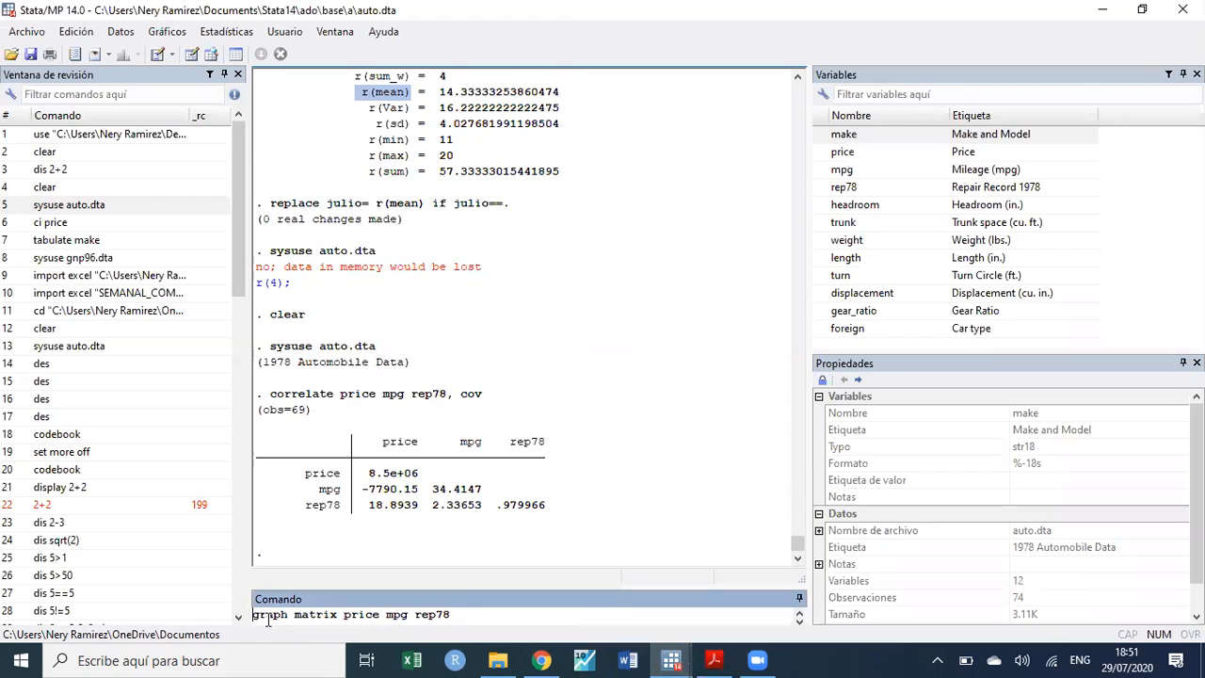
pyautogui.press('Return')
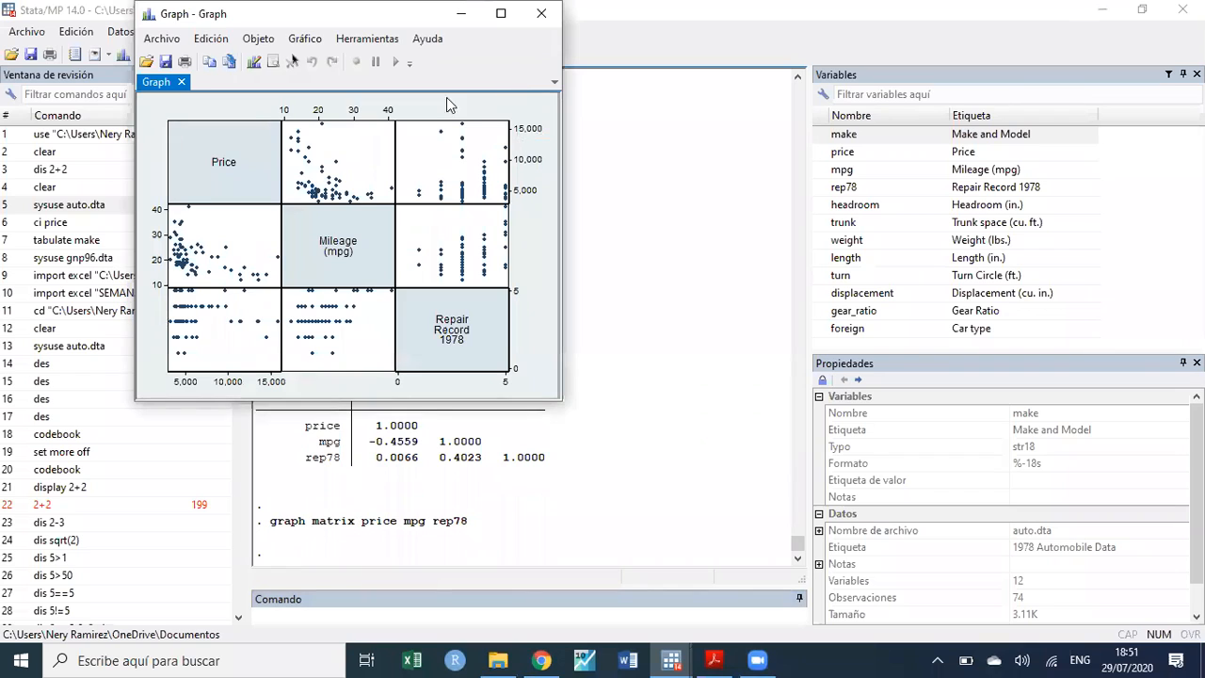
# - Review the mpg and price correlation, rerun graph matrix price mpg rep78 and close the graph
pyautogui.click(661, 356)
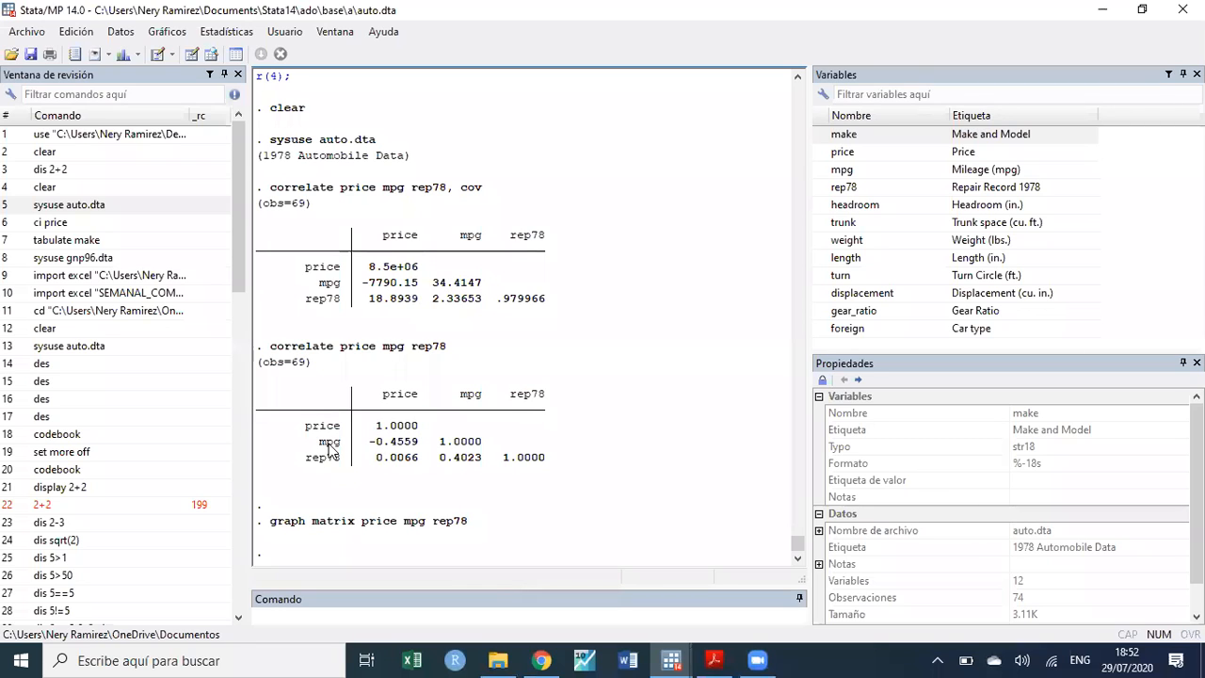
pyautogui.moveTo(314, 443); pyautogui.dragTo(420, 446)
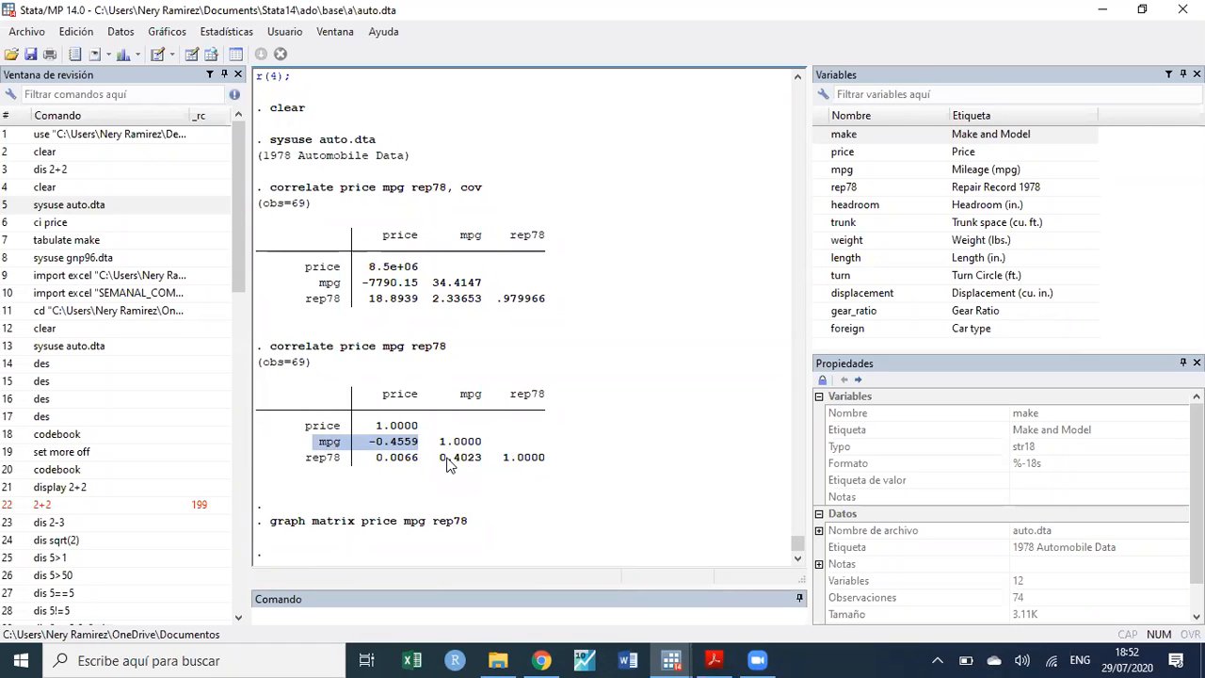
pyautogui.moveTo(267, 525); pyautogui.dragTo(484, 524)
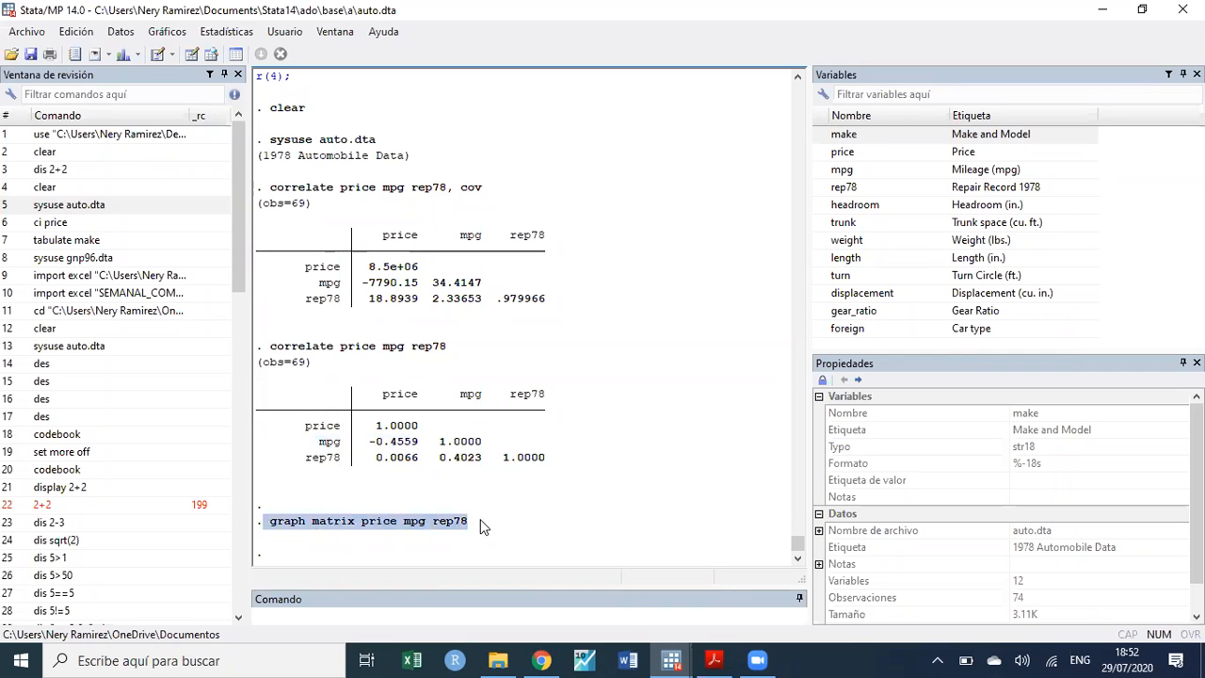
pyautogui.click(348, 621)
pyautogui.hotkey('ctrl', 'v')
pyautogui.press('Return')
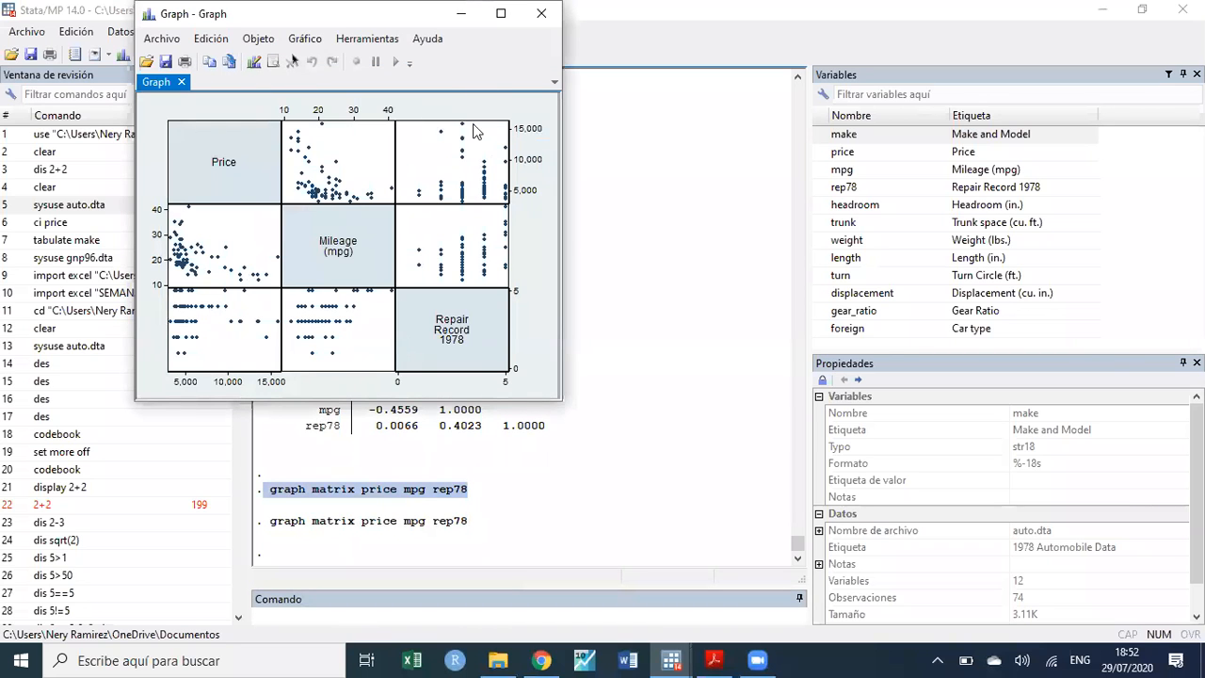
pyautogui.moveTo(379, 14); pyautogui.dragTo(443, 123)
pyautogui.click(605, 123)
# - Copy import delimited "wage1.txt", clear from the binary variables slide in the PDF and try to run it in Stata
pyautogui.hotkey('alt', 'Tab')
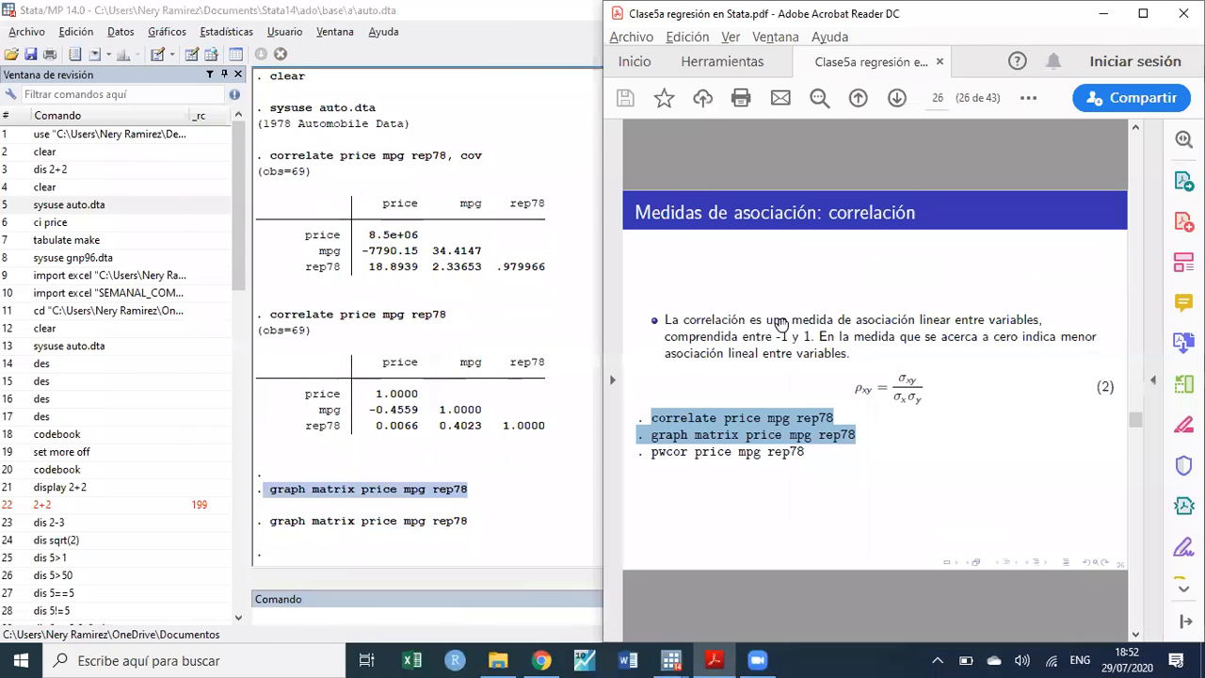
pyautogui.scroll(-1, 812, 405)
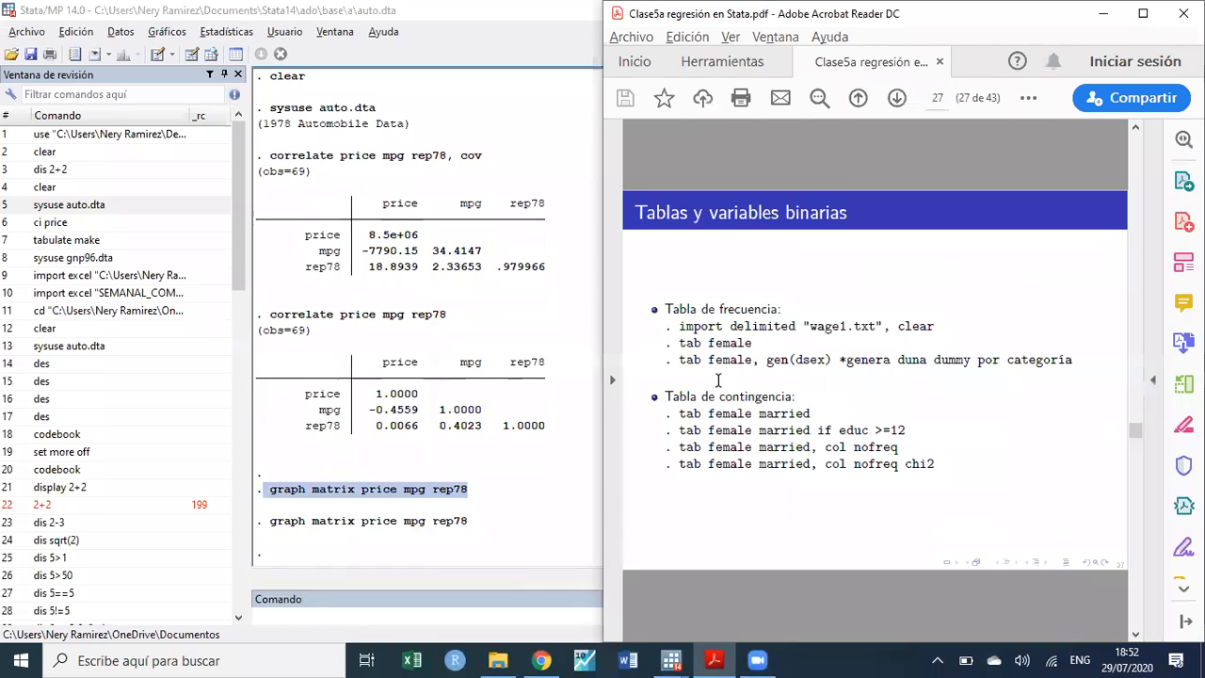
pyautogui.moveTo(679, 343); pyautogui.dragTo(750, 345)
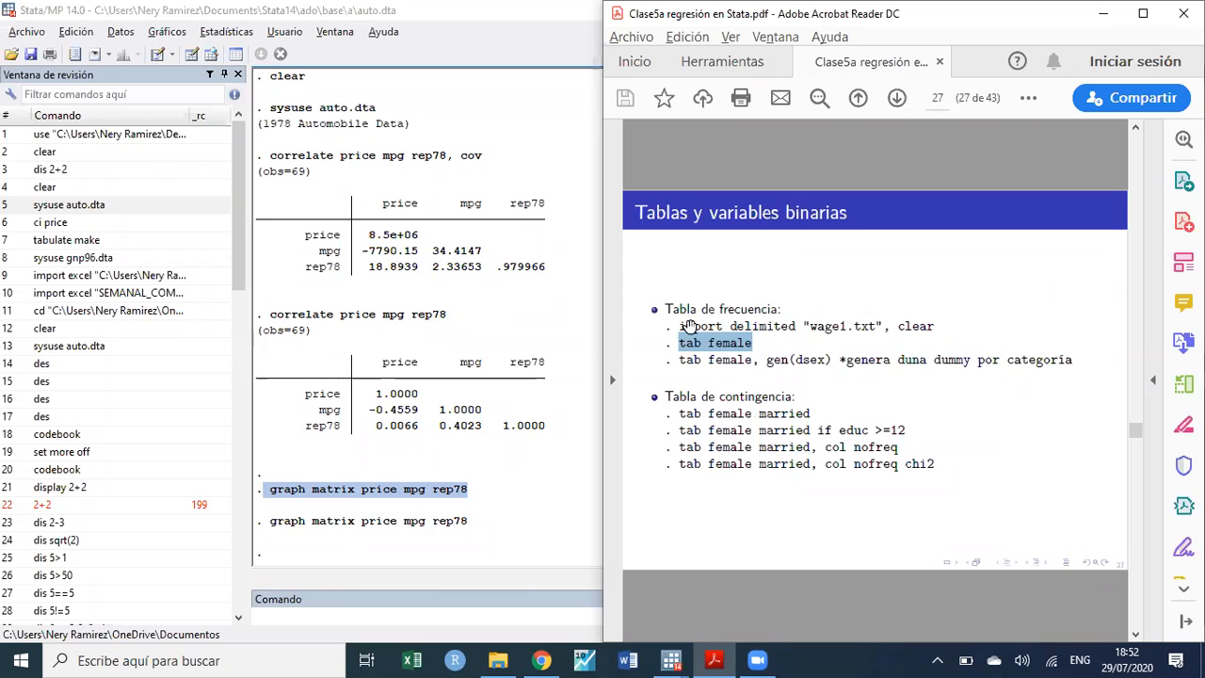
pyautogui.click(684, 333)
pyautogui.moveTo(679, 325); pyautogui.dragTo(920, 333)
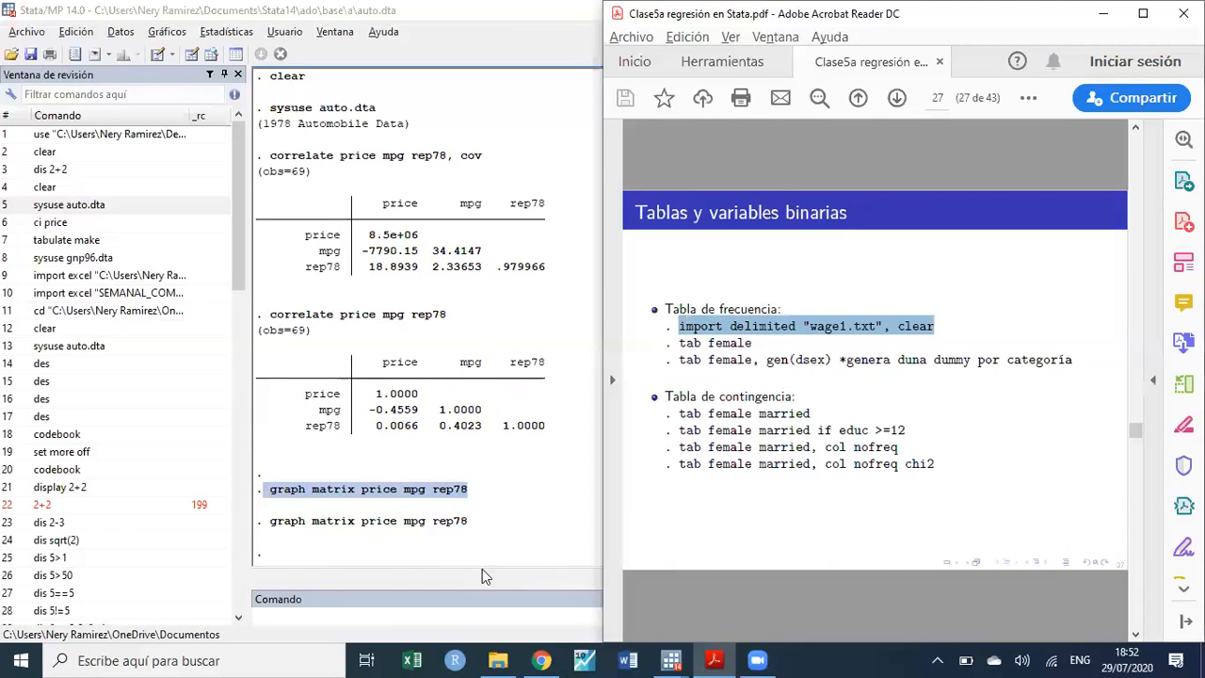
pyautogui.click(368, 624)
pyautogui.hotkey('ctrl', 'v')
pyautogui.press('Return')
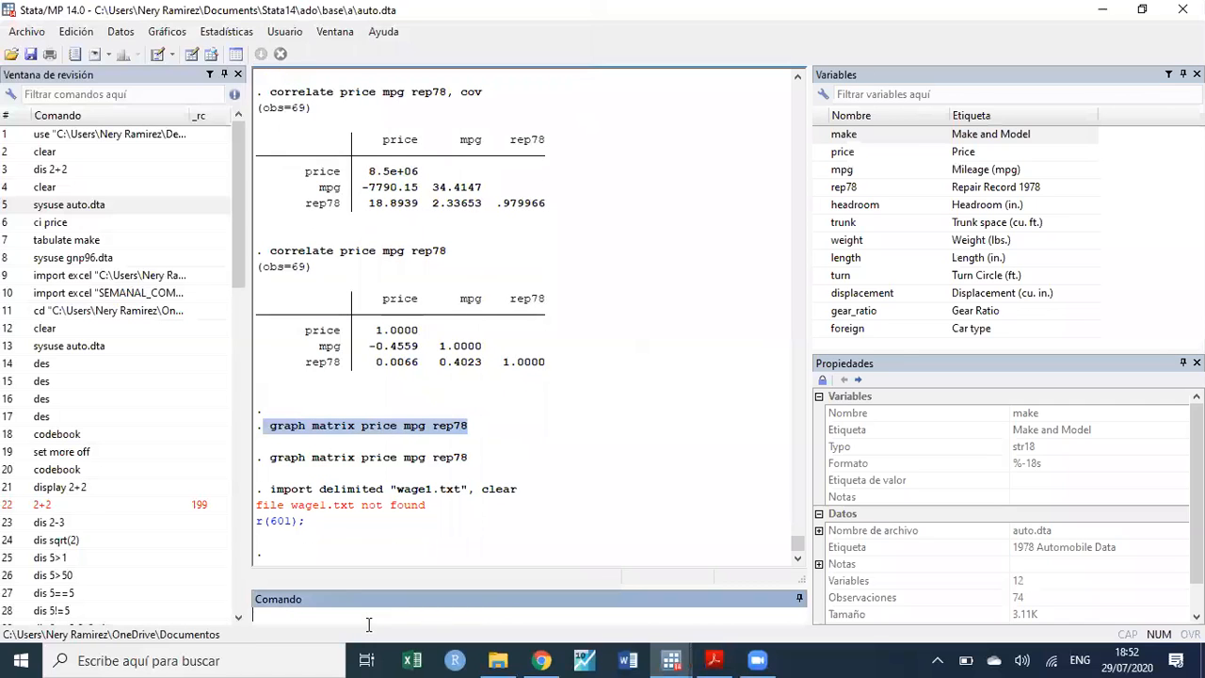
pyautogui.click(11, 54)
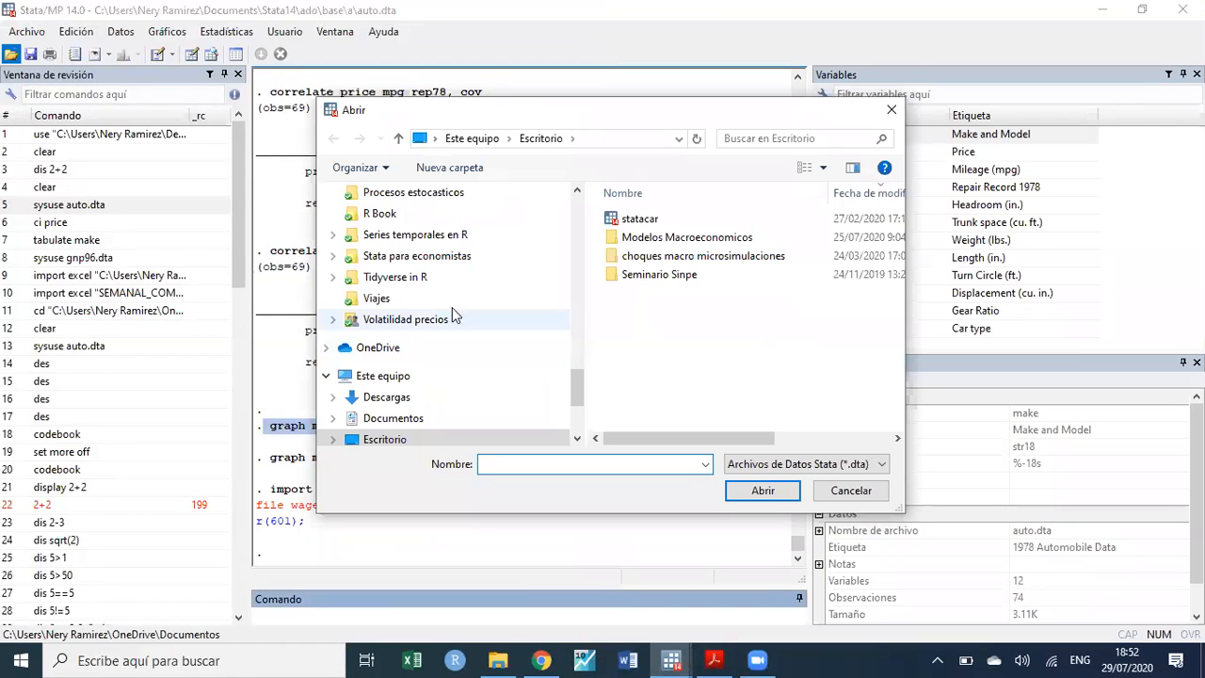
pyautogui.scroll(2, 450, 301)
pyautogui.scroll(3, 451, 298)
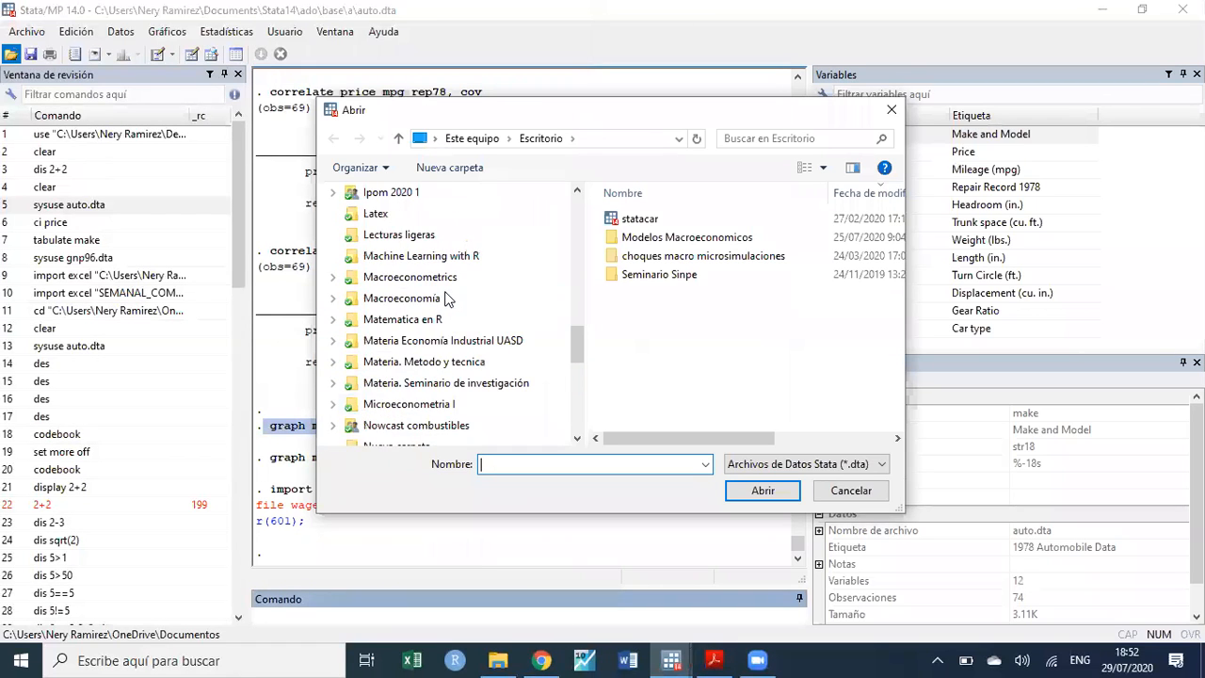
pyautogui.scroll(-1, 450, 323)
pyautogui.scroll(4, 450, 323)
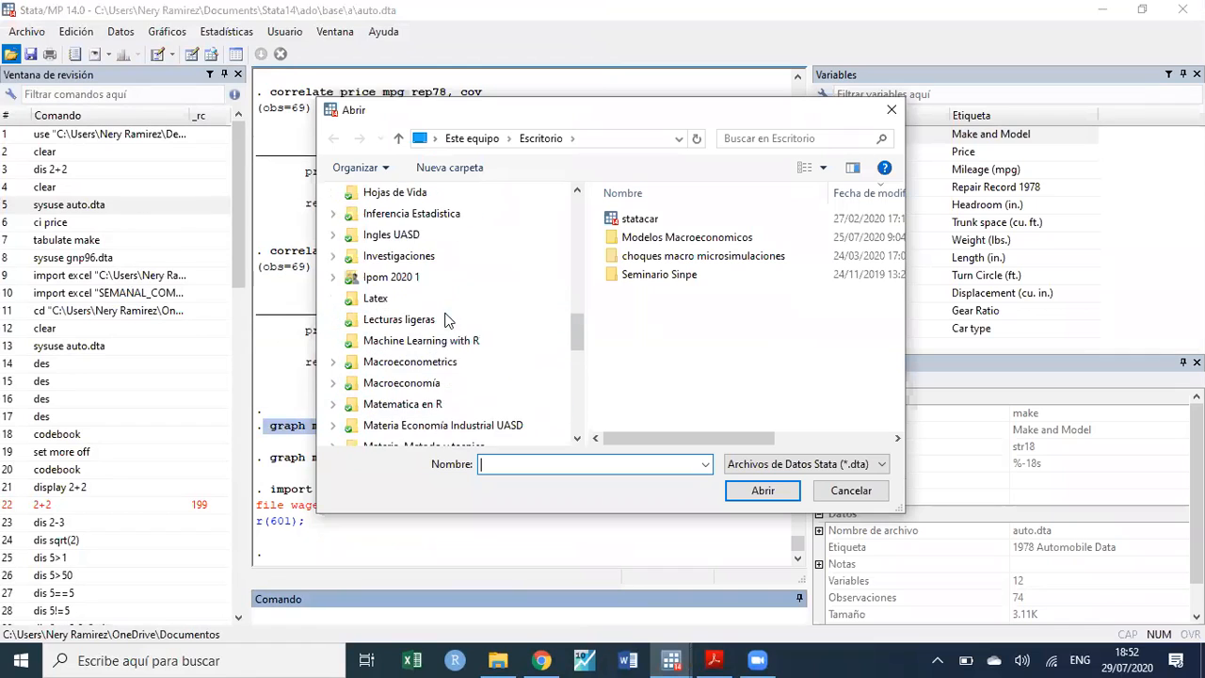
pyautogui.click(419, 217)
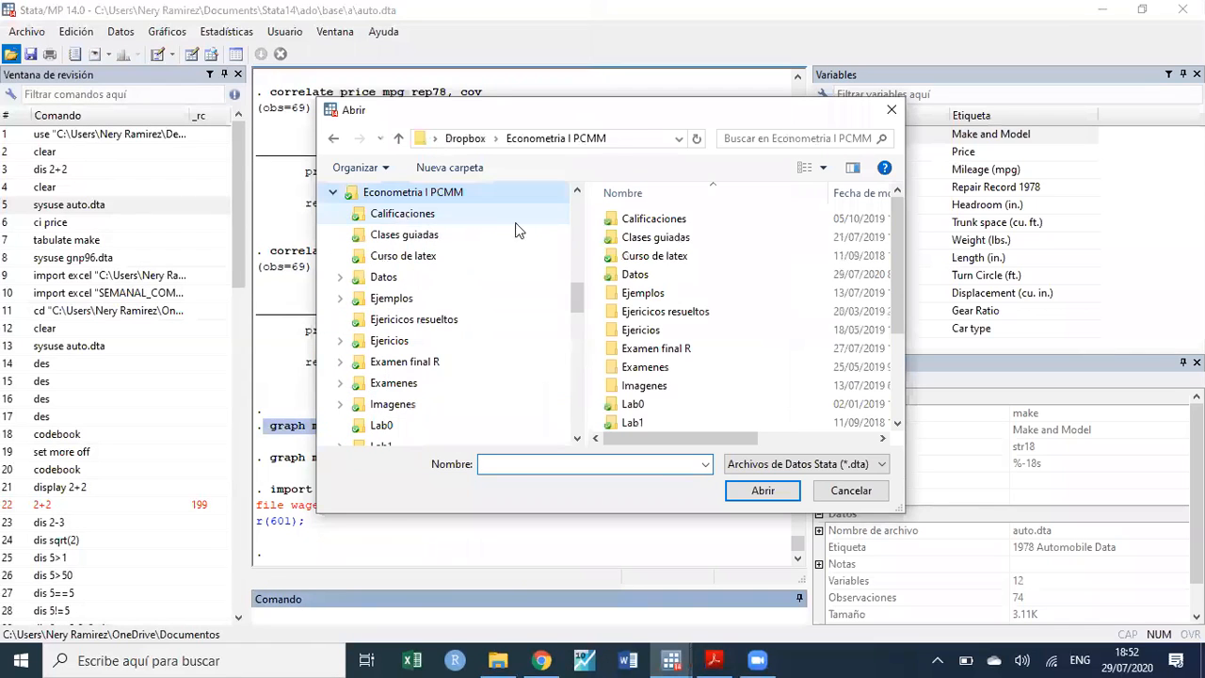
pyautogui.doubleClick(633, 274)
pyautogui.click(750, 496)
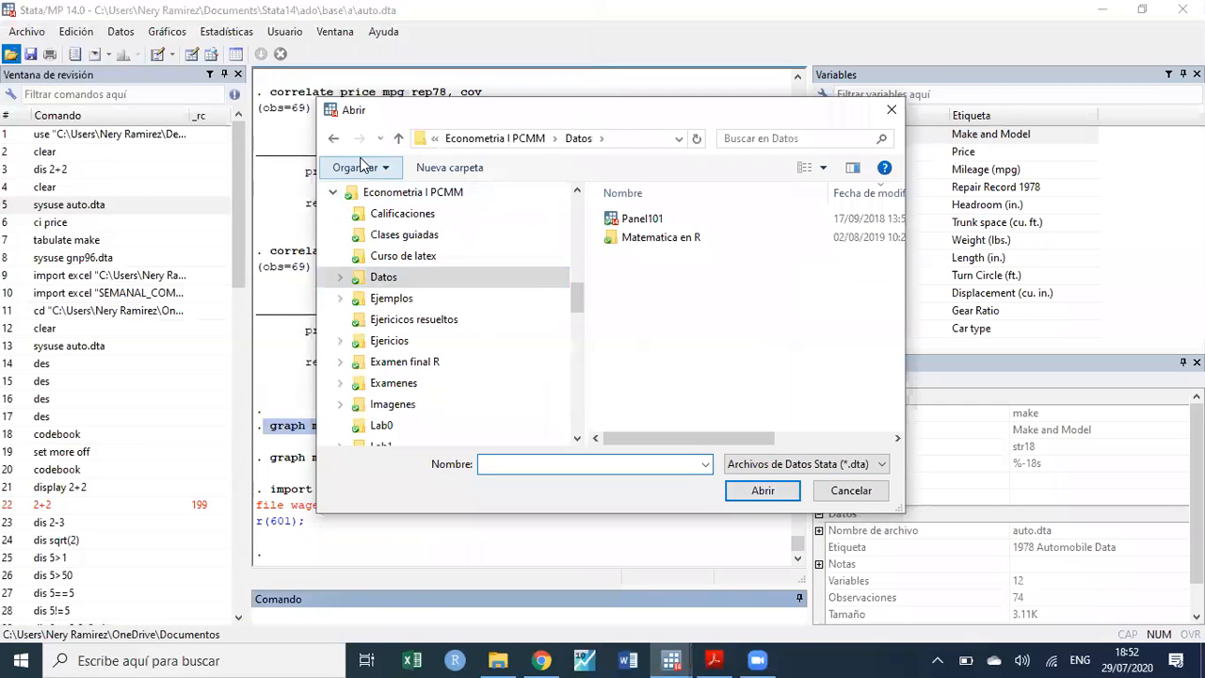
pyautogui.click(334, 139)
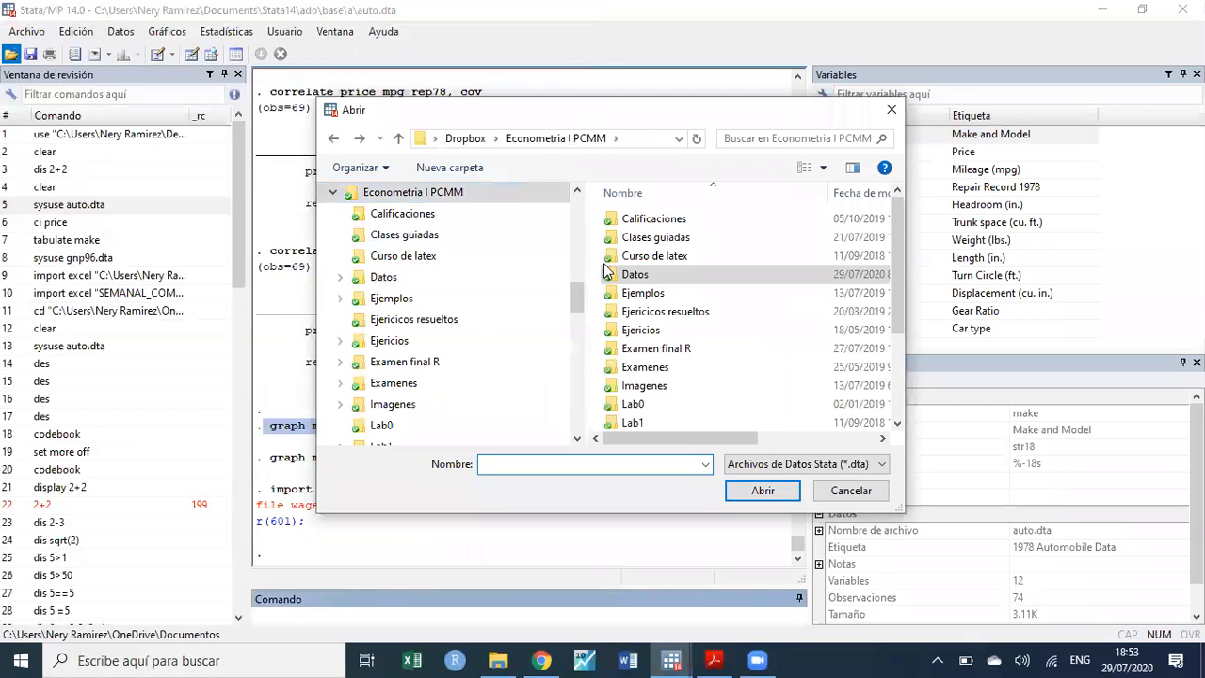
pyautogui.click(759, 492)
pyautogui.click(892, 109)
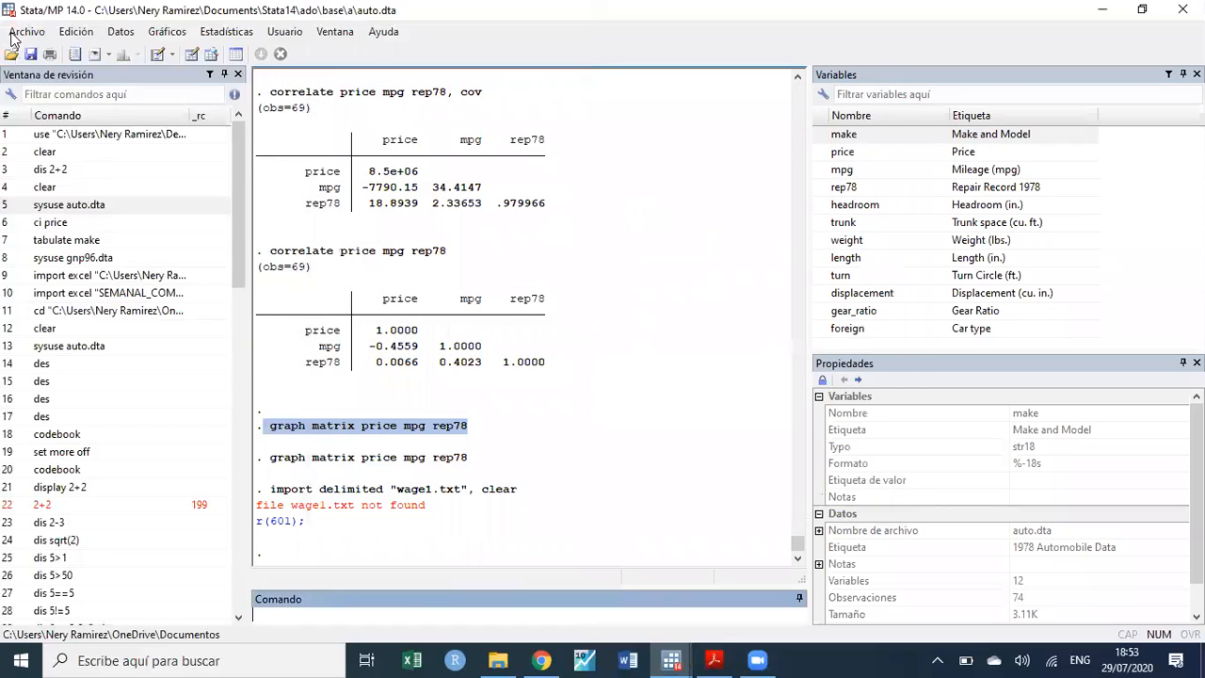
# - Change the working directory to the Datos folder inside Dropbox's Econometria I PCMM folder
pyautogui.click(26, 31)
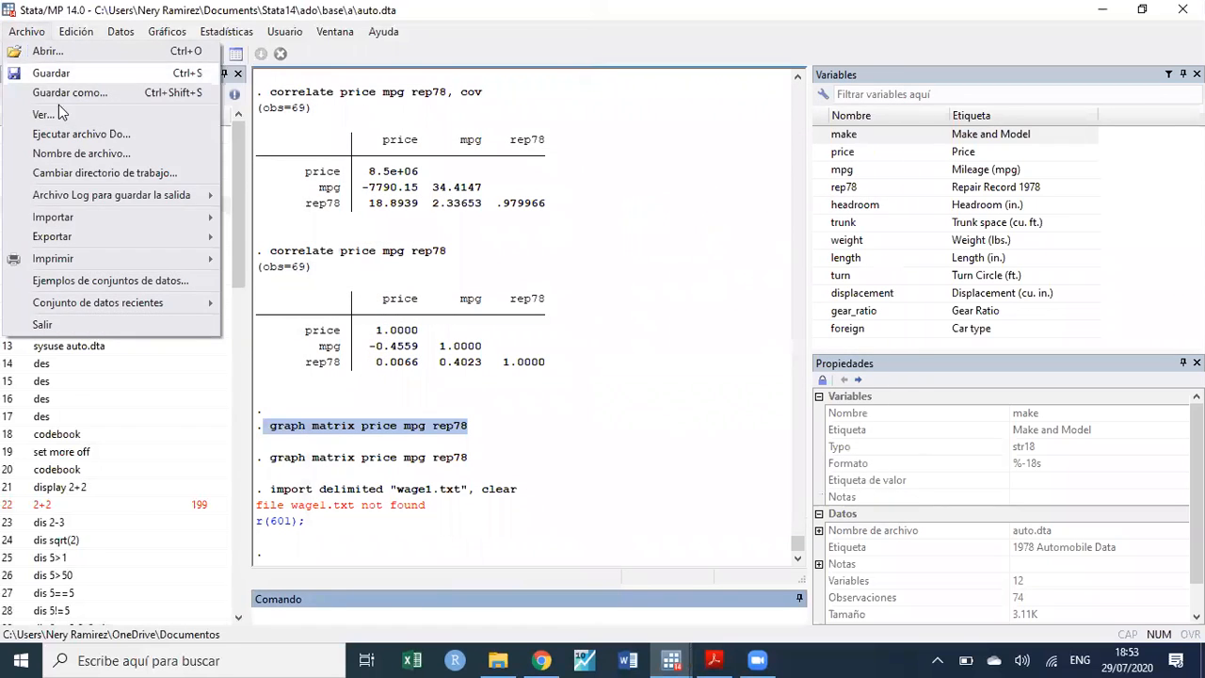
pyautogui.click(137, 174)
pyautogui.scroll(-1, 495, 358)
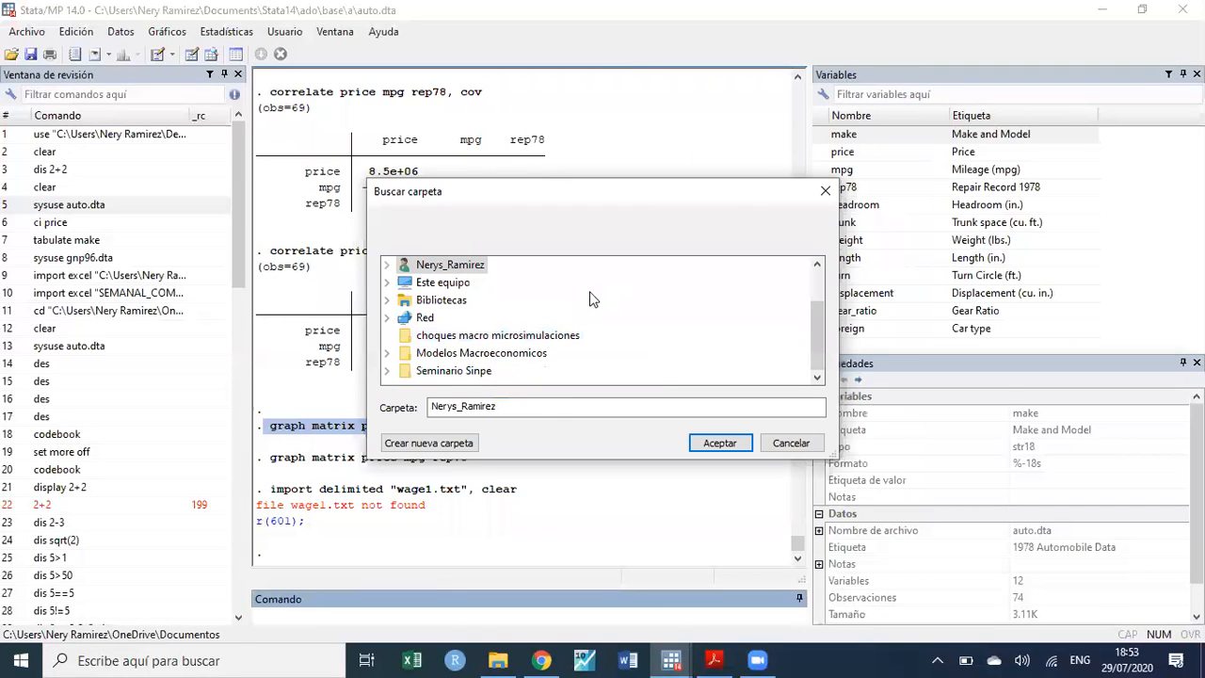
pyautogui.scroll(1, 452, 297)
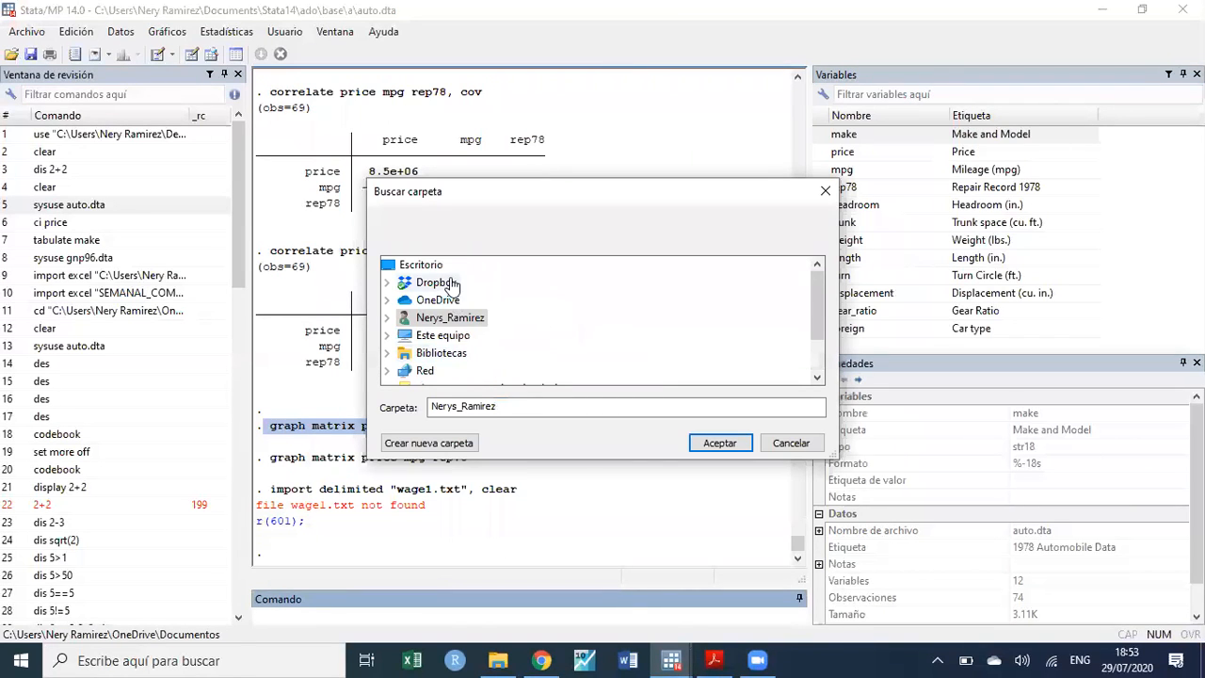
pyautogui.doubleClick(450, 284)
pyautogui.scroll(-2, 499, 310)
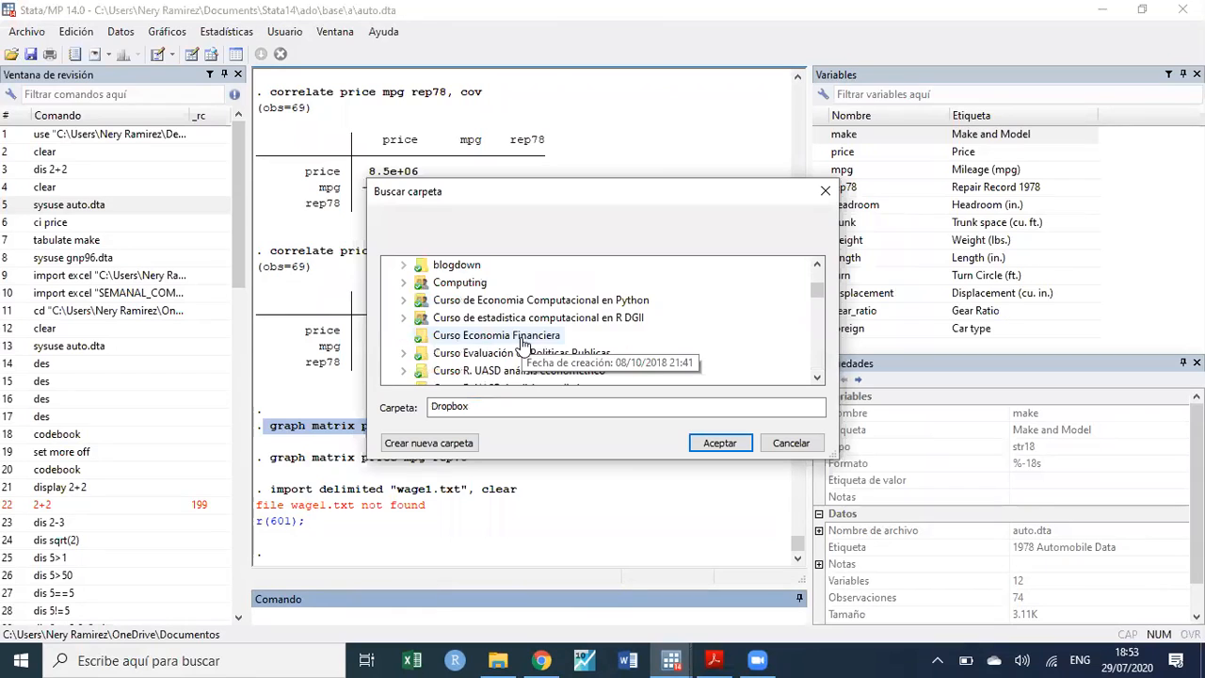
pyautogui.scroll(-1, 523, 344)
pyautogui.scroll(-1, 521, 341)
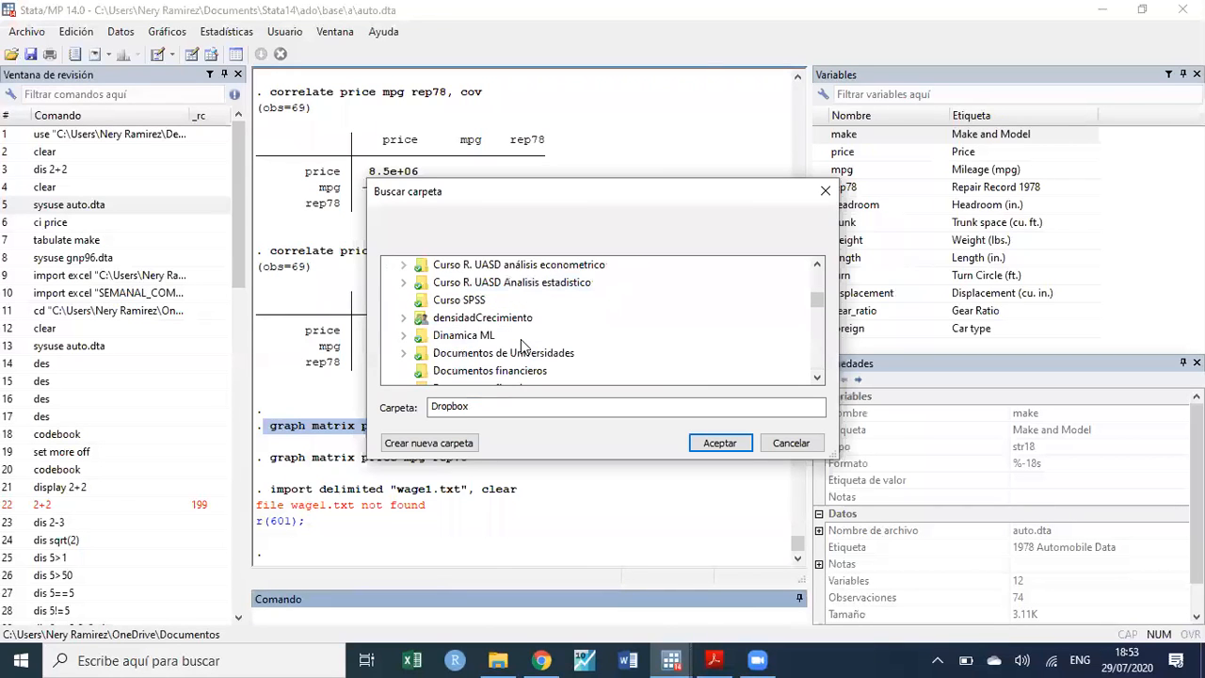
pyautogui.scroll(-2, 521, 344)
pyautogui.scroll(-1, 518, 320)
pyautogui.doubleClick(512, 285)
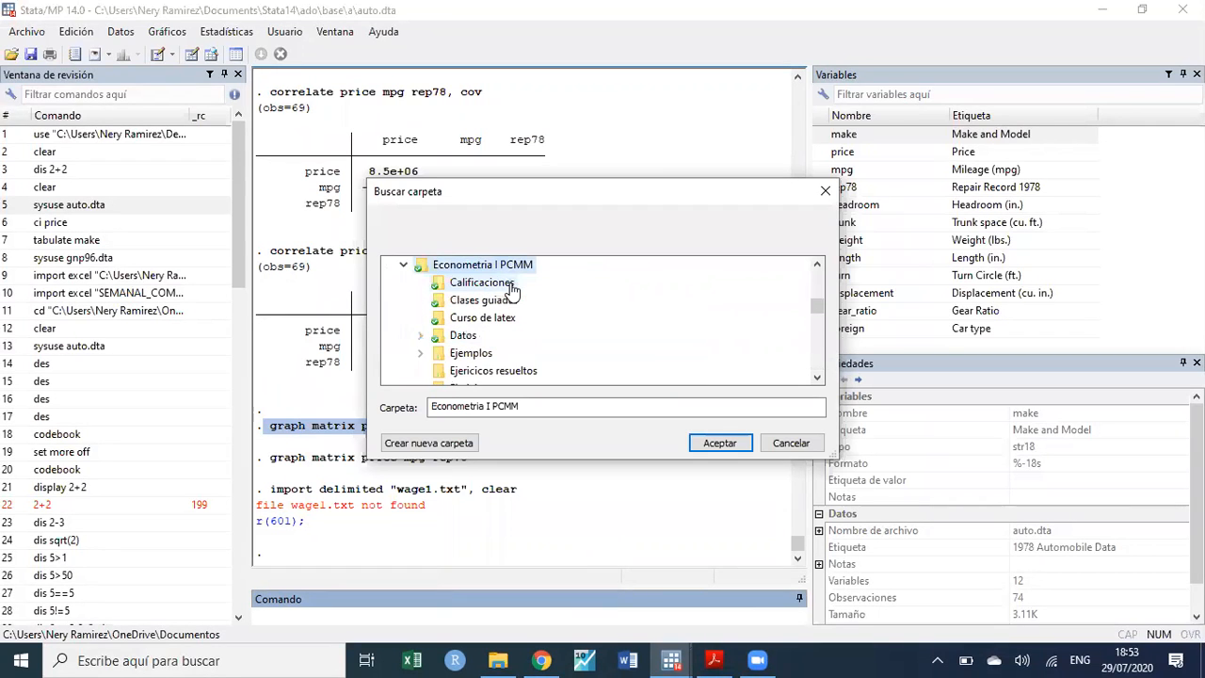
pyautogui.doubleClick(463, 335)
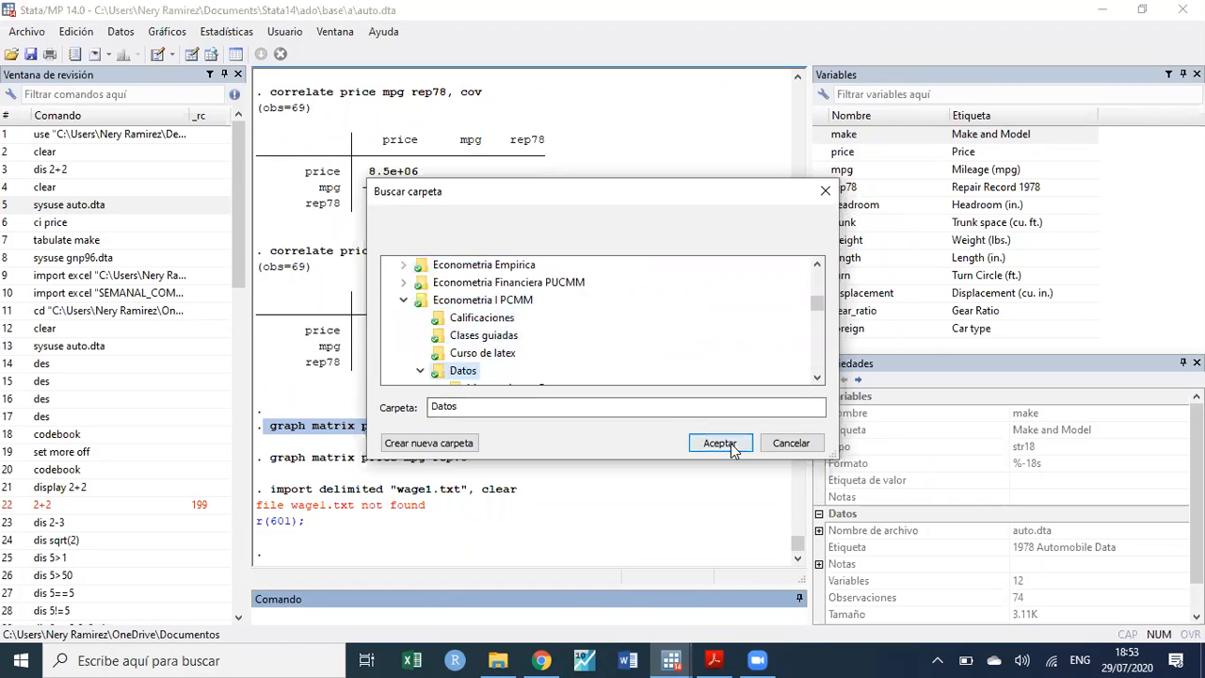
pyautogui.click(721, 443)
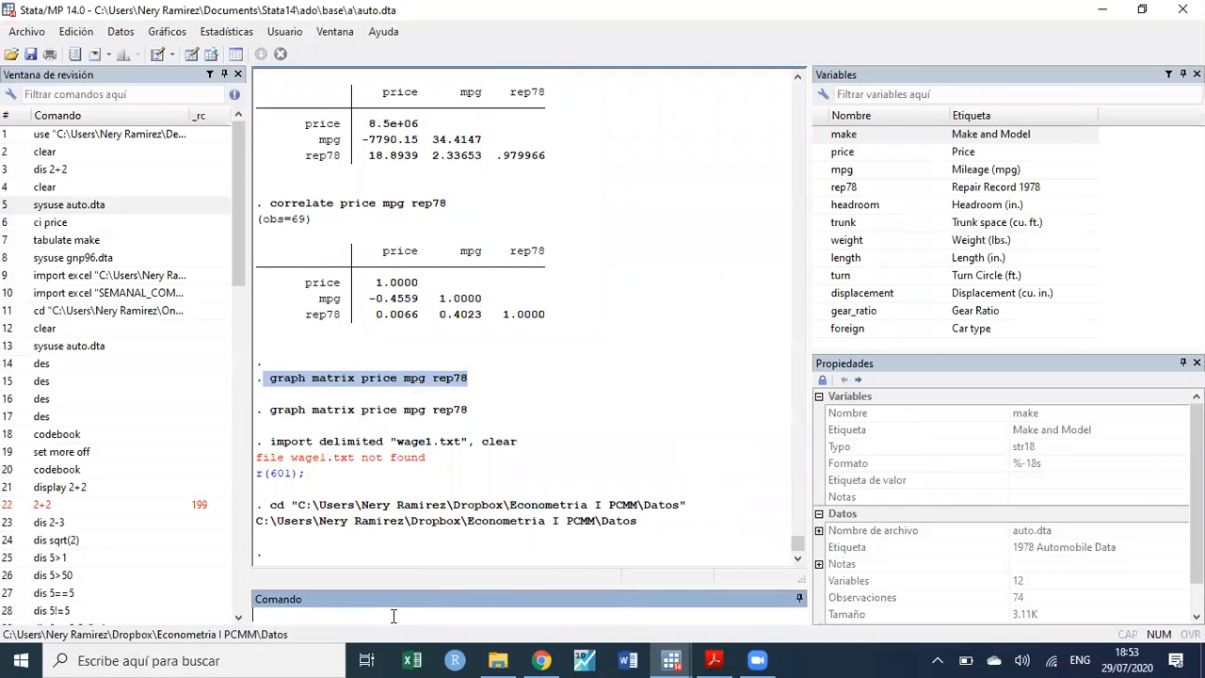
# - Recall and rerun the command import delimited "wage1.txt", clear
pyautogui.press('pageup')
pyautogui.press('pageup')
pyautogui.press('Return')
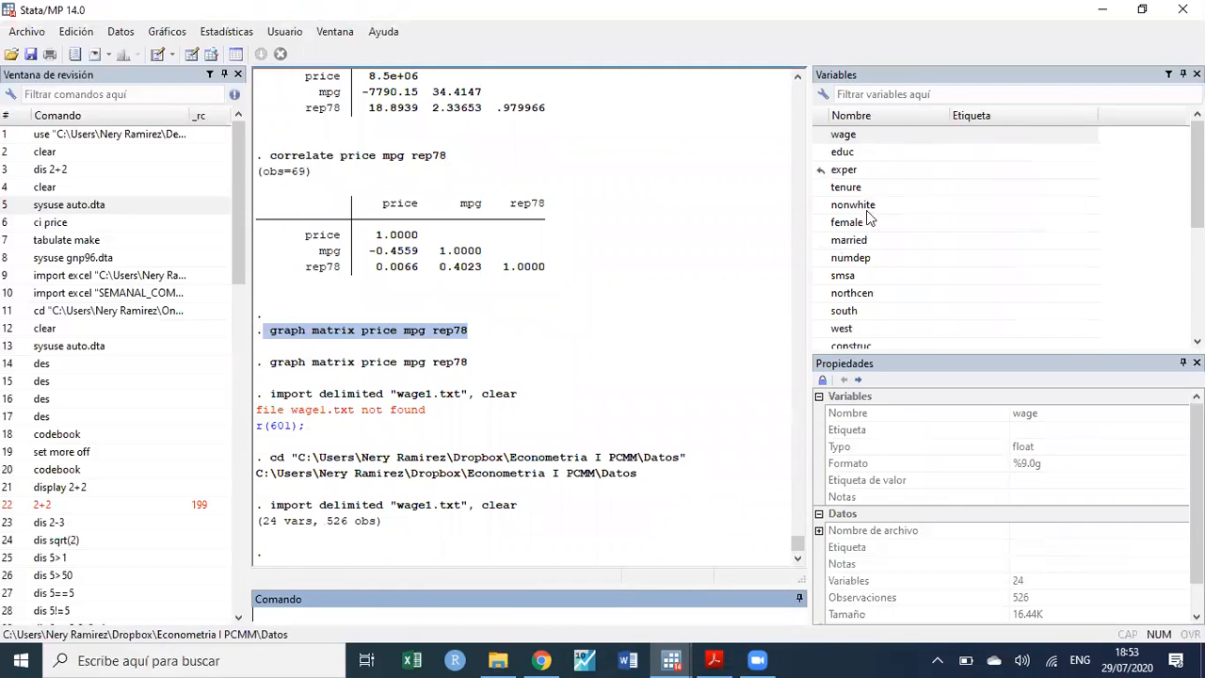
# - Copy tab female from the binary variables slide in the PDF and run it in Stata
pyautogui.hotkey('alt', 'Tab')
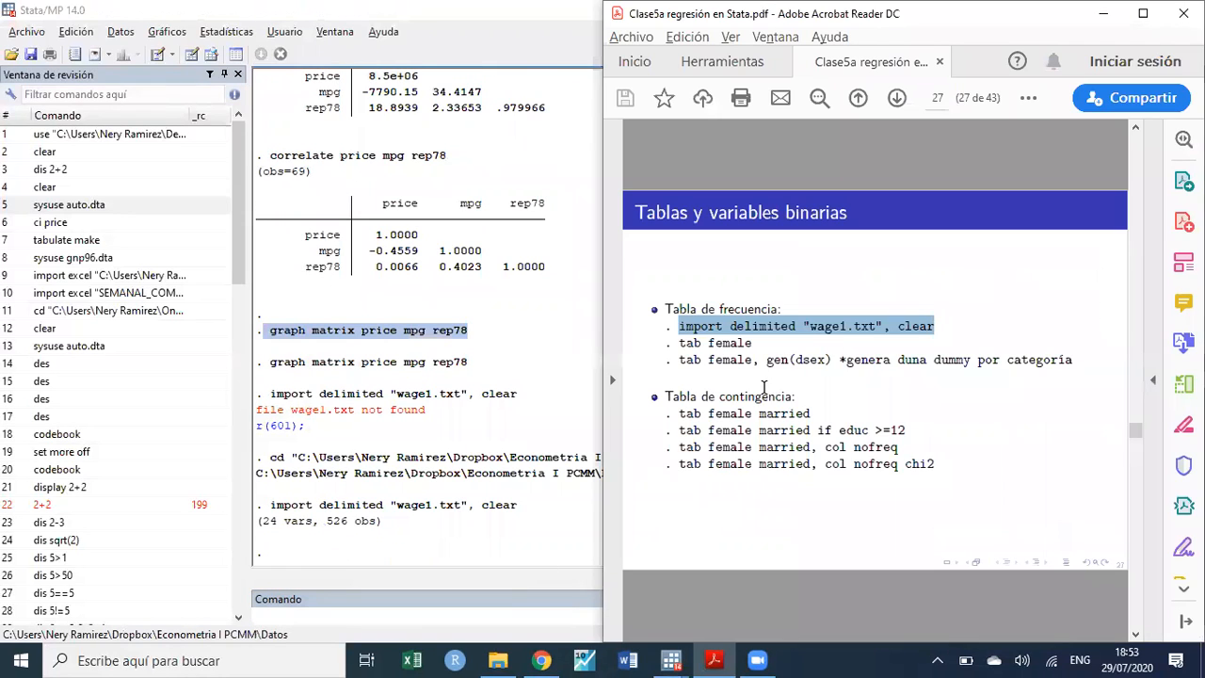
pyautogui.moveTo(677, 345); pyautogui.dragTo(752, 344)
pyautogui.hotkey('ctrl', 'c')
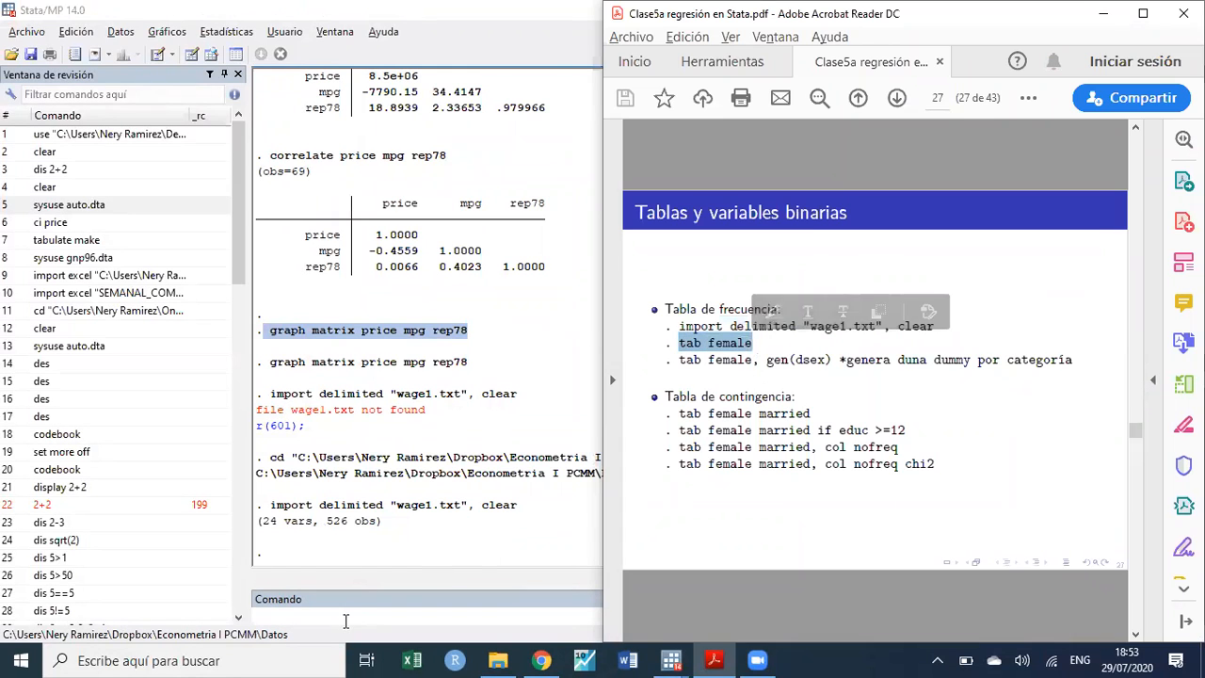
pyautogui.click(346, 622)
pyautogui.hotkey('ctrl', 'v')
pyautogui.press('Return')
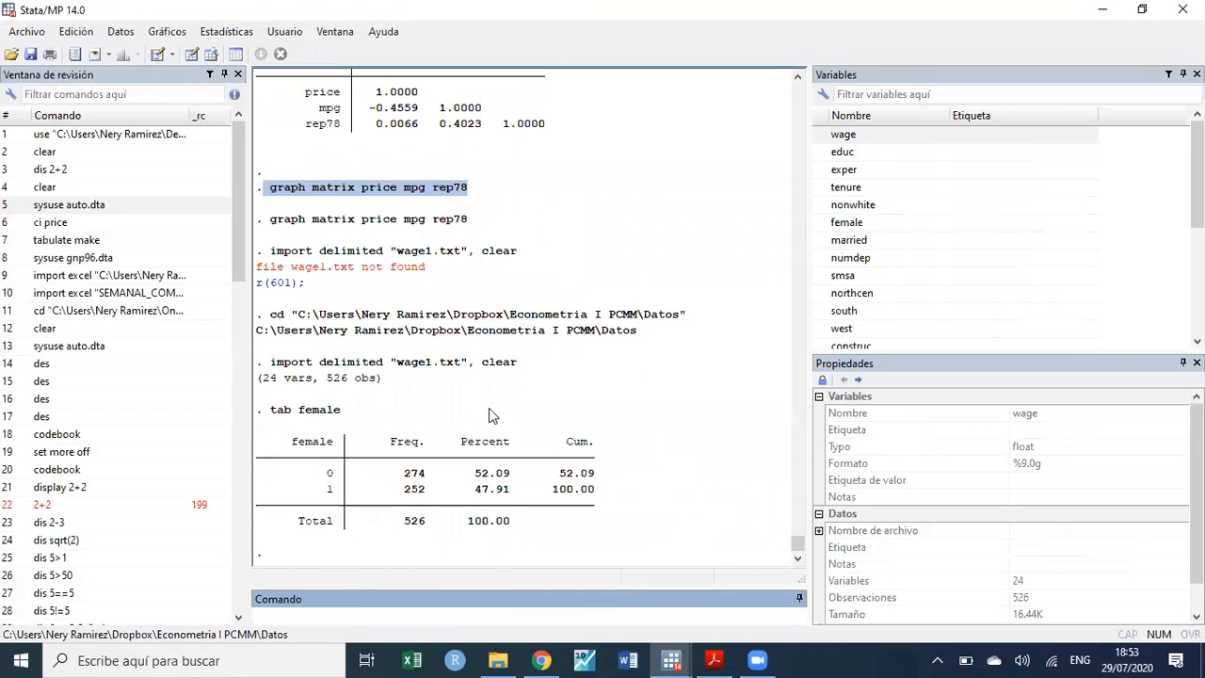
# - Copy tab female, gen(dsex) from the PDF slide, run it in Stata and check the generated dummies in the variable list
pyautogui.hotkey('alt', 'Tab')
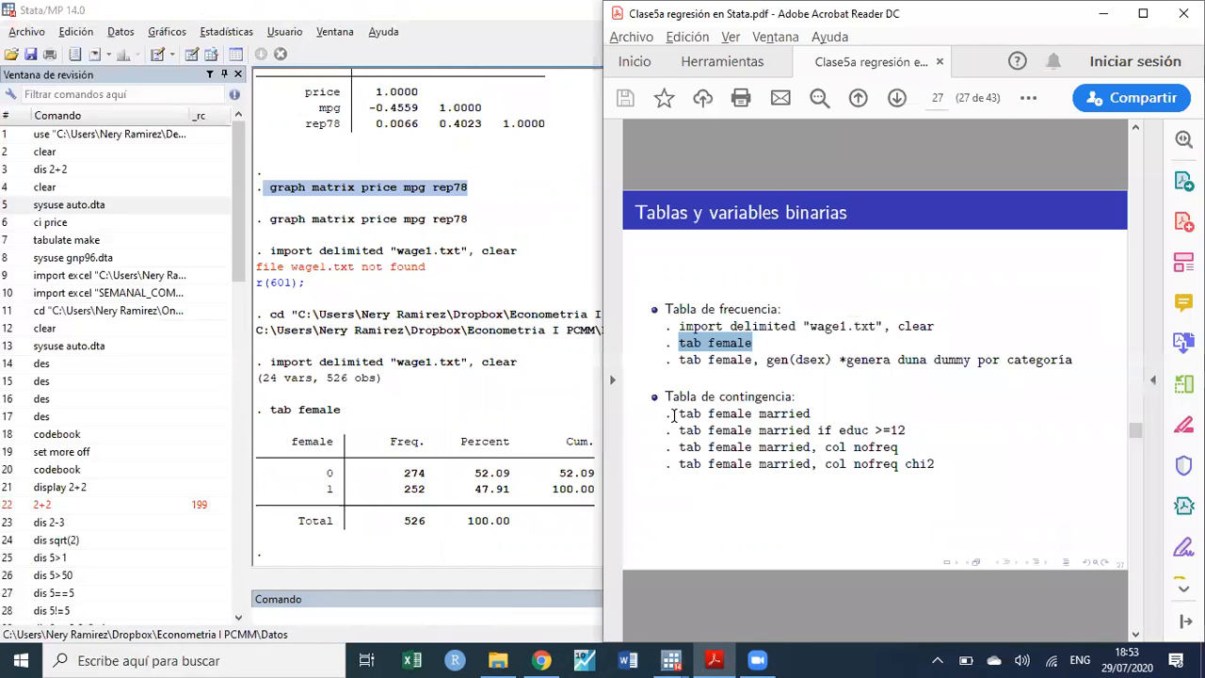
pyautogui.click(676, 360)
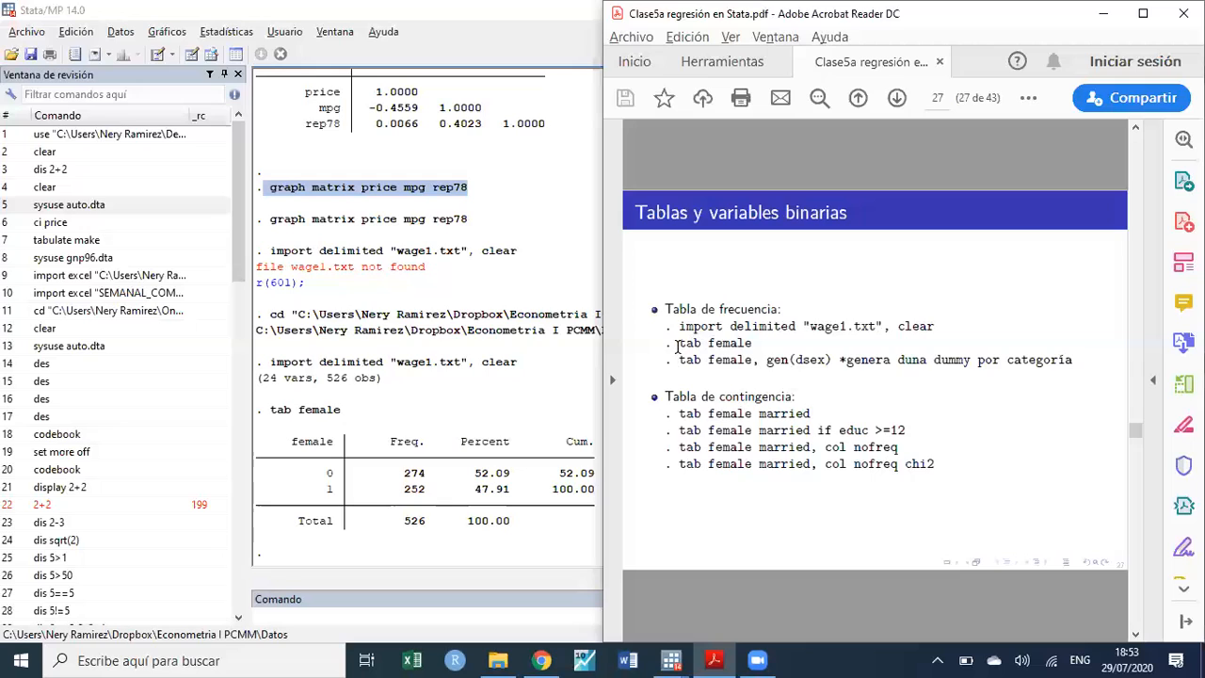
pyautogui.moveTo(678, 364); pyautogui.dragTo(833, 365)
pyautogui.hotkey('ctrl', 'c')
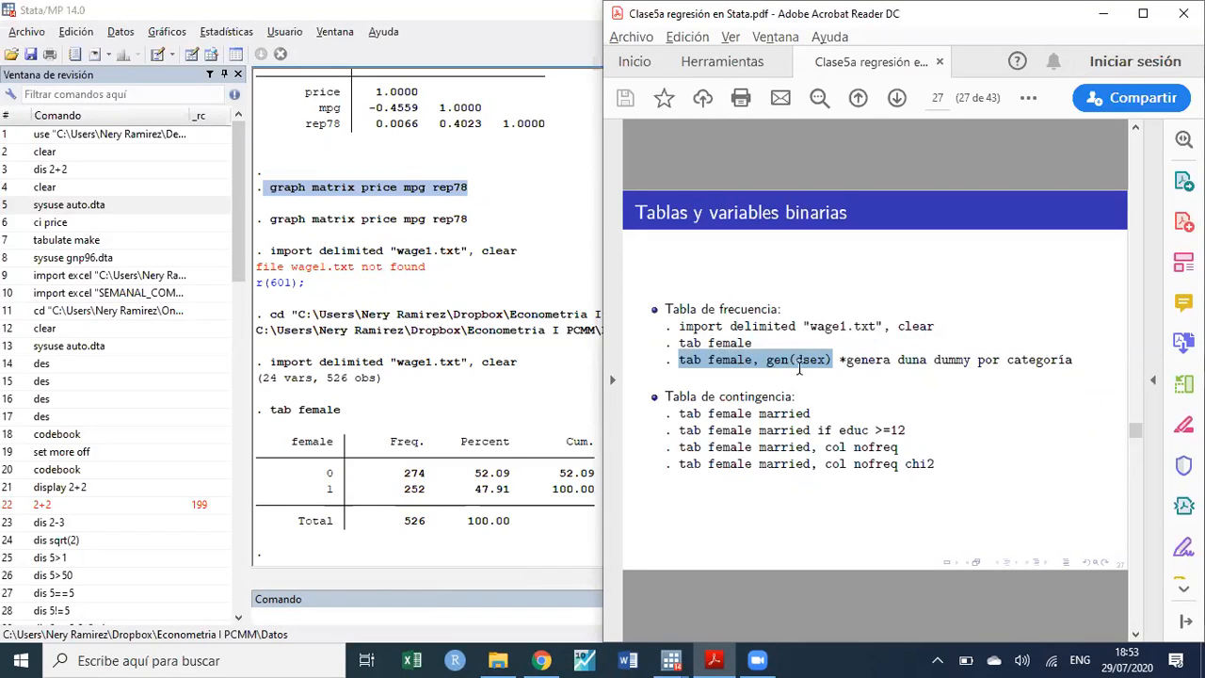
pyautogui.click(382, 614)
pyautogui.hotkey('ctrl', 'v')
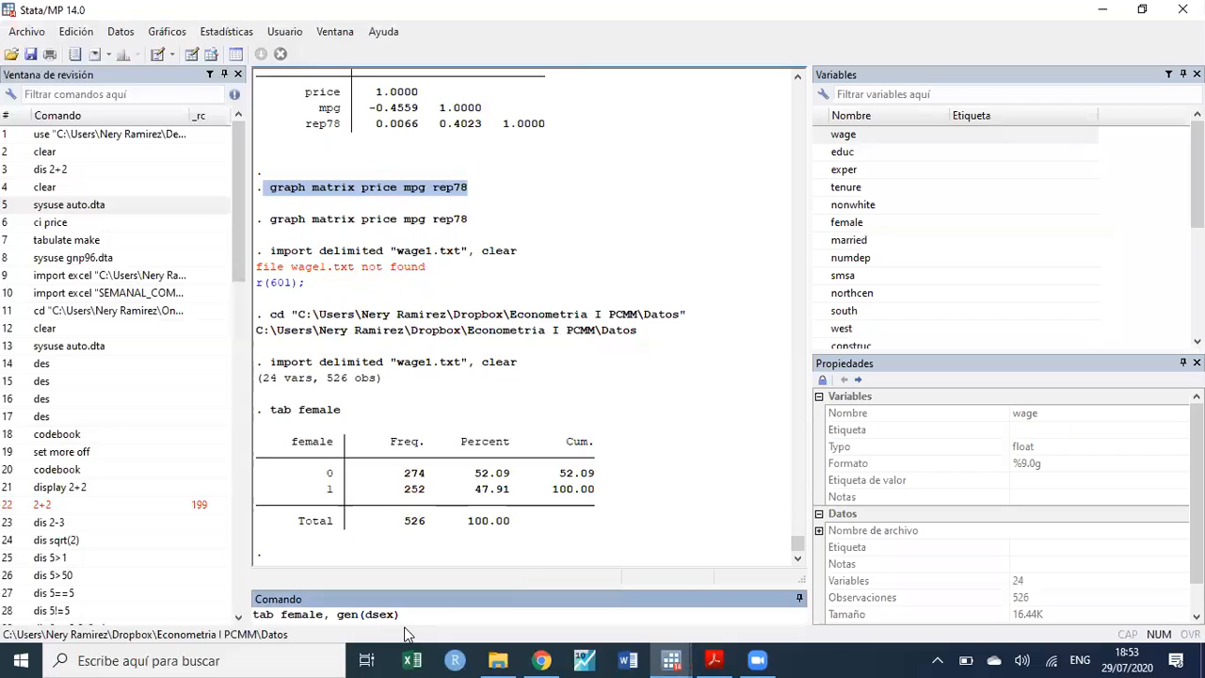
pyautogui.moveTo(1198, 179); pyautogui.dragTo(1198, 286)
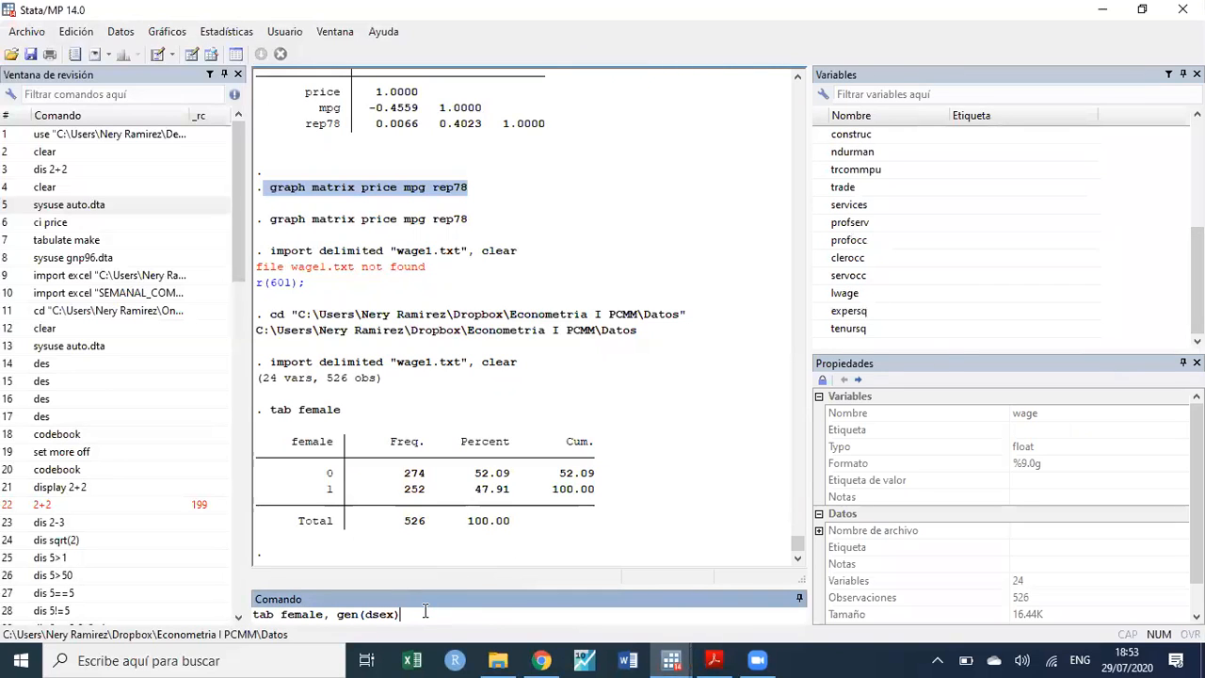
pyautogui.press('Return')
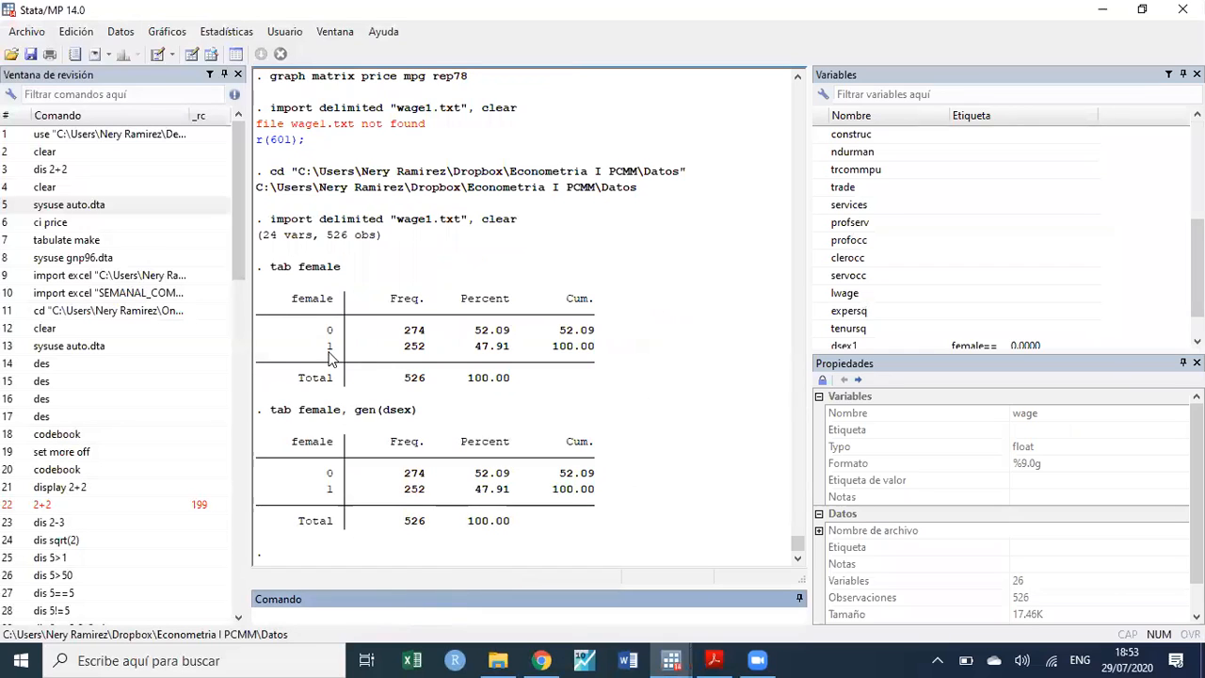
pyautogui.scroll(-1, 1150, 300)
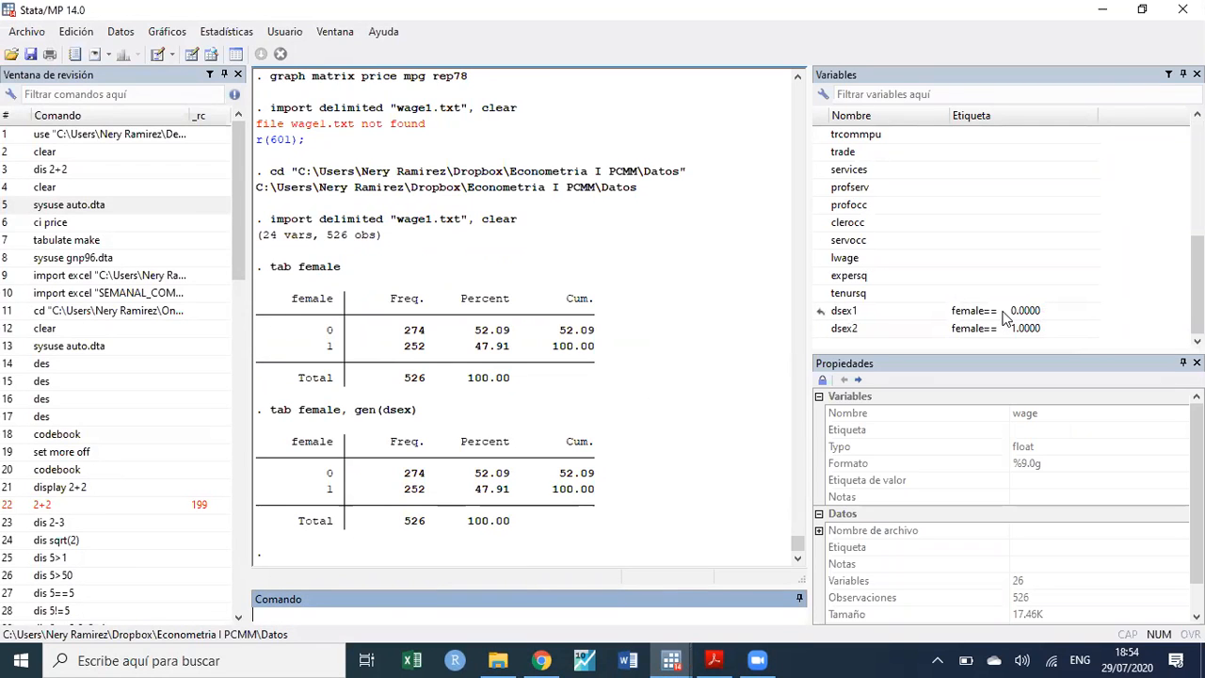
# - Copy the contingency table command tab female married if educ >=12 from the PDF and run it in Stata
pyautogui.hotkey('alt', 'Tab')
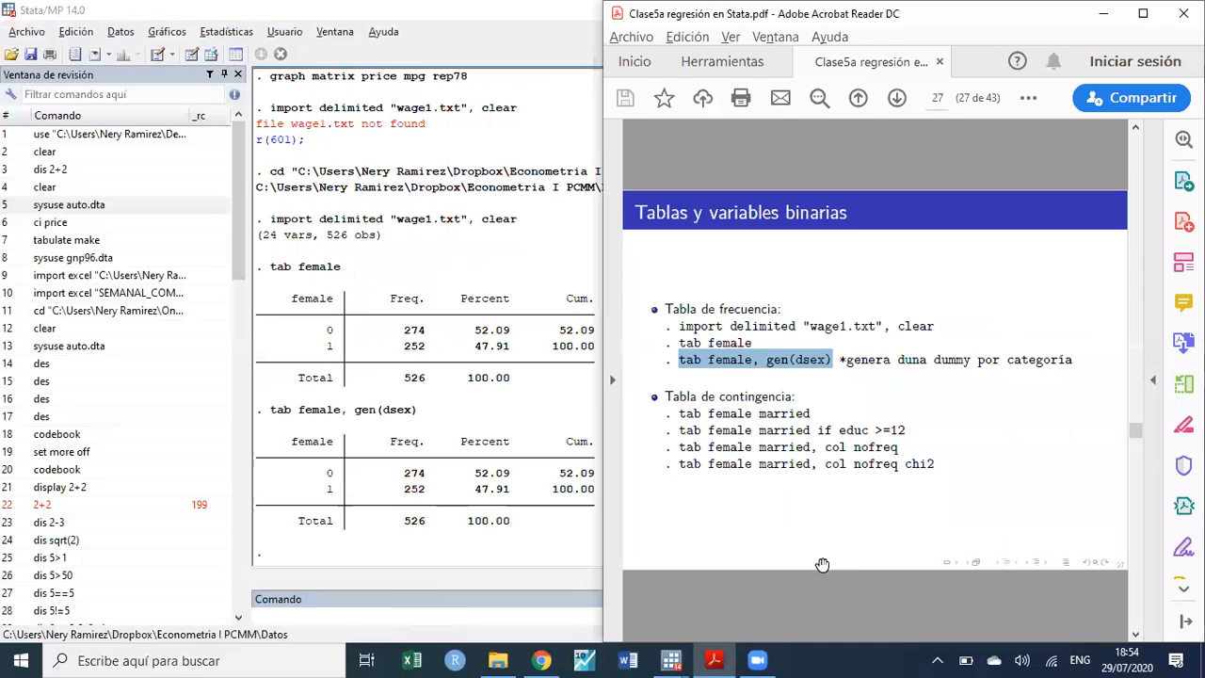
pyautogui.moveTo(769, 573)
pyautogui.moveTo(904, 431); pyautogui.dragTo(676, 433)
pyautogui.hotkey('ctrl', 'c')
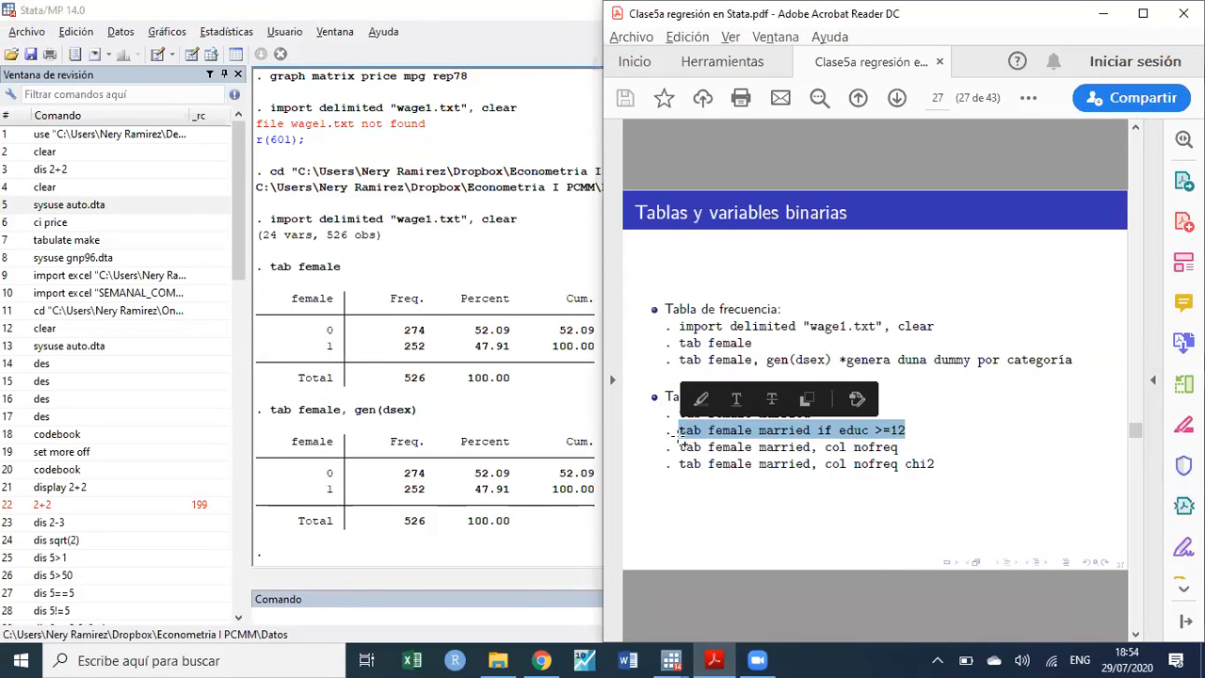
pyautogui.click(396, 619)
pyautogui.hotkey('ctrl', 'v')
pyautogui.press('Return')
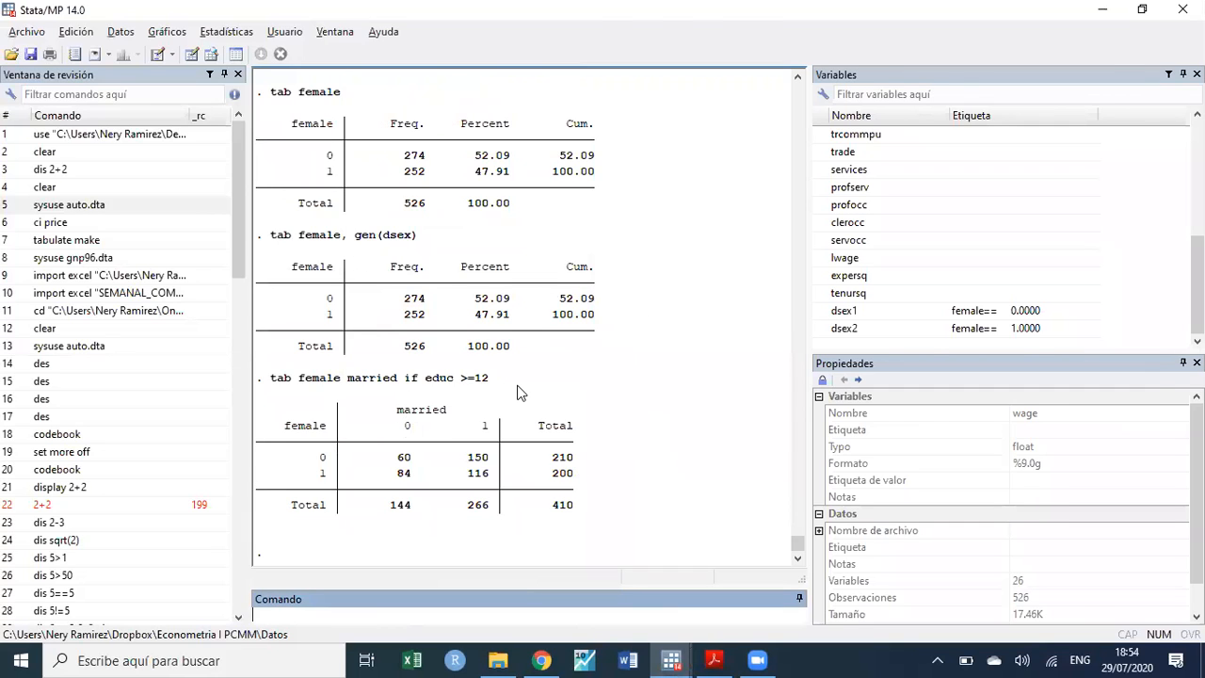
# - Copy tab female married, col nofreq chi2 from the PDF slide and run it in Stata
pyautogui.hotkey('alt', 'Tab')
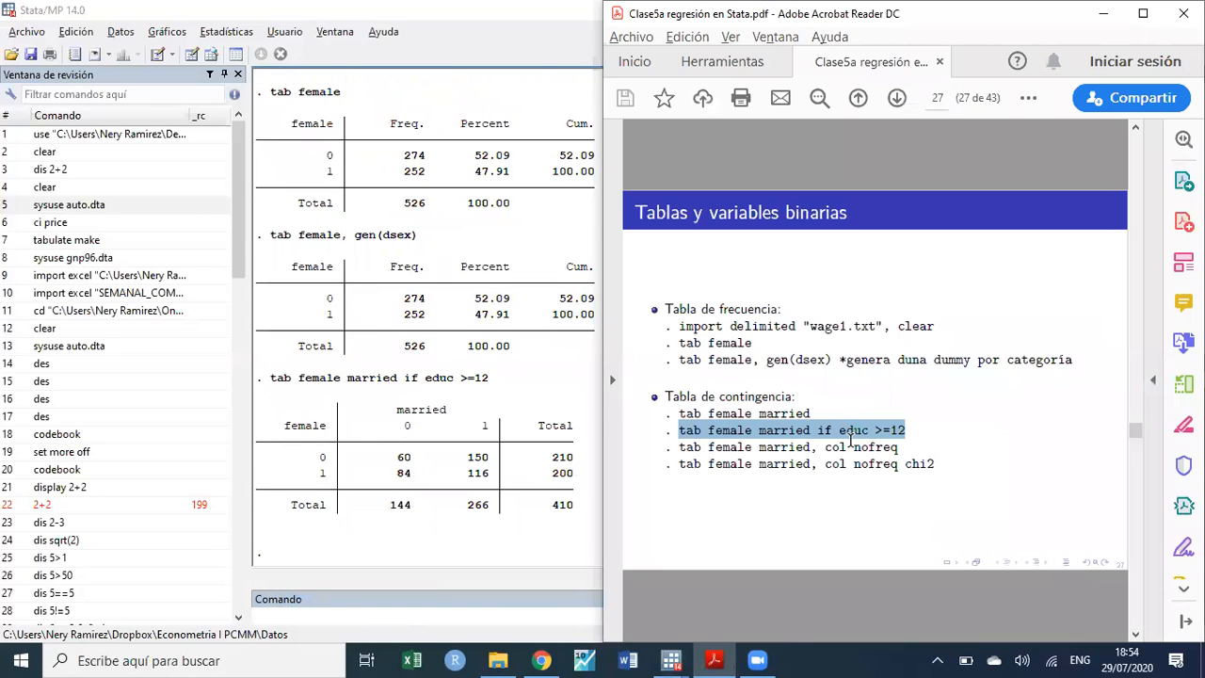
pyautogui.moveTo(936, 463); pyautogui.dragTo(663, 475)
pyautogui.hotkey('ctrl', 'c')
pyautogui.click(374, 623)
pyautogui.hotkey('ctrl', 'v')
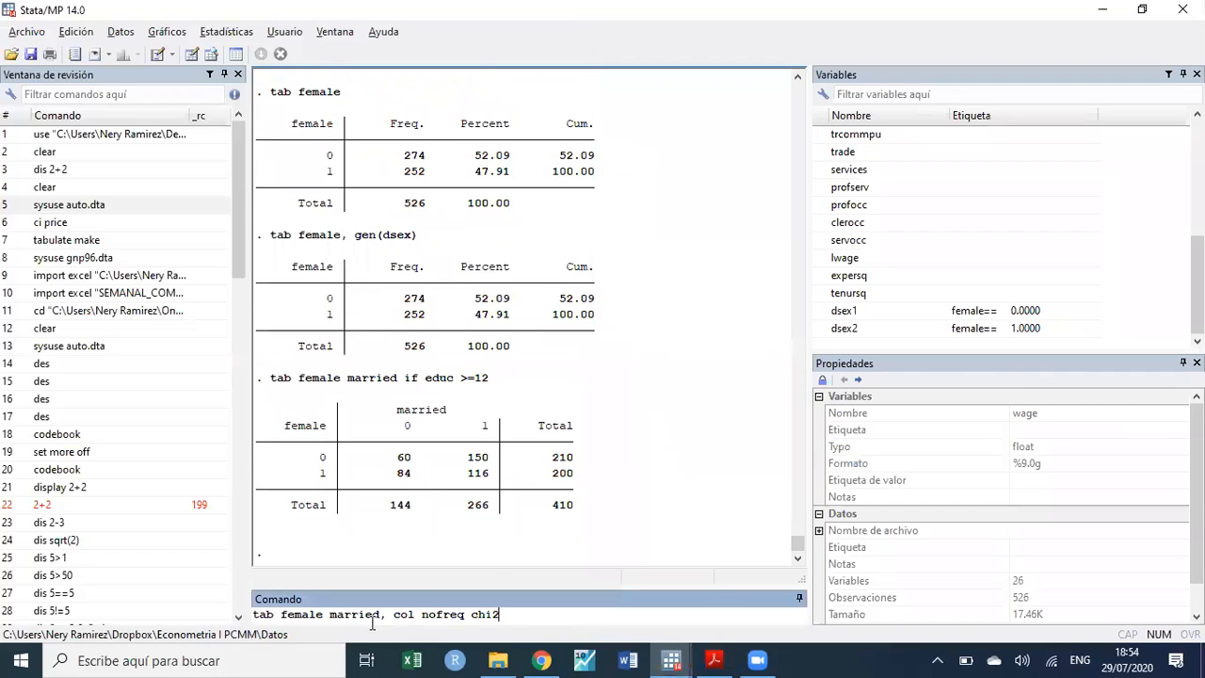
pyautogui.press('Return')
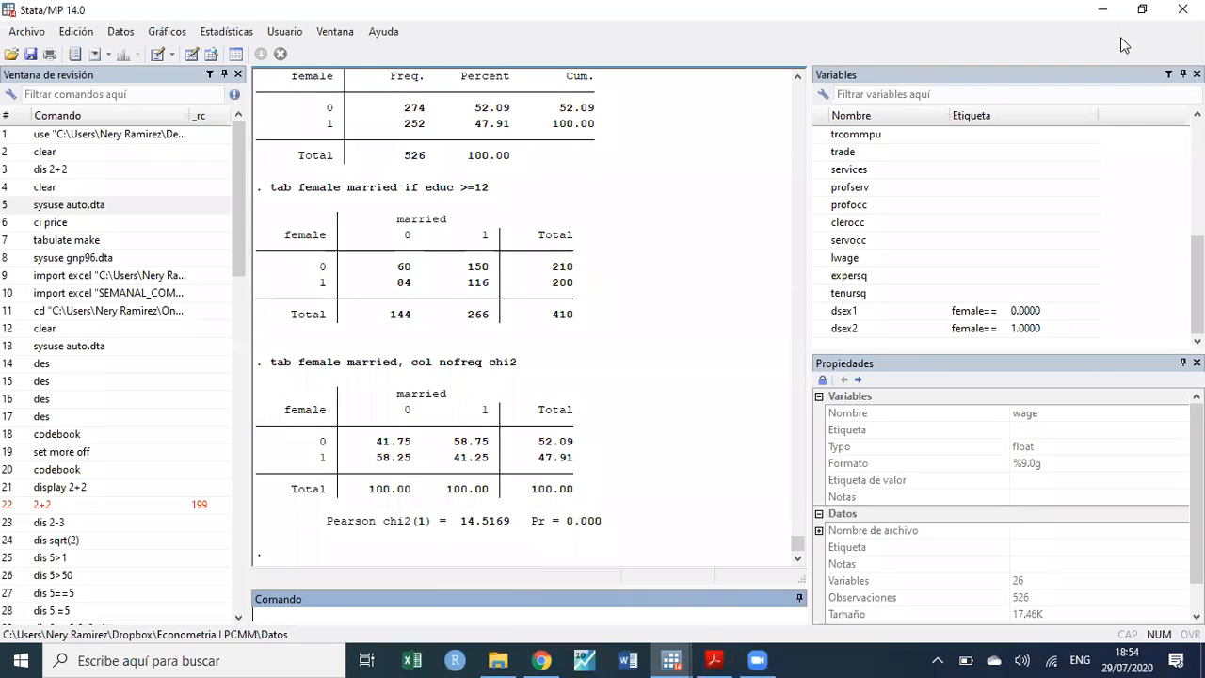
# - Minimize Stata and advance the PDF past the tabstat and special tables slides to the Estimación slide
pyautogui.click(1109, 13)
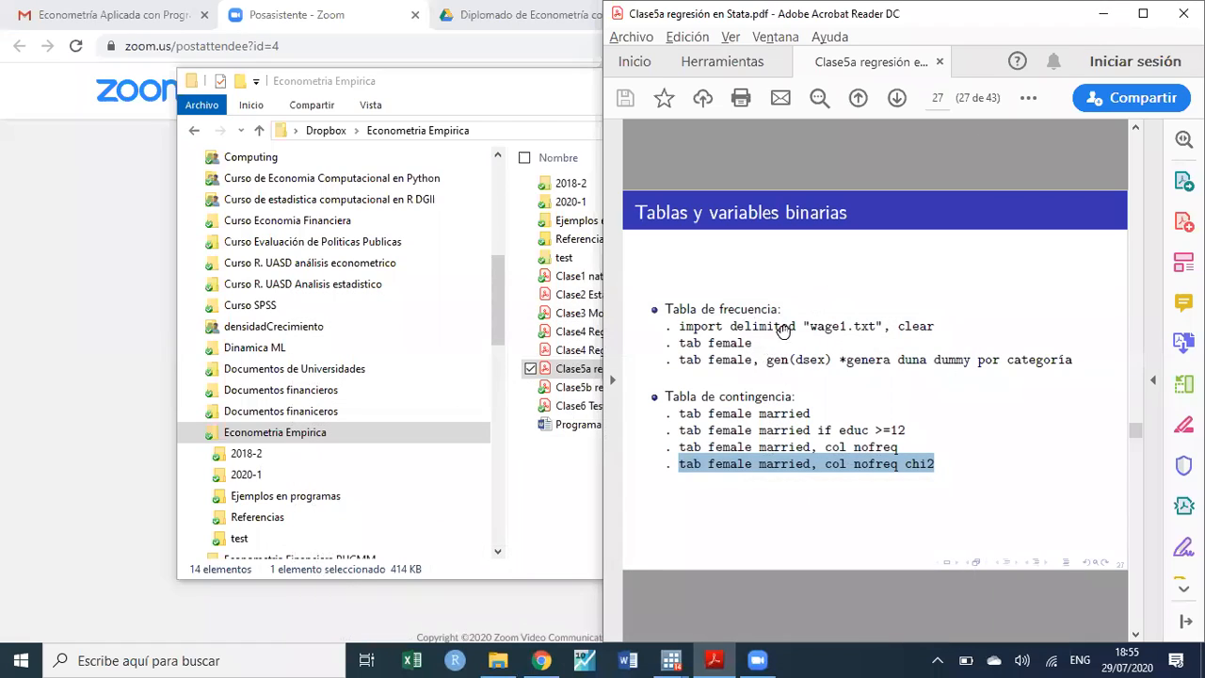
pyautogui.scroll(-2, 700, 452)
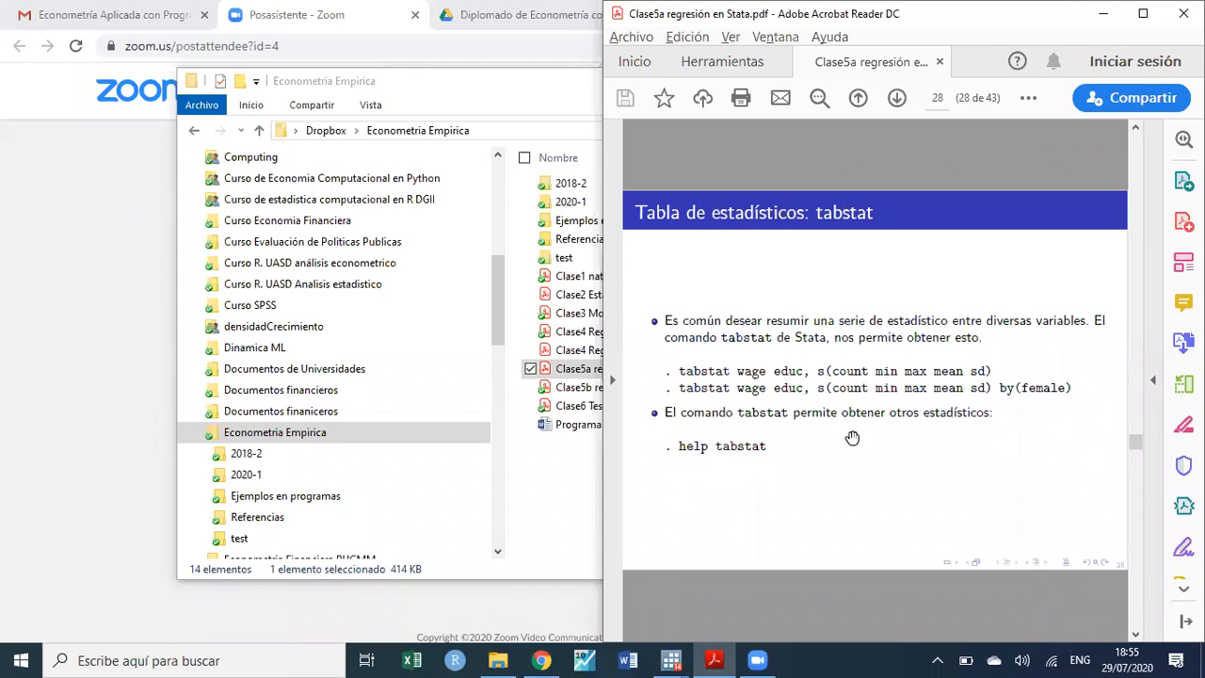
pyautogui.scroll(-4, 802, 403)
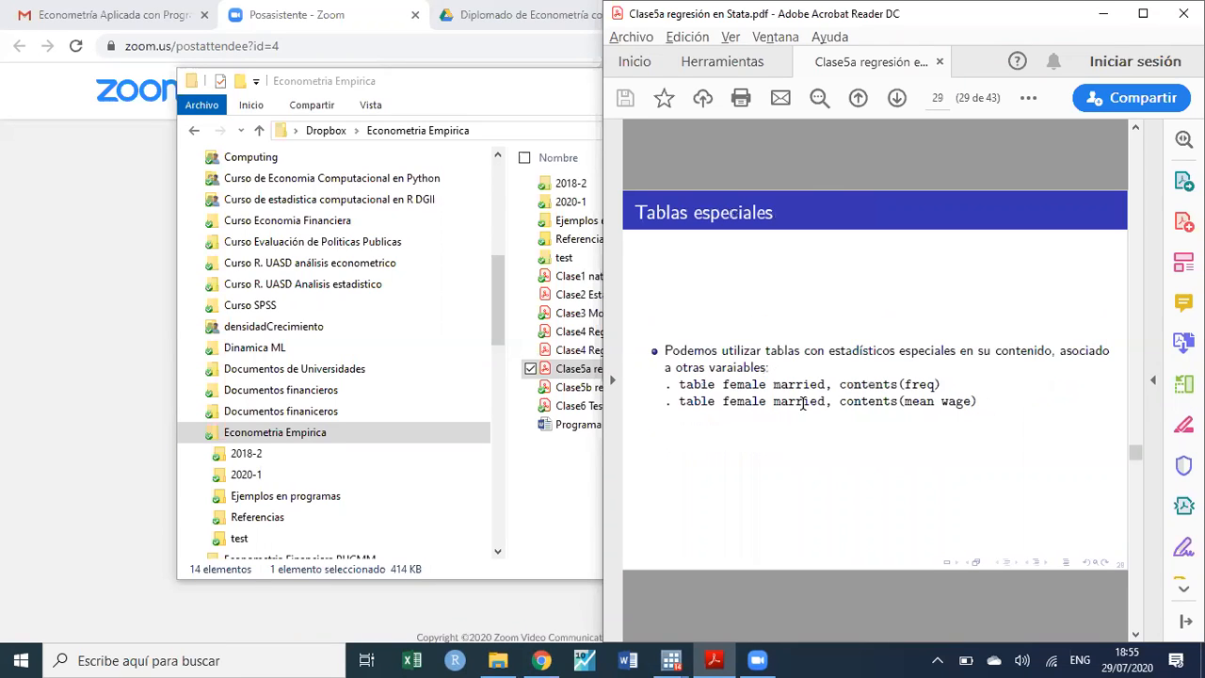
pyautogui.scroll(-2, 802, 403)
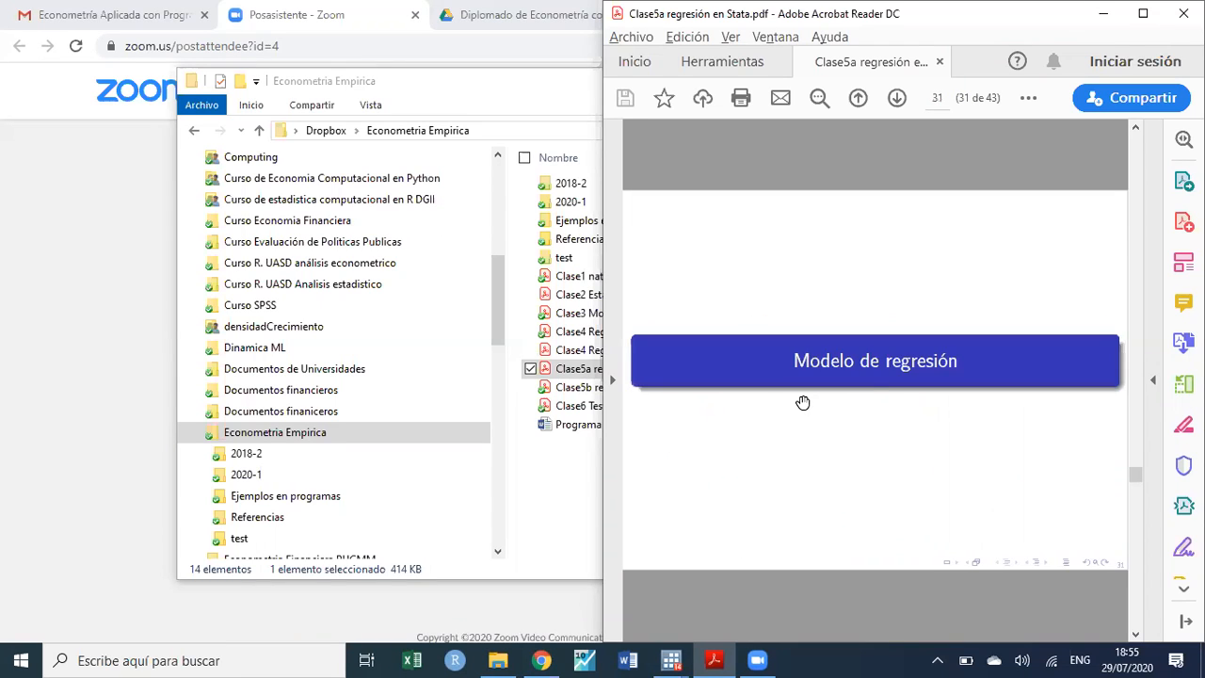
pyautogui.scroll(-2, 802, 403)
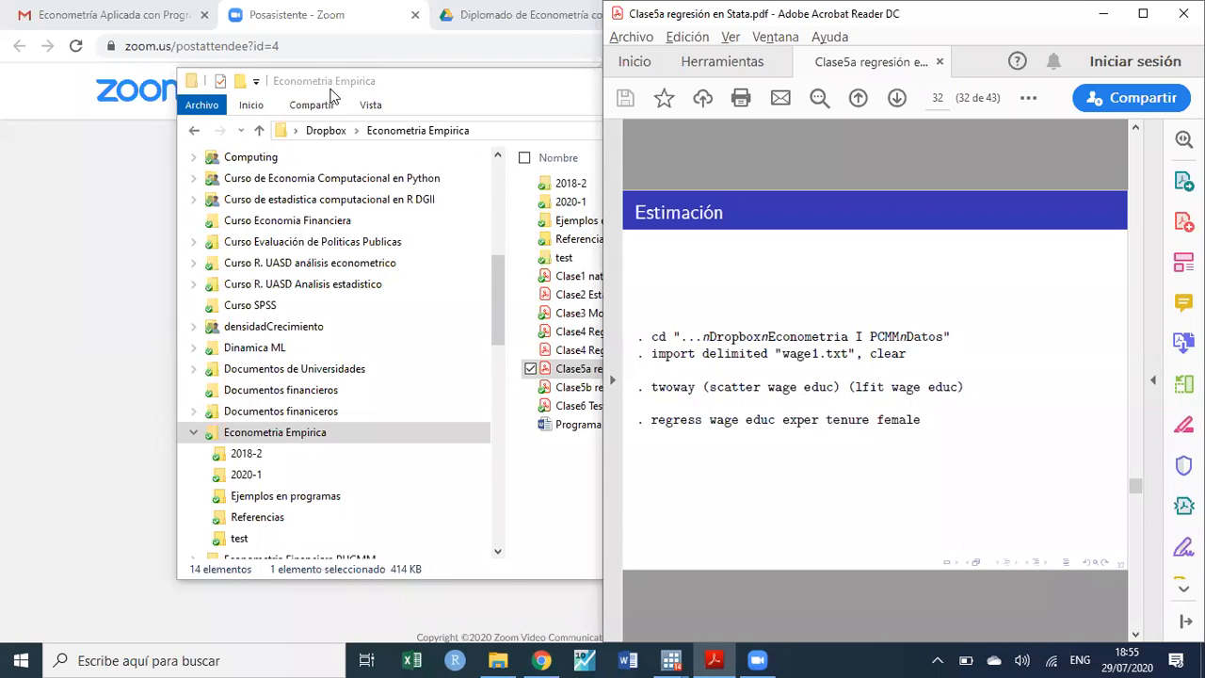
# - Minimize the Econometria Empirica folder window and bring Stata back side by side with the PDF
pyautogui.click(367, 89)
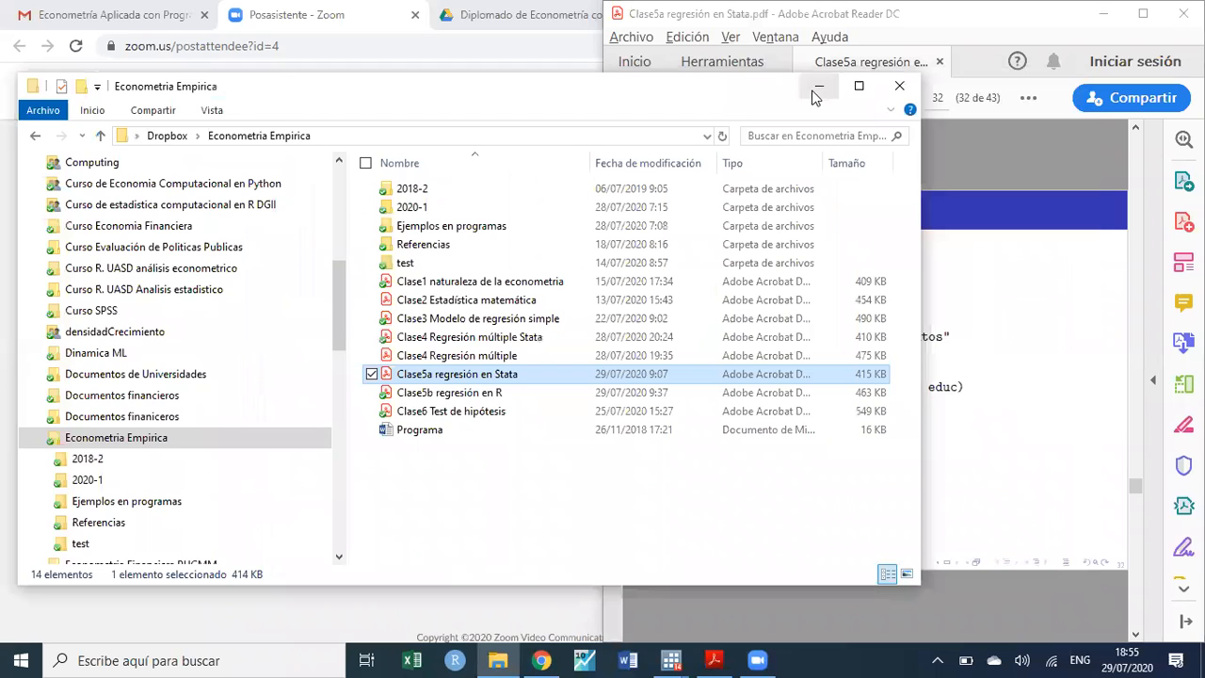
pyautogui.click(816, 83)
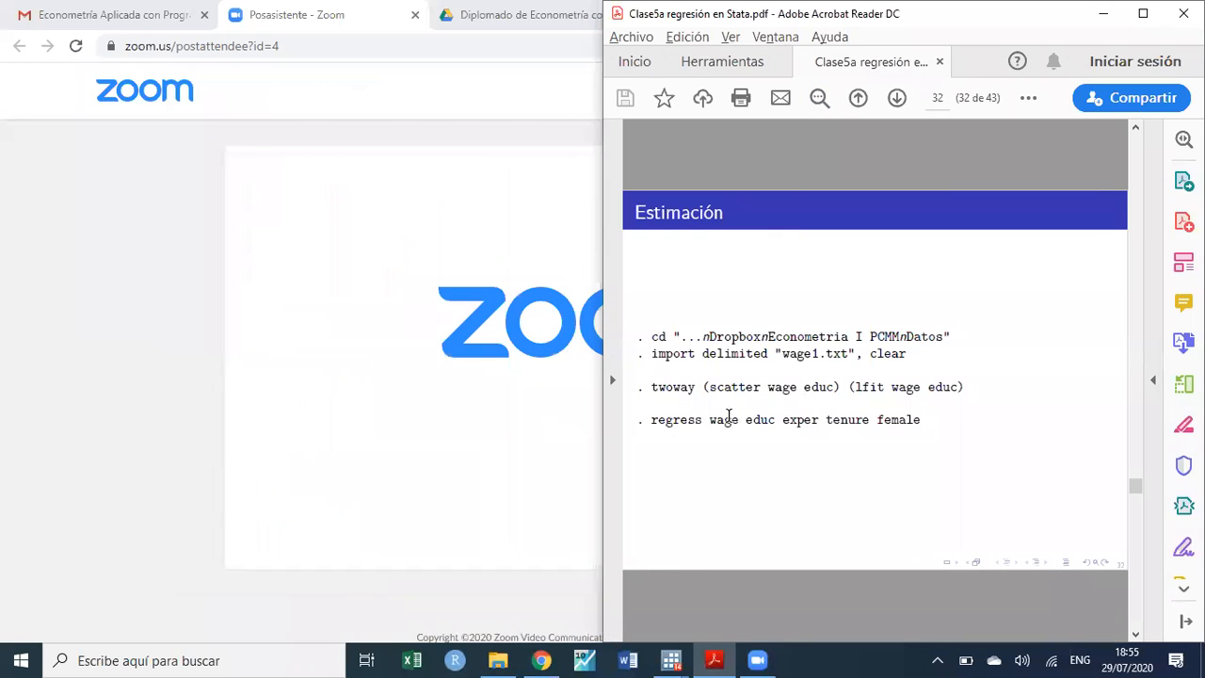
pyautogui.moveTo(671, 660)
pyautogui.click(580, 565)
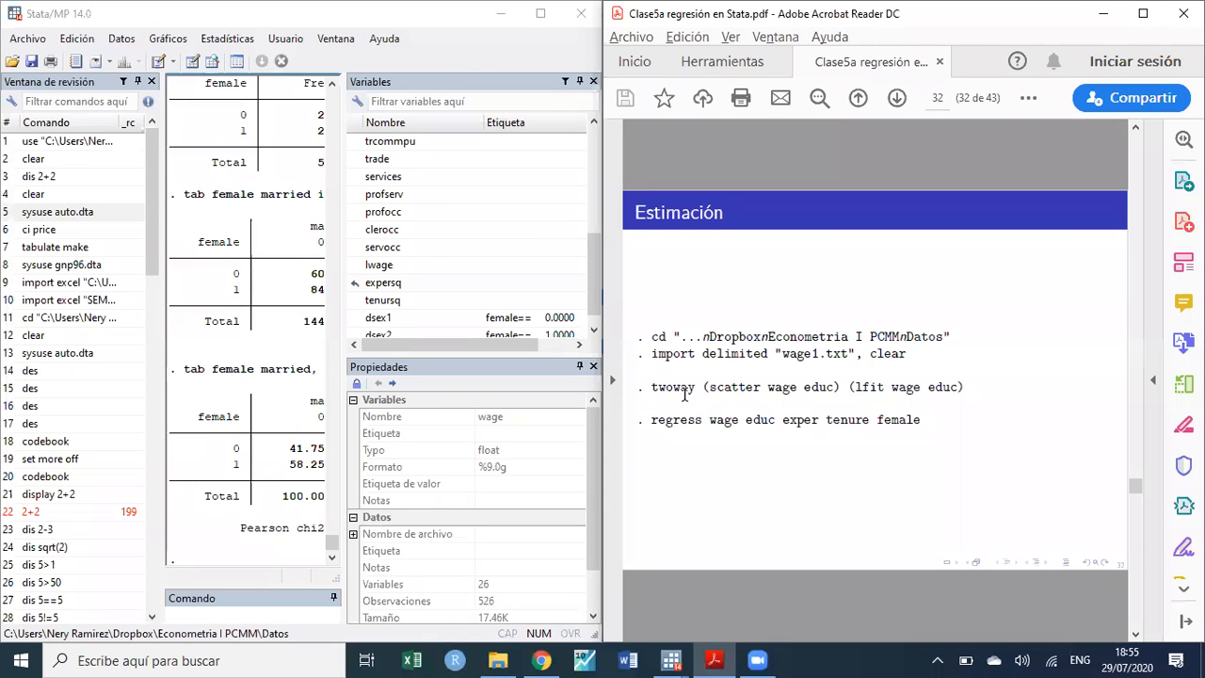
# - Copy twoway (scatter wage educ) (lfit wage educ) from the PDF, run it in Stata, and close the resulting graph
pyautogui.doubleClick(739, 388)
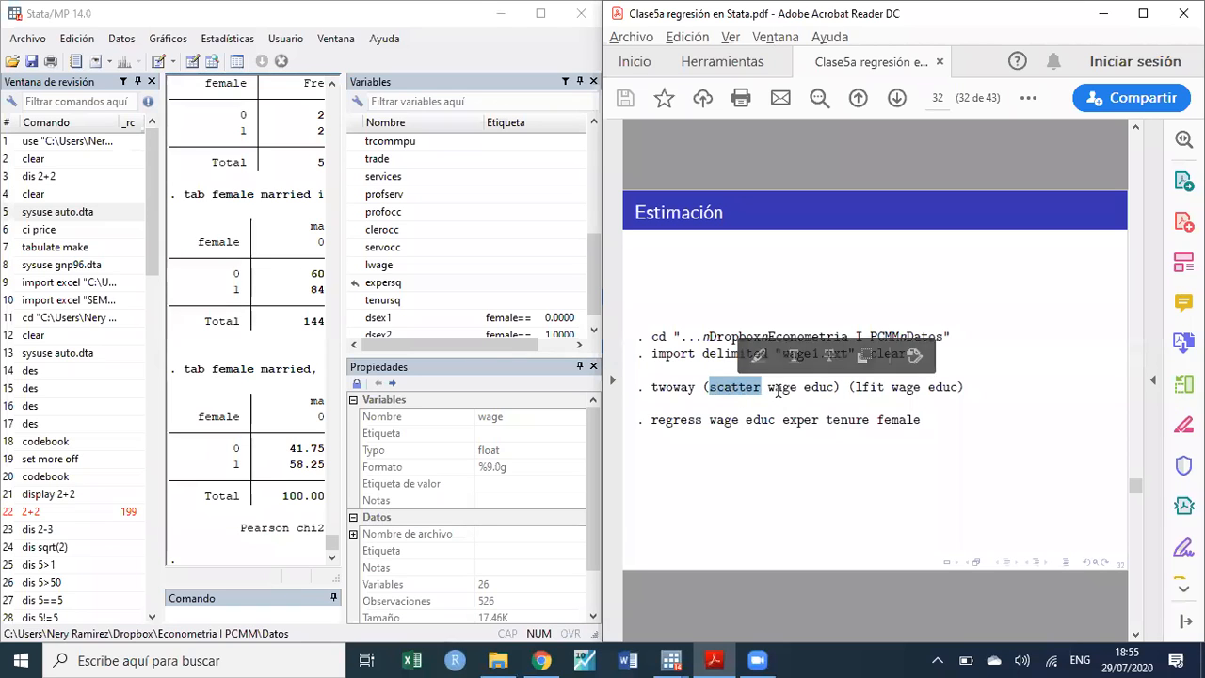
pyautogui.moveTo(769, 389); pyautogui.dragTo(835, 392)
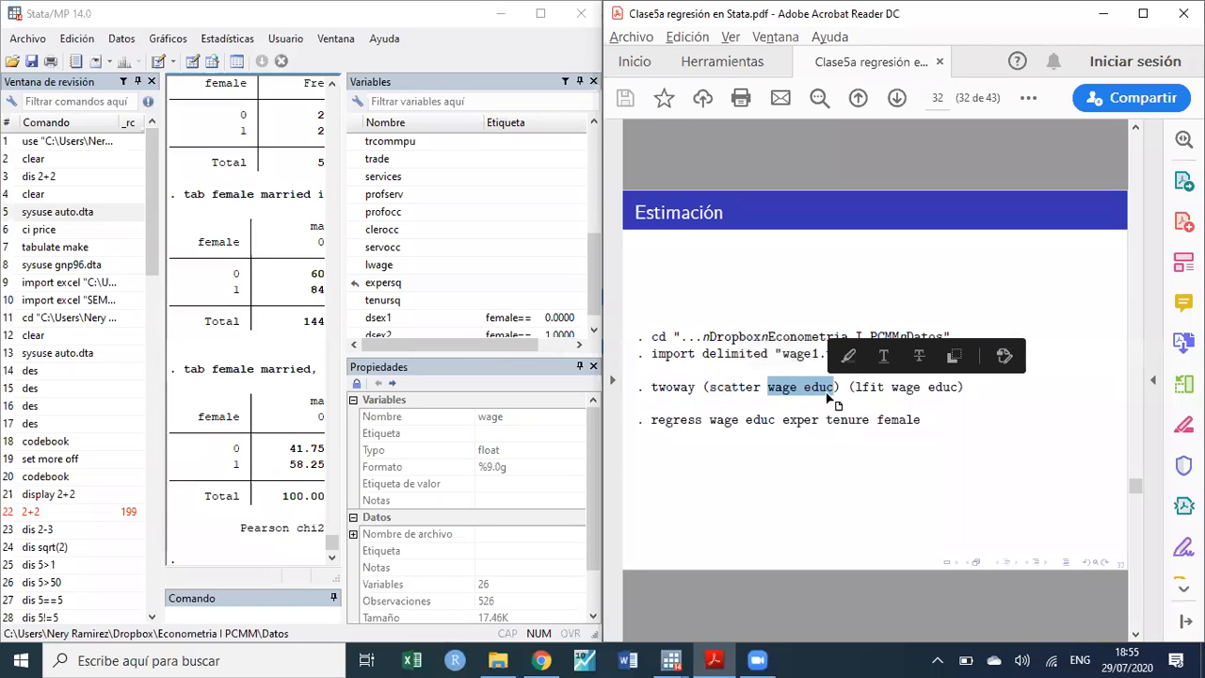
pyautogui.click(979, 396)
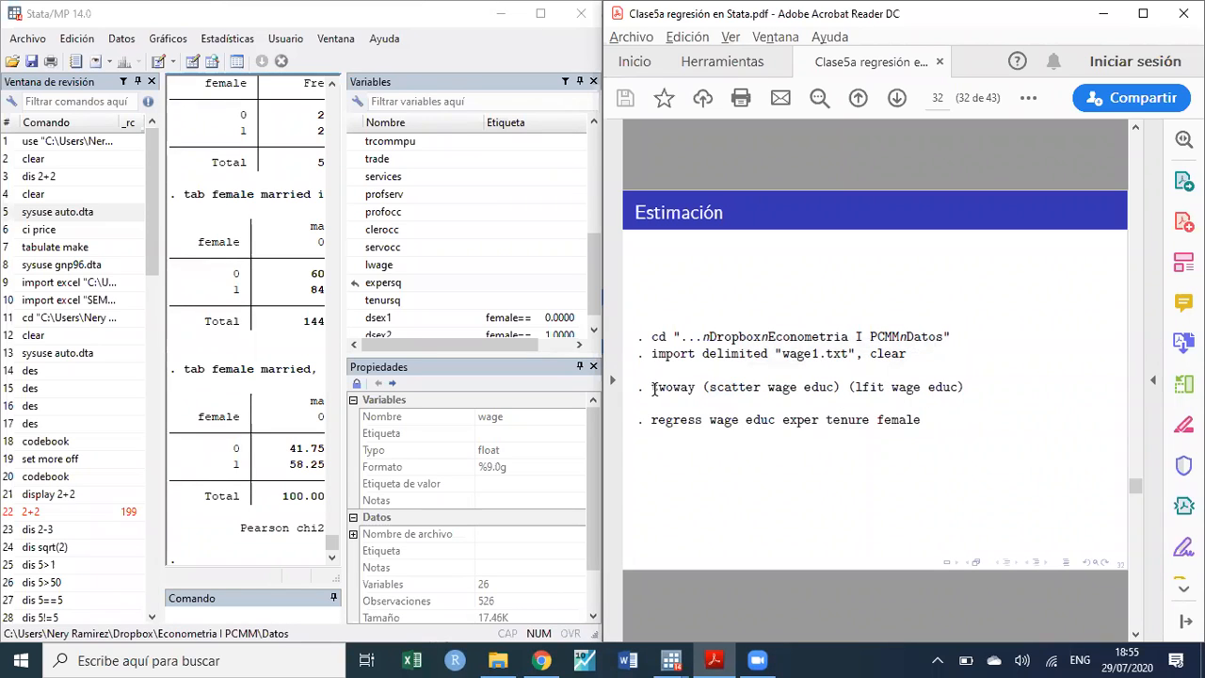
pyautogui.moveTo(650, 387); pyautogui.dragTo(979, 392)
pyautogui.hotkey('ctrl', 'c')
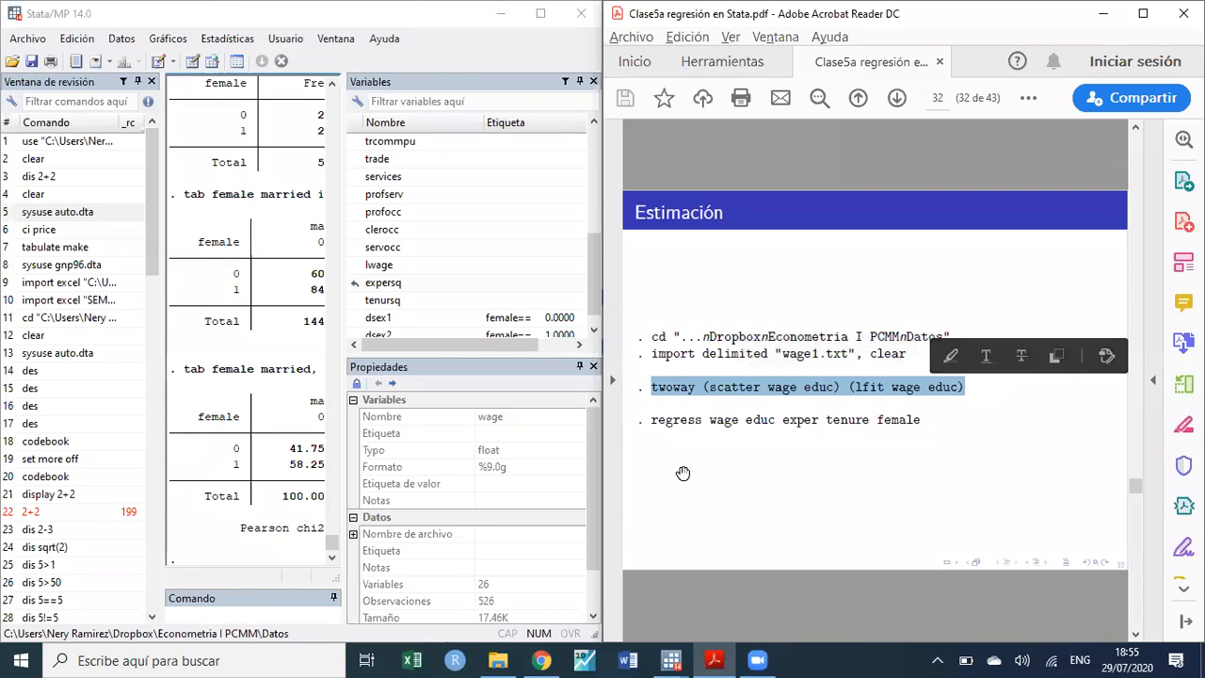
pyautogui.click(242, 603)
pyautogui.hotkey('ctrl', 'v')
pyautogui.press('Return')
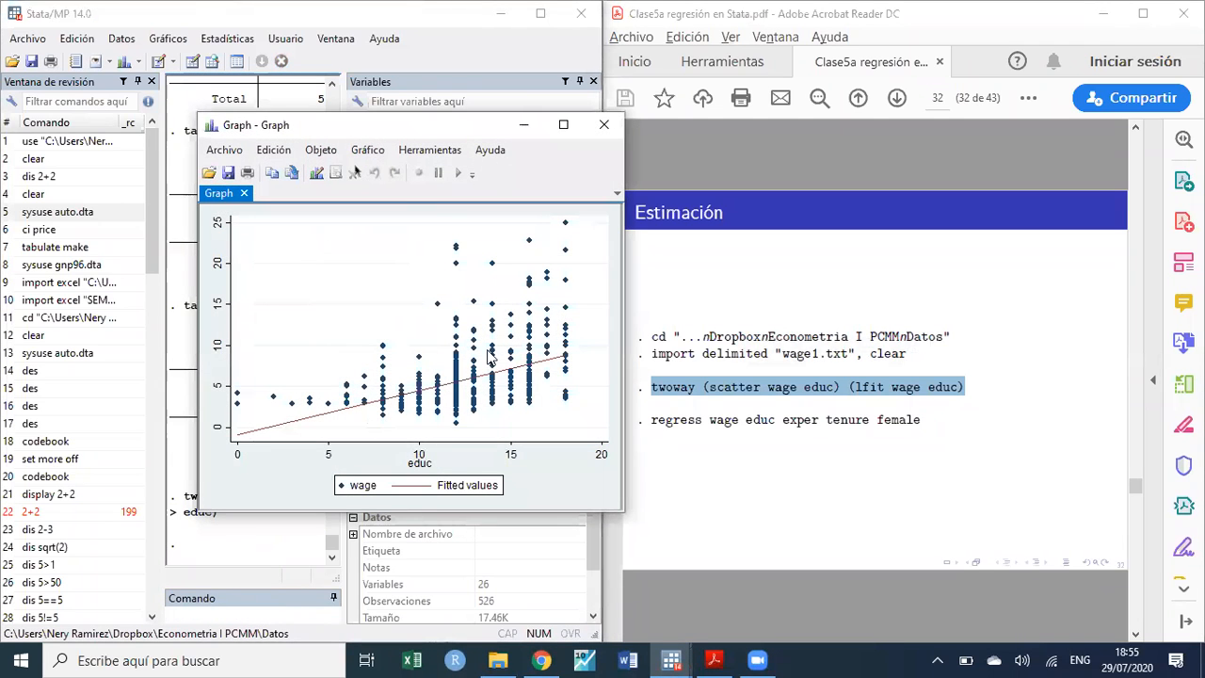
pyautogui.click(604, 124)
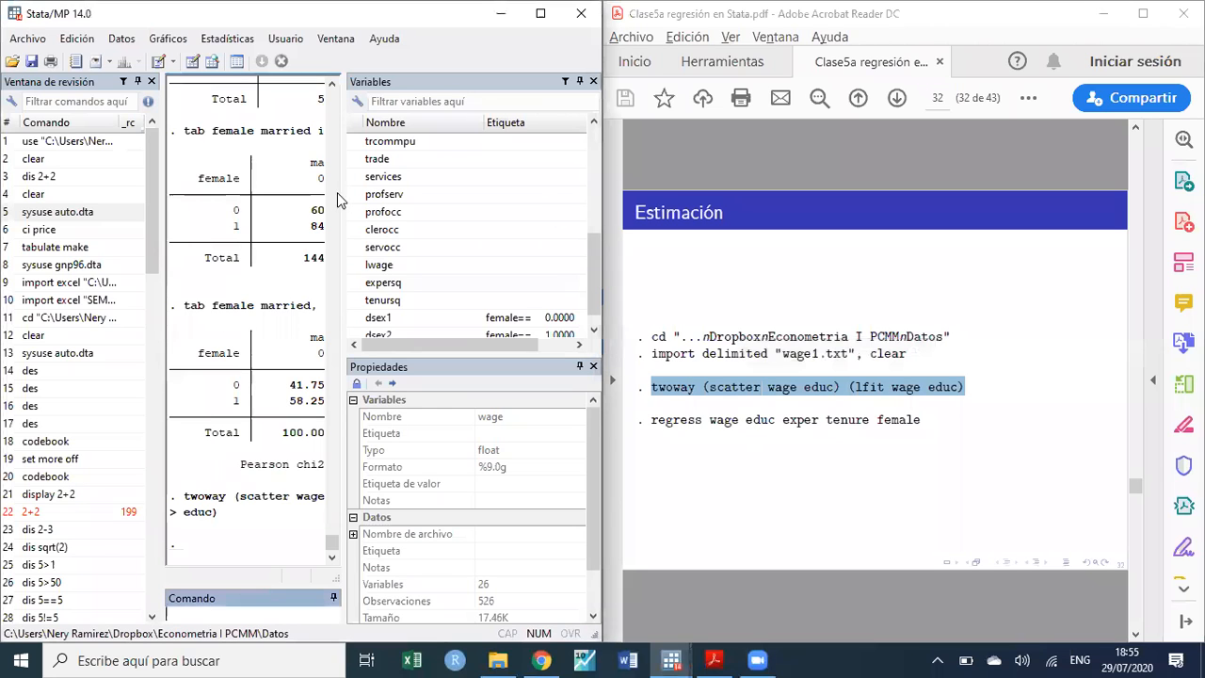
# - Widen Stata's results area, then copy regress wage educ exper tenure female from the PDF and run it
pyautogui.moveTo(351, 191); pyautogui.dragTo(525, 191)
pyautogui.click(657, 429)
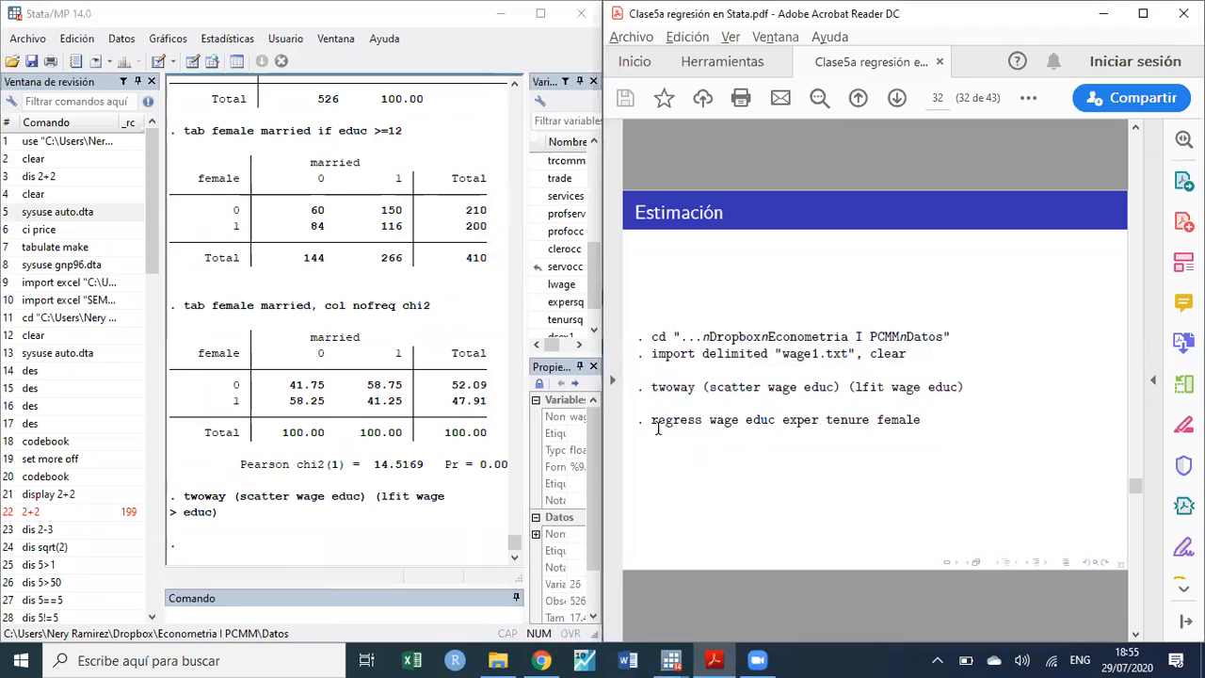
pyautogui.moveTo(650, 424); pyautogui.dragTo(910, 429)
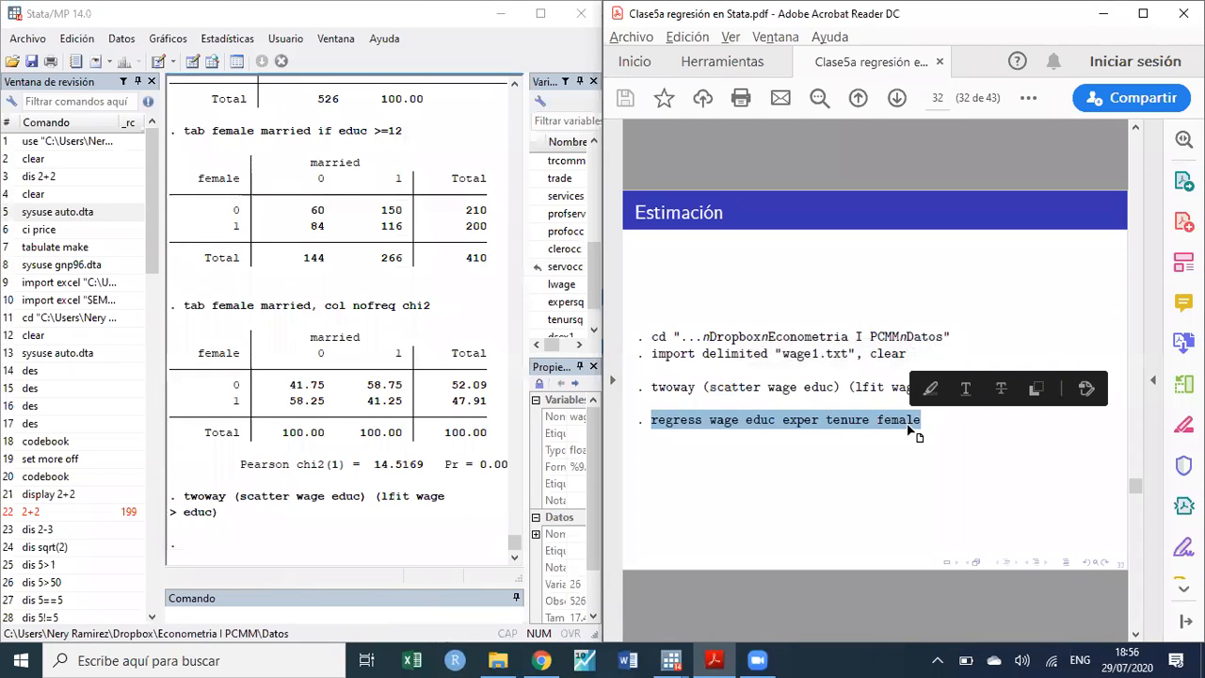
pyautogui.click(660, 433)
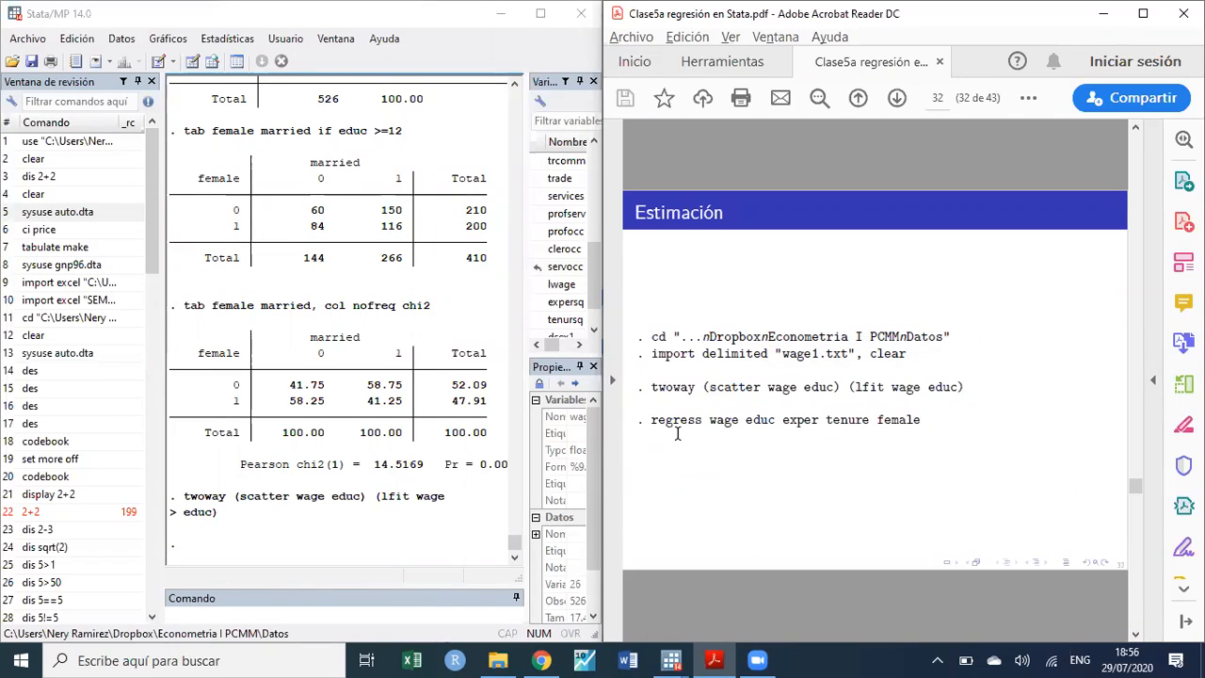
pyautogui.moveTo(711, 423); pyautogui.dragTo(743, 428)
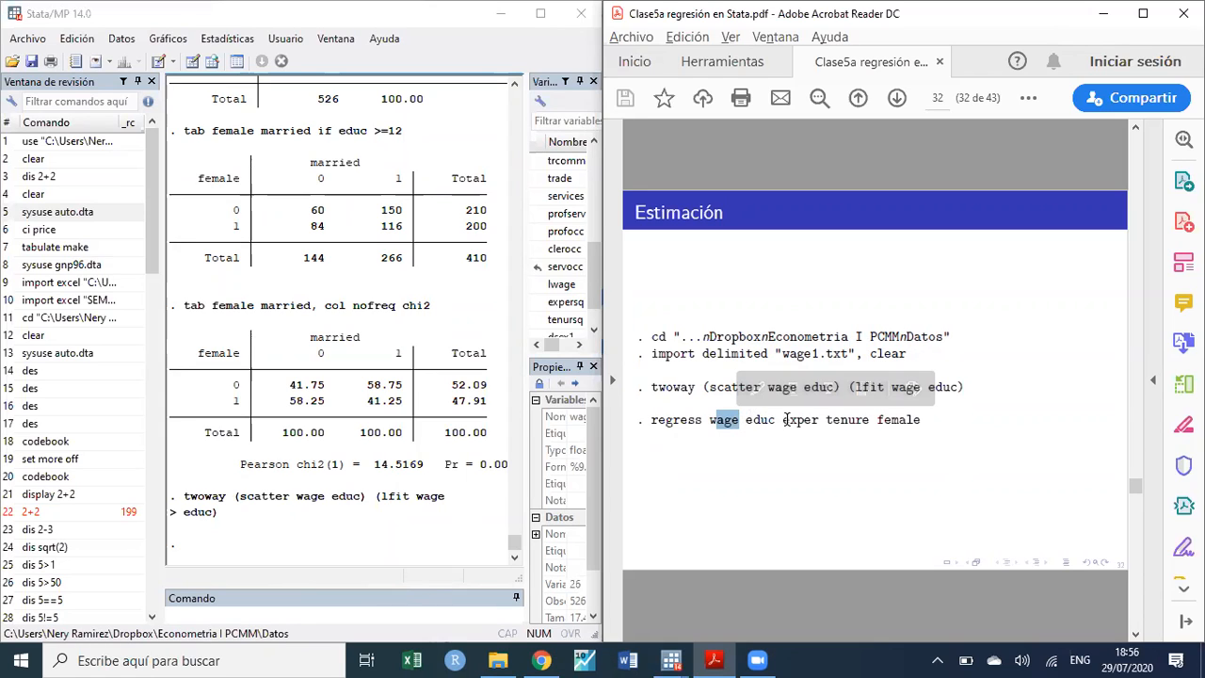
pyautogui.moveTo(748, 421); pyautogui.dragTo(916, 423)
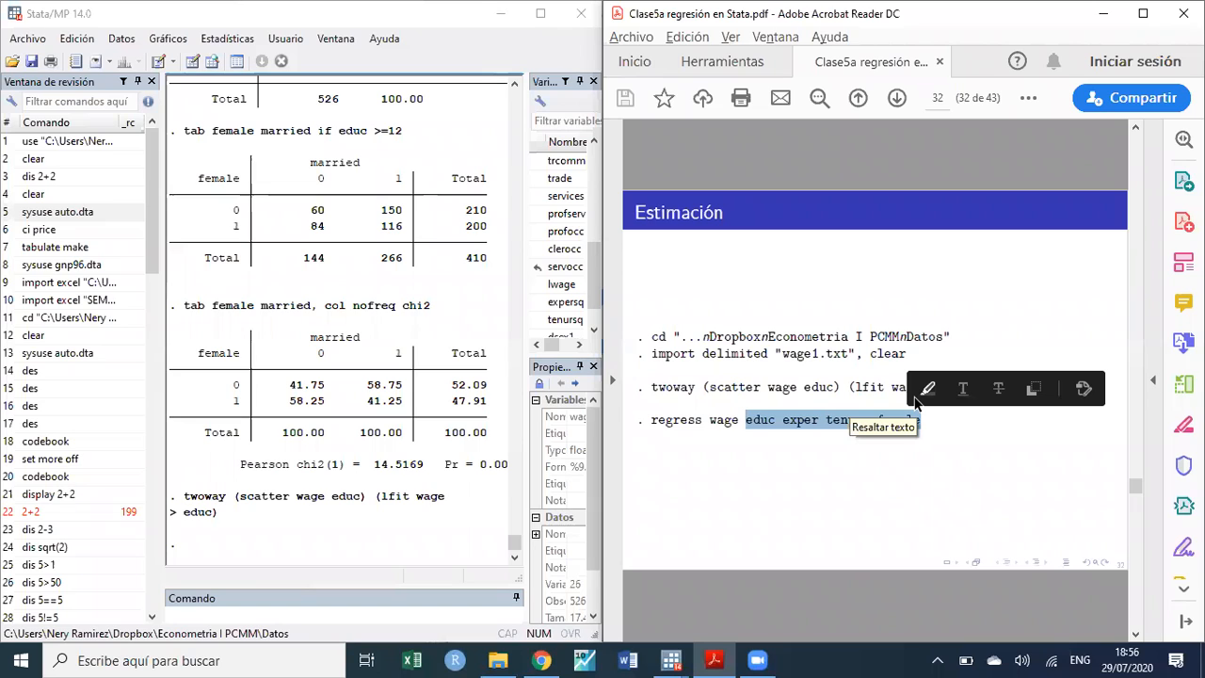
pyautogui.click(708, 436)
pyautogui.moveTo(651, 421); pyautogui.dragTo(923, 420)
pyautogui.hotkey('ctrl', 'c')
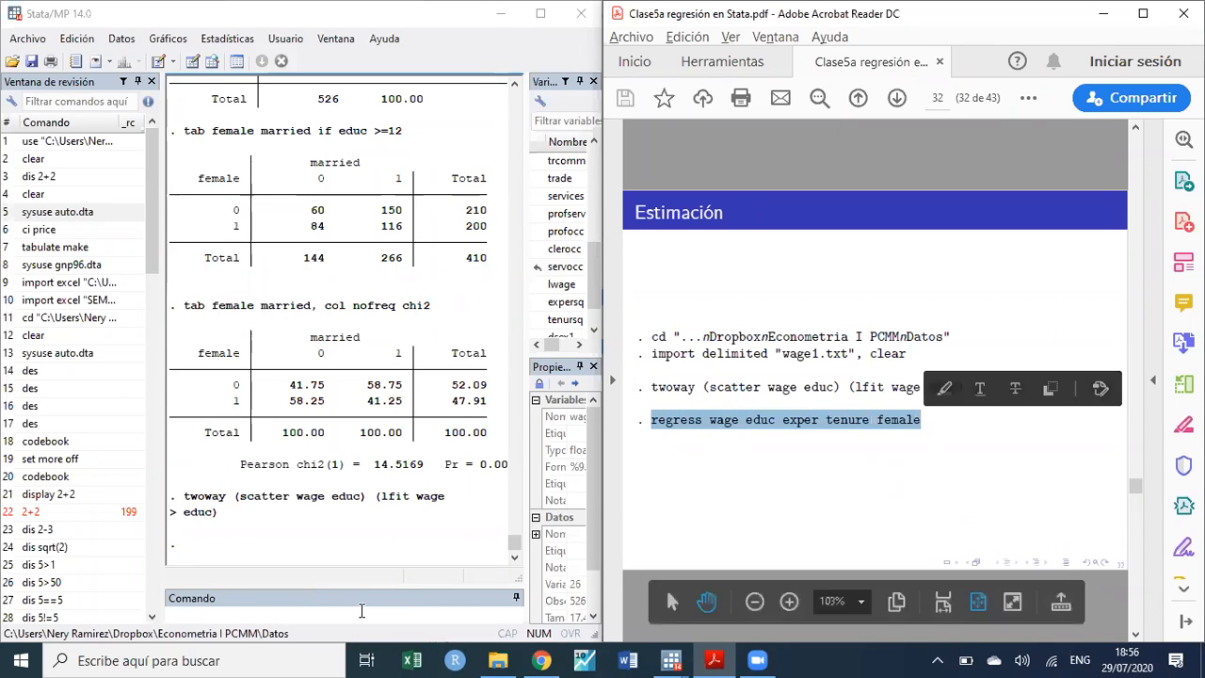
pyautogui.click(336, 614)
pyautogui.hotkey('ctrl', 'v')
pyautogui.press('Return')
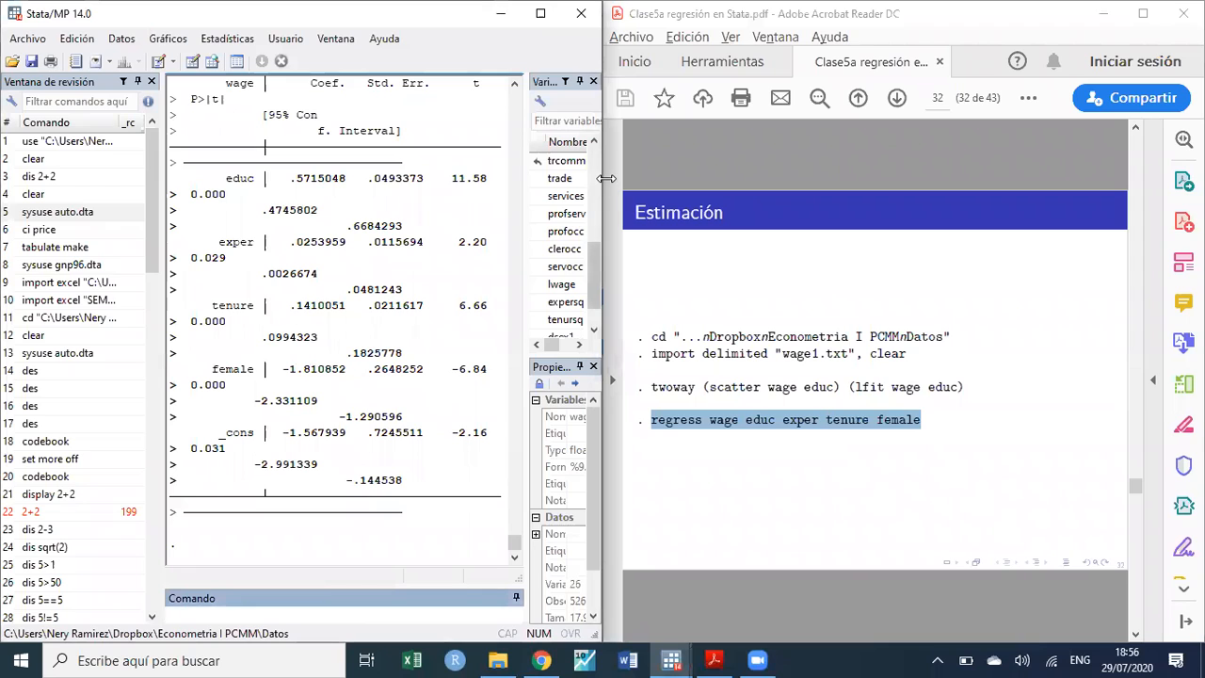
# - Widen the Stata window and rerun regress wage educ exper tenure female so the table lines do not wrap
pyautogui.moveTo(606, 178); pyautogui.dragTo(858, 179)
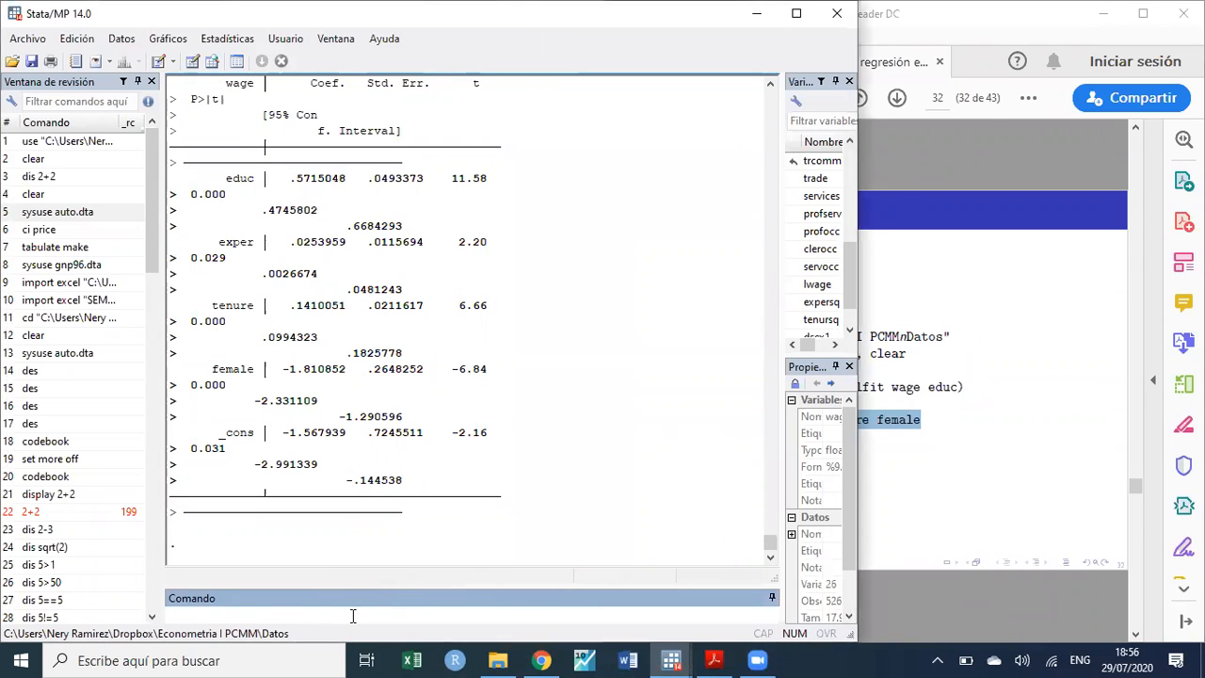
pyautogui.hotkey('ctrl', 'v')
pyautogui.press('Return')
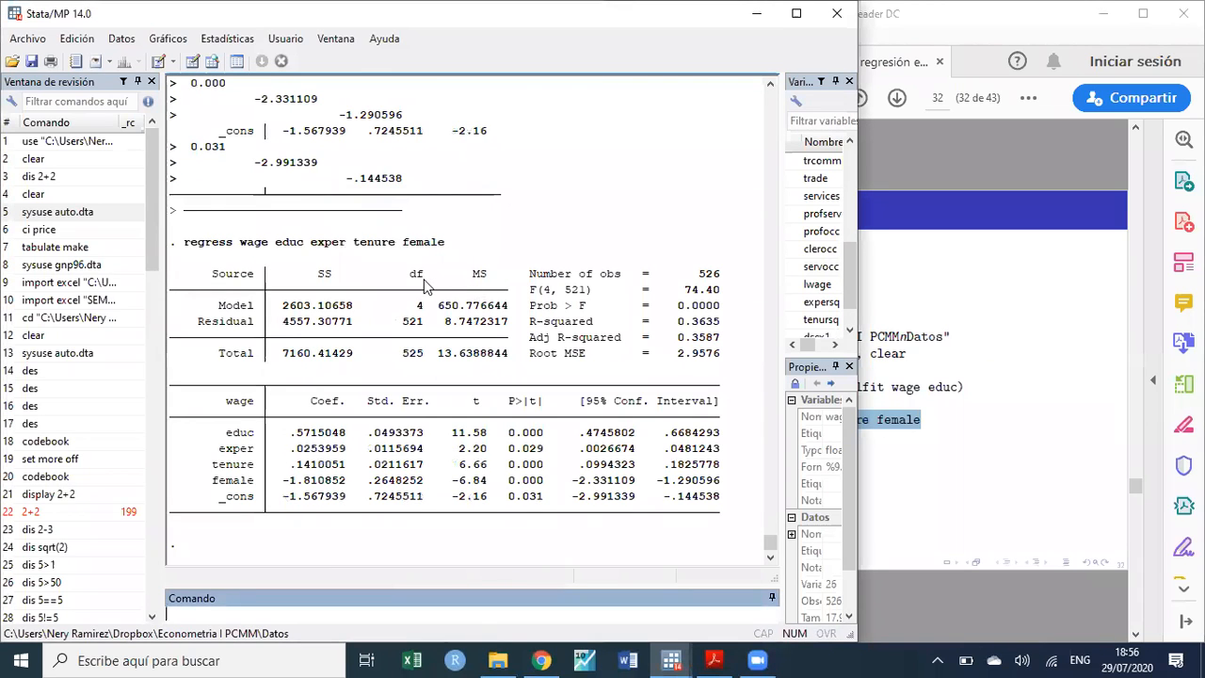
# - Examine the model, residual and total sums of squares, the number of observations and the R-squared values in the regression output
pyautogui.moveTo(278, 306); pyautogui.dragTo(354, 307)
pyautogui.moveTo(282, 322); pyautogui.dragTo(355, 324)
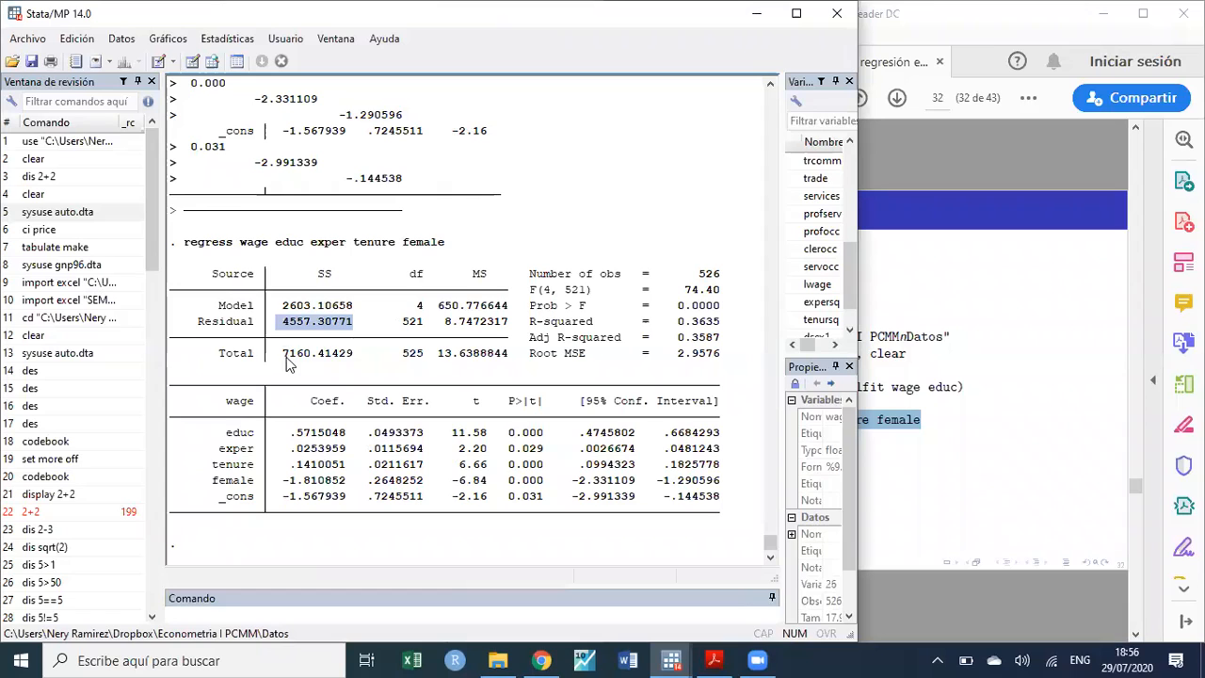
pyautogui.moveTo(281, 353); pyautogui.dragTo(364, 353)
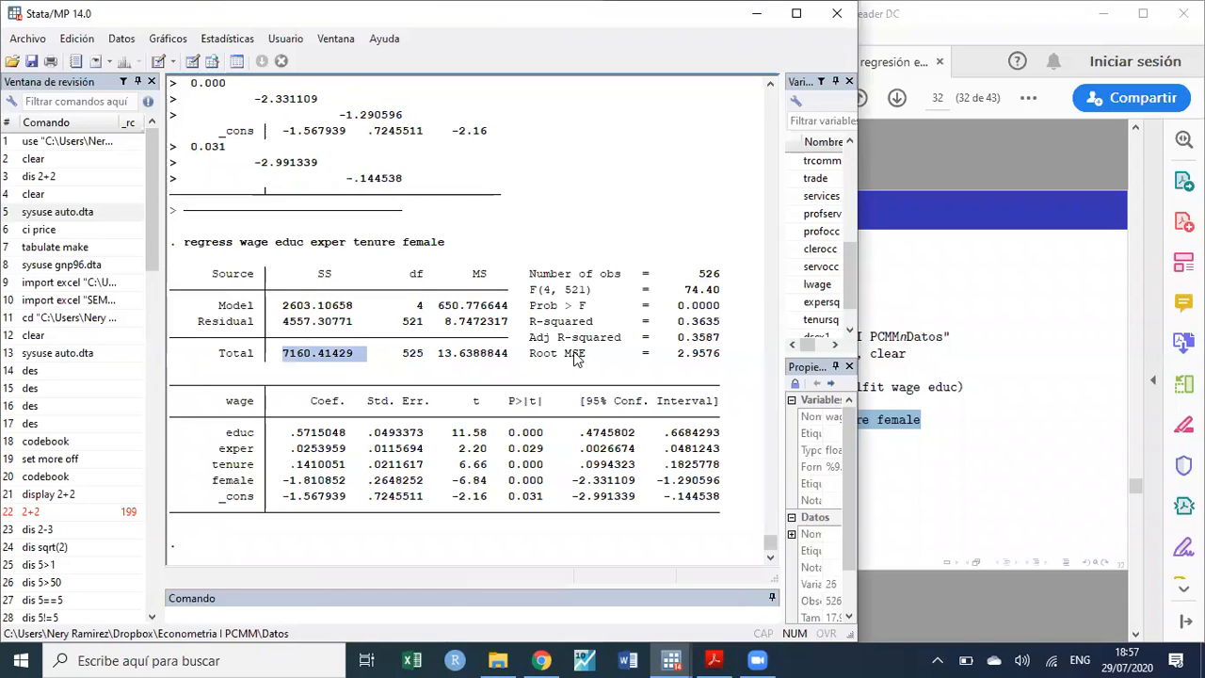
pyautogui.moveTo(721, 337); pyautogui.dragTo(530, 325)
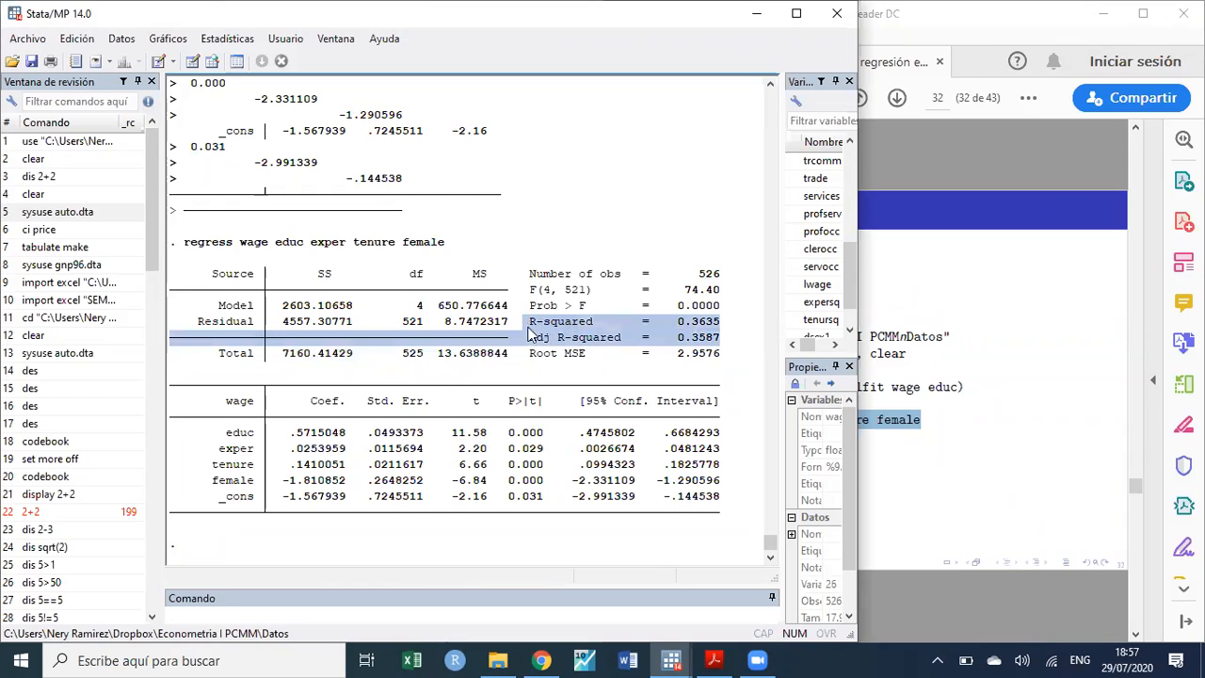
pyautogui.moveTo(558, 273); pyautogui.dragTo(713, 278)
pyautogui.moveTo(721, 337); pyautogui.dragTo(584, 325)
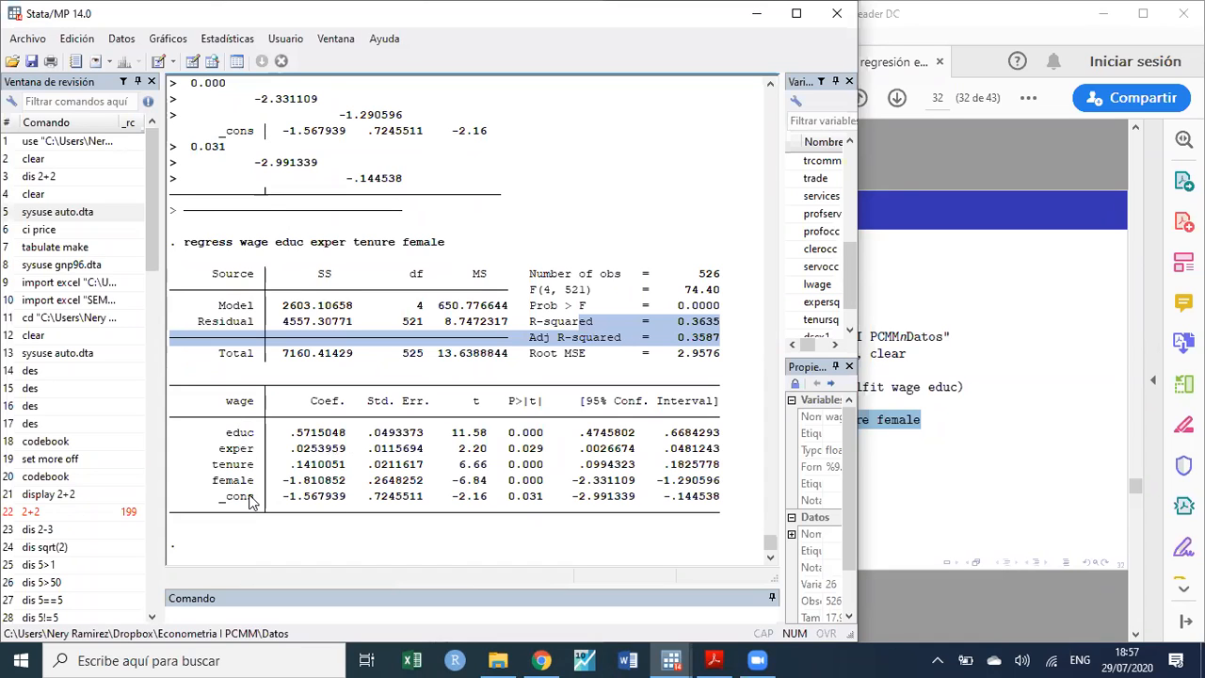
# - Examine the constant, the coefficient column, and the F statistic with its probability in the regression output
pyautogui.moveTo(287, 499); pyautogui.dragTo(346, 499)
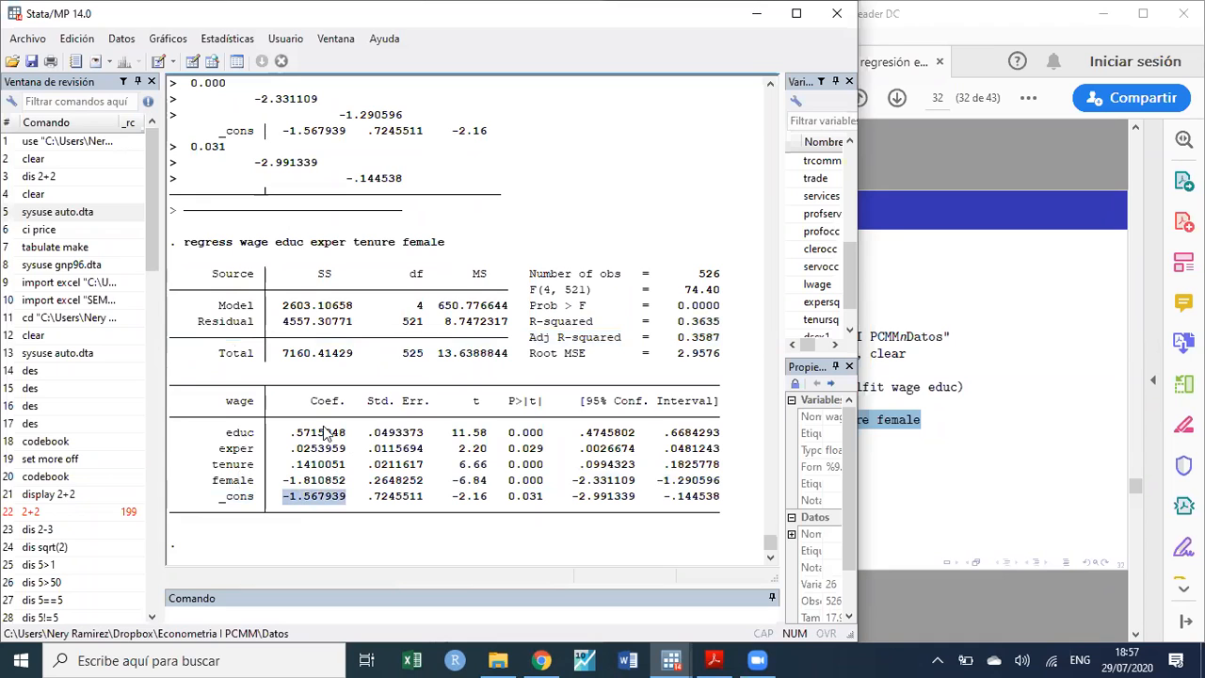
pyautogui.moveTo(320, 402); pyautogui.dragTo(325, 508)
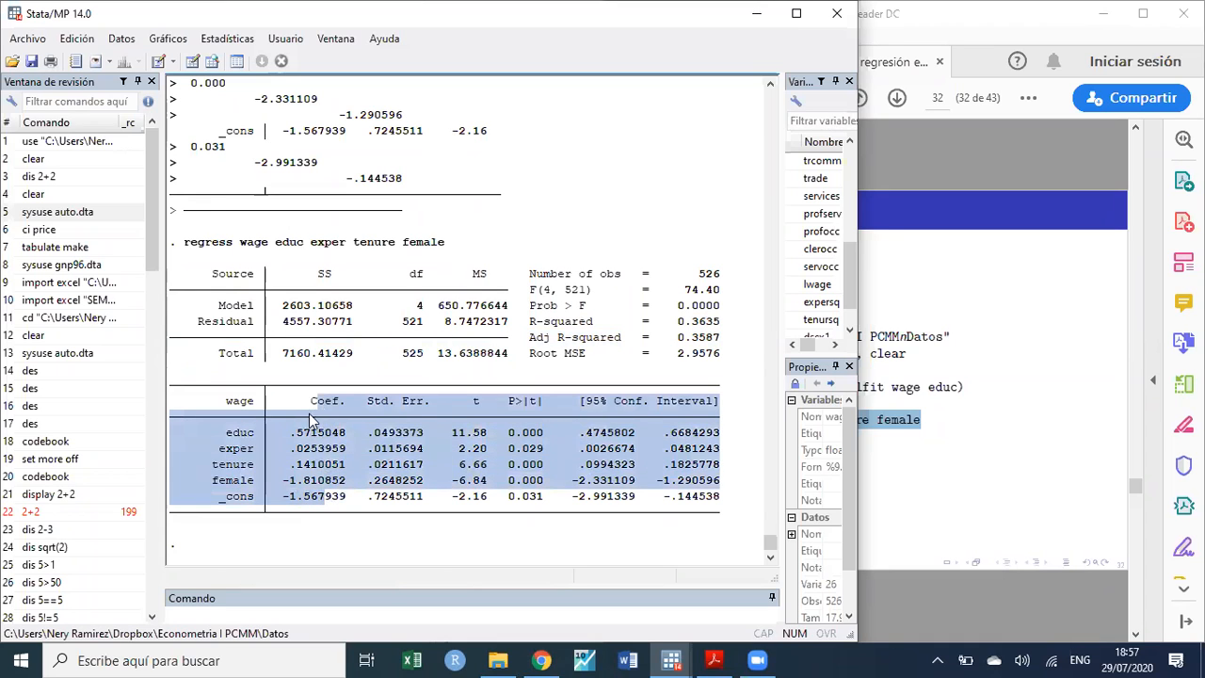
pyautogui.moveTo(317, 451); pyautogui.dragTo(315, 471)
pyautogui.click(357, 498)
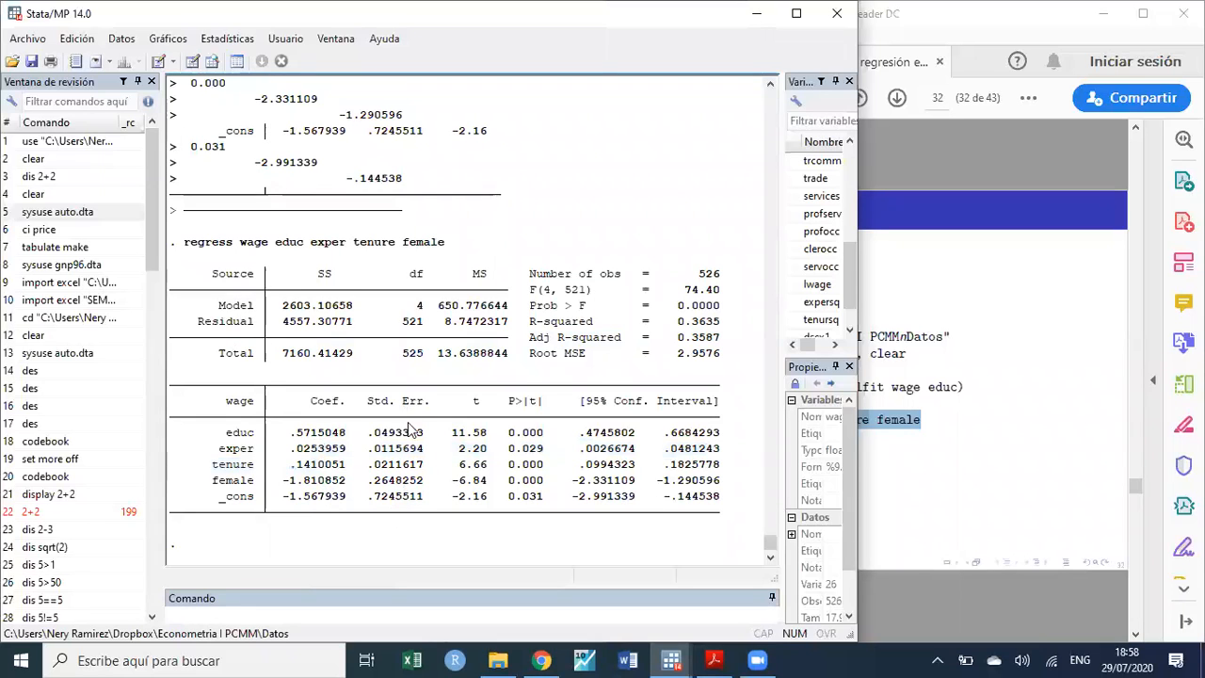
pyautogui.moveTo(531, 306); pyautogui.dragTo(701, 292)
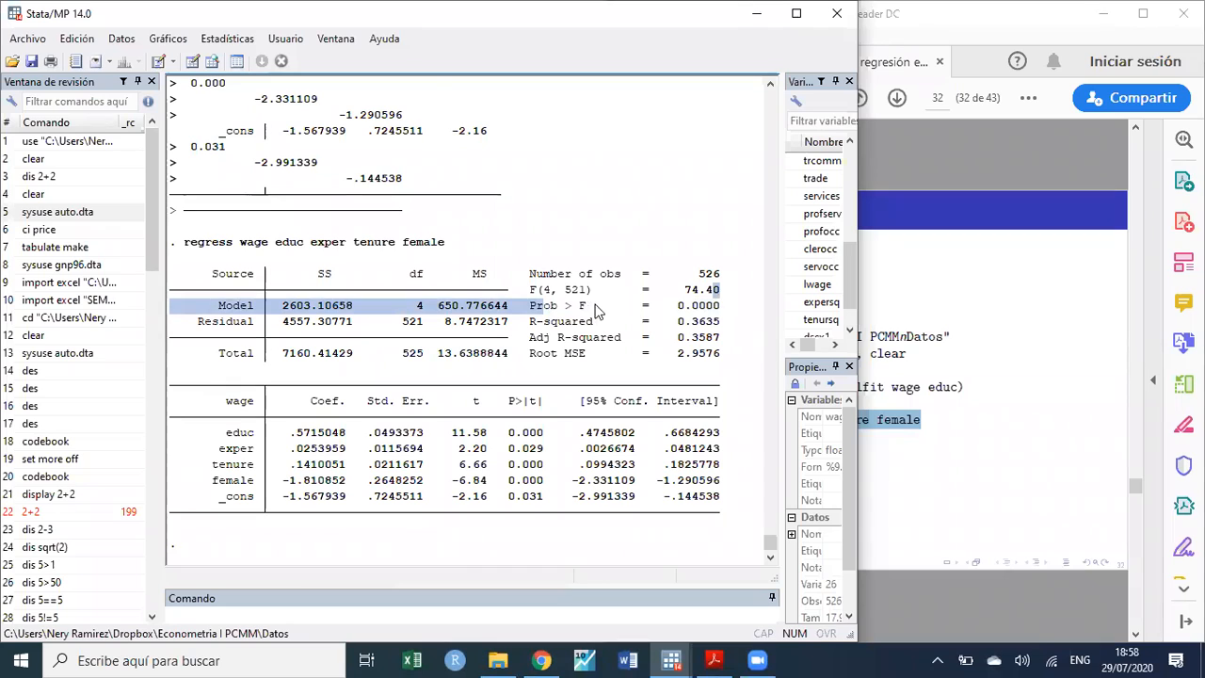
pyautogui.moveTo(579, 292); pyautogui.dragTo(721, 306)
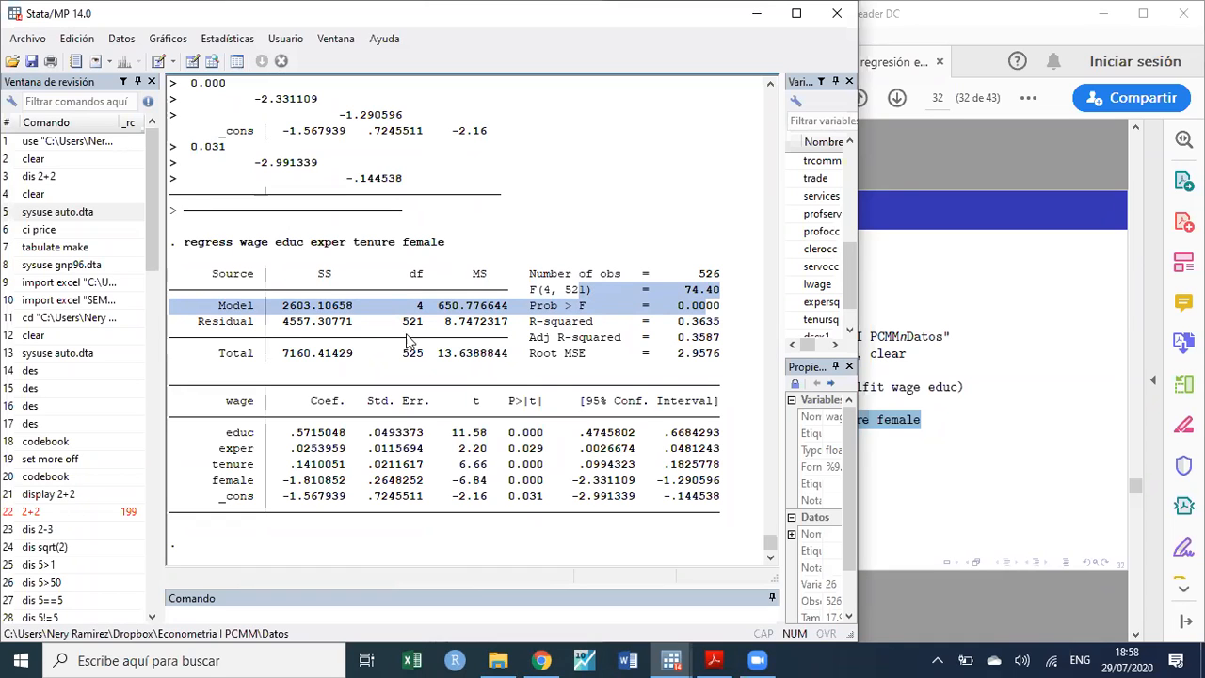
# - Advance the PDF to the Análisis residual slide, then return to Stata and examine the educ coefficient
pyautogui.click(915, 447)
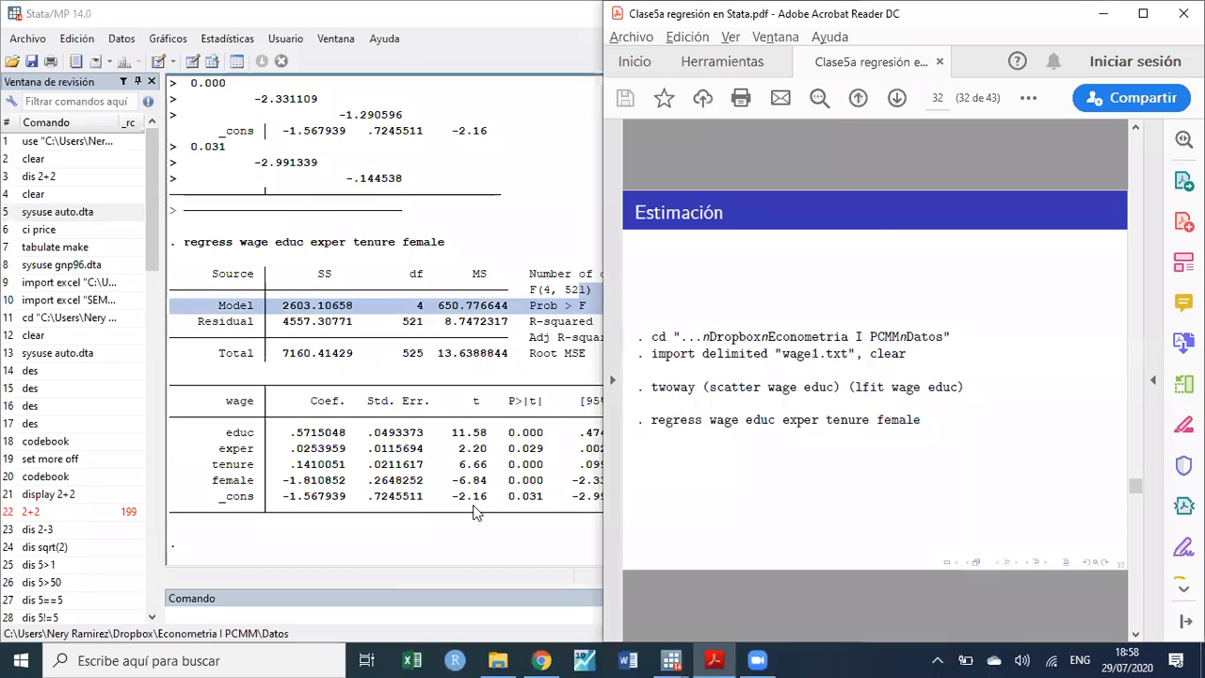
pyautogui.scroll(-2, 805, 443)
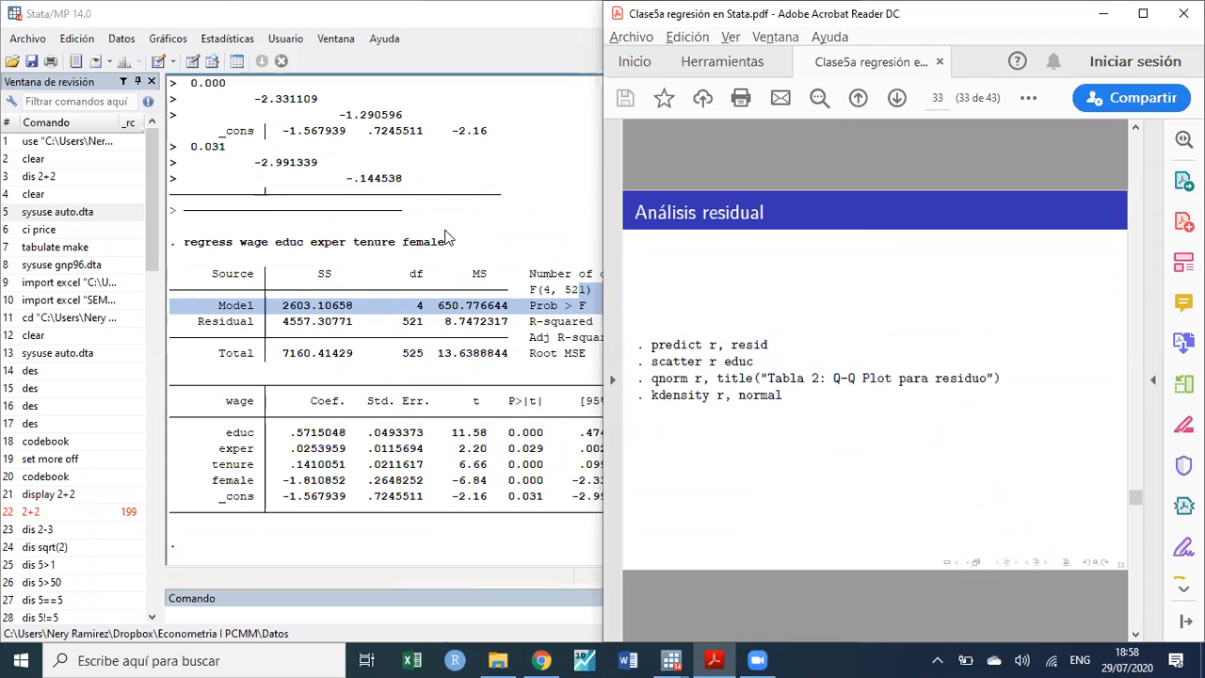
pyautogui.click(493, 269)
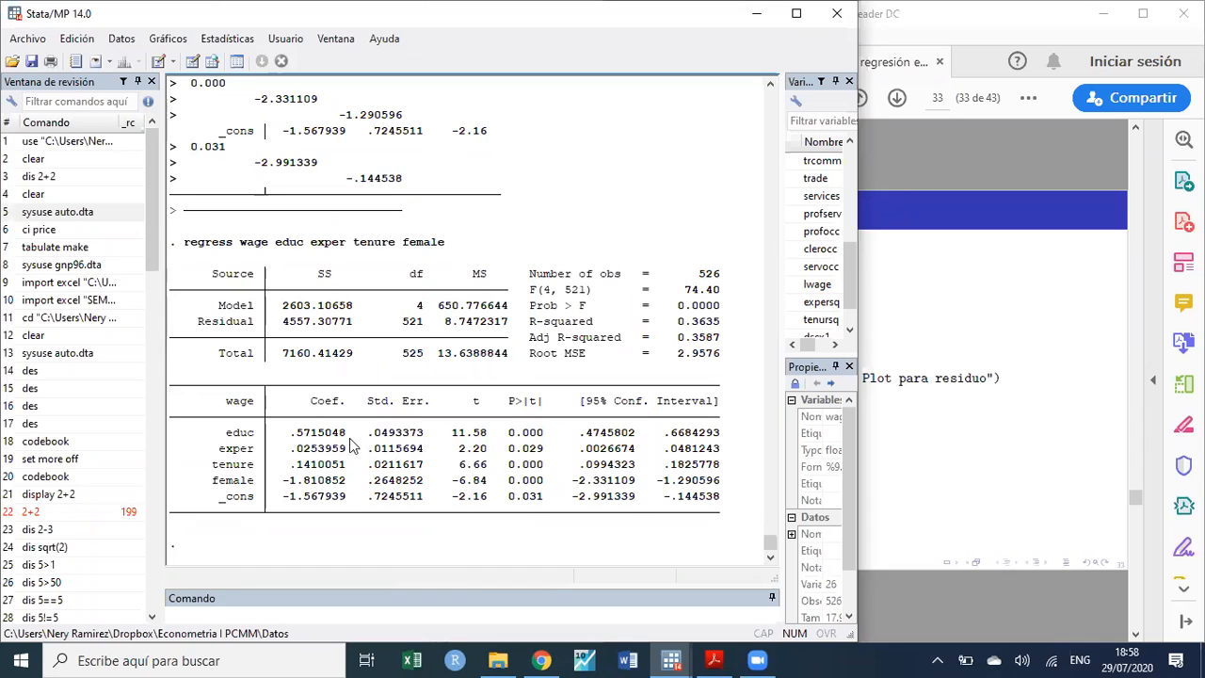
pyautogui.moveTo(284, 433); pyautogui.dragTo(344, 437)
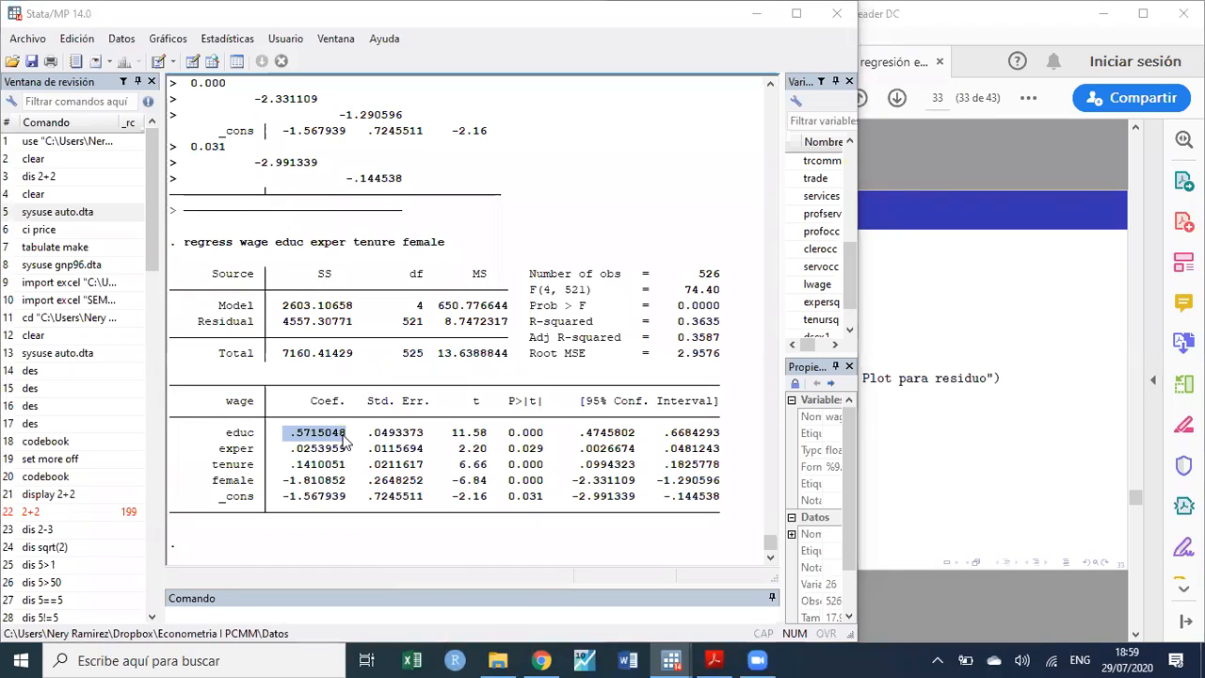
# - Annotate the screen with two red axes, scattered point marks and a rising fitted line through them
pyautogui.moveTo(589, 143); pyautogui.dragTo(603, 432)
pyautogui.moveTo(544, 409); pyautogui.dragTo(1065, 450)
pyautogui.click(658, 354)
pyautogui.moveTo(670, 279); pyautogui.dragTo(721, 313)
pyautogui.click(707, 380)
pyautogui.moveTo(761, 260); pyautogui.dragTo(777, 265)
pyautogui.click(835, 303)
pyautogui.moveTo(868, 201); pyautogui.dragTo(885, 211)
pyautogui.click(903, 270)
pyautogui.moveTo(923, 233); pyautogui.dragTo(935, 251)
pyautogui.click(943, 297)
pyautogui.moveTo(924, 209); pyautogui.dragTo(936, 227)
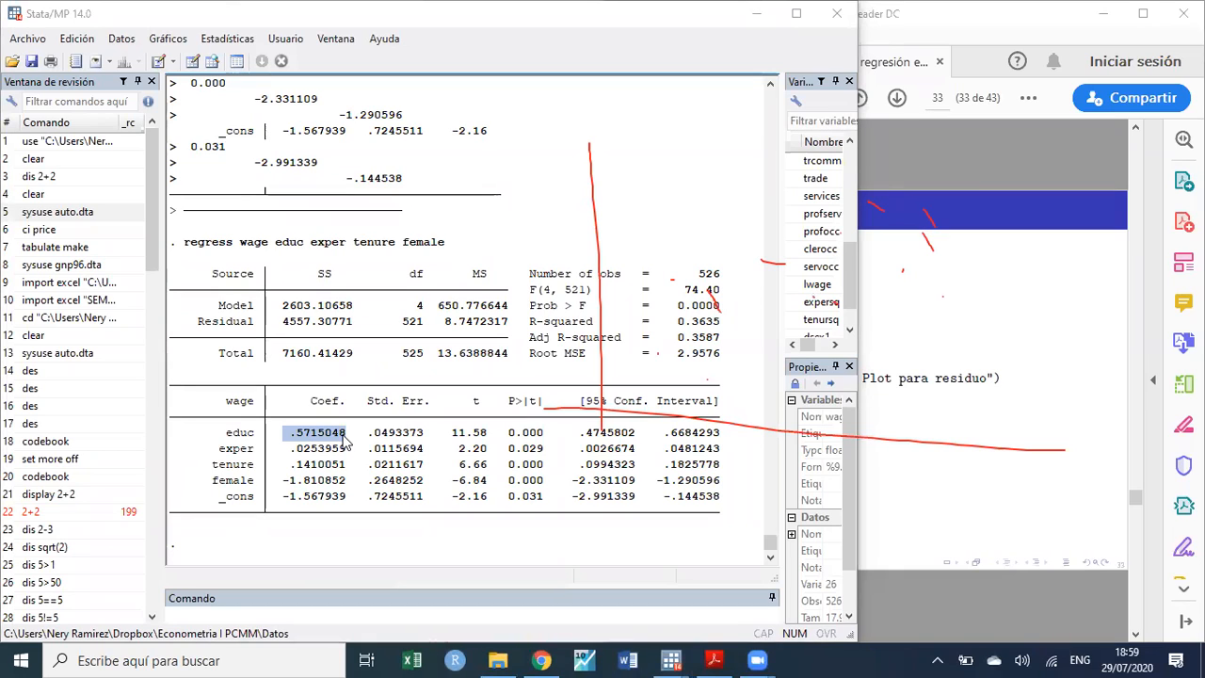
pyautogui.moveTo(585, 417); pyautogui.dragTo(994, 169)
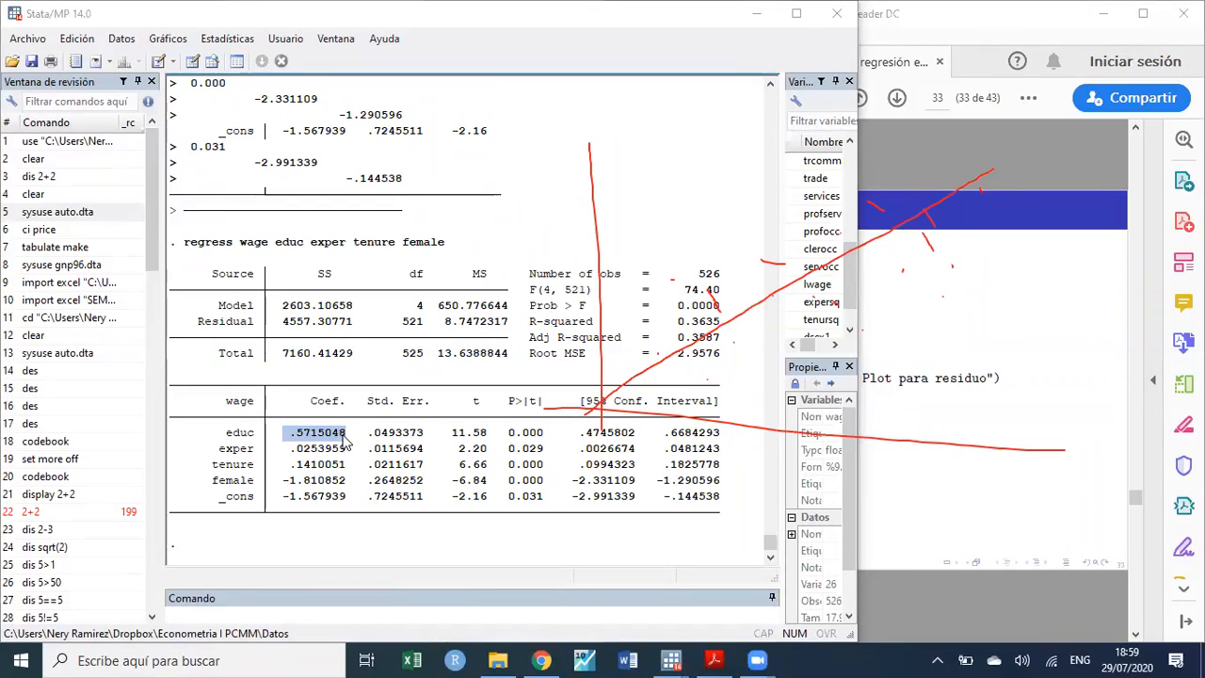
# - Label the drawn axes x and y and the line E[y|x], then clear all annotations from the screen
pyautogui.moveTo(1038, 448); pyautogui.dragTo(1023, 482)
pyautogui.moveTo(1008, 463); pyautogui.dragTo(1050, 501)
pyautogui.moveTo(560, 144)
pyautogui.mouseDown()
pyautogui.moveTo(565, 194)
pyautogui.moveTo(541, 201)
pyautogui.mouseUp()
pyautogui.moveTo(1023, 160)
pyautogui.mouseDown()
pyautogui.moveTo(1042, 188)
pyautogui.moveTo(1062, 128)
pyautogui.moveTo(1083, 135)
pyautogui.mouseUp()
pyautogui.moveTo(1051, 136)
pyautogui.mouseDown()
pyautogui.moveTo(1045, 187)
pyautogui.moveTo(1085, 186)
pyautogui.moveTo(1083, 213)
pyautogui.mouseUp()
pyautogui.moveTo(1111, 156)
pyautogui.mouseDown()
pyautogui.moveTo(1111, 191)
pyautogui.moveTo(1138, 198)
pyautogui.mouseUp()
pyautogui.moveTo(1138, 162)
pyautogui.mouseDown()
pyautogui.moveTo(1123, 197)
pyautogui.moveTo(1132, 215)
pyautogui.mouseUp()
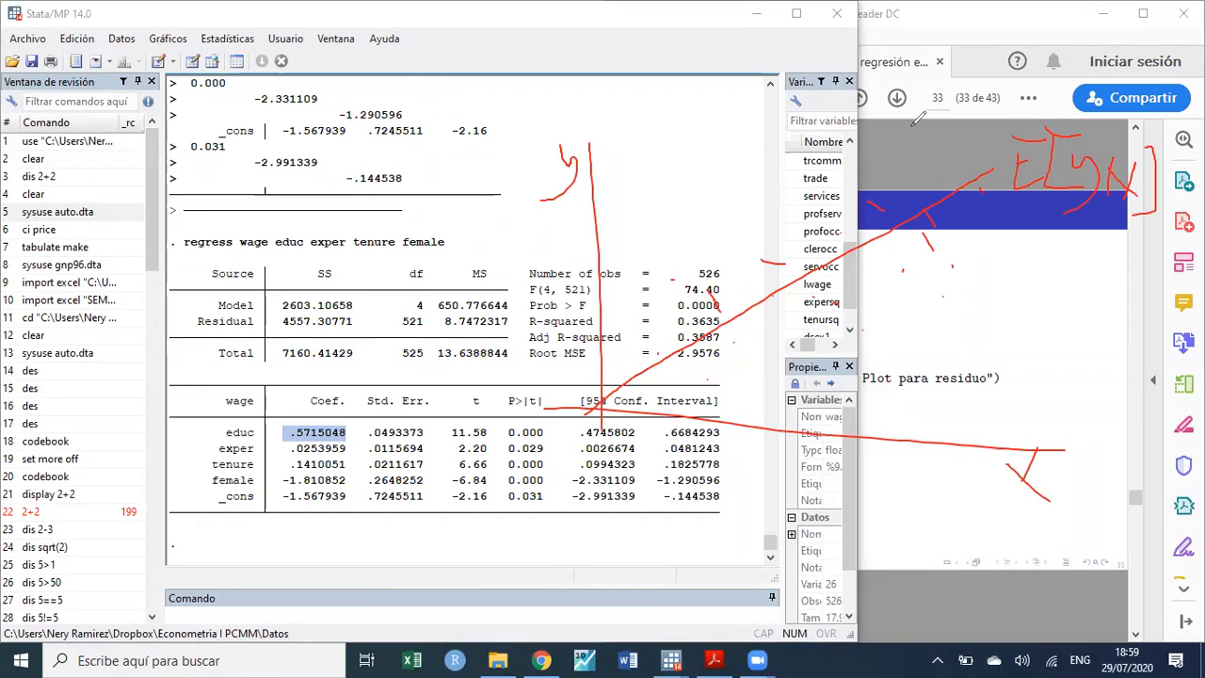
pyautogui.click(6, 242)
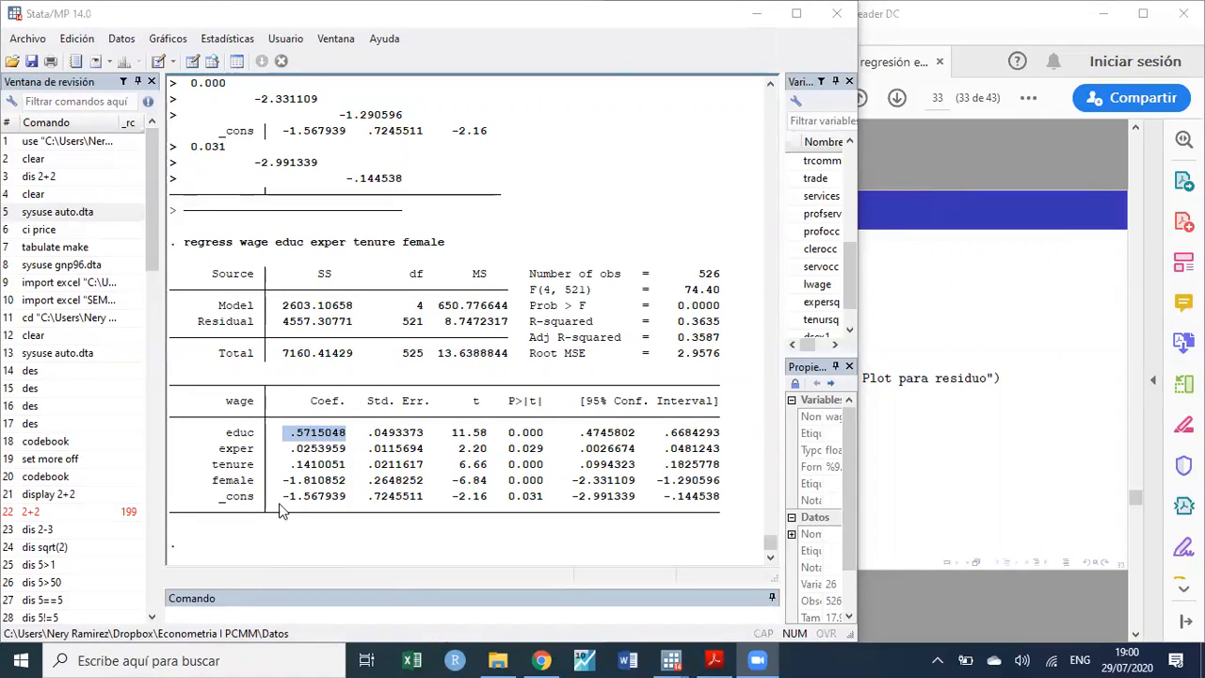
# - Examine the exper, tenure and female coefficients in the regression table
pyautogui.moveTo(289, 449); pyautogui.dragTo(348, 455)
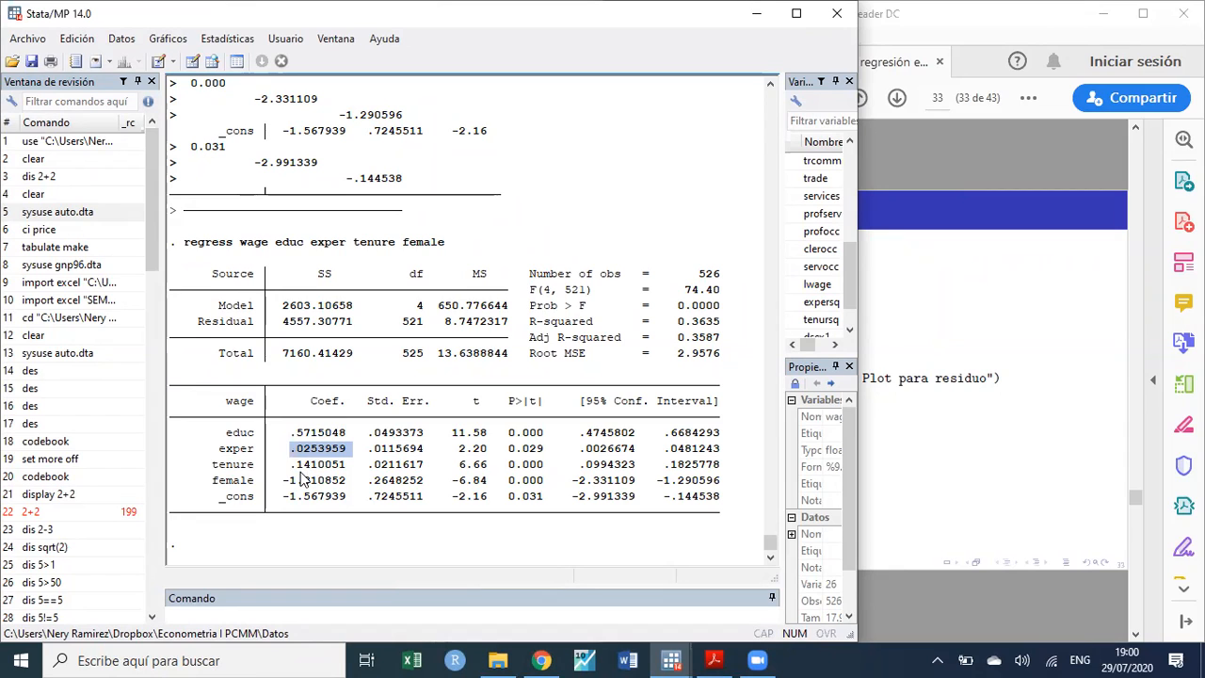
pyautogui.moveTo(294, 464); pyautogui.dragTo(351, 468)
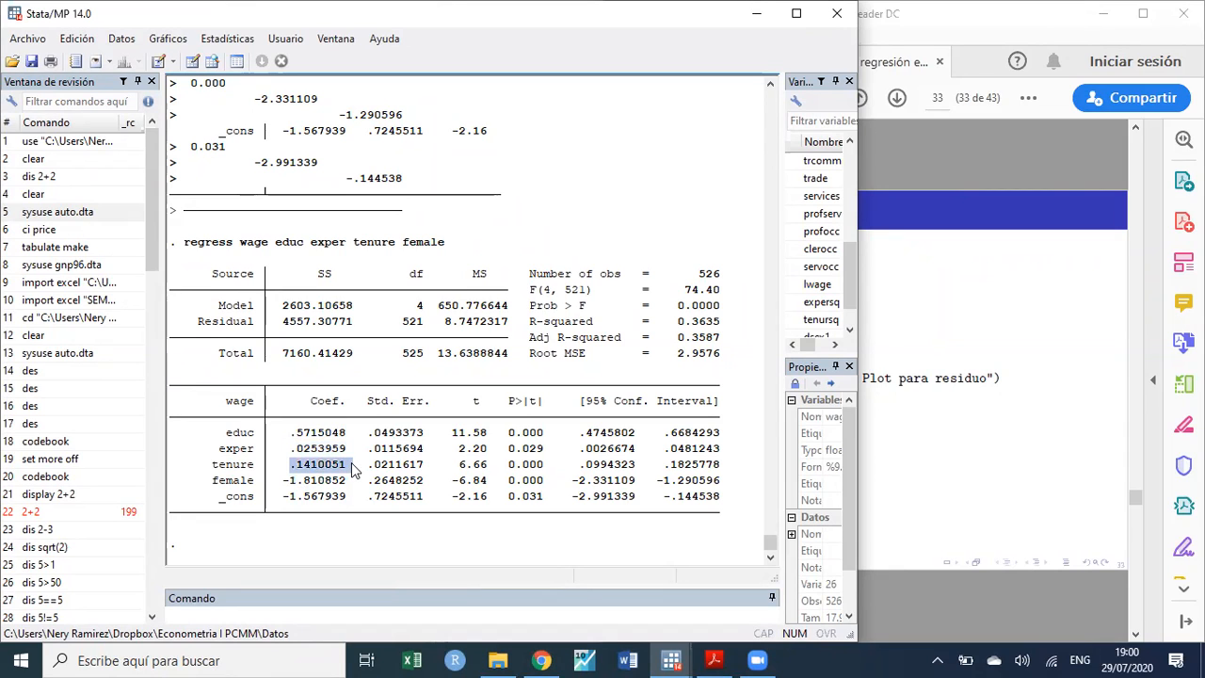
pyautogui.moveTo(282, 483); pyautogui.dragTo(348, 487)
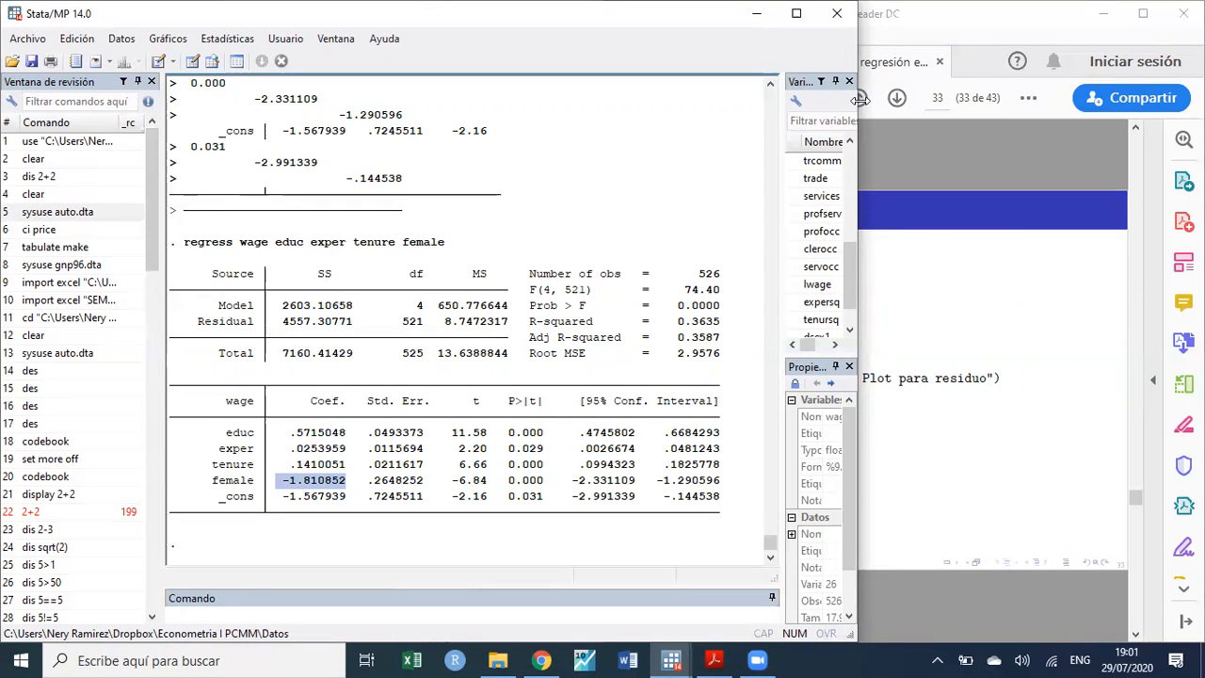
# - Narrow the Stata window beside the PDF slide, widen its variable list, and run predict r, resid from the slide
pyautogui.moveTo(859, 99); pyautogui.dragTo(599, 99)
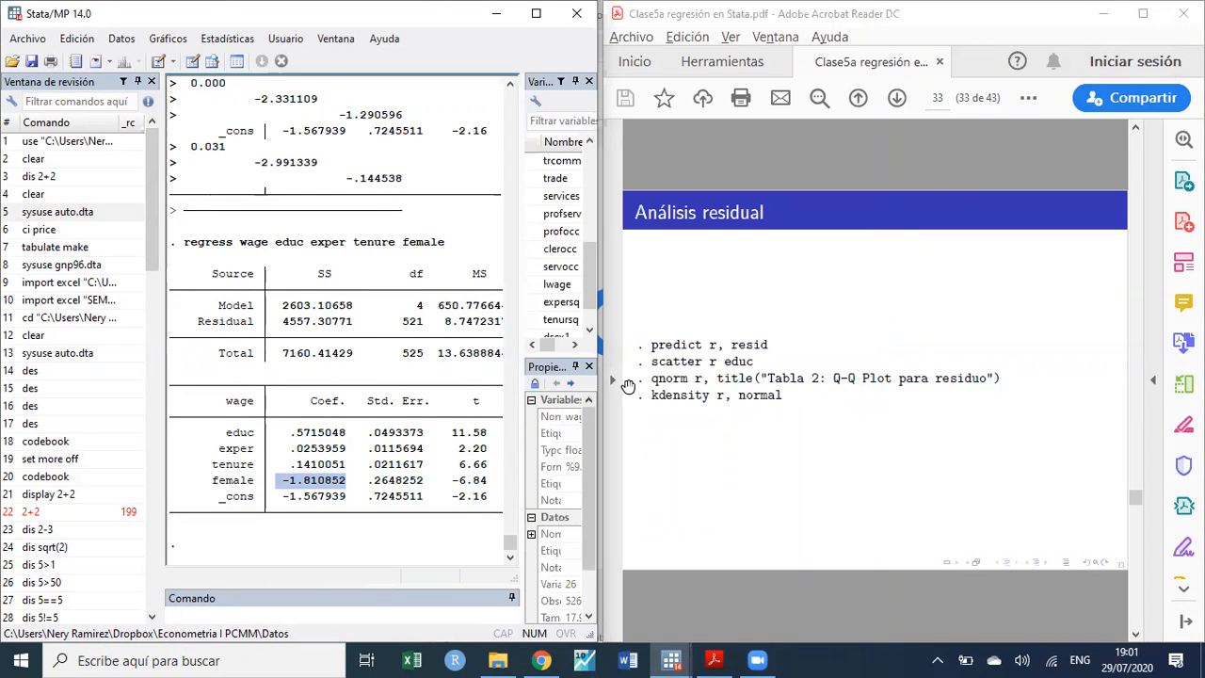
pyautogui.click(656, 346)
pyautogui.moveTo(653, 345); pyautogui.dragTo(783, 339)
pyautogui.hotkey('ctrl', 'c')
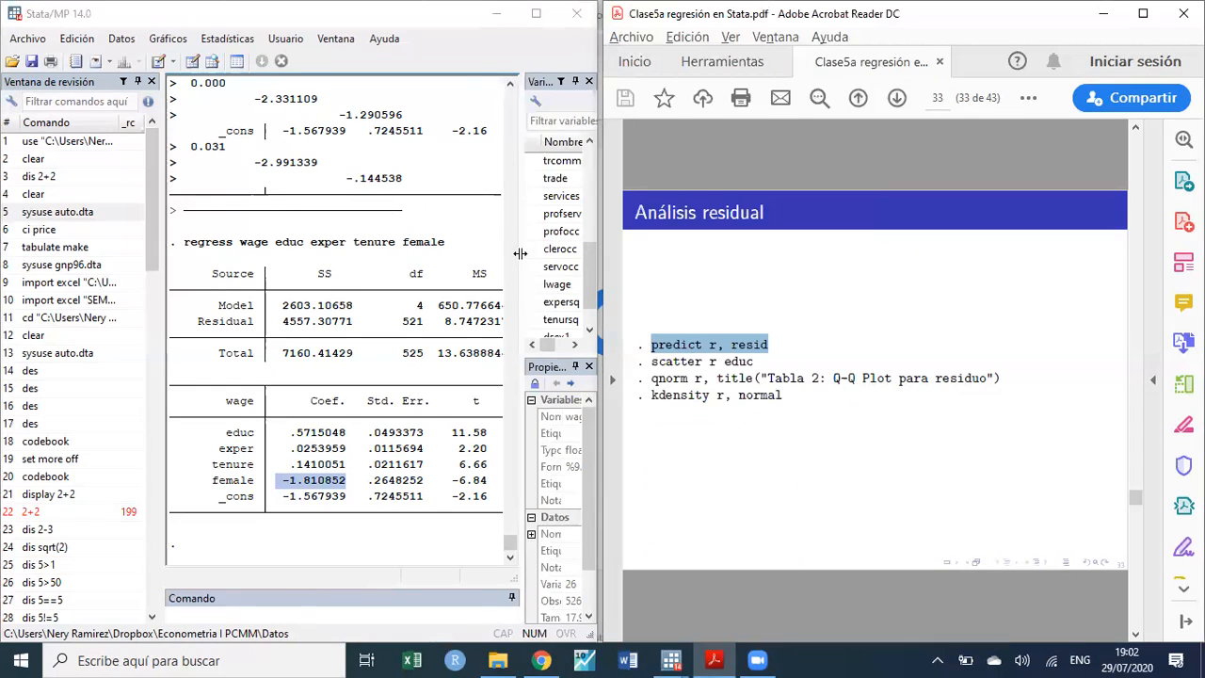
pyautogui.moveTo(519, 252); pyautogui.dragTo(463, 252)
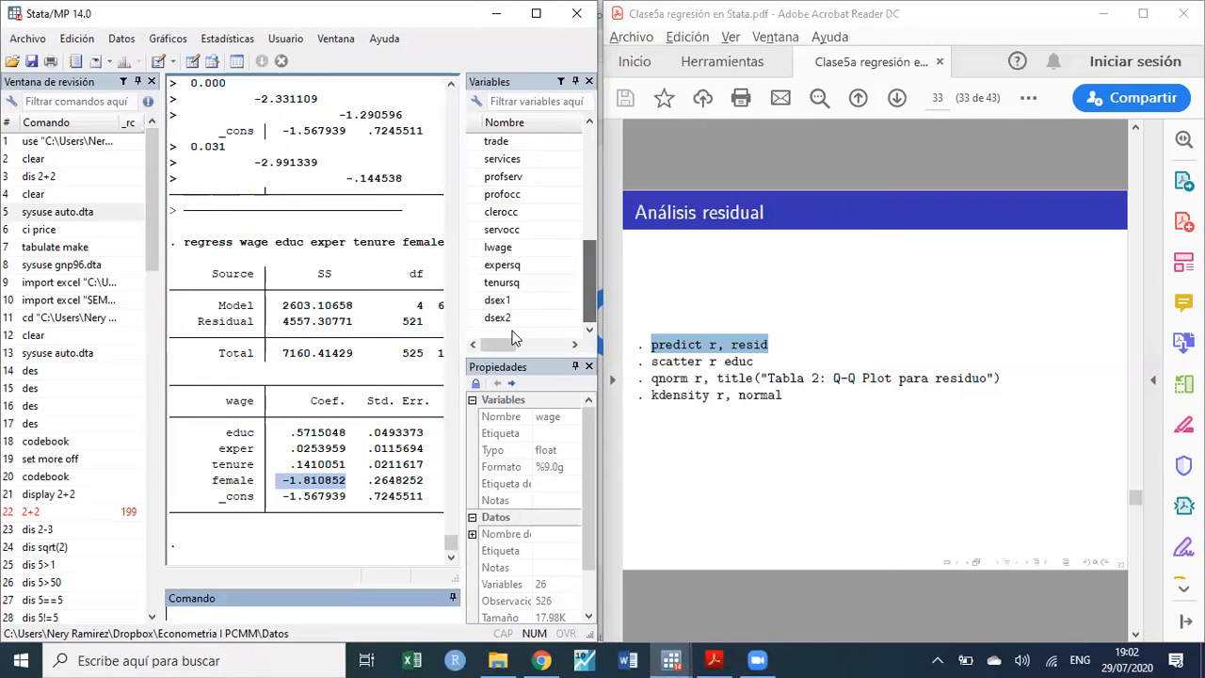
pyautogui.click(285, 616)
pyautogui.hotkey('ctrl', 'v')
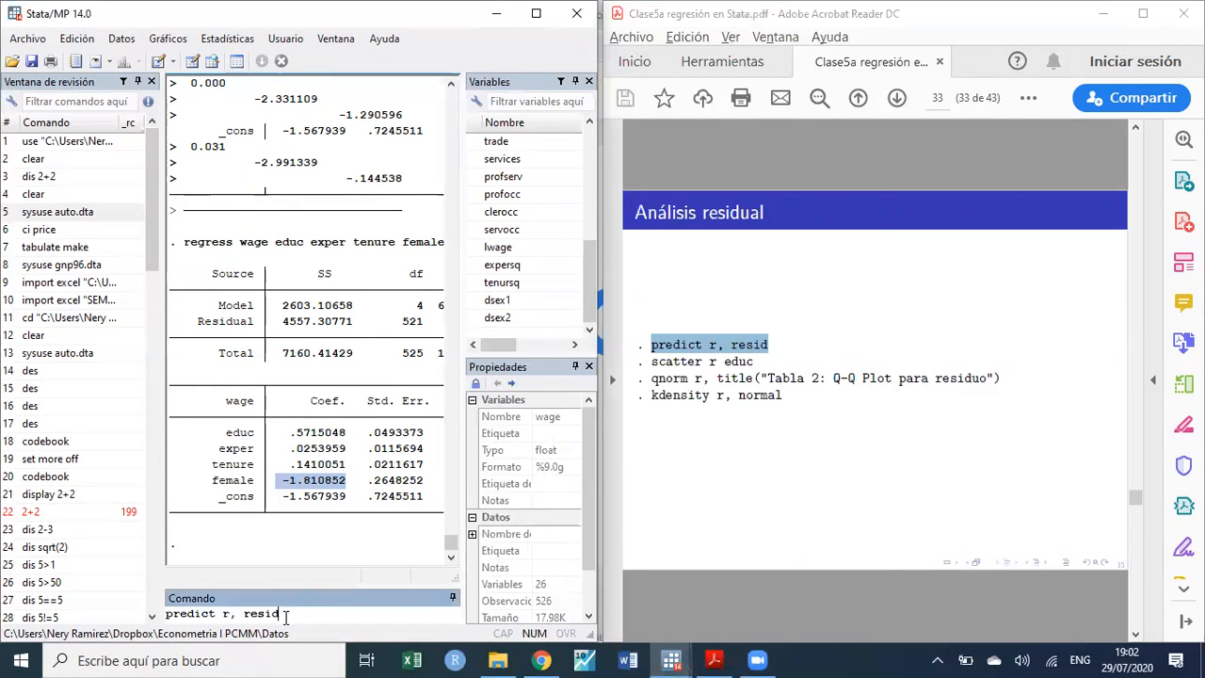
pyautogui.press('Return')
pyautogui.scroll(-1, 588, 297)
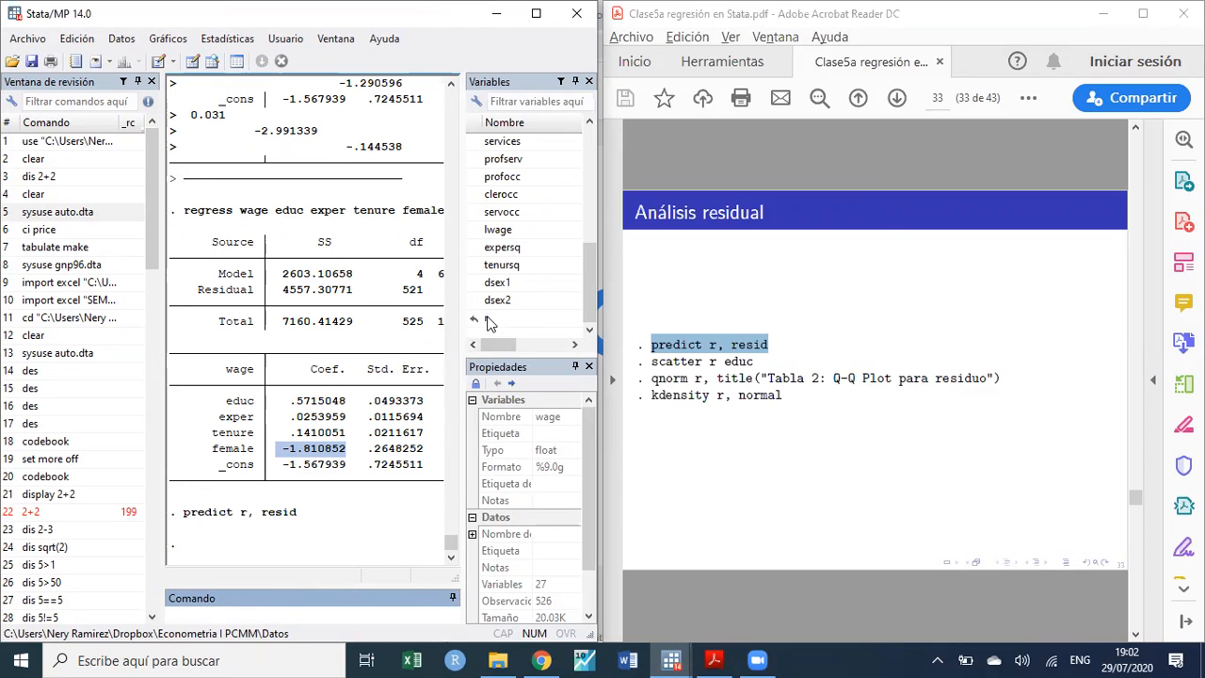
# - Plot the residuals against educ by running the slide's command scatter r educ
pyautogui.click(757, 367)
pyautogui.moveTo(757, 367)
pyautogui.mouseDown()
pyautogui.moveTo(652, 363)
pyautogui.moveTo(754, 363)
pyautogui.mouseUp()
pyautogui.click(697, 375)
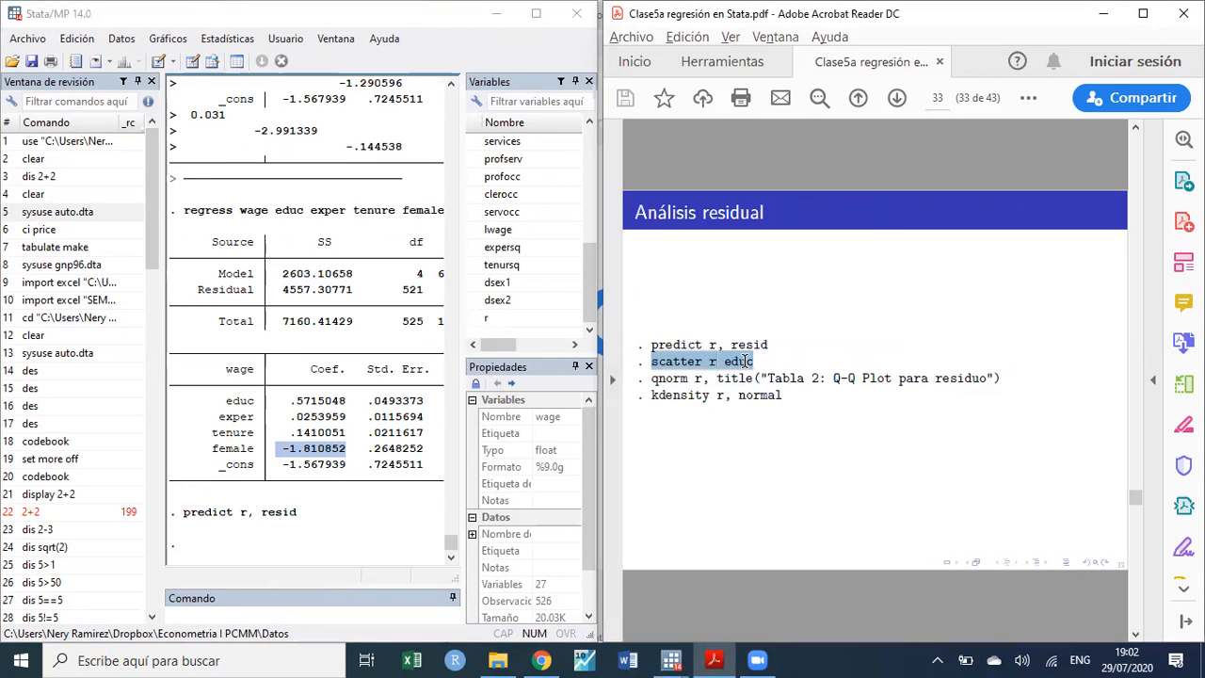
pyautogui.hotkey('ctrl', 'c')
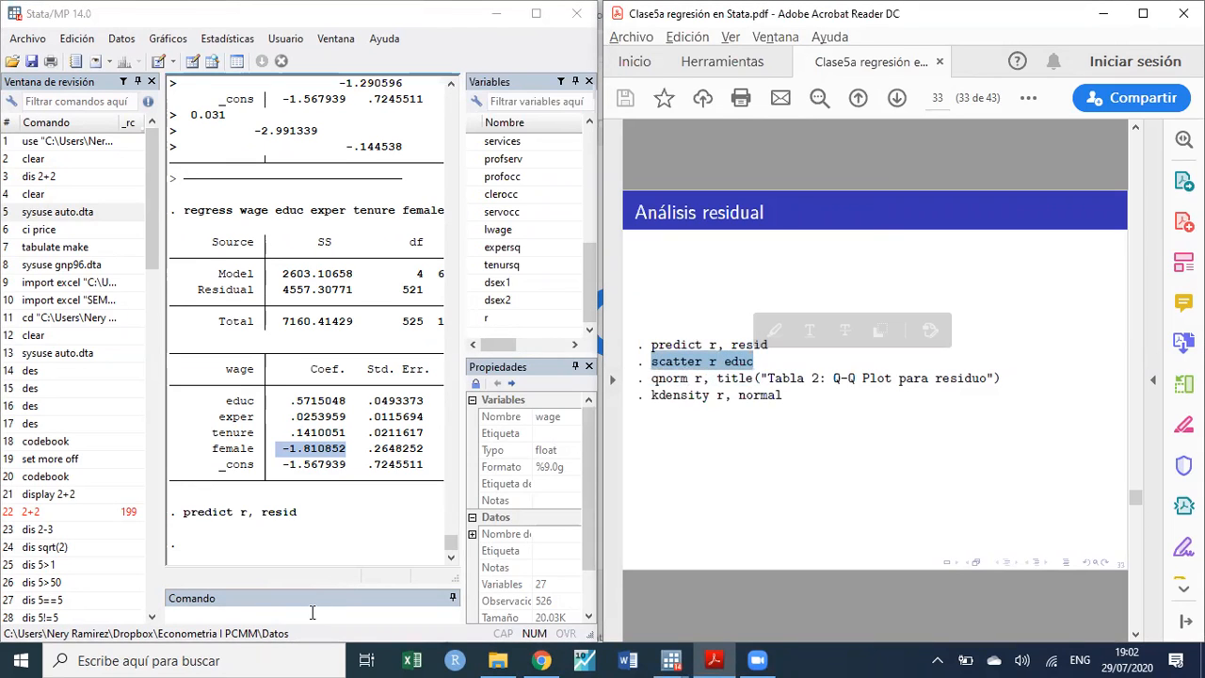
pyautogui.click(311, 610)
pyautogui.hotkey('ctrl', 'v')
pyautogui.press('Return')
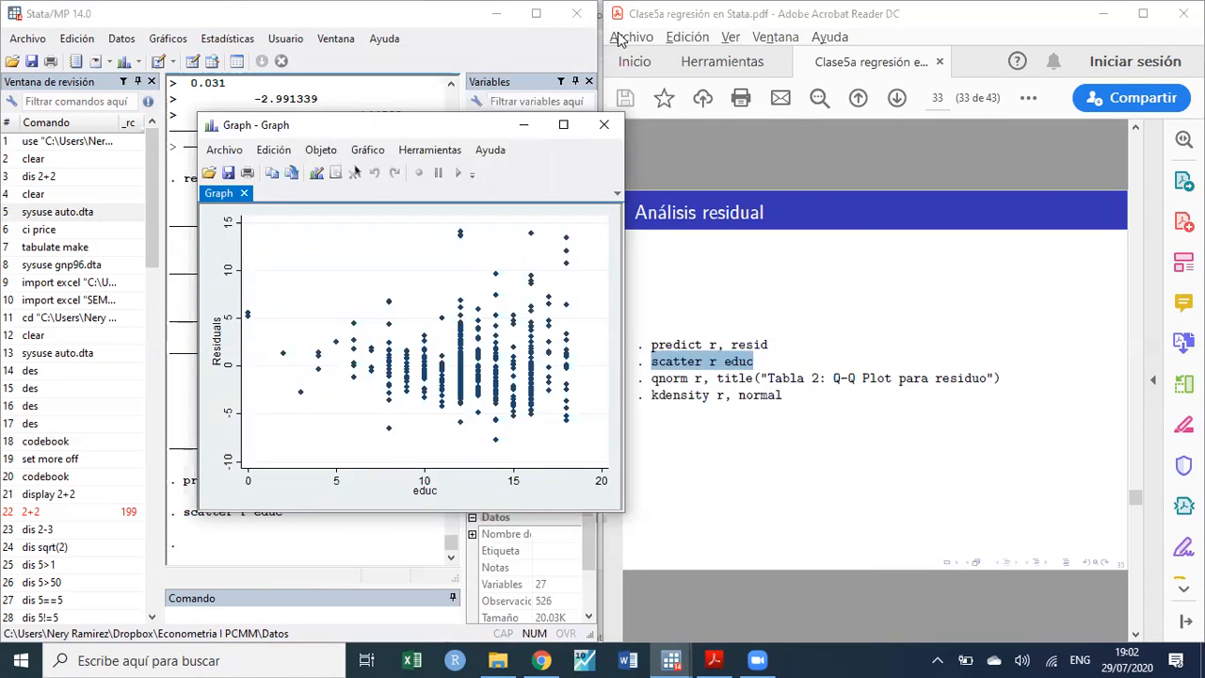
# - Mark the residual scatter with a red zero line and upper and lower spread bounds, then clear the marks and close the graph
pyautogui.moveTo(242, 366); pyautogui.dragTo(578, 367)
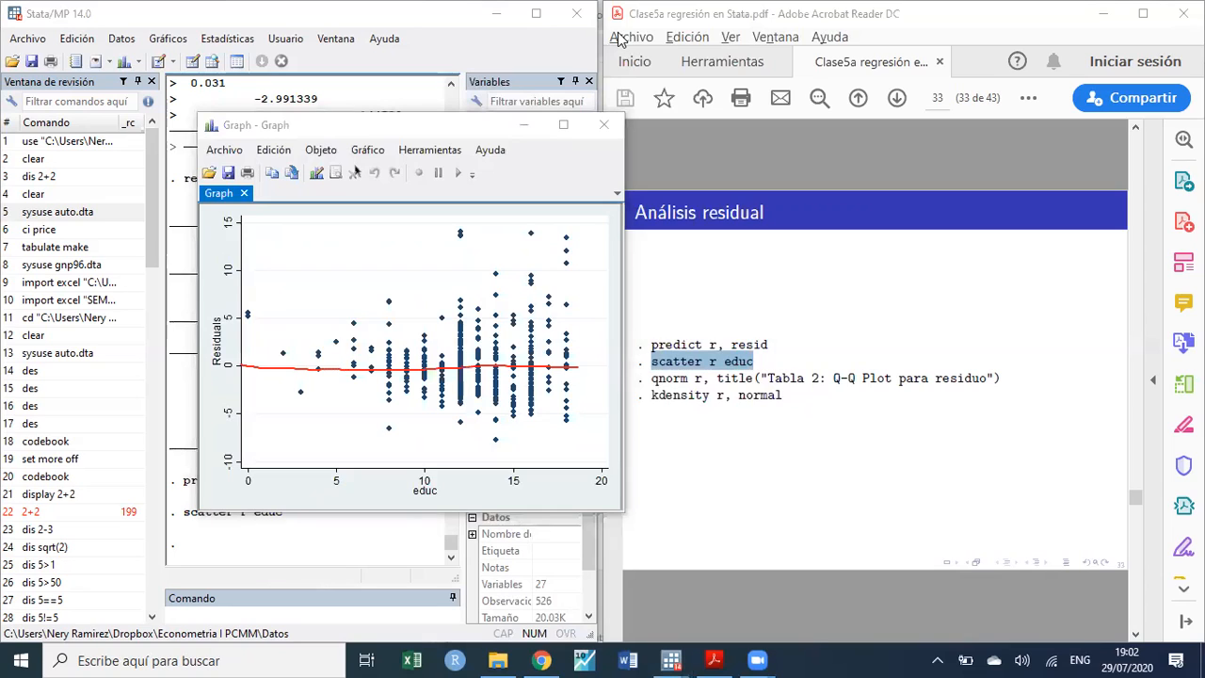
pyautogui.moveTo(286, 333); pyautogui.dragTo(385, 326)
pyautogui.moveTo(277, 399); pyautogui.dragTo(403, 388)
pyautogui.moveTo(379, 245); pyautogui.dragTo(621, 248)
pyautogui.moveTo(388, 429); pyautogui.dragTo(578, 432)
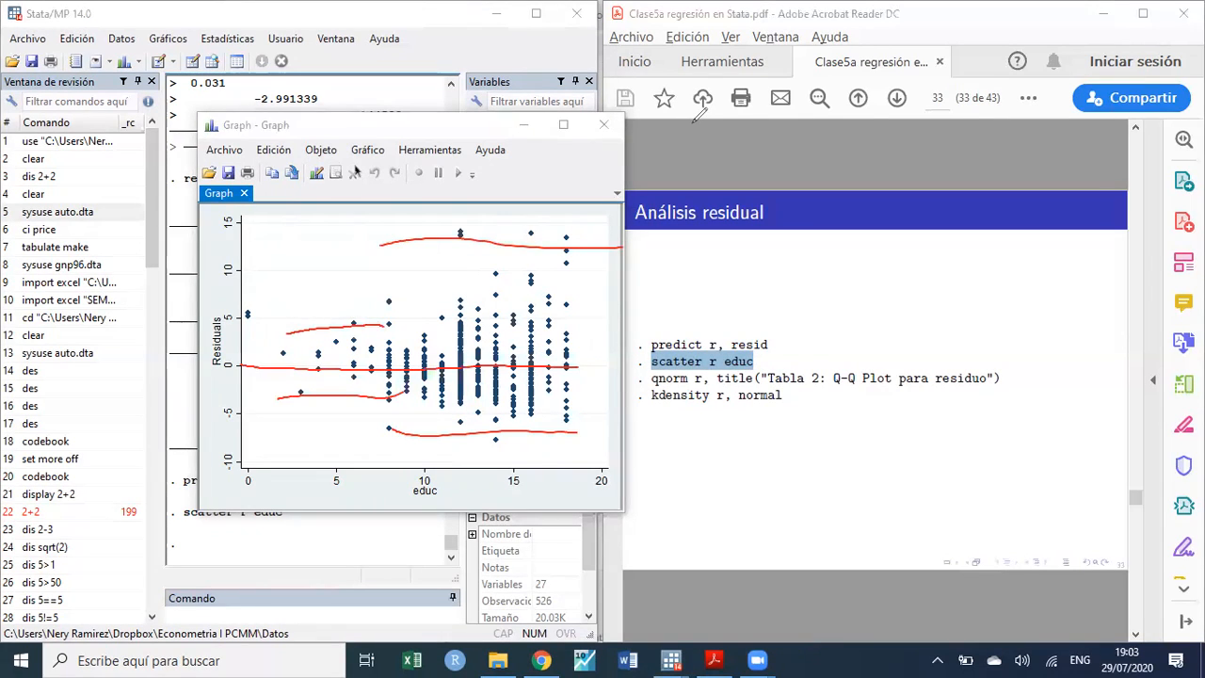
pyautogui.click(851, 122)
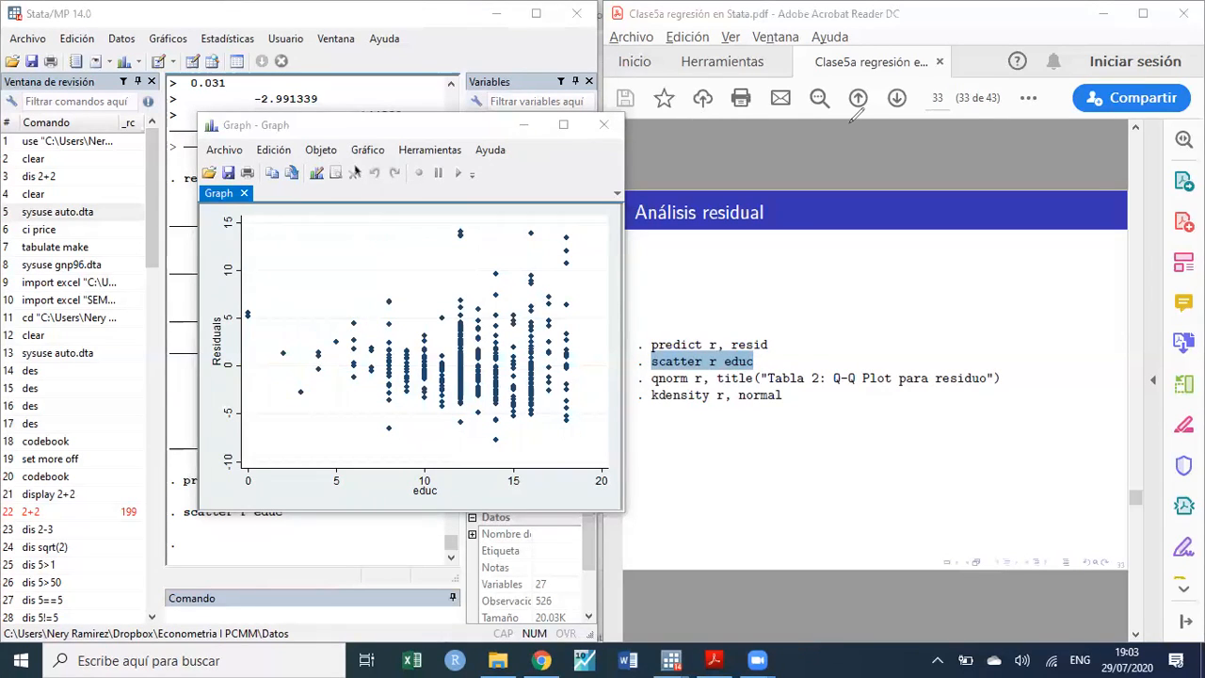
pyautogui.click(614, 130)
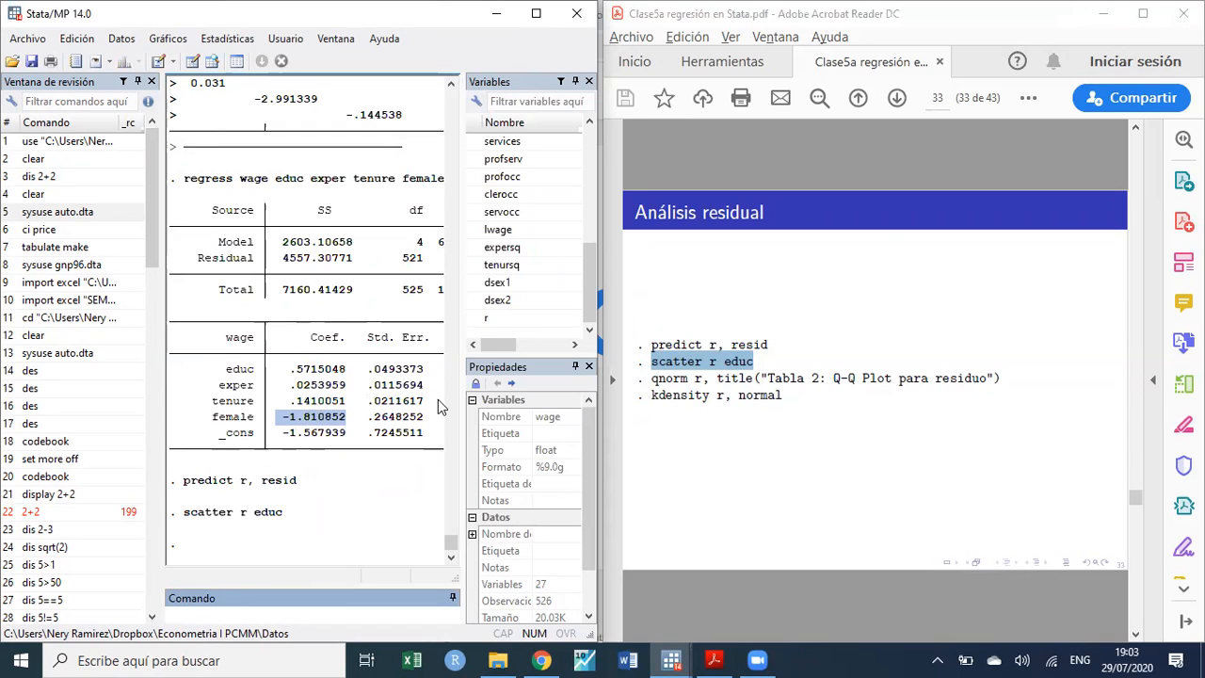
# - Run qnorm r, title("Tabla 2: Q-Q Plot para residuo") from the slide, then close the resulting graph
pyautogui.click(877, 378)
pyautogui.moveTo(1002, 378); pyautogui.dragTo(882, 378)
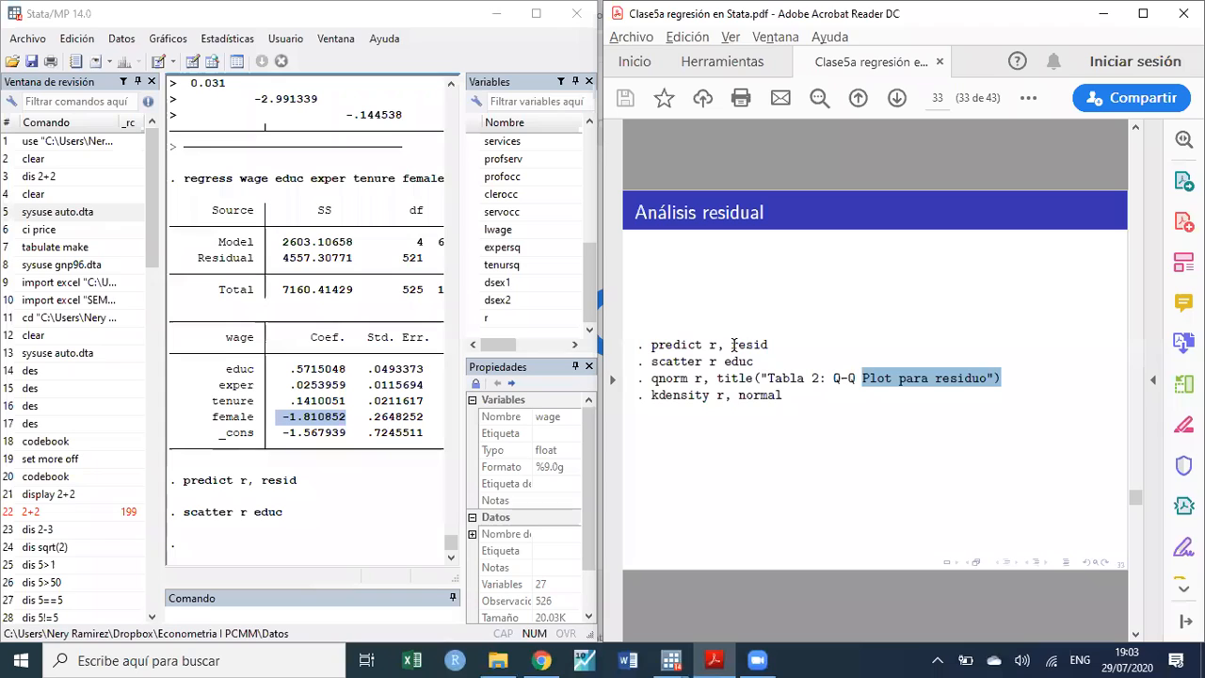
pyautogui.click(656, 379)
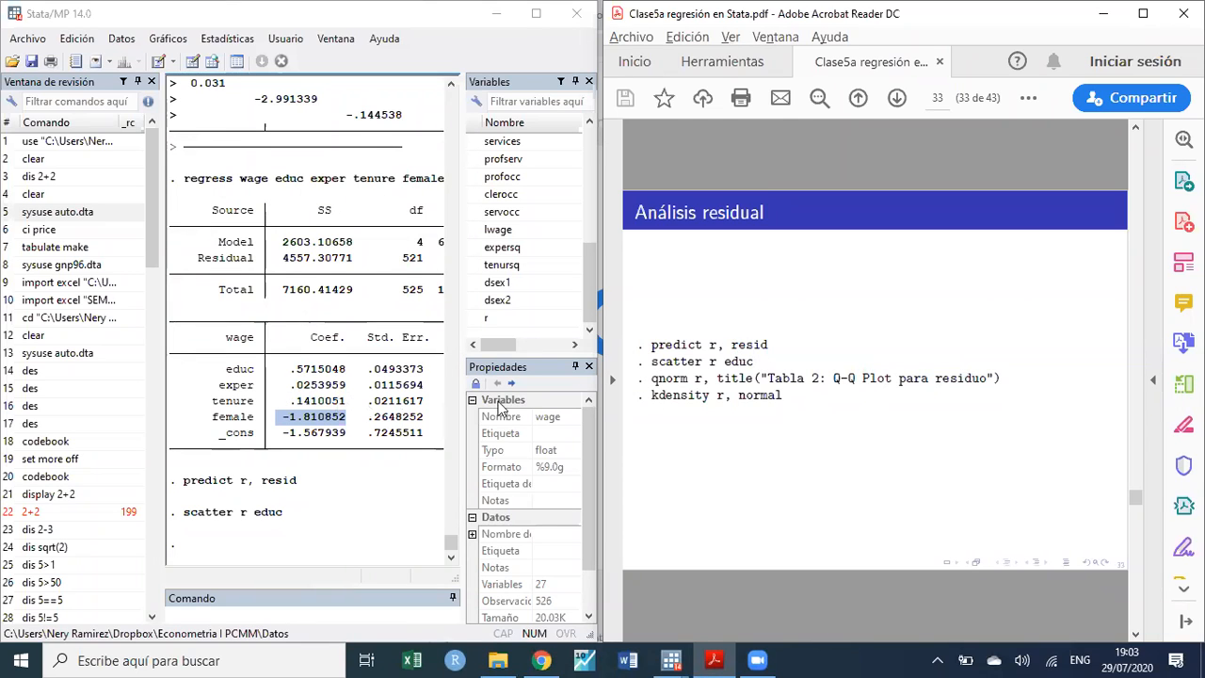
pyautogui.moveTo(651, 379); pyautogui.dragTo(1006, 379)
pyautogui.hotkey('ctrl', 'c')
pyautogui.click(239, 611)
pyautogui.hotkey('ctrl', 'v')
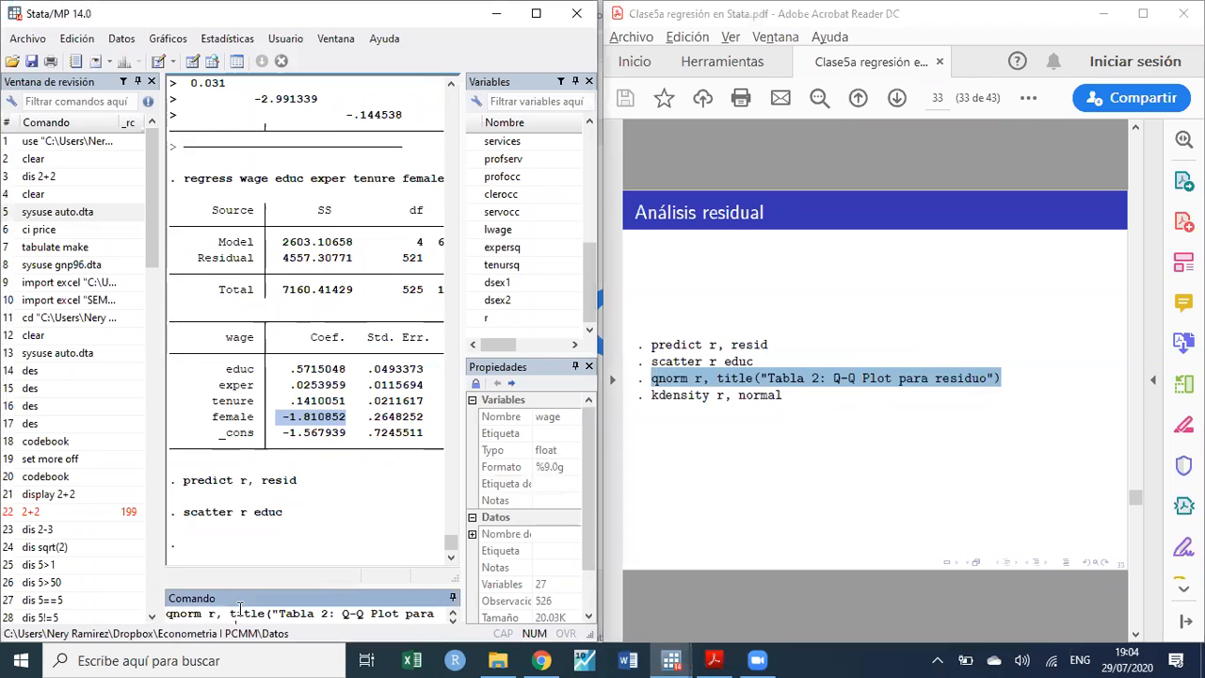
pyautogui.press('Return')
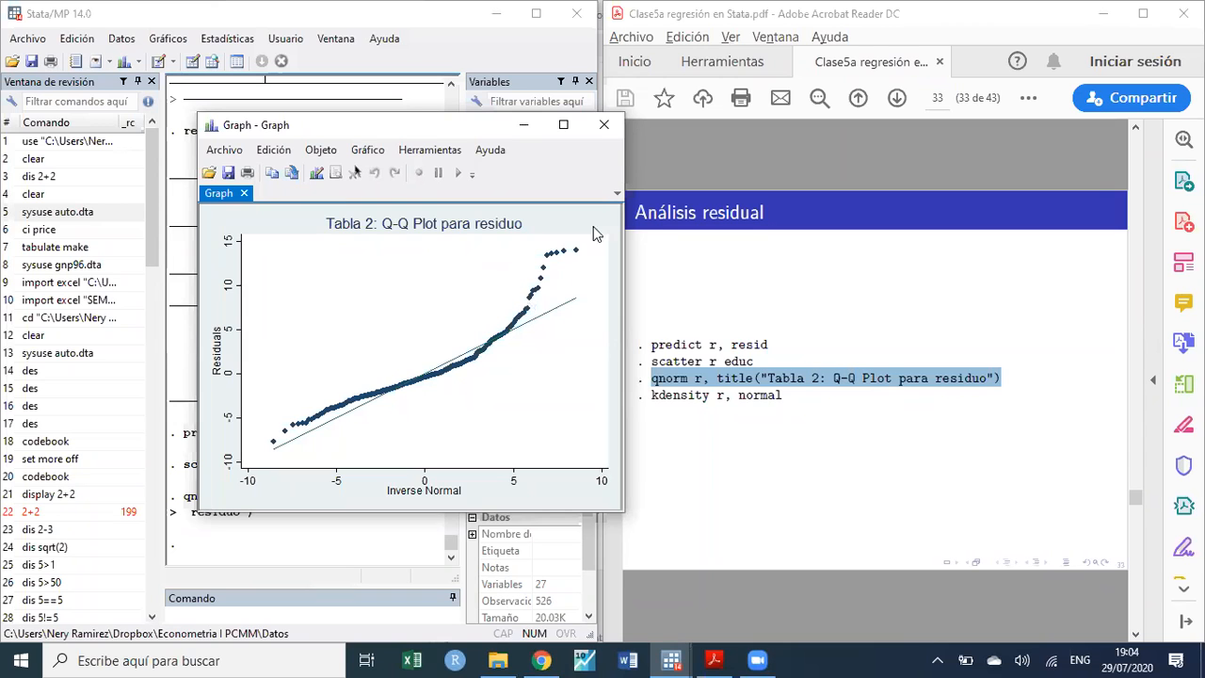
pyautogui.click(604, 125)
# - Plot the residuals' kernel density against a normal curve with kdensity r, normal, then close the graph
pyautogui.click(652, 397)
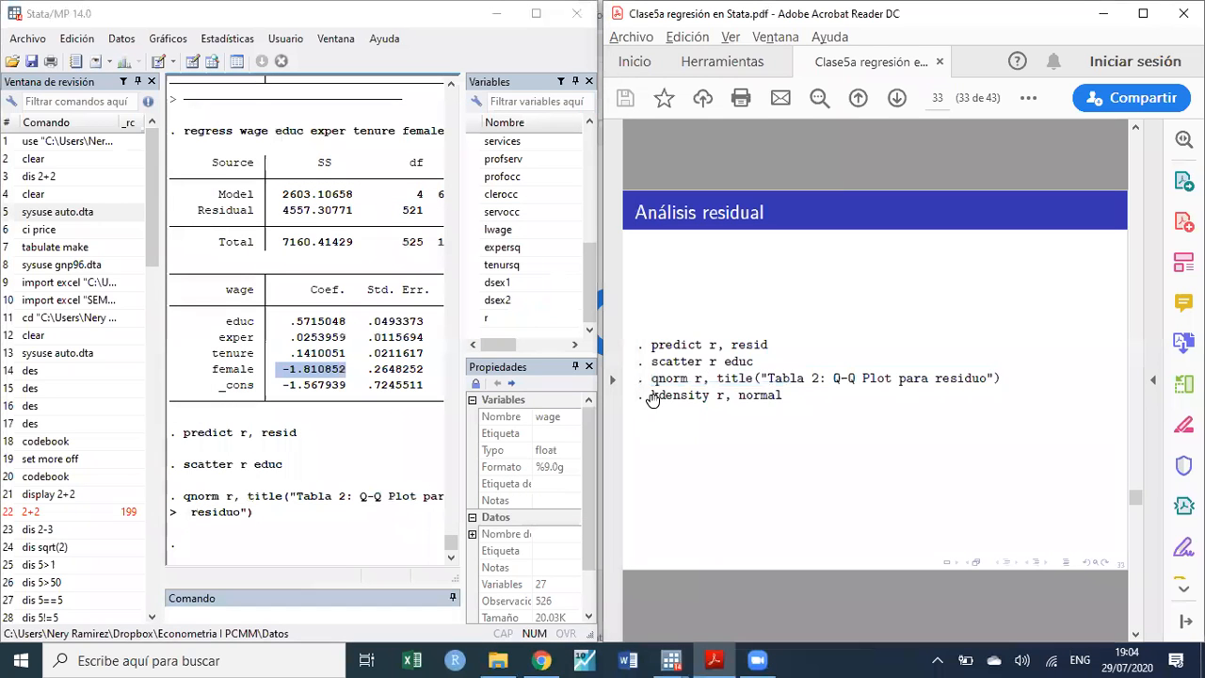
pyautogui.moveTo(653, 396); pyautogui.dragTo(782, 400)
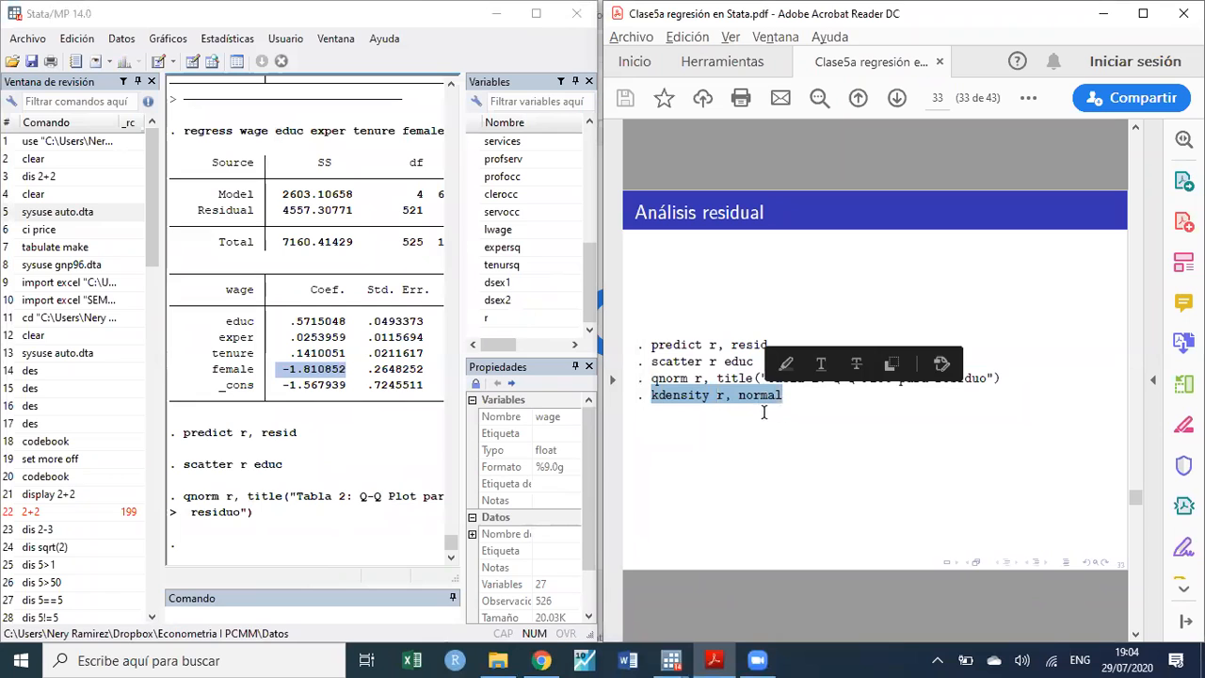
pyautogui.click(321, 623)
pyautogui.hotkey('ctrl', 'v')
pyautogui.press('Return')
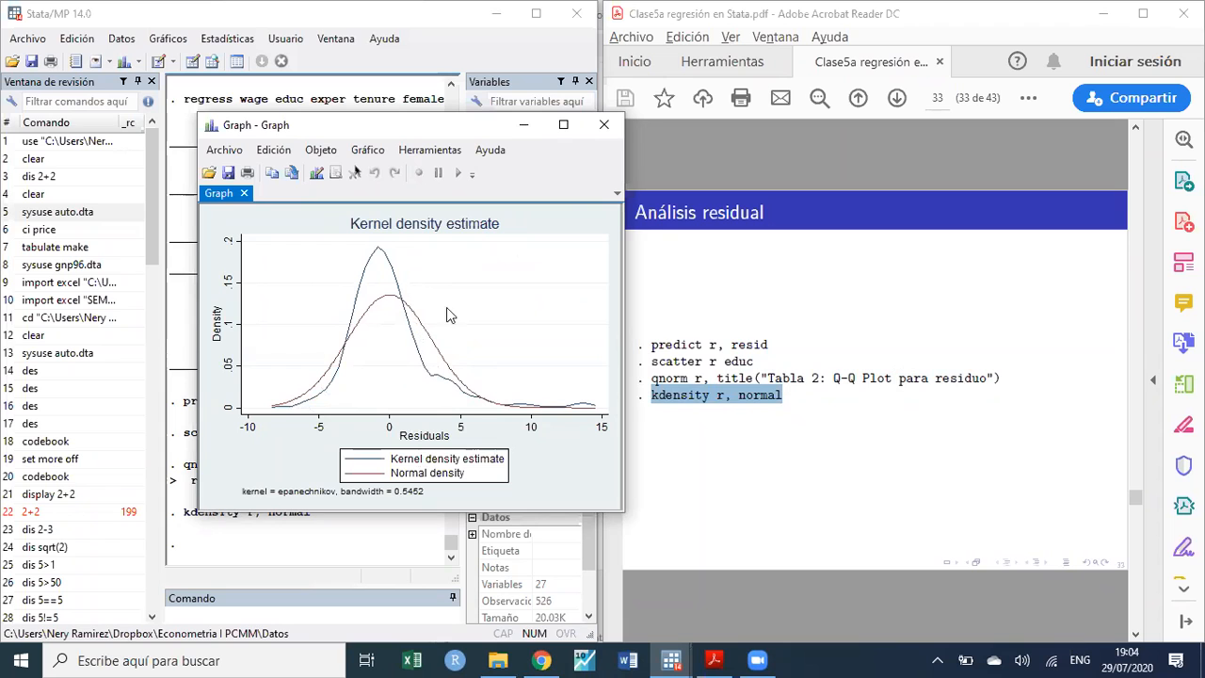
pyautogui.click(605, 126)
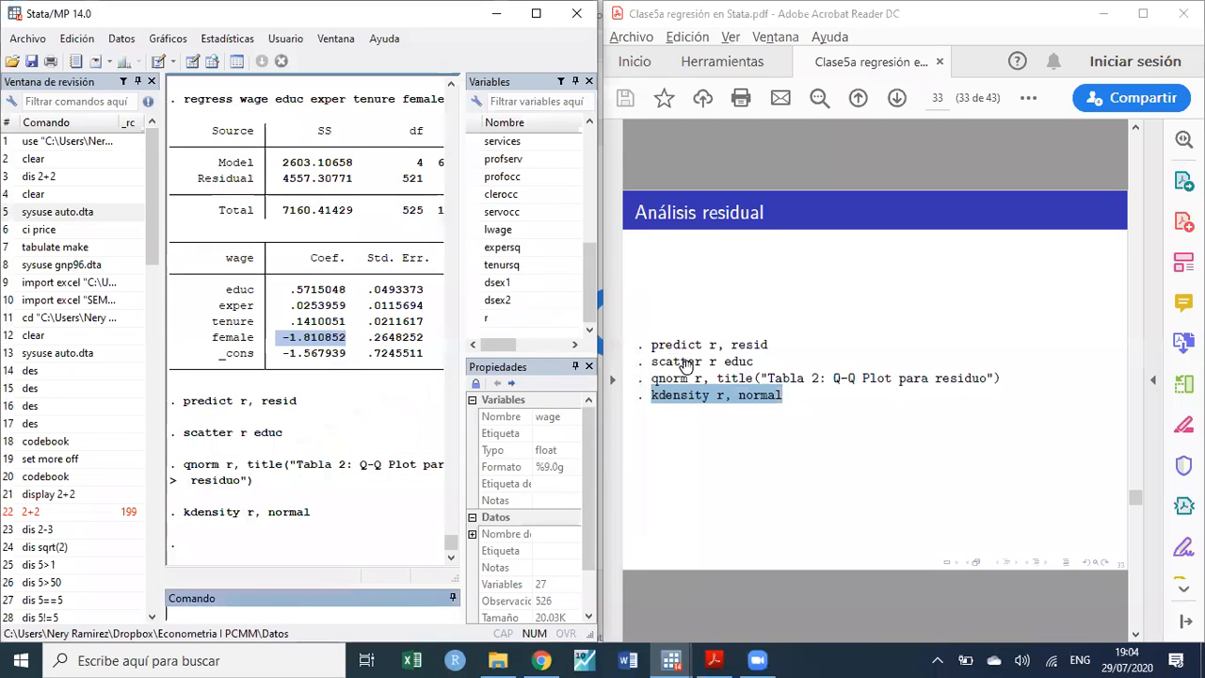
# - Advance the PDF to the slide Estimación. componente de la regresión and run its command predict yhat
pyautogui.click(755, 411)
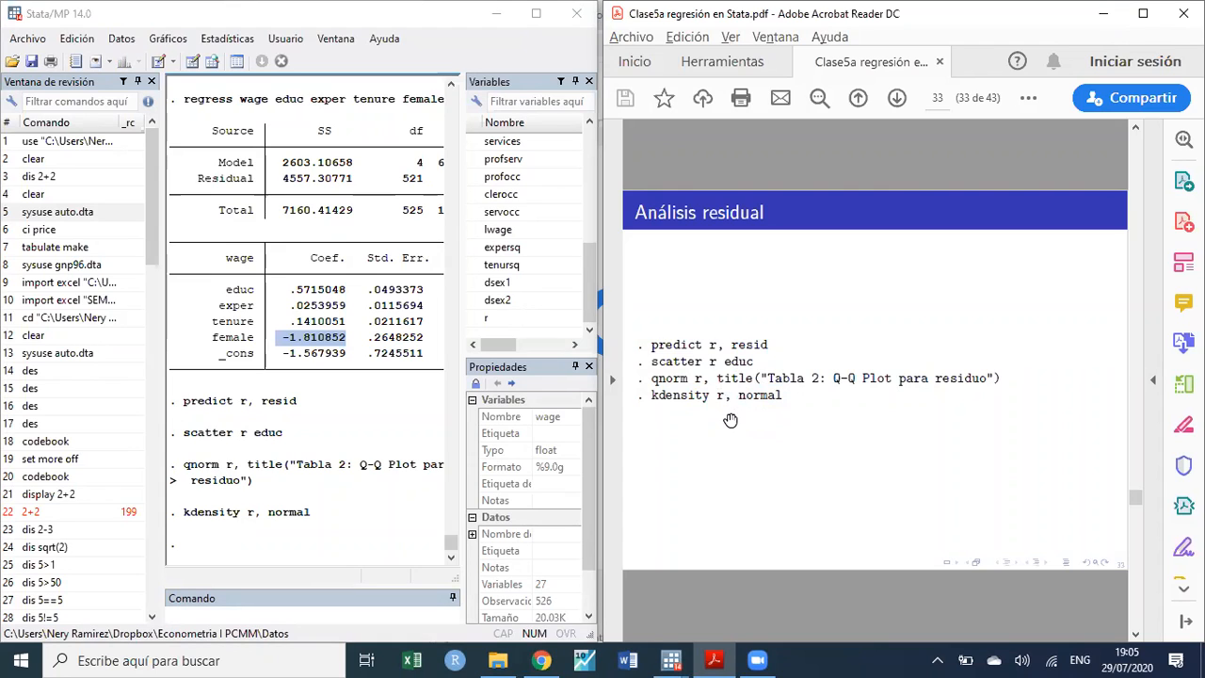
pyautogui.scroll(-1, 731, 422)
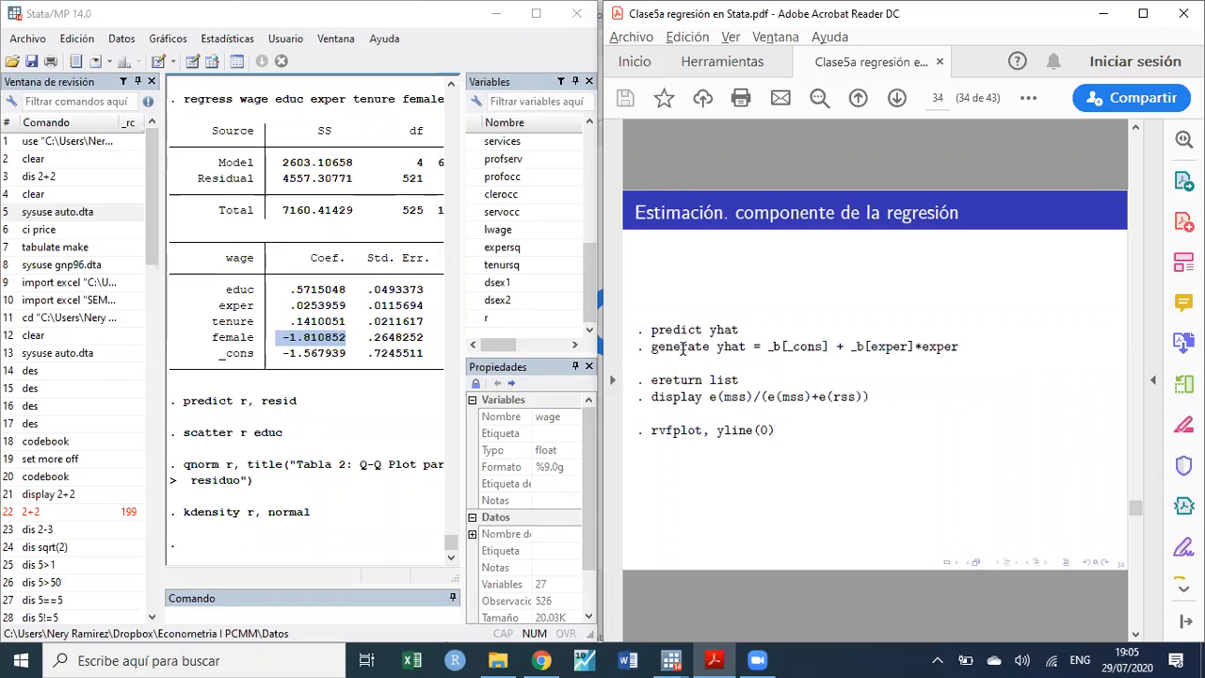
pyautogui.moveTo(651, 328); pyautogui.dragTo(742, 328)
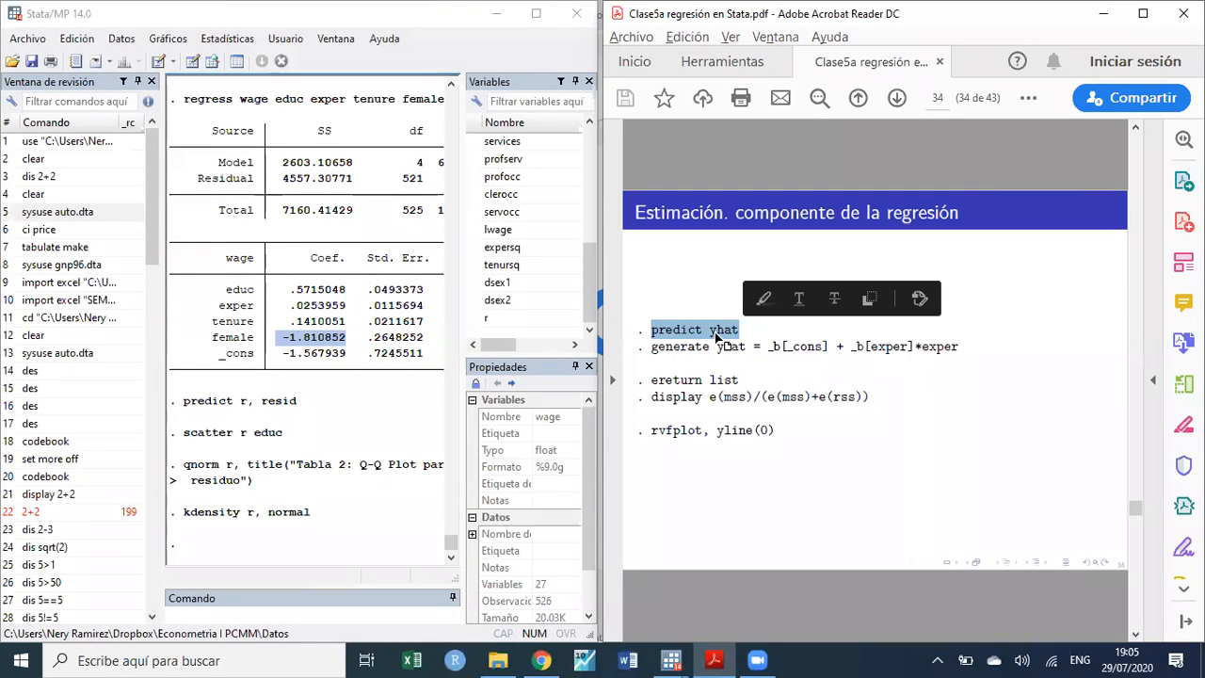
pyautogui.click(202, 616)
pyautogui.hotkey('ctrl', 'v')
pyautogui.press('Return')
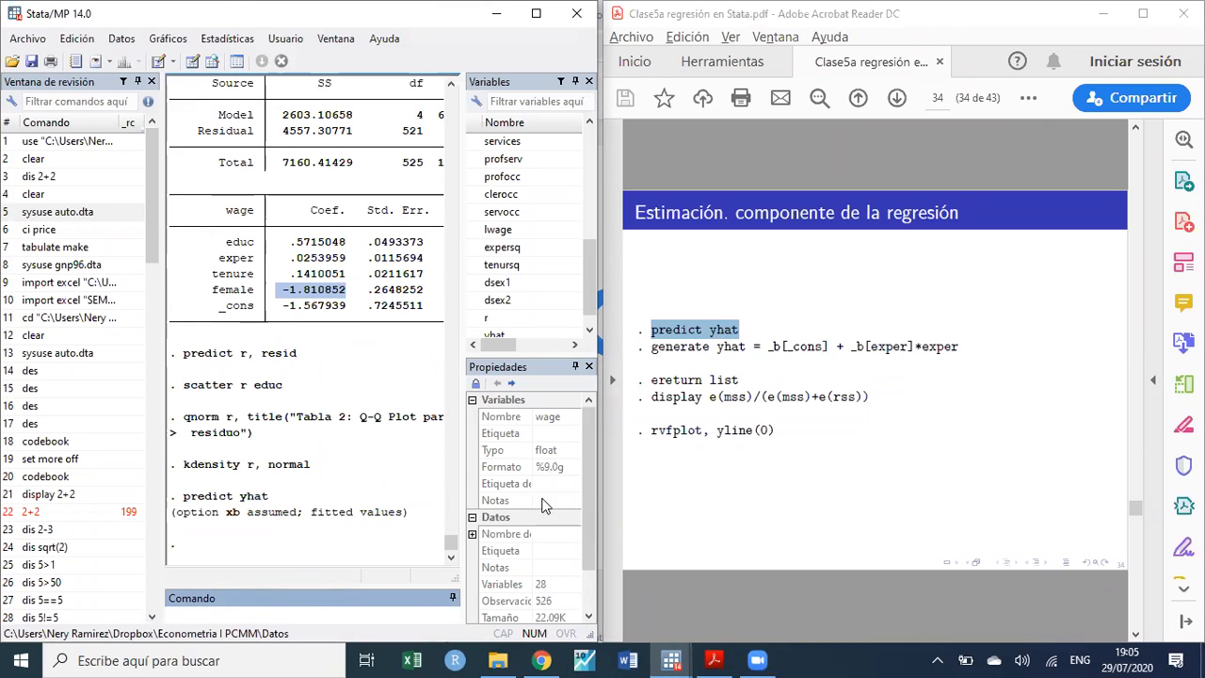
# - List the stored estimation results of the regression with ereturn list
pyautogui.click(770, 356)
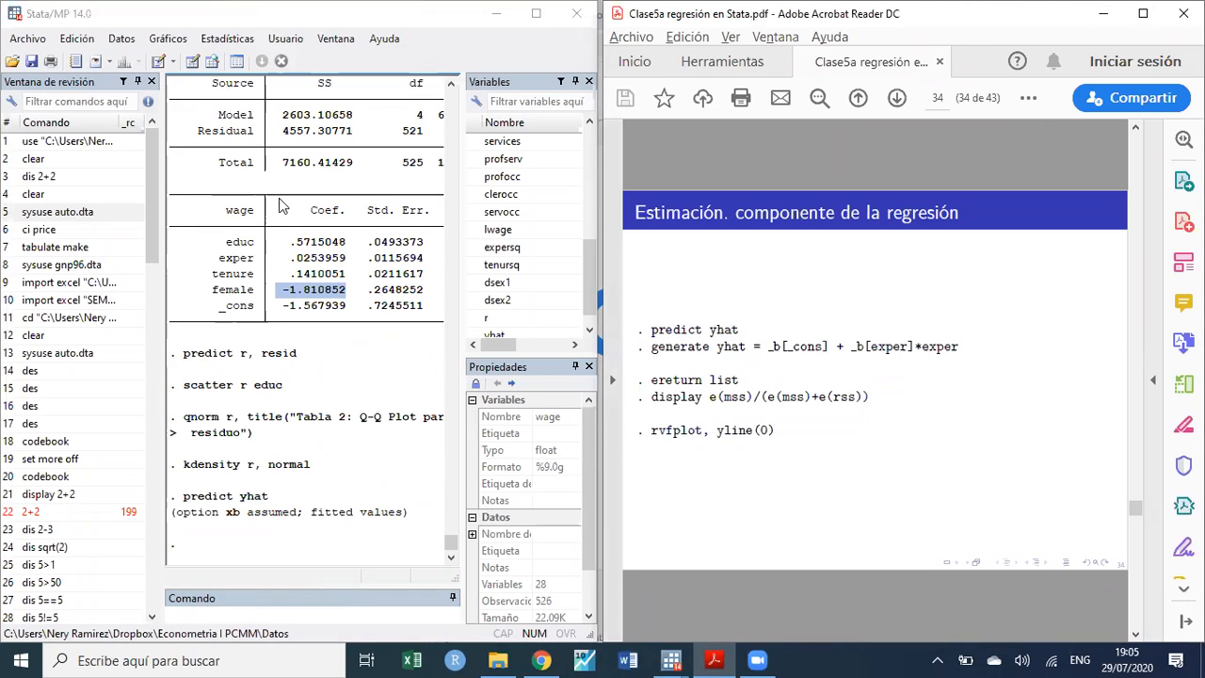
pyautogui.click(231, 613)
pyautogui.write('ereturn list')
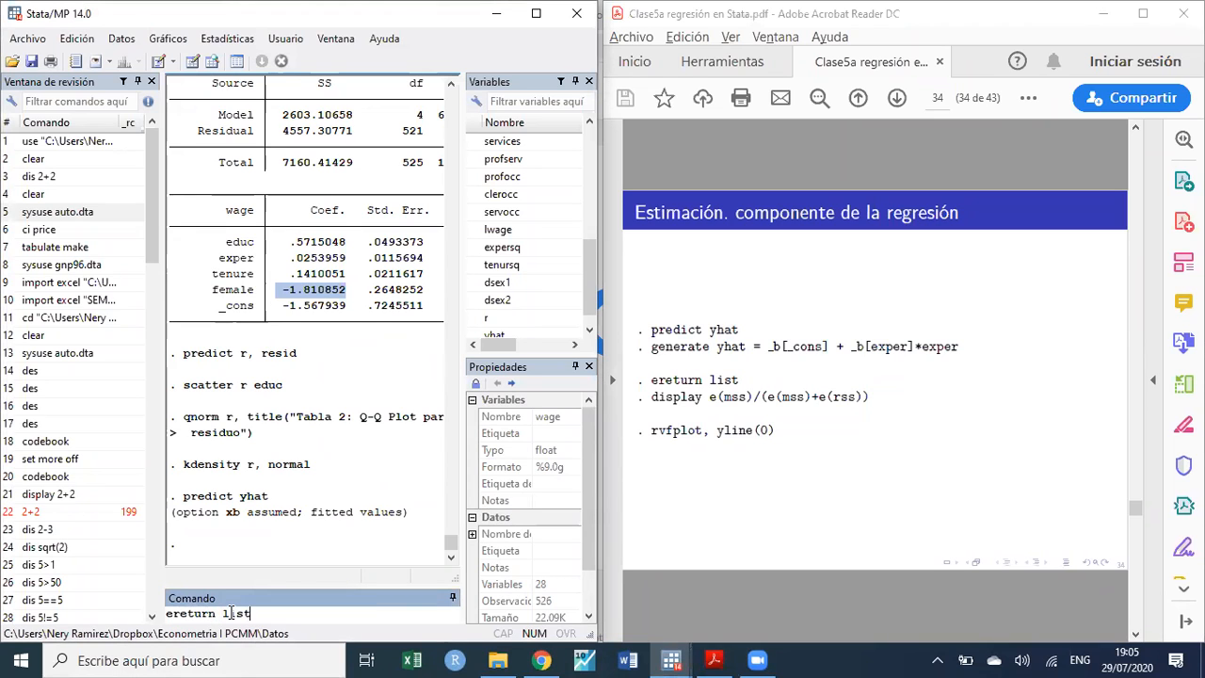
pyautogui.press('Return')
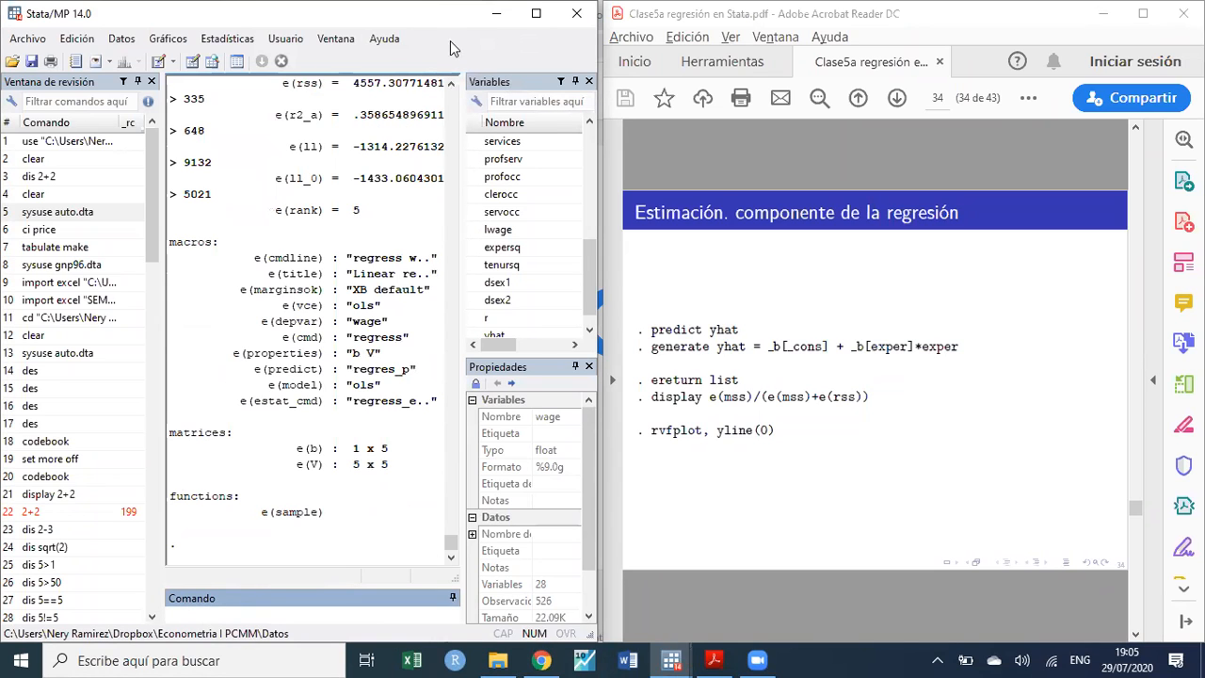
# - Enlarge Stata to examine the stored scalars, macros and matrices, including e(mss) and e(r2), and return the window beside the slide
pyautogui.press('super+Right')
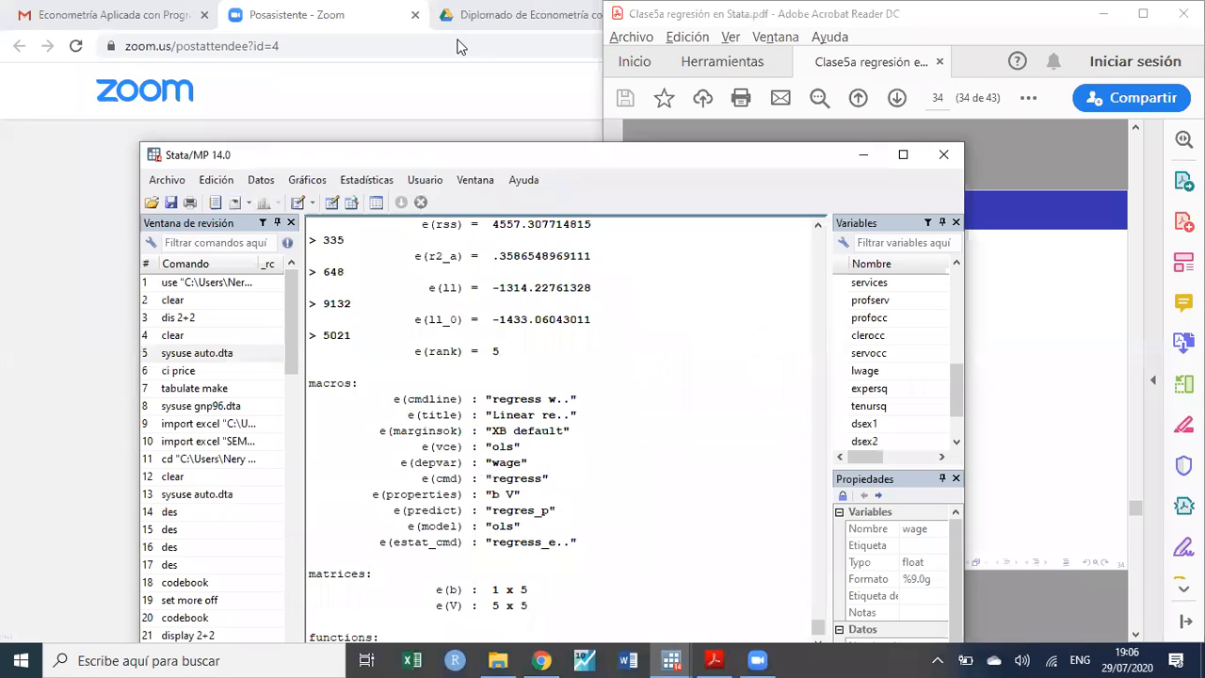
pyautogui.click(903, 154)
pyautogui.scroll(6, 457, 310)
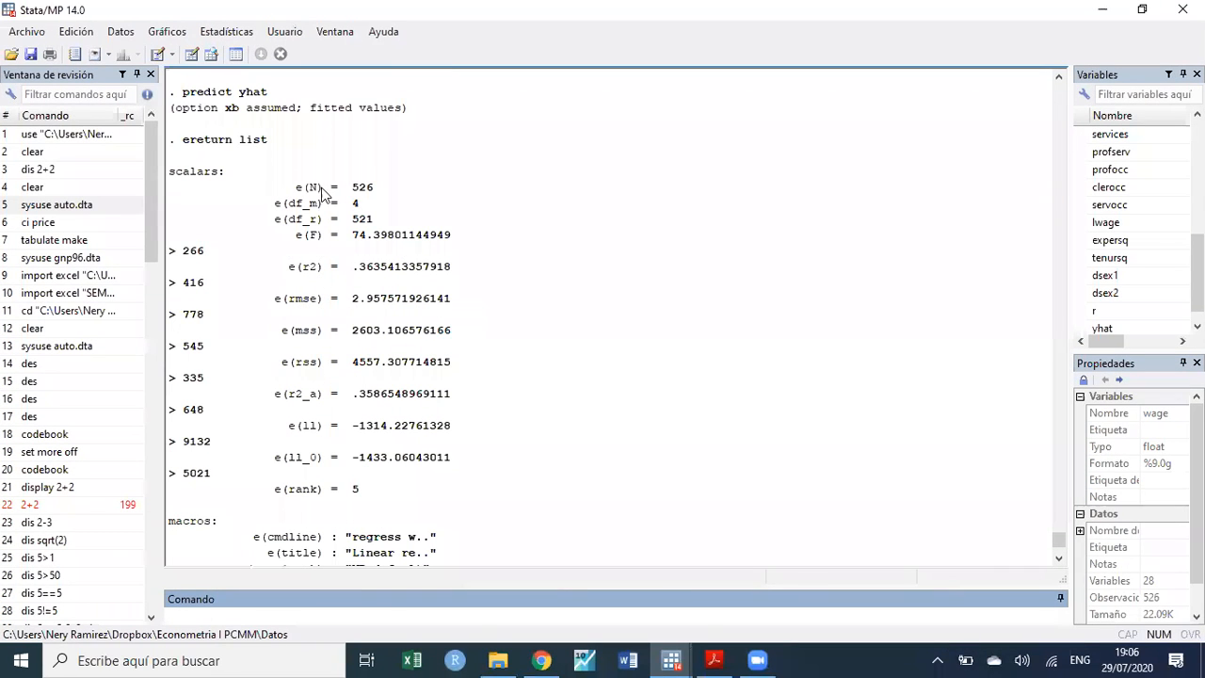
pyautogui.moveTo(290, 186); pyautogui.dragTo(324, 205)
pyautogui.moveTo(283, 330); pyautogui.dragTo(320, 334)
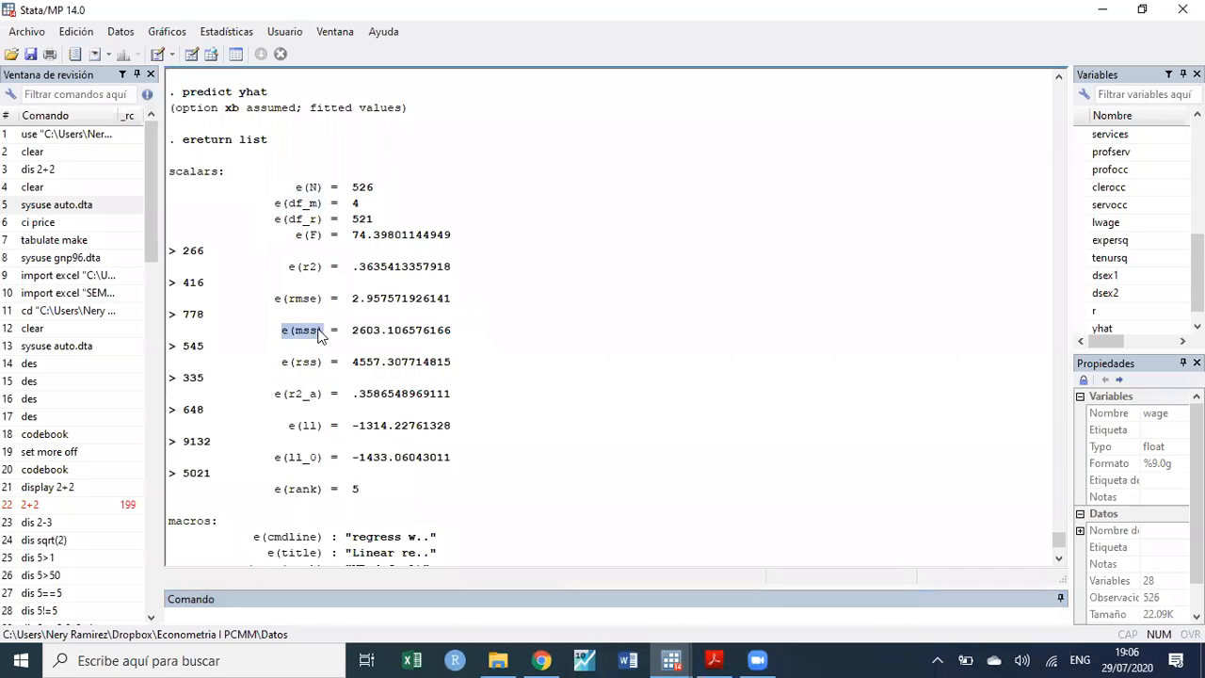
pyautogui.moveTo(275, 298); pyautogui.dragTo(323, 270)
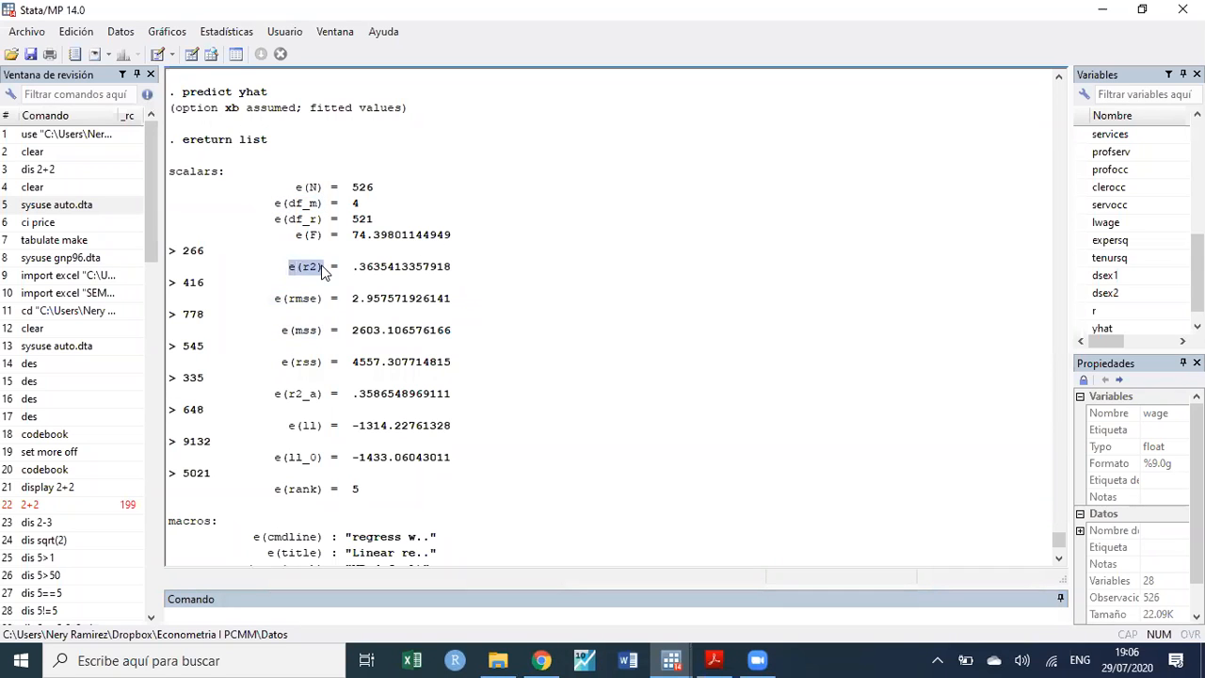
pyautogui.scroll(-6, 329, 282)
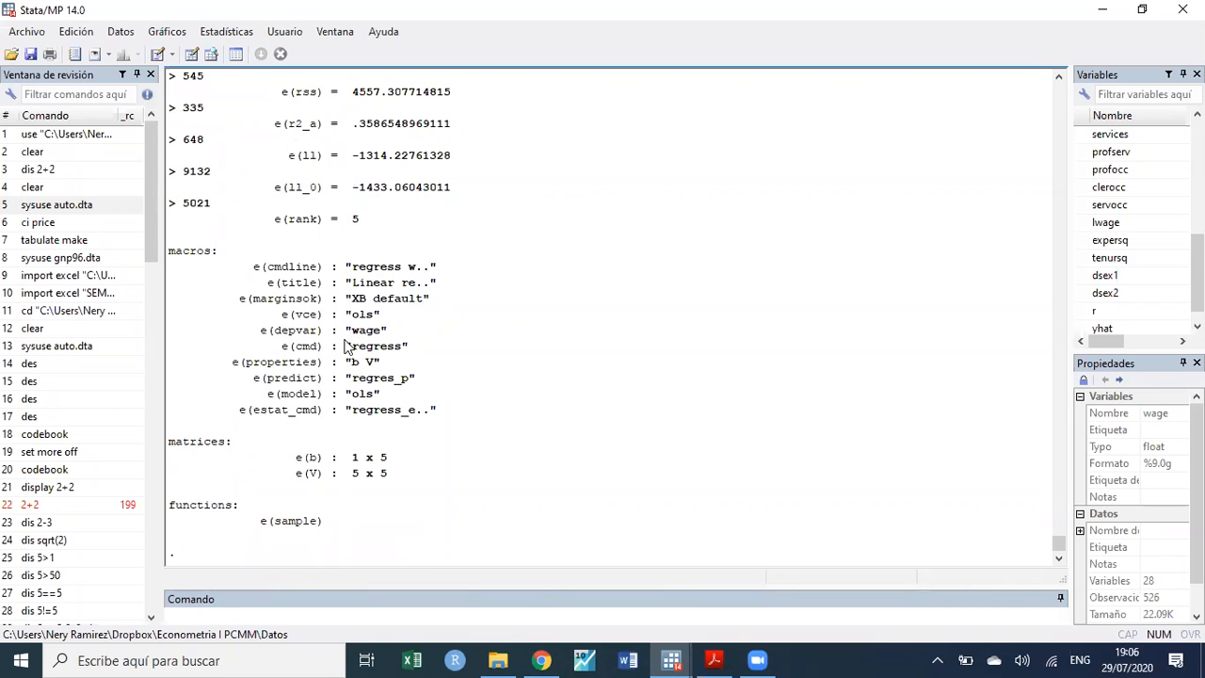
pyautogui.click(1143, 9)
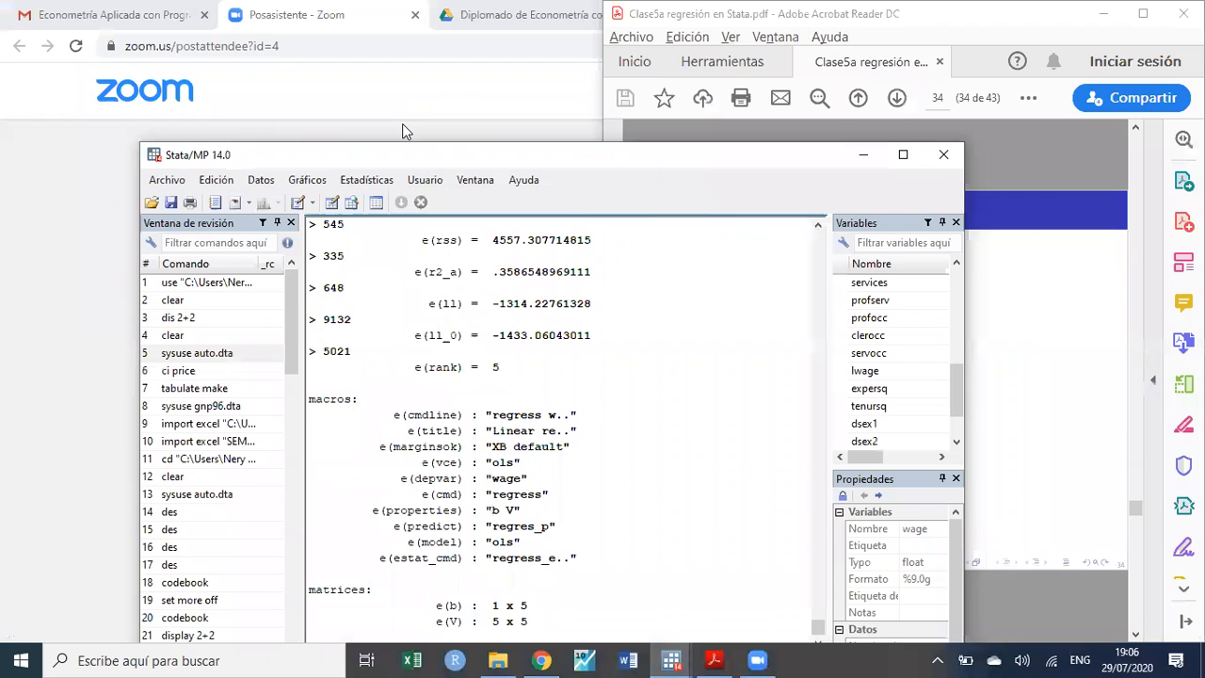
pyautogui.press('super+Left')
# - Try to display the regression constant by running disp b[_cons] with the expression copied from the slide
pyautogui.moveTo(772, 348); pyautogui.dragTo(832, 347)
pyautogui.hotkey('ctrl', 'c')
pyautogui.click(776, 350)
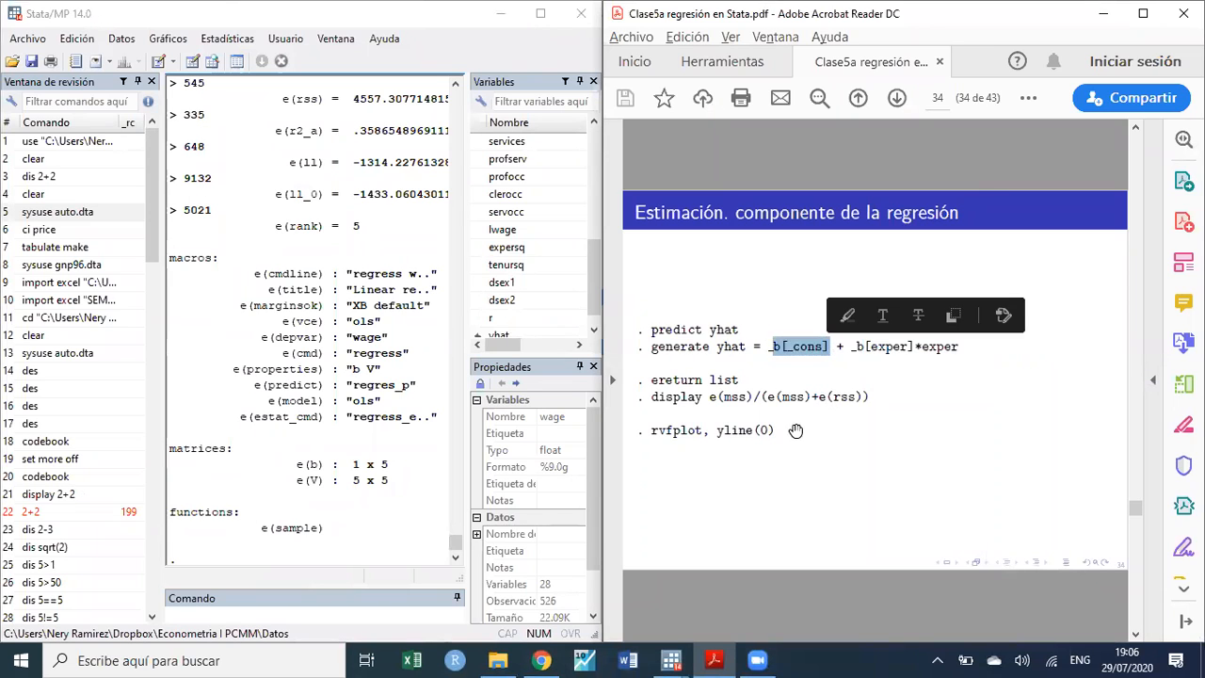
pyautogui.click(267, 614)
pyautogui.write('cisp')
pyautogui.hotkey('ctrl', 'v')
pyautogui.press('Return')
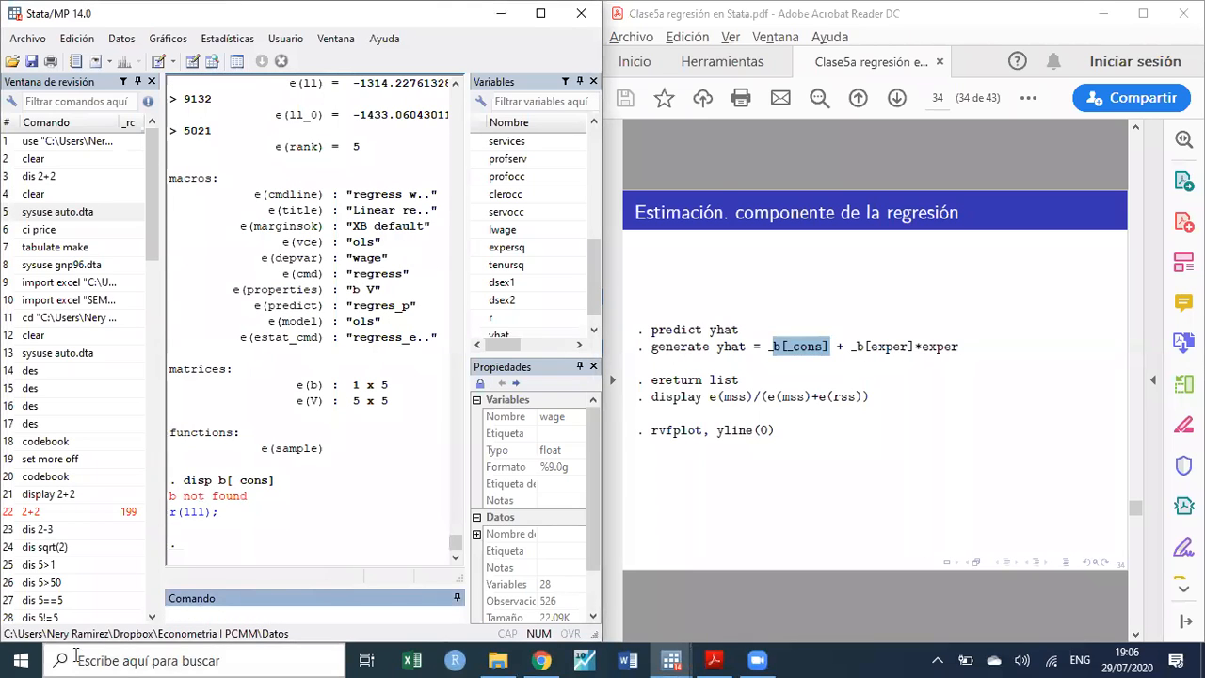
# - Try to display the regression constant by running dis b[_cons] with the expression copied from the slide
pyautogui.hotkey('ctrl', 'v')
pyautogui.click(187, 613)
pyautogui.press('BackSpace')
pyautogui.write('_')
pyautogui.write('dis')
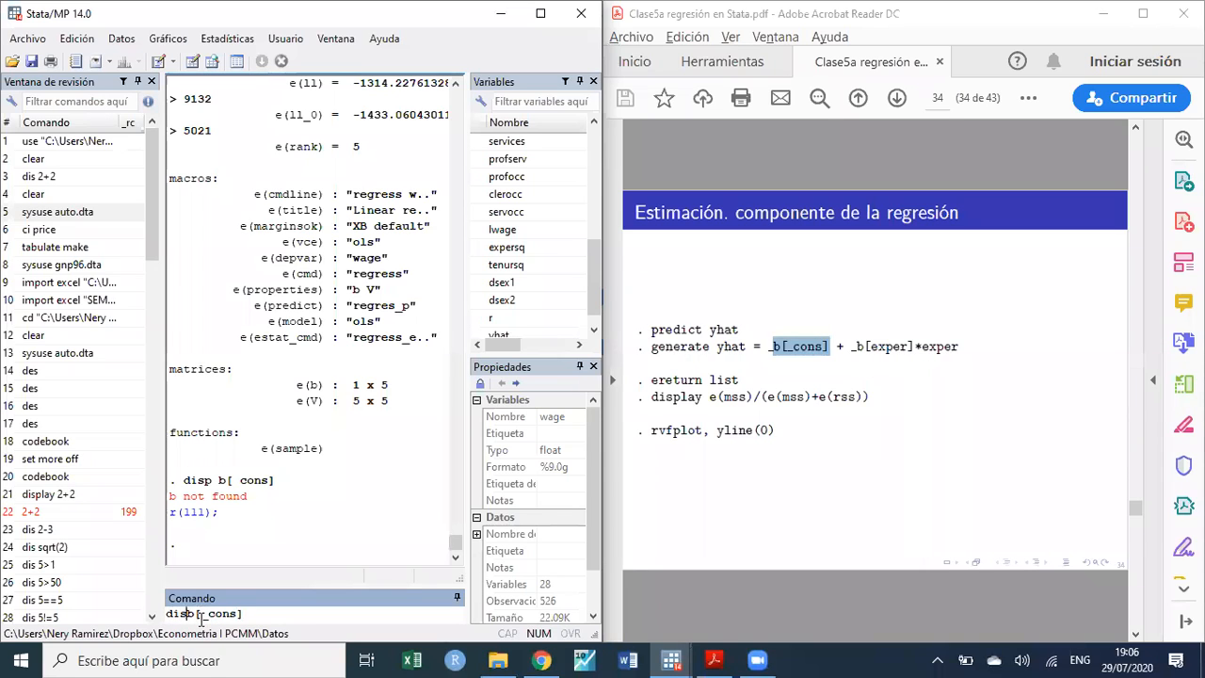
pyautogui.press('Return')
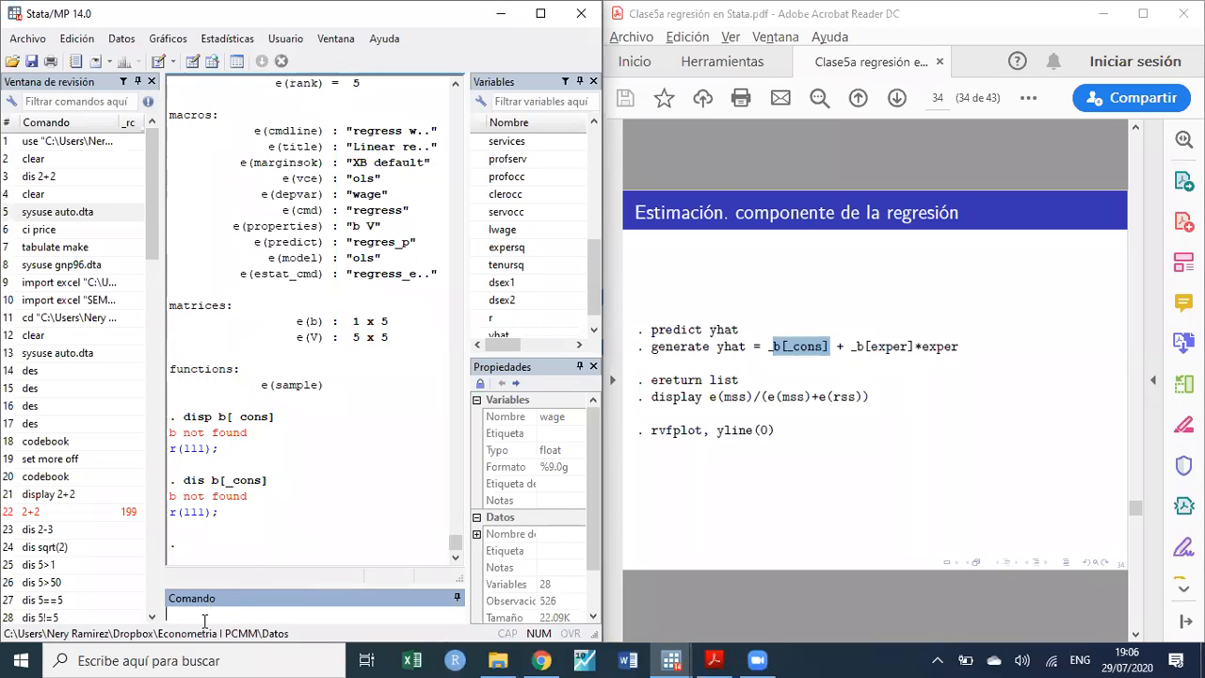
# - Correct the recalled command to dis _b[_cons] and run it to display the regression constant
pyautogui.press('pageup')
pyautogui.write('_')
pyautogui.press('Return')
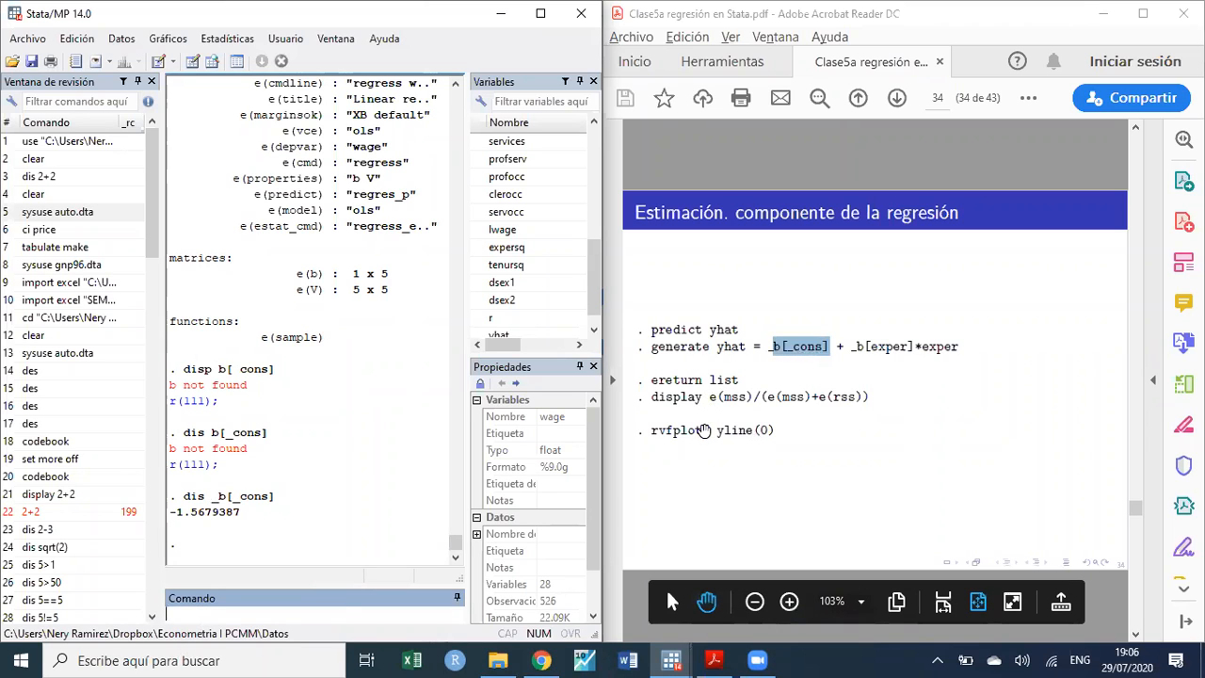
# - Plot residuals against fitted values with the slide's command rvfplot, yline(0), and close the graph after viewing it
pyautogui.click(696, 440)
pyautogui.moveTo(650, 430); pyautogui.dragTo(783, 429)
pyautogui.hotkey('ctrl', 'c')
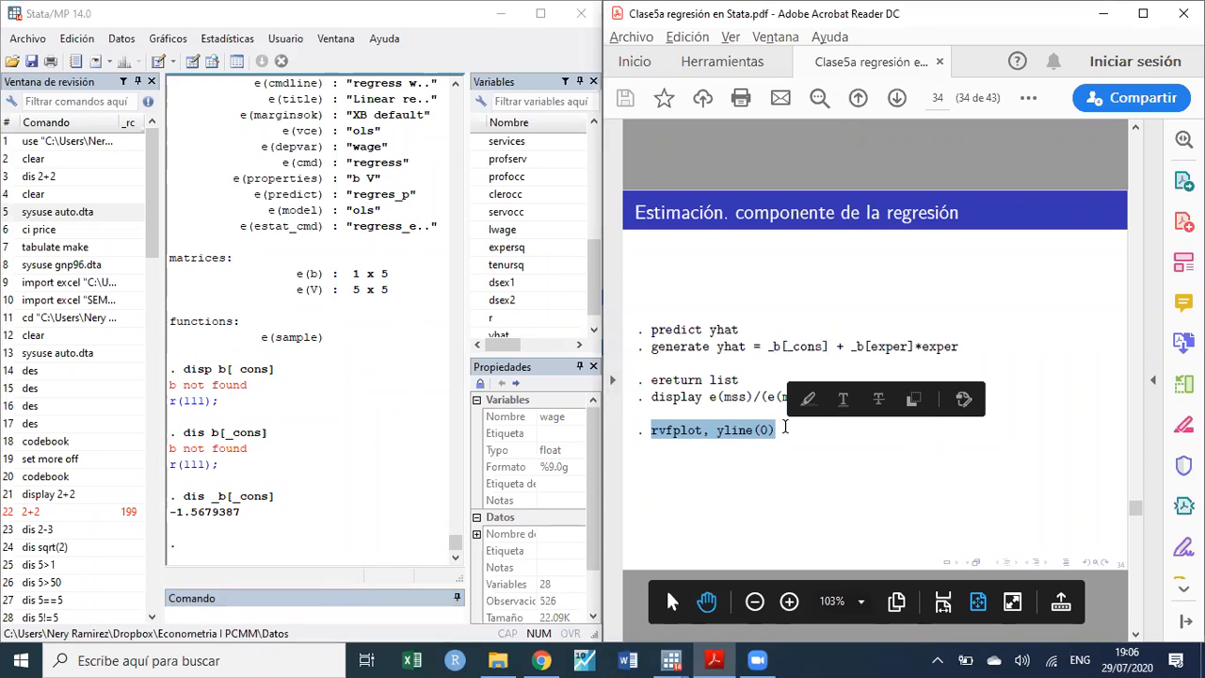
pyautogui.click(318, 612)
pyautogui.hotkey('ctrl', 'v')
pyautogui.press('Return')
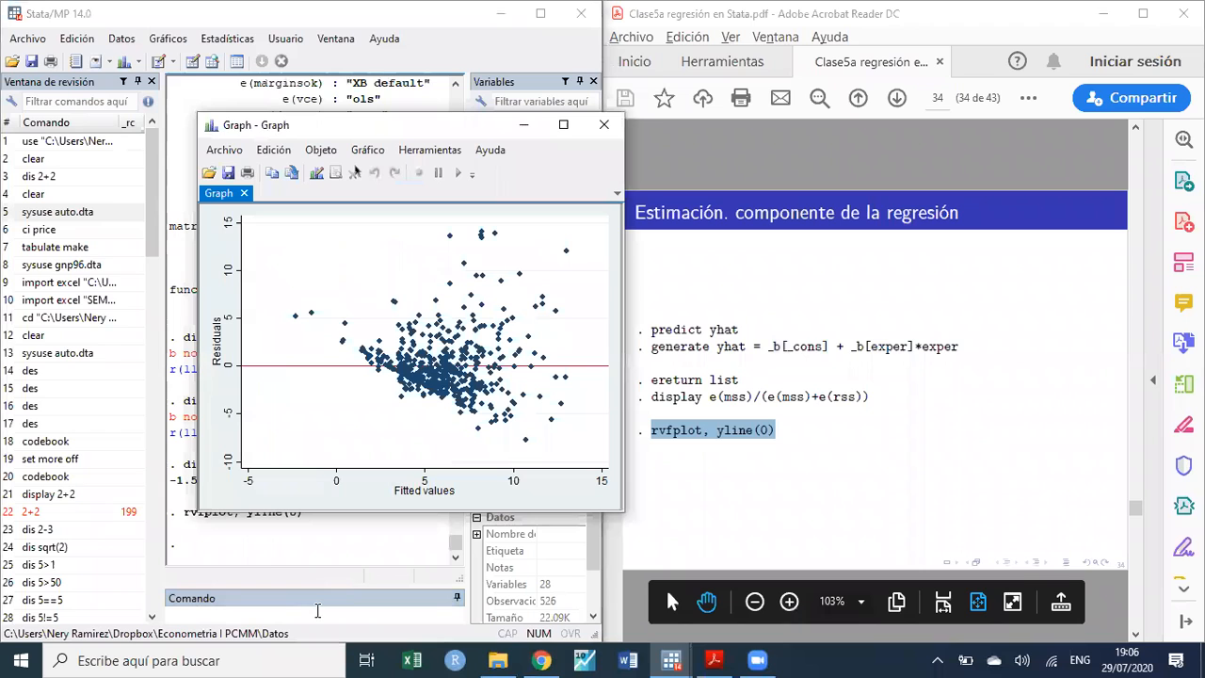
pyautogui.click(602, 126)
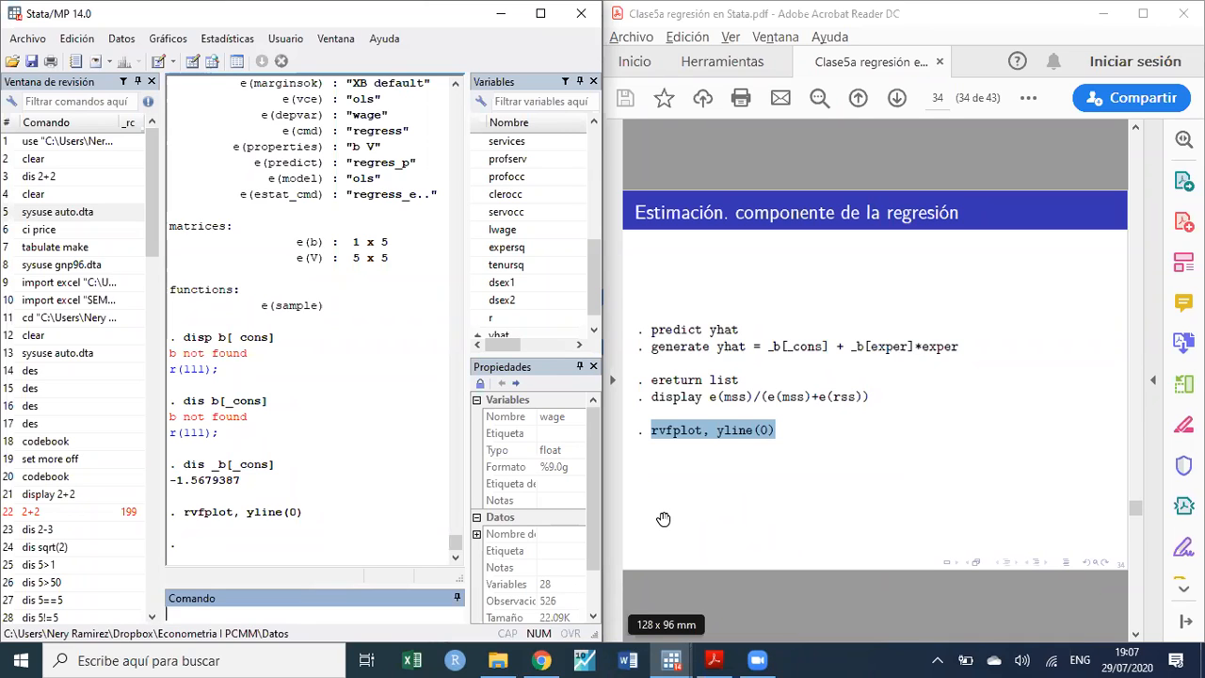
# - Advance the PDF to slide 35 and examine the estout installation command and the quiet regression line for Model 1
pyautogui.scroll(-1, 752, 443)
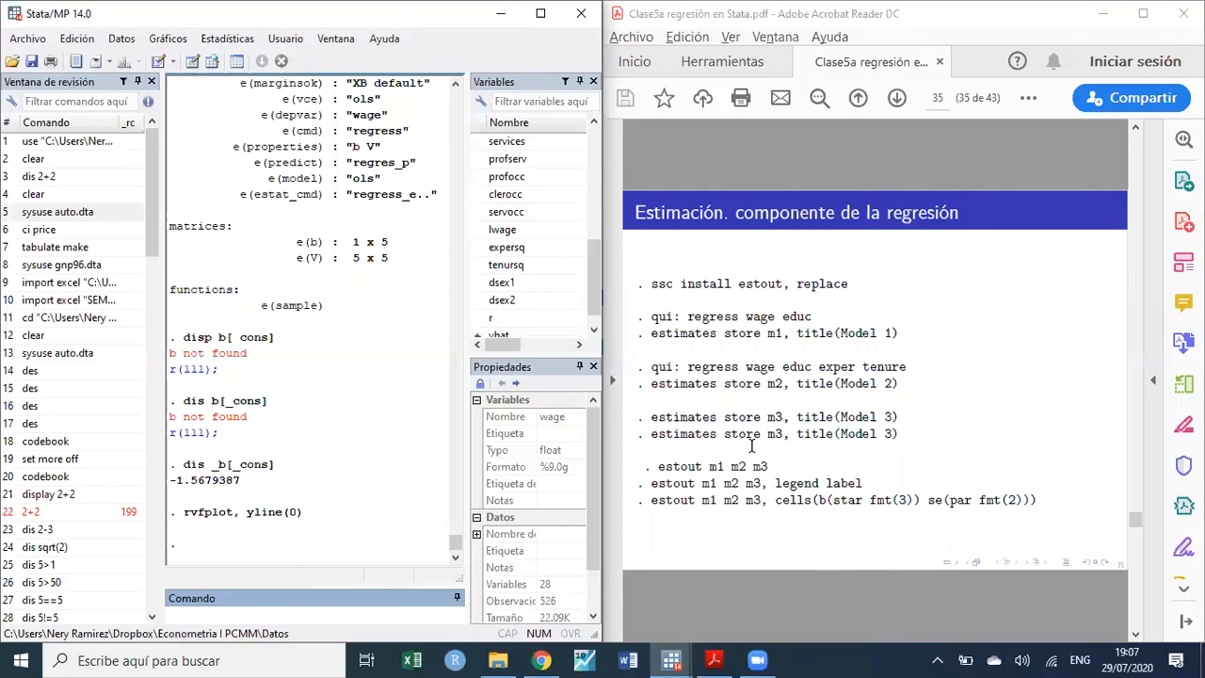
pyautogui.click(745, 286)
pyautogui.moveTo(745, 287); pyautogui.dragTo(782, 286)
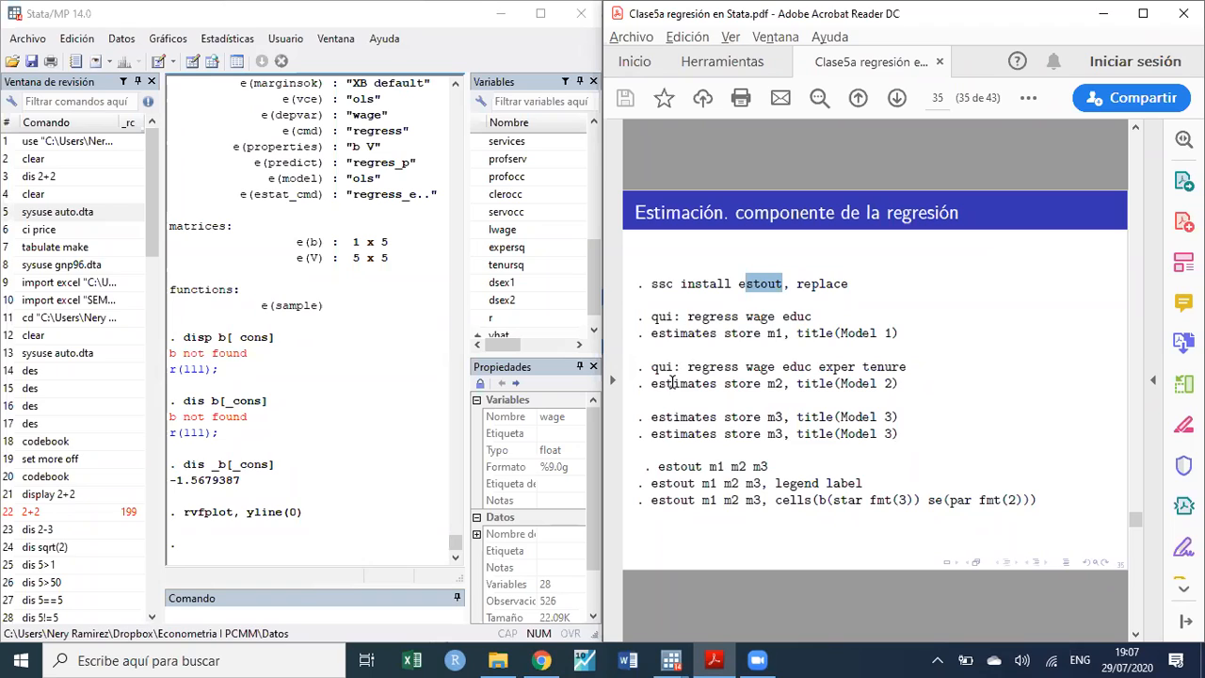
pyautogui.moveTo(656, 284); pyautogui.dragTo(850, 285)
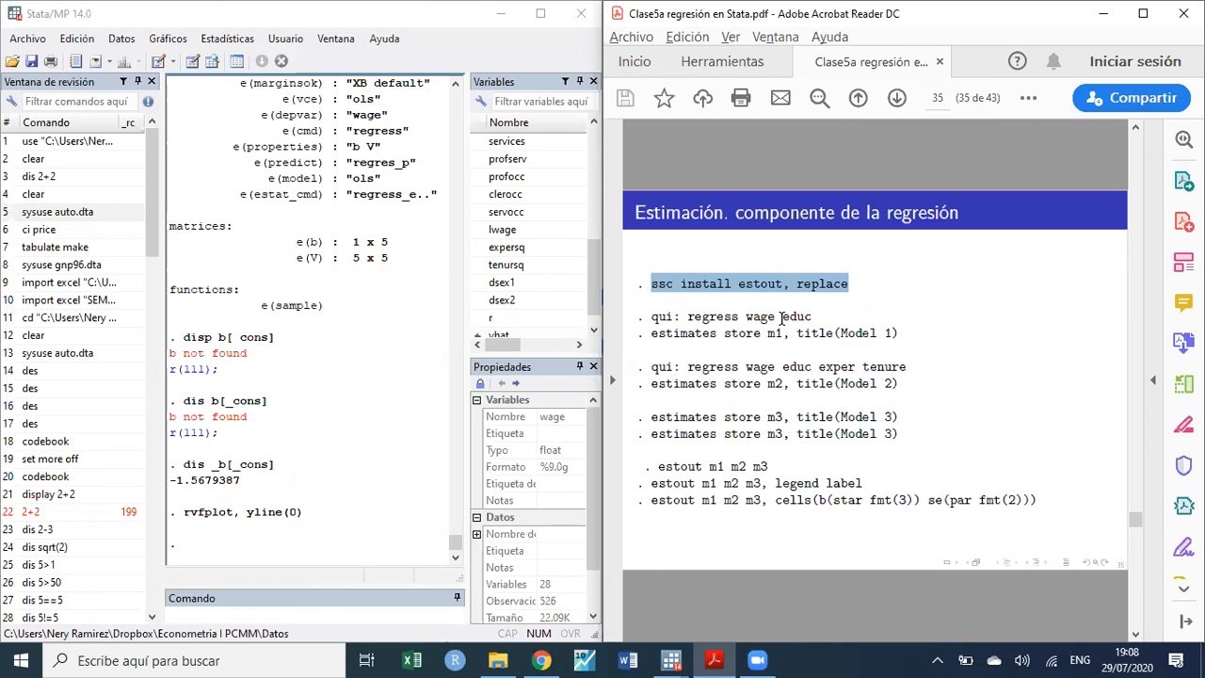
pyautogui.click(649, 318)
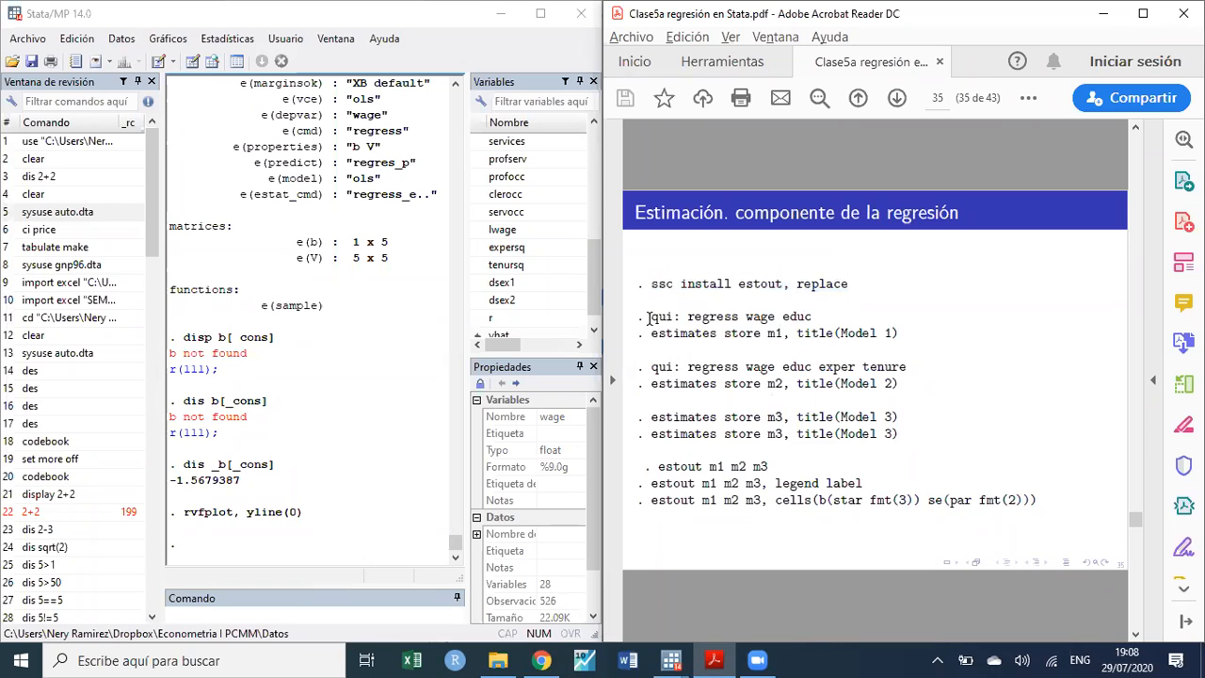
pyautogui.moveTo(649, 317); pyautogui.dragTo(817, 317)
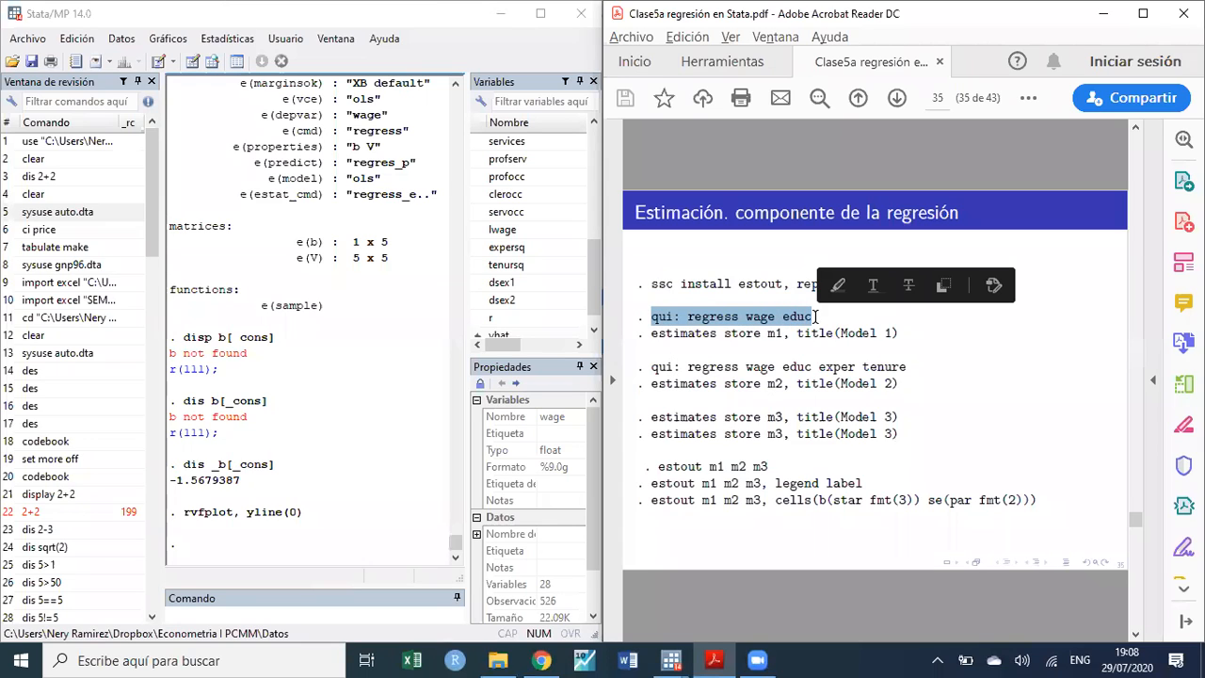
pyautogui.click(704, 321)
pyautogui.moveTo(688, 318); pyautogui.dragTo(743, 323)
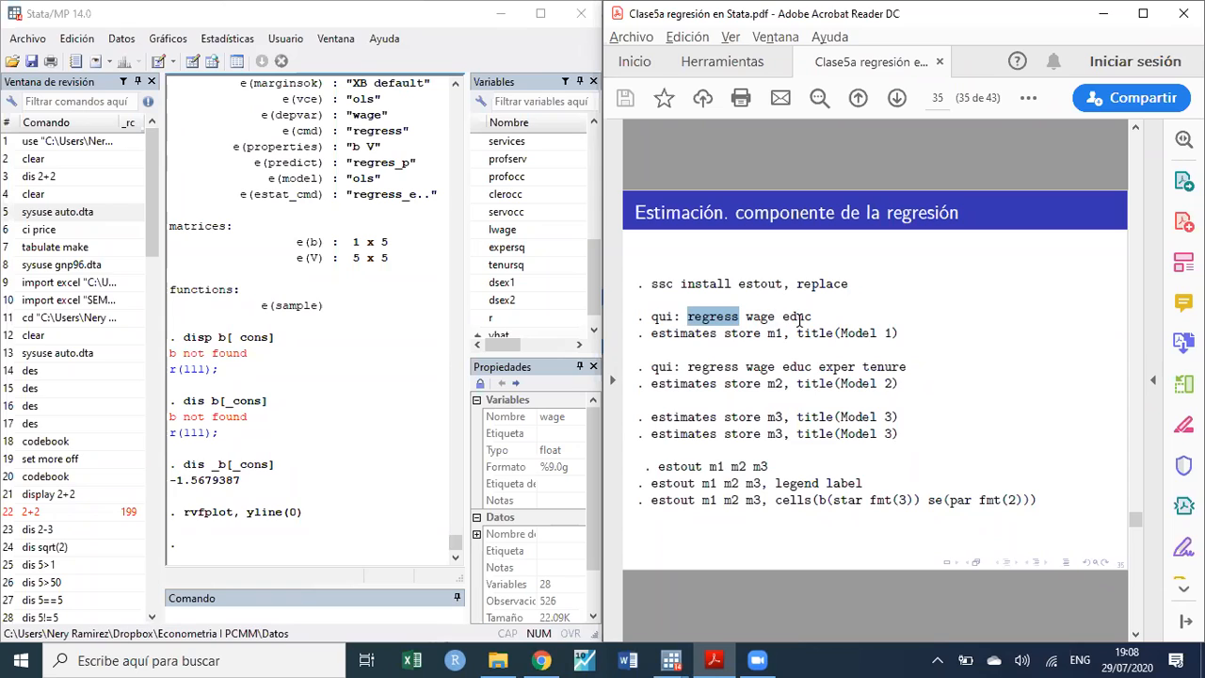
pyautogui.click(697, 333)
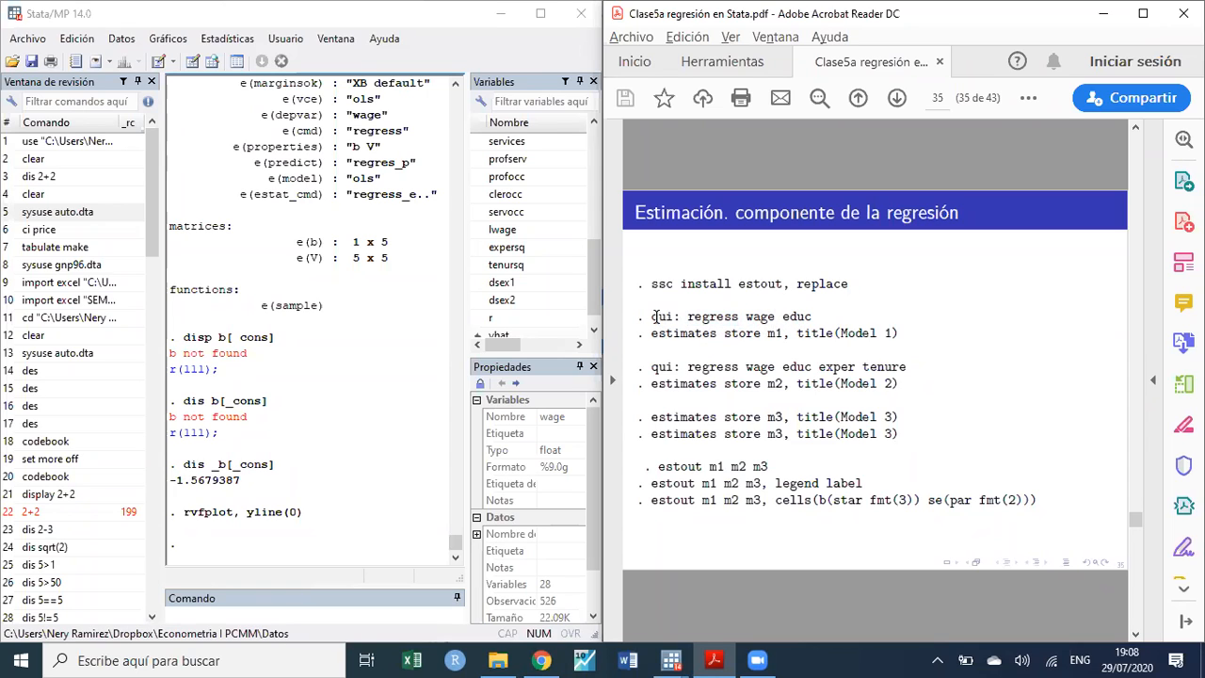
pyautogui.moveTo(652, 317); pyautogui.dragTo(681, 318)
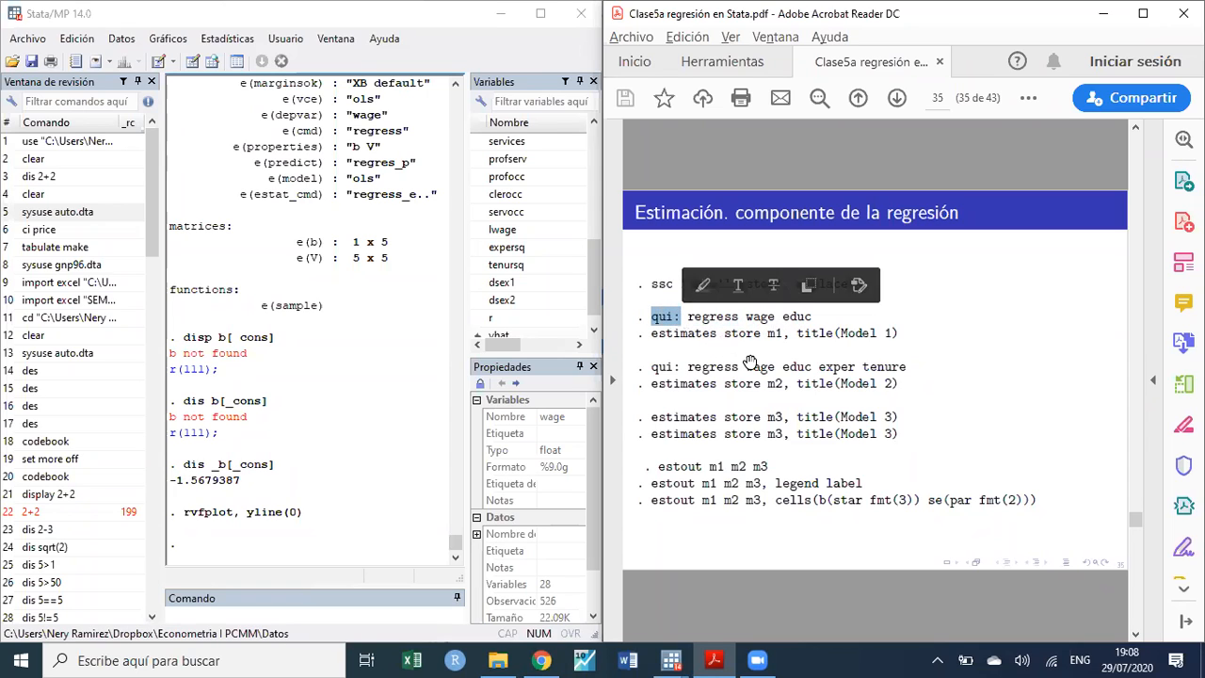
pyautogui.click(687, 319)
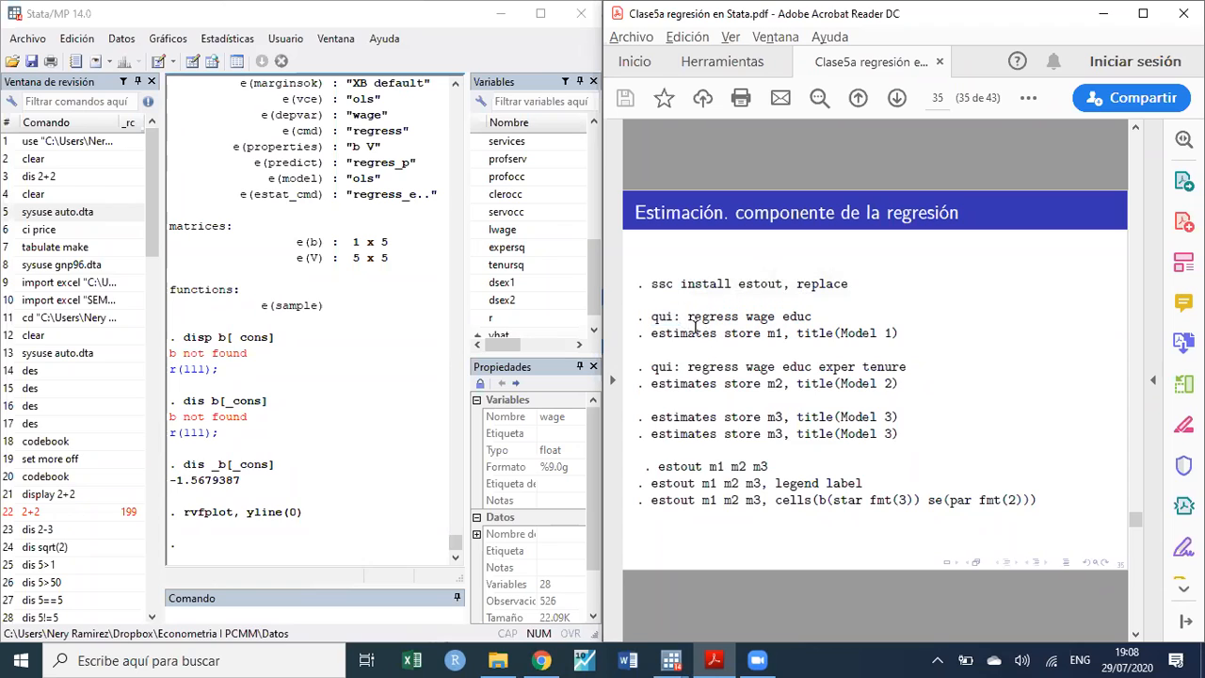
# - Run regress wage educ in Stata, copied from the slide without the qui: prefix
pyautogui.moveTo(687, 317); pyautogui.dragTo(811, 318)
pyautogui.hotkey('ctrl', 'c')
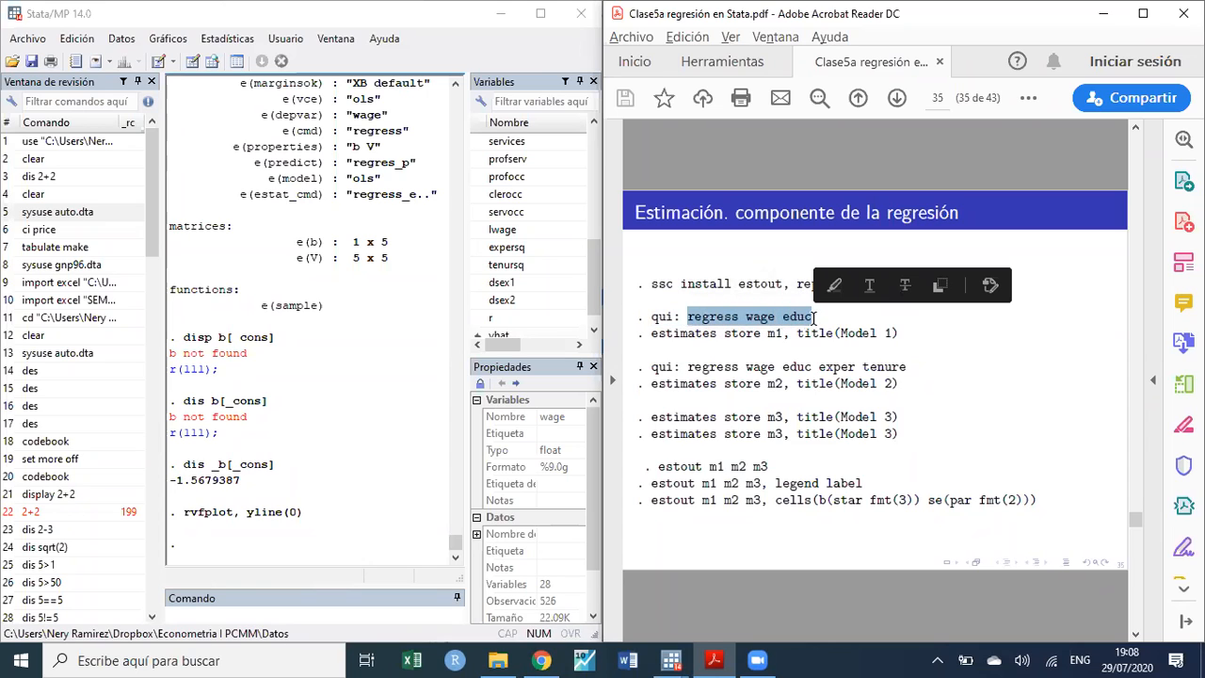
pyautogui.click(272, 613)
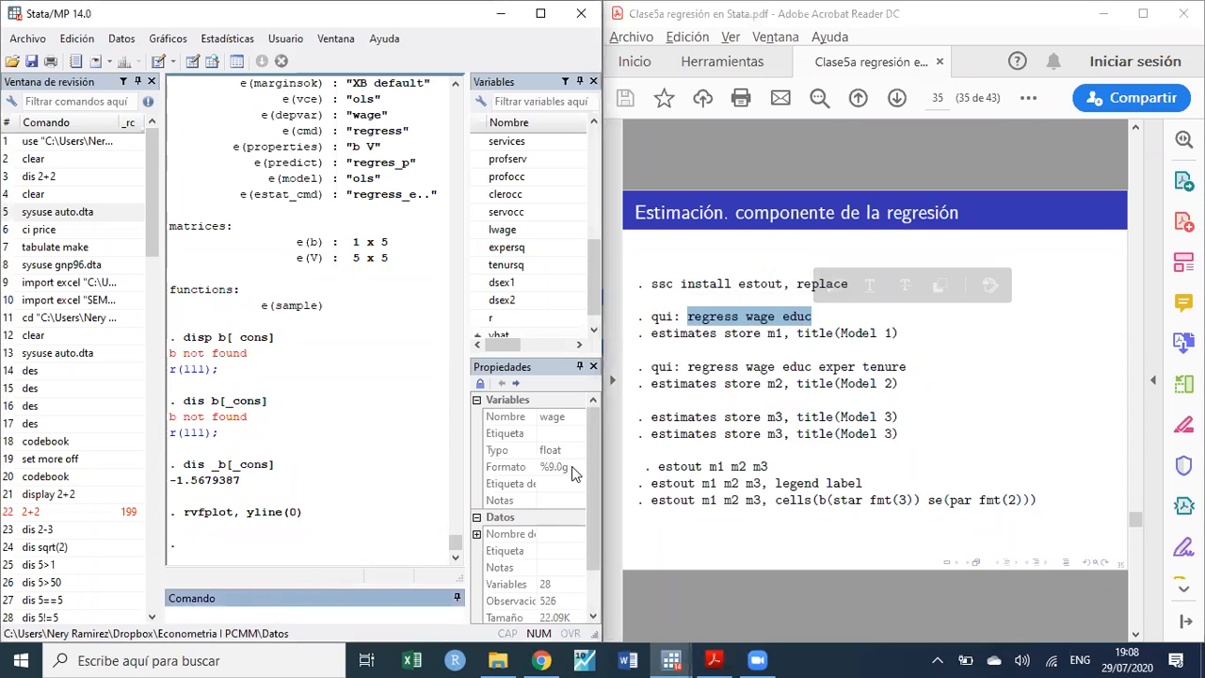
pyautogui.hotkey('ctrl', 'v')
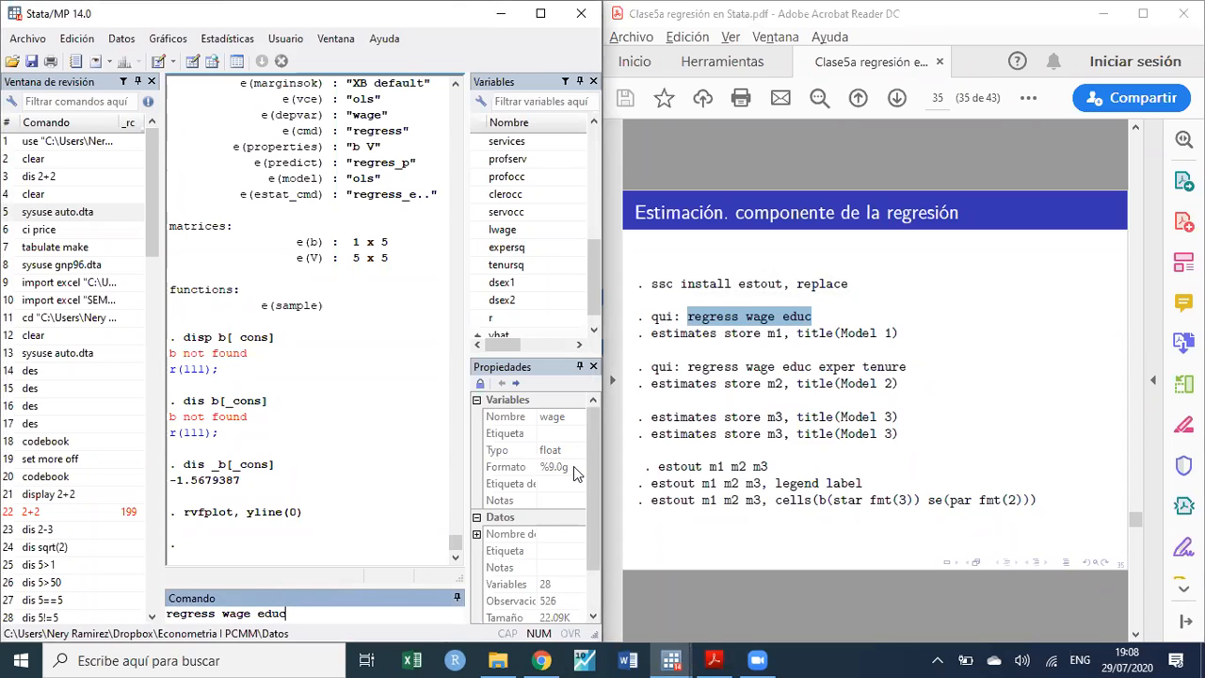
pyautogui.press('Return')
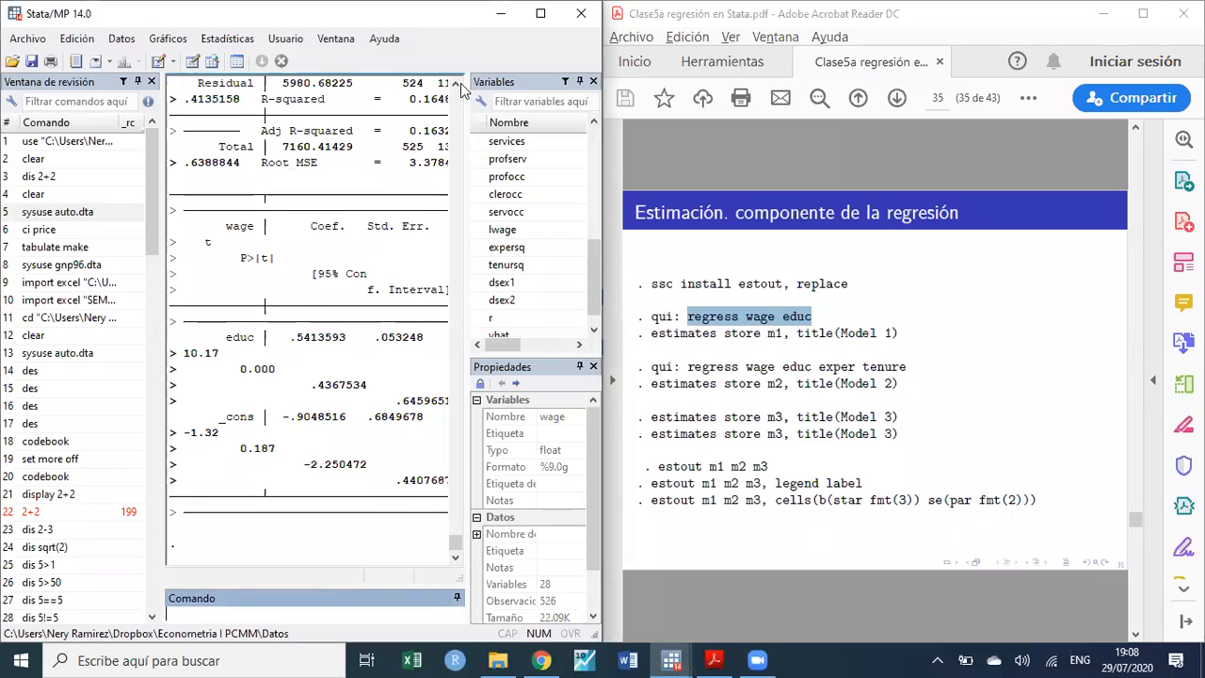
# - Enlarge the Stata window and rerun regress wage educ so the output uses the full width
pyautogui.moveTo(147, 20); pyautogui.dragTo(173, 92)
pyautogui.click(784, 89)
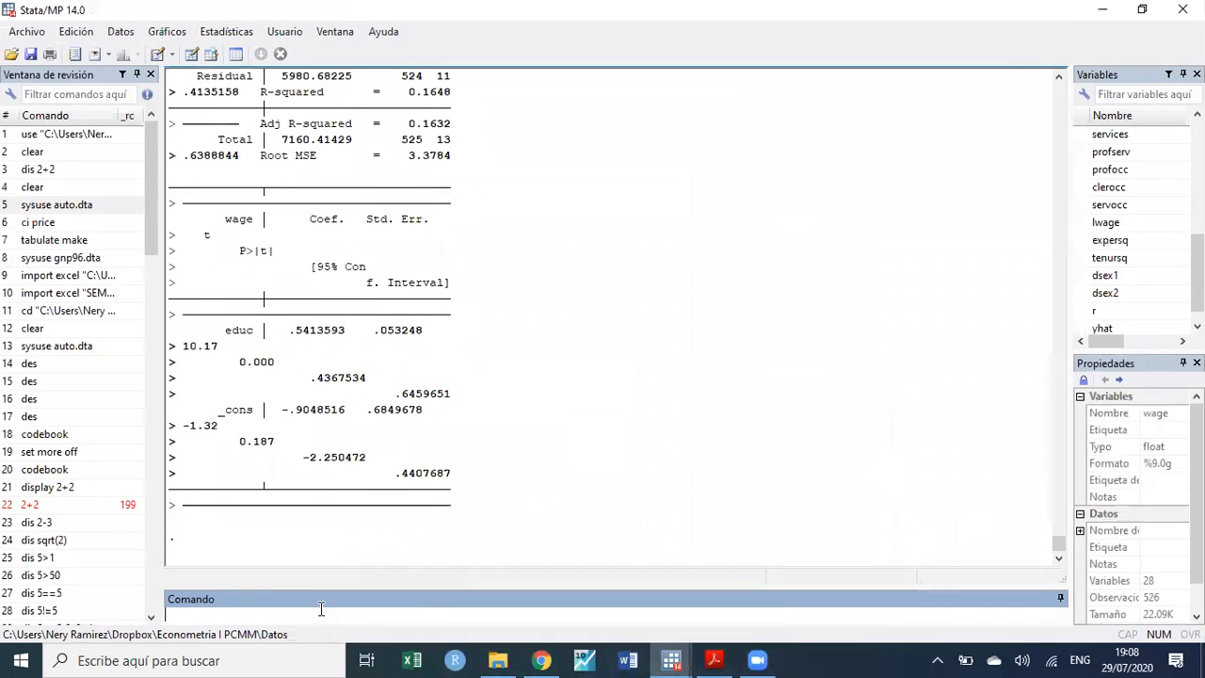
pyautogui.press('pageup')
pyautogui.press('Return')
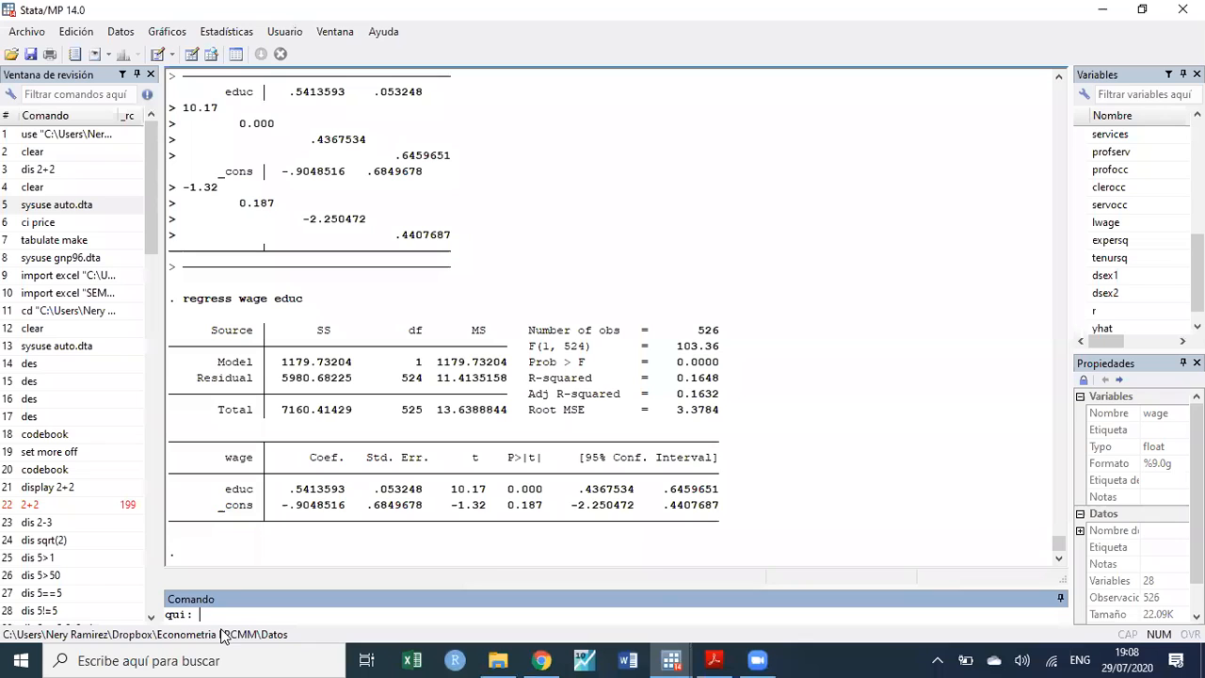
# - Run the same regression without output using qui: regress wage educ
pyautogui.moveTo(185, 299); pyautogui.dragTo(232, 301)
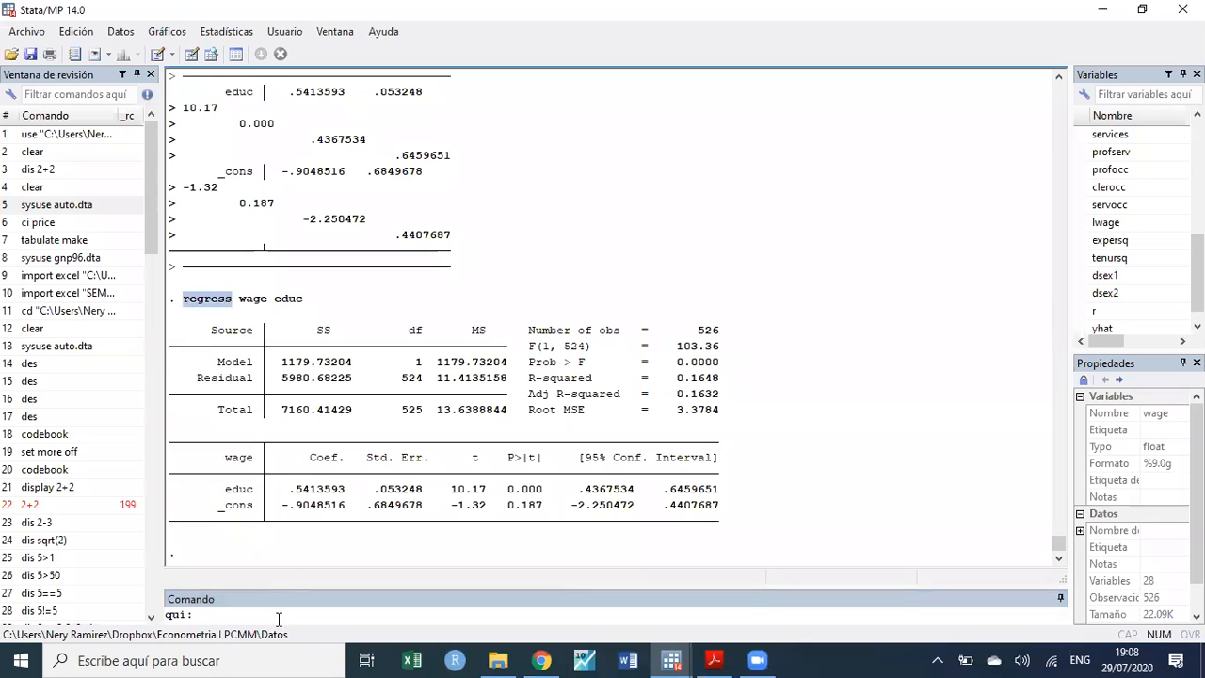
pyautogui.click(256, 611)
pyautogui.hotkey('ctrl', 'v')
pyautogui.press('Return')
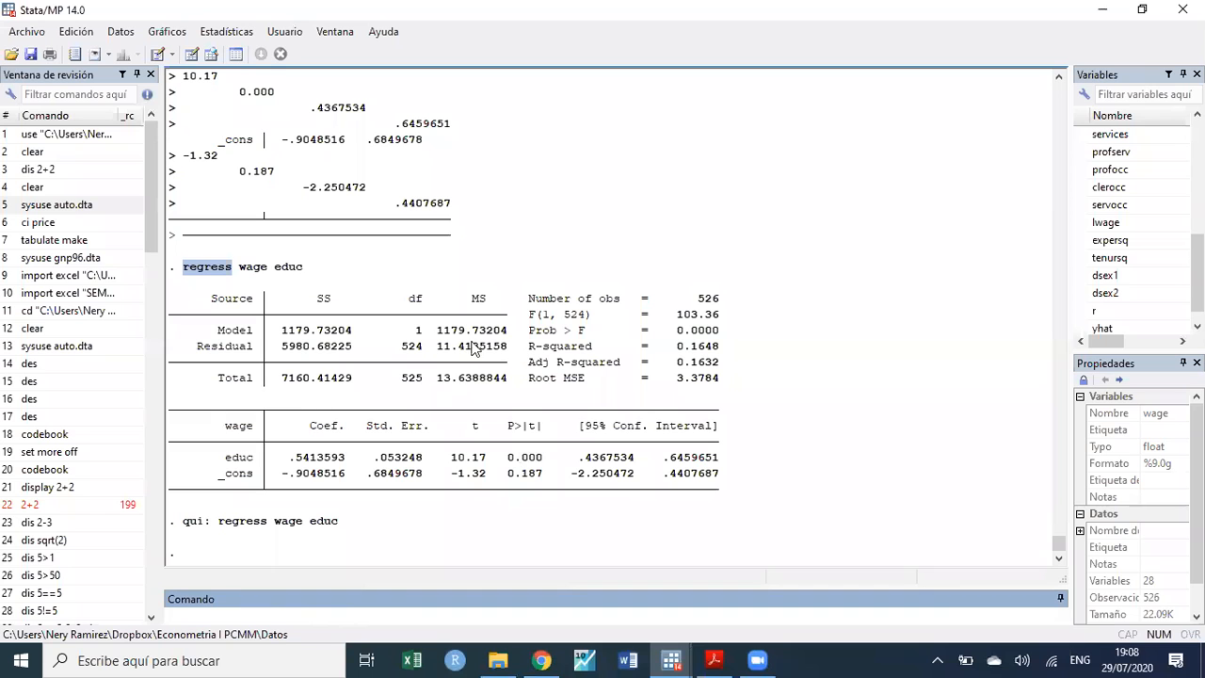
# - Return the Stata window beside the slide and widen its results area
pyautogui.click(1142, 9)
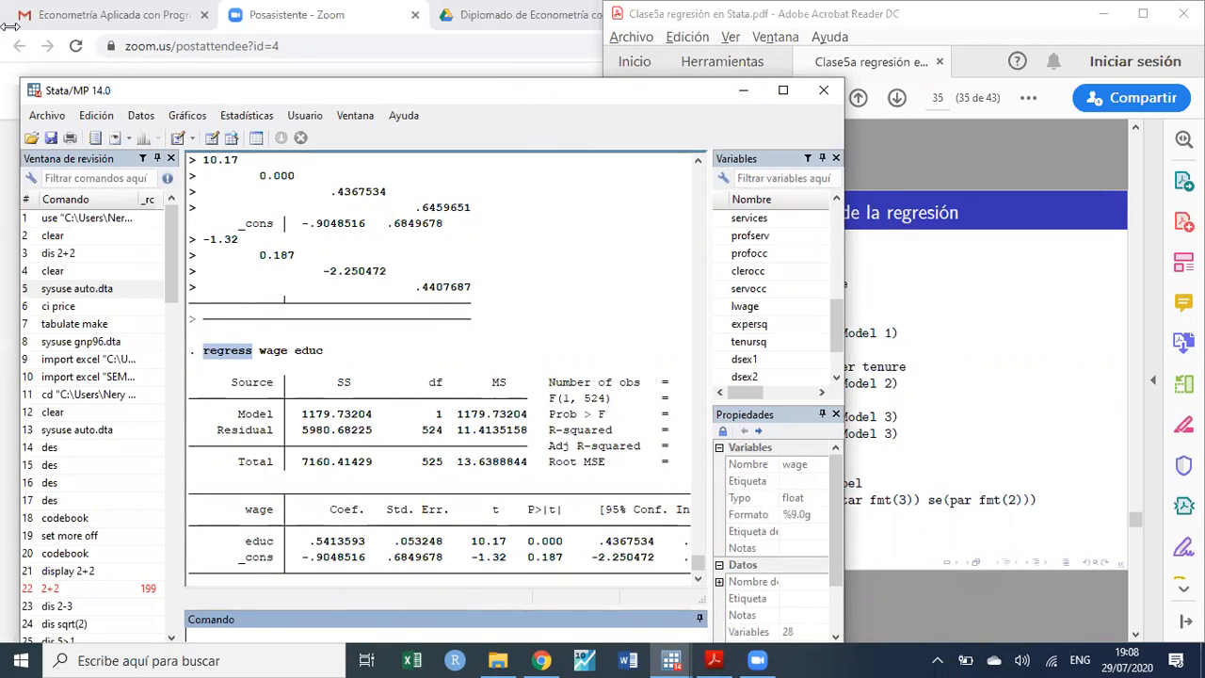
pyautogui.moveTo(505, 88); pyautogui.dragTo(2, 94)
pyautogui.moveTo(468, 337); pyautogui.dragTo(536, 341)
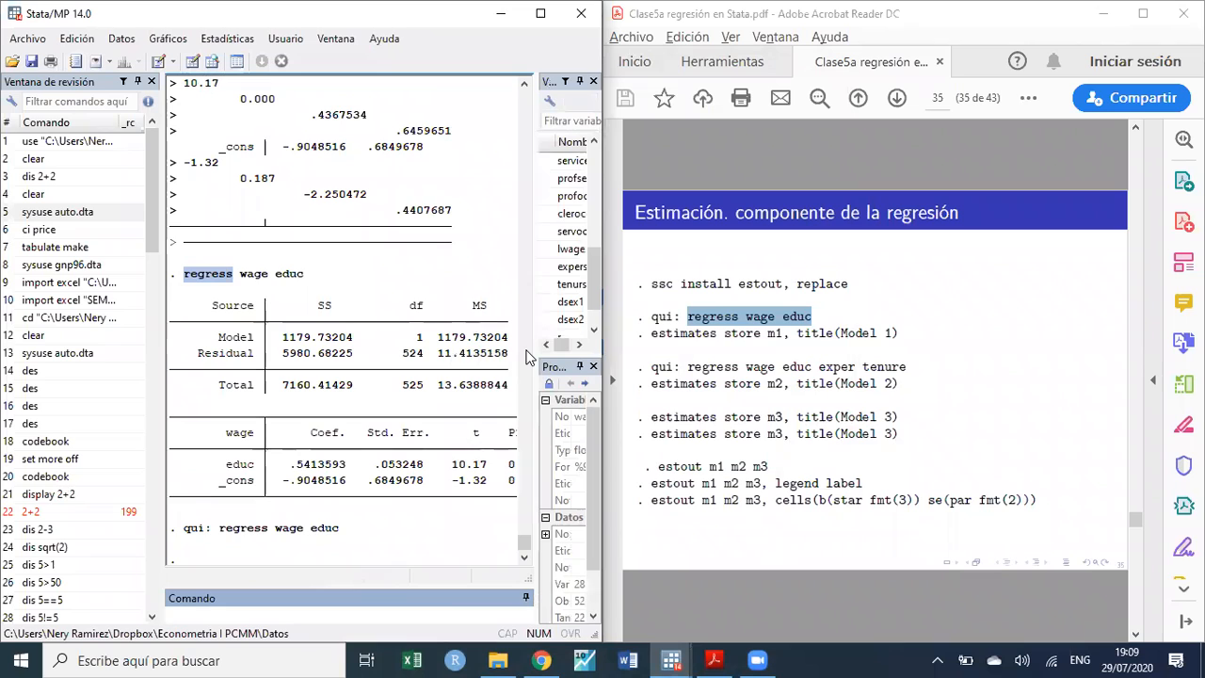
# - Rerun dis _b[_cons] from the command history to display the constant of the quiet regression
pyautogui.click(691, 367)
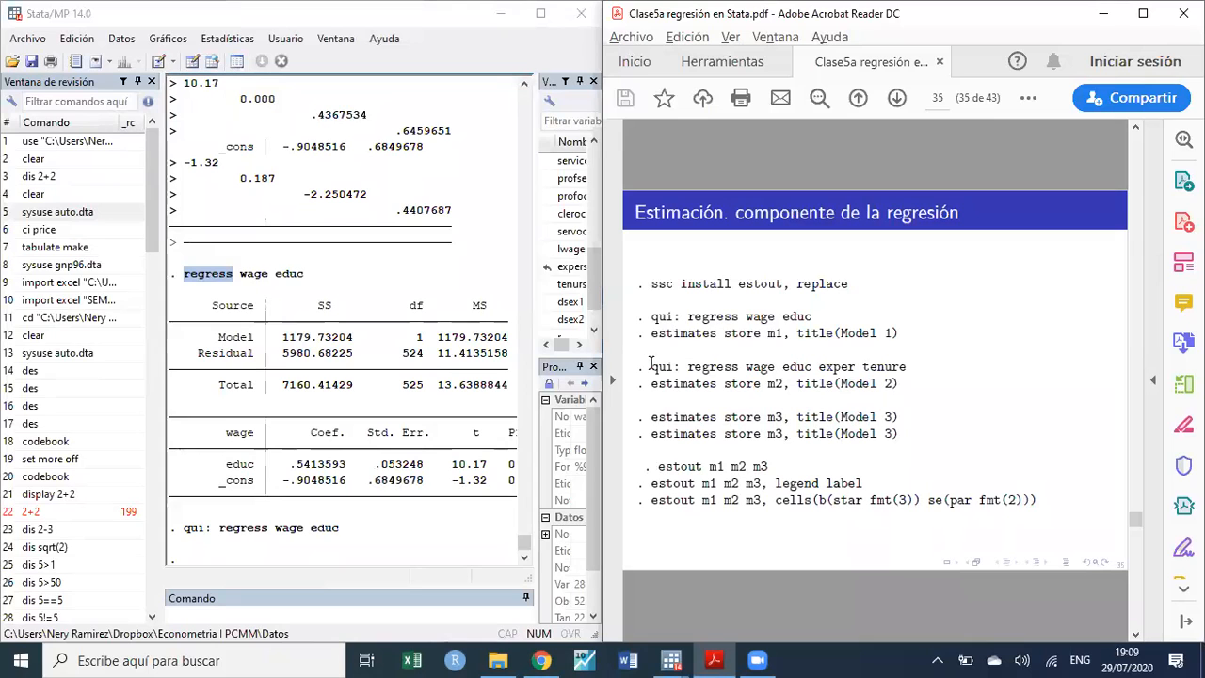
pyautogui.moveTo(147, 231); pyautogui.dragTo(131, 615)
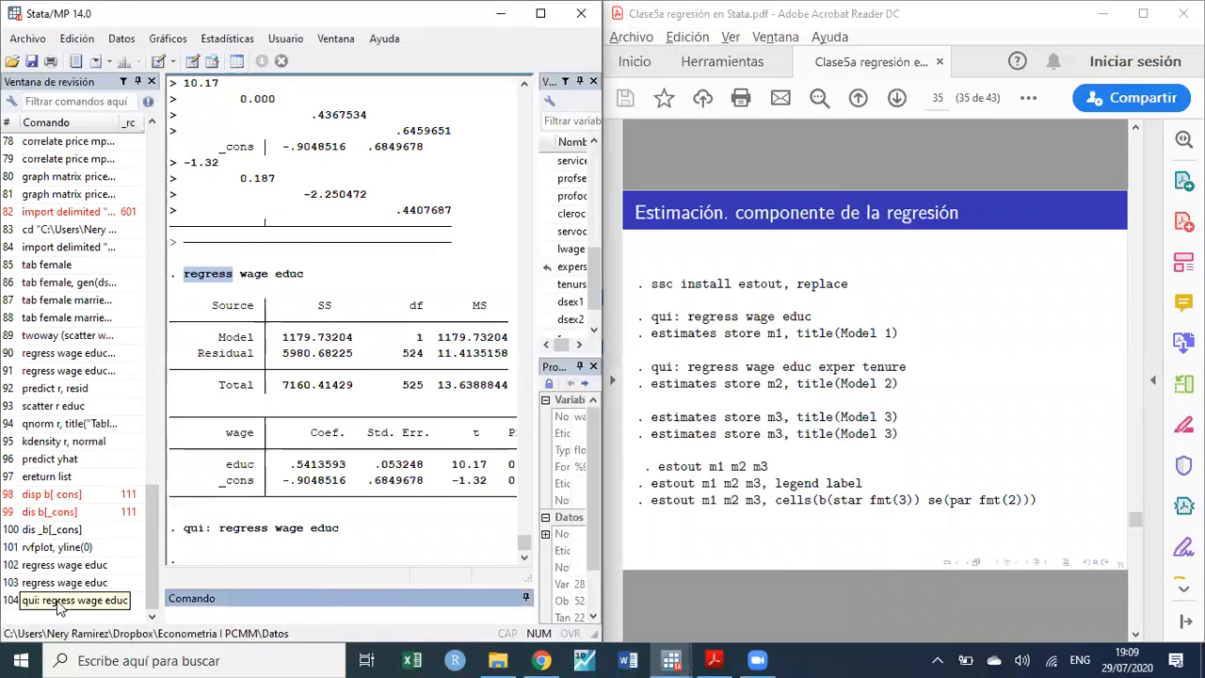
pyautogui.click(42, 532)
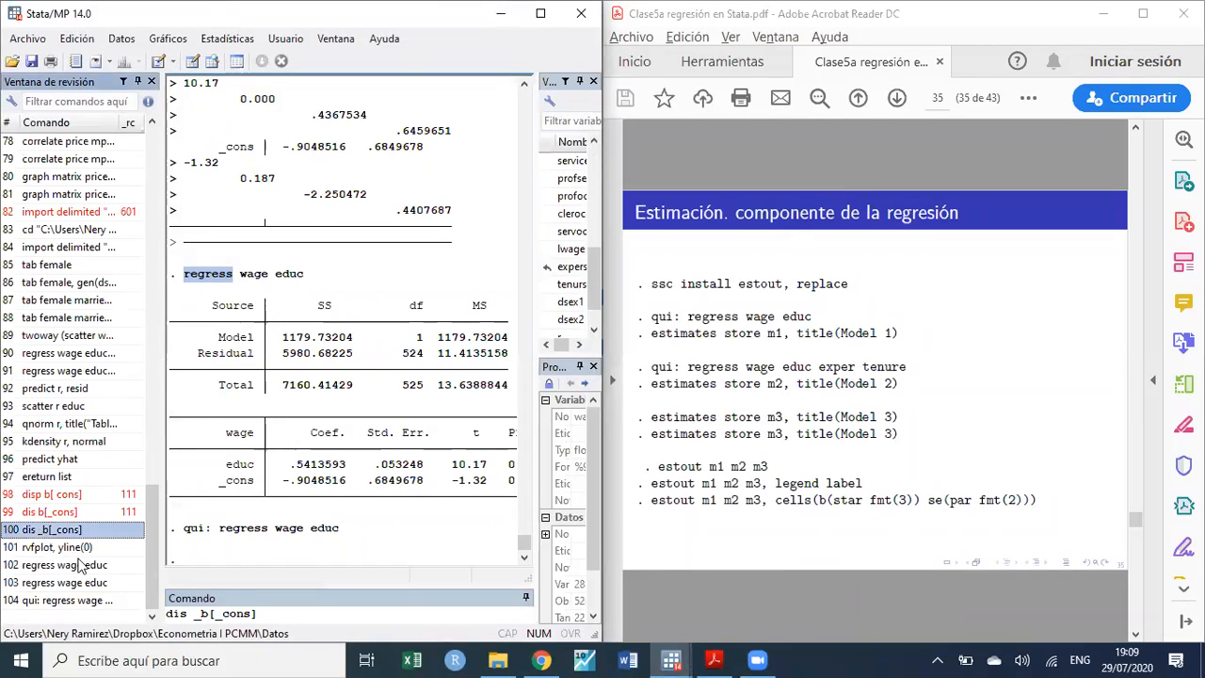
pyautogui.press('Return')
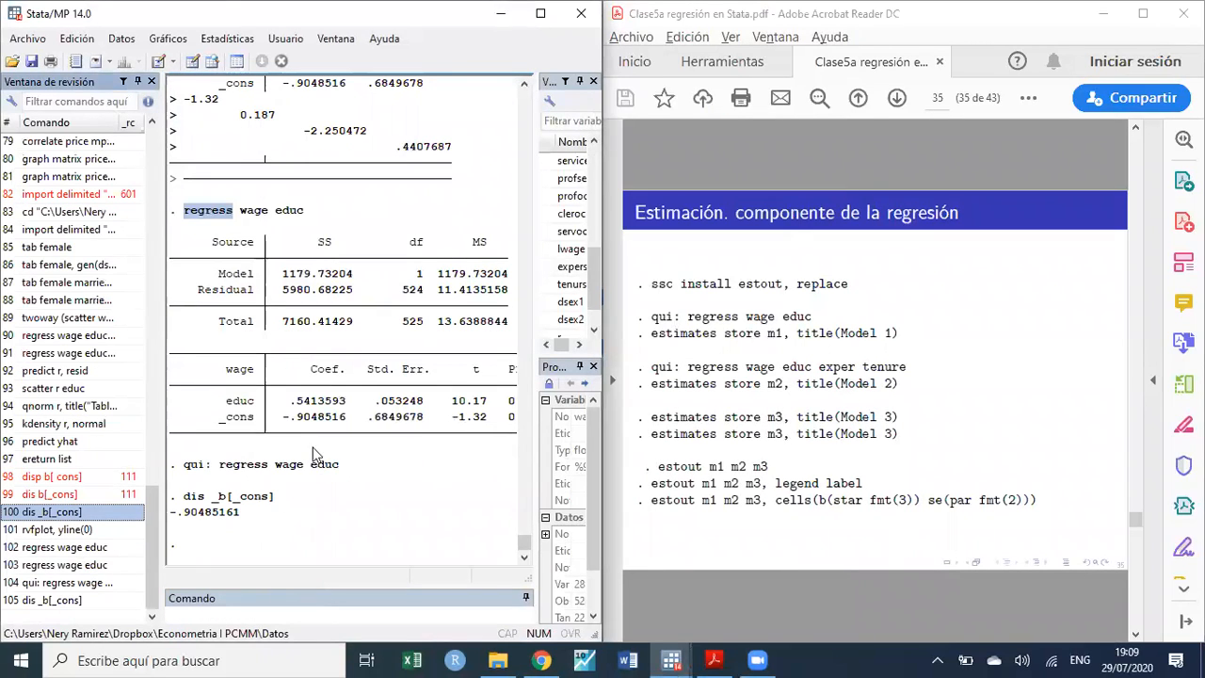
# - Compare the displayed constant with the _cons coefficients in the simple regression and the earlier four-regressor output
pyautogui.moveTo(287, 424); pyautogui.dragTo(346, 421)
pyautogui.scroll(10, 311, 358)
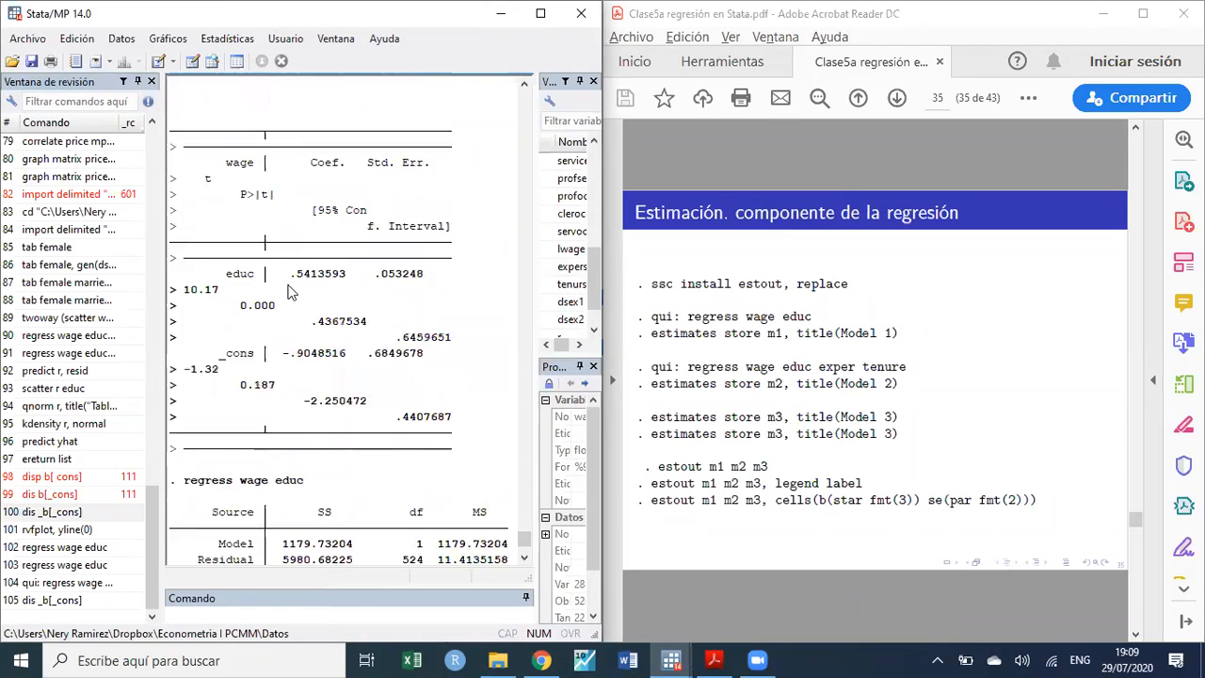
pyautogui.scroll(6, 290, 294)
pyautogui.moveTo(193, 403); pyautogui.dragTo(252, 421)
pyautogui.scroll(-15, 344, 275)
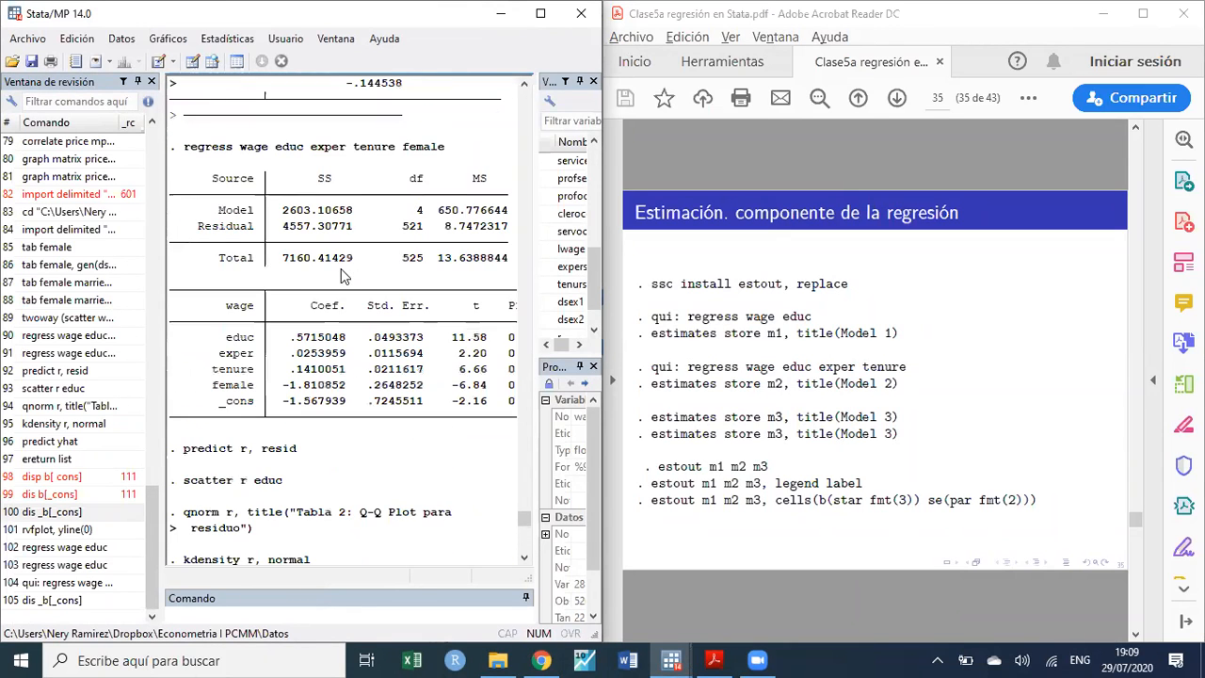
pyautogui.scroll(-20, 345, 275)
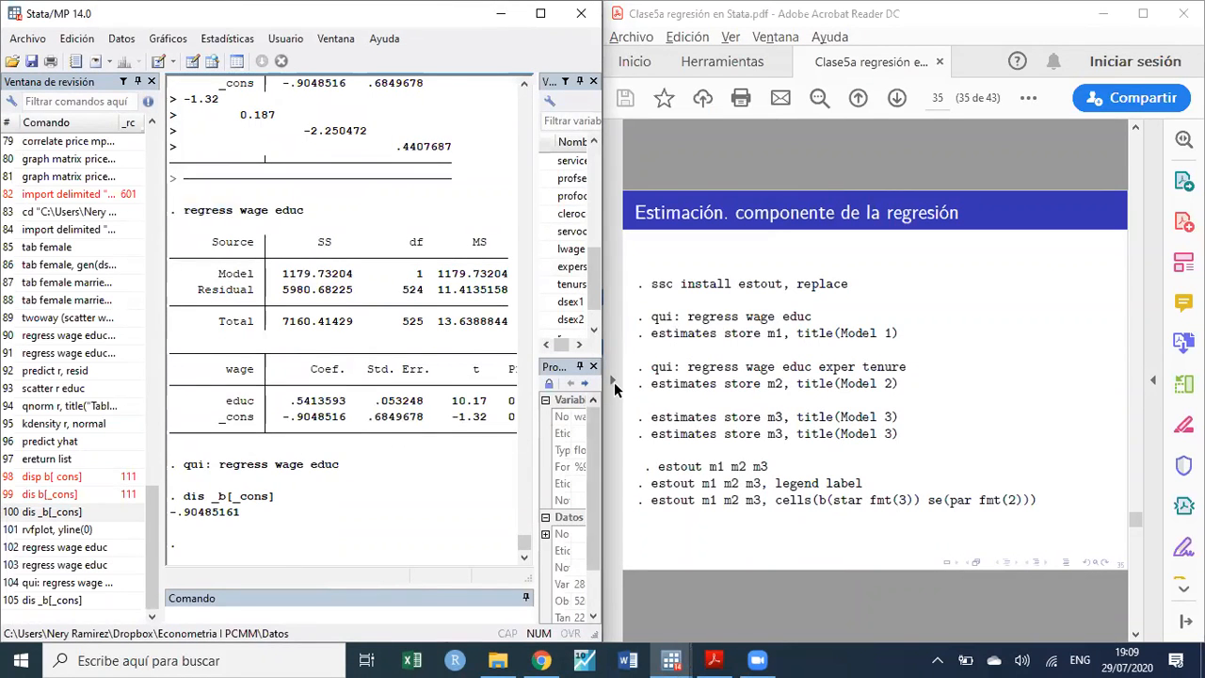
# - Store the quiet wage-on-educ regression by running the slide's estimates store m1, title(Model 1) command in Stata
pyautogui.click(664, 342)
pyautogui.moveTo(650, 333); pyautogui.dragTo(761, 335)
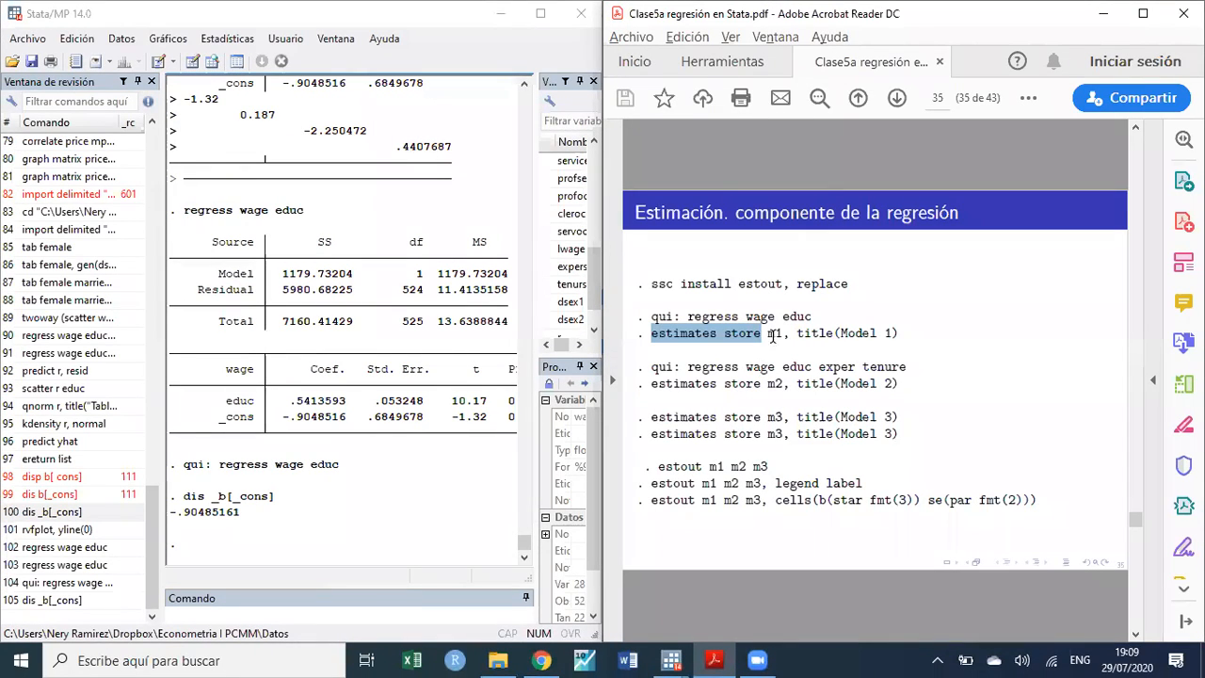
pyautogui.moveTo(768, 332); pyautogui.dragTo(783, 333)
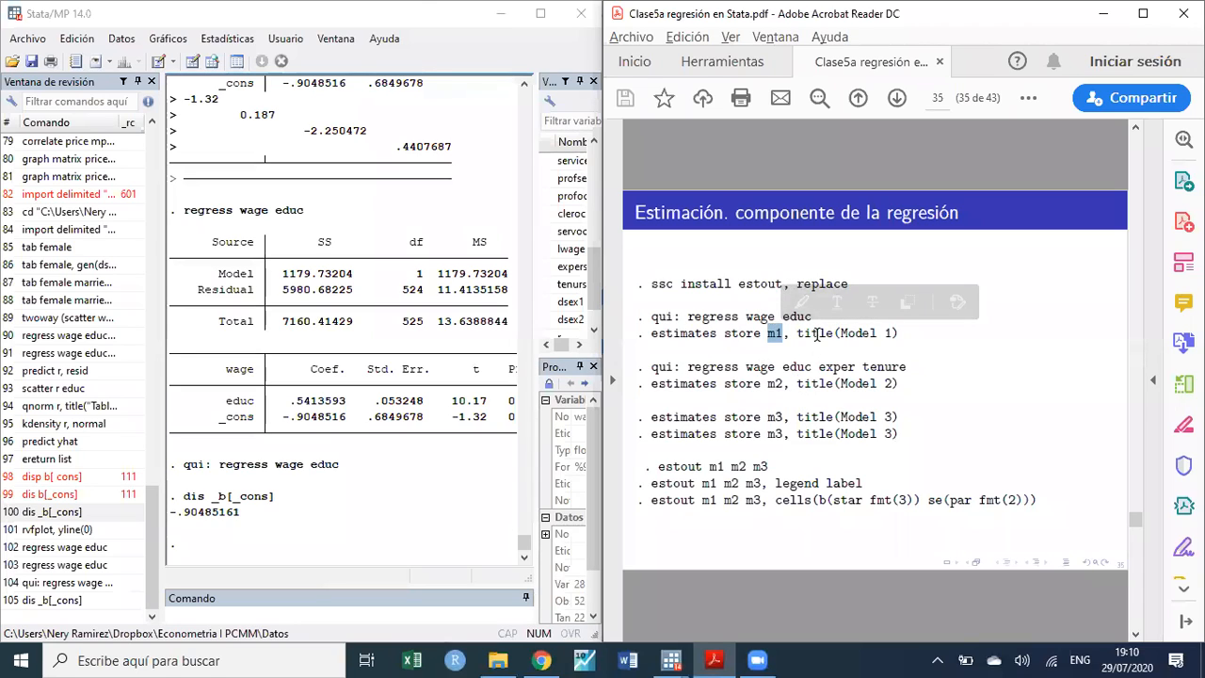
pyautogui.click(787, 334)
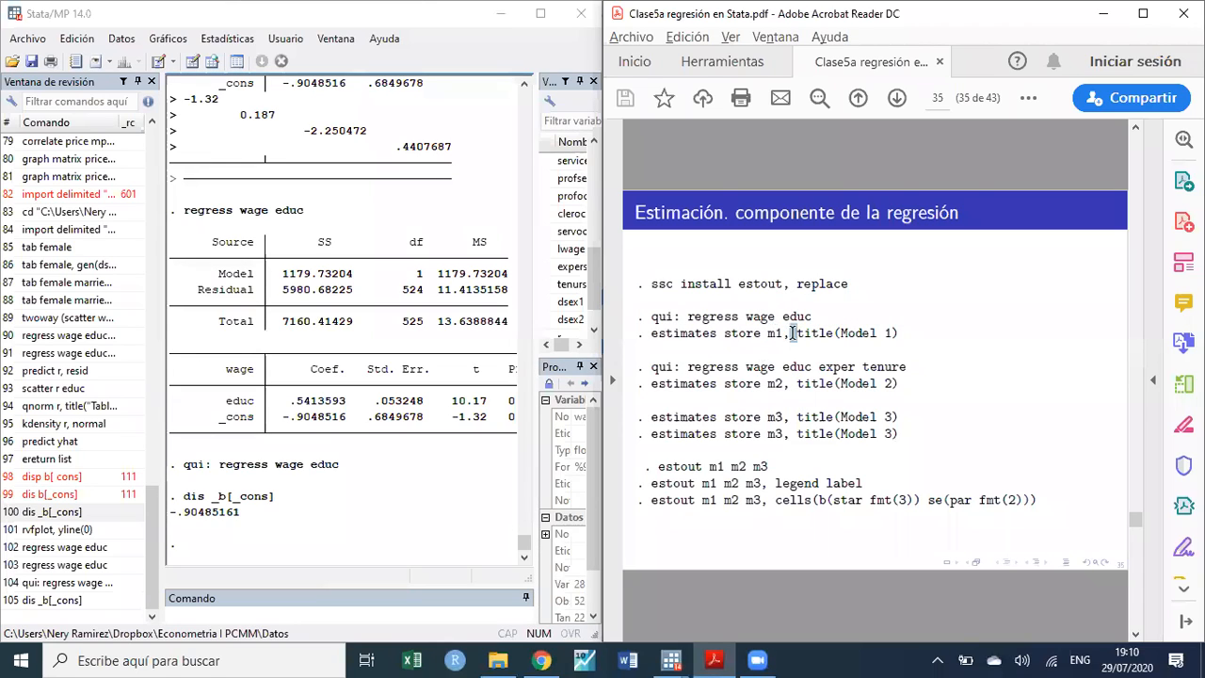
pyautogui.moveTo(784, 334); pyautogui.dragTo(791, 333)
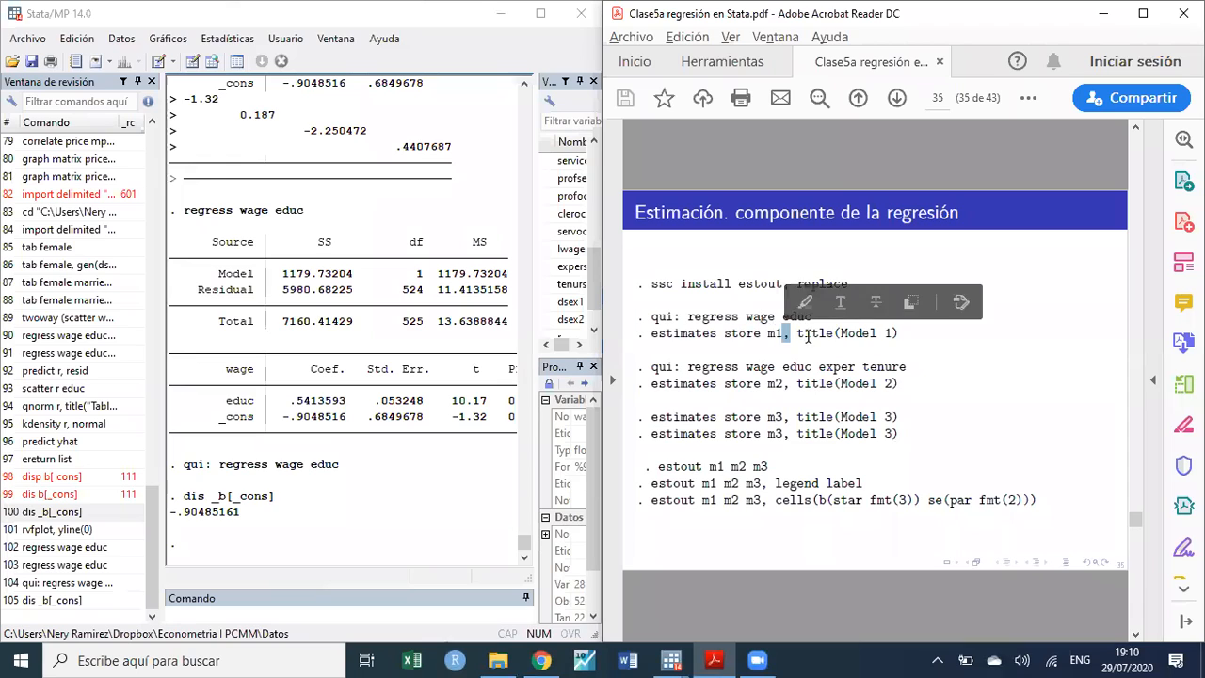
pyautogui.moveTo(886, 334); pyautogui.dragTo(900, 334)
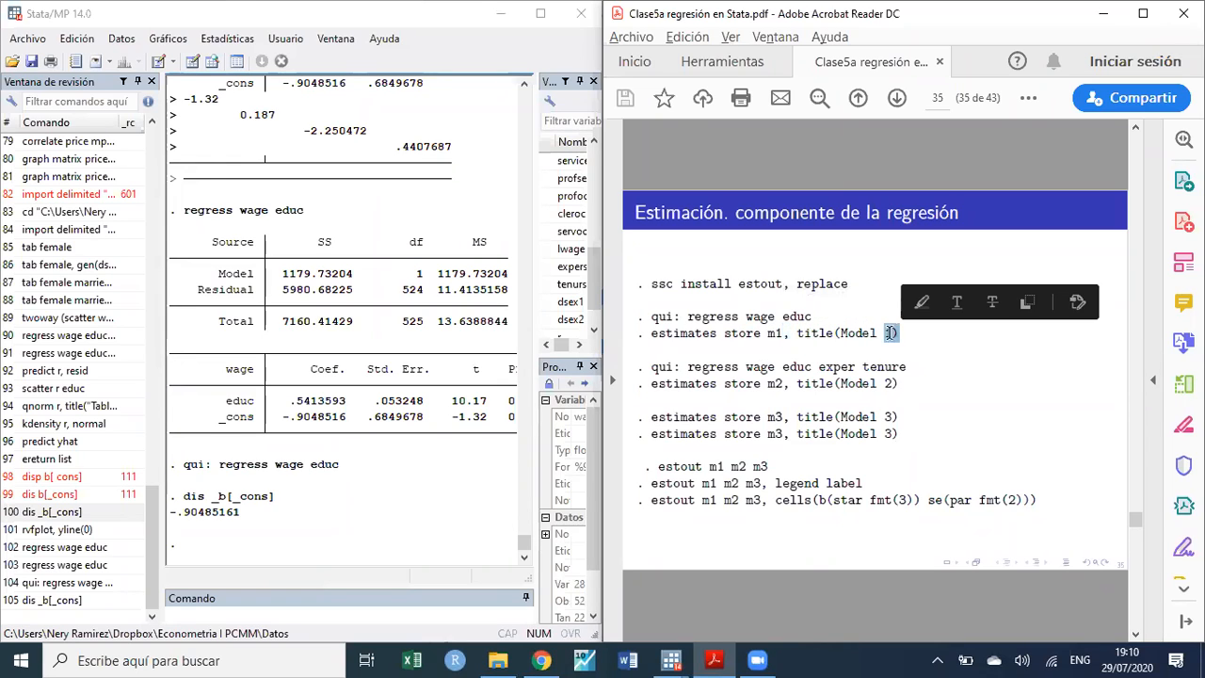
pyautogui.doubleClick(653, 334)
pyautogui.click(901, 340)
pyautogui.moveTo(901, 335); pyautogui.dragTo(651, 336)
pyautogui.hotkey('ctrl', 'c')
pyautogui.click(358, 617)
pyautogui.hotkey('ctrl', 'v')
pyautogui.press('Return')
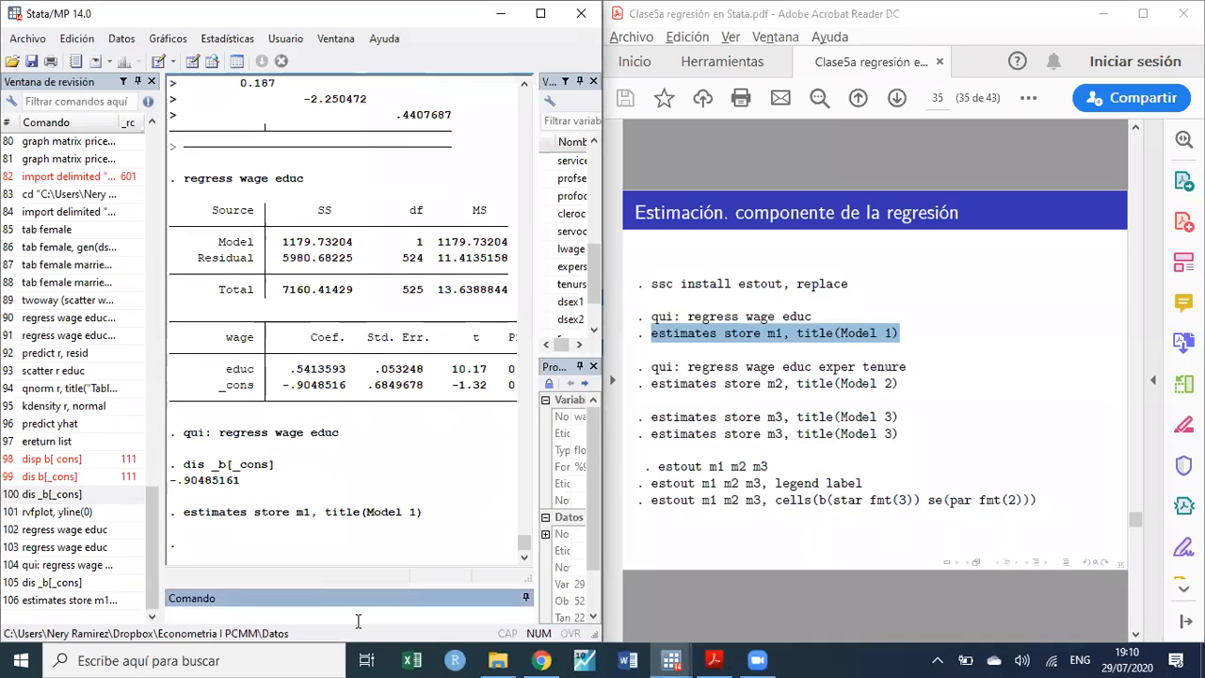
# - Run the slide's second model without output using qui: regress wage educ exper tenure
pyautogui.click(652, 397)
pyautogui.moveTo(652, 368); pyautogui.dragTo(888, 367)
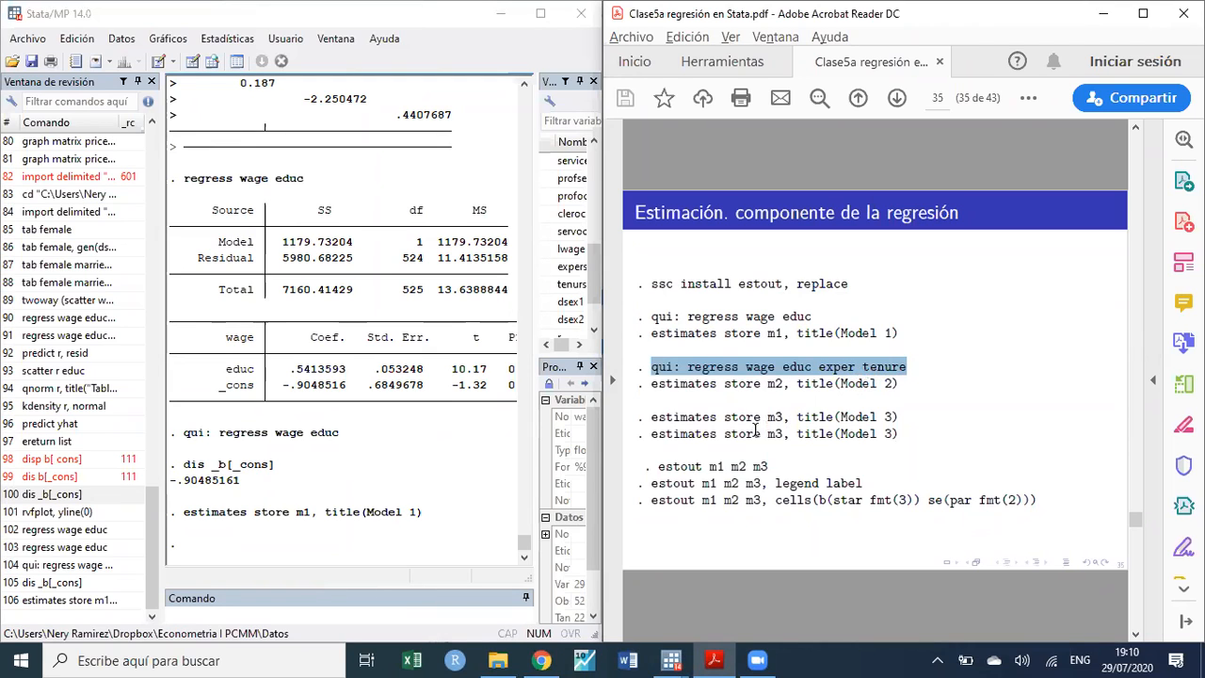
pyautogui.click(278, 613)
pyautogui.hotkey('ctrl', 'v')
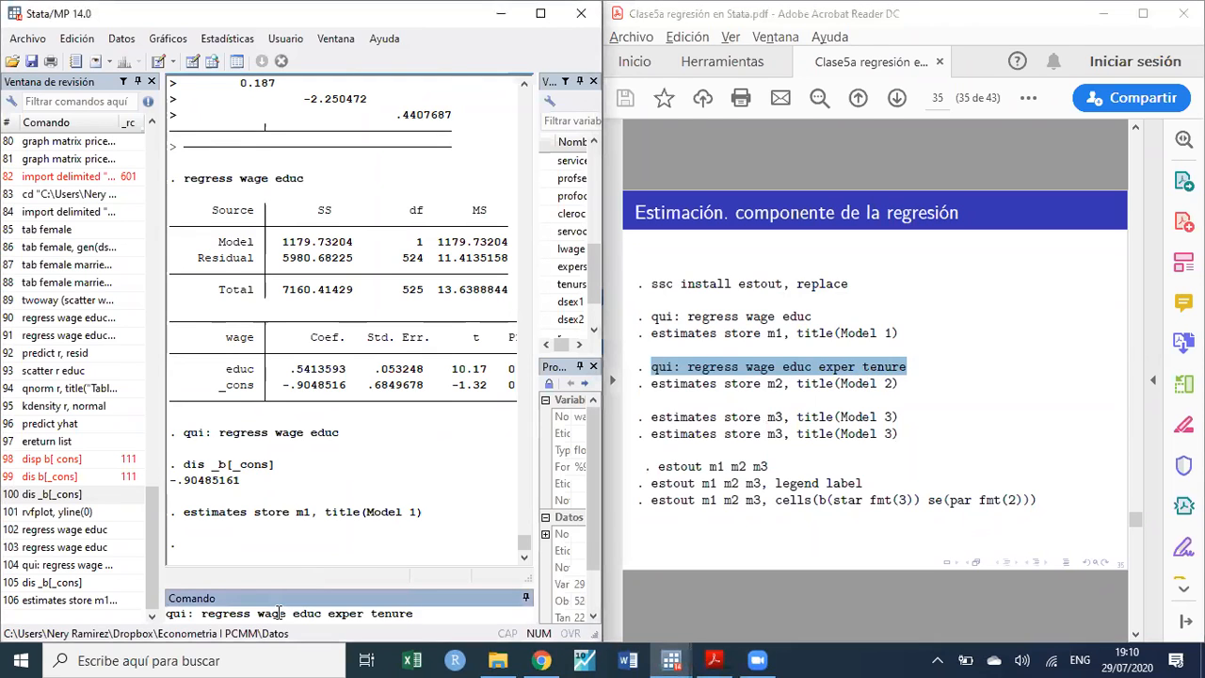
pyautogui.press('Return')
# - Store the second model's results with the slide's command estimates store m2, title(Model 2)
pyautogui.click(654, 387)
pyautogui.moveTo(648, 383); pyautogui.dragTo(900, 384)
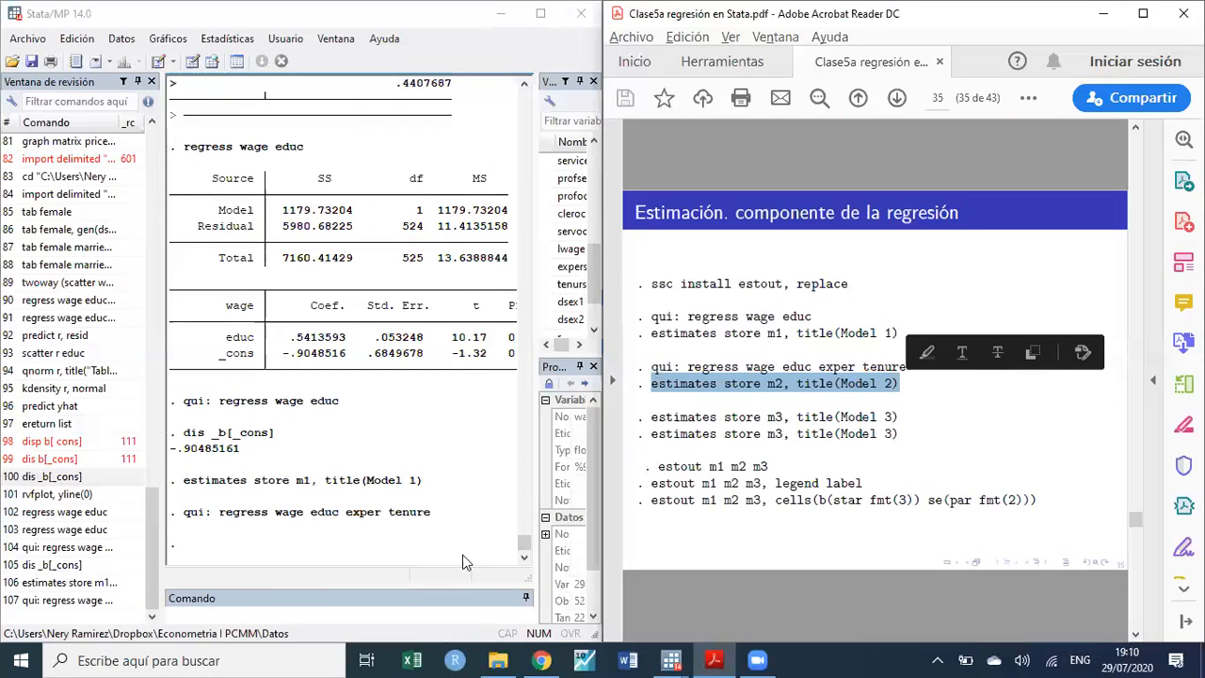
pyautogui.click(245, 613)
pyautogui.hotkey('ctrl', 'v')
pyautogui.press('Return')
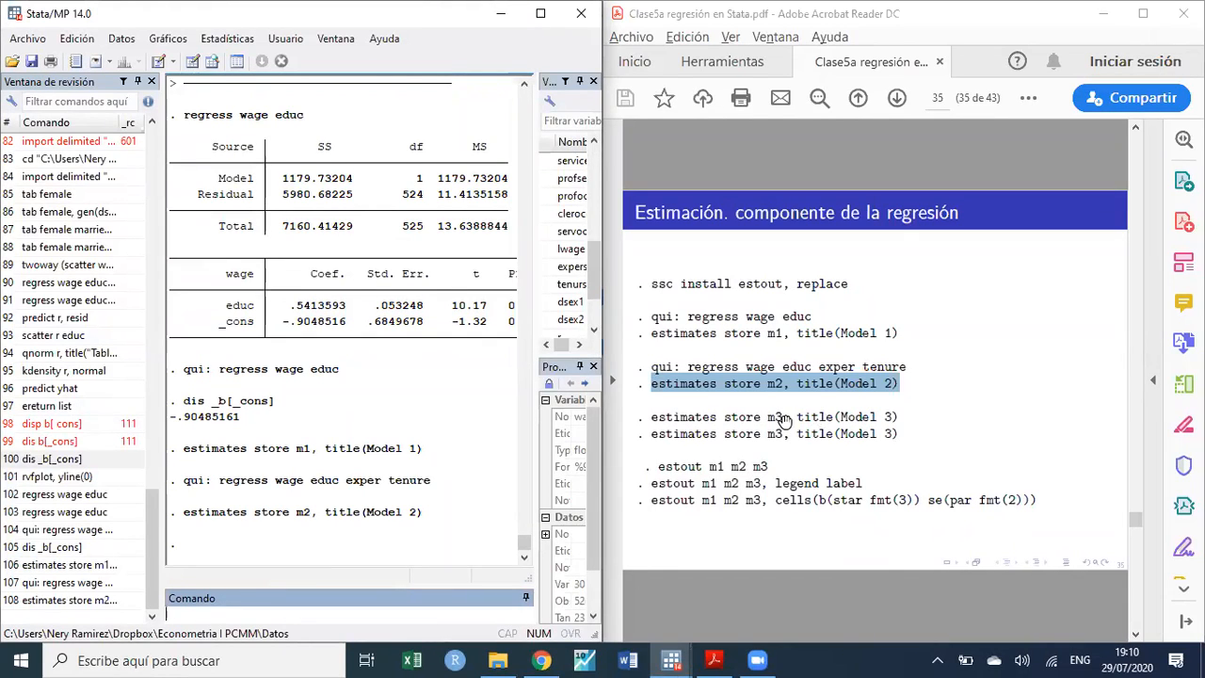
# - Run regress wage educ exper tenure without the qui prefix to display the second model's output
pyautogui.click(879, 410)
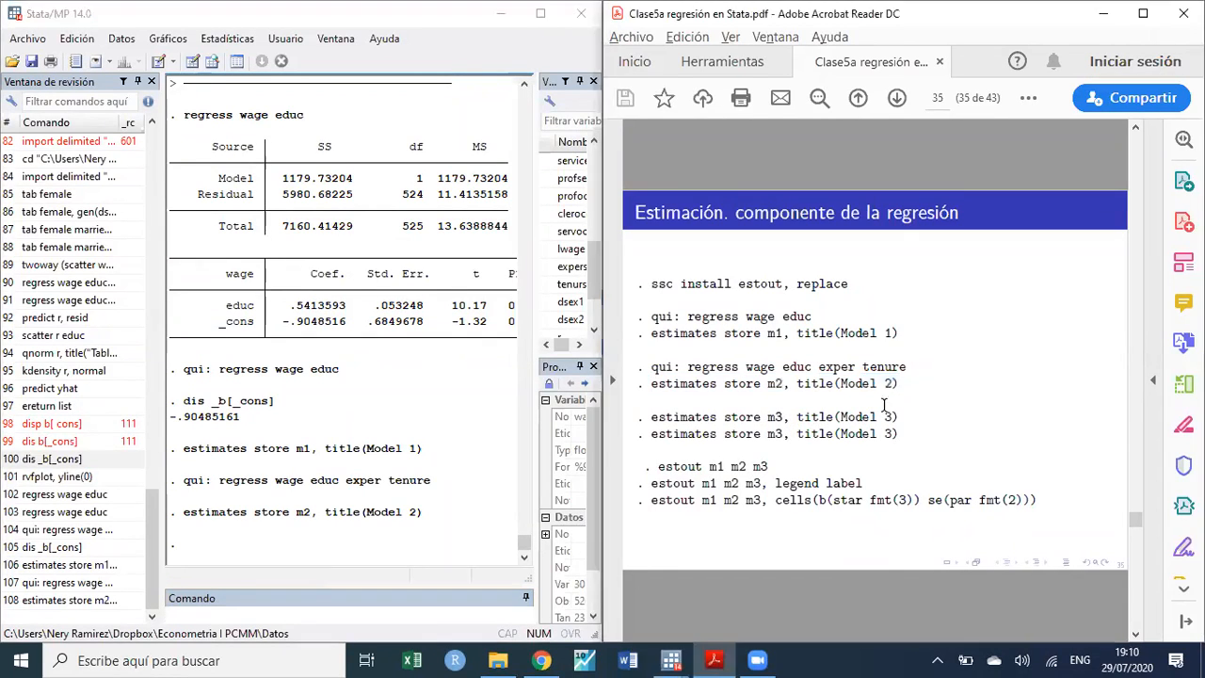
pyautogui.moveTo(901, 434); pyautogui.dragTo(694, 421)
pyautogui.click(656, 374)
pyautogui.moveTo(650, 367); pyautogui.dragTo(918, 370)
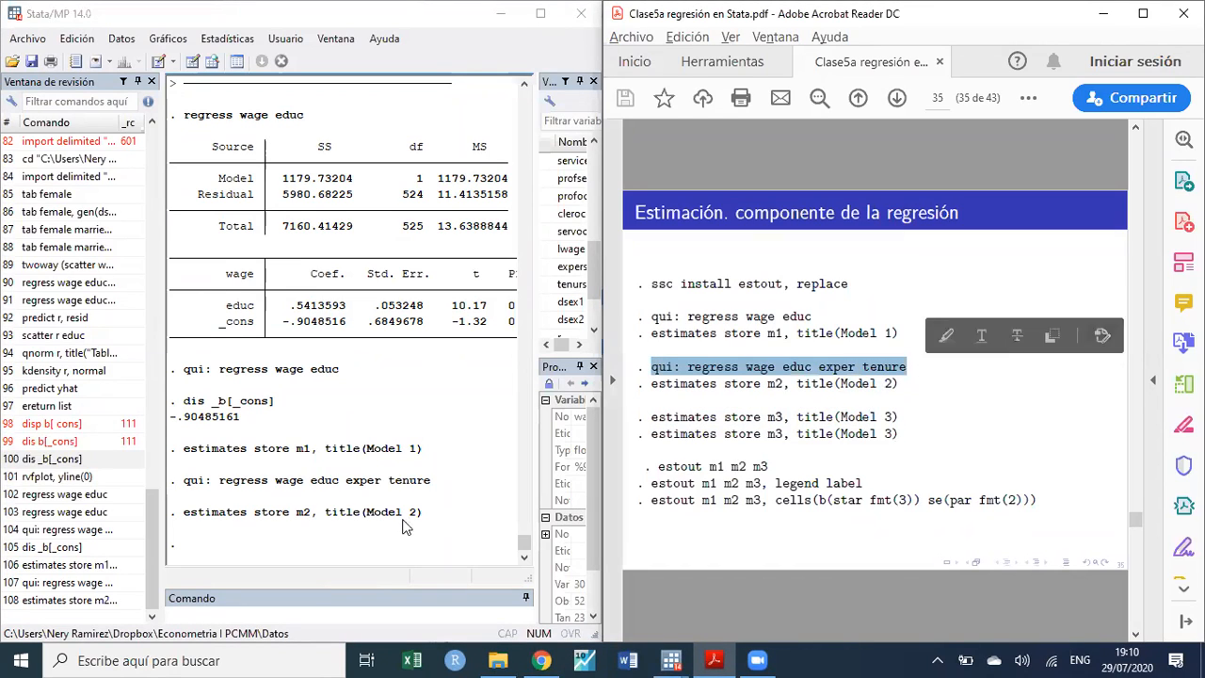
pyautogui.moveTo(223, 481); pyautogui.dragTo(432, 478)
pyautogui.hotkey('ctrl', 'c')
pyautogui.click(300, 620)
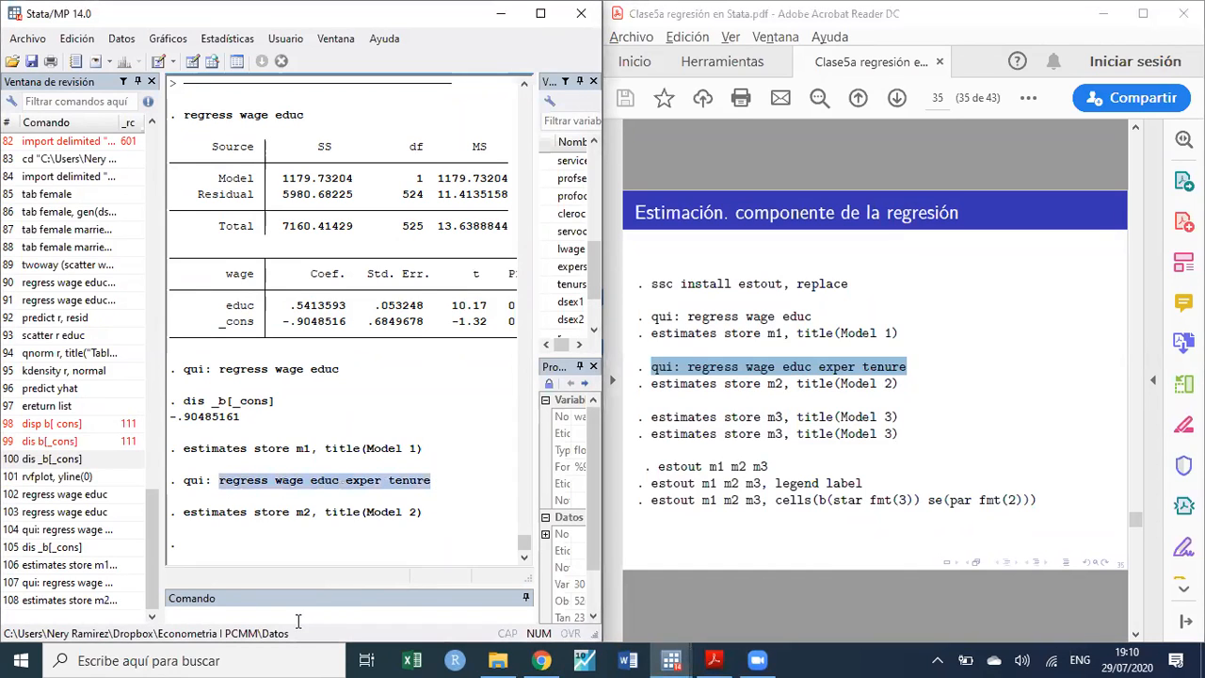
pyautogui.hotkey('ctrl', 'v')
pyautogui.press('Return')
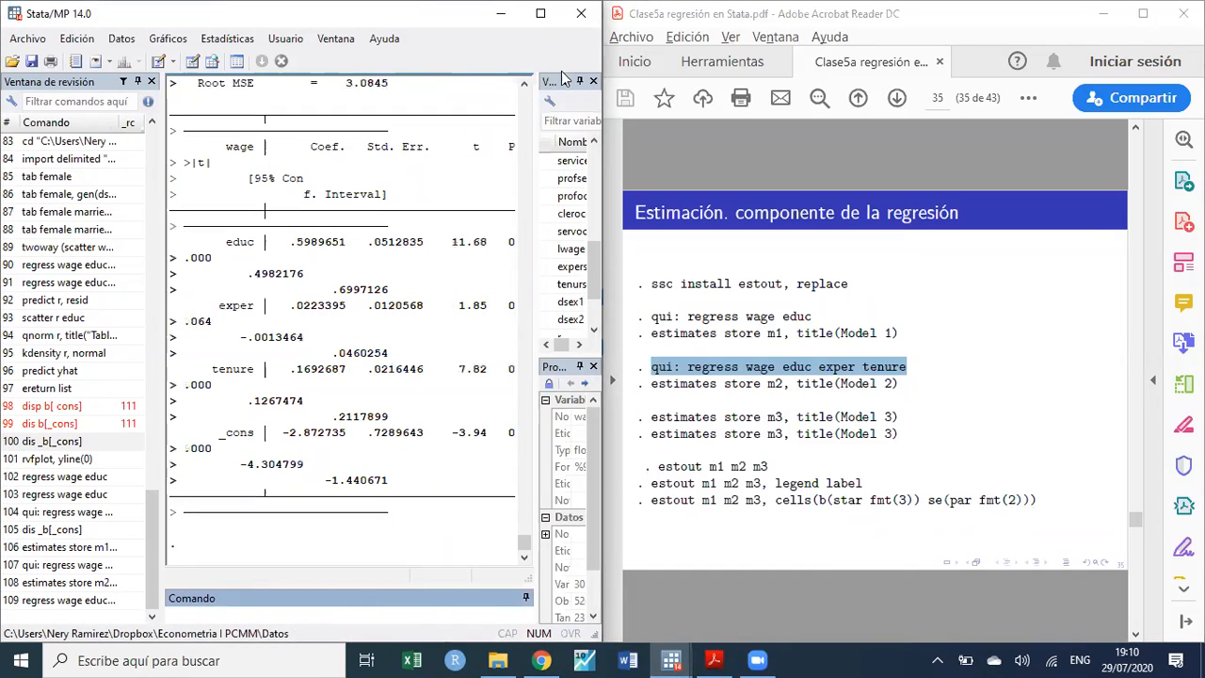
# - Widen the Stata results area, rerun regress wage educ exper tenure, and examine the significance of exper
pyautogui.moveTo(505, 14); pyautogui.dragTo(524, 91)
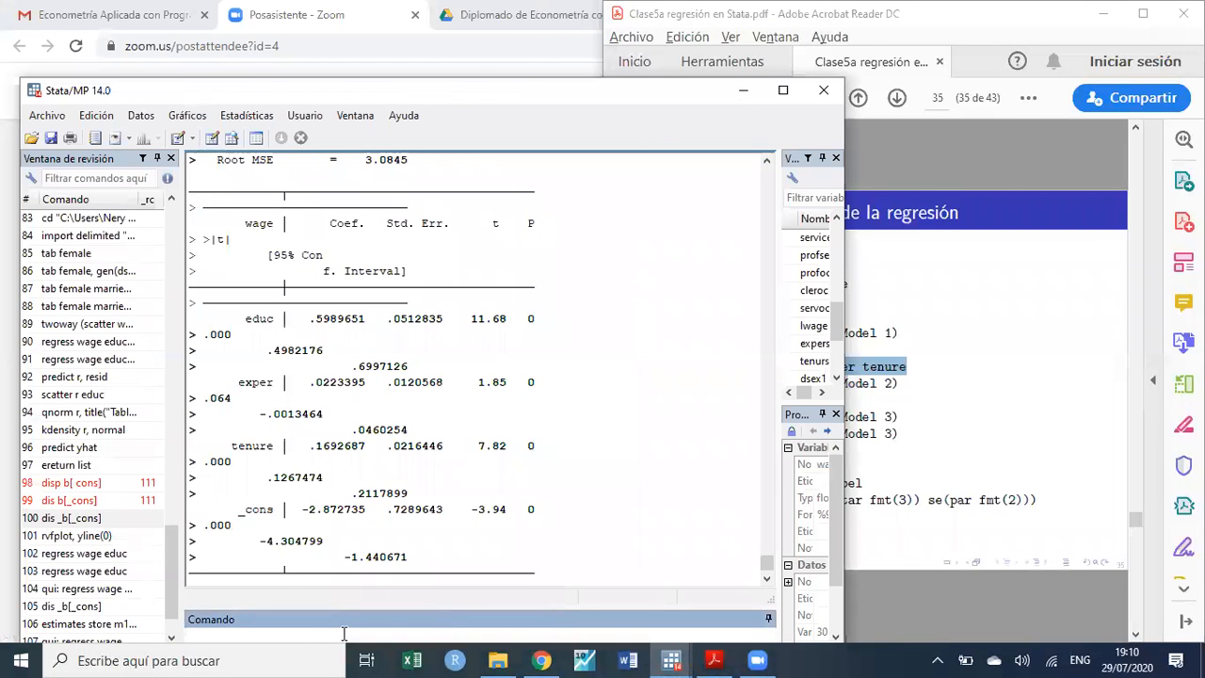
pyautogui.hotkey('ctrl', 'v')
pyautogui.press('Return')
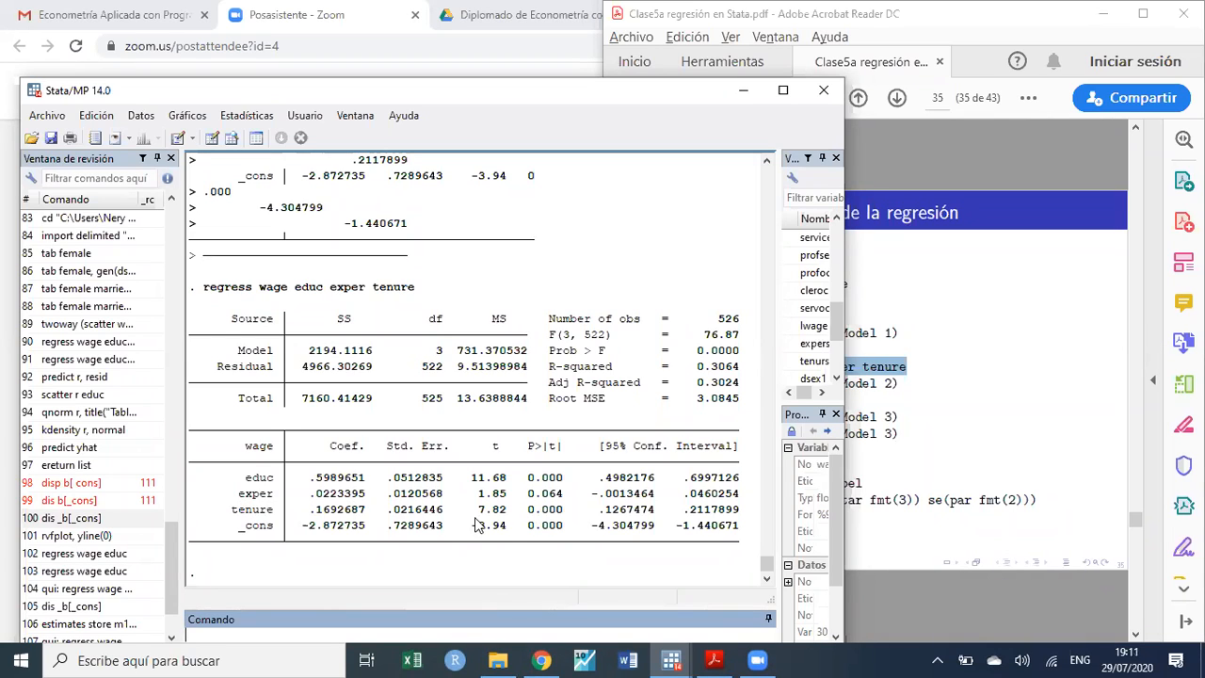
pyautogui.moveTo(565, 497); pyautogui.dragTo(242, 498)
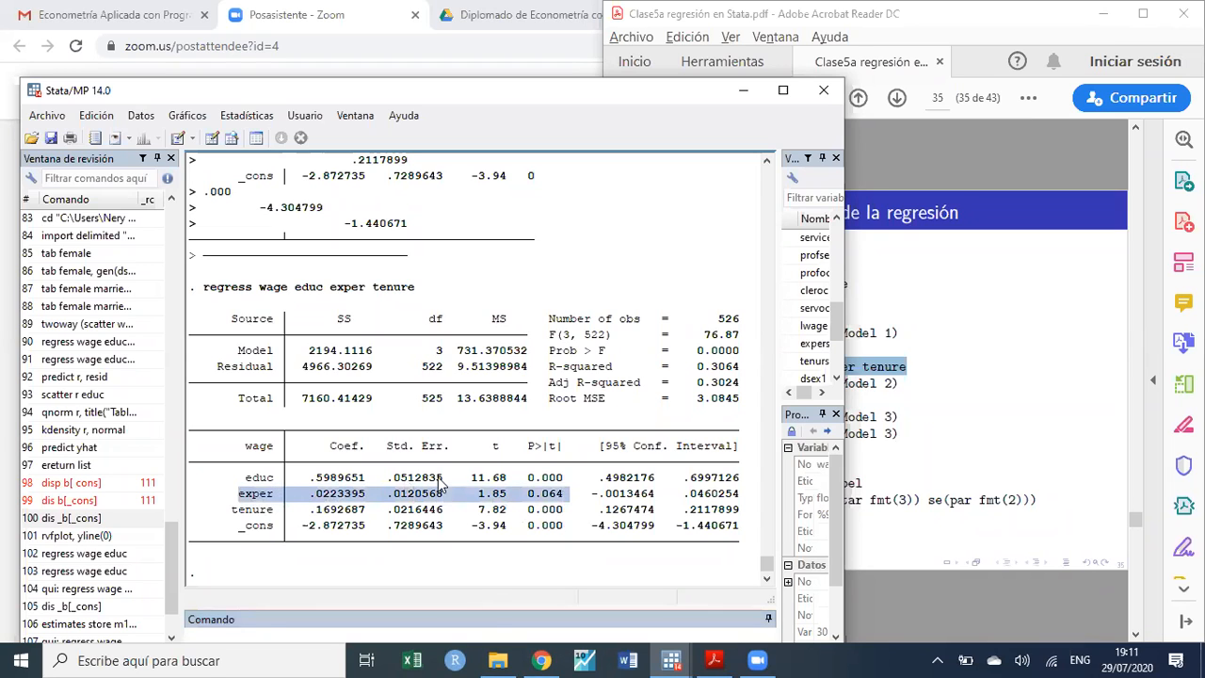
# - Copy qui: regress wage educ exper tenure from the slide into Stata's command line without running it
pyautogui.click(743, 91)
pyautogui.click(700, 429)
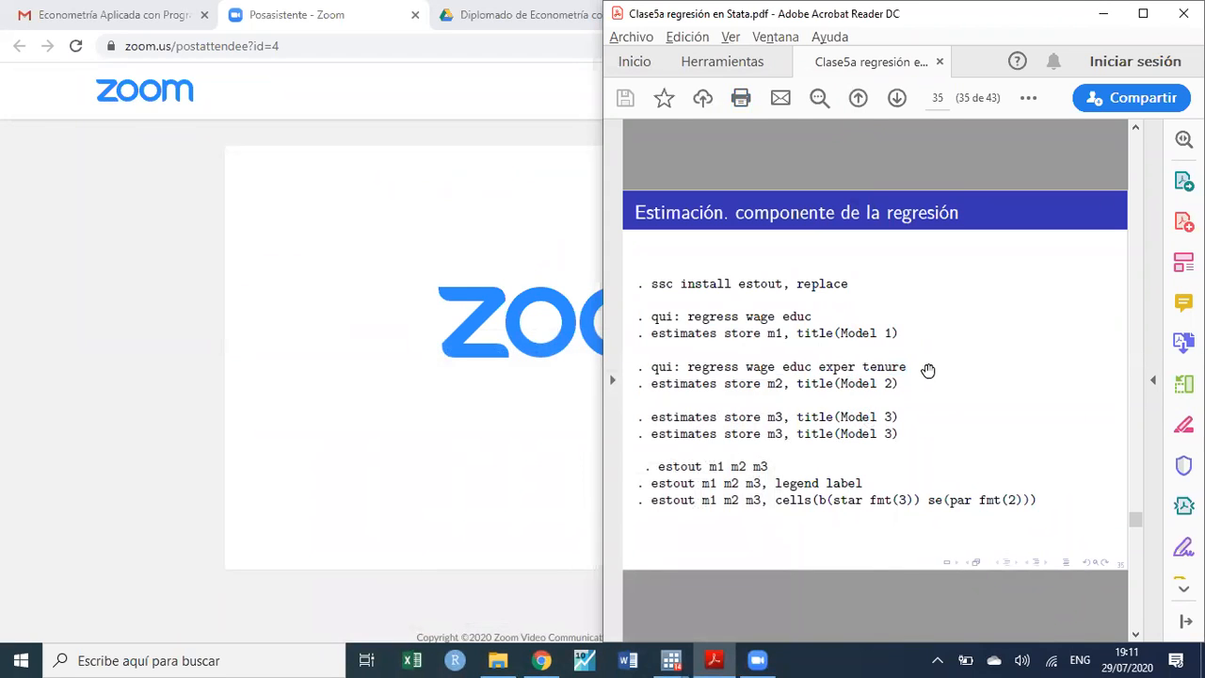
pyautogui.doubleClick(910, 366)
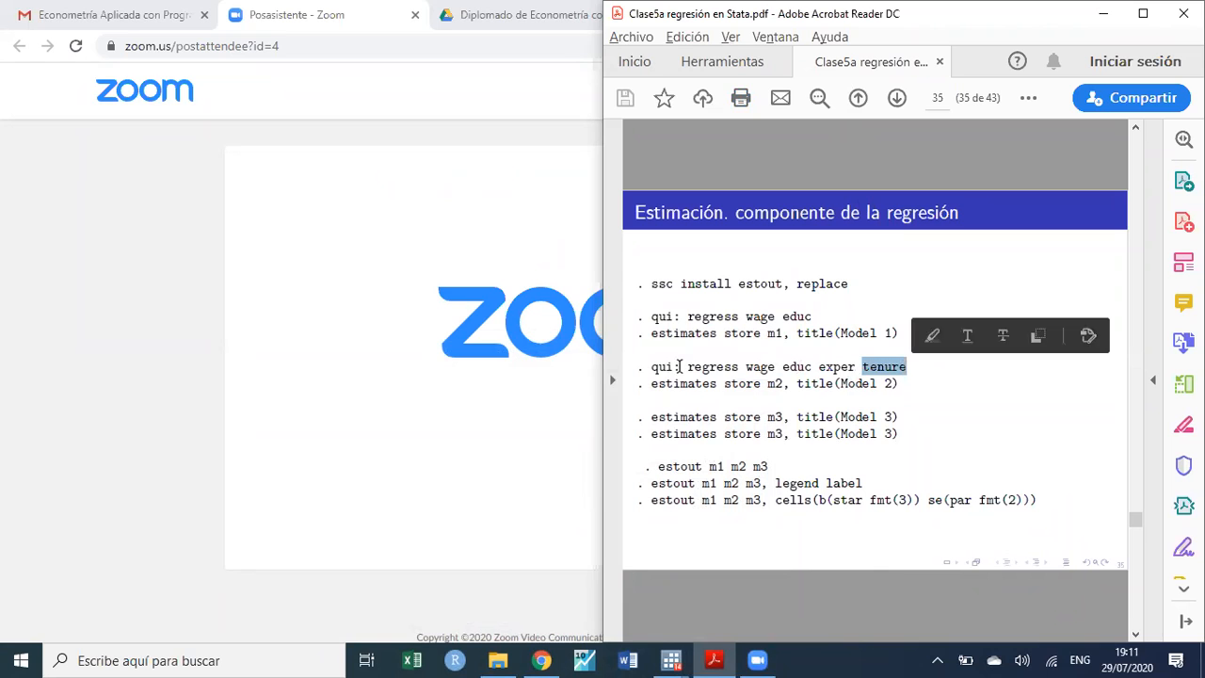
pyautogui.click(652, 367)
pyautogui.moveTo(653, 367)
pyautogui.mouseDown()
pyautogui.moveTo(887, 382)
pyautogui.moveTo(908, 369)
pyautogui.mouseUp()
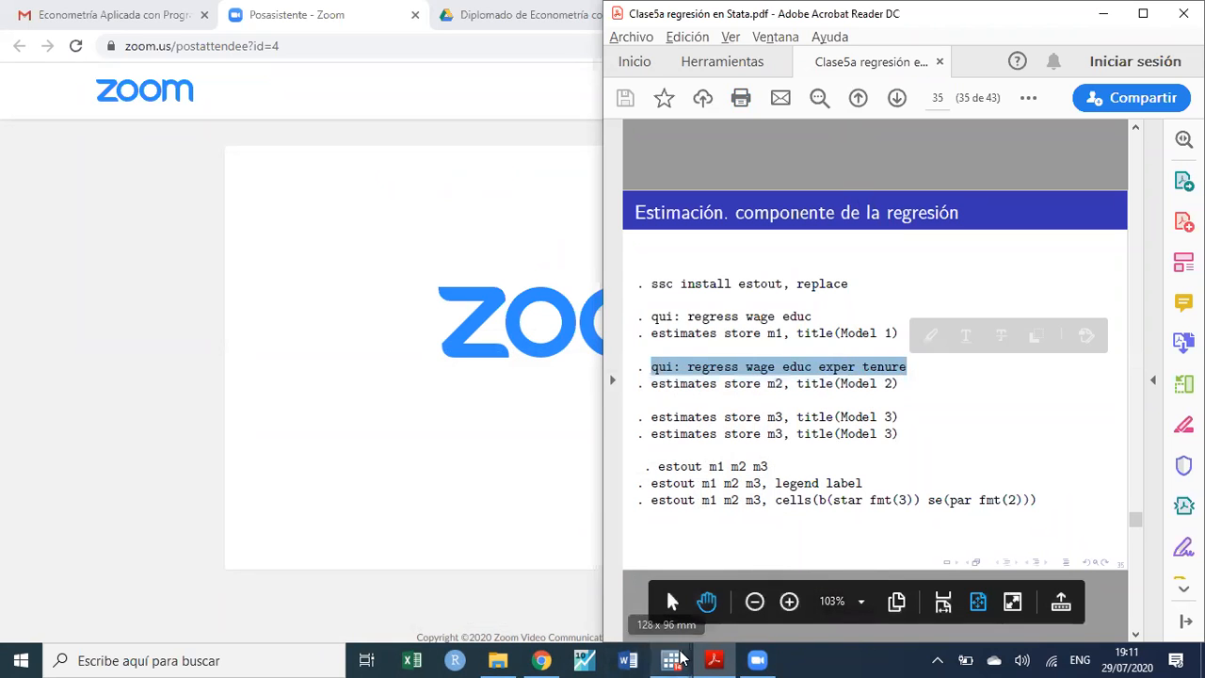
pyautogui.moveTo(671, 660)
pyautogui.click(526, 580)
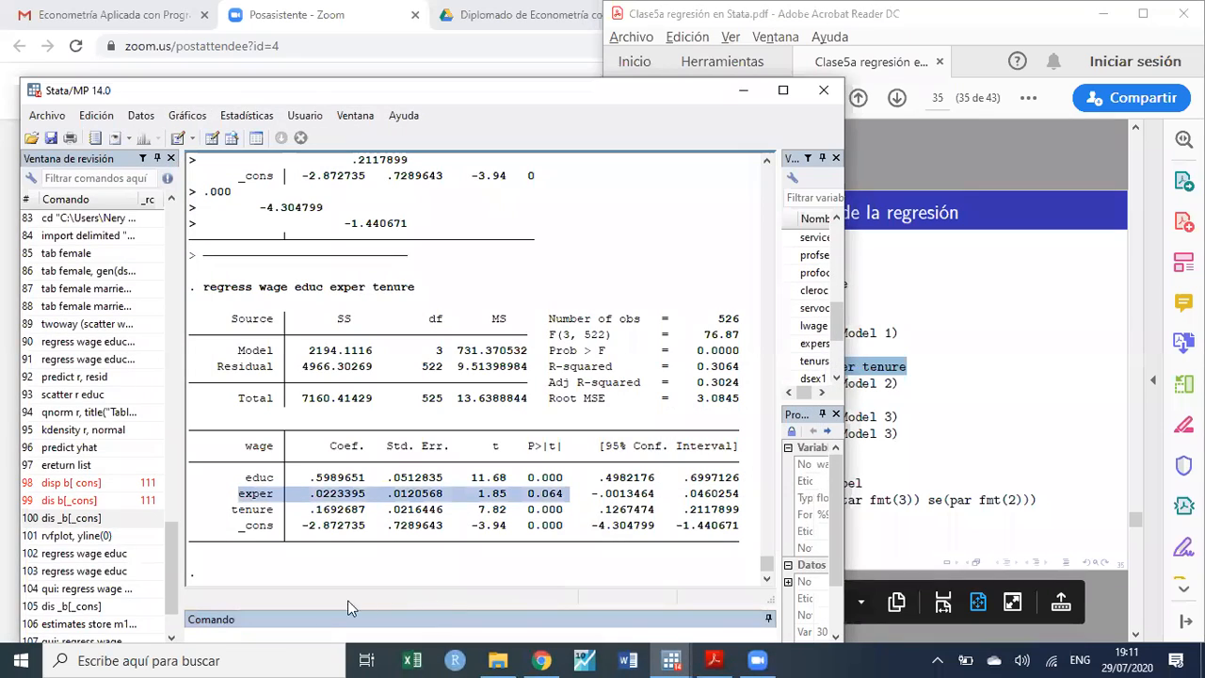
pyautogui.click(305, 631)
pyautogui.hotkey('ctrl', 'v')
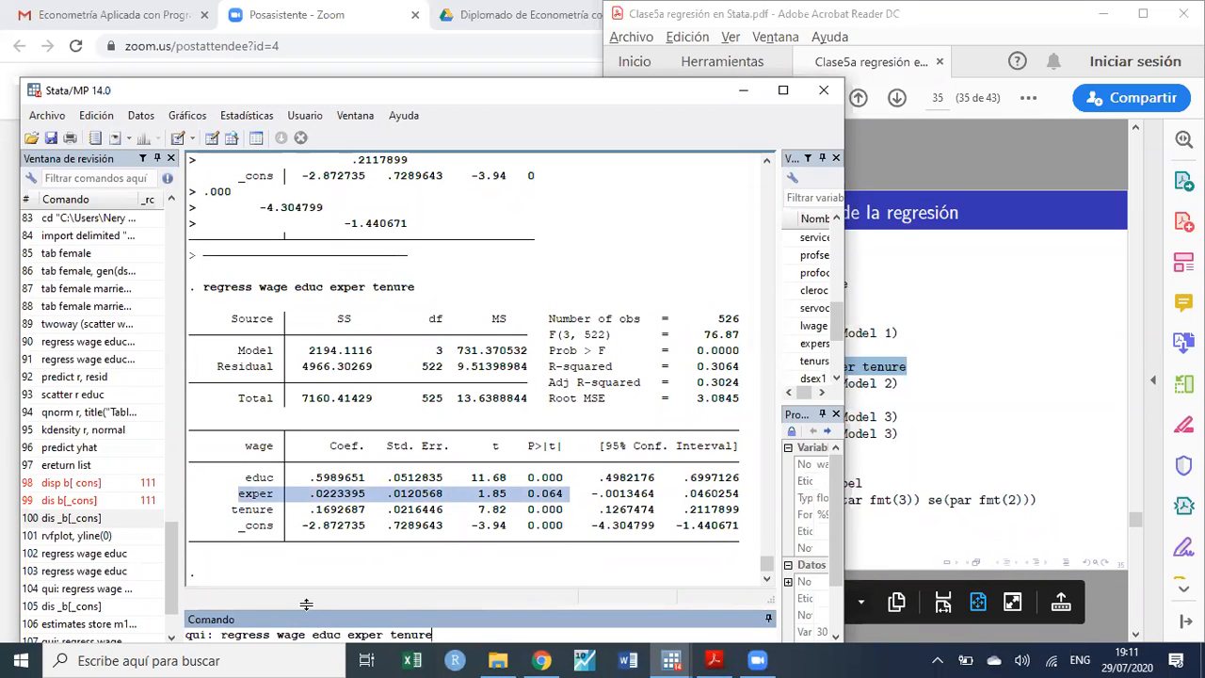
# - Enlarge the command area, replace exper with female as a regressor, and run qui: regress wage educ tenure female
pyautogui.moveTo(305, 619); pyautogui.dragTo(305, 540)
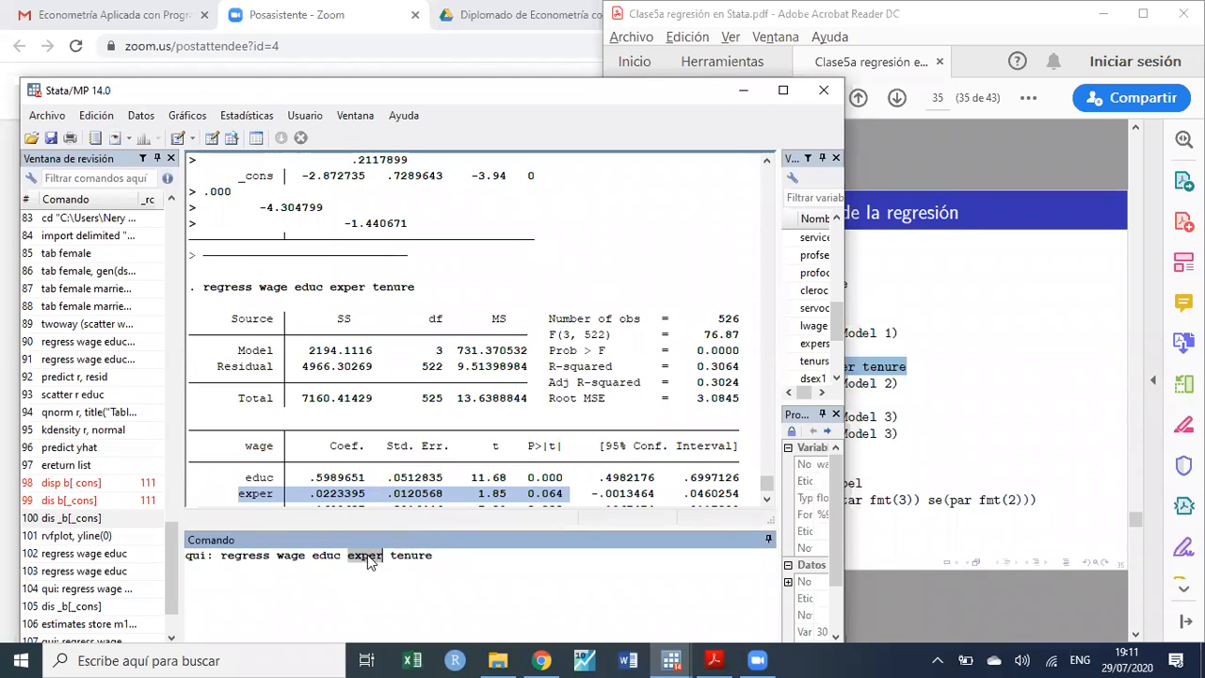
pyautogui.press('Delete')
pyautogui.click(411, 565)
pyautogui.moveTo(845, 242); pyautogui.dragTo(1146, 245)
pyautogui.moveTo(1080, 262); pyautogui.dragTo(861, 282)
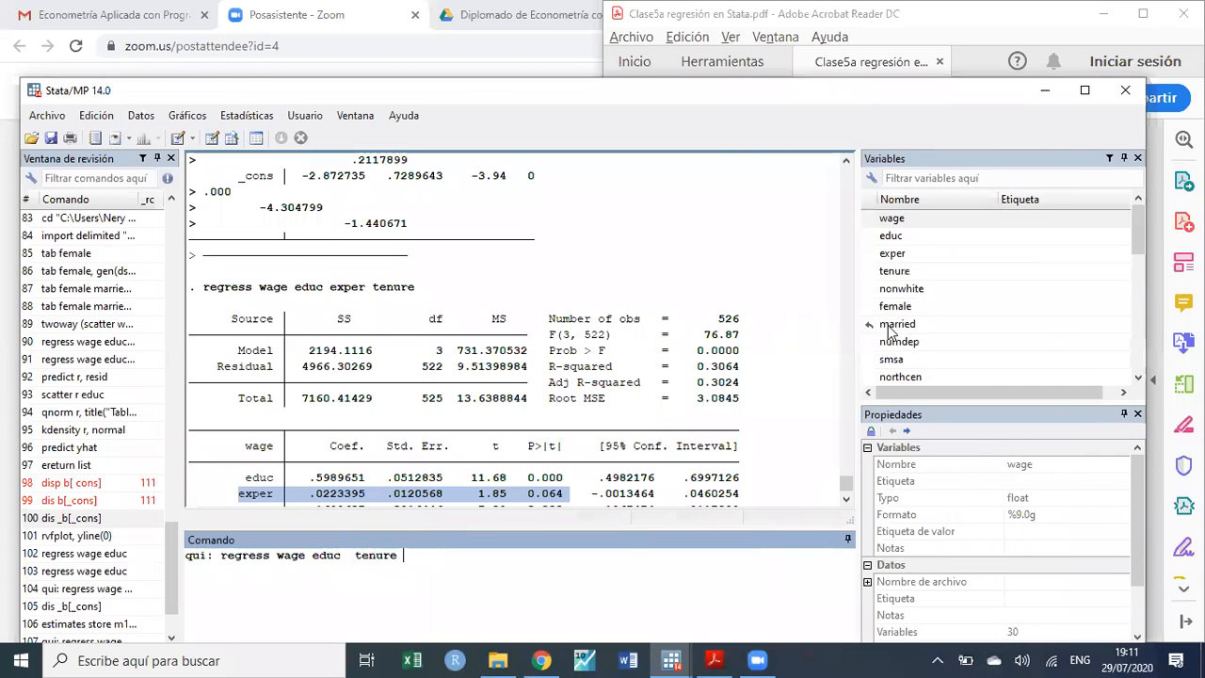
pyautogui.click(869, 306)
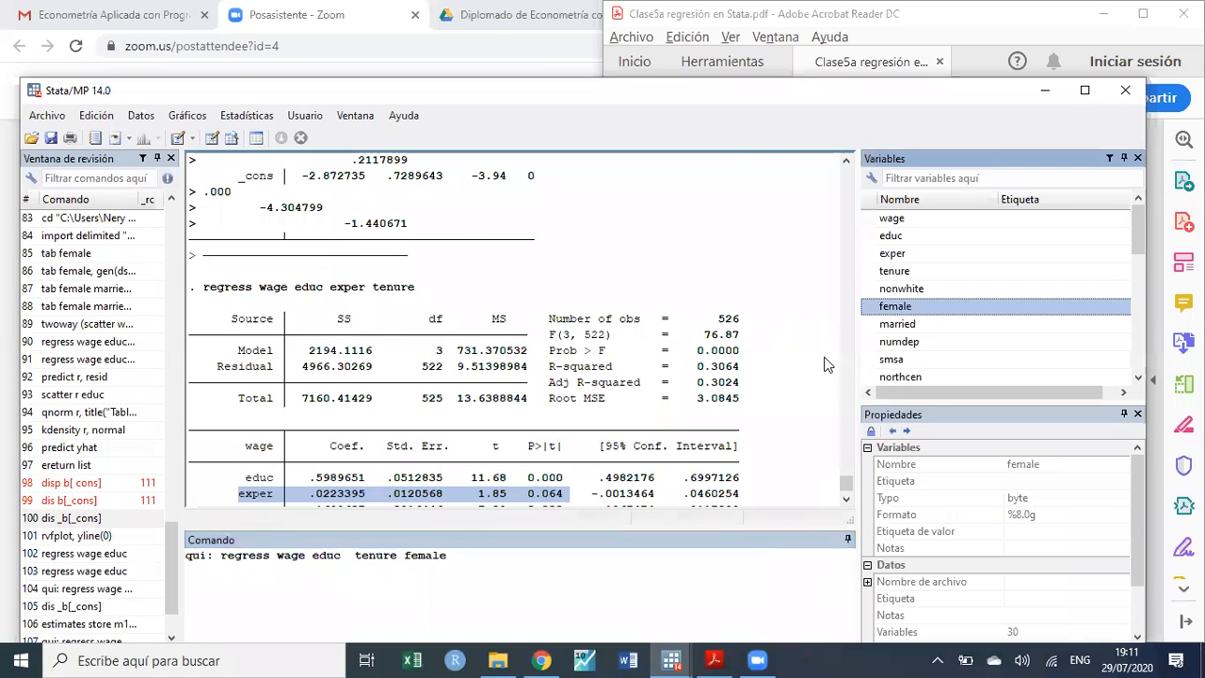
pyautogui.press('Return')
# - Highlight the first estimates store m3, title(Model 3) line on the slide in yellow
pyautogui.hotkey('alt', 'Tab')
pyautogui.click(748, 455)
pyautogui.moveTo(651, 436)
pyautogui.mouseDown()
pyautogui.moveTo(893, 420)
pyautogui.moveTo(907, 437)
pyautogui.moveTo(797, 418)
pyautogui.moveTo(650, 417)
pyautogui.mouseUp()
pyautogui.click(904, 414)
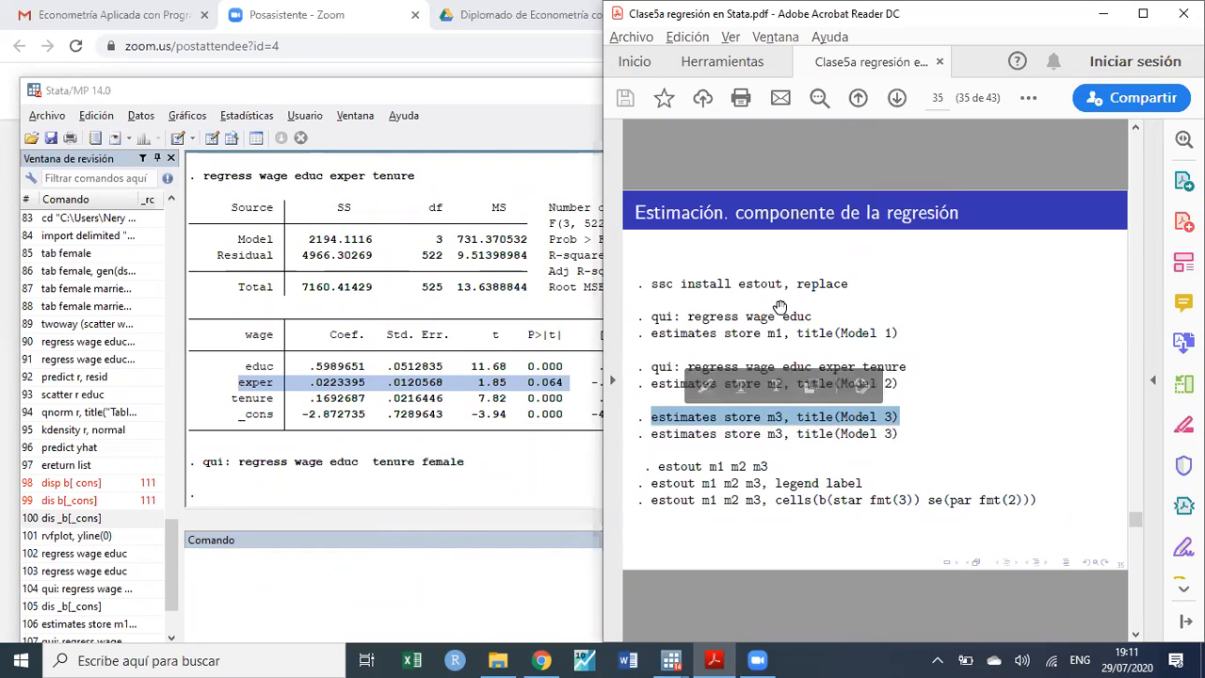
pyautogui.click(706, 386)
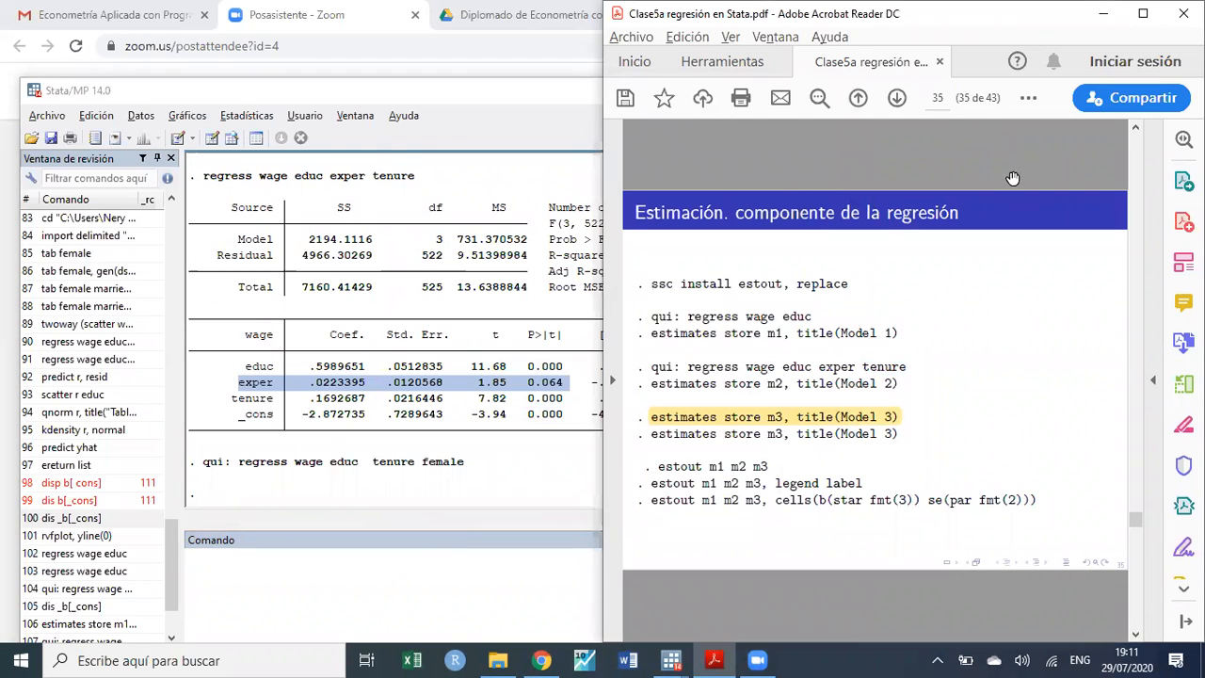
pyautogui.click(559, 405)
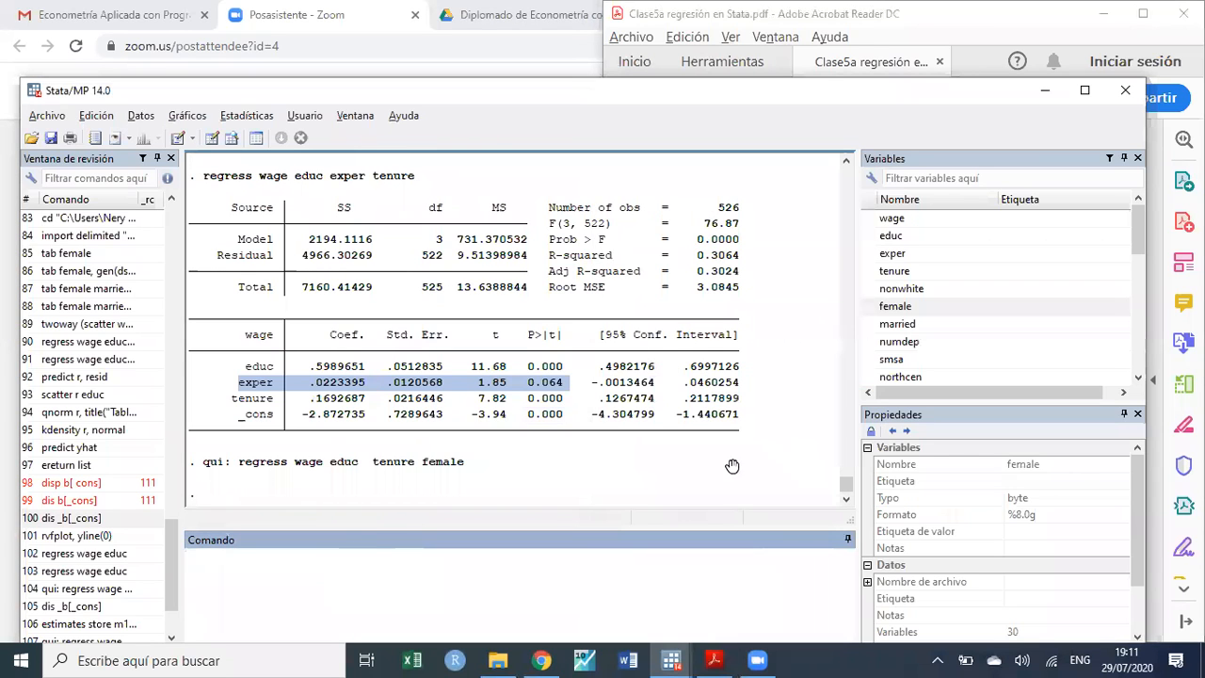
# - Store the third model's results in Stata with estimates store m3, title(Model 3)
pyautogui.hotkey('alt', 'Tab')
pyautogui.moveTo(902, 434); pyautogui.dragTo(651, 435)
pyautogui.hotkey('ctrl', 'c')
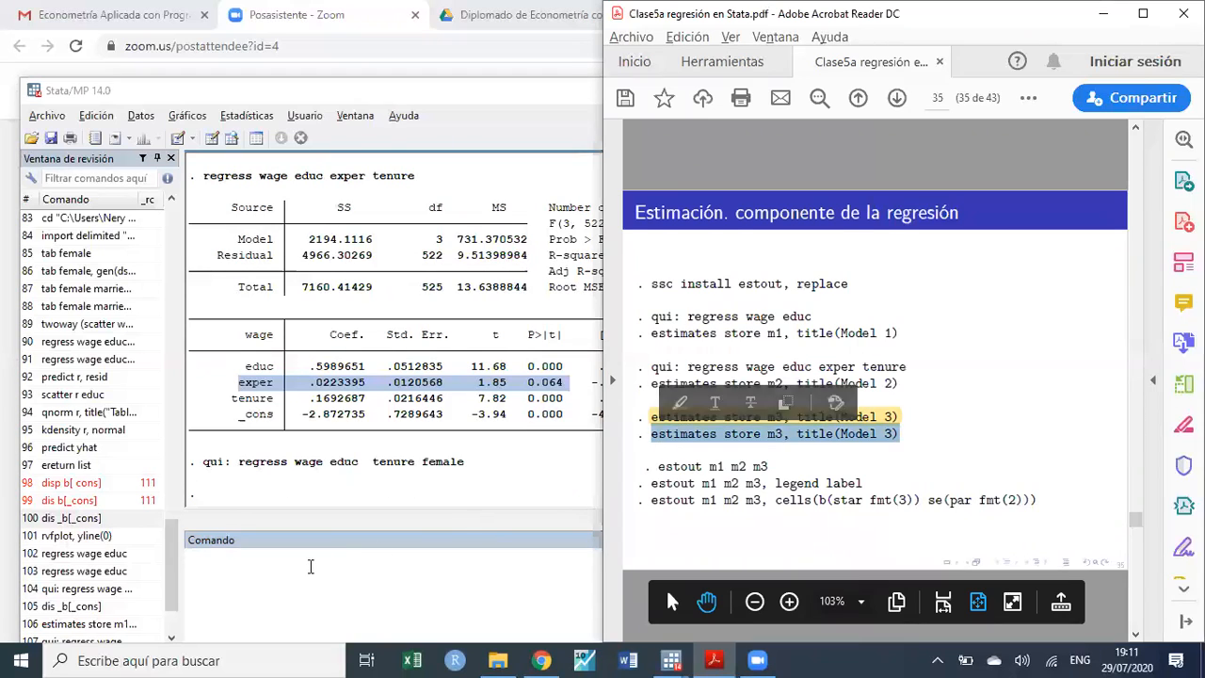
pyautogui.click(310, 565)
pyautogui.hotkey('ctrl', 'v')
pyautogui.press('Return')
# - Compare the three stored models in one table by running the slide's estout m1 m2 m3 command
pyautogui.hotkey('alt', 'Tab')
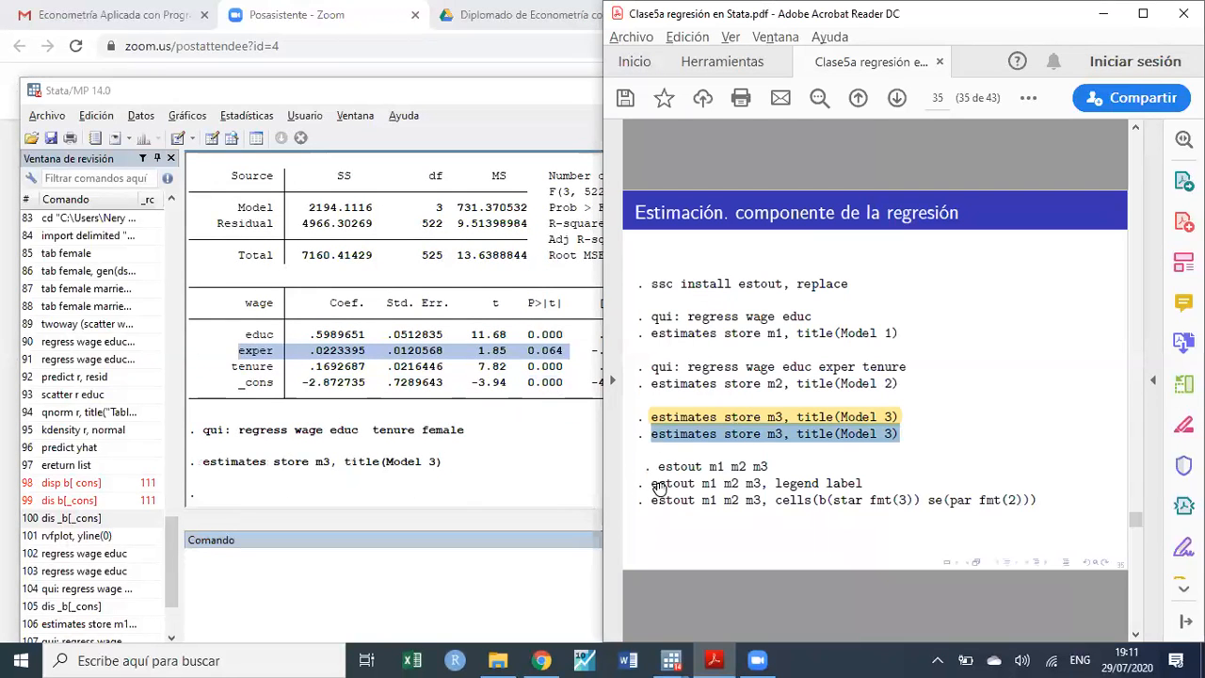
pyautogui.click(659, 468)
pyautogui.moveTo(659, 468); pyautogui.dragTo(770, 466)
pyautogui.hotkey('ctrl', 'c')
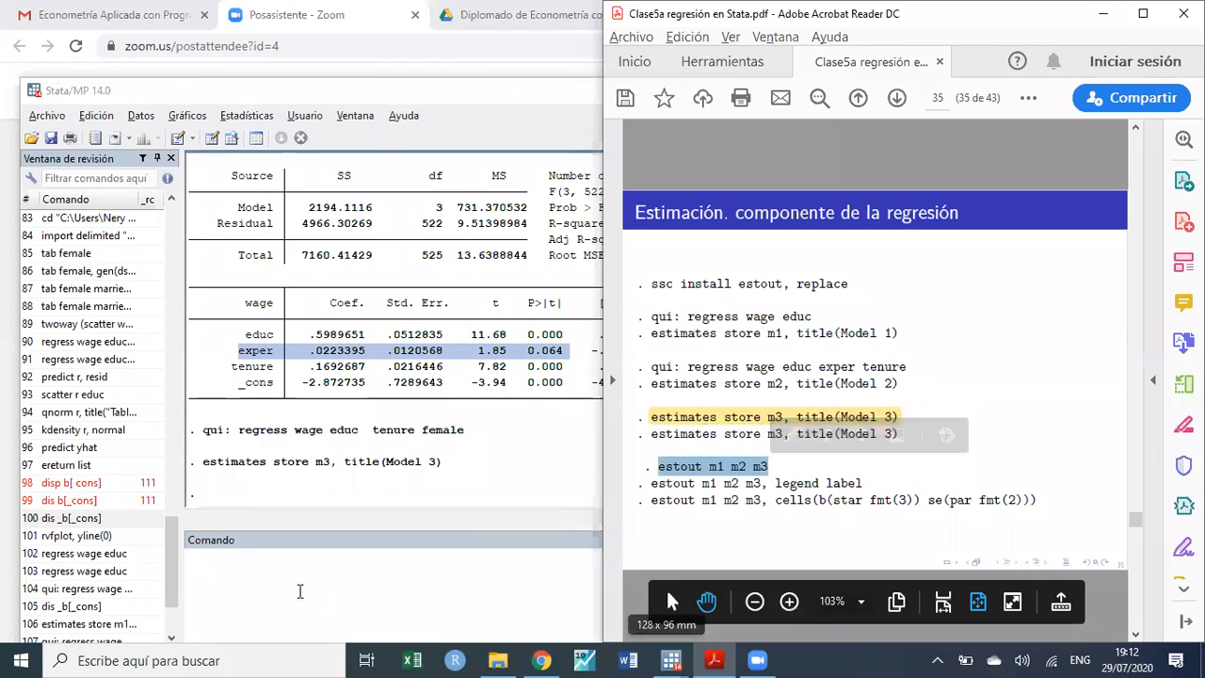
pyautogui.click(296, 582)
pyautogui.hotkey('ctrl', 'v')
pyautogui.press('Return')
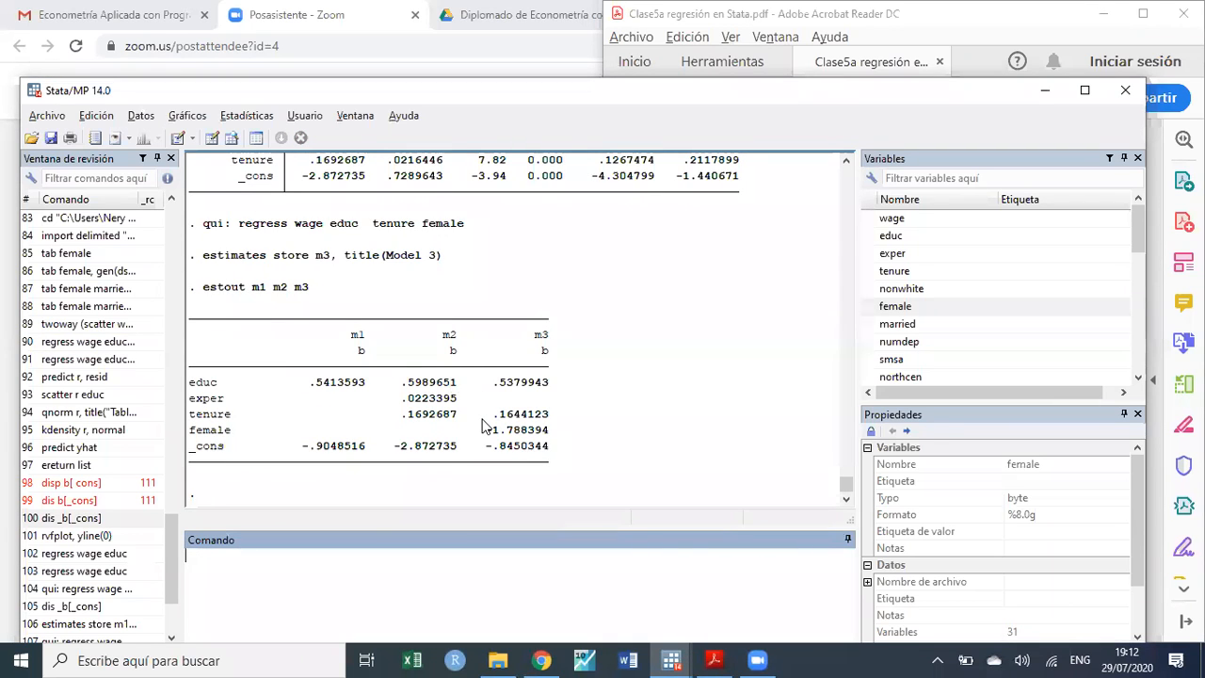
# - Compare the three stored models with labelled columns by running the slide's estout m1 m2 m3, legend label command in Stata
pyautogui.click(714, 660)
pyautogui.click(755, 502)
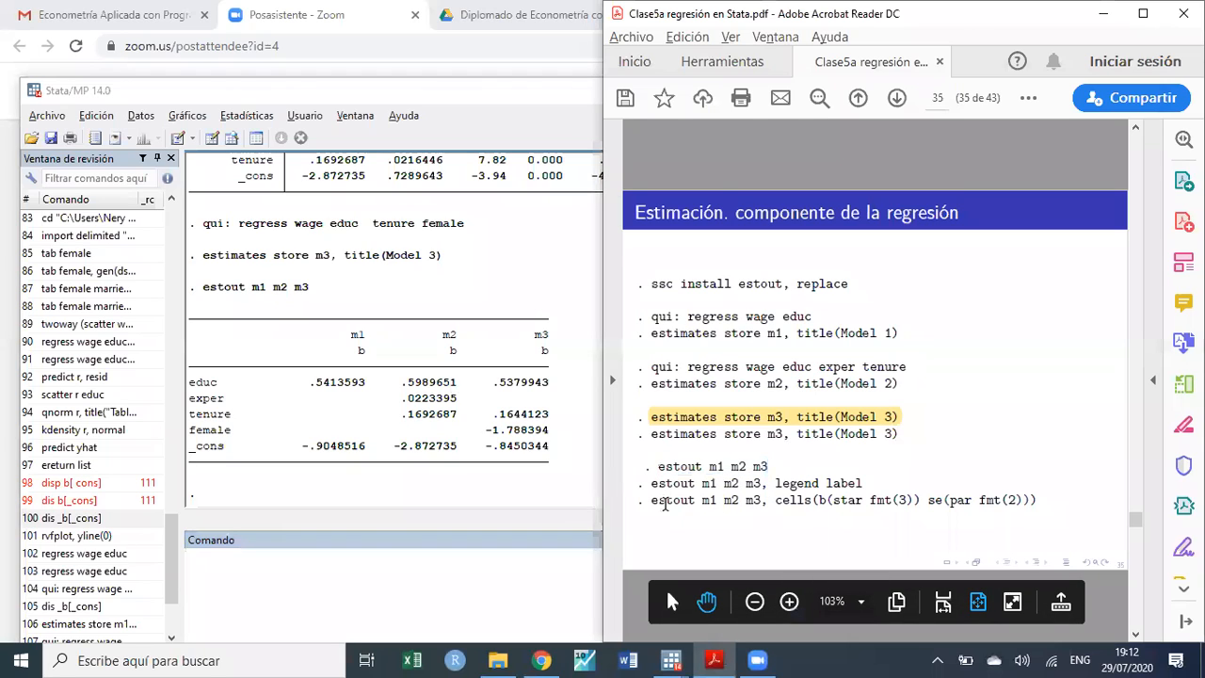
pyautogui.moveTo(649, 483); pyautogui.dragTo(857, 483)
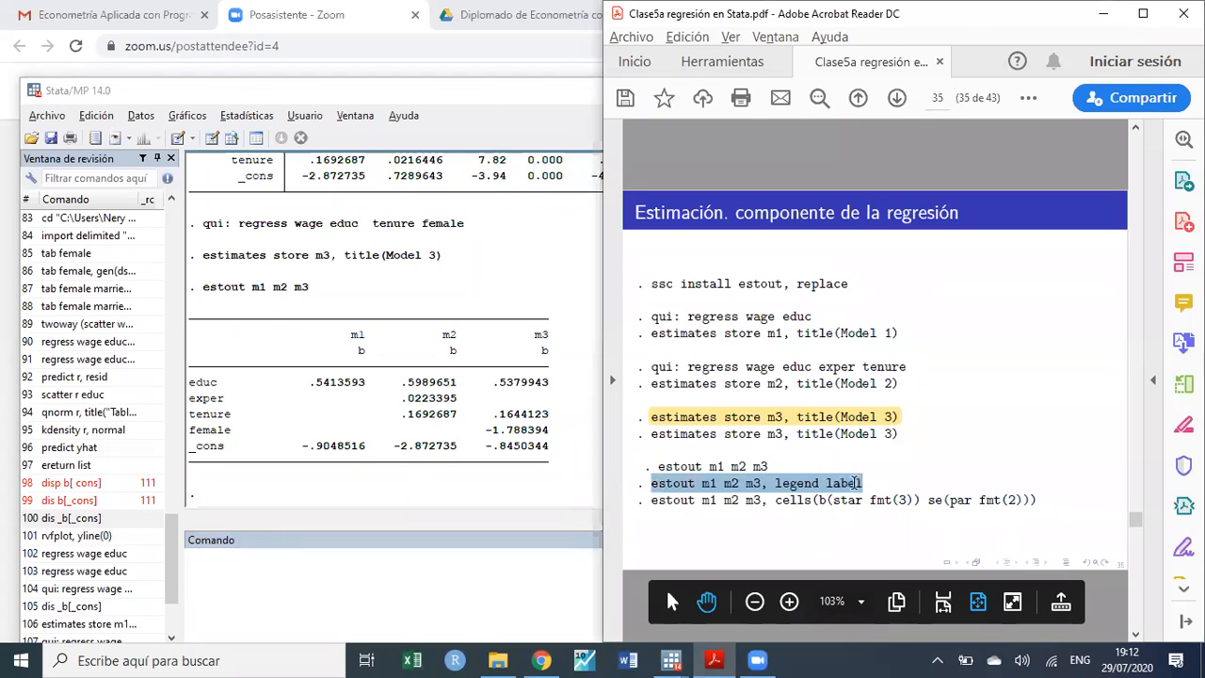
pyautogui.click(249, 585)
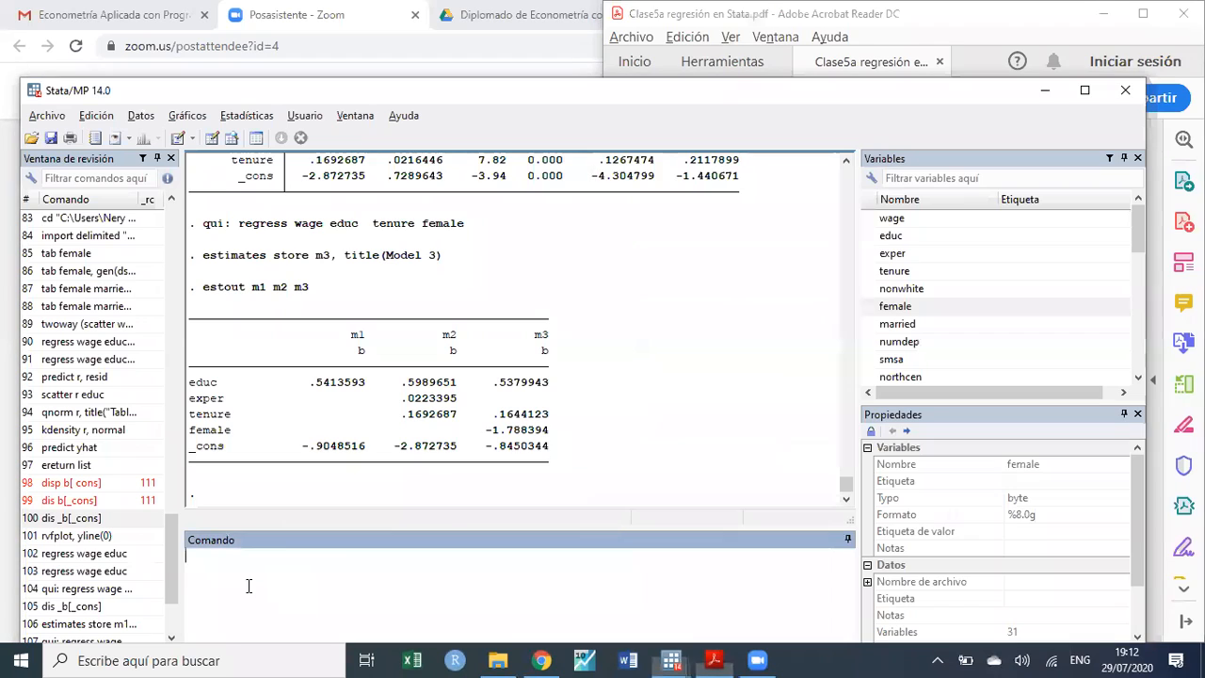
pyautogui.hotkey('ctrl', 'v')
pyautogui.press('Return')
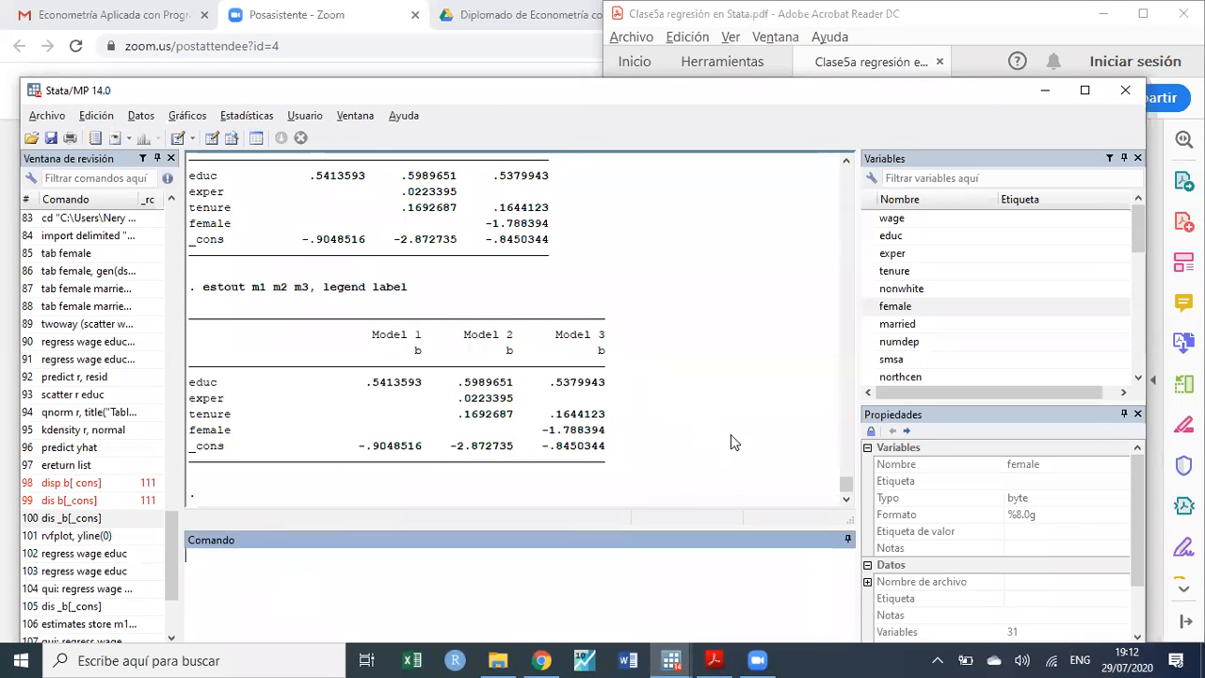
# - Tabulate starred coefficients with standard errors by running the slide's estout m1 m2 m3, cells(b(star fmt(3)) se(par fmt(2))) in Stata
pyautogui.hotkey('alt', 'Tab')
pyautogui.moveTo(652, 501); pyautogui.dragTo(1036, 501)
pyautogui.hotkey('ctrl', 'c')
pyautogui.click(333, 556)
pyautogui.hotkey('ctrl', 'v')
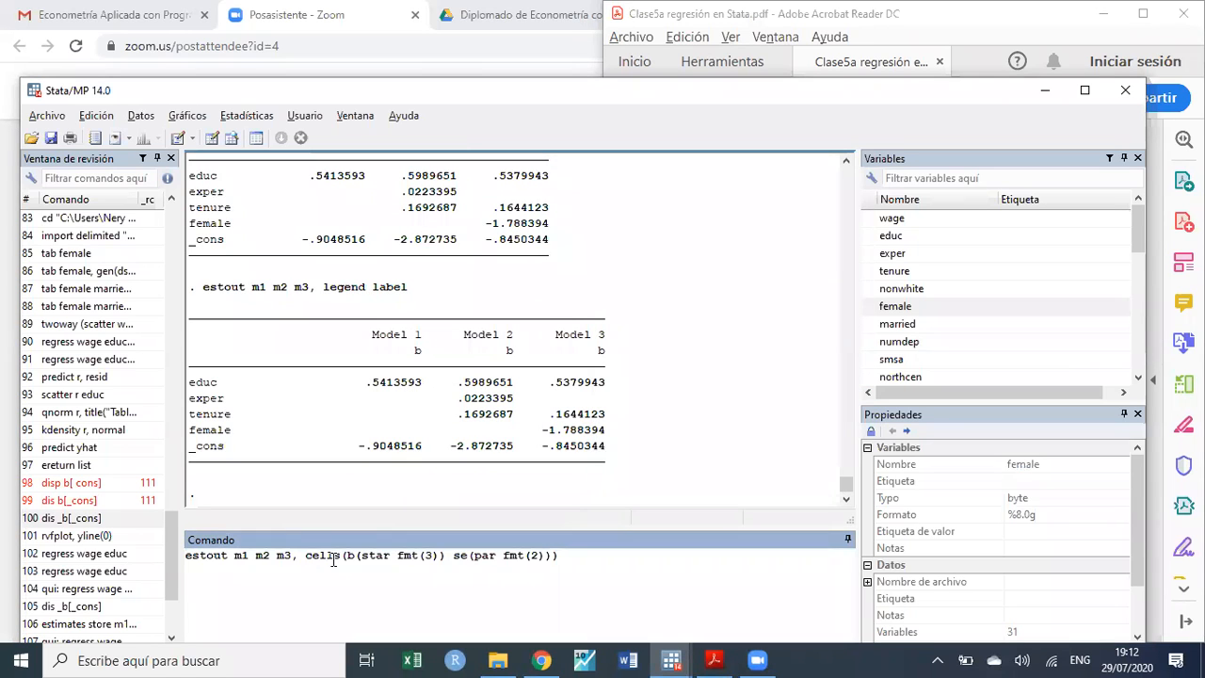
pyautogui.press('Return')
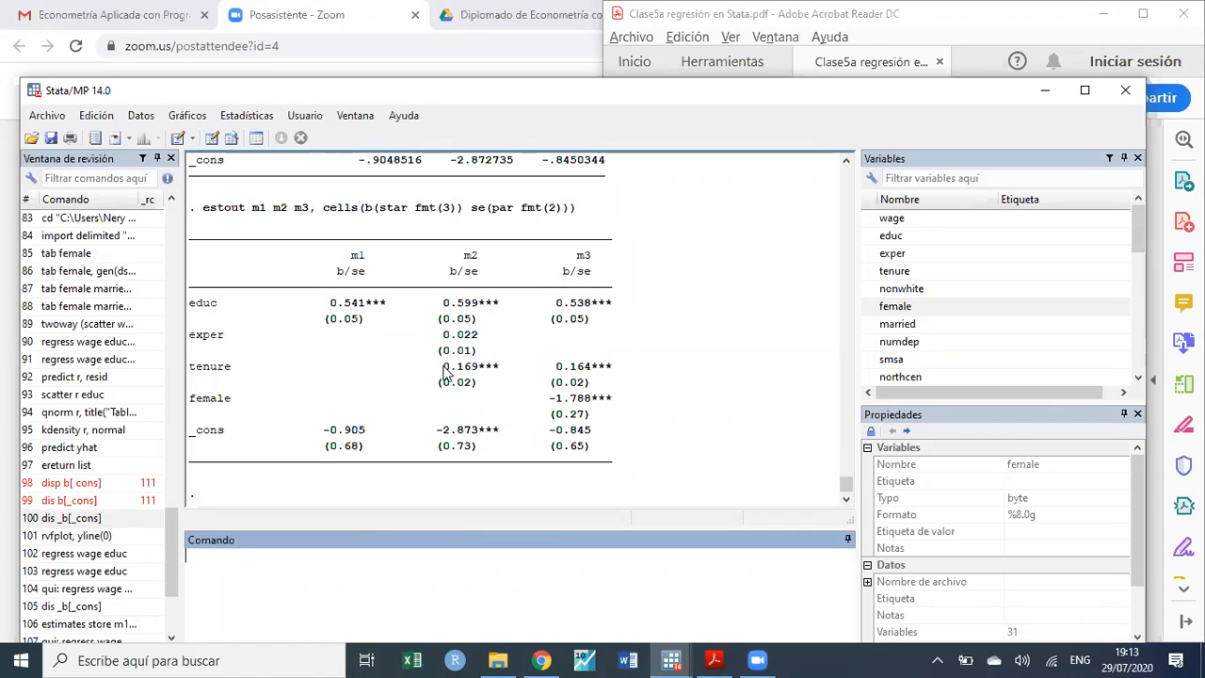
pyautogui.moveTo(443, 372); pyautogui.dragTo(479, 372)
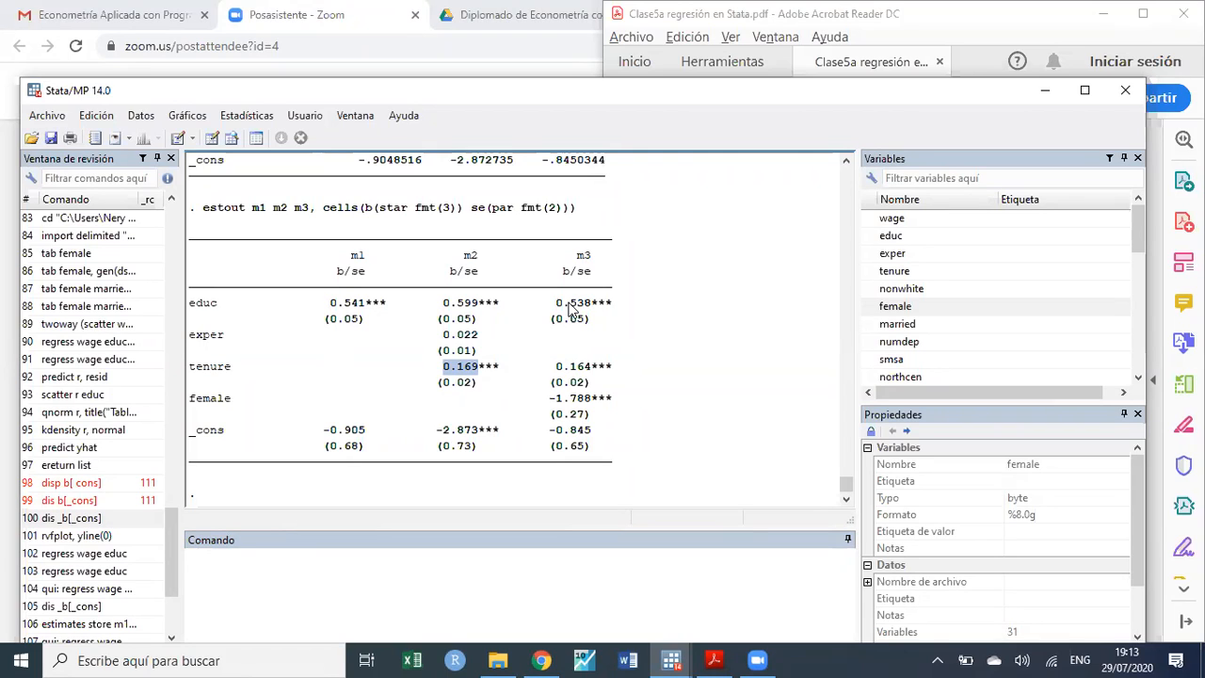
# - Bring up the slide with the eststo commands and run its eststo: regress wage educ line in Stata
pyautogui.click(1043, 91)
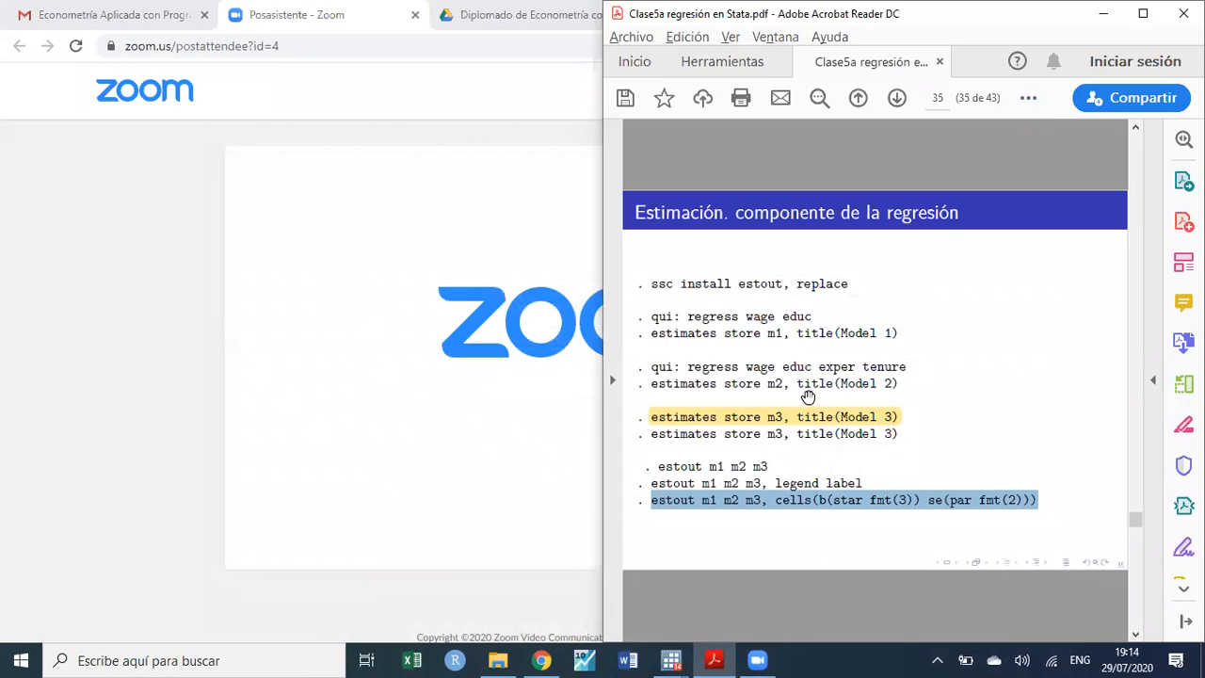
pyautogui.scroll(-2, 806, 399)
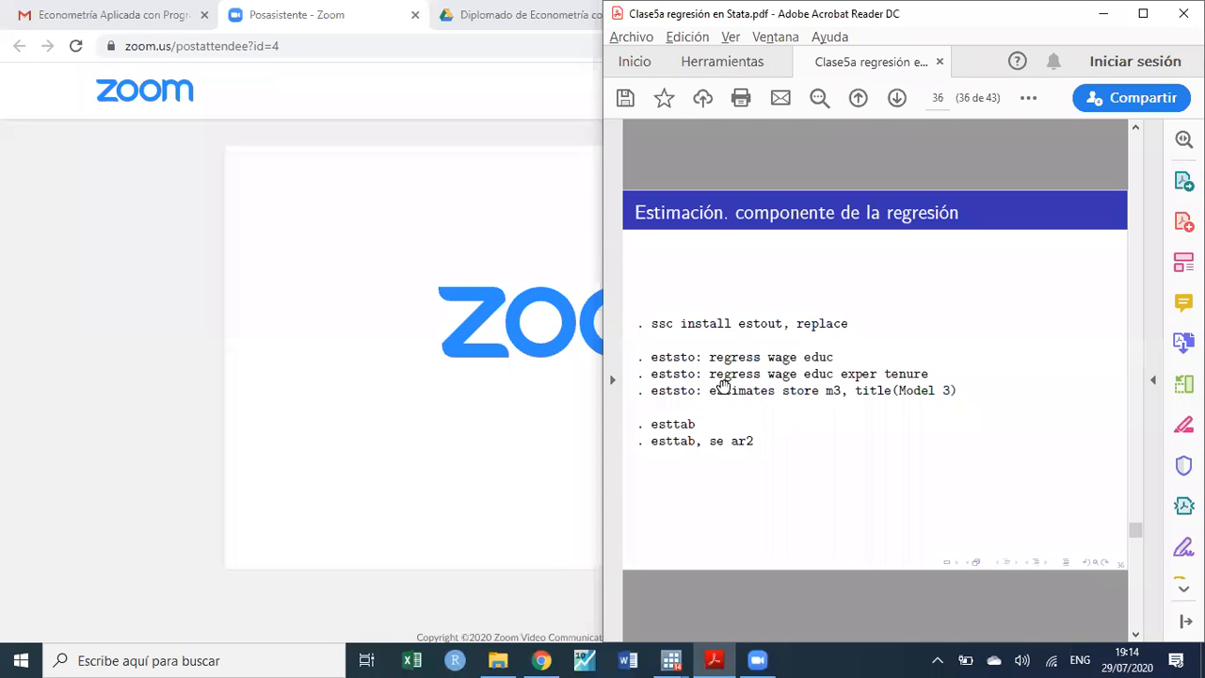
pyautogui.moveTo(650, 357); pyautogui.dragTo(838, 356)
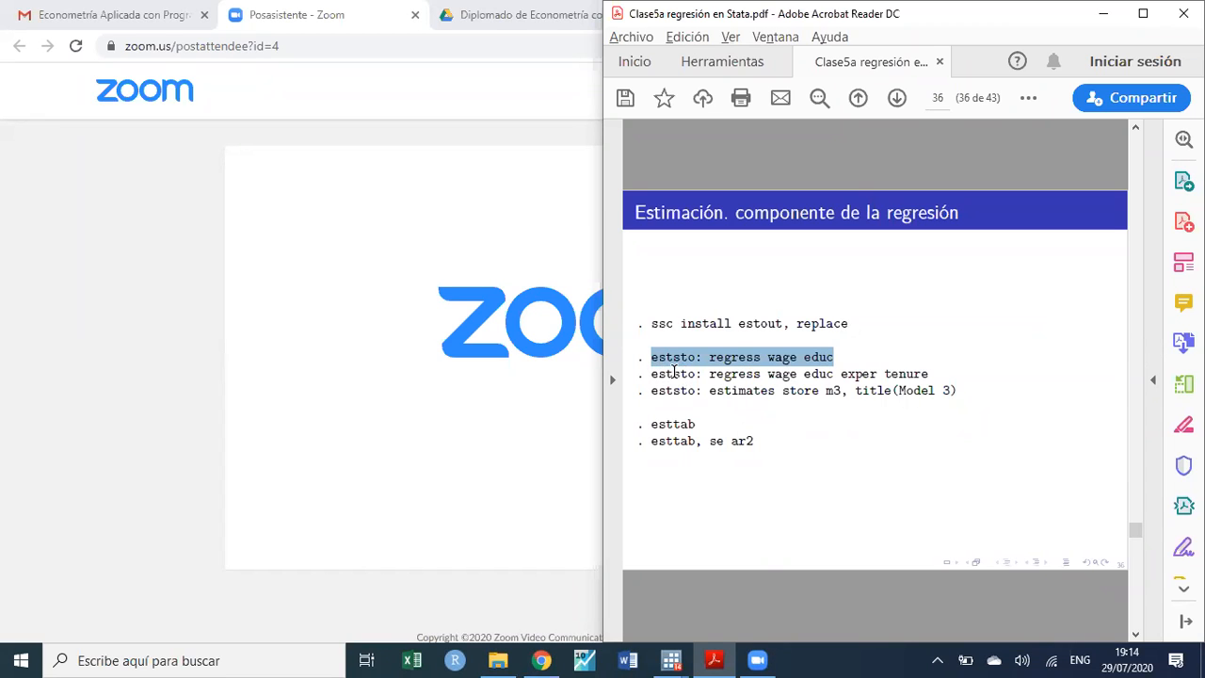
pyautogui.hotkey('alt', 'Tab')
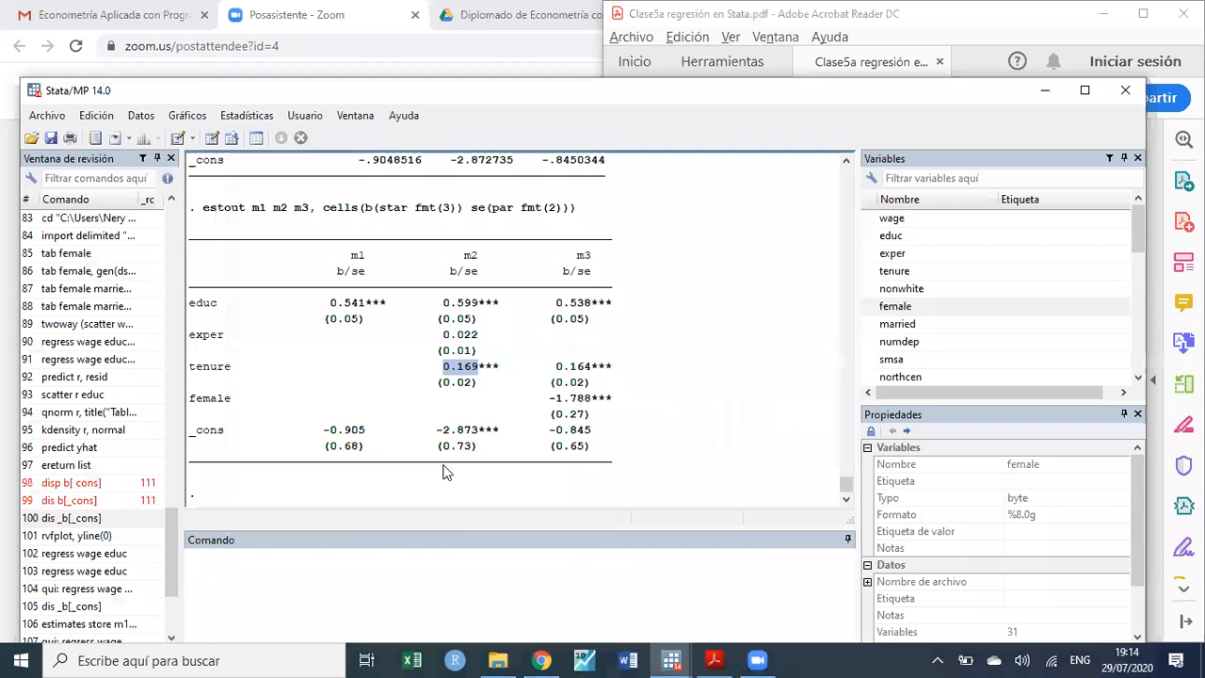
pyautogui.click(339, 565)
pyautogui.hotkey('ctrl', 'v')
pyautogui.press('Return')
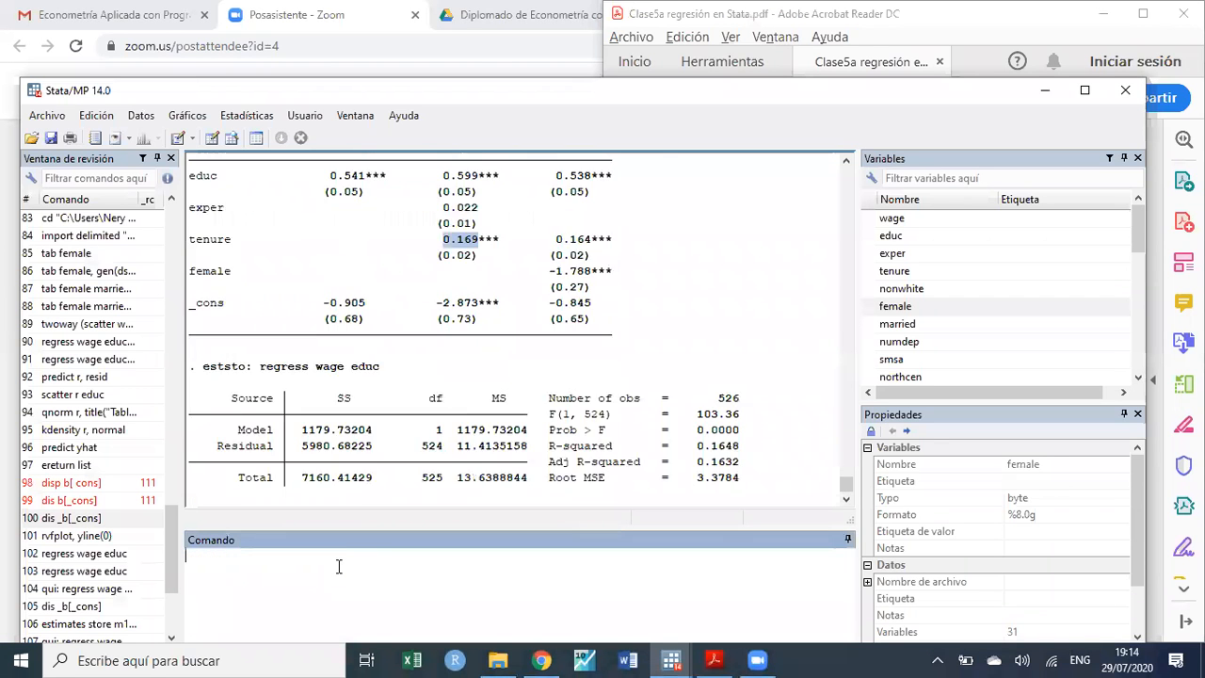
# - Estimate and store the second model by running the slide's eststo: regress wage educ exper tenure command in Stata
pyautogui.hotkey('alt', 'Tab')
pyautogui.click(653, 393)
pyautogui.moveTo(651, 375); pyautogui.dragTo(930, 372)
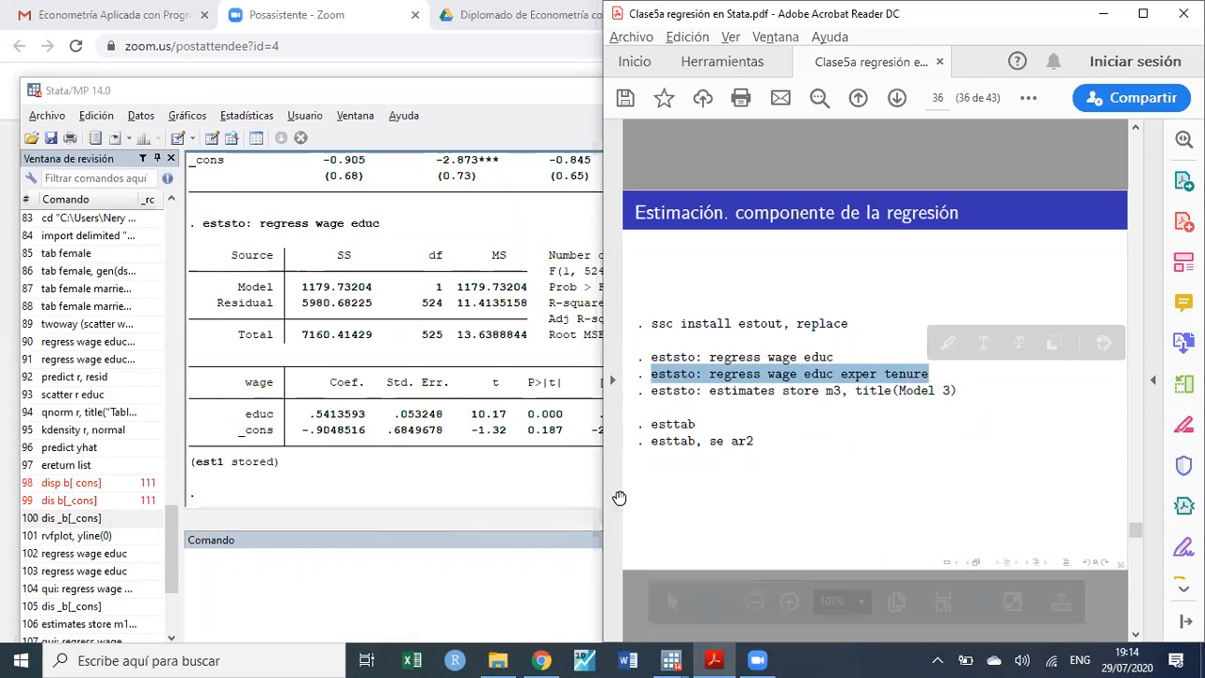
pyautogui.click(250, 517)
pyautogui.hotkey('ctrl', 'v')
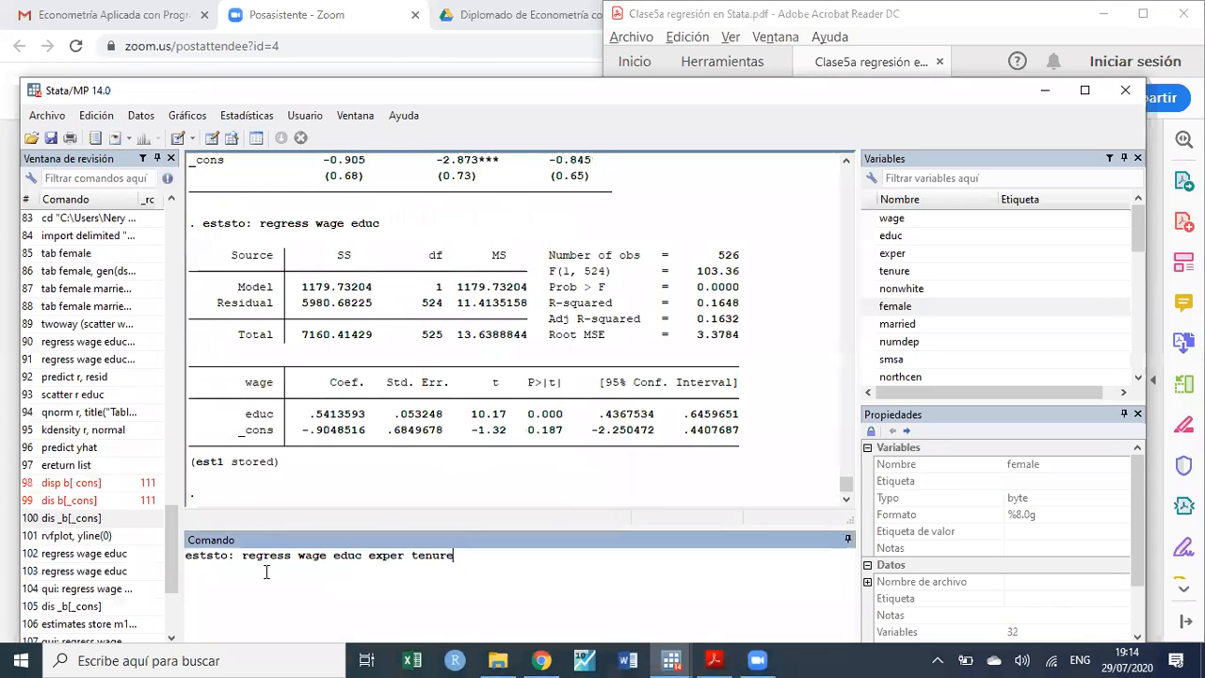
pyautogui.press('Return')
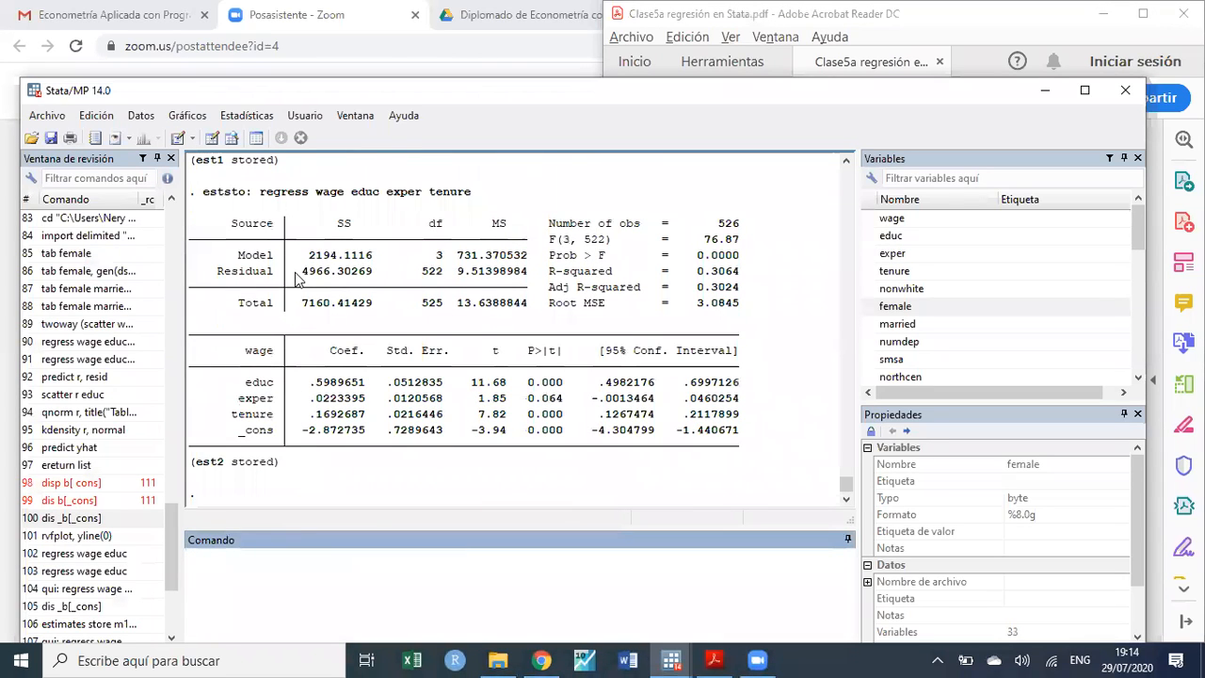
# - Tabulate the stored estimates by running the slide's esttab command in Stata, and enlarge the results area
pyautogui.hotkey('alt', 'Tab')
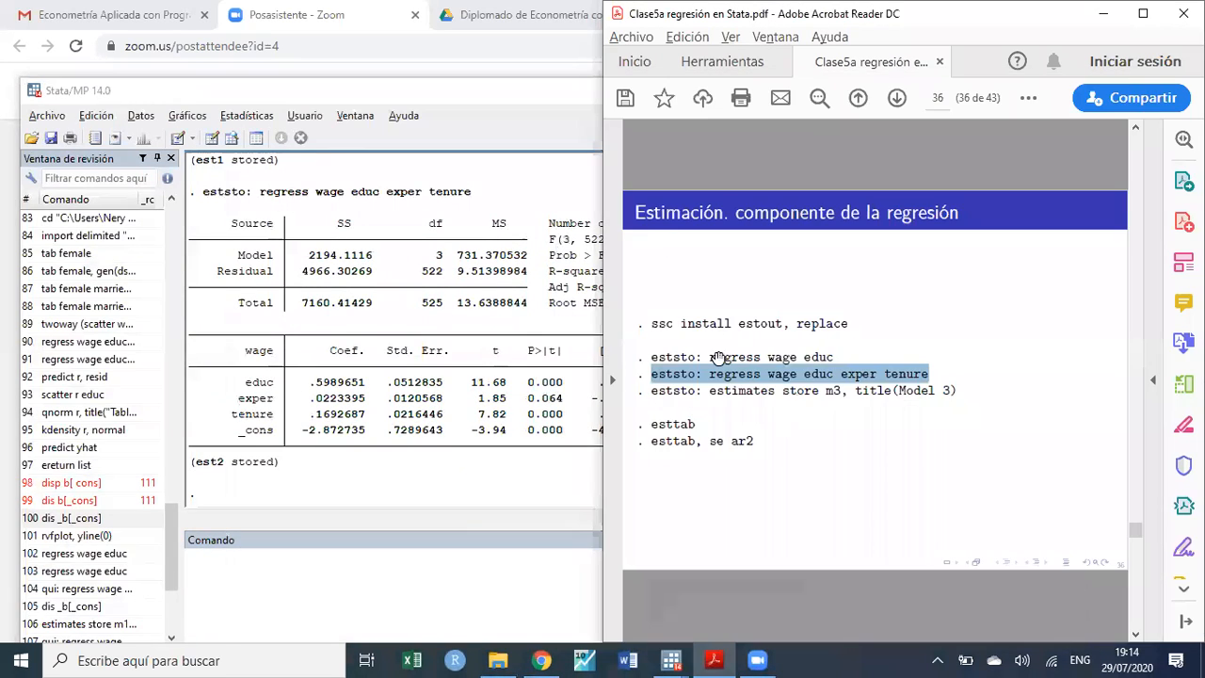
pyautogui.click(729, 409)
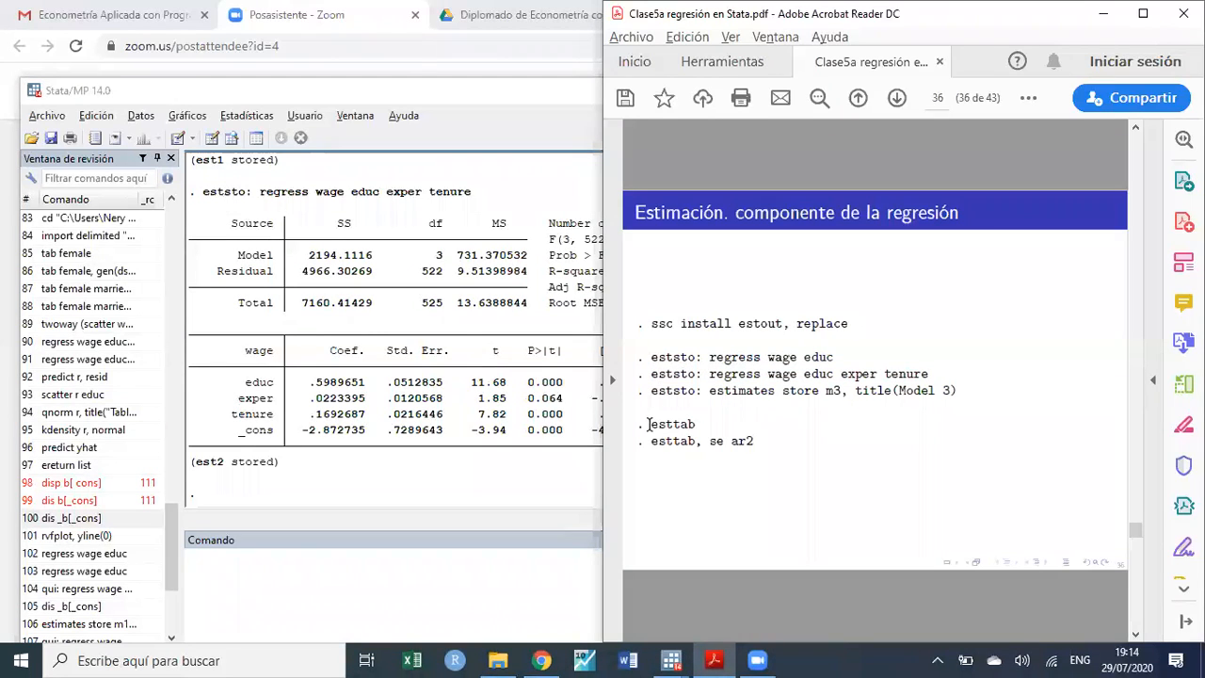
pyautogui.moveTo(650, 424); pyautogui.dragTo(703, 422)
pyautogui.hotkey('ctrl', 'c')
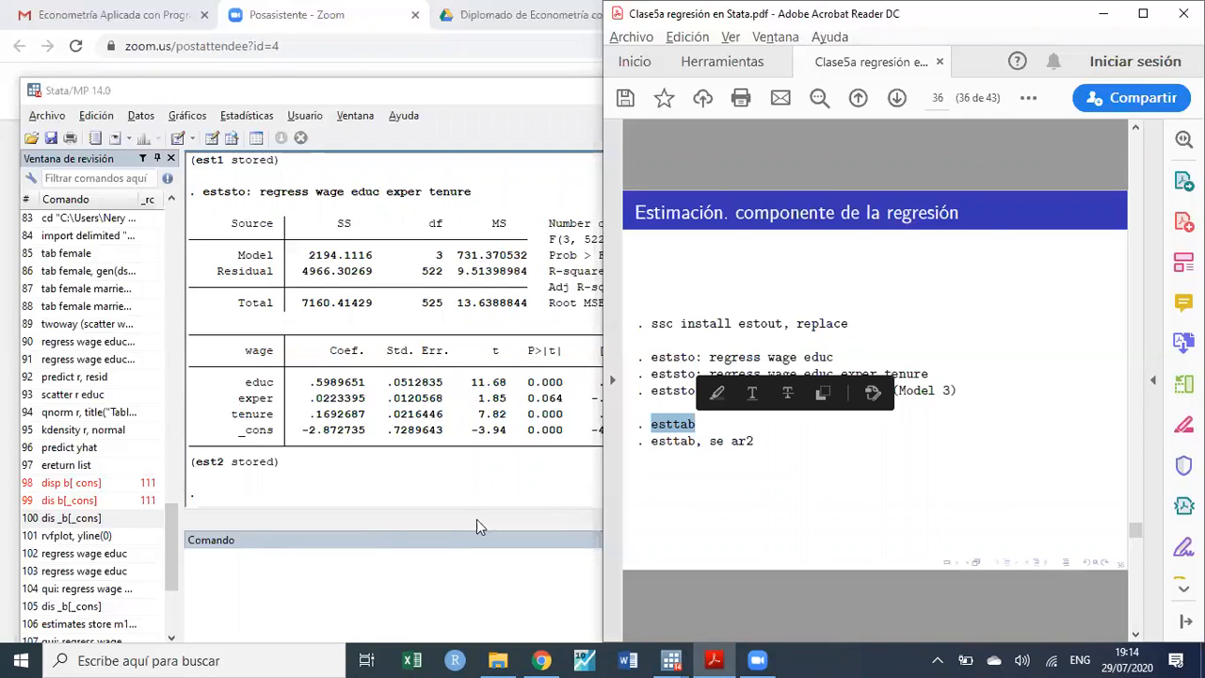
pyautogui.click(277, 587)
pyautogui.hotkey('ctrl', 'v')
pyautogui.press('Return')
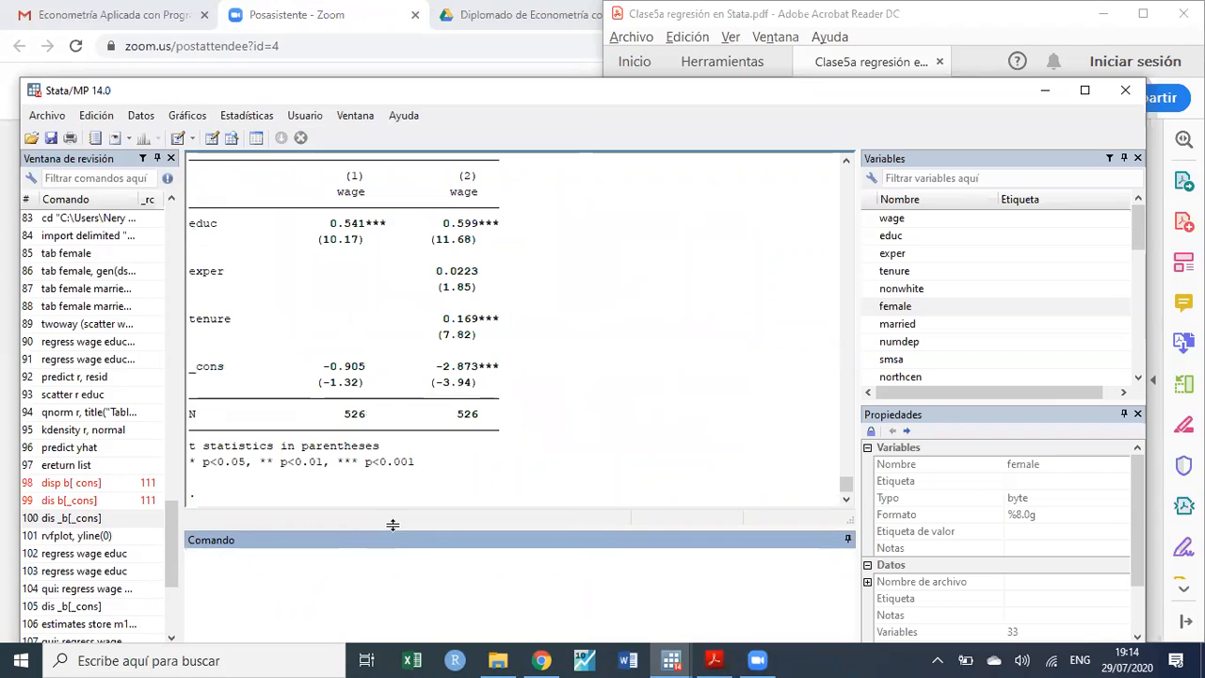
pyautogui.moveTo(395, 520); pyautogui.dragTo(379, 585)
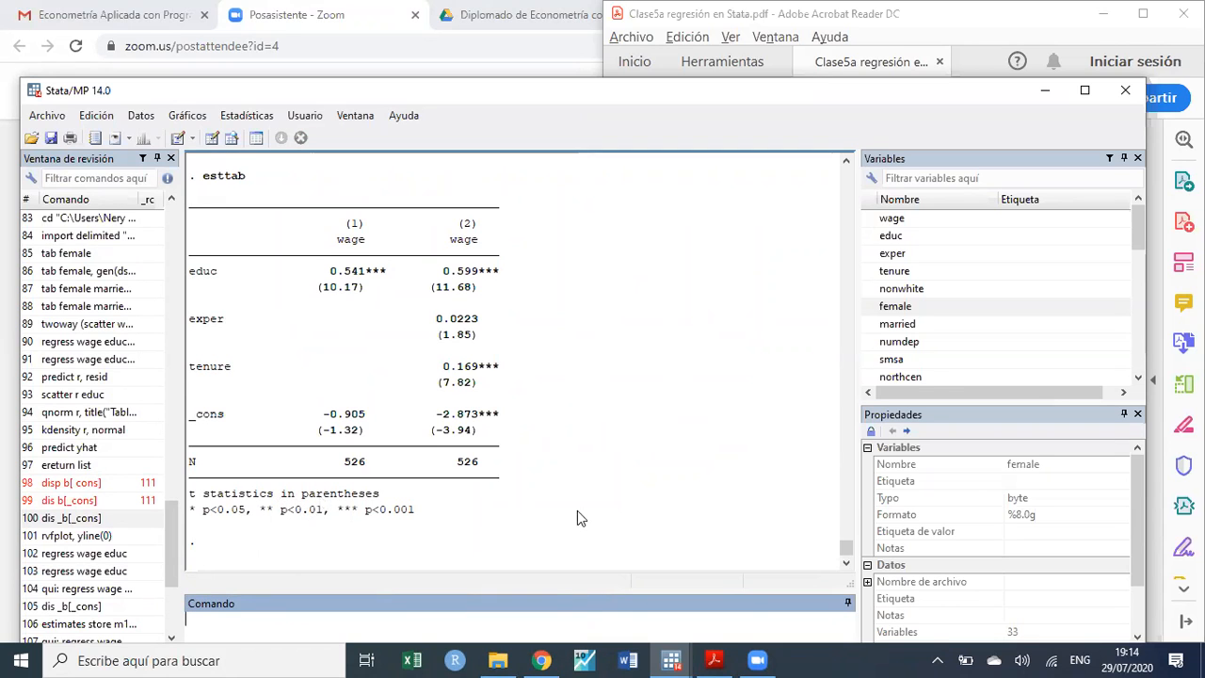
# - Tabulate the stored estimates with standard errors and adjusted R-squared by running the slide's esttab, se ar2 command in Stata
pyautogui.hotkey('alt', 'Tab')
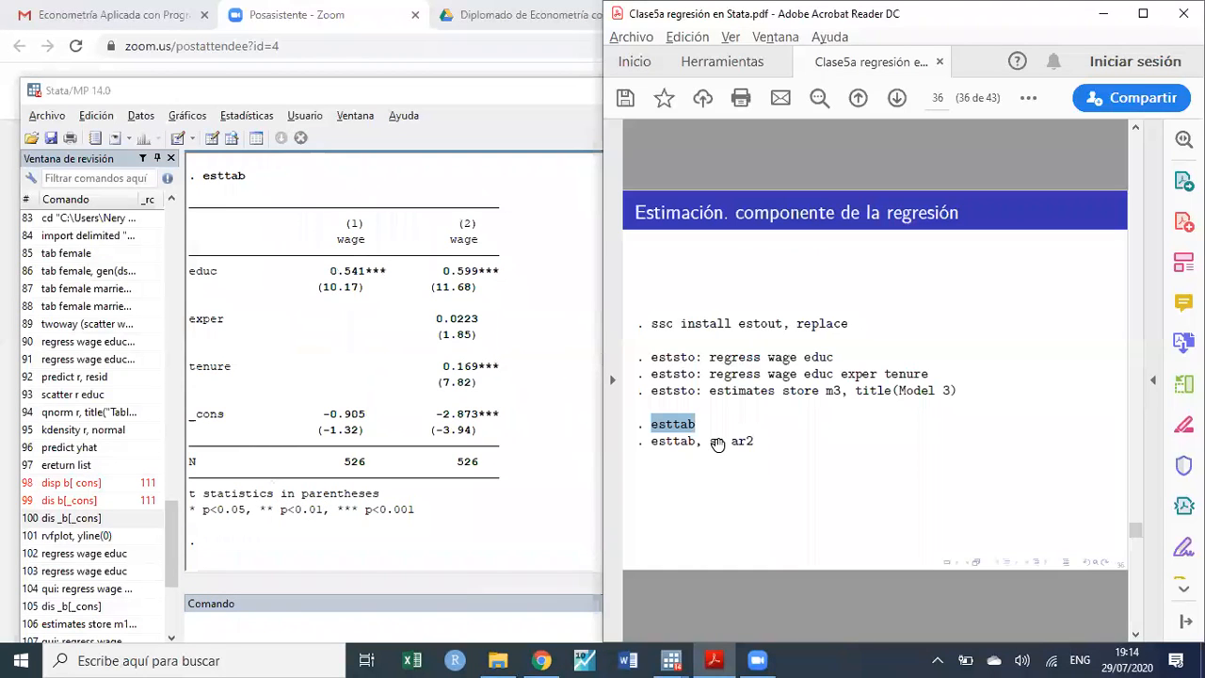
pyautogui.scroll(10, 311, 403)
pyautogui.scroll(1, 311, 403)
pyautogui.scroll(-3, 309, 398)
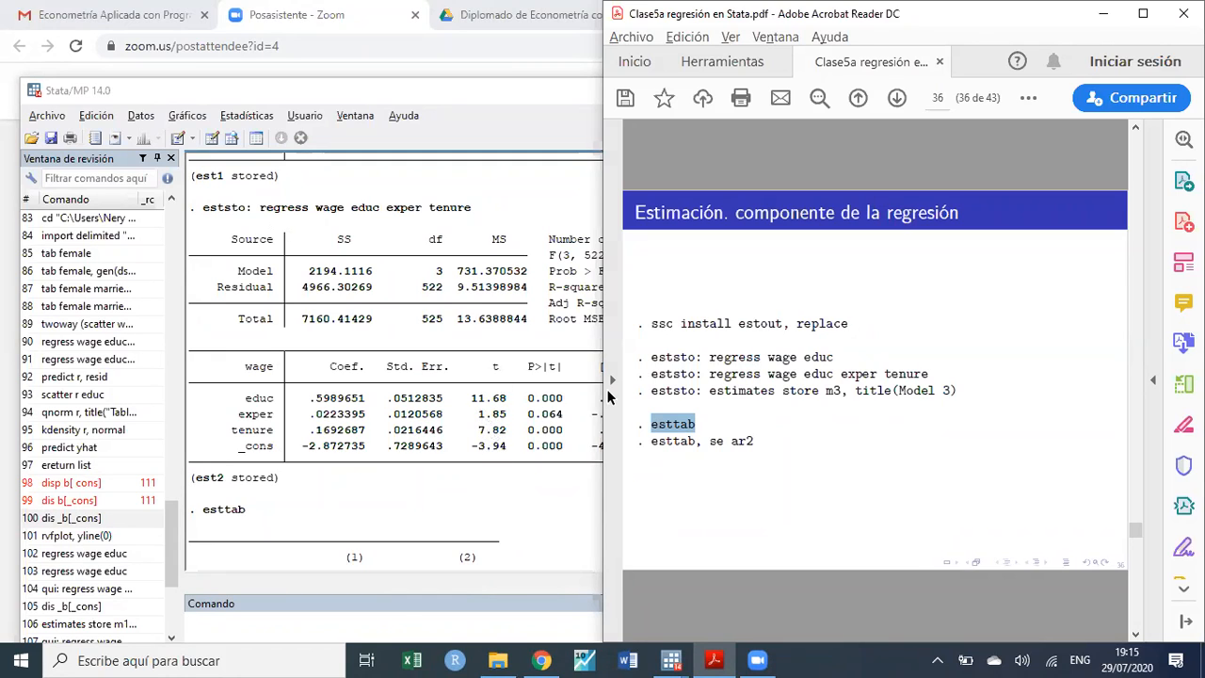
pyautogui.scroll(-7, 461, 483)
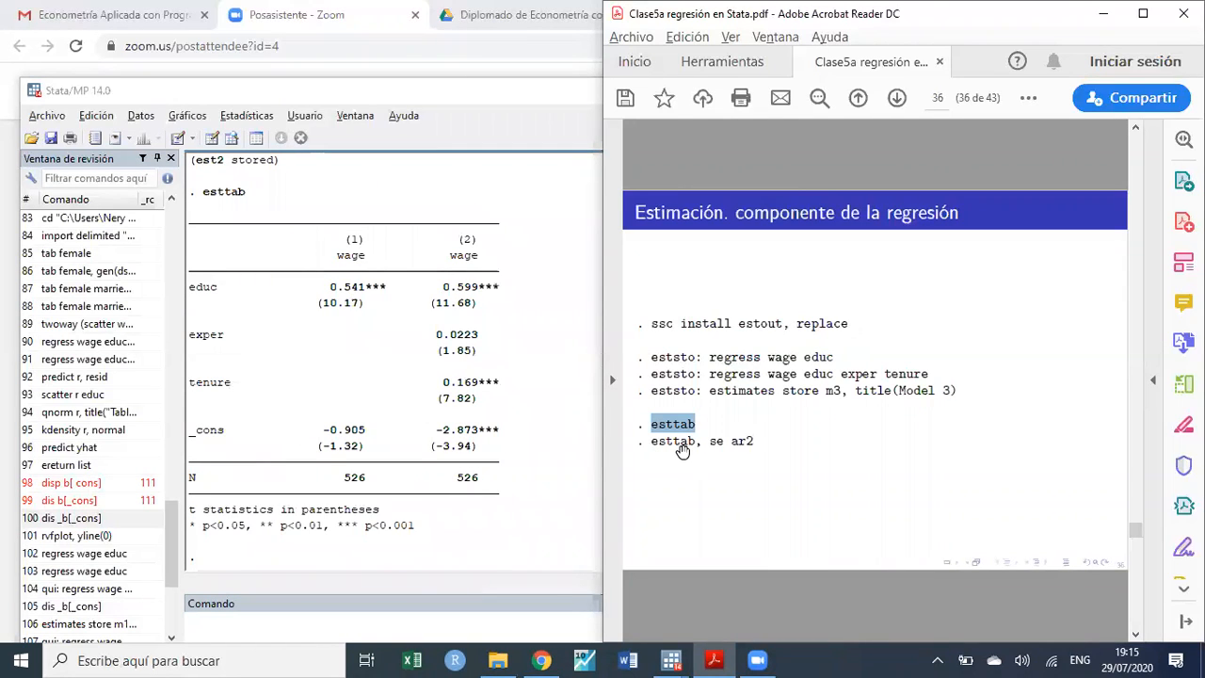
pyautogui.click(657, 443)
pyautogui.moveTo(653, 443); pyautogui.dragTo(754, 444)
pyautogui.hotkey('ctrl', 'c')
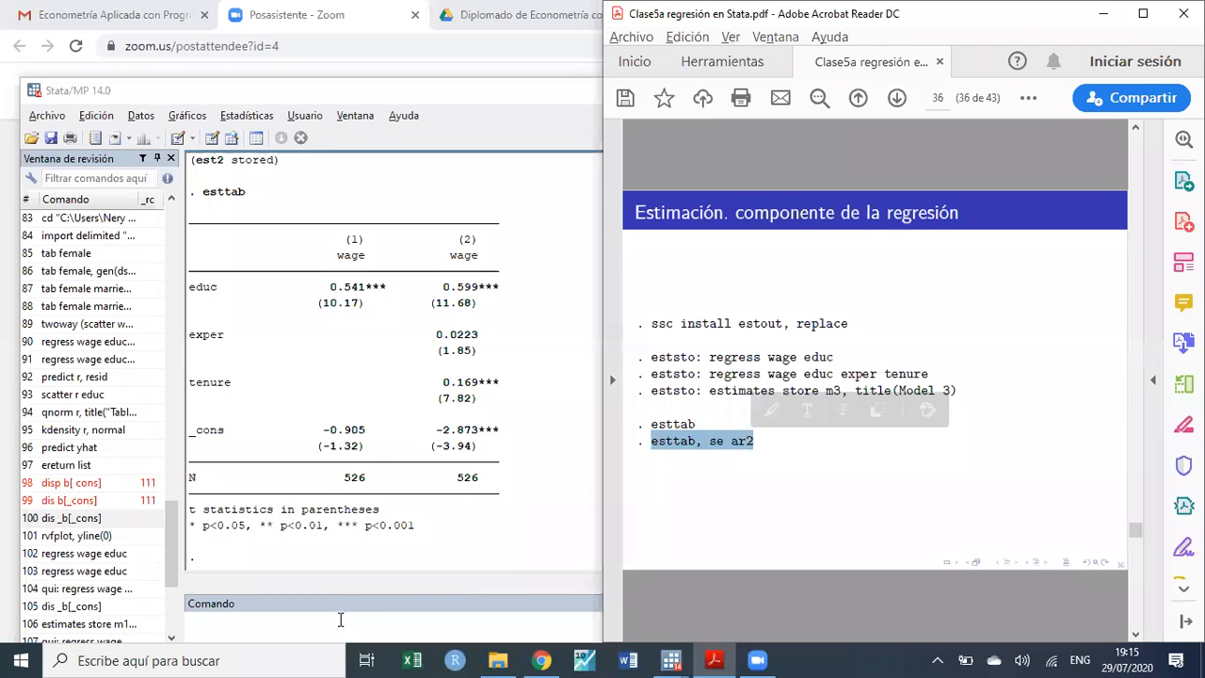
pyautogui.click(341, 618)
pyautogui.hotkey('ctrl', 'v')
pyautogui.press('Return')
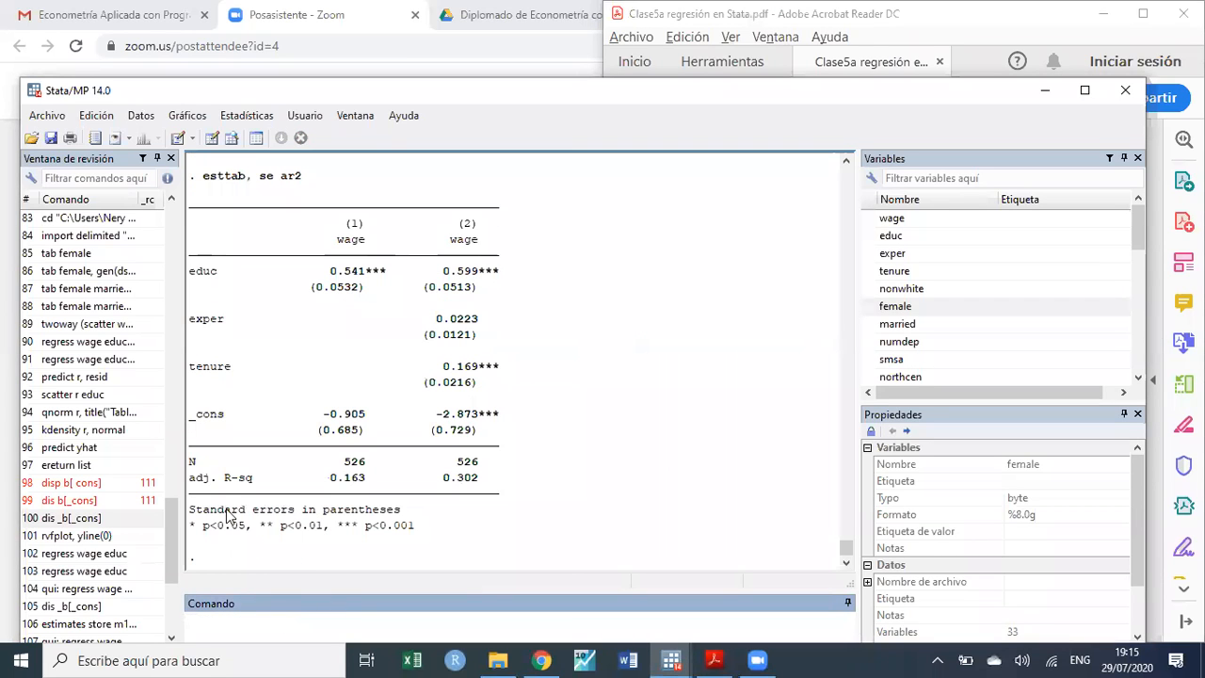
pyautogui.scroll(4, 341, 440)
# - Highlight the eststo: estimates store m3, title(Model 3) line on the PDF slide in yellow
pyautogui.hotkey('alt', 'Tab')
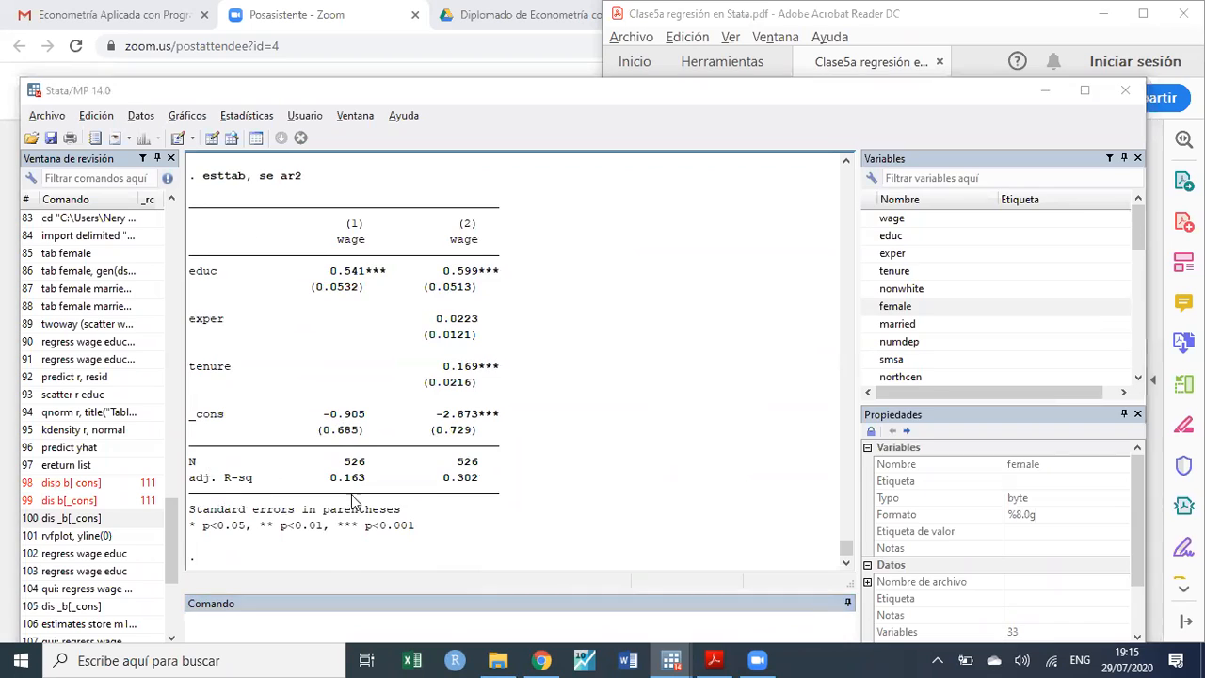
pyautogui.click(697, 424)
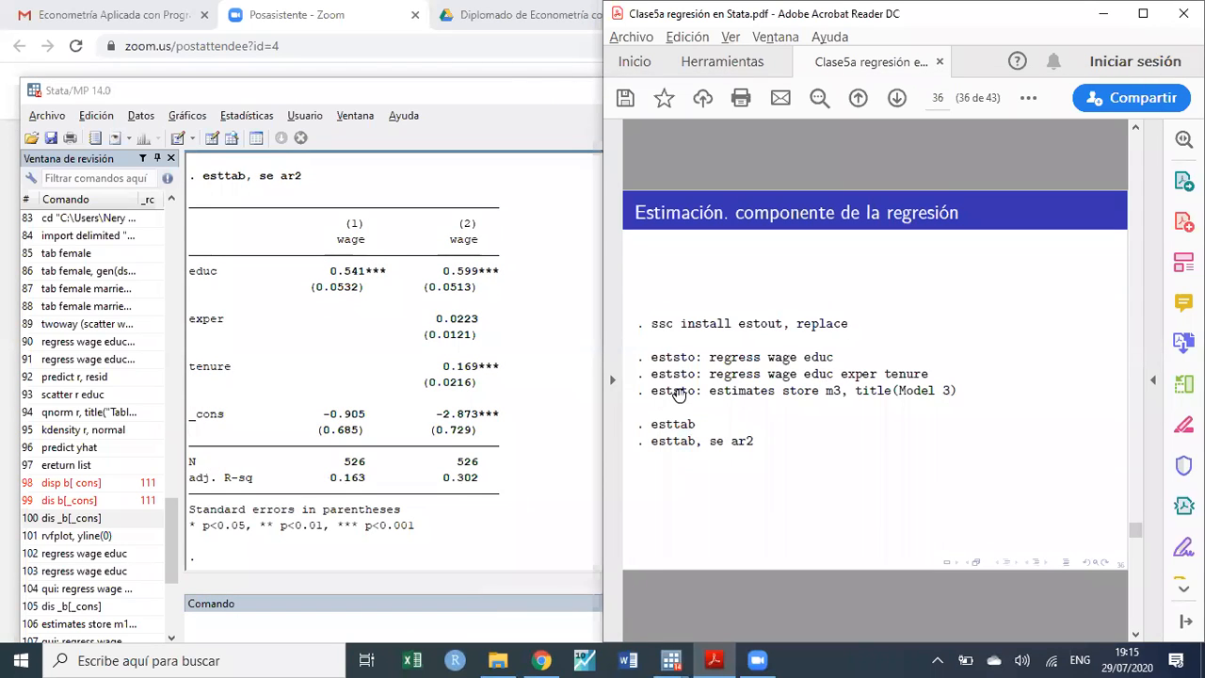
pyautogui.moveTo(653, 390); pyautogui.dragTo(702, 391)
pyautogui.moveTo(957, 390); pyautogui.dragTo(674, 386)
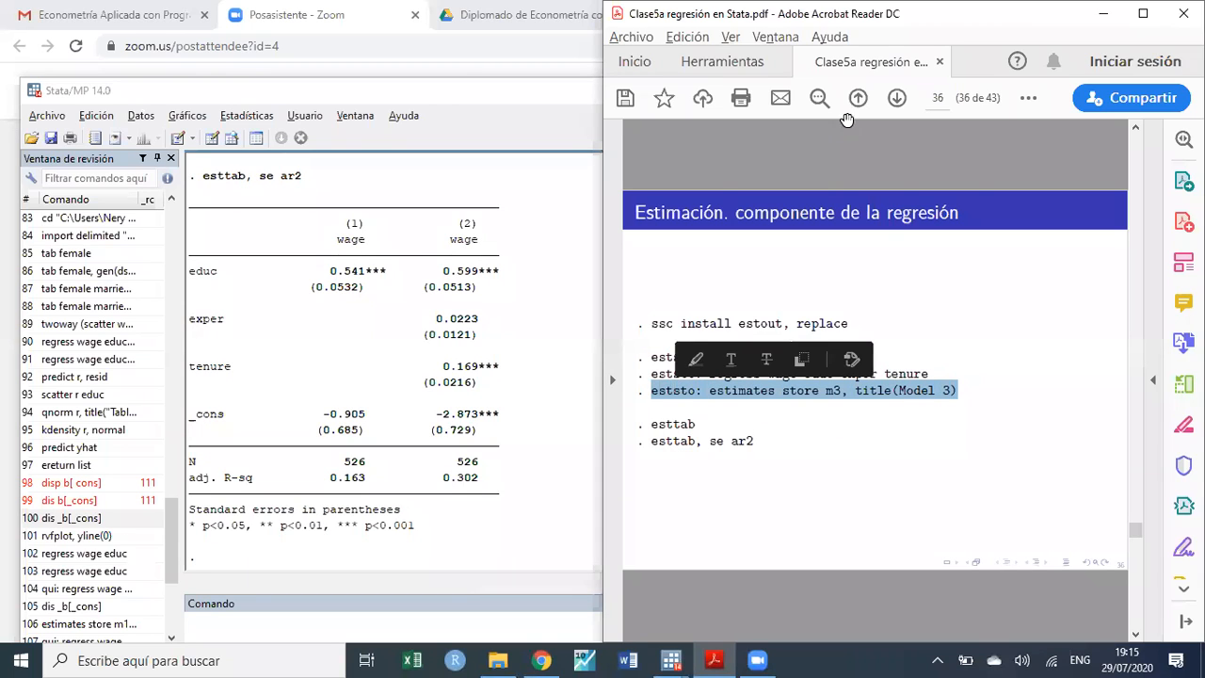
pyautogui.click(696, 360)
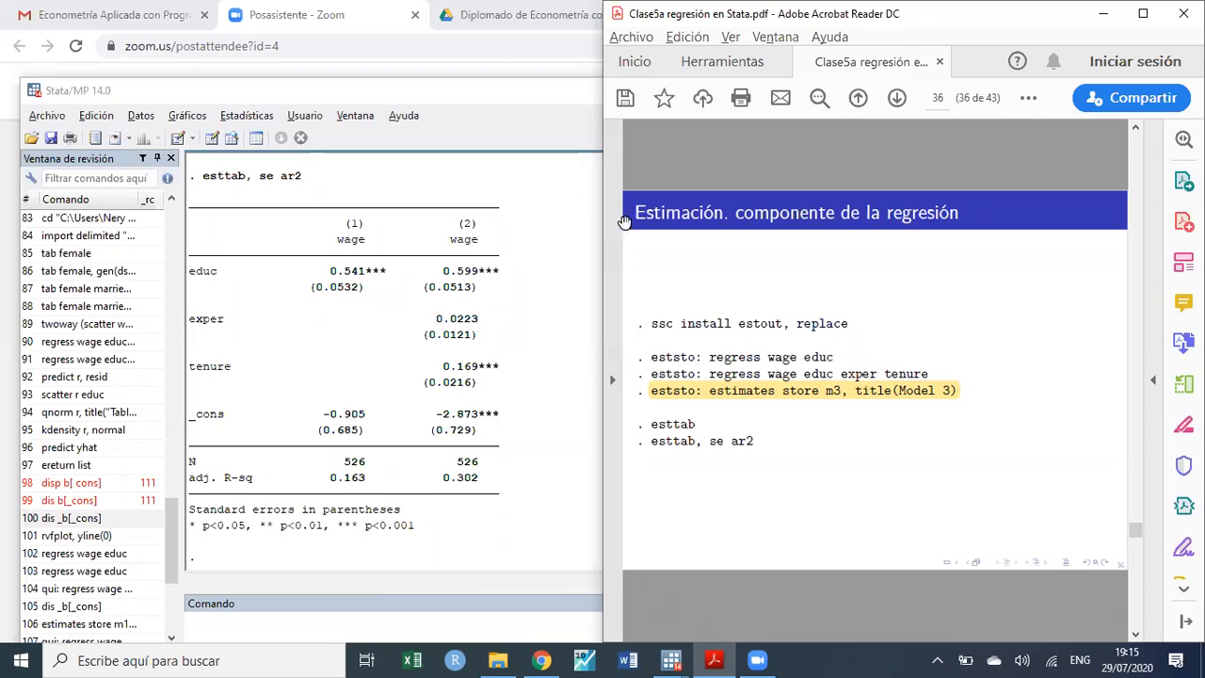
# - Save the highlighted PDF as Clase5a regresión en Stata in the Econometria Empirica folder
pyautogui.click(624, 100)
pyautogui.click(974, 66)
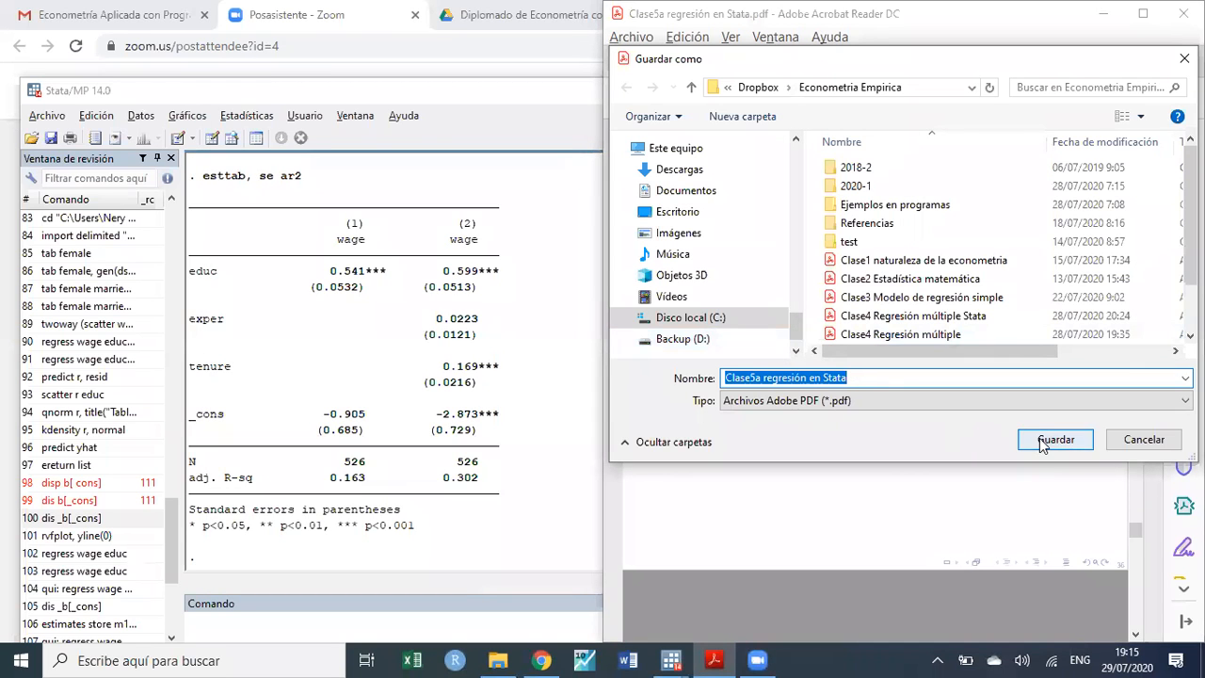
pyautogui.click(1043, 445)
pyautogui.click(654, 332)
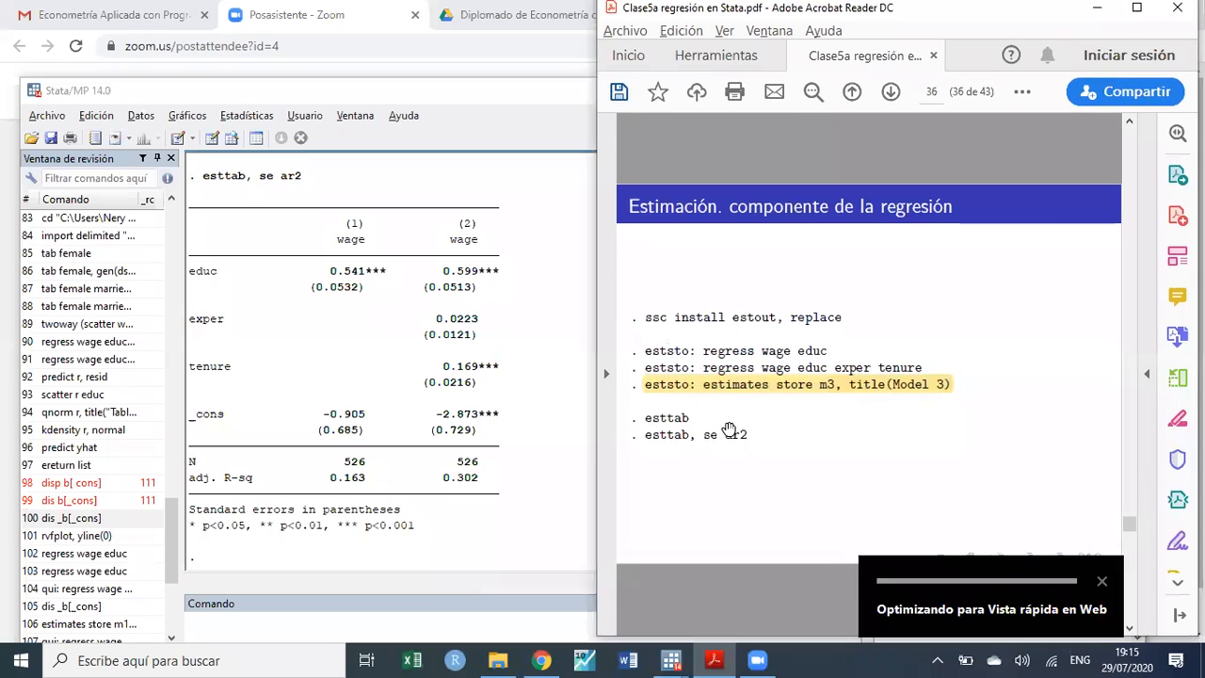
# - Try to export the stored estimates by running the slide's esttab using example.tex command in Stata
pyautogui.scroll(-1, 763, 435)
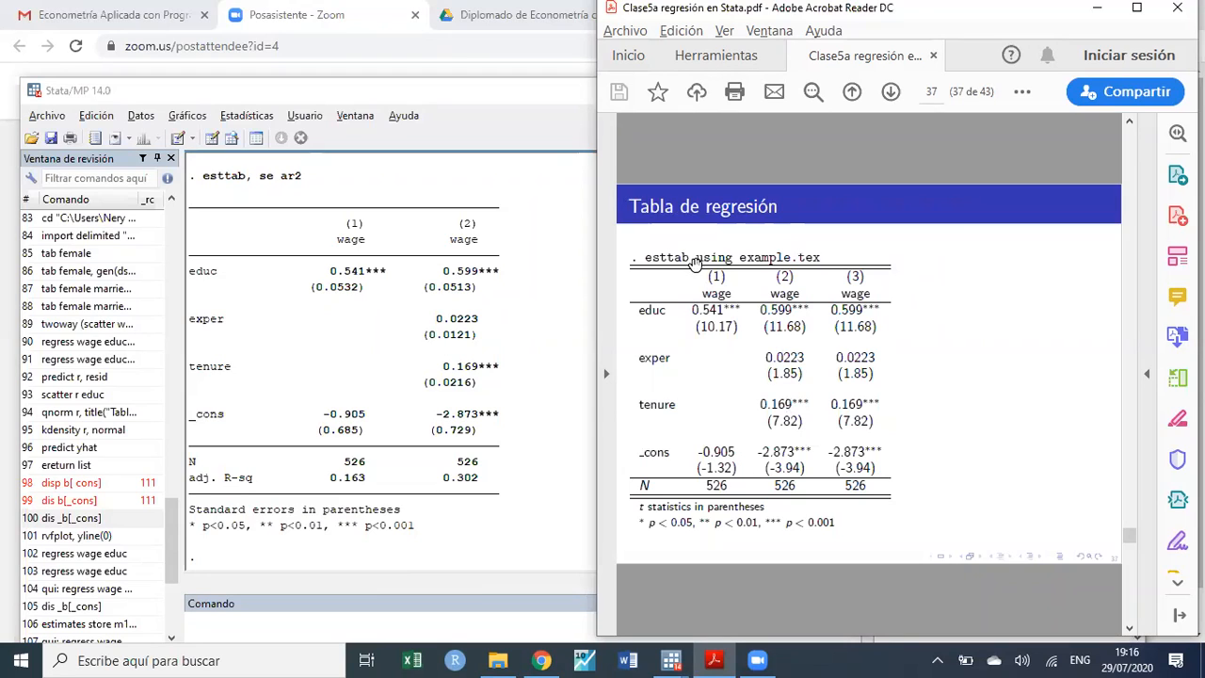
pyautogui.moveTo(696, 256); pyautogui.dragTo(823, 260)
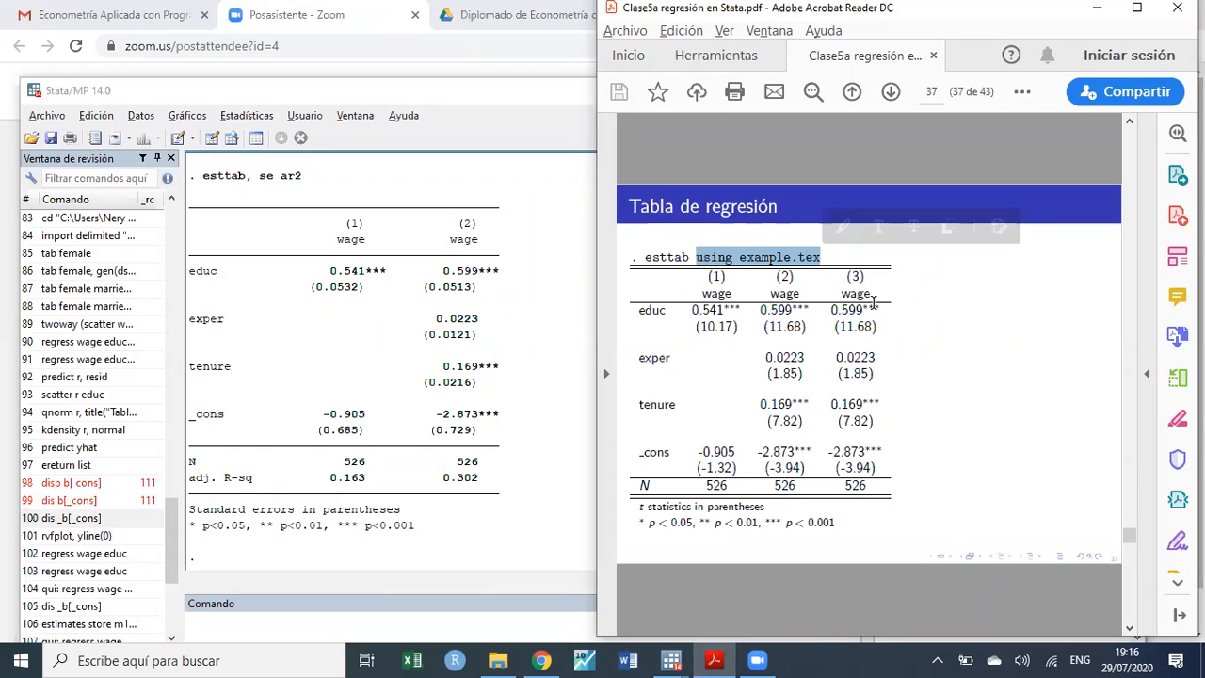
pyautogui.click(712, 262)
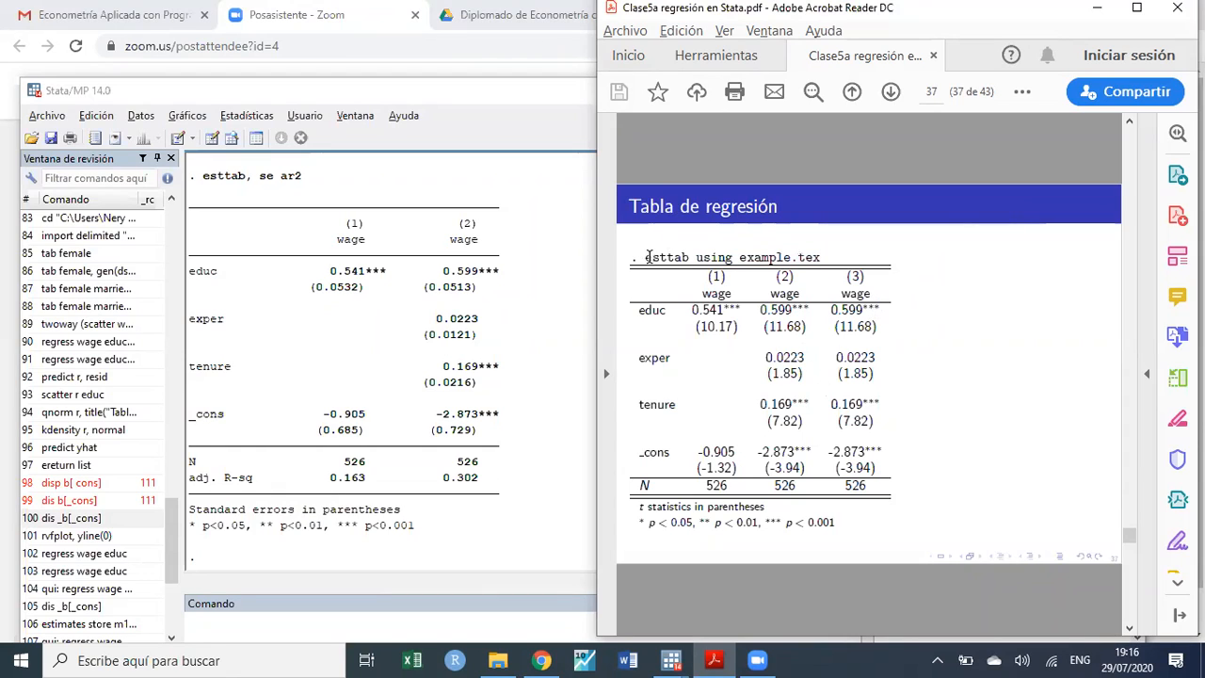
pyautogui.moveTo(647, 257); pyautogui.dragTo(825, 258)
pyautogui.hotkey('ctrl', 'c')
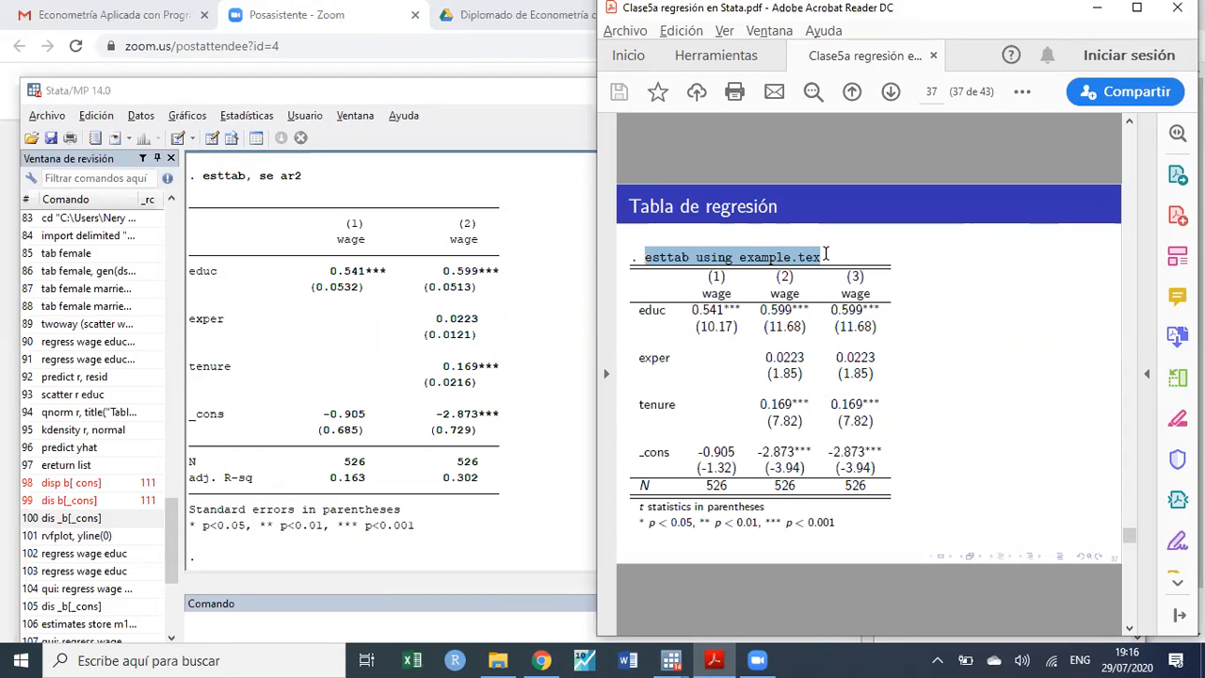
pyautogui.click(330, 617)
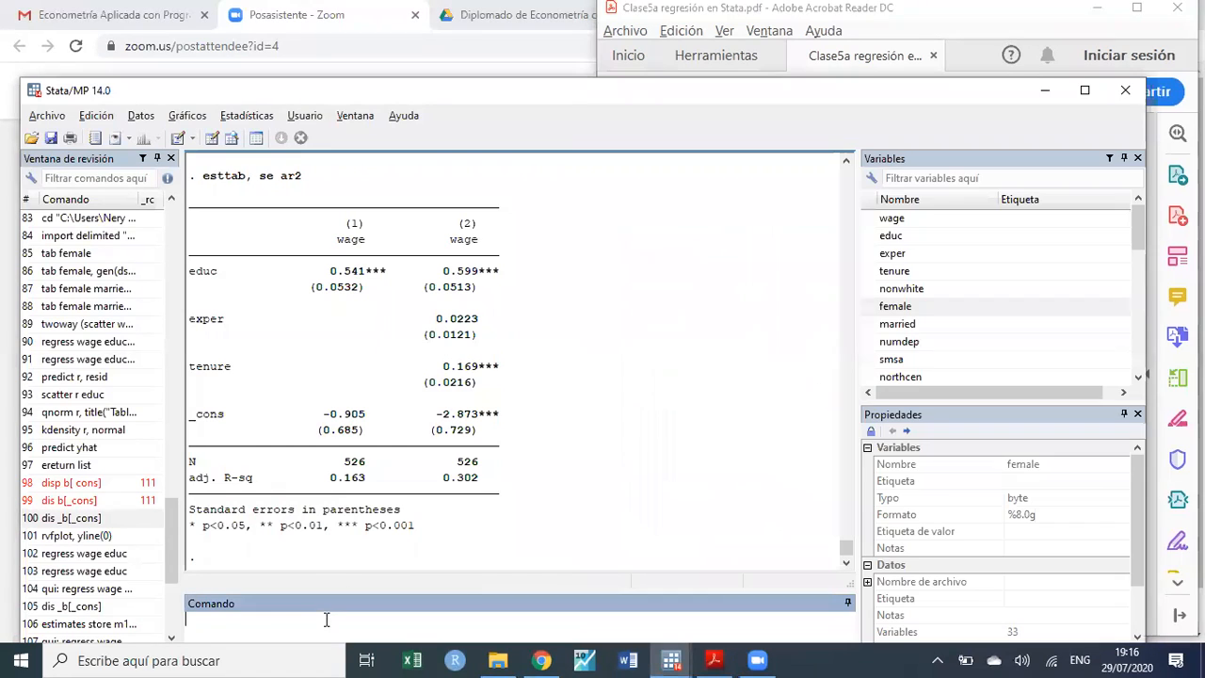
pyautogui.hotkey('ctrl', 'v')
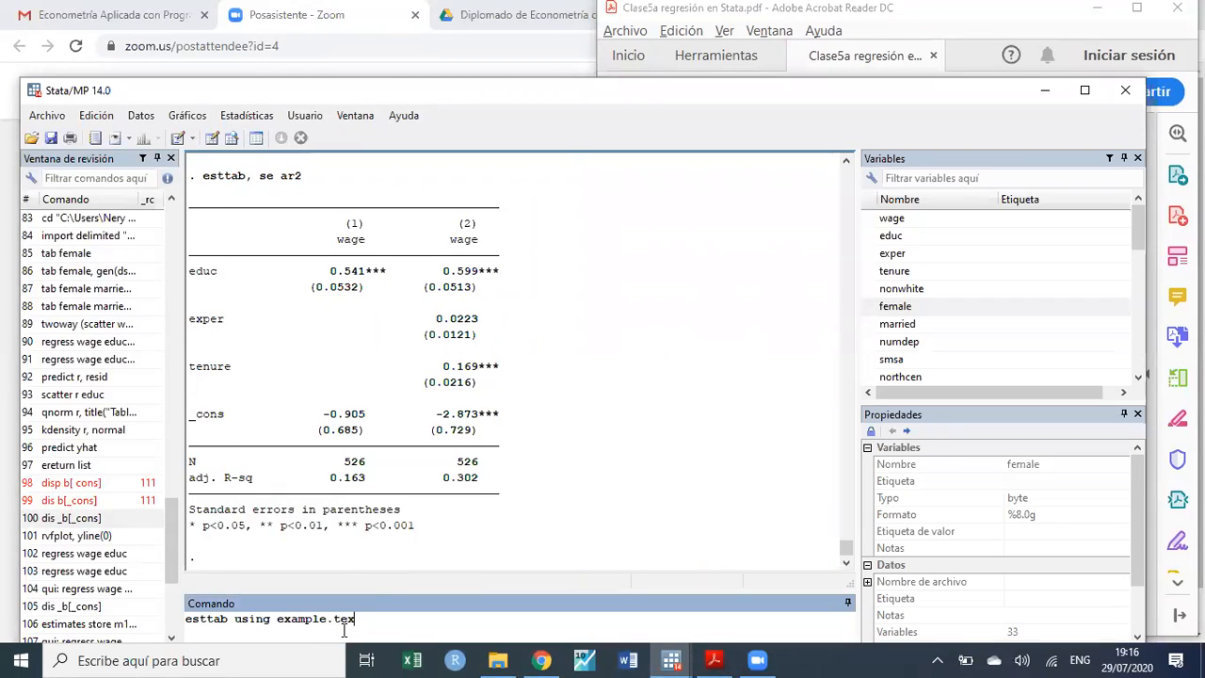
pyautogui.press('Return')
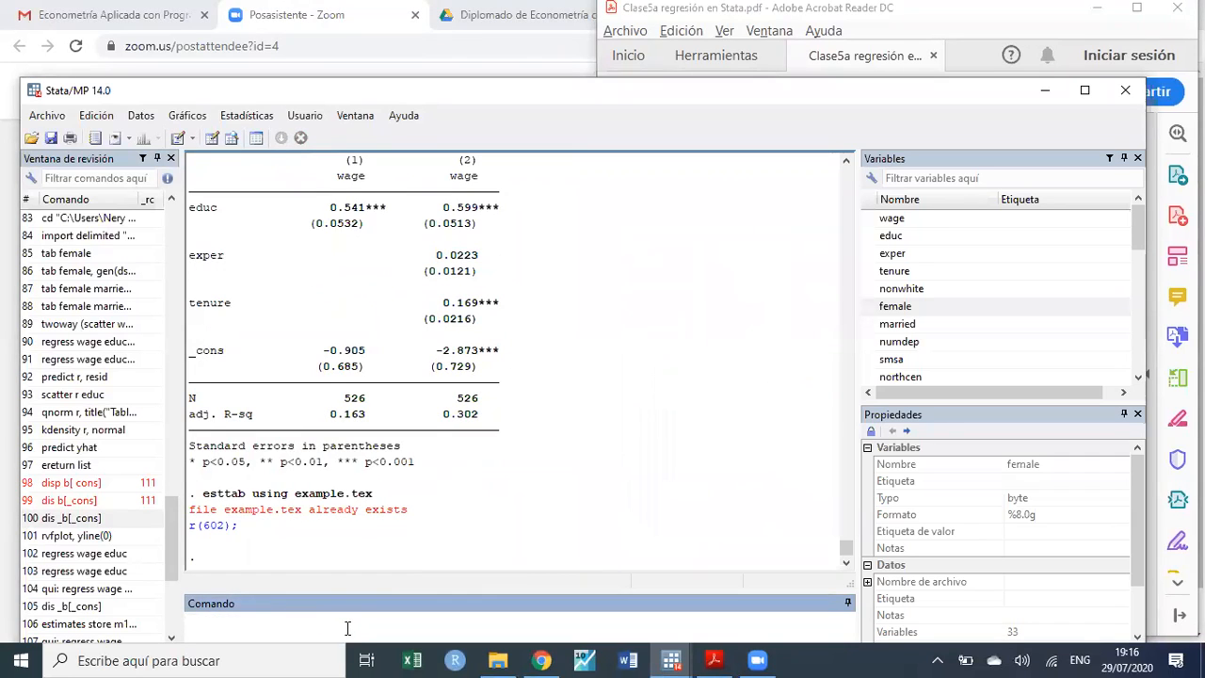
# - Rerun the esttab export with the output file name changed to example2.tex
pyautogui.press('pageup')
pyautogui.press('Left')
pyautogui.press('Left')
pyautogui.press('Left')
pyautogui.press('Left')
pyautogui.write('2')
pyautogui.press('Return')
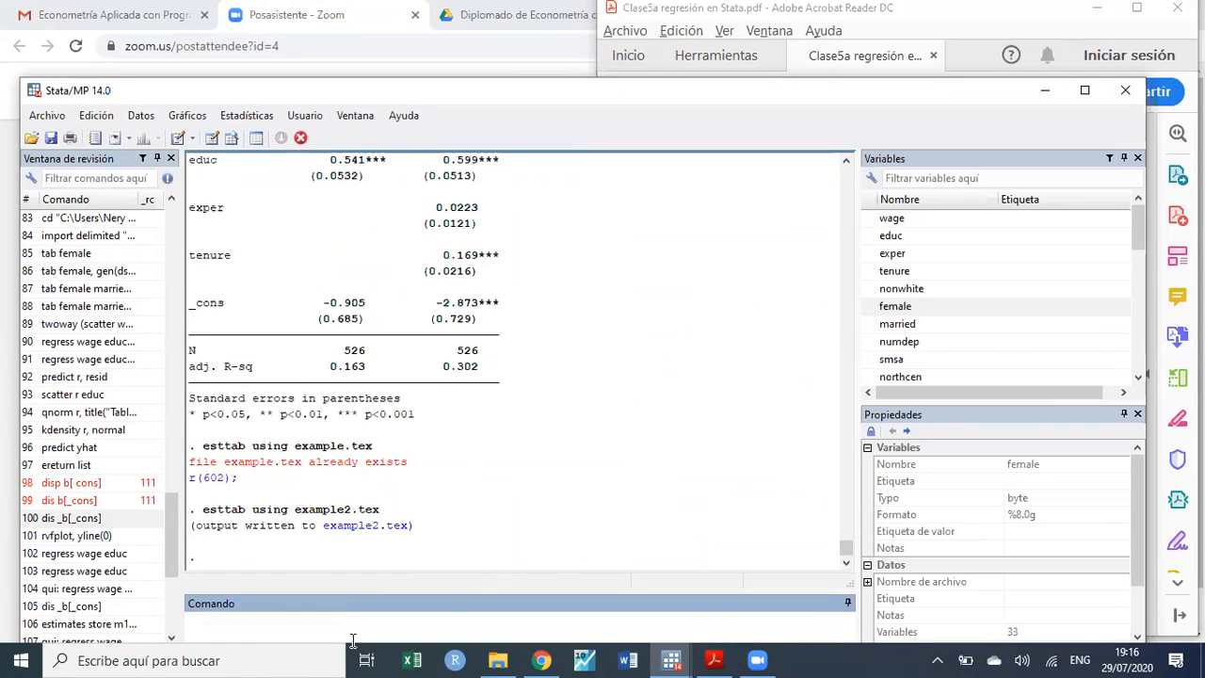
# - Open the exported example2.tex, examine the LaTeX code of its regression table, and close the editor
pyautogui.click(349, 532)
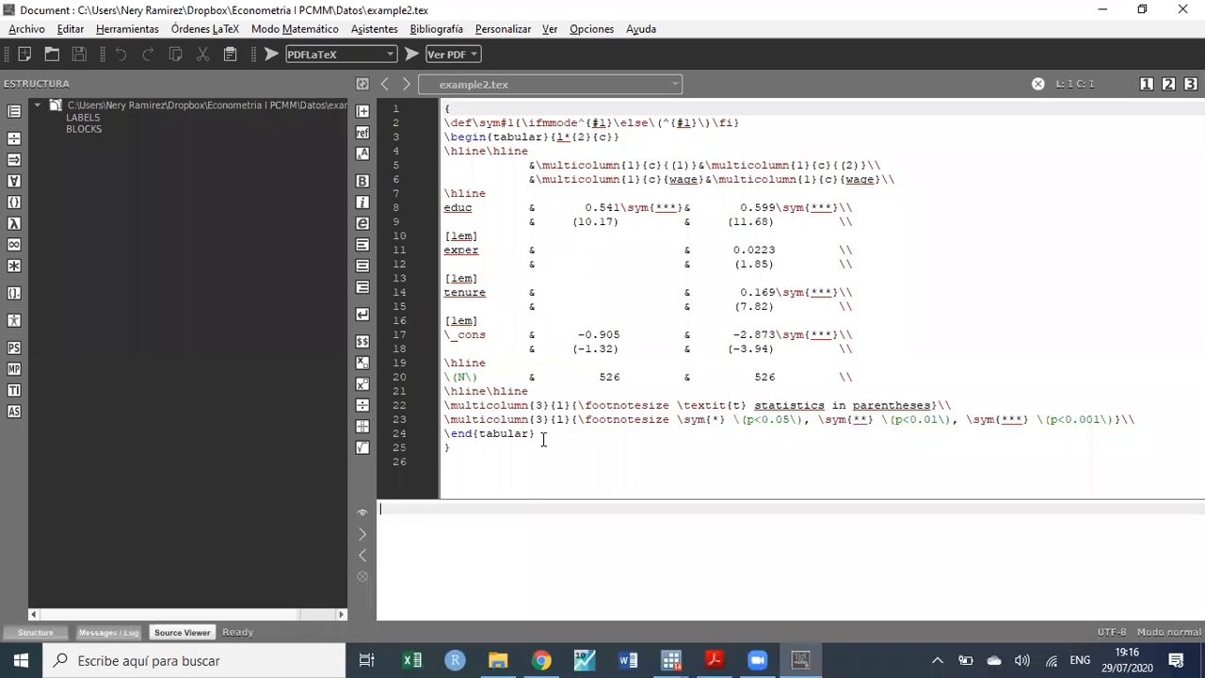
pyautogui.moveTo(477, 449); pyautogui.dragTo(438, 91)
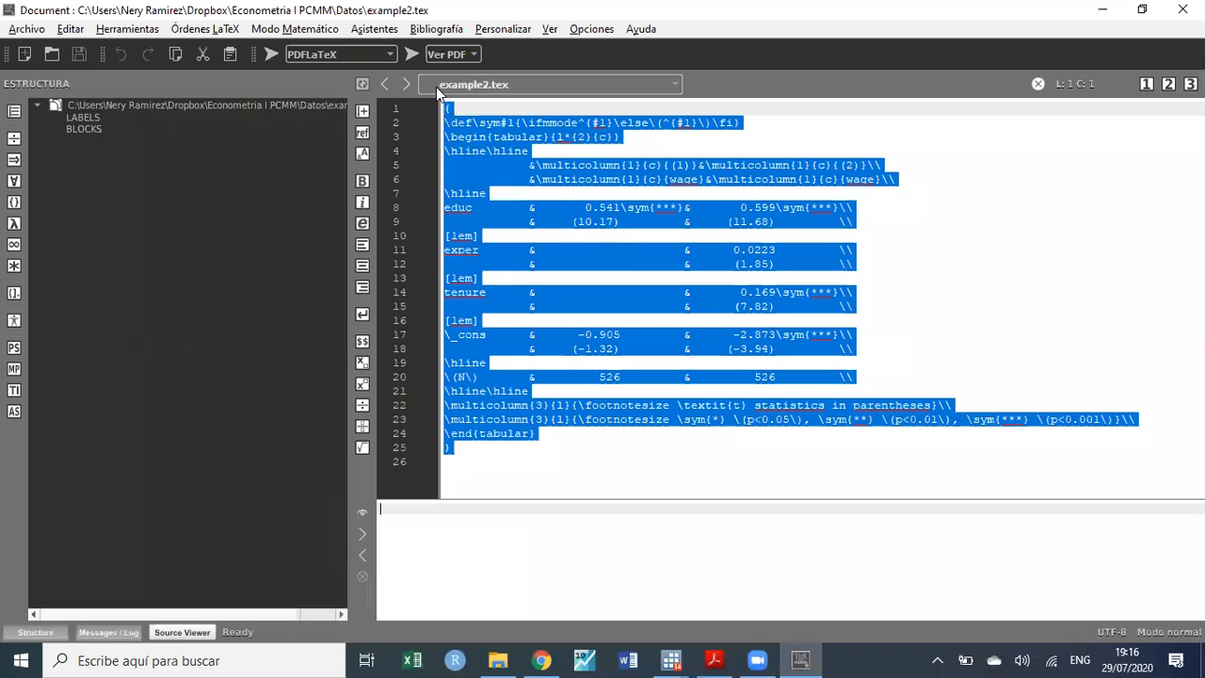
pyautogui.click(531, 434)
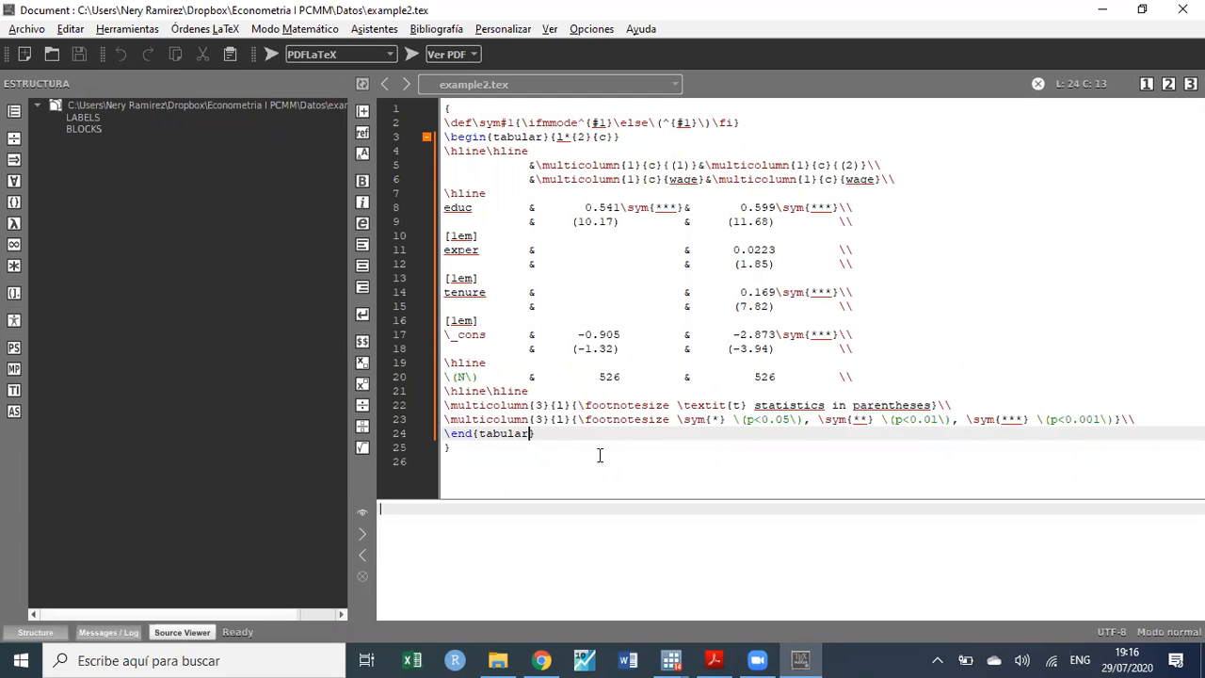
pyautogui.click(1183, 8)
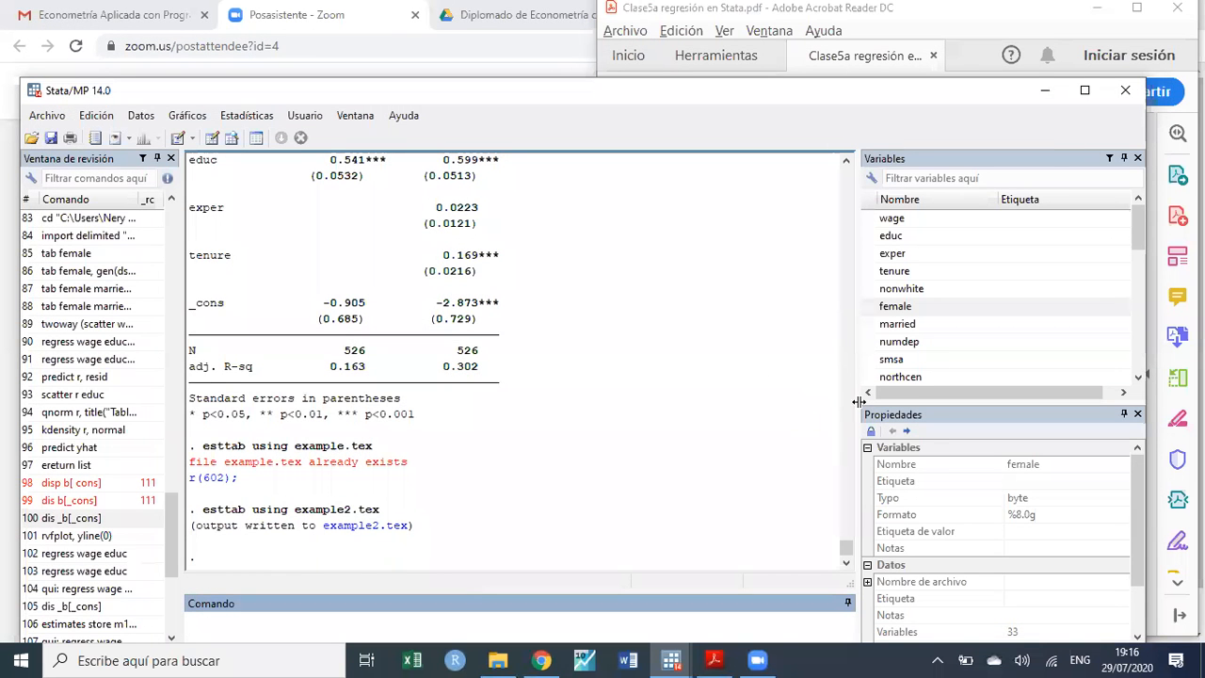
# - Bring the for var wage - exper : gen X_ln = log(X) command from the loops slide into Stata's command line
pyautogui.click(1043, 98)
pyautogui.scroll(-5, 835, 384)
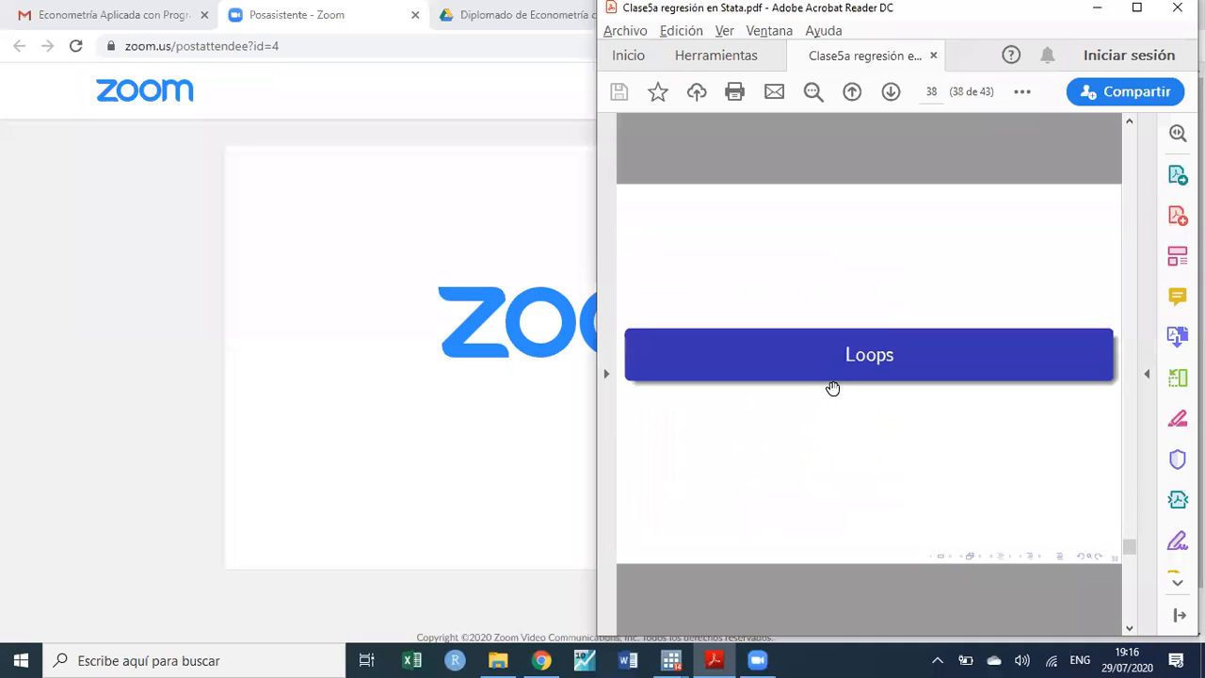
pyautogui.scroll(-3, 833, 388)
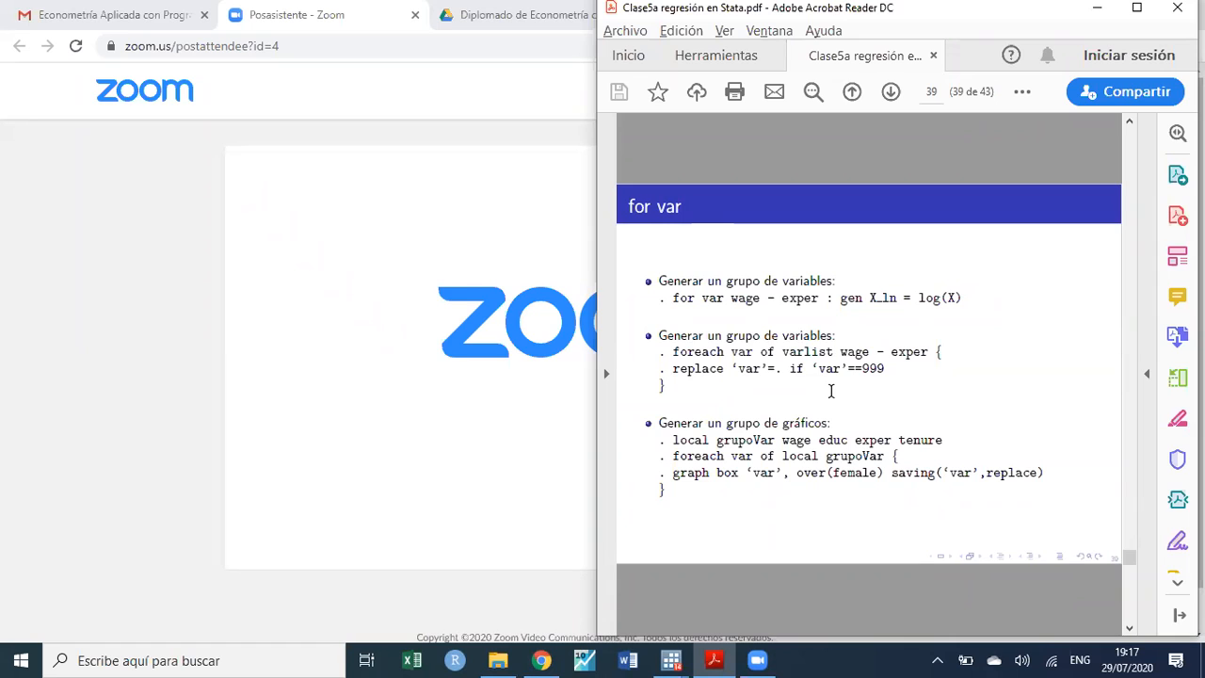
pyautogui.doubleClick(676, 299)
pyautogui.moveTo(772, 292); pyautogui.dragTo(970, 297)
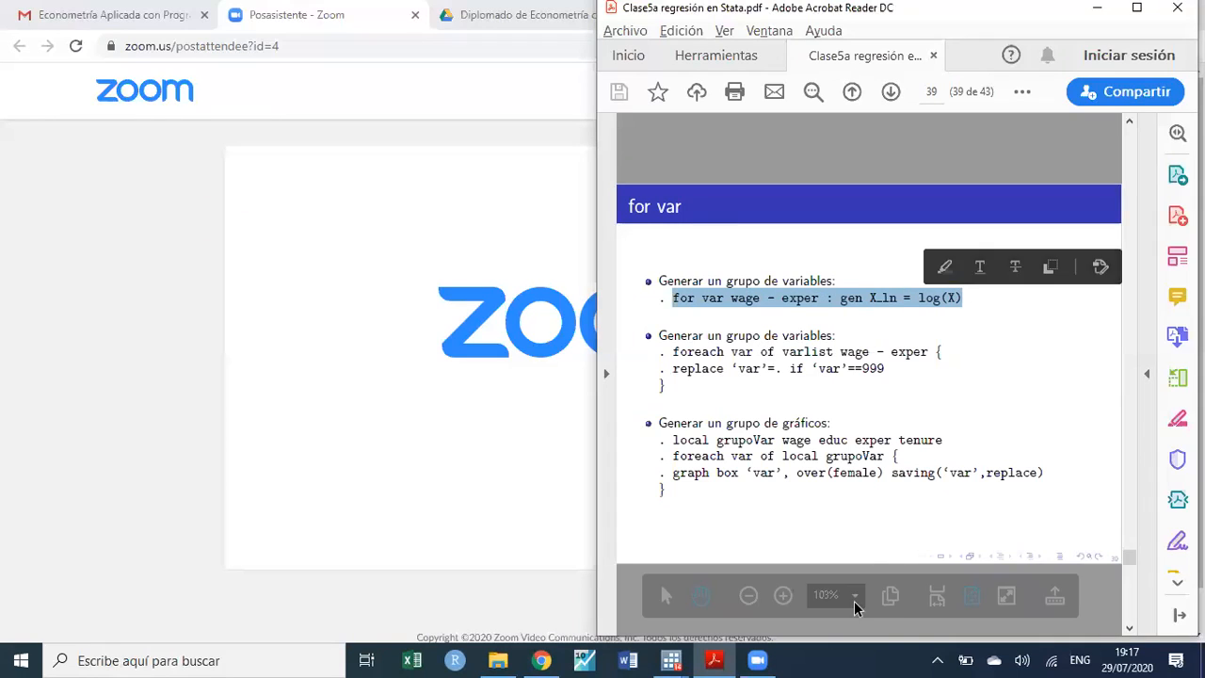
pyautogui.moveTo(671, 660)
pyautogui.click(581, 602)
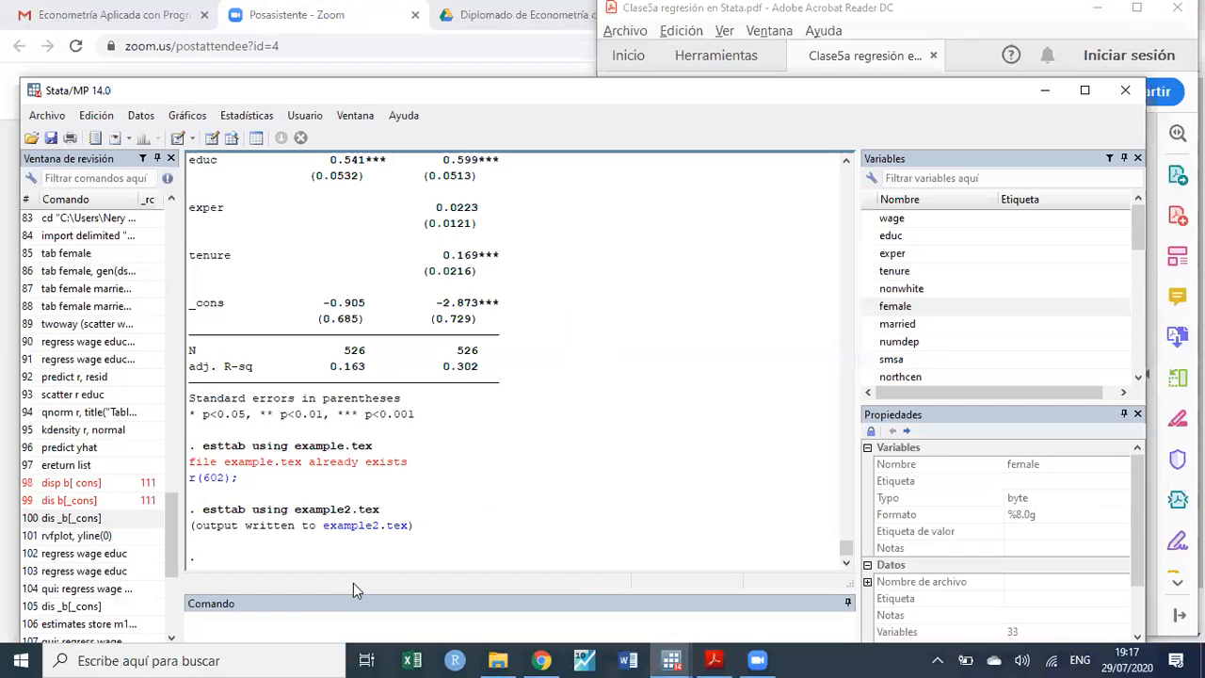
pyautogui.click(315, 622)
pyautogui.write('for var wage - exper : gen X ln = log(X)')
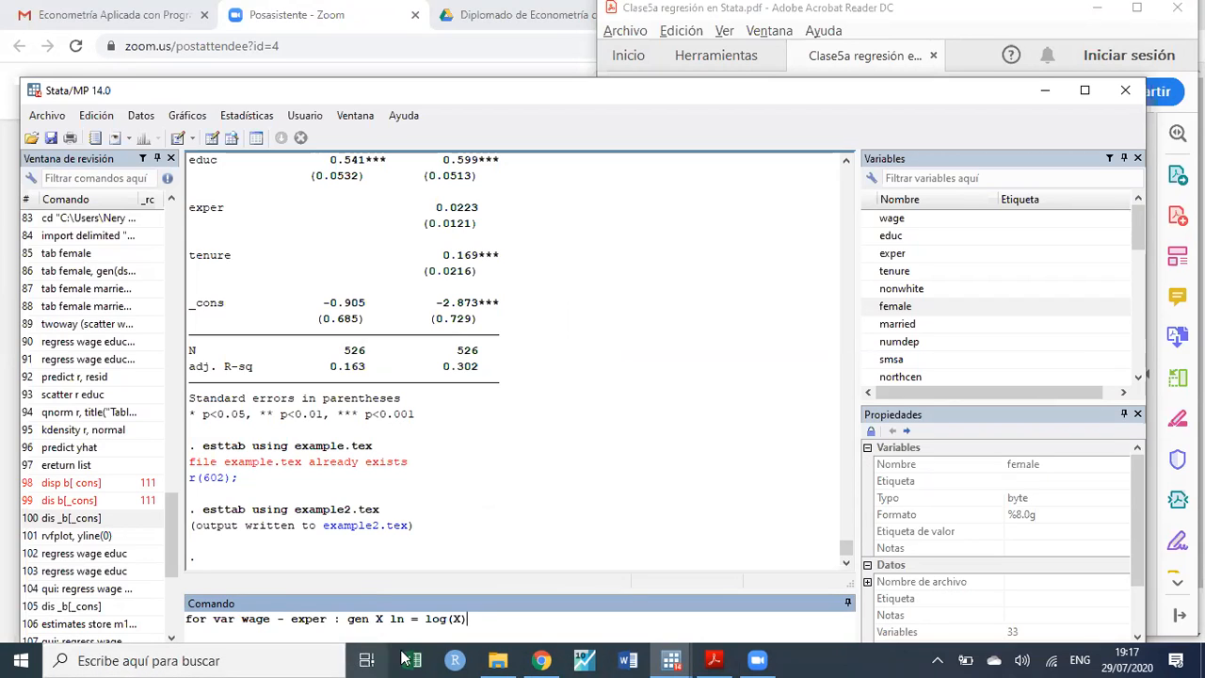
# - Replace the pasted loop and try to generate a single variable with gen sda = log(x)
pyautogui.moveTo(489, 617); pyautogui.dragTo(130, 624)
pyautogui.press('Delete')
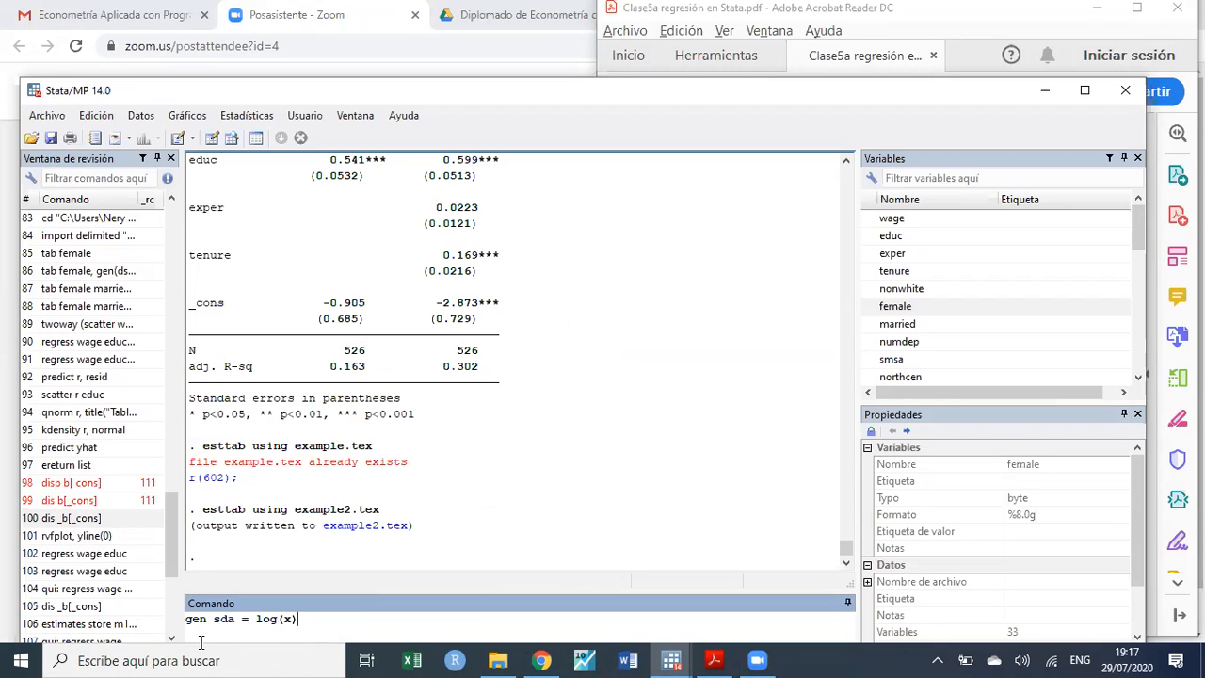
pyautogui.press('Return')
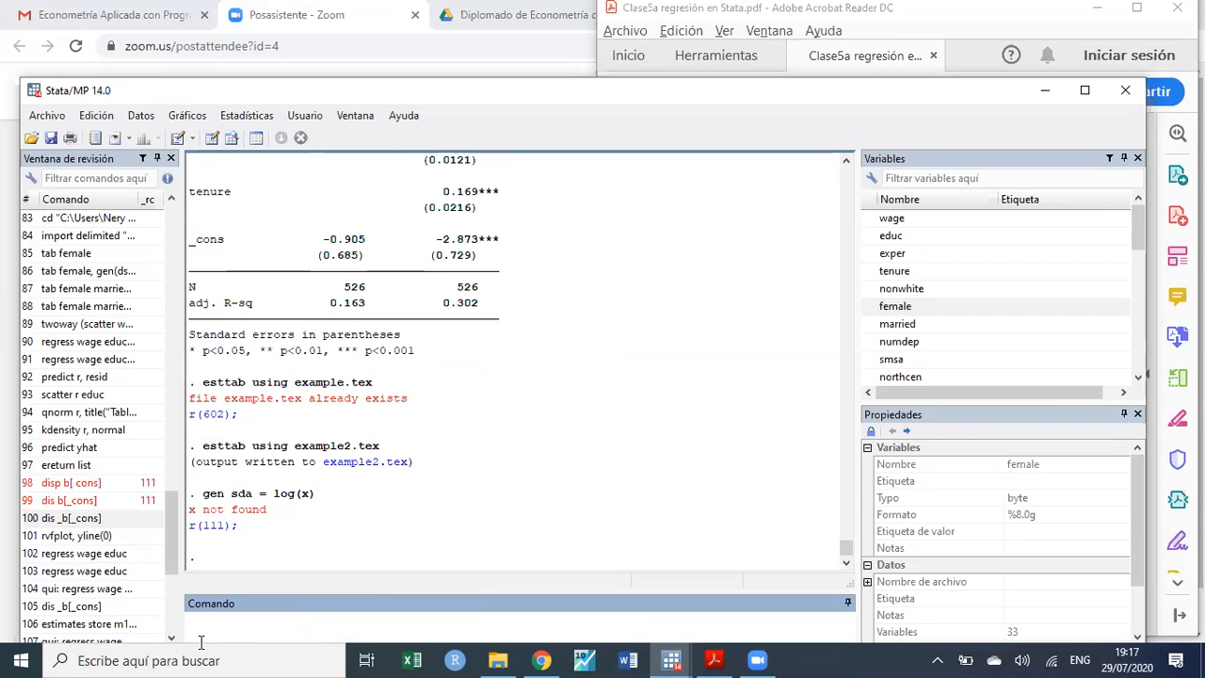
# - Generate log variables for wage through exper by correcting the loop command to for var wage - exper : gen X_ln = log(X) and running it
pyautogui.write('for var wage - exper : gen X ln = log(X)')
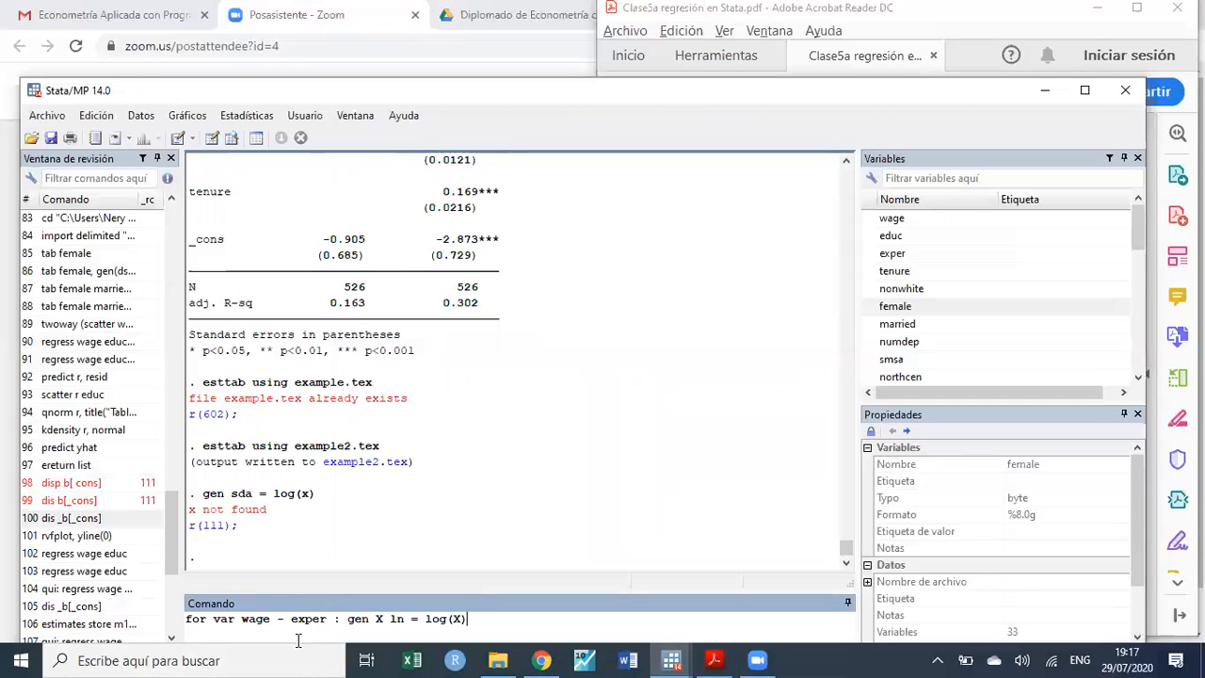
pyautogui.doubleClick(243, 618)
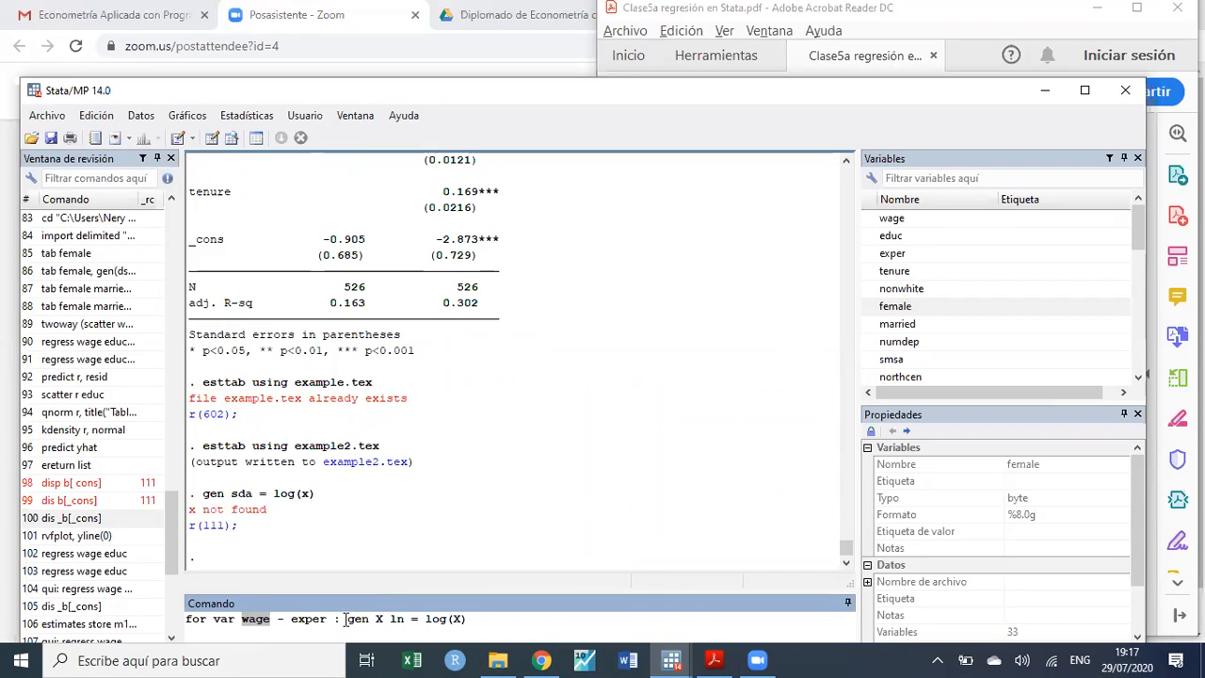
pyautogui.moveTo(348, 619); pyautogui.dragTo(376, 620)
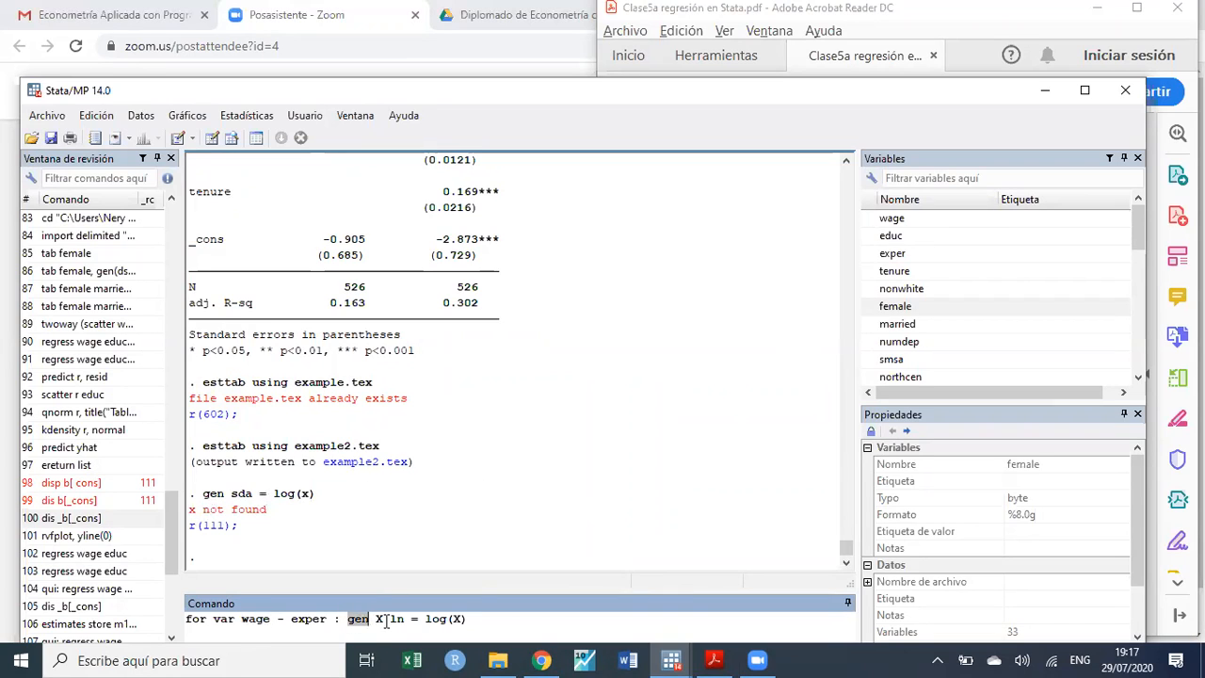
pyautogui.doubleClick(381, 619)
pyautogui.click(391, 621)
pyautogui.press('BackSpace')
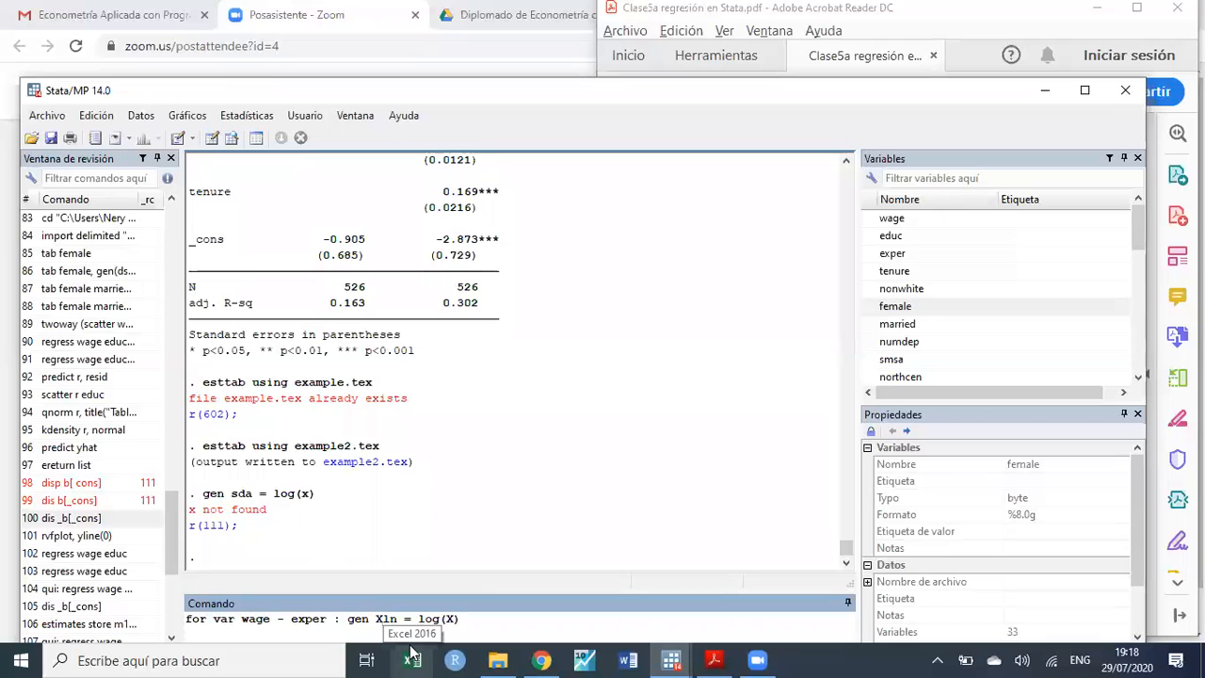
pyautogui.click(463, 619)
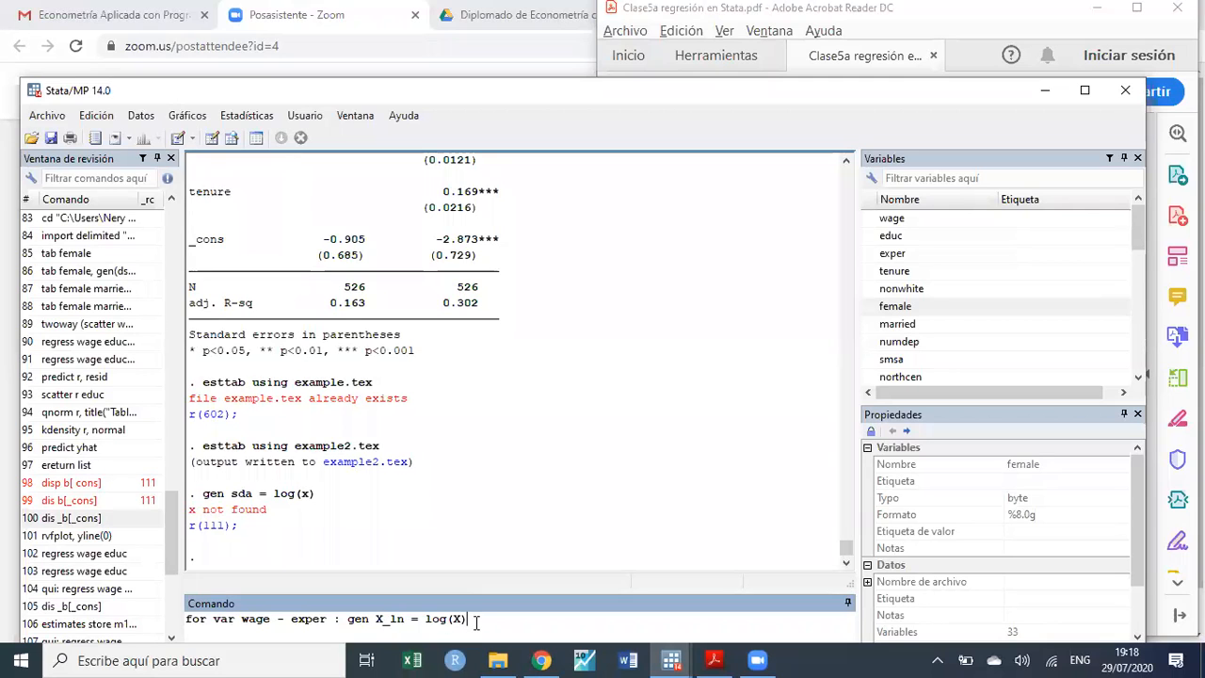
pyautogui.press('Return')
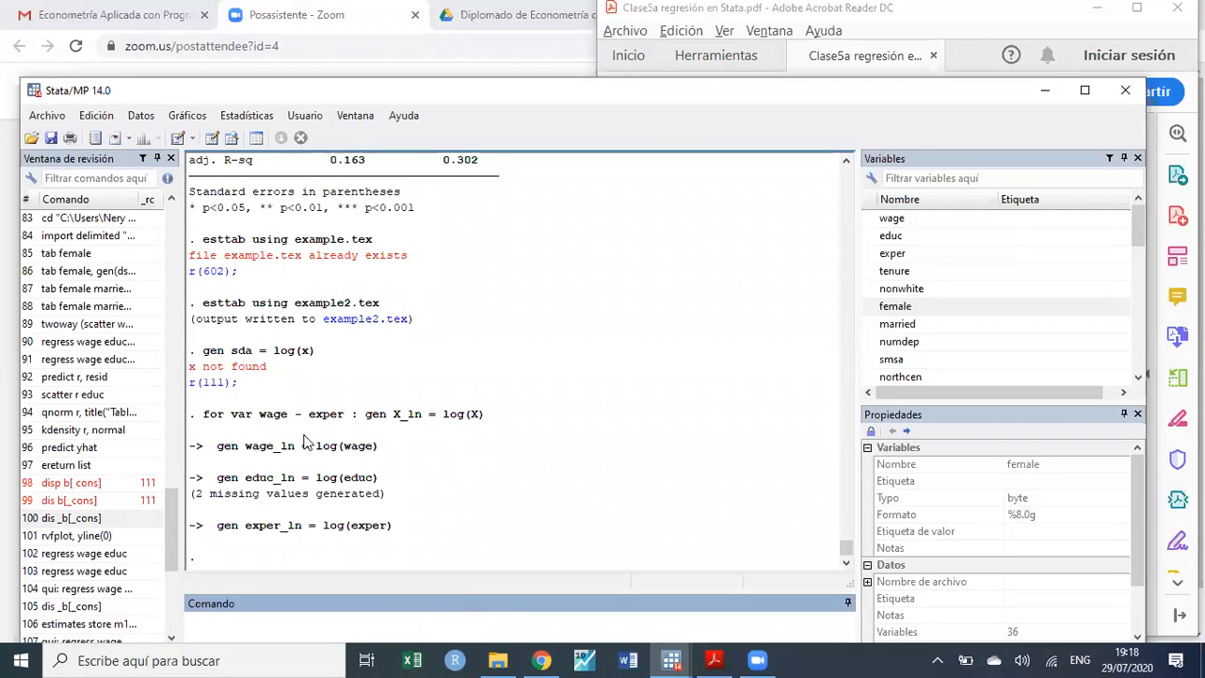
# - Review the loop's generated commands in the results and the new log variables at the end of the variable list
pyautogui.click(223, 451)
pyautogui.moveTo(224, 451); pyautogui.dragTo(283, 452)
pyautogui.click(247, 457)
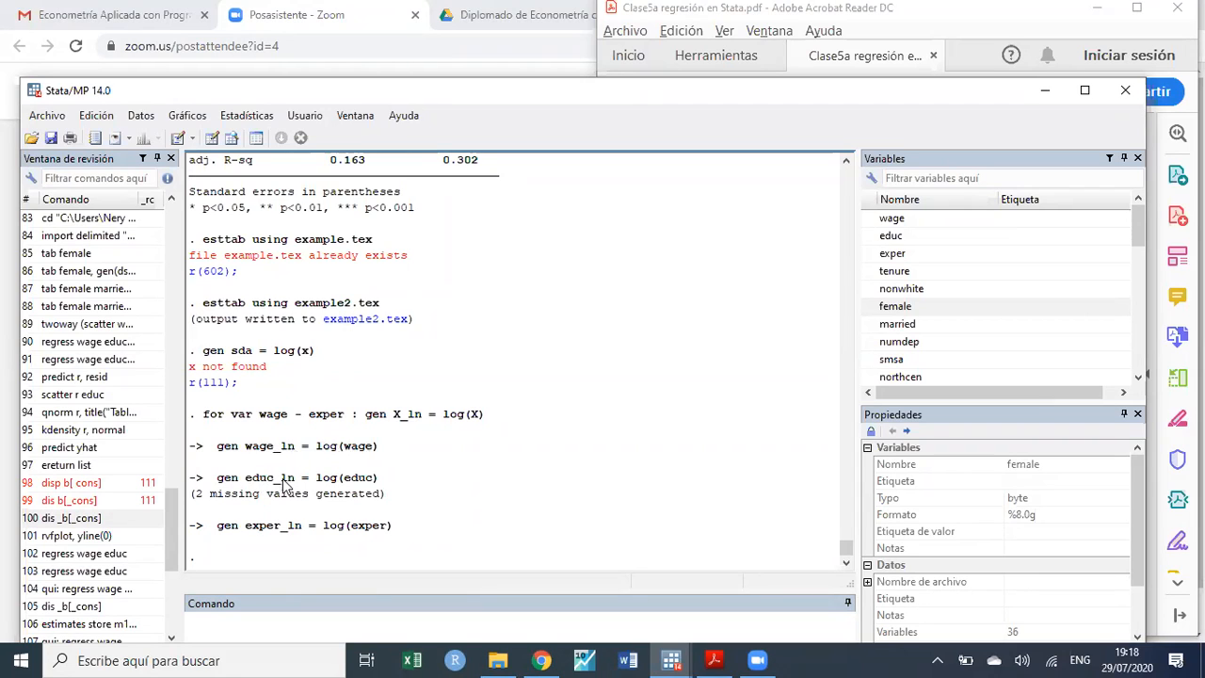
pyautogui.moveTo(1133, 224); pyautogui.dragTo(1134, 371)
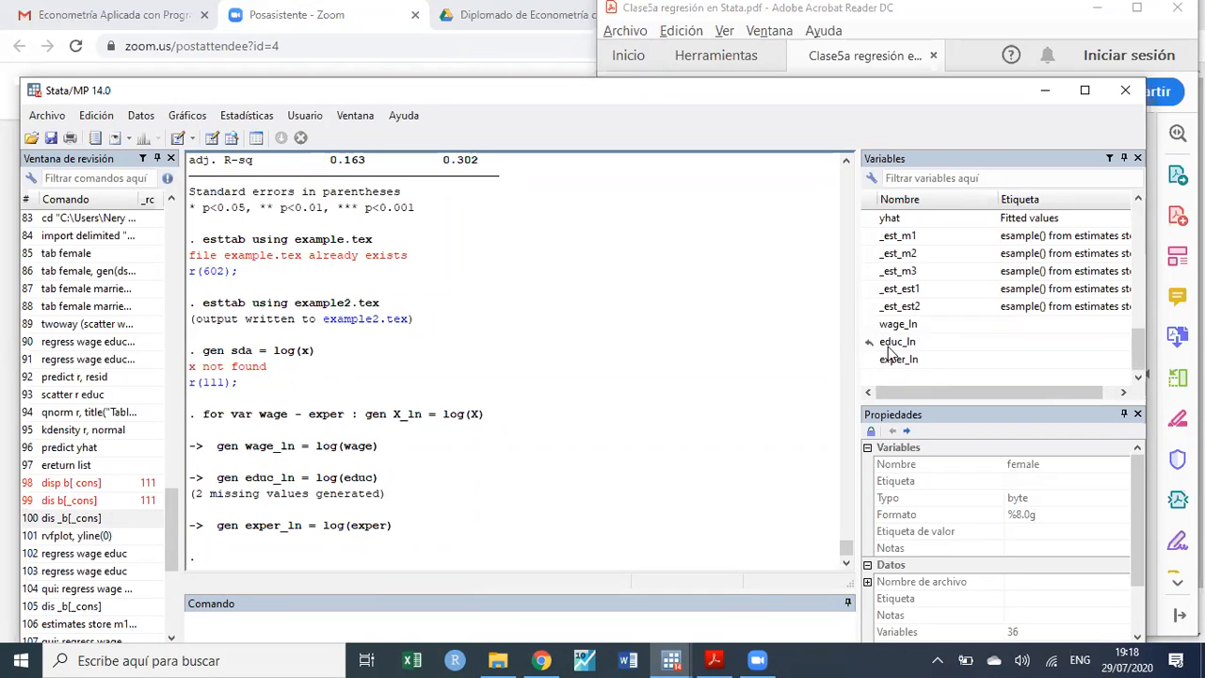
# - Clear the stored estimates by running the eststo clear command from the following for var slide in Stata
pyautogui.hotkey('alt', 'Tab')
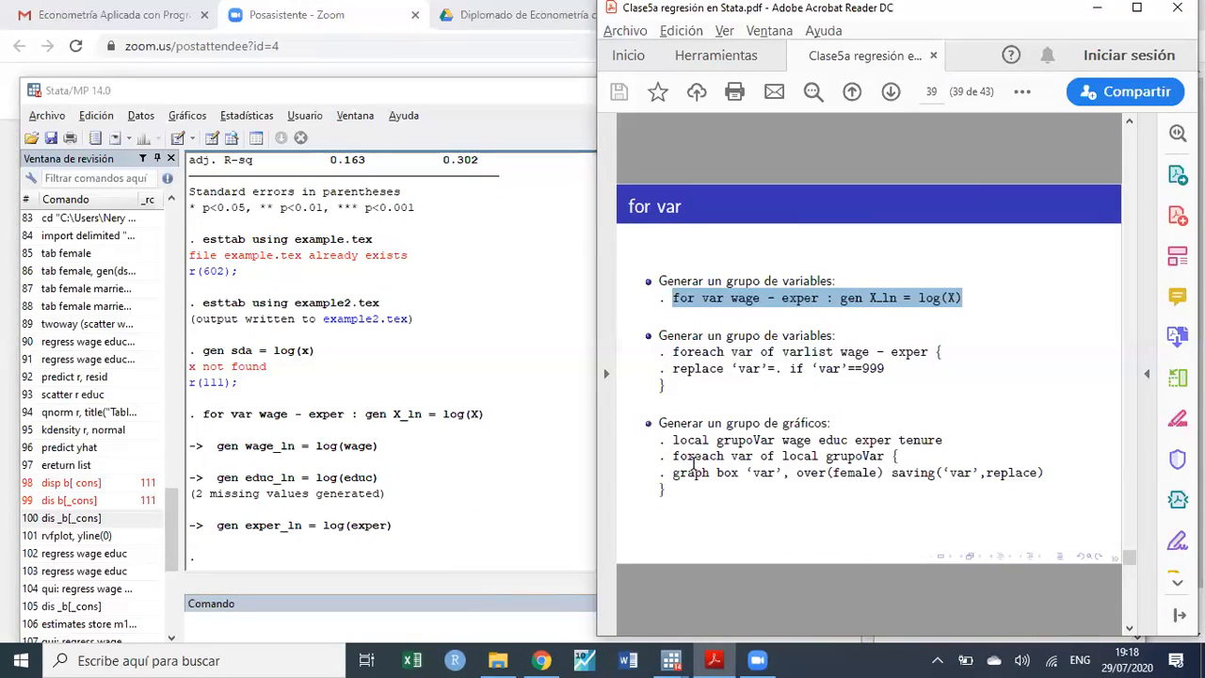
pyautogui.scroll(-1, 693, 462)
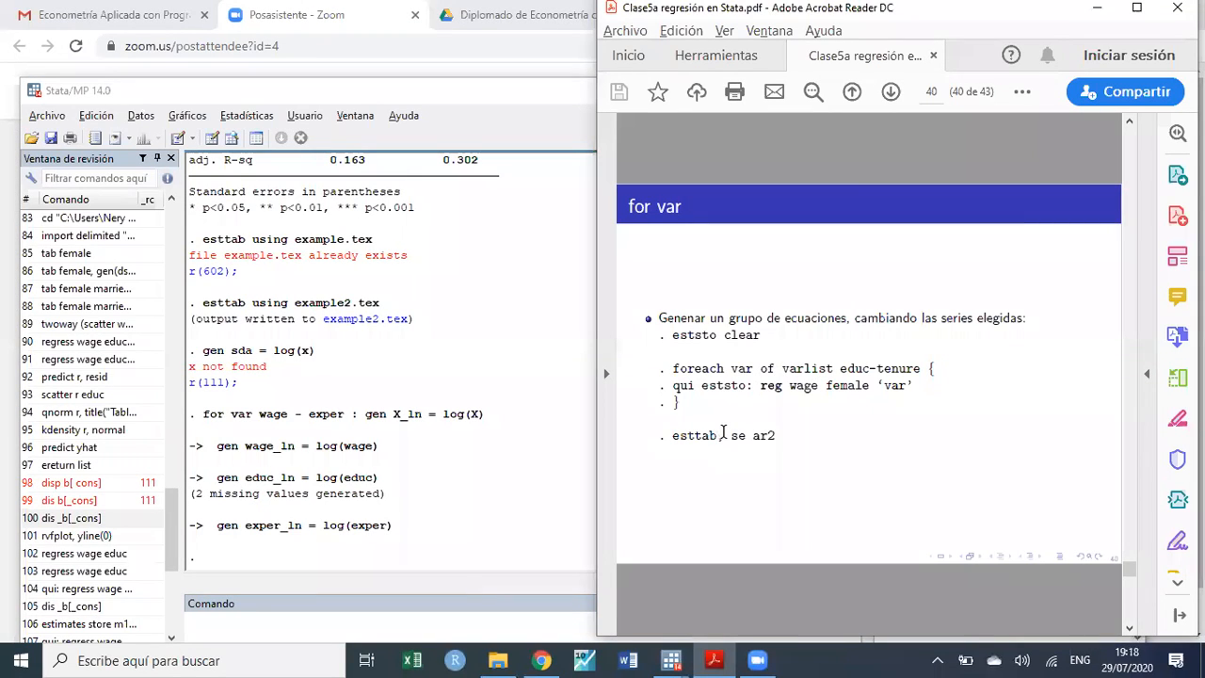
pyautogui.moveTo(672, 335)
pyautogui.mouseDown()
pyautogui.moveTo(775, 331)
pyautogui.moveTo(673, 336)
pyautogui.mouseUp()
pyautogui.hotkey('ctrl', 'c')
pyautogui.click(765, 342)
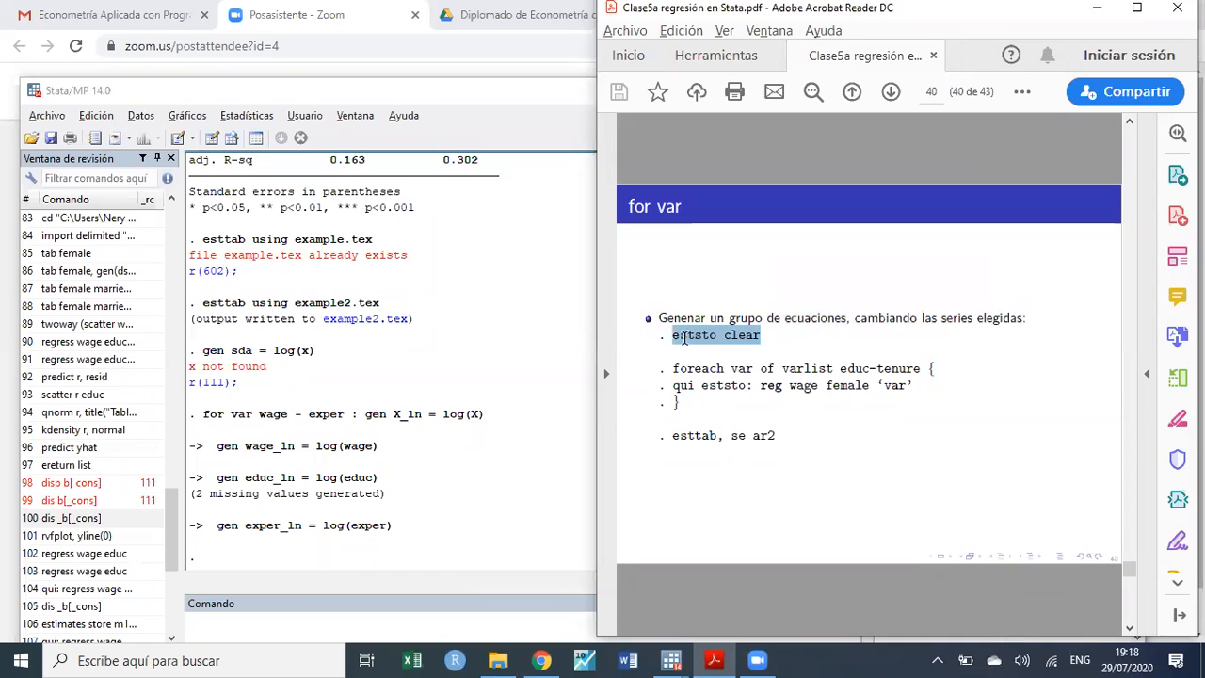
pyautogui.click(314, 621)
pyautogui.hotkey('ctrl', 'v')
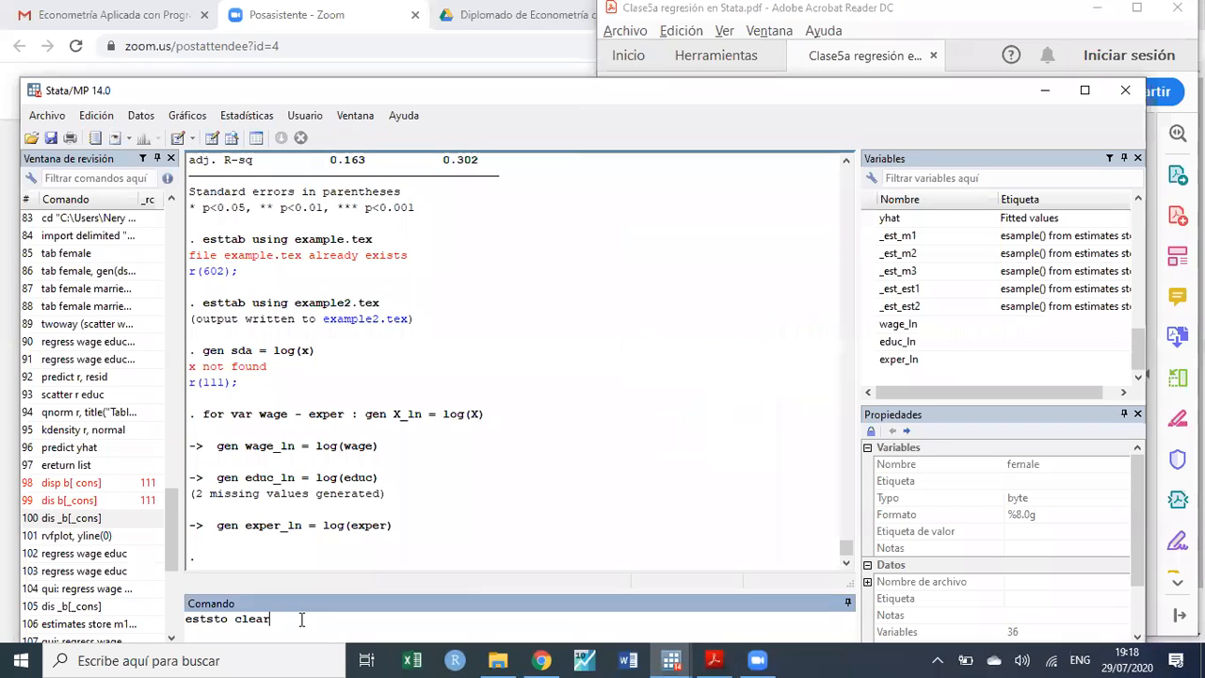
pyautogui.press('Return')
# - Examine the earlier eststo: regress wage educ command and its output in the results history
pyautogui.scroll(7, 242, 358)
pyautogui.scroll(10, 242, 358)
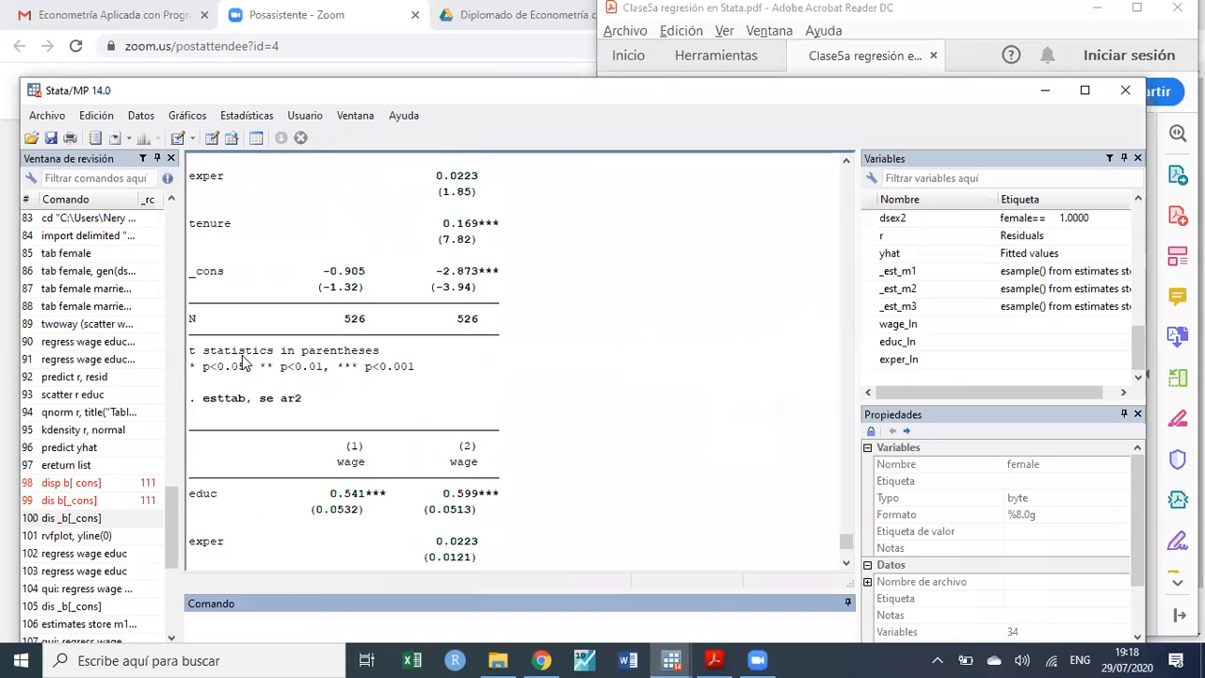
pyautogui.scroll(-4, 242, 358)
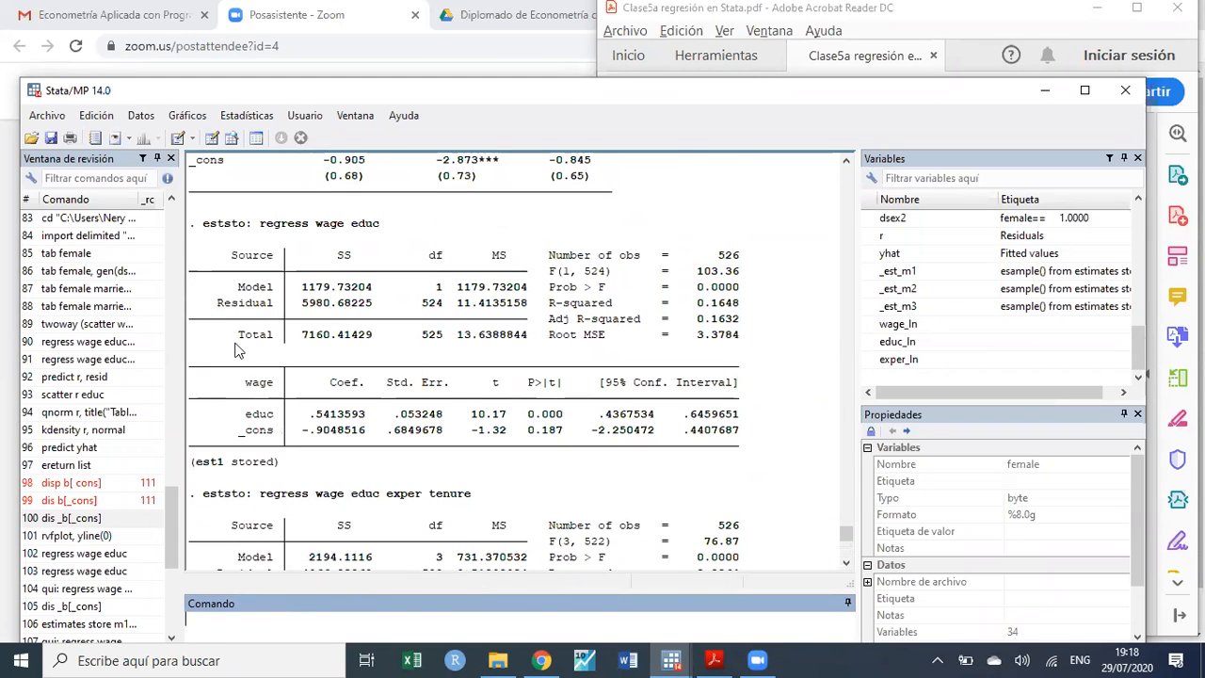
pyautogui.click(207, 230)
pyautogui.moveTo(339, 218); pyautogui.dragTo(379, 226)
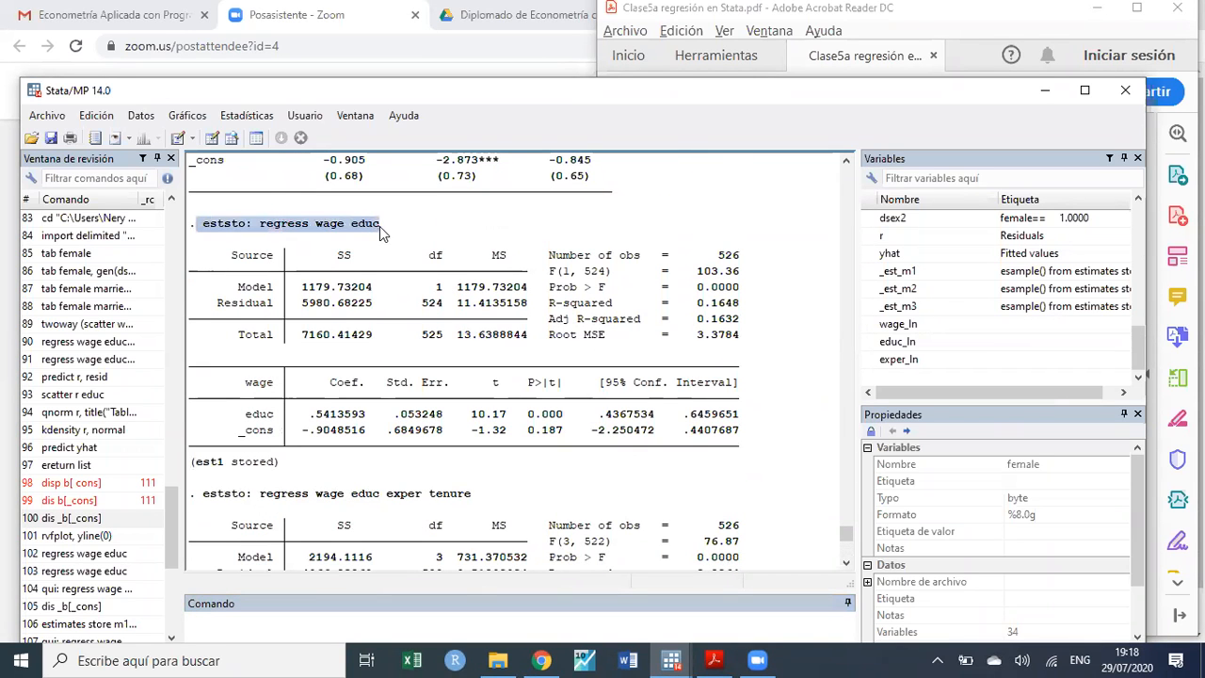
pyautogui.scroll(-13, 332, 527)
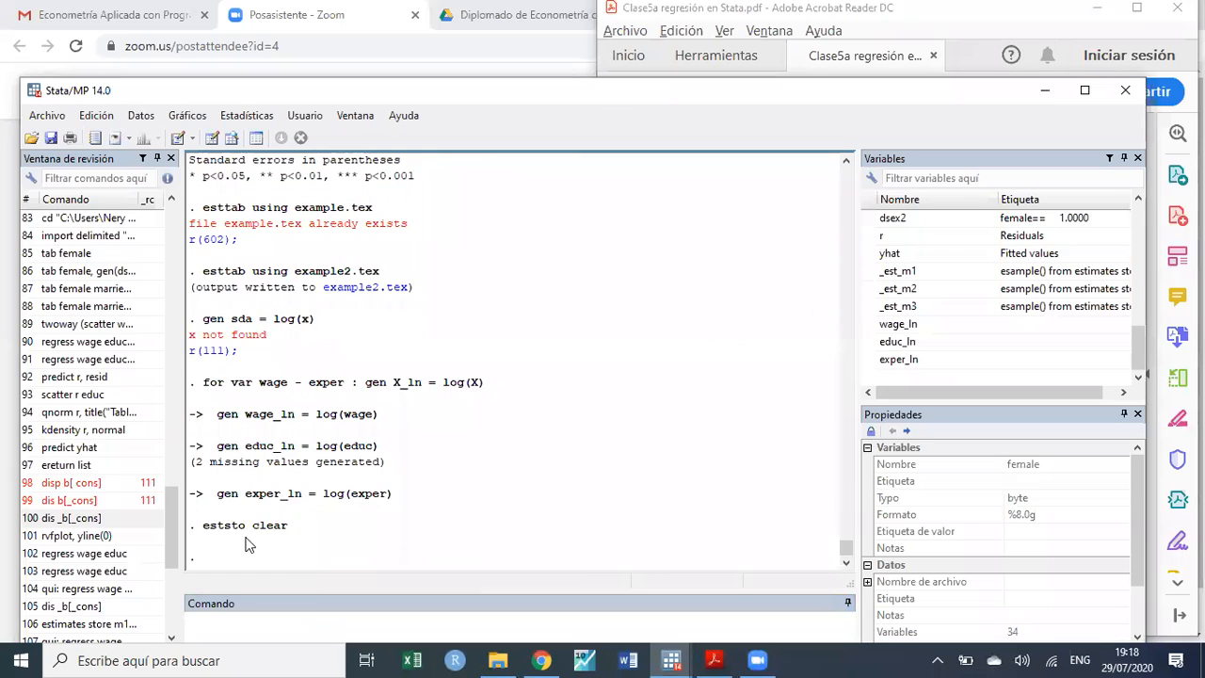
# - Minimize the slides PDF, the data editor and the browser to bring the main Stata window into view
pyautogui.hotkey('alt', 'Tab')
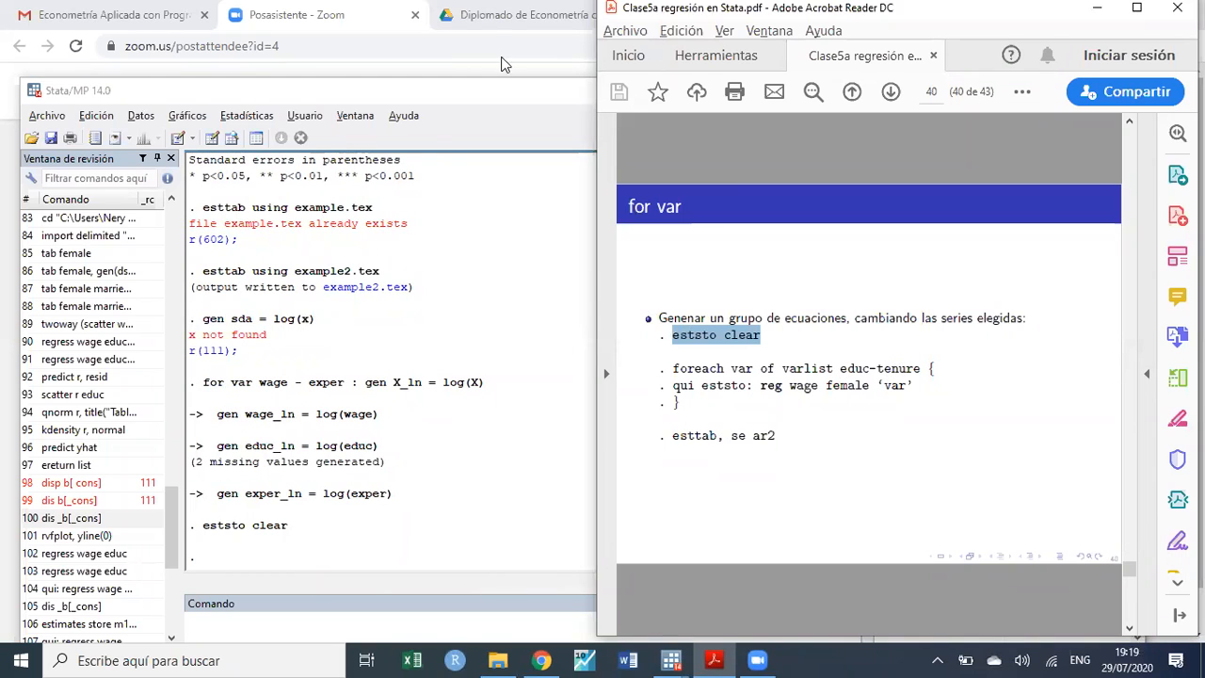
pyautogui.click(390, 53)
pyautogui.hotkey('alt', 'Tab')
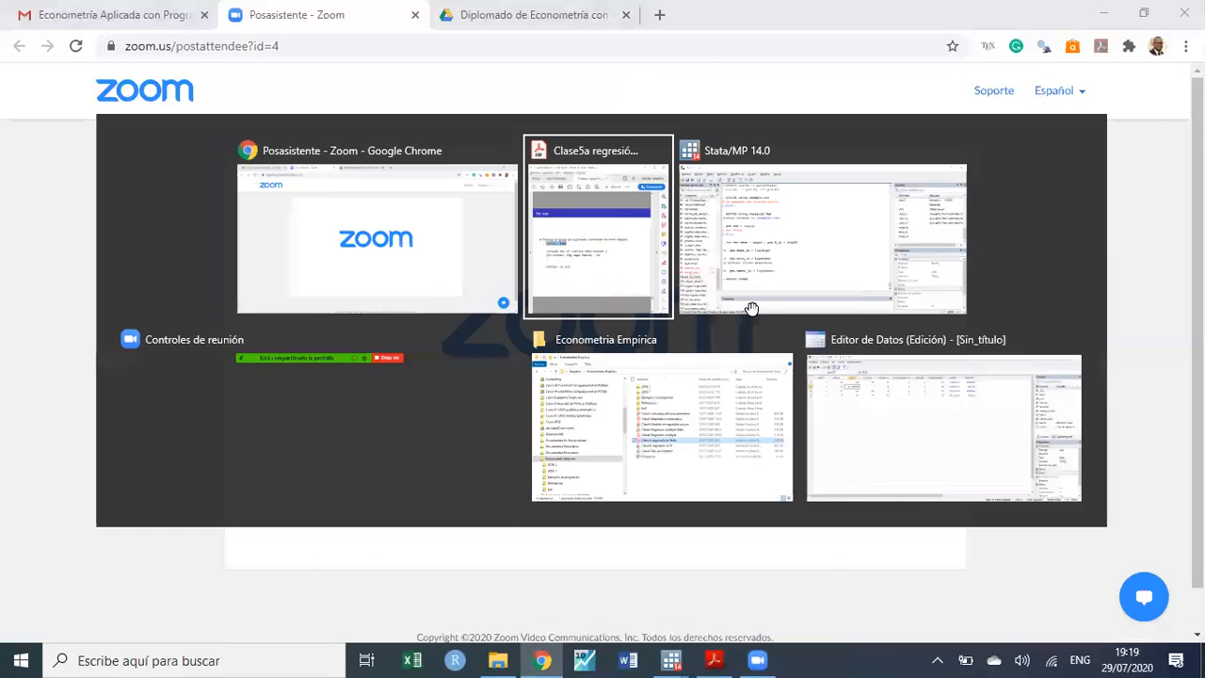
pyautogui.moveTo(947, 14); pyautogui.dragTo(942, 75)
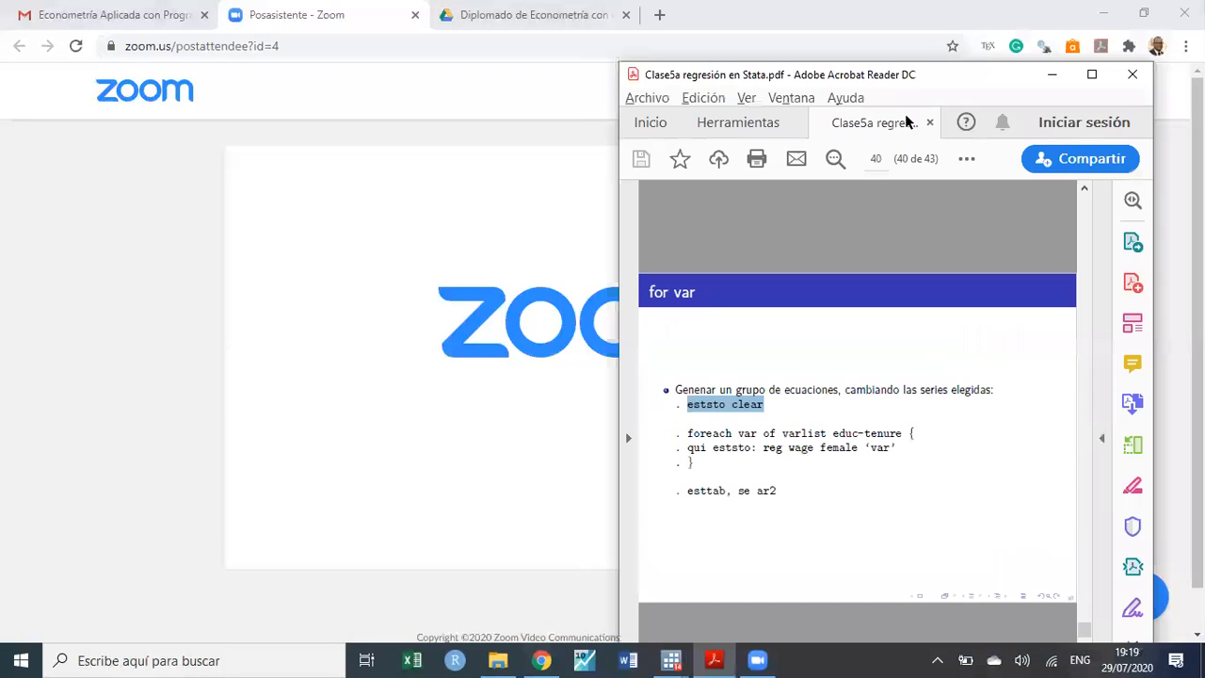
pyautogui.click(1051, 73)
pyautogui.moveTo(671, 659)
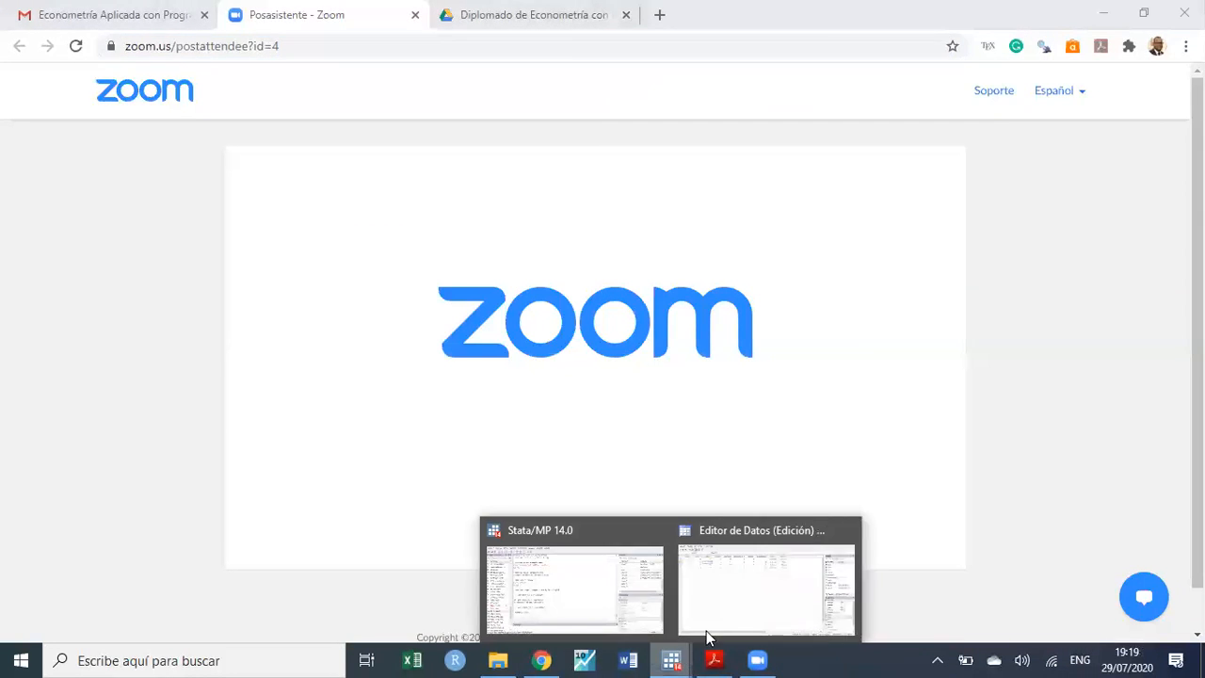
pyautogui.click(708, 639)
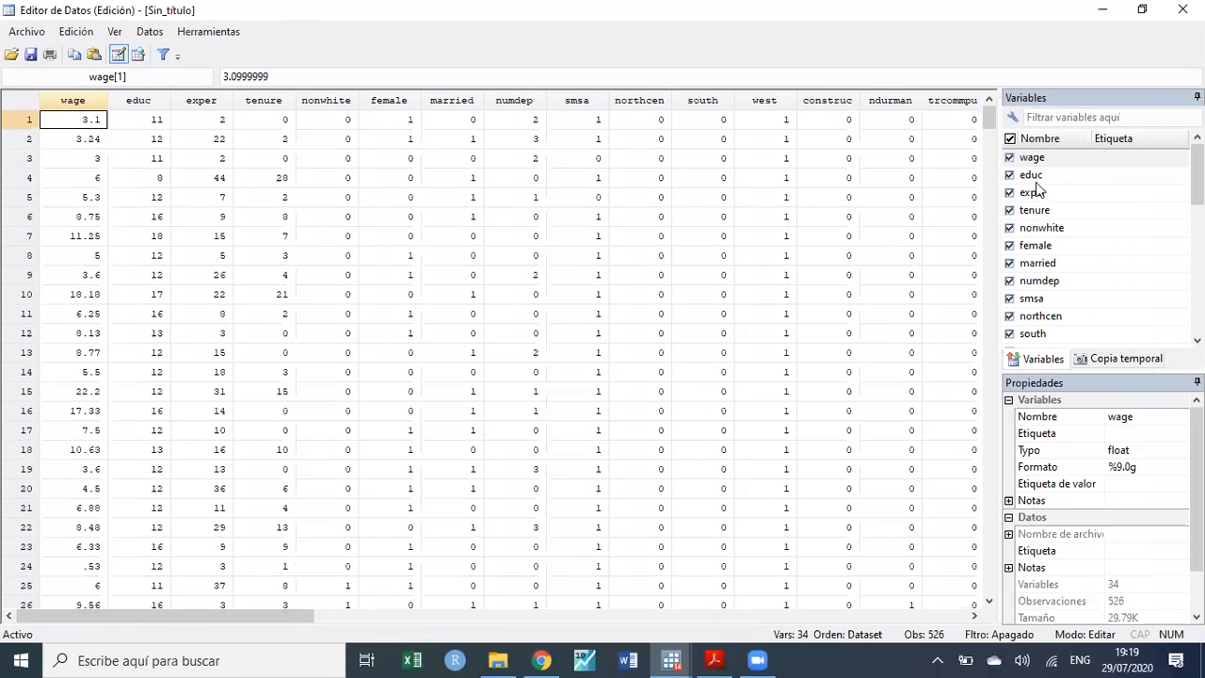
pyautogui.click(1102, 10)
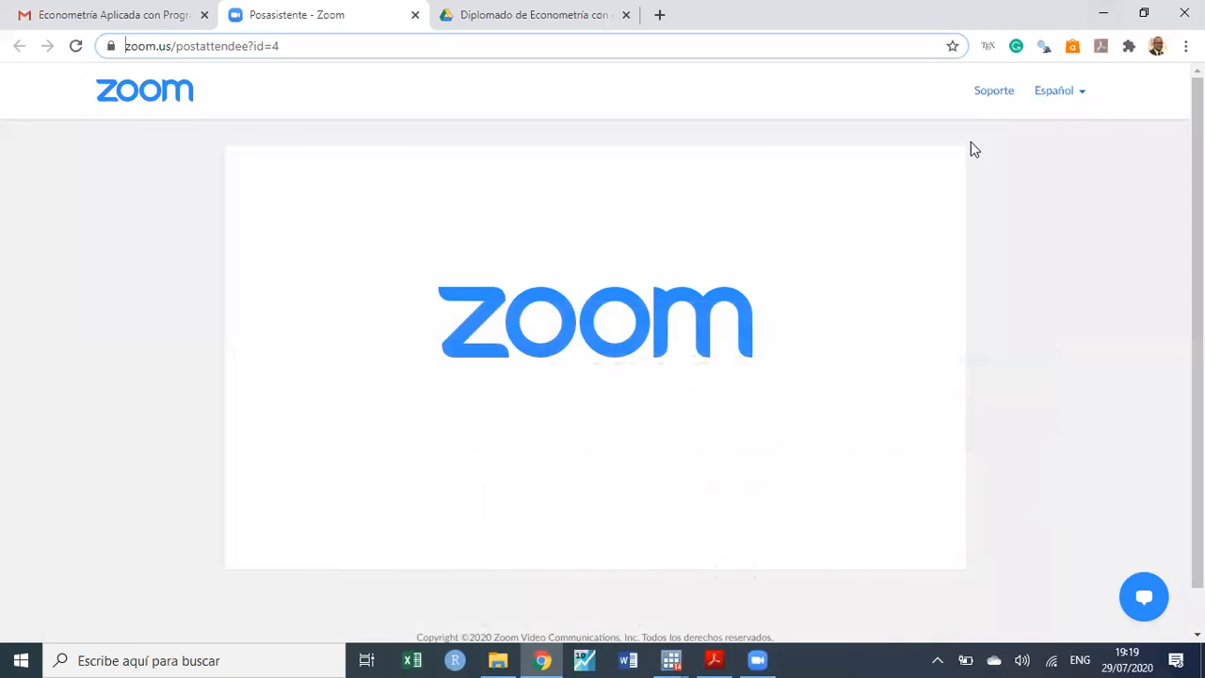
pyautogui.click(1102, 11)
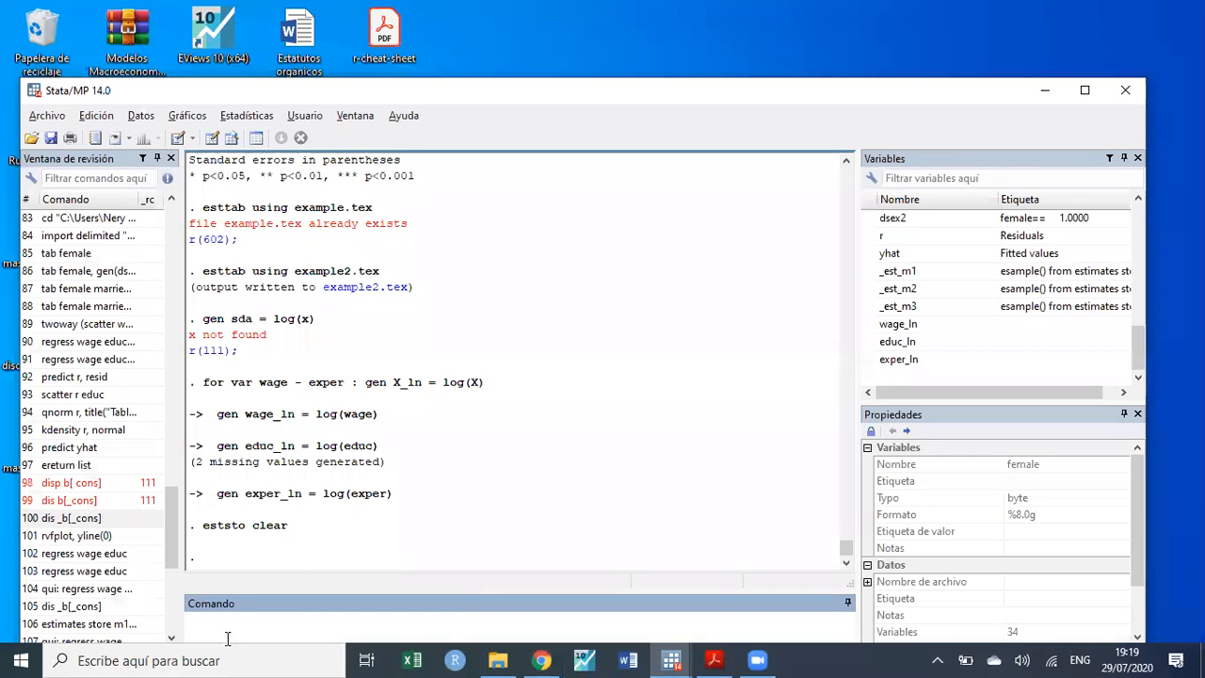
# - Estimate the simple regression of wage on education by running regress wage educ in Stata
pyautogui.press('BackSpace')
pyautogui.press('BackSpace')
pyautogui.press('BackSpace')
pyautogui.write('regress wage')
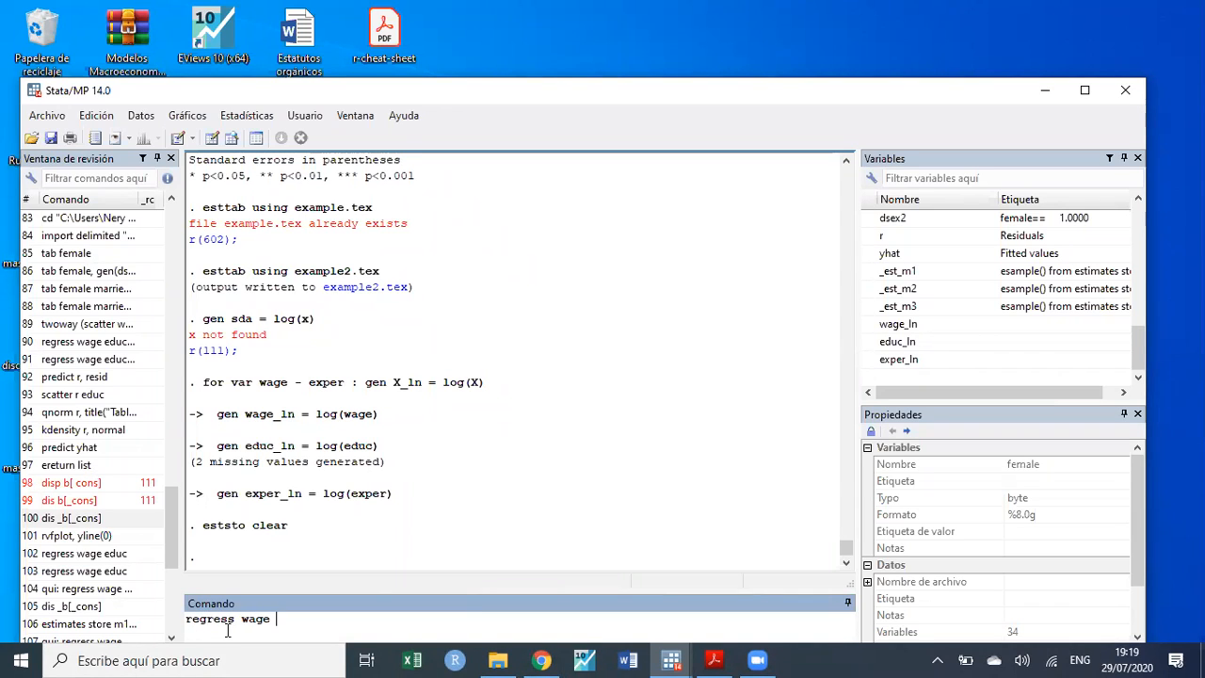
pyautogui.moveTo(1127, 327); pyautogui.dragTo(1140, 217)
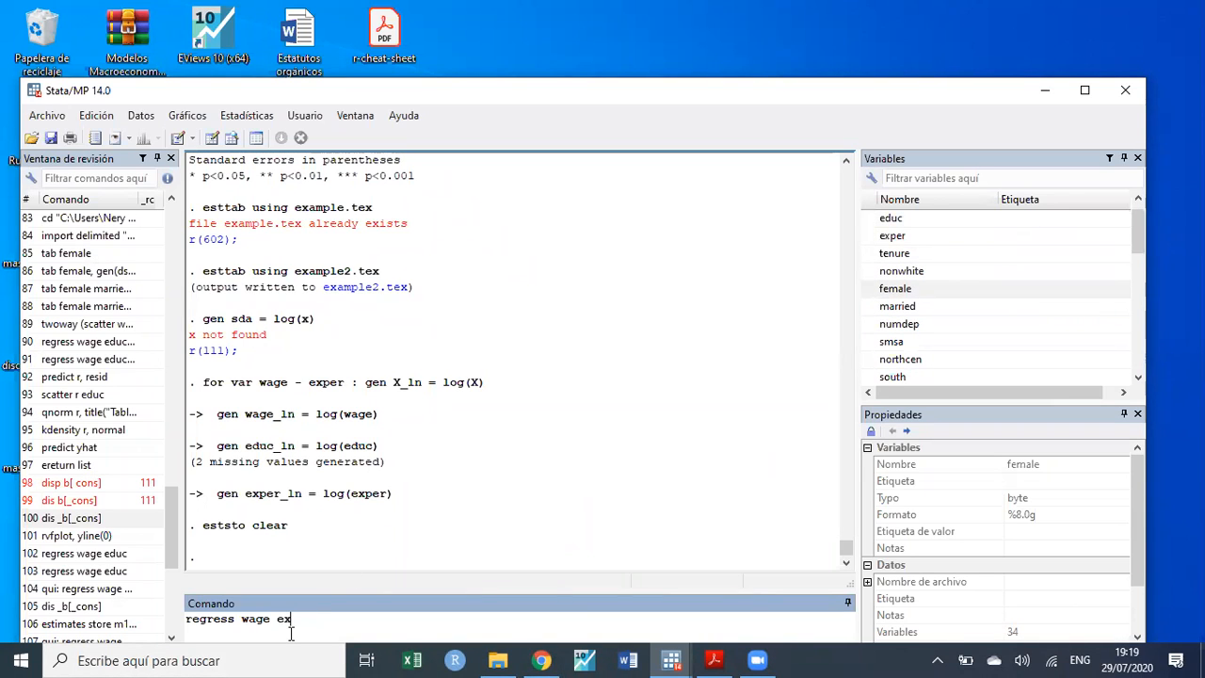
pyautogui.press('BackSpace')
pyautogui.write('duc')
pyautogui.press('Return')
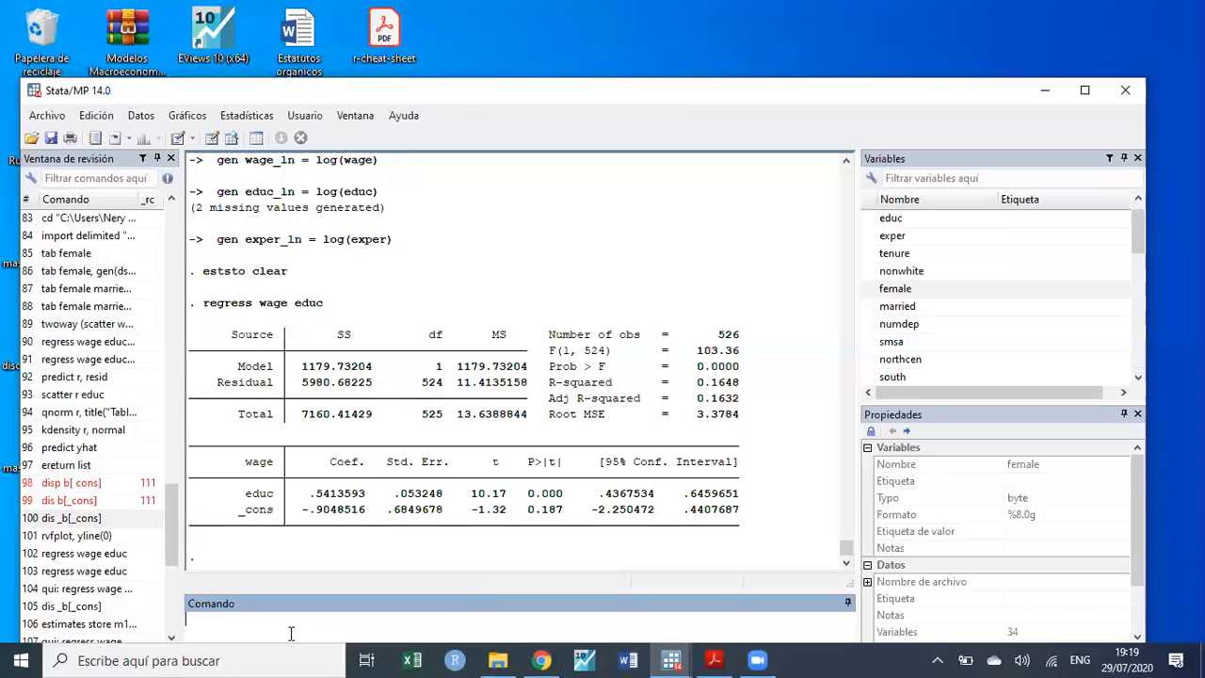
# - Rerun the last regression with exper in place of educ as regress wage exper
pyautogui.press('pageup')
pyautogui.press('BackSpace')
pyautogui.press('BackSpace')
pyautogui.press('BackSpace')
pyautogui.press('BackSpace')
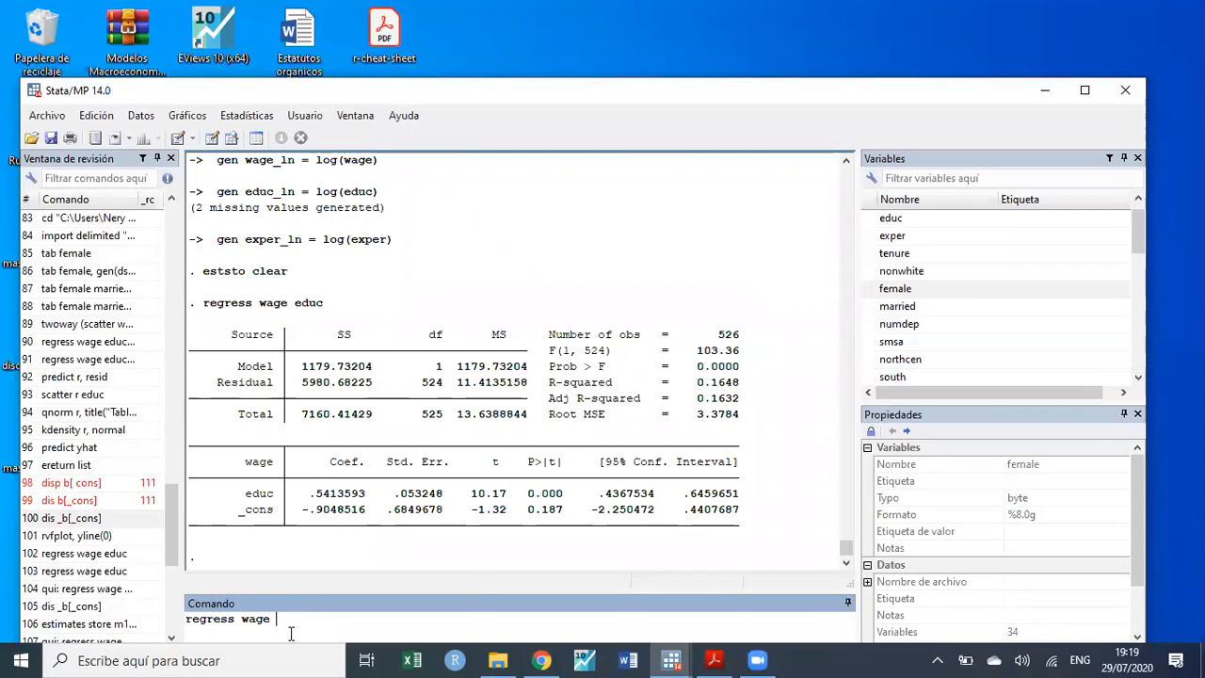
pyautogui.write('exper')
pyautogui.press('Return')
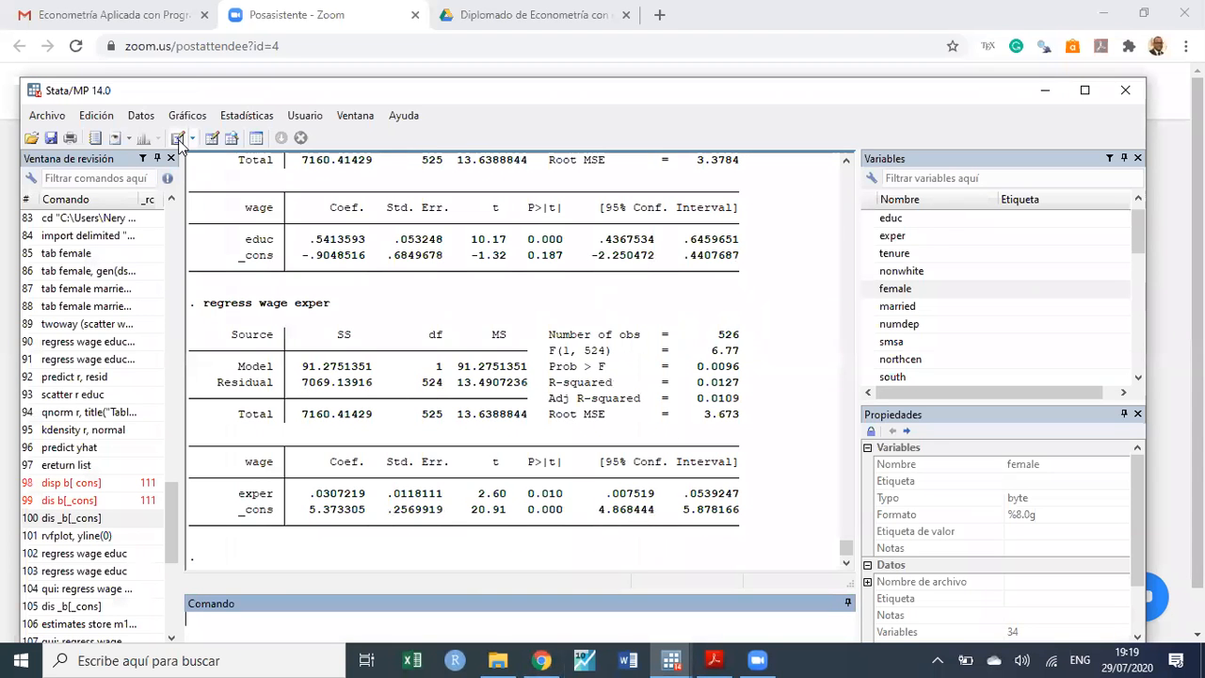
# - Open the recent do-file notas, stata in the Do-file Editor and go to its Adicionales section
pyautogui.click(178, 137)
pyautogui.press('Return')
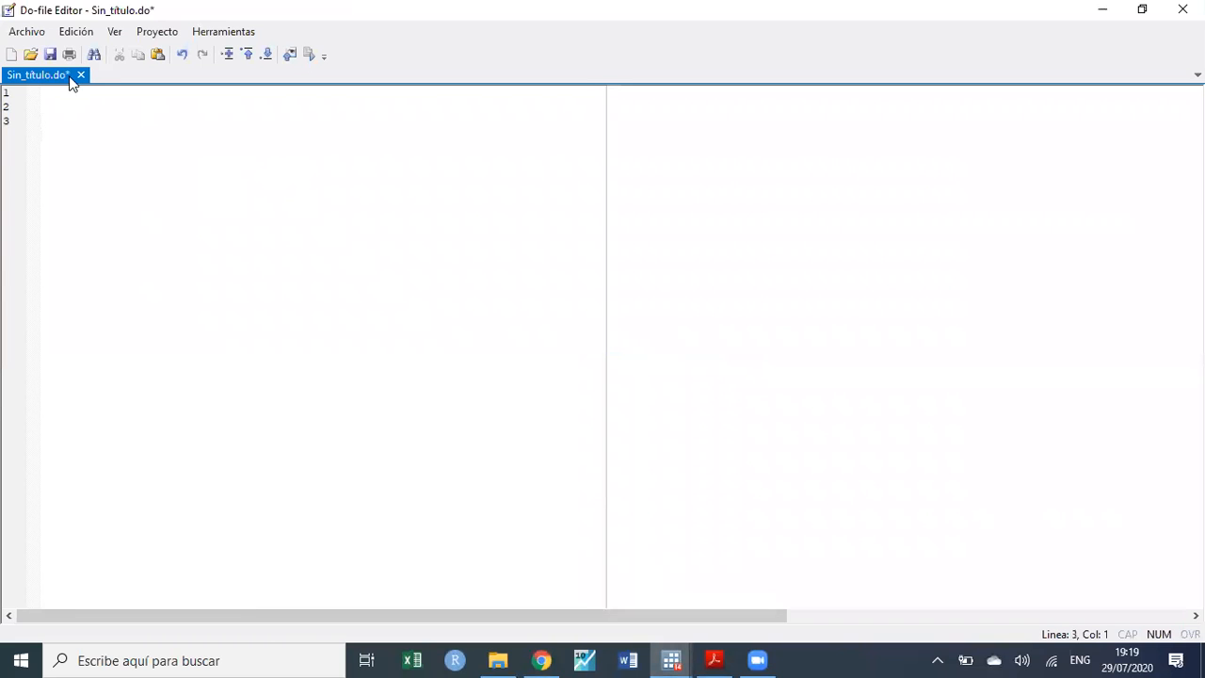
pyautogui.click(23, 34)
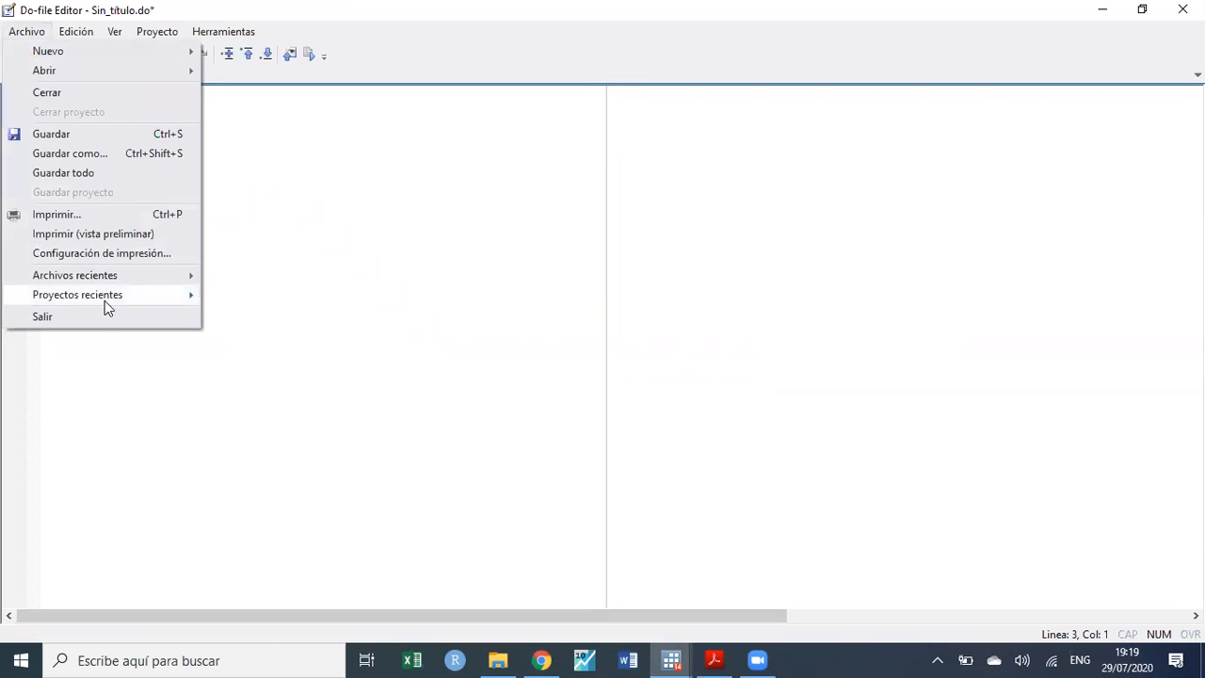
pyautogui.moveTo(109, 299)
pyautogui.moveTo(151, 279)
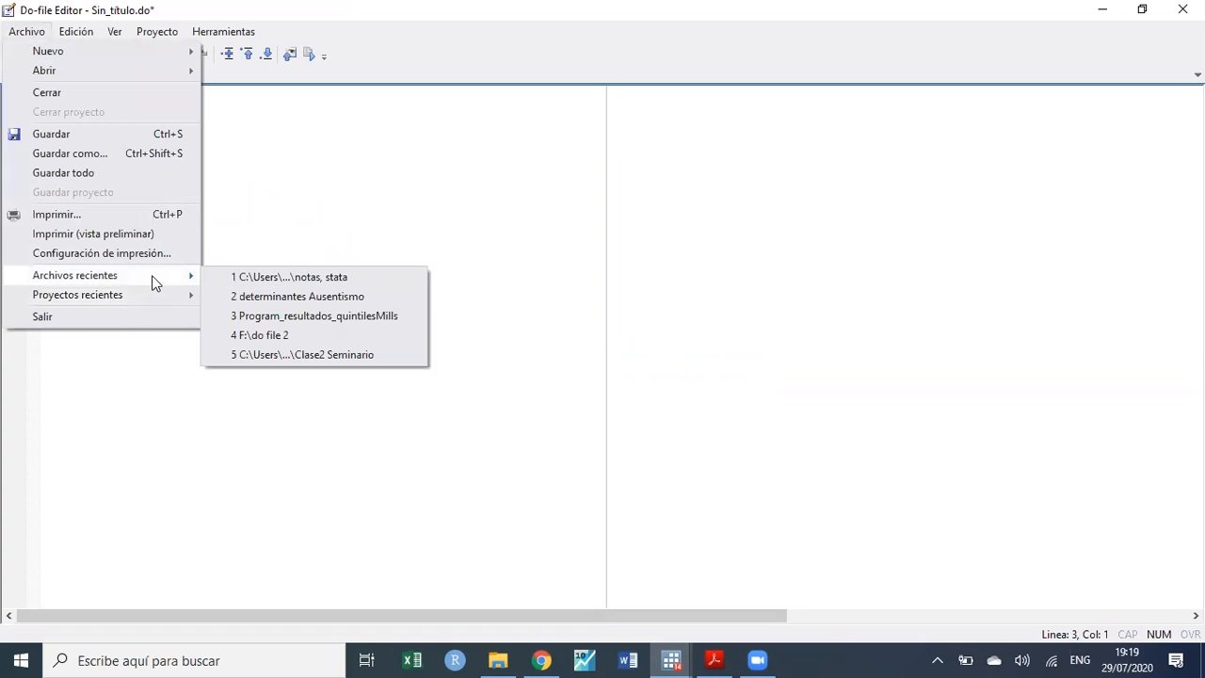
pyautogui.click(277, 283)
pyautogui.scroll(-5, 264, 318)
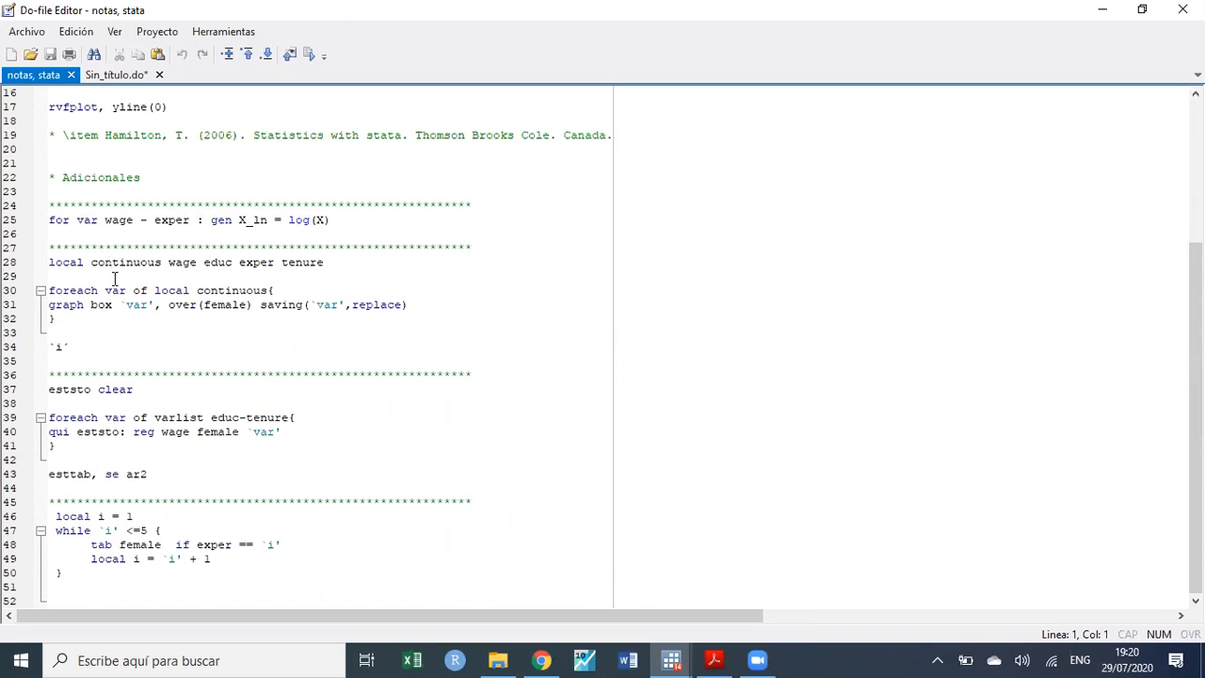
# - Compare the foreach block with the for var slide and examine its varlist and qui eststo parts
pyautogui.click(85, 432)
pyautogui.click(716, 659)
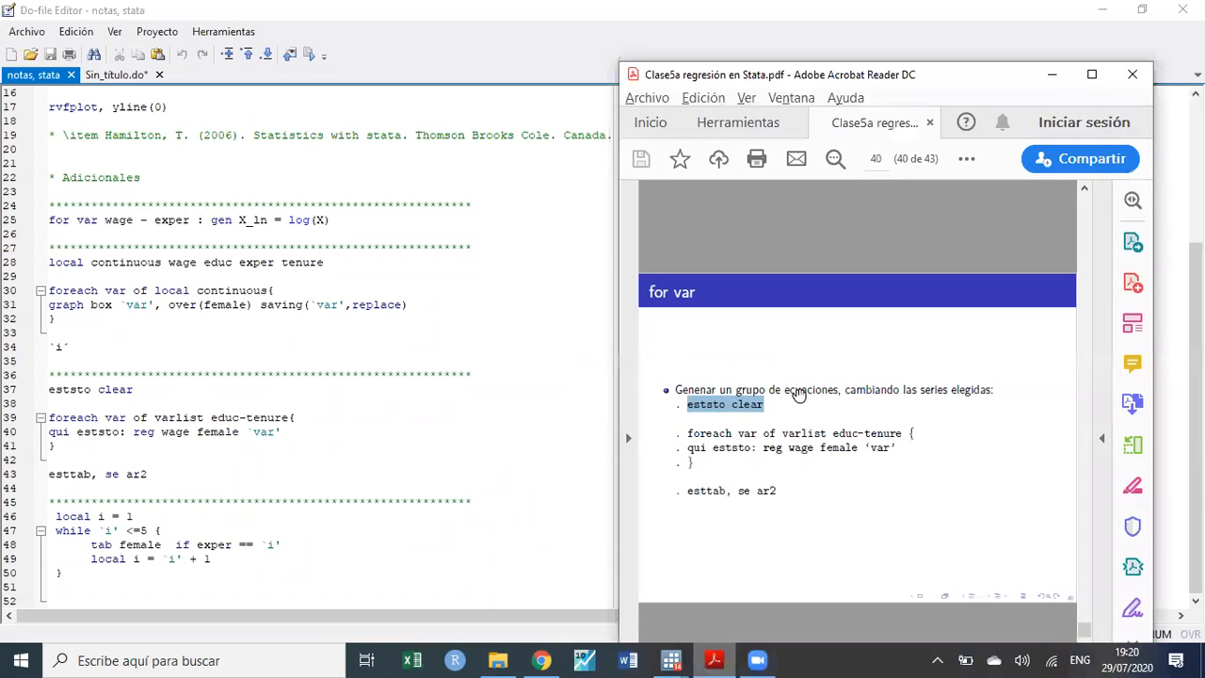
pyautogui.click(168, 446)
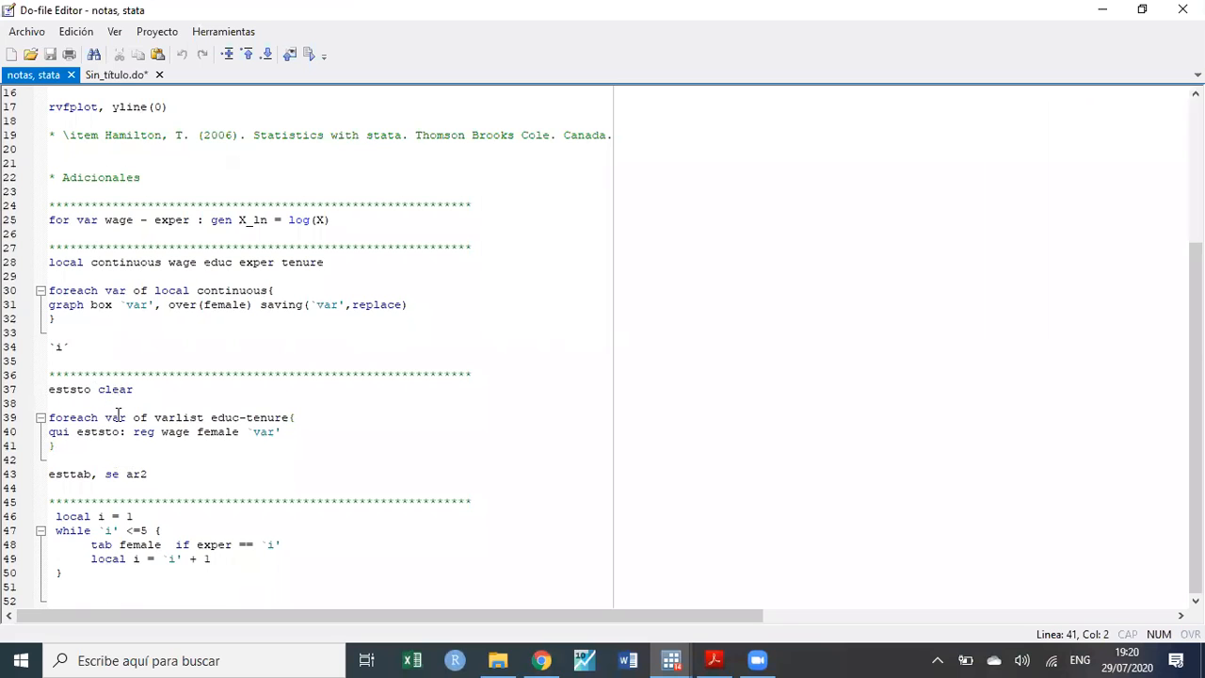
pyautogui.moveTo(127, 417); pyautogui.dragTo(37, 417)
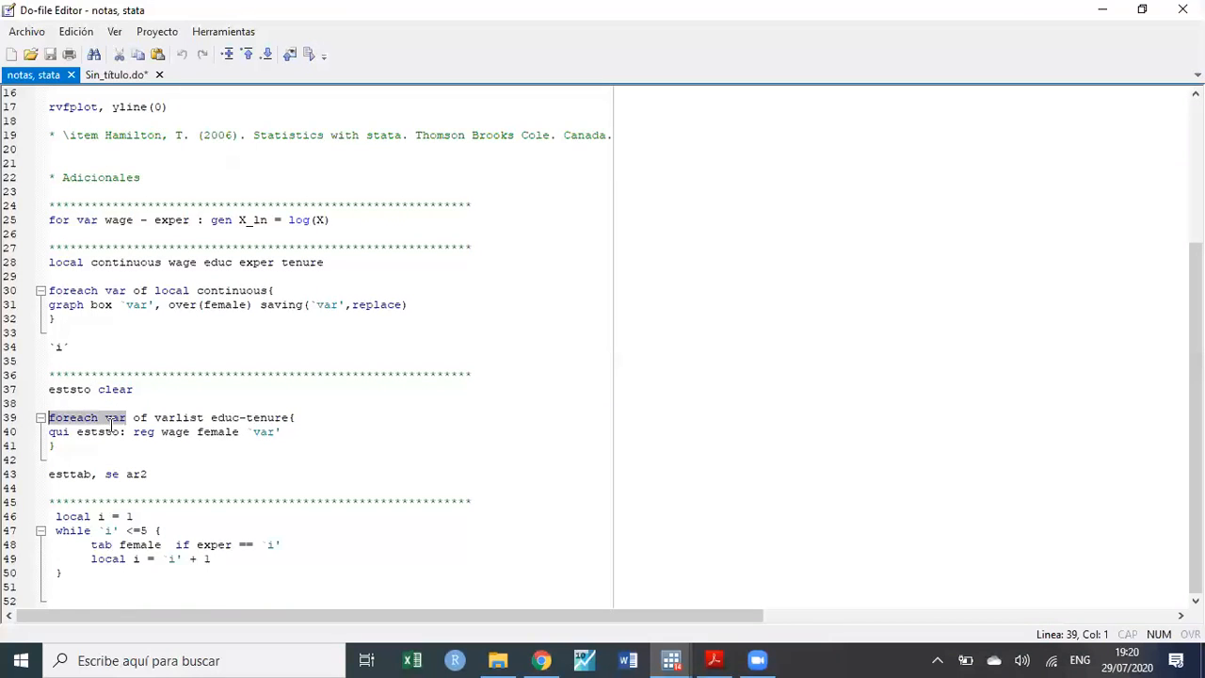
pyautogui.moveTo(204, 417); pyautogui.dragTo(140, 417)
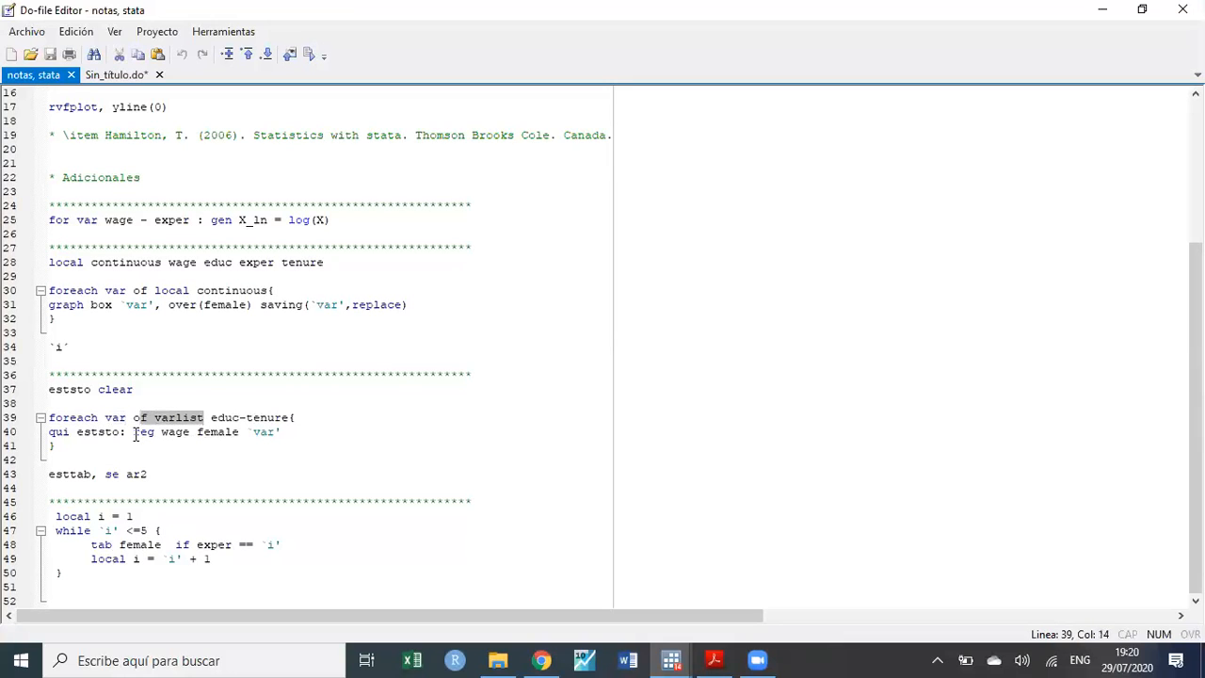
pyautogui.moveTo(126, 432); pyautogui.dragTo(34, 440)
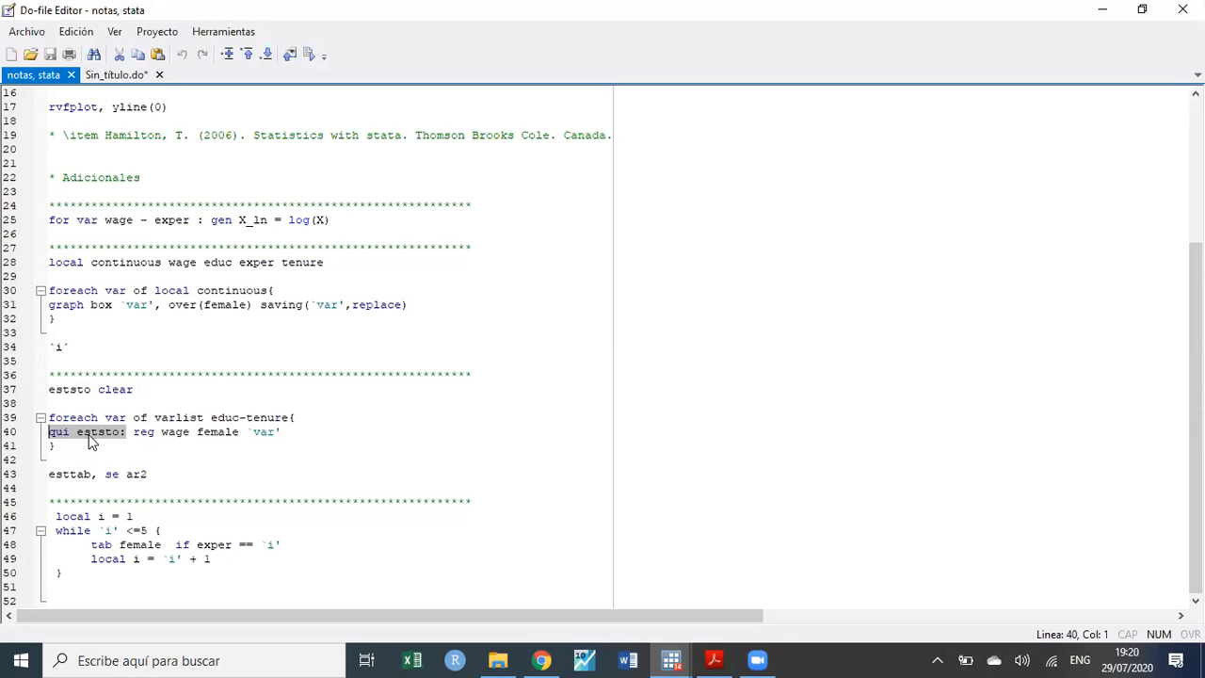
pyautogui.click(89, 433)
pyautogui.doubleClick(90, 431)
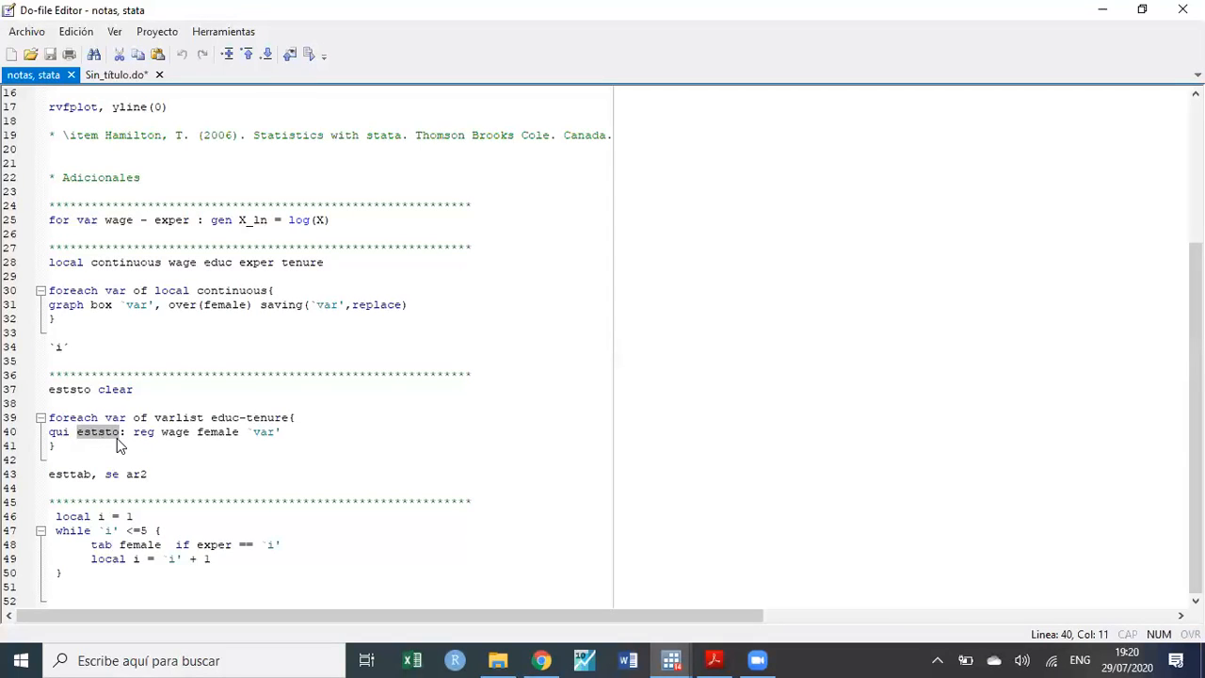
# - Change reg to regress in the qui eststo line of the foreach loop over educ-tenure
pyautogui.click(154, 433)
pyautogui.write('ress')
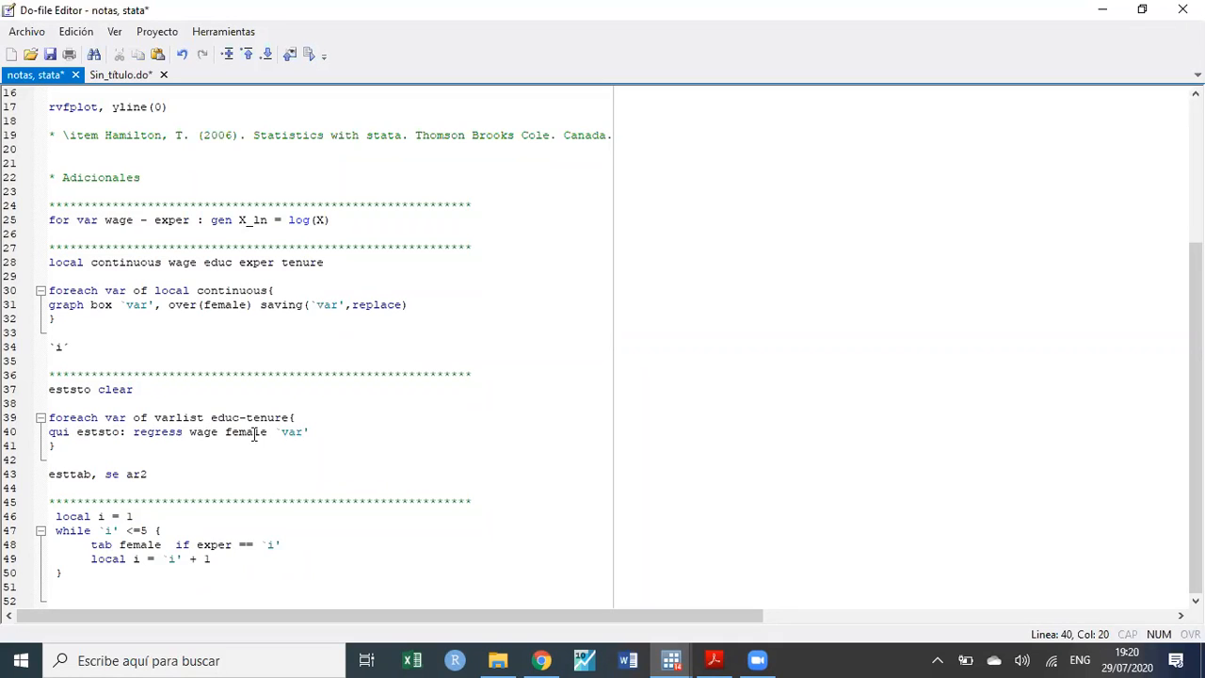
pyautogui.moveTo(275, 432); pyautogui.dragTo(309, 434)
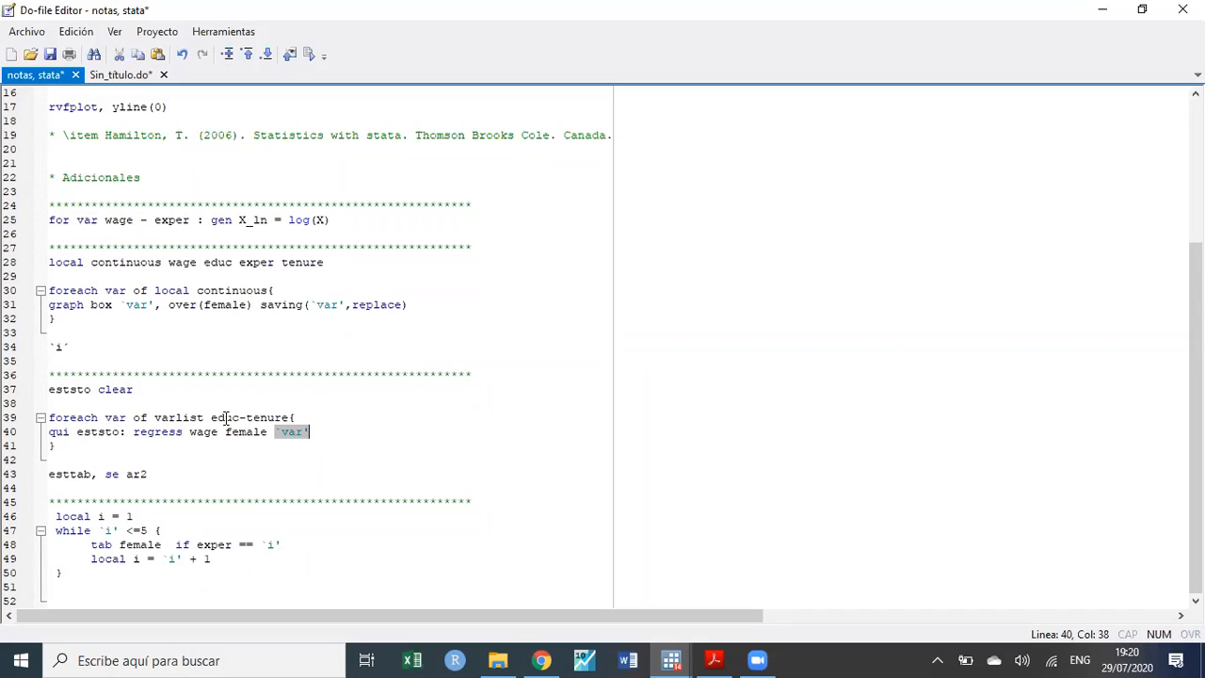
pyautogui.moveTo(270, 431); pyautogui.dragTo(134, 443)
pyautogui.click(169, 454)
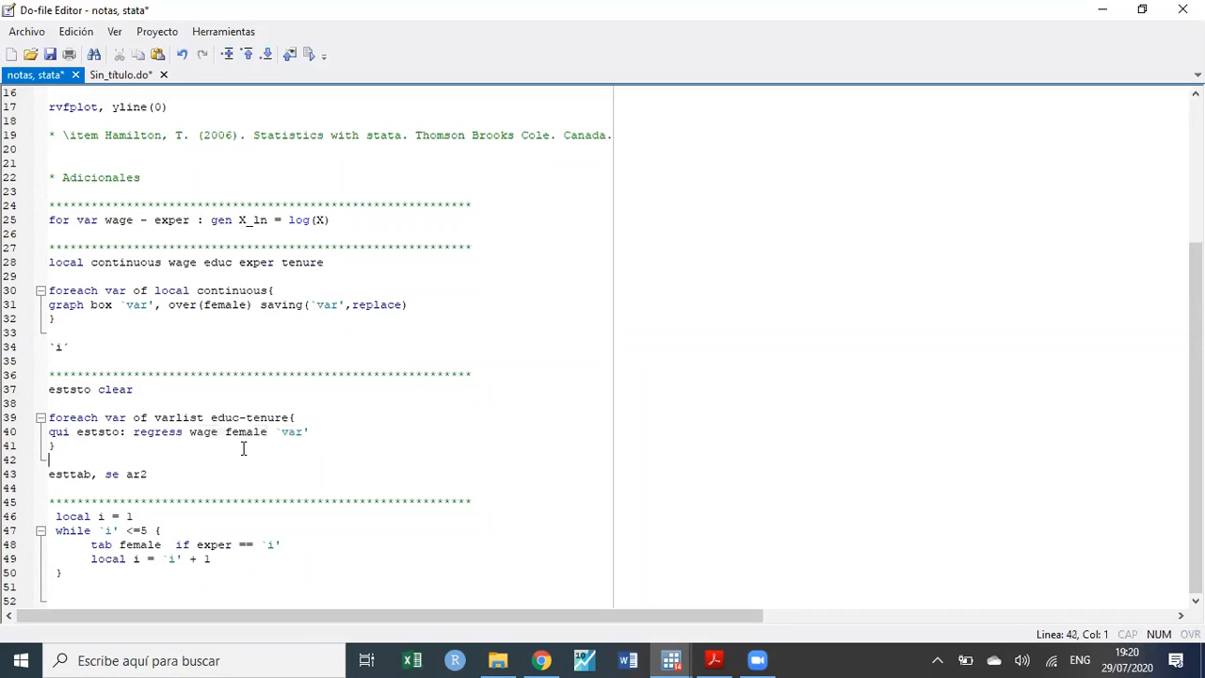
# - Add the line qui eststo: regress wage female educ below the esttab, se ar2 command
pyautogui.moveTo(268, 431); pyautogui.dragTo(49, 433)
pyautogui.hotkey('ctrl', 'c')
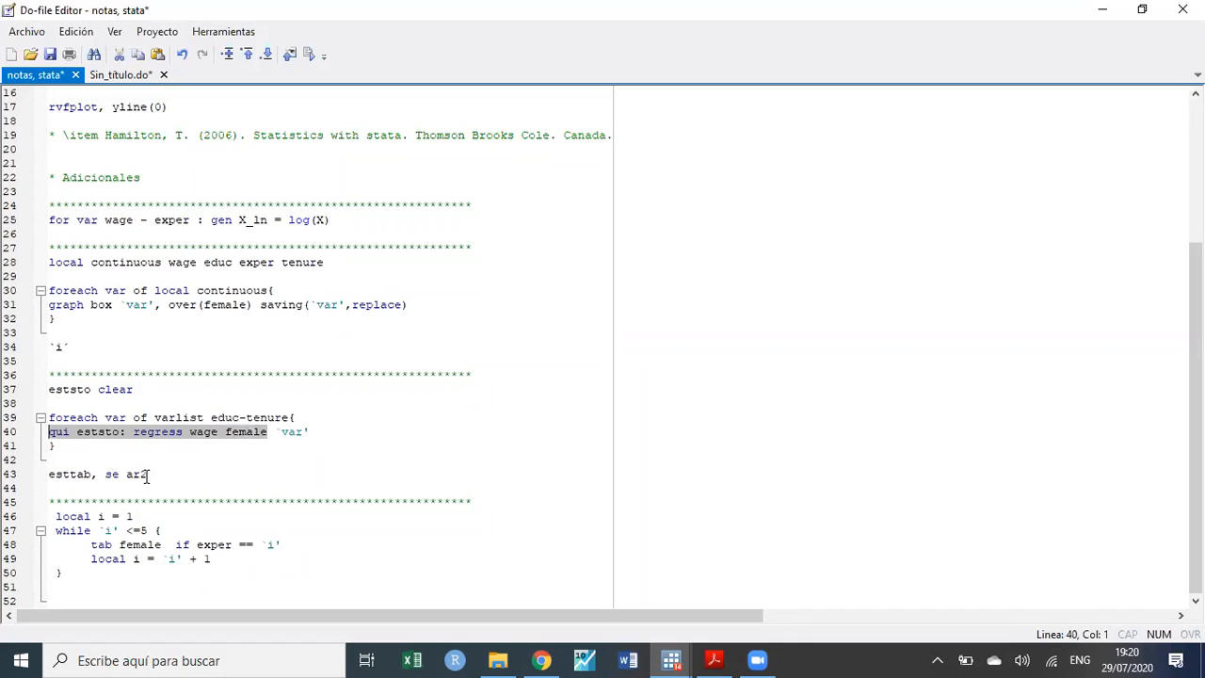
pyautogui.click(177, 479)
pyautogui.press('Return')
pyautogui.hotkey('ctrl', 'v')
pyautogui.press('Return')
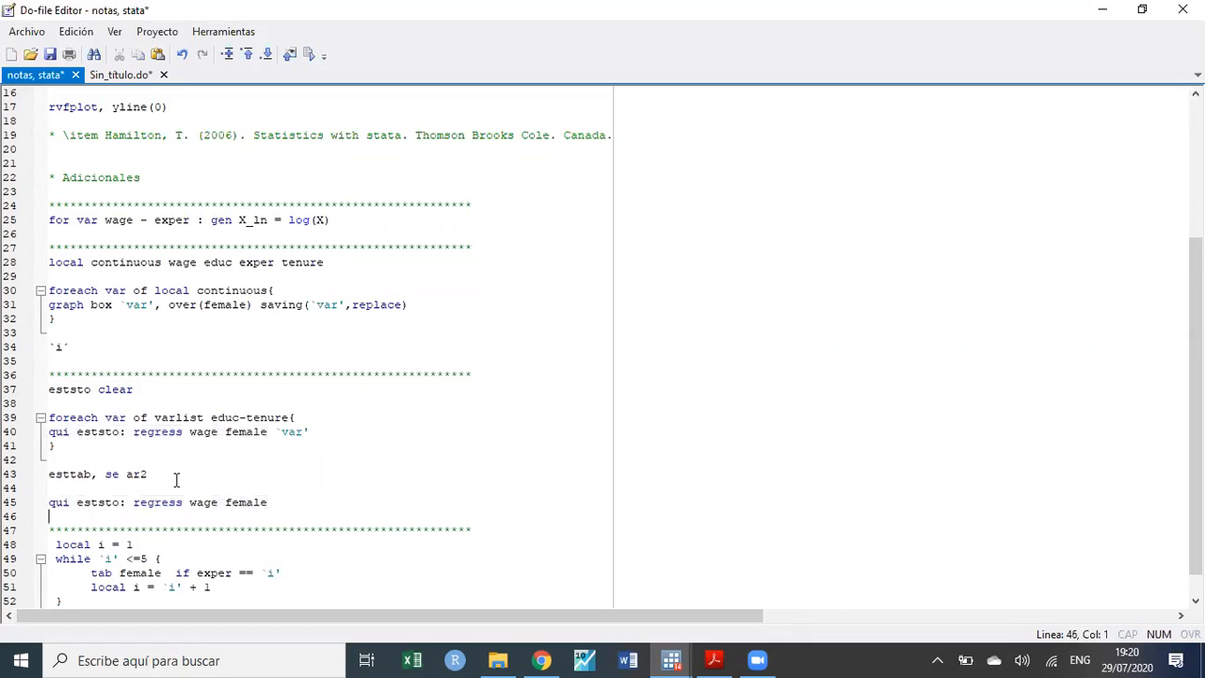
pyautogui.click(313, 502)
pyautogui.write('educ')
pyautogui.press('Return')
# - Add two more qui eststo: regress wage female lines, one ending in exper and one in tenure
pyautogui.hotkey('ctrl', 'v')
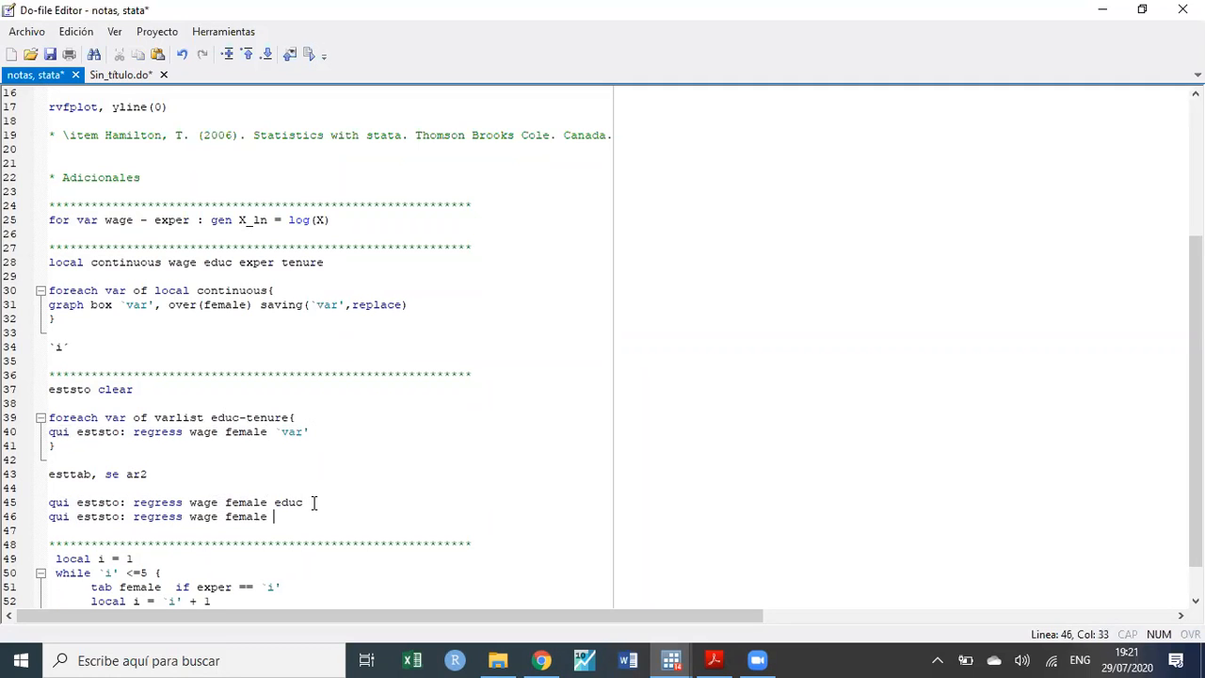
pyautogui.write('exper')
pyautogui.press('Return')
pyautogui.hotkey('ctrl', 'v')
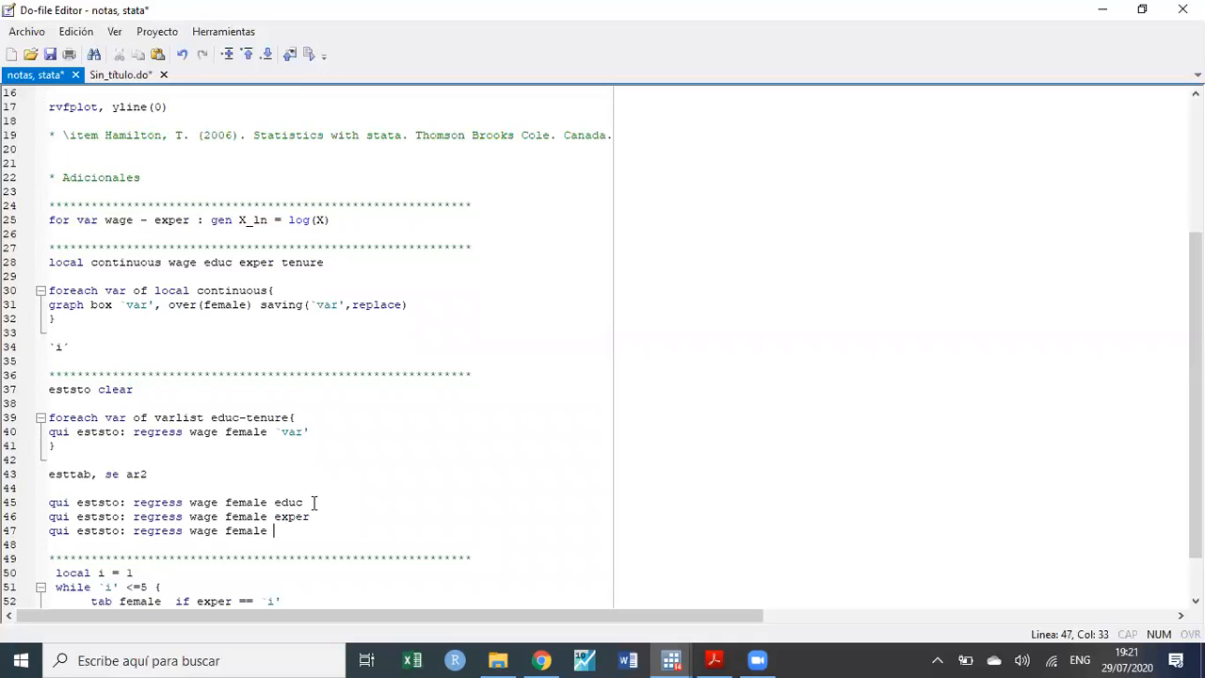
pyautogui.write('tenure')
pyautogui.press('BackSpace')
pyautogui.write('re')
# - Delete the three written-out qui eststo regression lines below the esttab command
pyautogui.moveTo(49, 474); pyautogui.dragTo(62, 399)
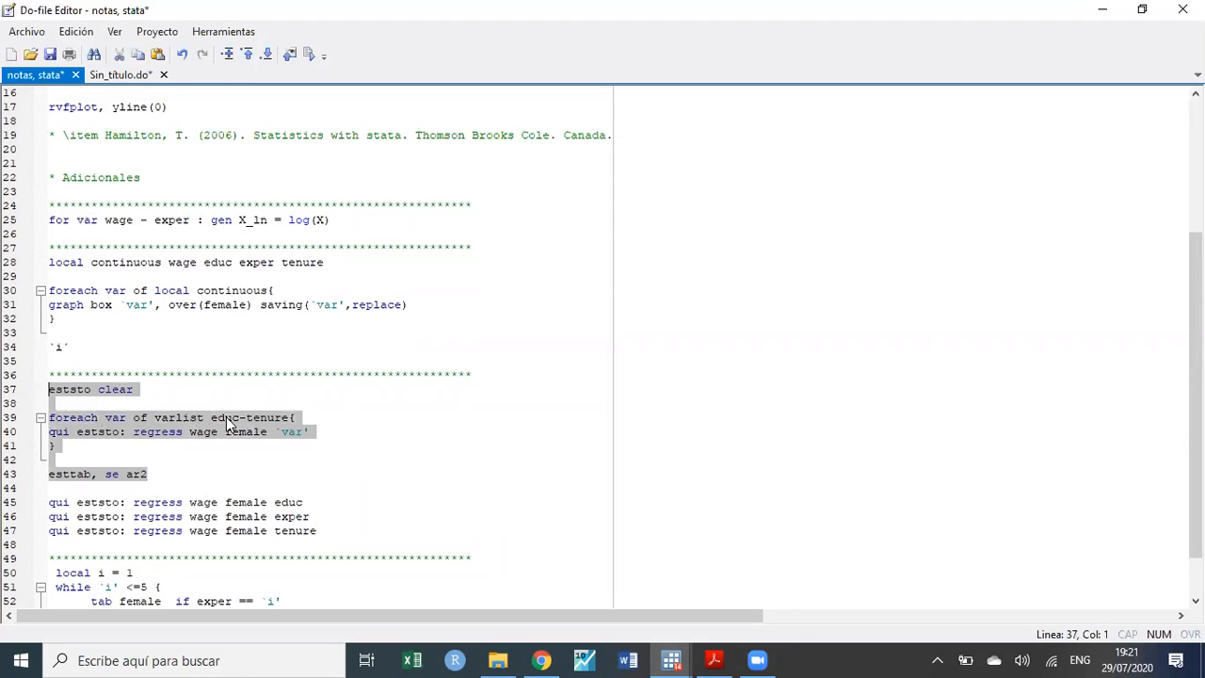
pyautogui.moveTo(325, 532); pyautogui.dragTo(28, 511)
pyautogui.press('Delete')
# - Run the block from eststo clear through esttab, se ar2 and show its regression table in the main Stata window
pyautogui.moveTo(147, 474); pyautogui.dragTo(28, 392)
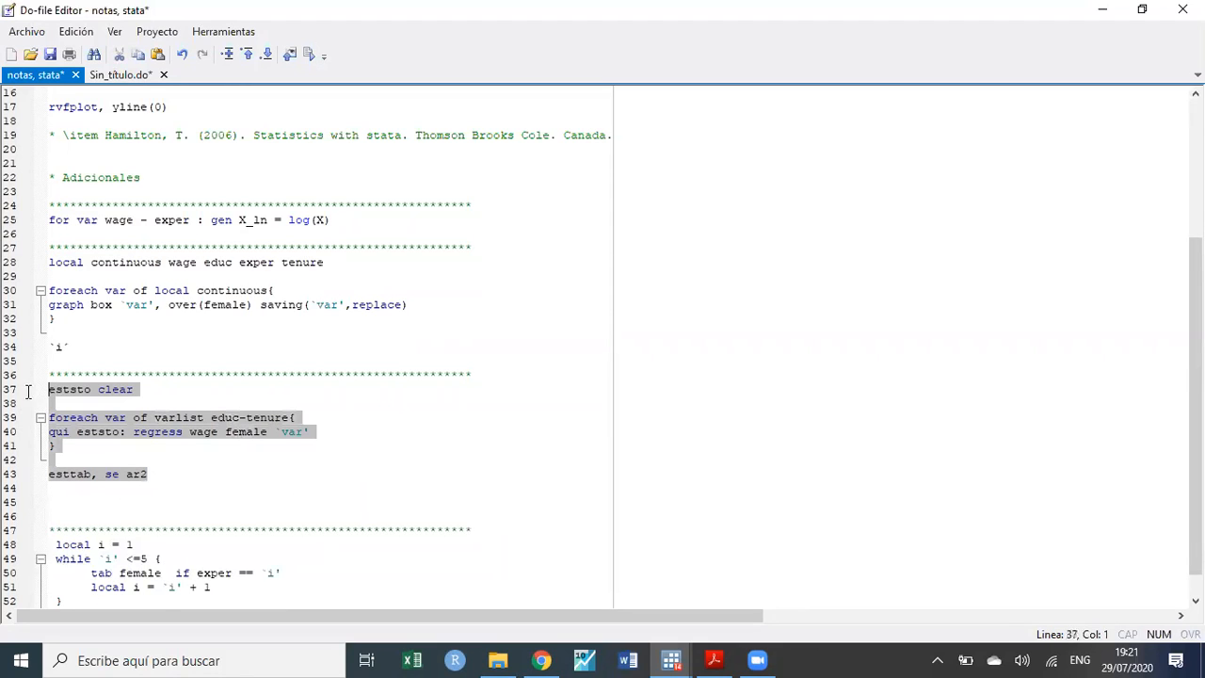
pyautogui.click(309, 58)
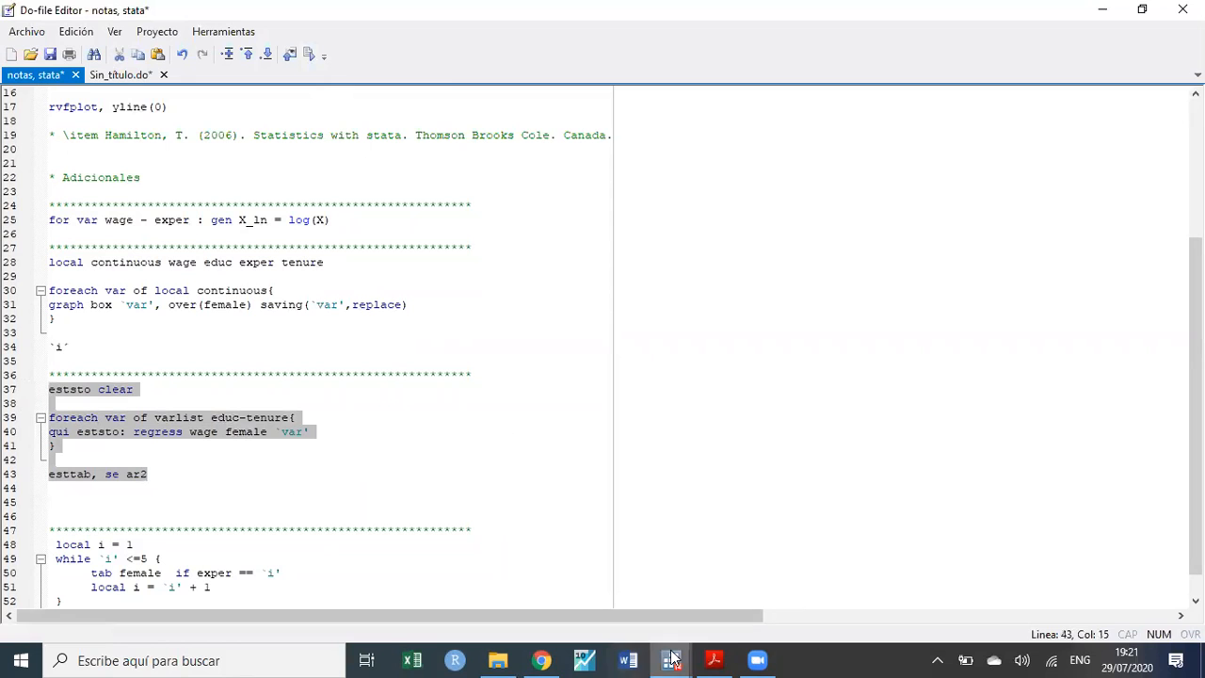
pyautogui.moveTo(672, 660)
pyautogui.click(686, 589)
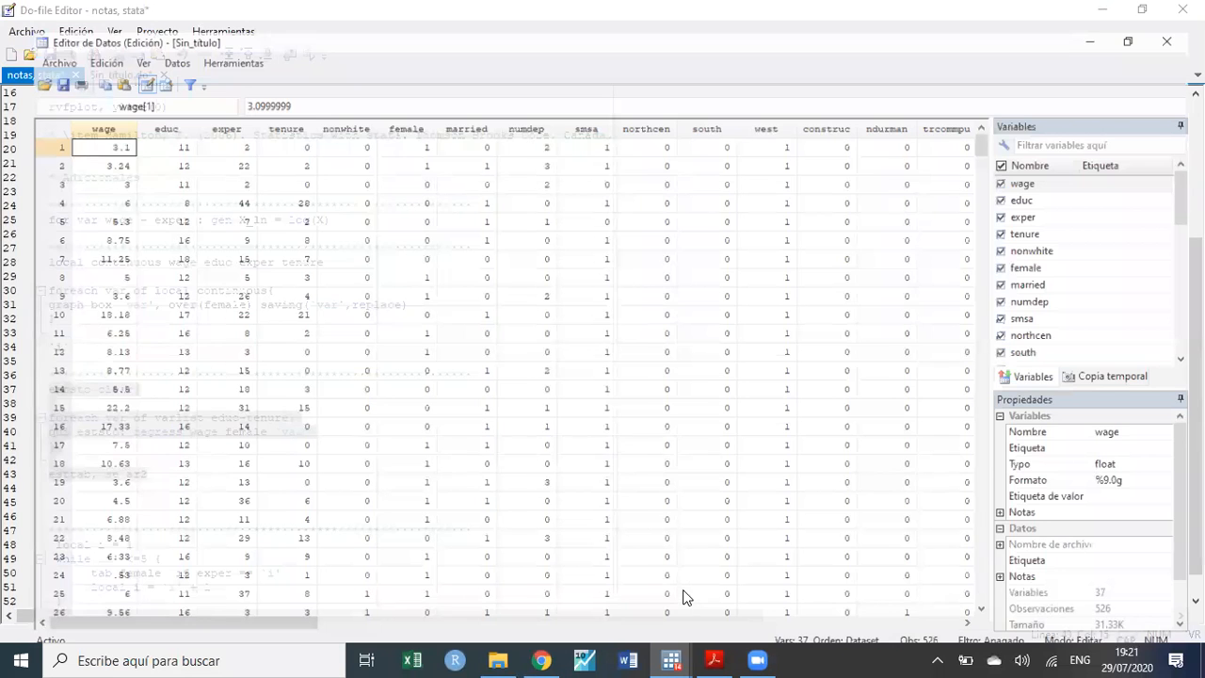
pyautogui.click(1183, 10)
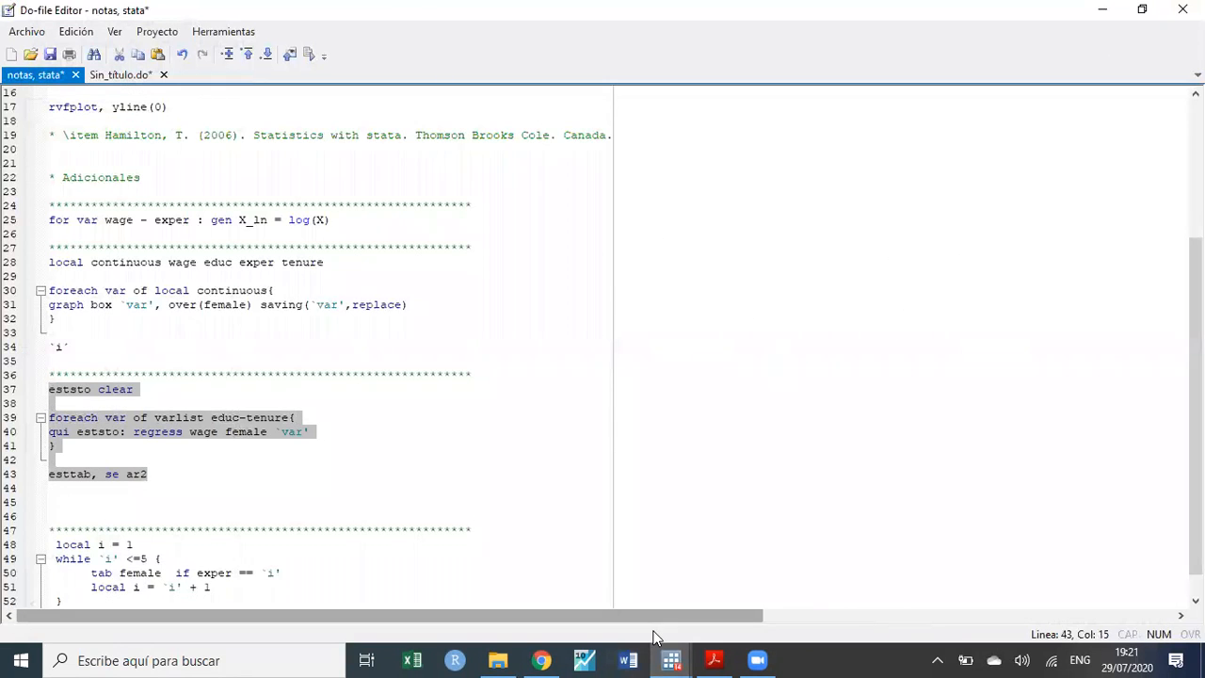
pyautogui.moveTo(672, 661)
pyautogui.click(591, 609)
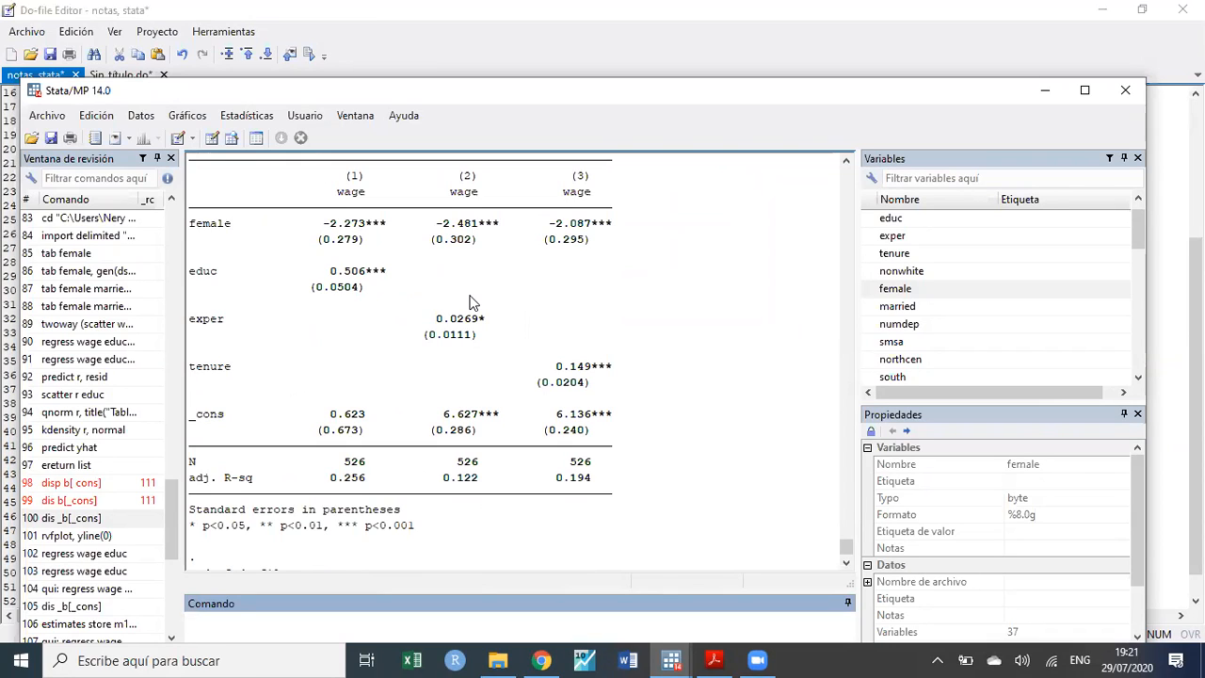
# - Return to the do-file and examine the educ-tenure varlist in the foreach loop and the counter, condition and tab line of the while loop
pyautogui.click(1044, 91)
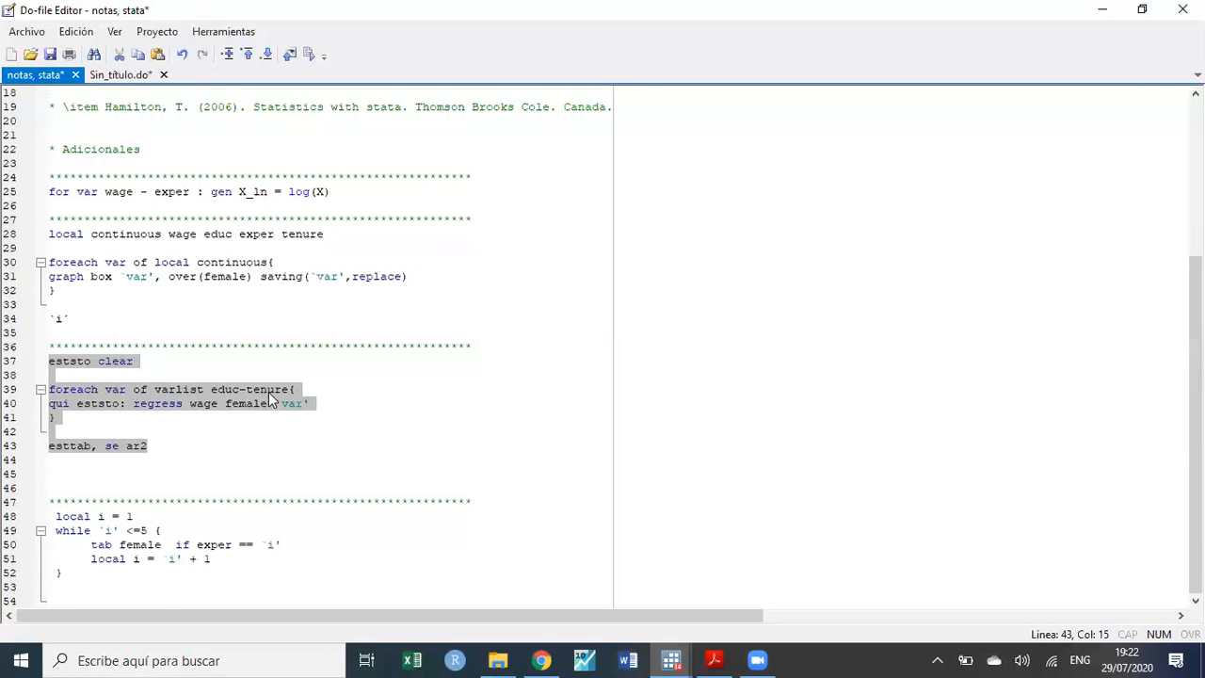
pyautogui.moveTo(210, 389); pyautogui.dragTo(289, 388)
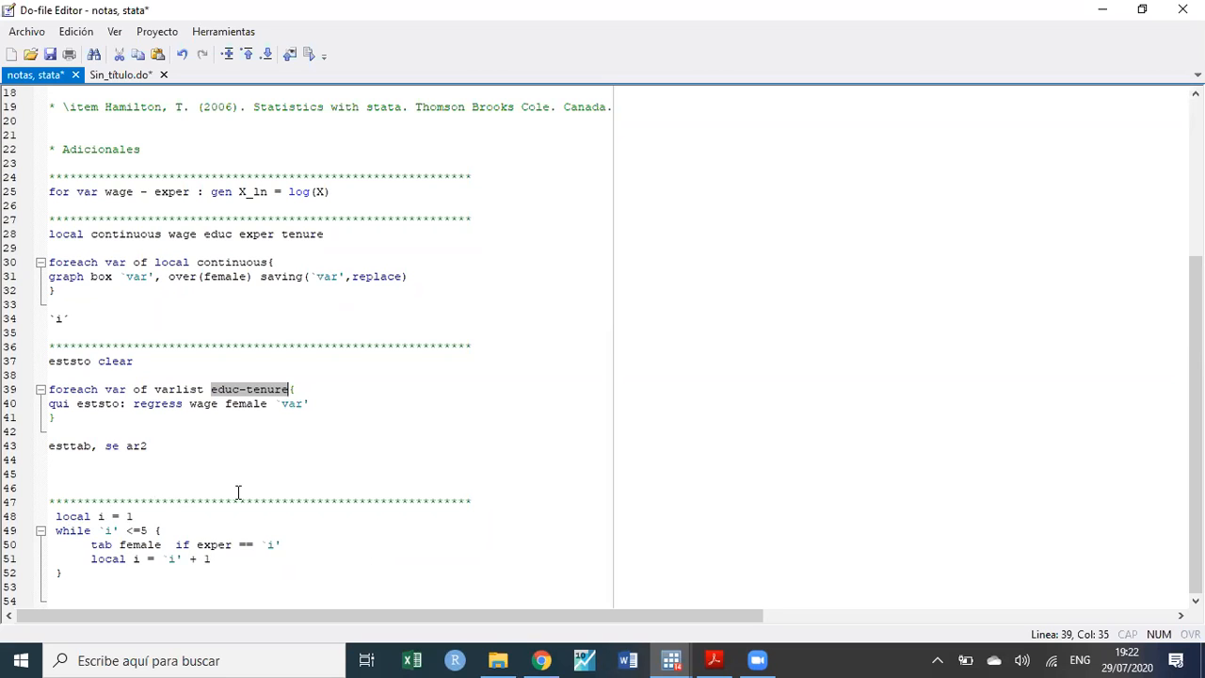
pyautogui.moveTo(54, 531); pyautogui.dragTo(92, 531)
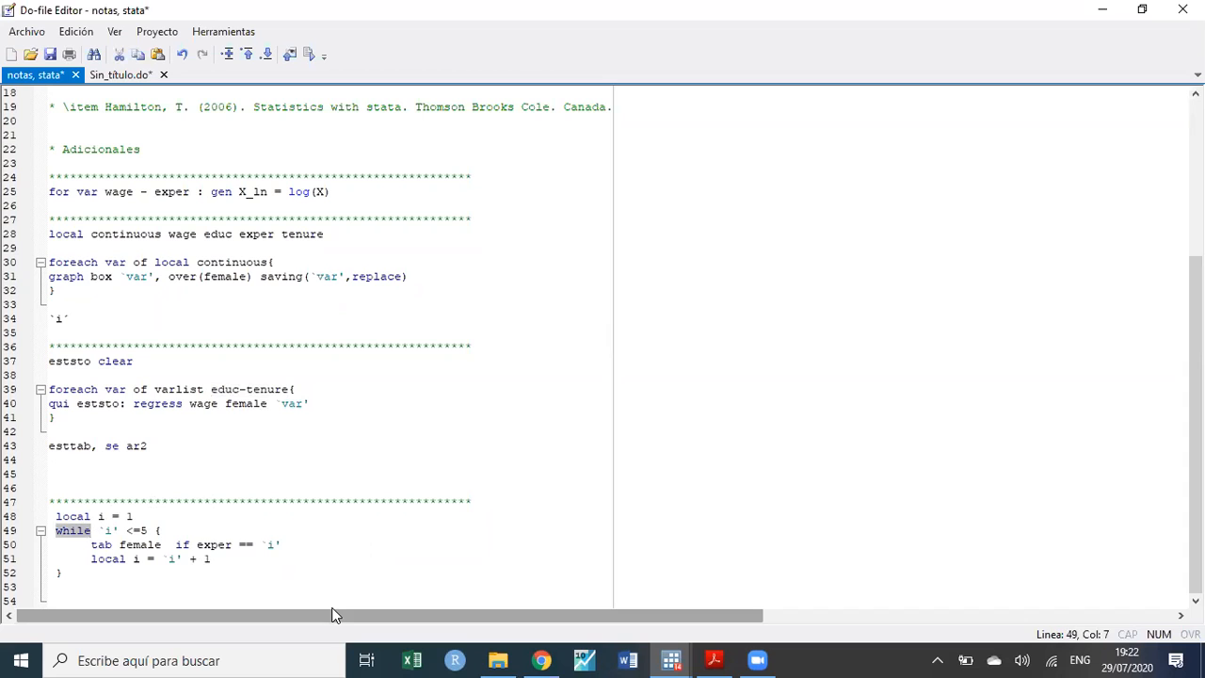
pyautogui.click(87, 516)
pyautogui.moveTo(104, 516); pyautogui.dragTo(49, 516)
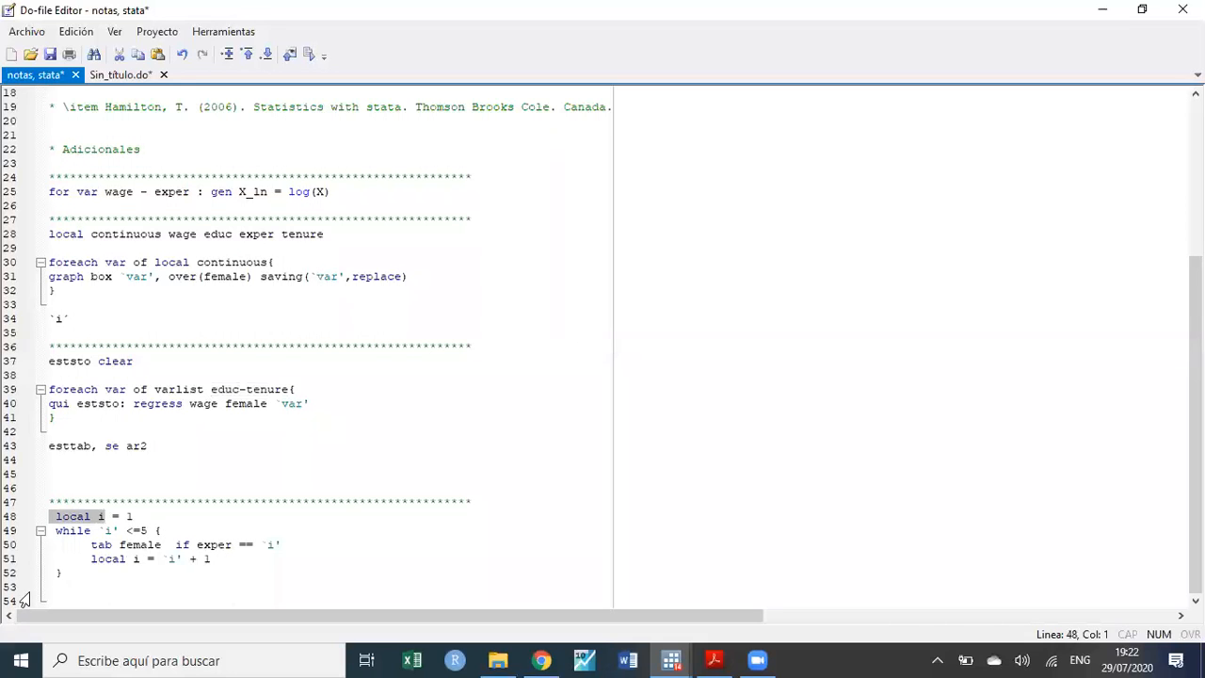
pyautogui.moveTo(74, 577); pyautogui.dragTo(39, 520)
pyautogui.click(129, 533)
pyautogui.moveTo(133, 516); pyautogui.dragTo(54, 509)
pyautogui.moveTo(86, 584); pyautogui.dragTo(37, 530)
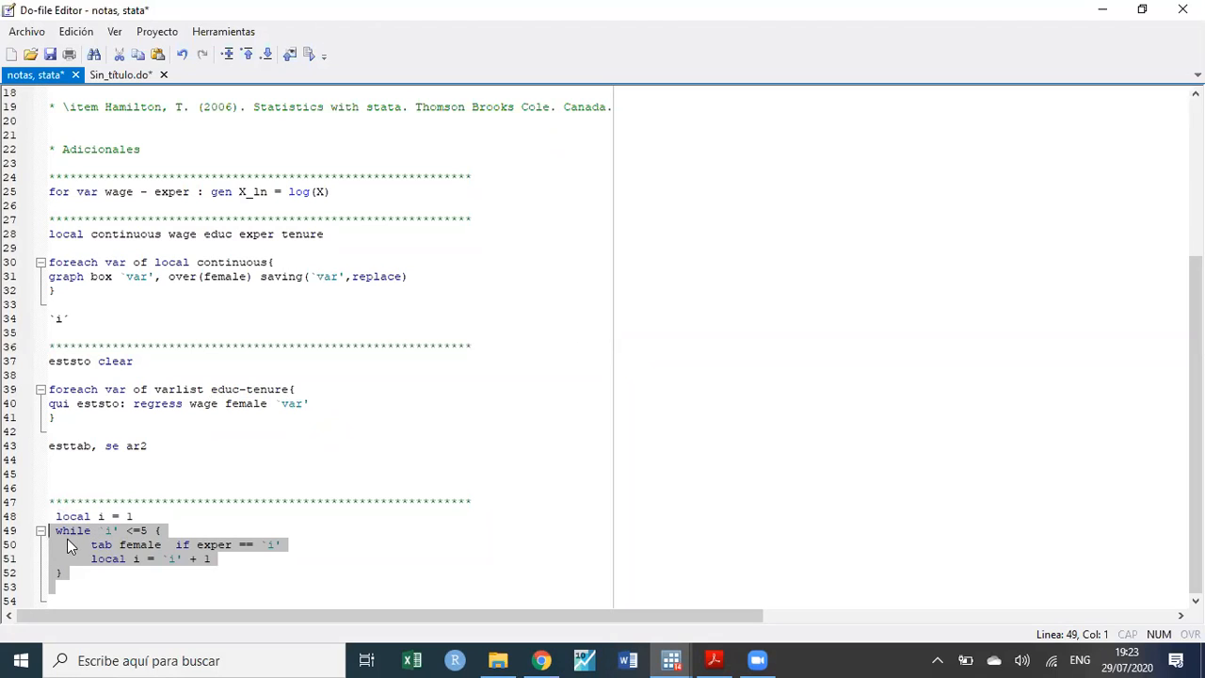
pyautogui.doubleClick(71, 531)
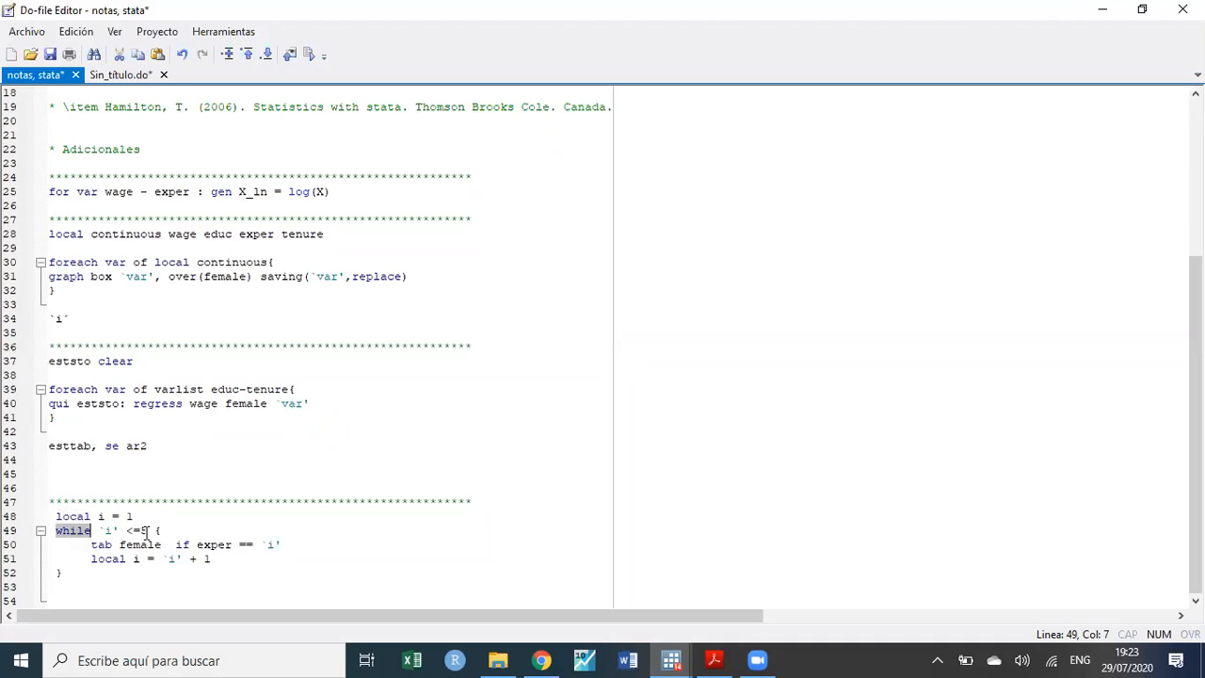
pyautogui.moveTo(85, 546); pyautogui.dragTo(282, 546)
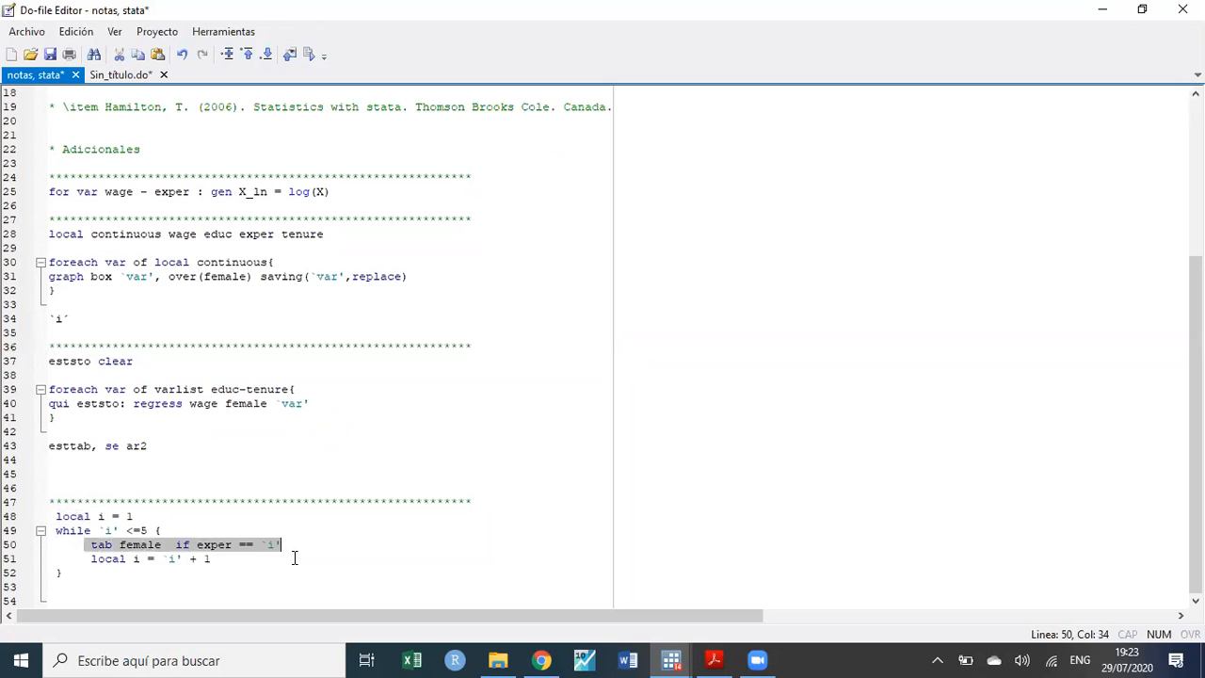
pyautogui.click(247, 572)
pyautogui.moveTo(91, 546); pyautogui.dragTo(169, 547)
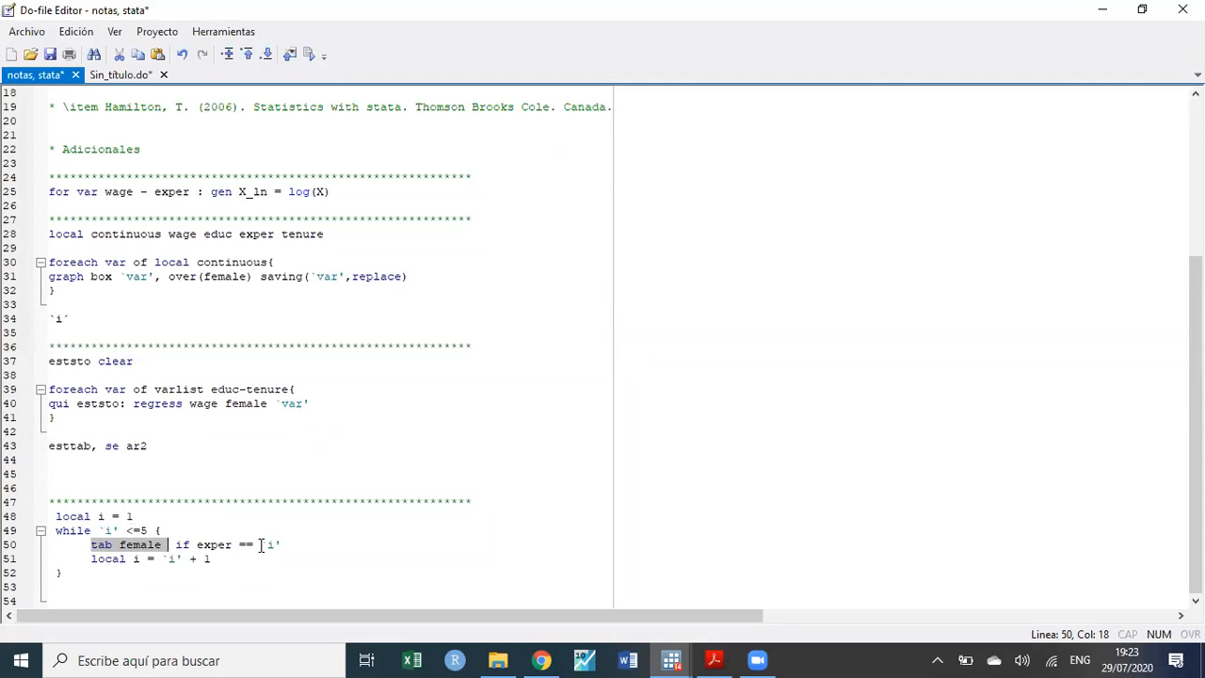
# - Write five separate tab female if exper == lines below the while loop, ending in 1, 2, 3, 4 and 5
pyautogui.moveTo(261, 545); pyautogui.dragTo(91, 548)
pyautogui.hotkey('ctrl', 'c')
pyautogui.click(73, 599)
pyautogui.hotkey('ctrl', 'v')
pyautogui.write('1')
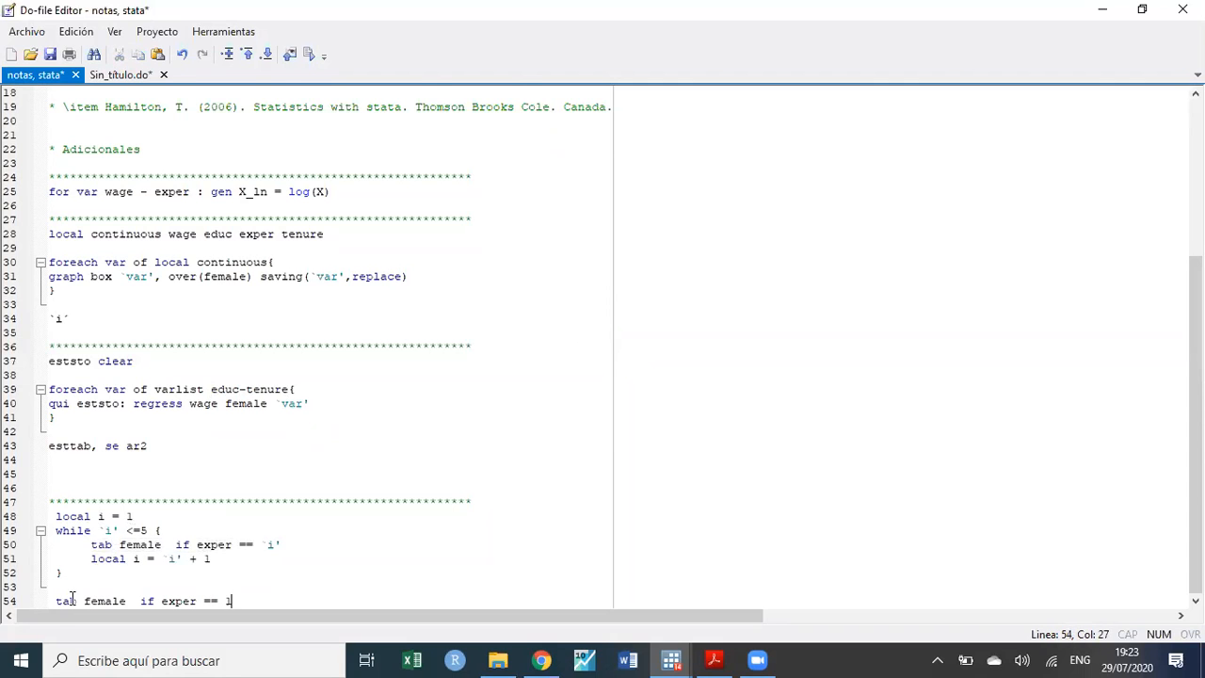
pyautogui.press('Return')
pyautogui.hotkey('ctrl', 'v')
pyautogui.write('2')
pyautogui.press('Return')
pyautogui.hotkey('ctrl', 'v')
pyautogui.write('3')
pyautogui.press('Return')
pyautogui.hotkey('ctrl', 'v')
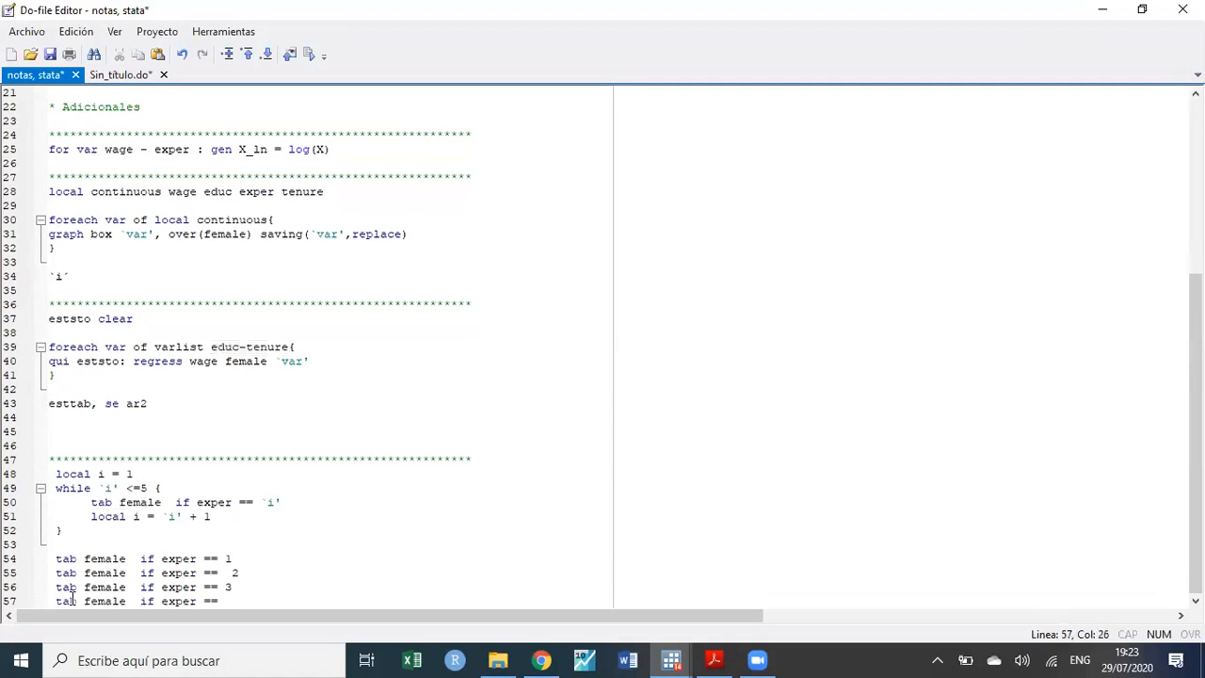
pyautogui.write('4')
pyautogui.press('Return')
pyautogui.hotkey('ctrl', 'v')
pyautogui.write('5')
pyautogui.press('Return')
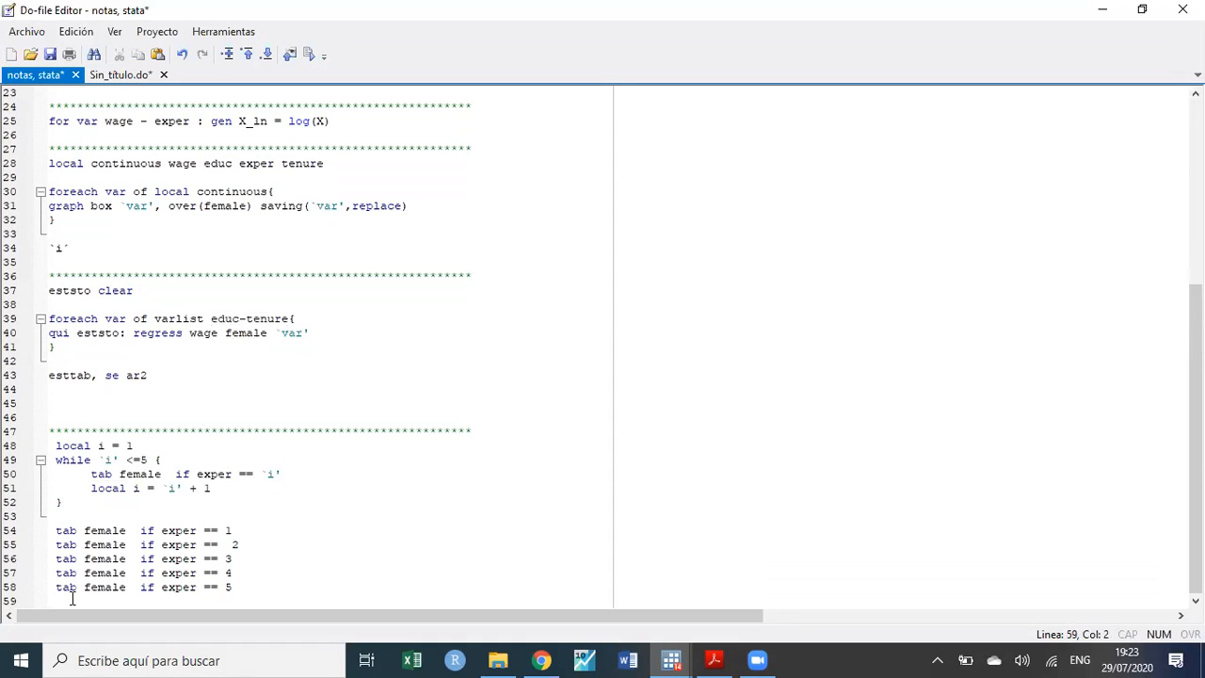
# - Delete the five written-out tab female lines below the while loop
pyautogui.moveTo(240, 586); pyautogui.dragTo(20, 541)
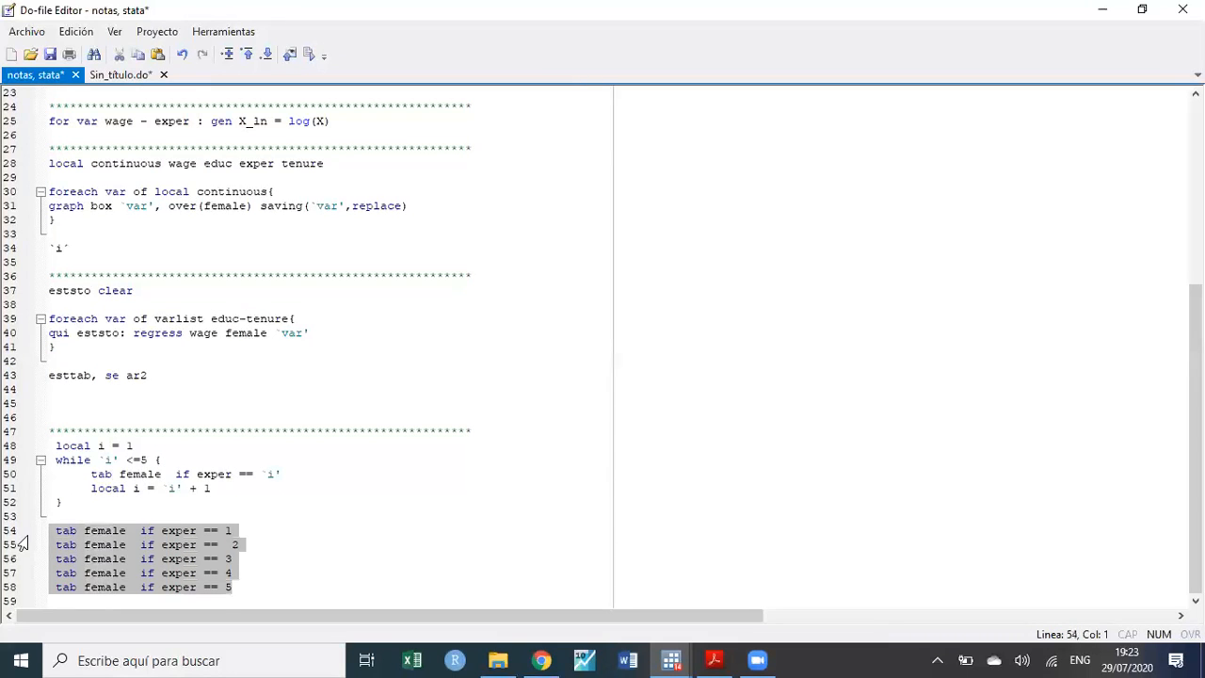
pyautogui.press('Delete')
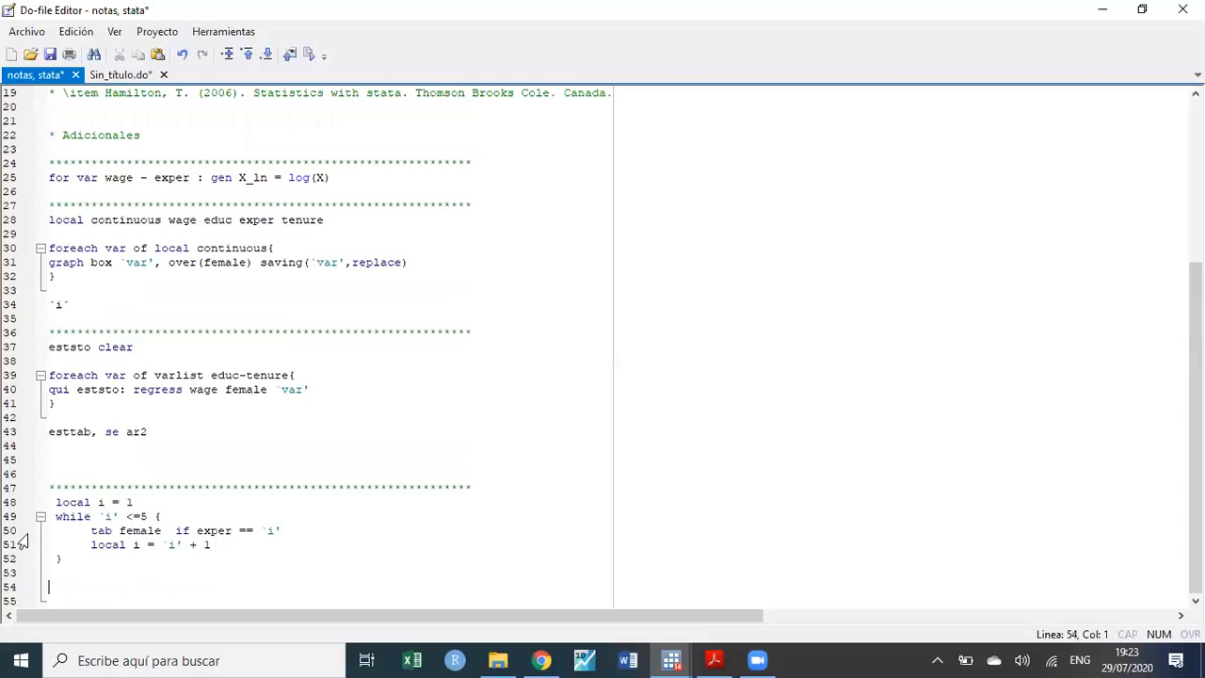
# - Run the block from local i = 1 through the while loop's closing brace and review its frequency tables in the main Stata window
pyautogui.doubleClick(136, 546)
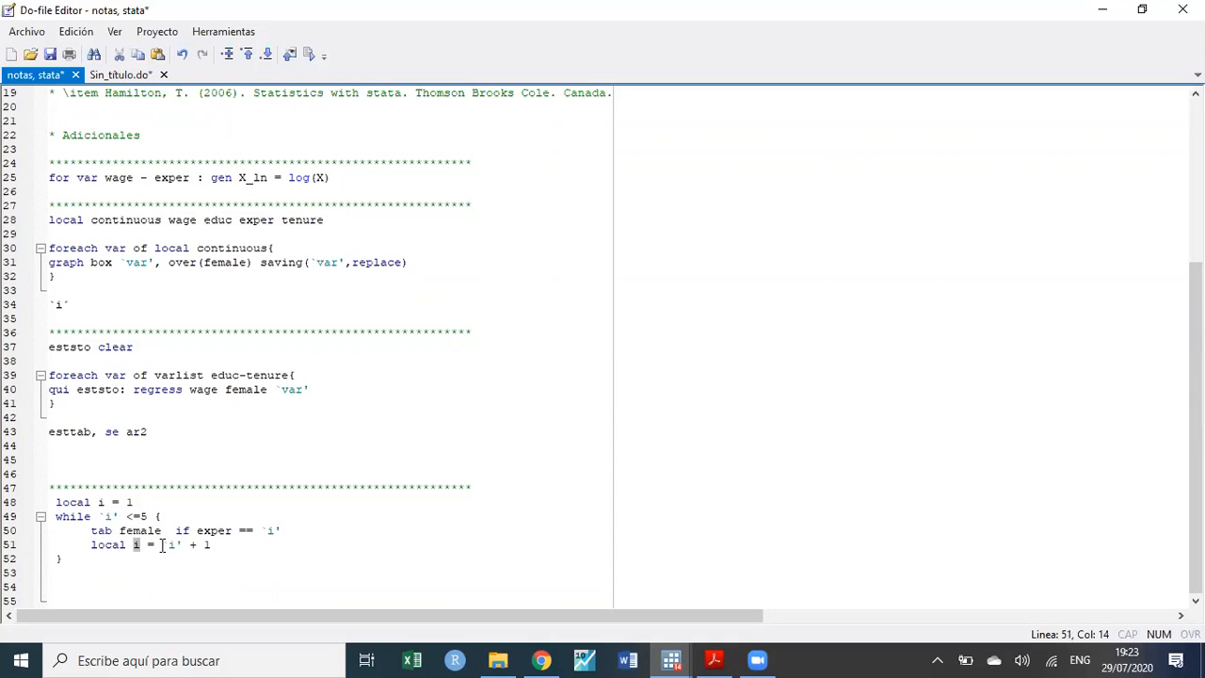
pyautogui.moveTo(161, 546); pyautogui.dragTo(180, 546)
pyautogui.moveTo(126, 516); pyautogui.dragTo(91, 559)
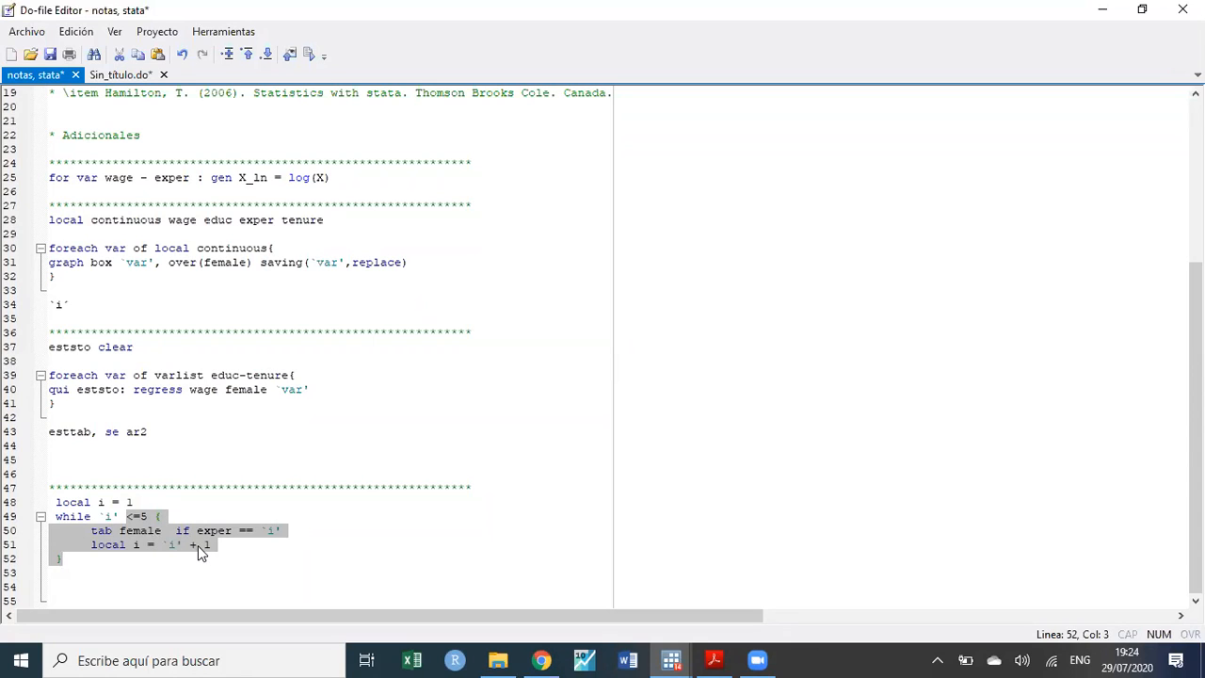
pyautogui.moveTo(66, 560); pyautogui.dragTo(29, 506)
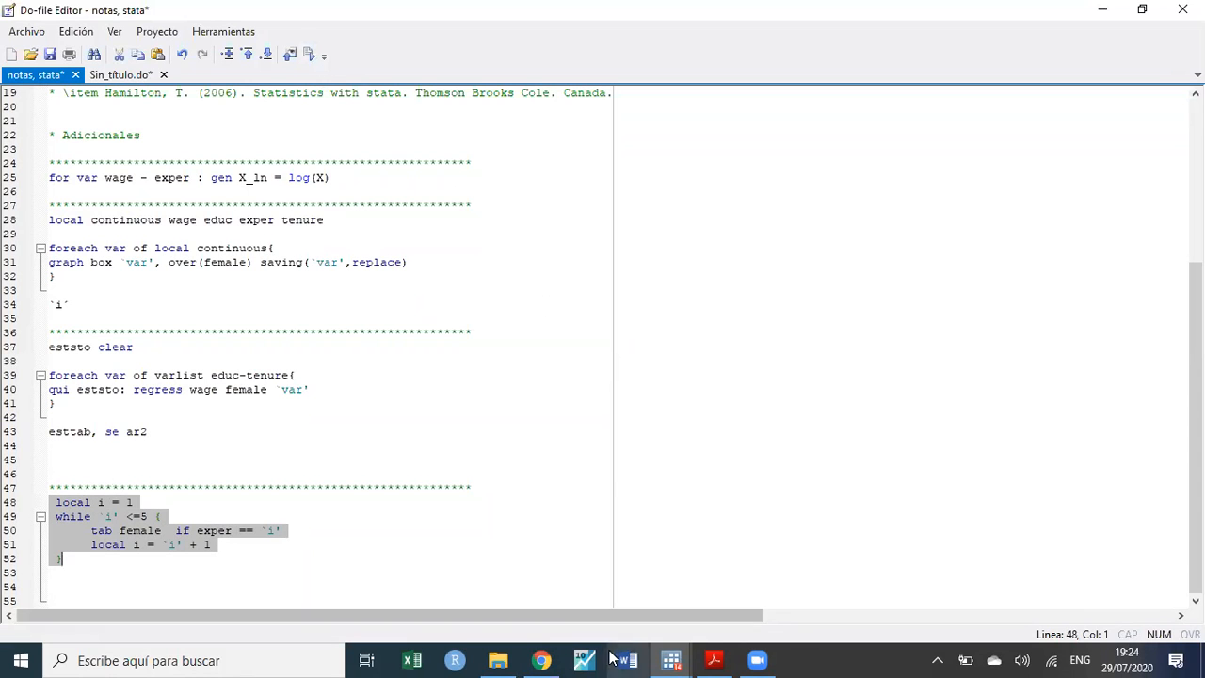
pyautogui.moveTo(672, 659)
pyautogui.click(574, 583)
pyautogui.scroll(8, 436, 489)
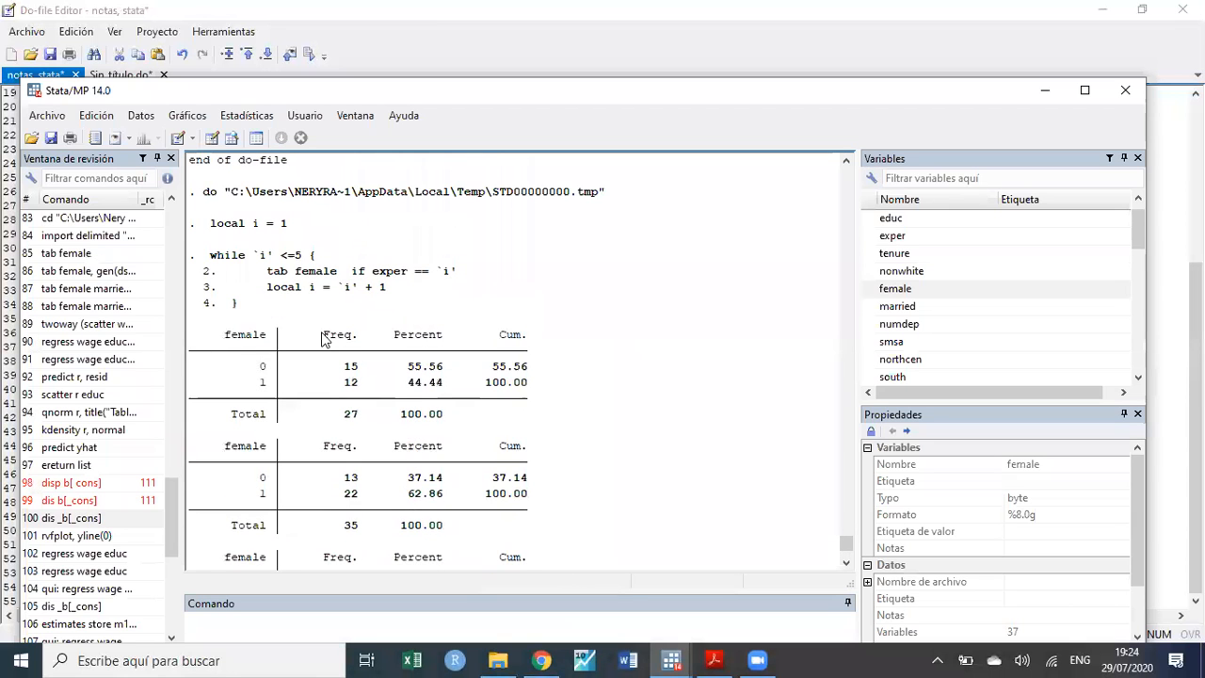
pyautogui.scroll(-1, 314, 360)
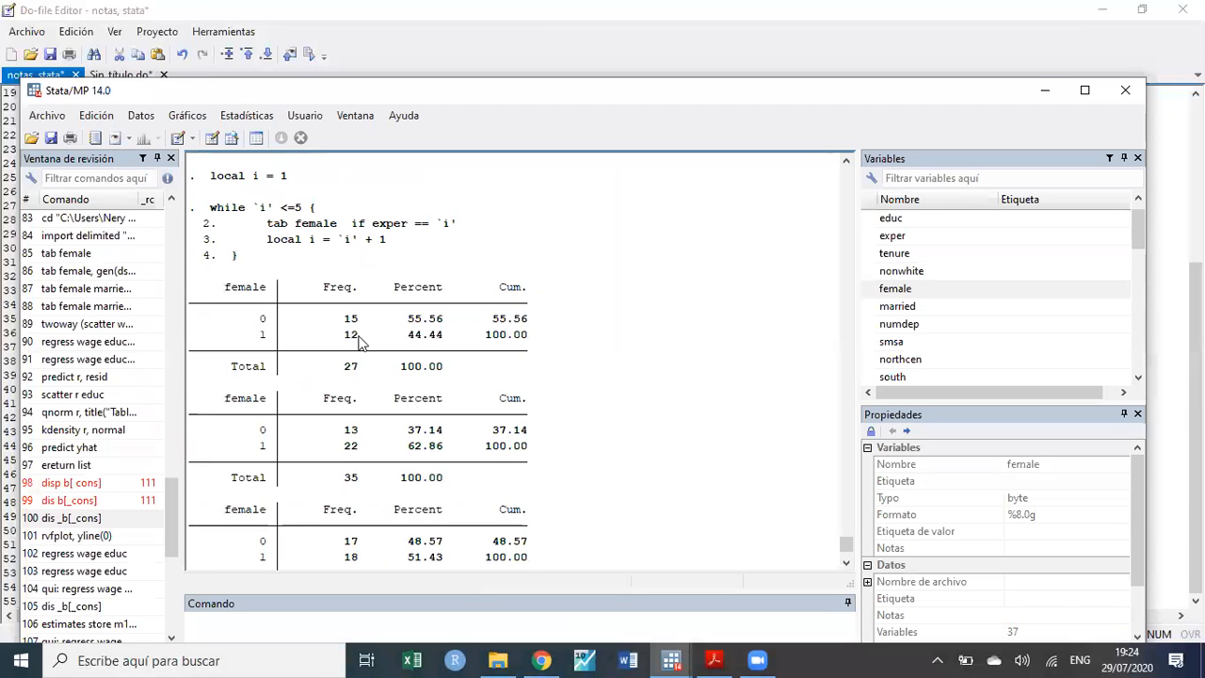
pyautogui.scroll(-7, 361, 343)
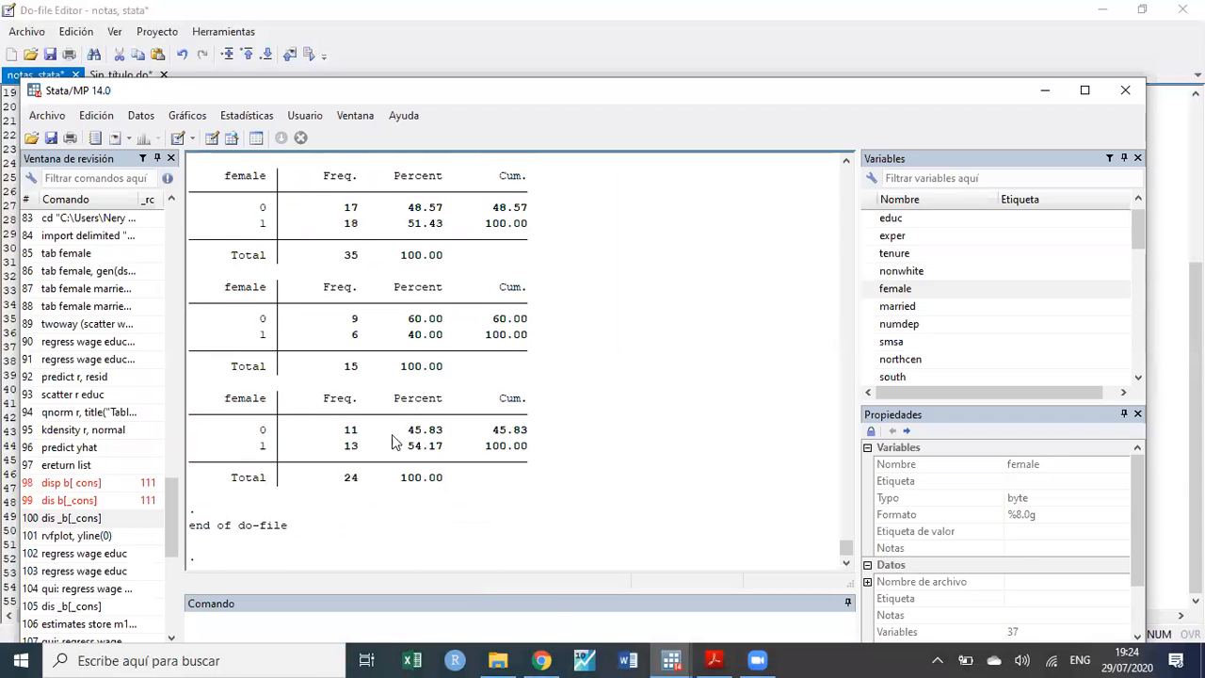
# - Run tab female if exper == 5 as a single command and compare its table with the last one from the while loop
pyautogui.hotkey('alt', 'Tab')
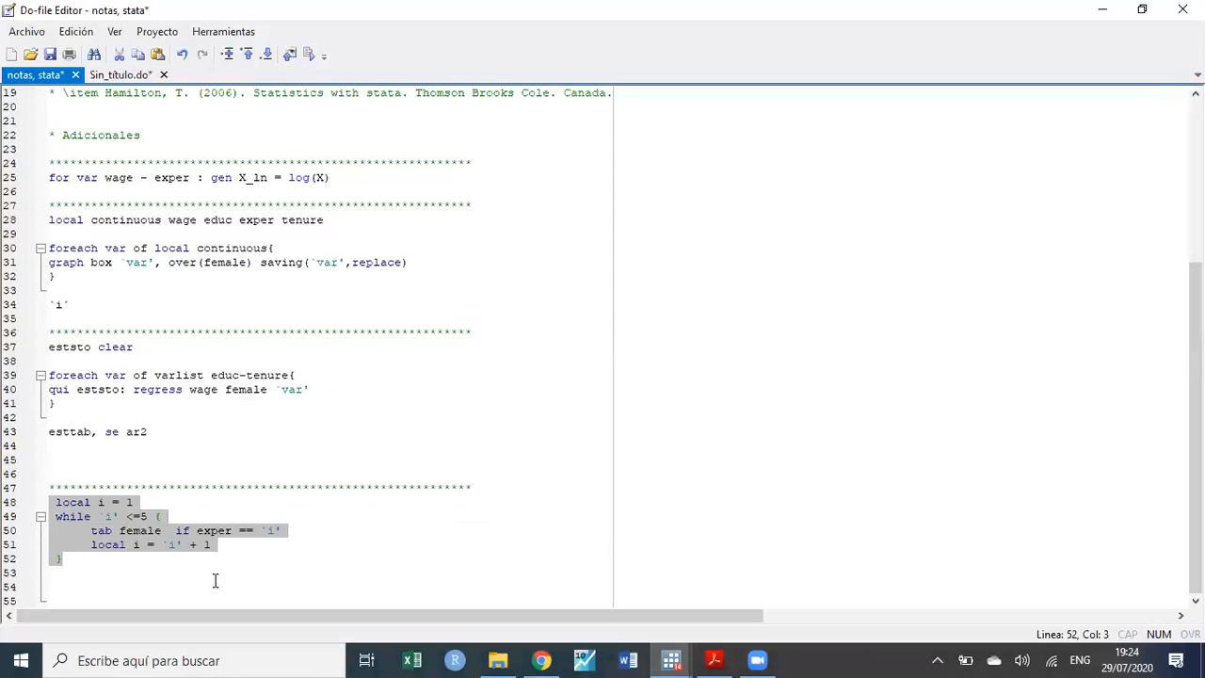
pyautogui.click(260, 530)
pyautogui.moveTo(260, 530); pyautogui.dragTo(90, 530)
pyautogui.hotkey('alt', 'Tab')
pyautogui.hotkey('ctrl', 'v')
pyautogui.write('5')
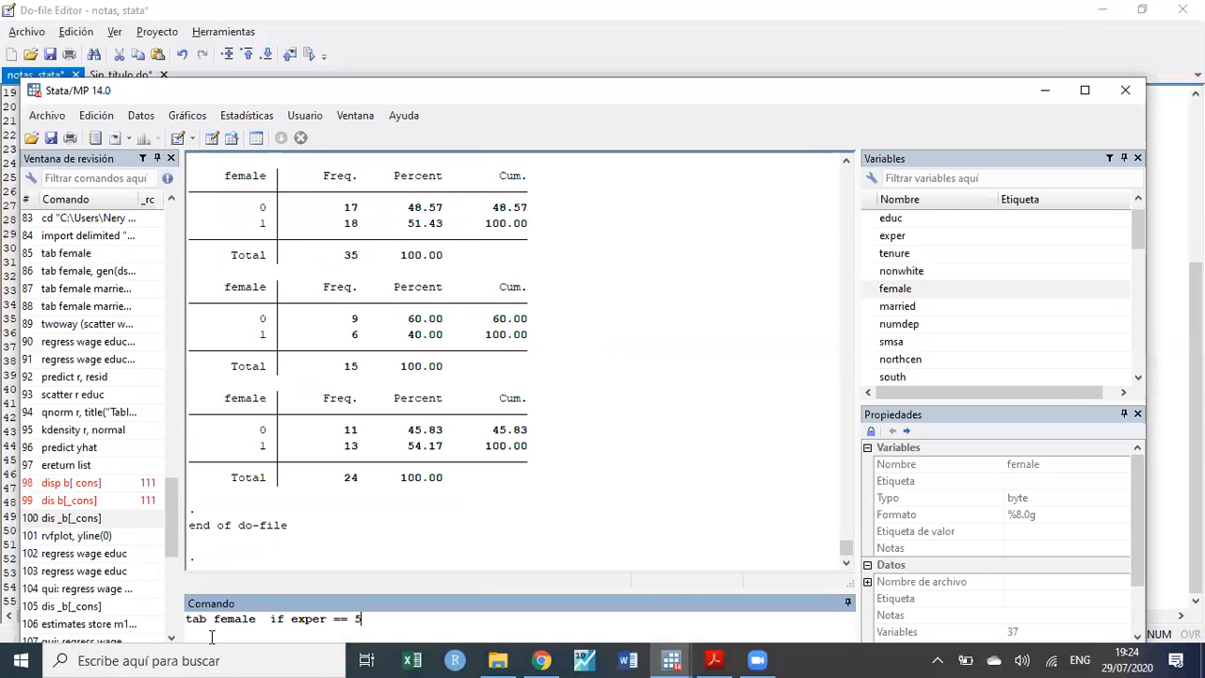
pyautogui.press('Return')
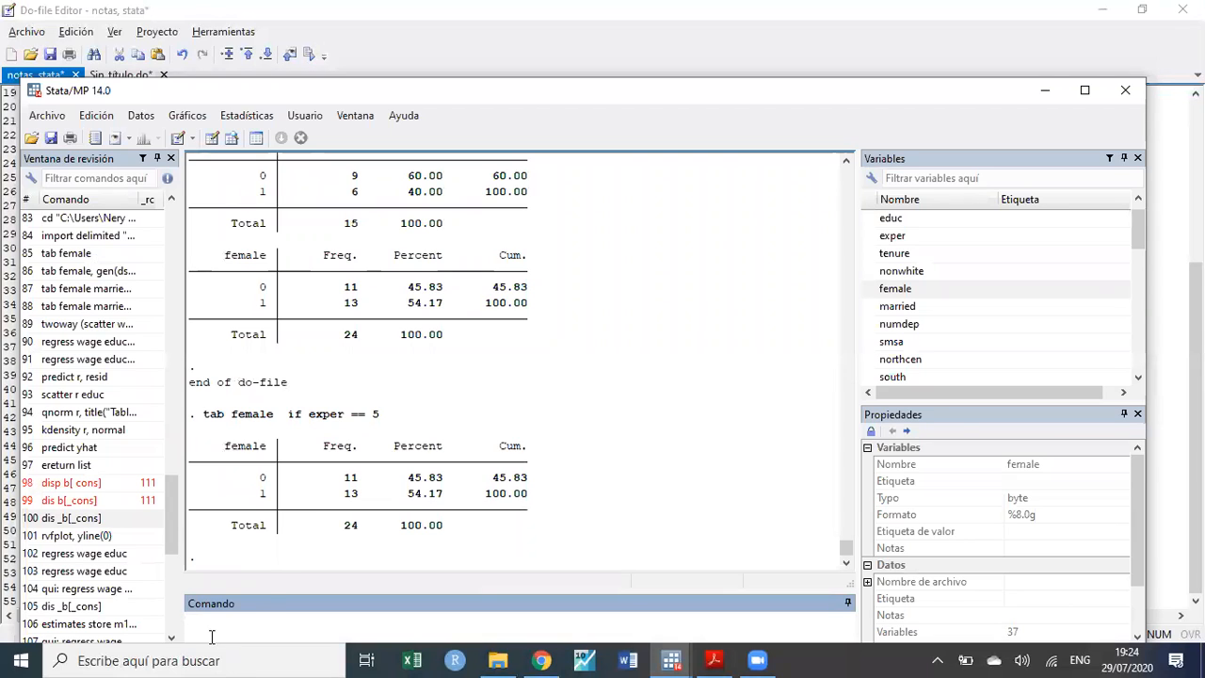
pyautogui.moveTo(339, 286); pyautogui.dragTo(502, 320)
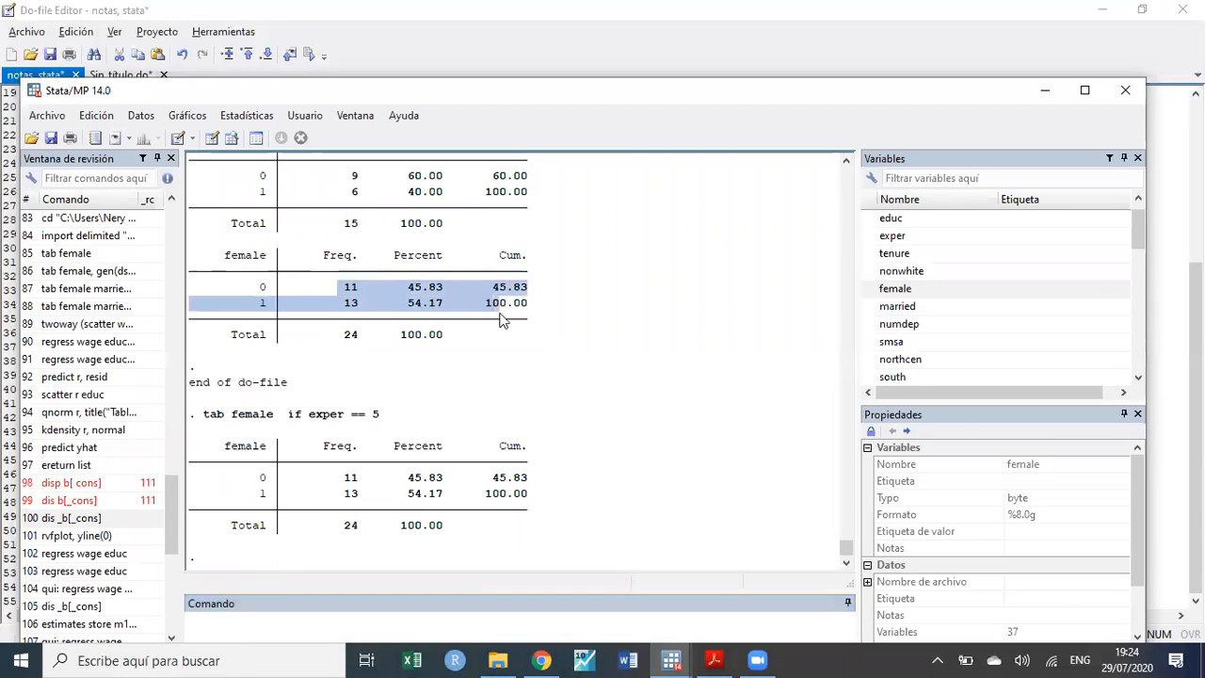
pyautogui.moveTo(533, 499); pyautogui.dragTo(290, 464)
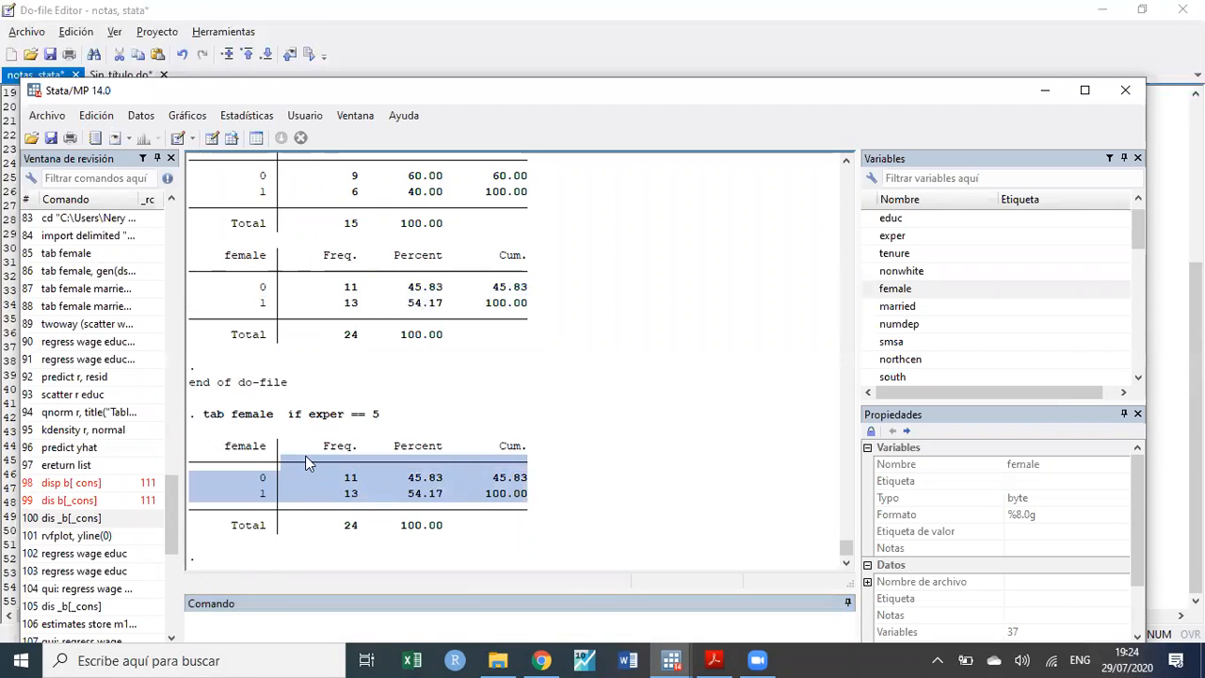
pyautogui.click(1044, 90)
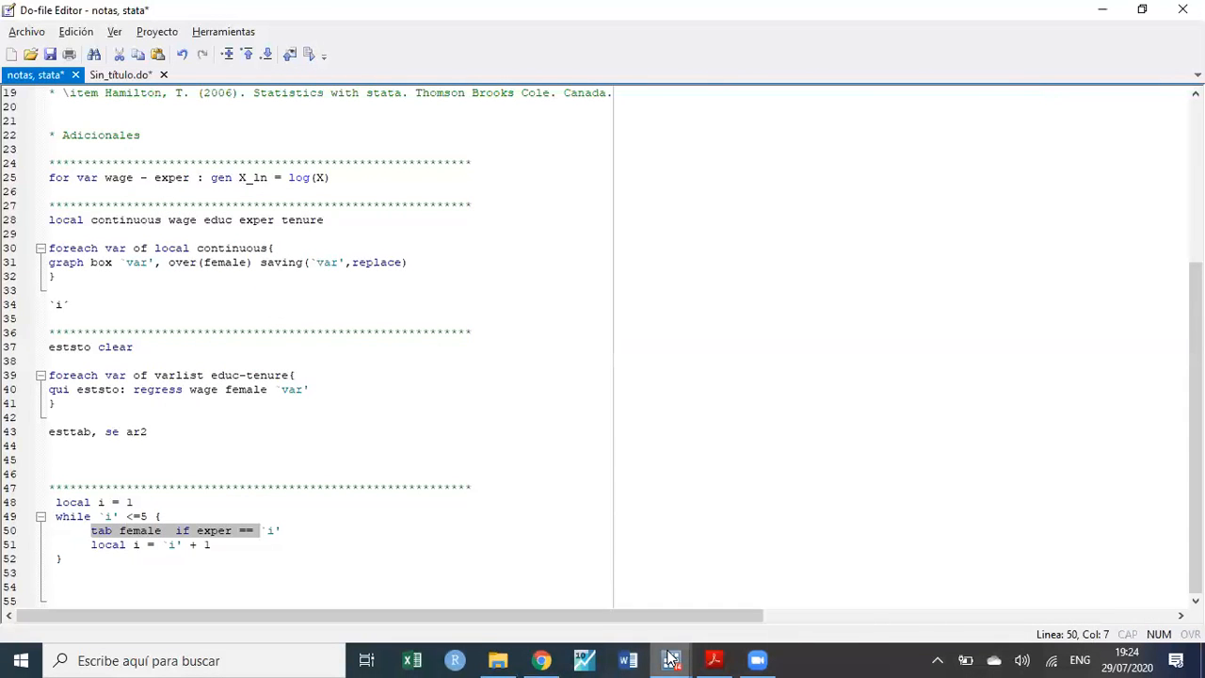
# - Bring back the main Stata window and look over the frequency tables of female again
pyautogui.moveTo(672, 658)
pyautogui.click(731, 623)
pyautogui.click(682, 658)
pyautogui.click(629, 613)
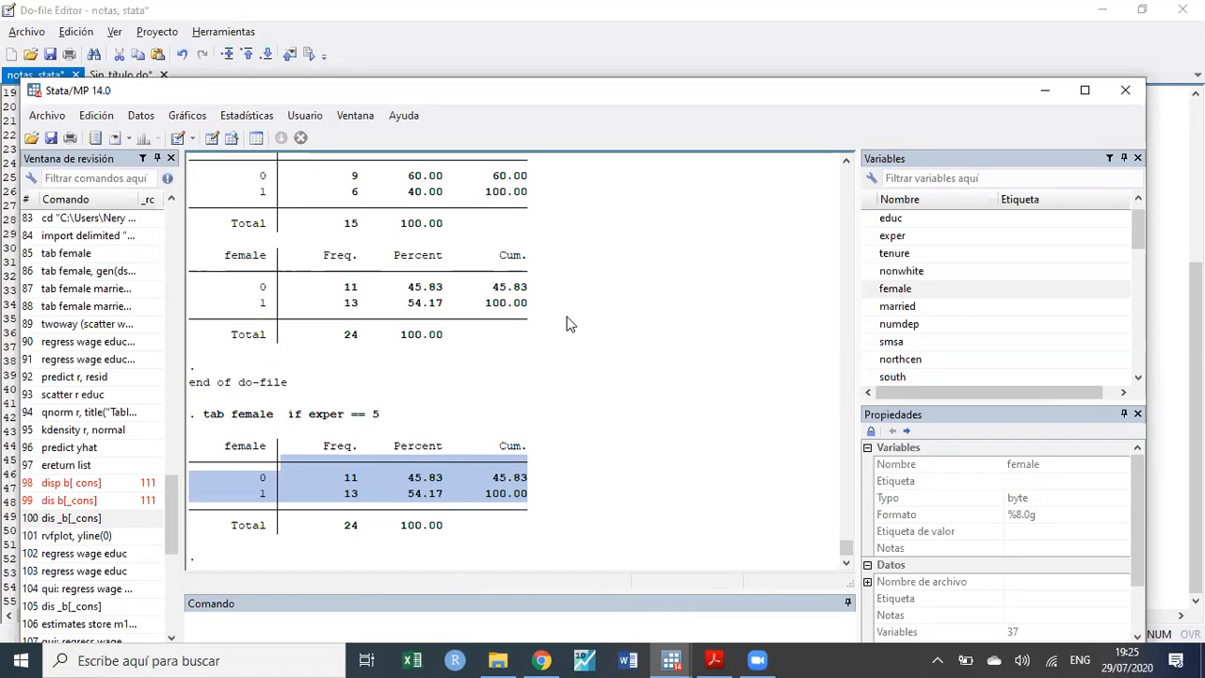
pyautogui.scroll(1, 568, 324)
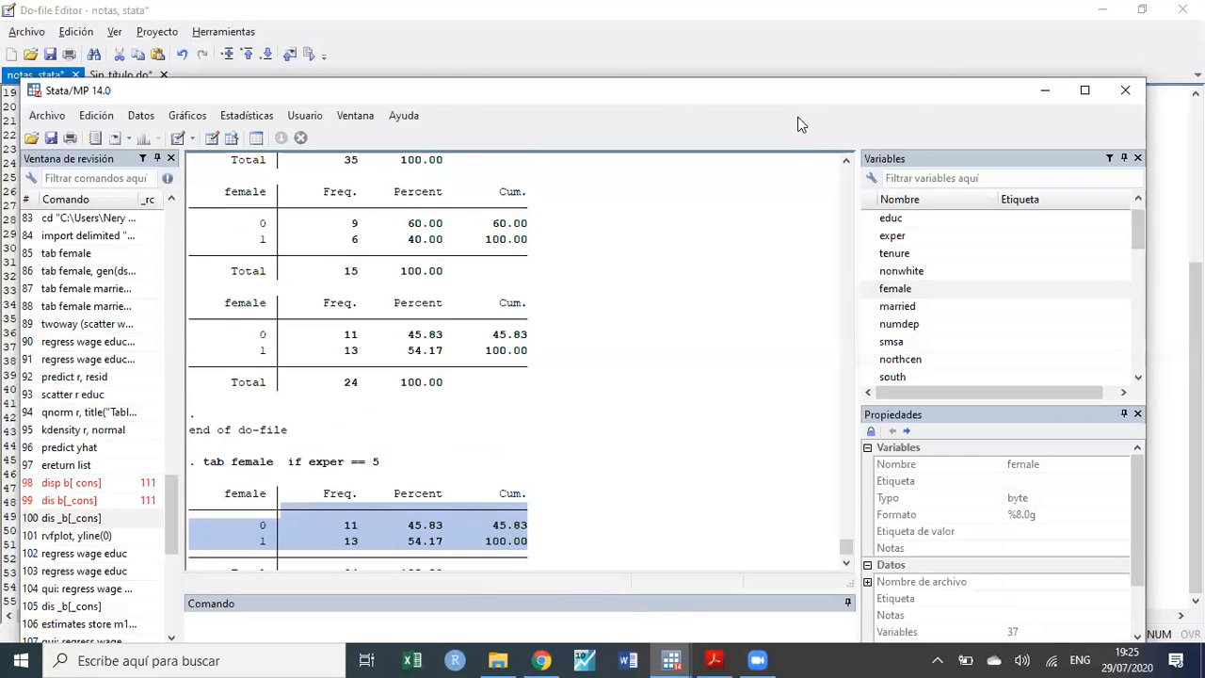